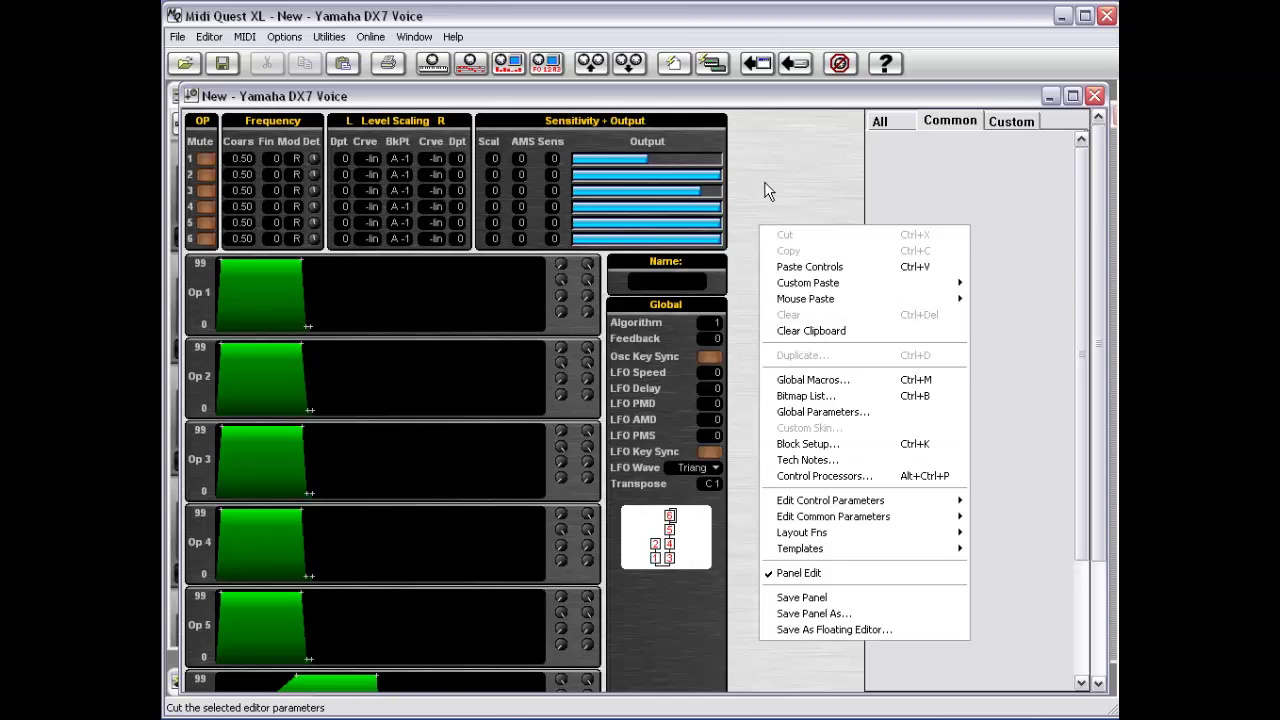
Set the Operator 1 output level to 71 in the Sensitivity + Output section, leaving its level control selected.
click(765, 195)
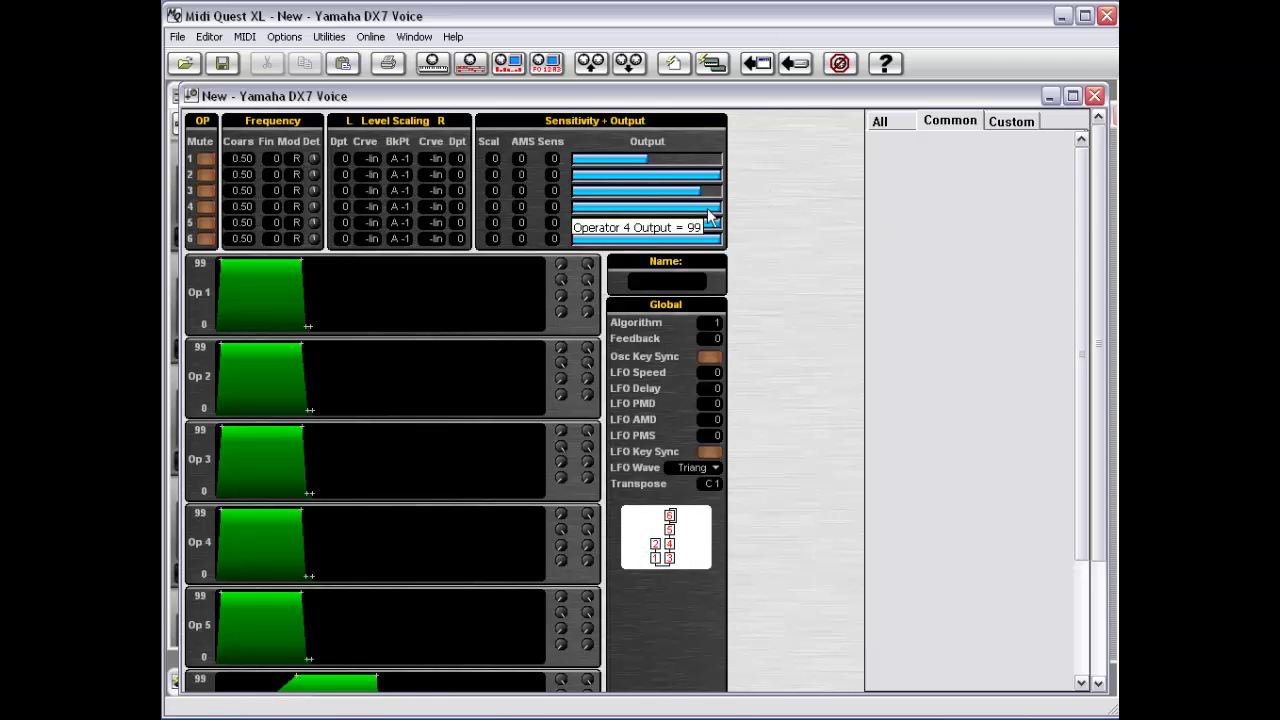
click(684, 157)
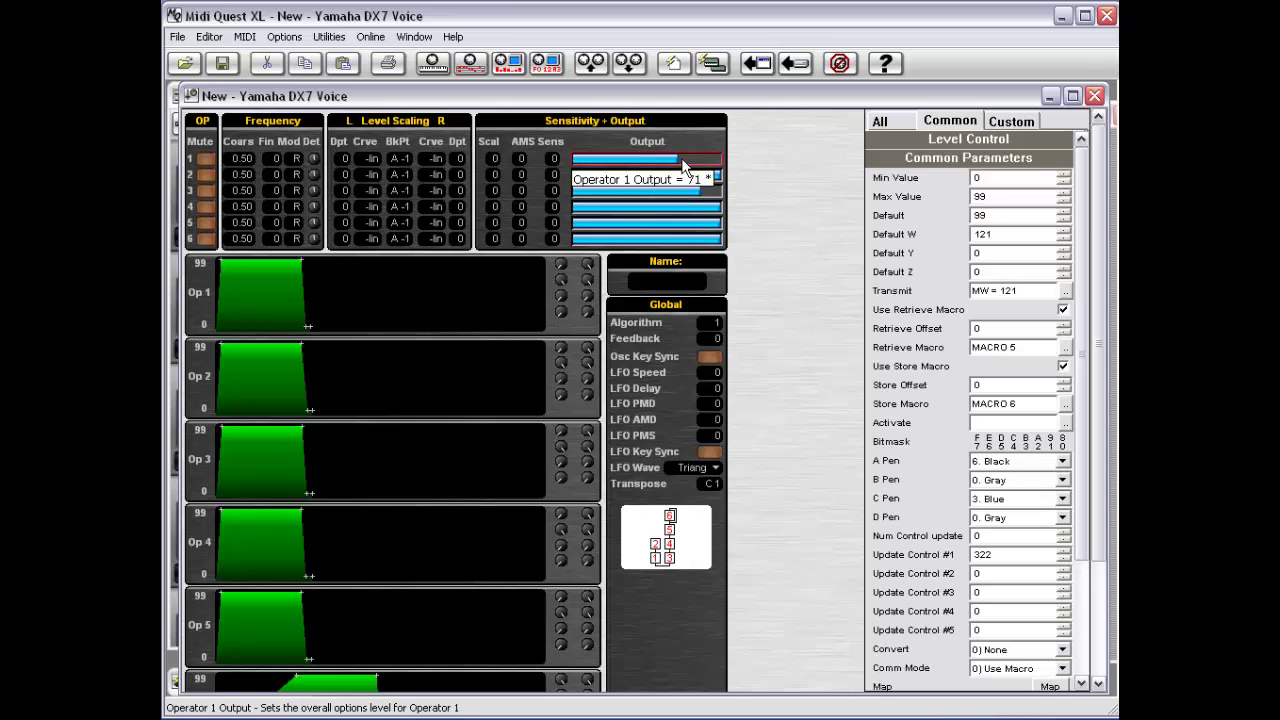
right_click(748, 166)
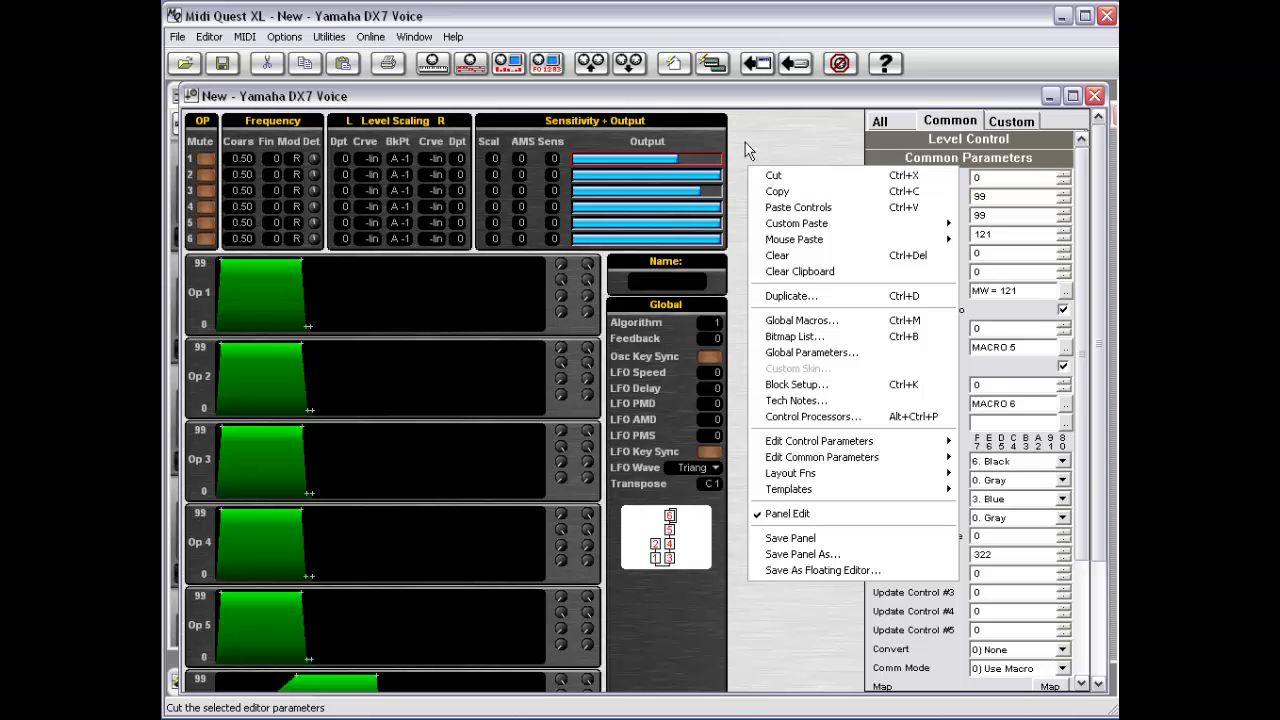
Cut the output level controls of Operators 1 to 4 and paste them back at their original place.
drag(745, 143, 569, 207)
right_click(741, 185)
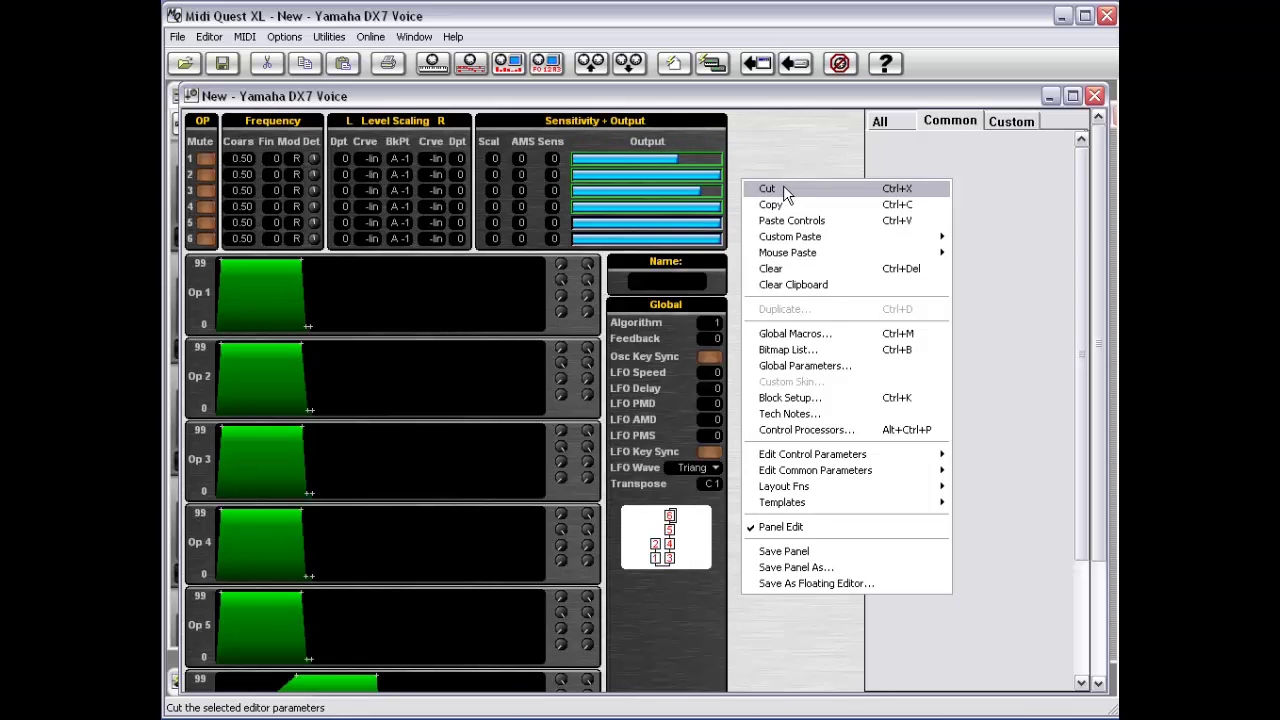
click(783, 188)
right_click(762, 165)
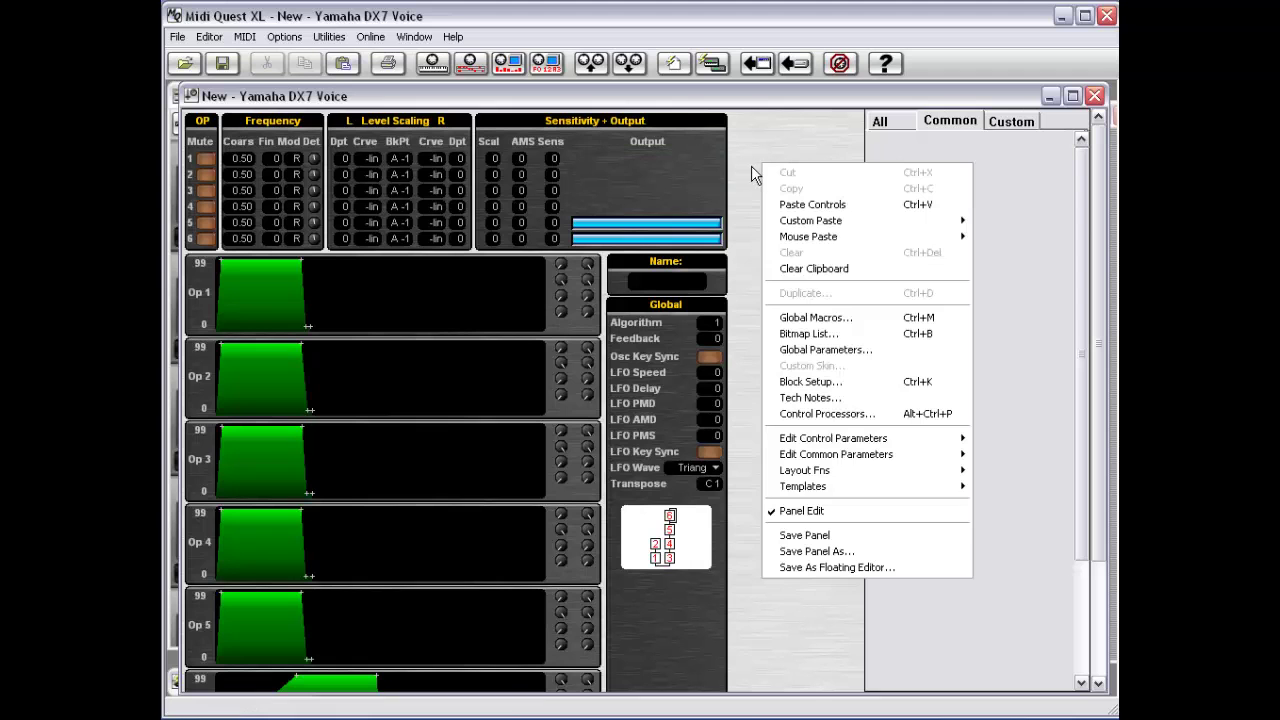
click(786, 206)
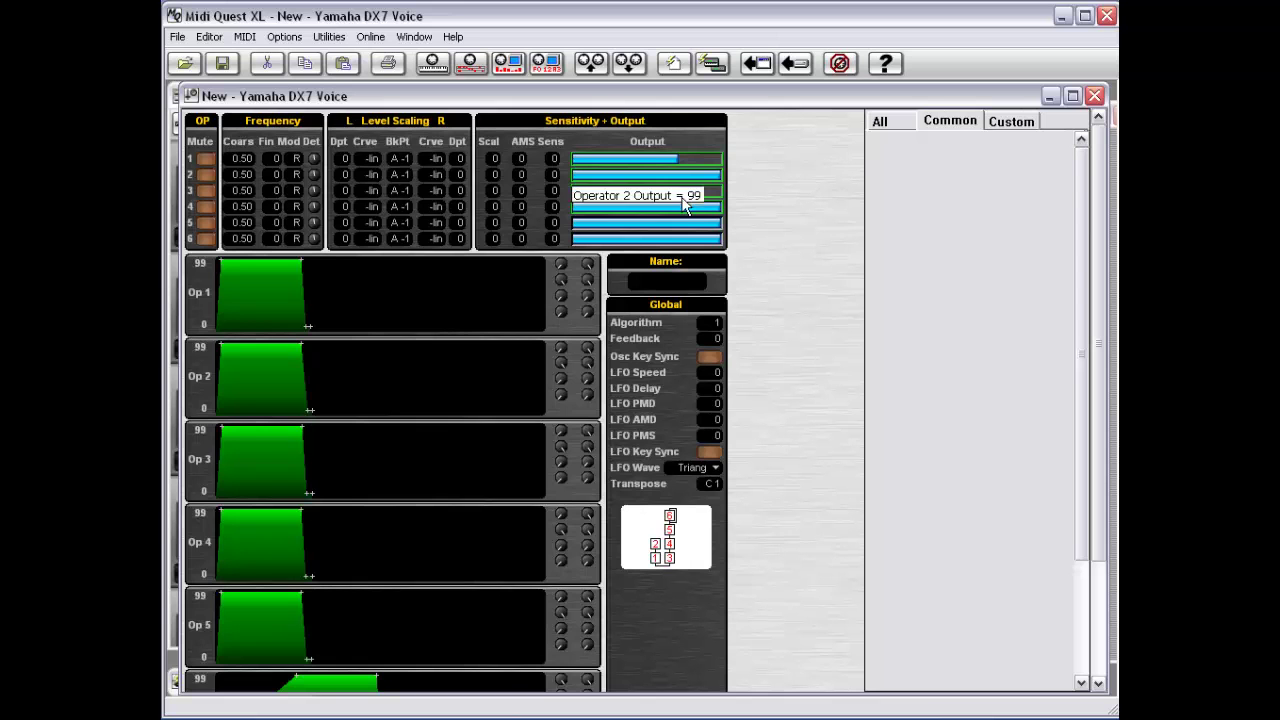
right_click(773, 261)
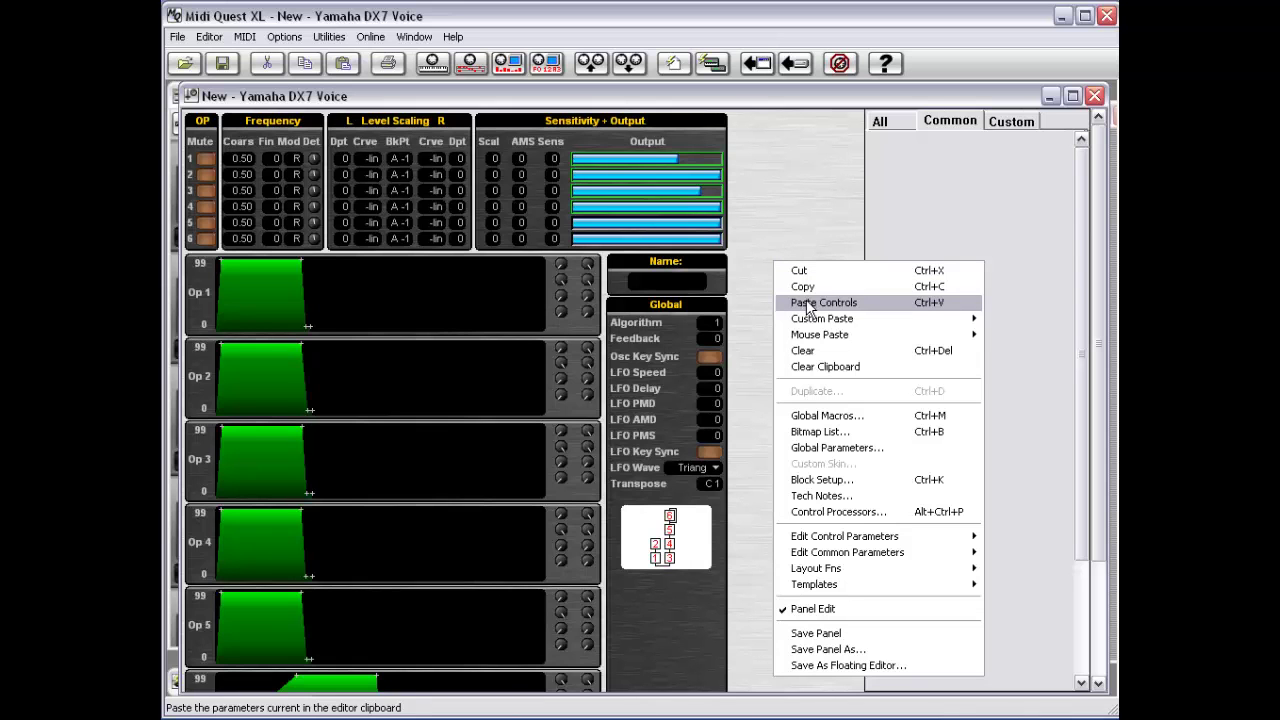
mouse_move(813, 320)
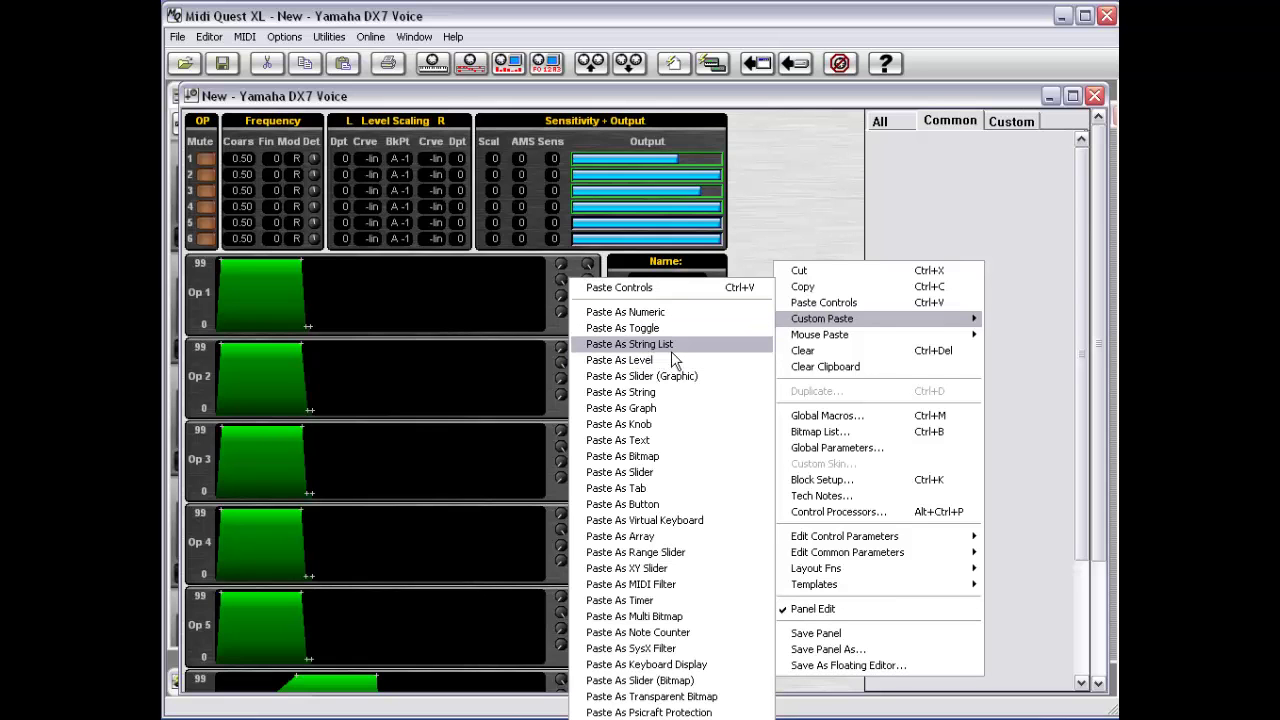
click(753, 140)
Select the Operator 1 to 4 output controls, cut them again and restore them with Paste Controls.
drag(750, 138, 613, 215)
right_click(794, 195)
click(805, 205)
right_click(751, 160)
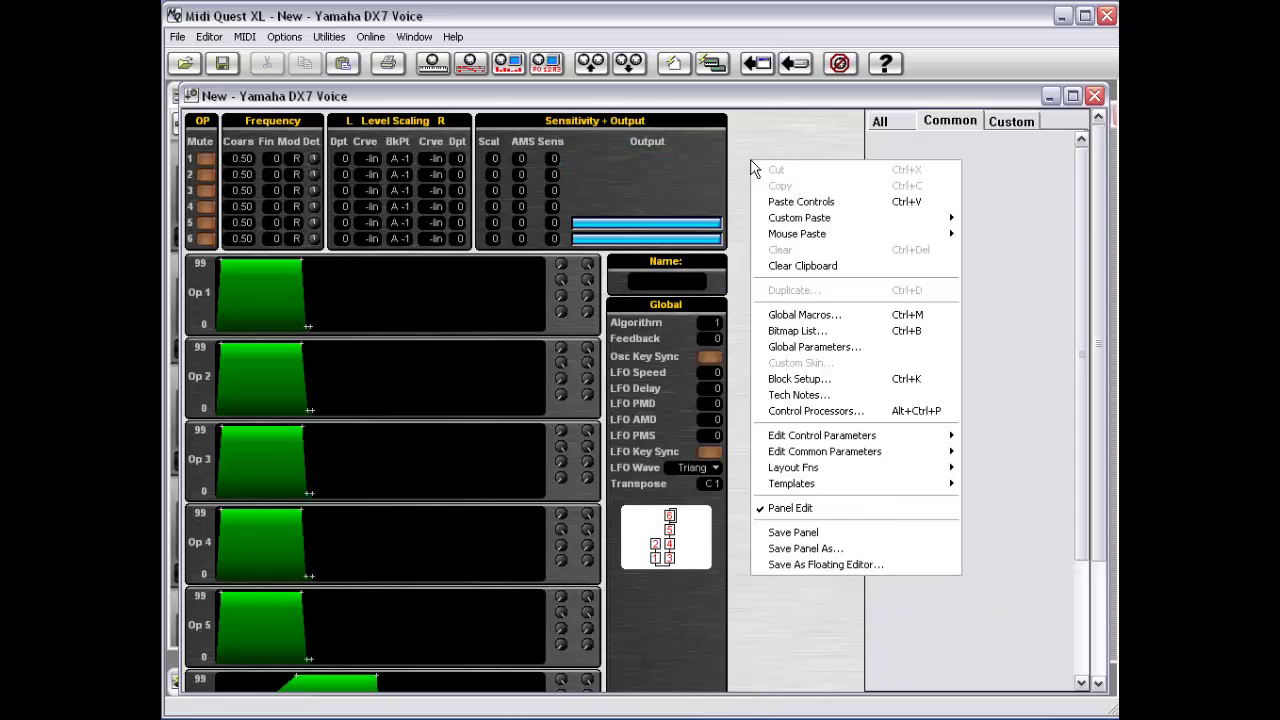
click(790, 204)
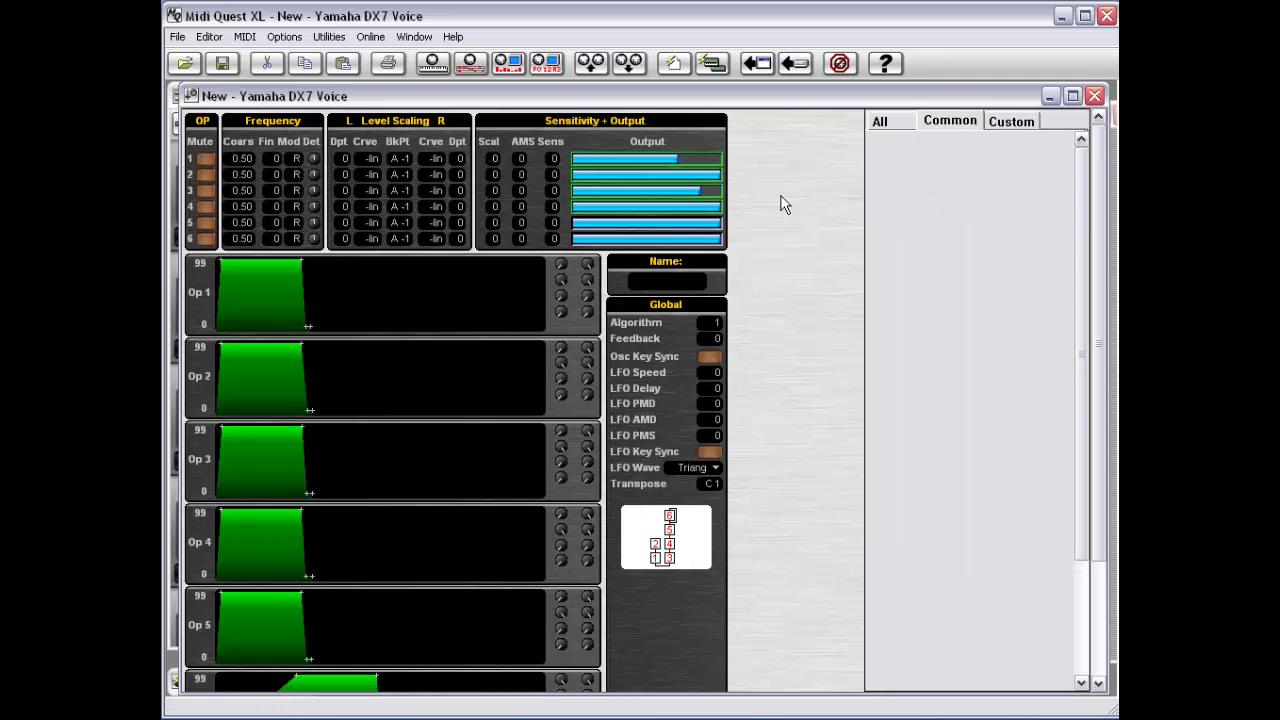
Cut the four selected output level controls and custom-paste them as graphic sliders.
right_click(751, 162)
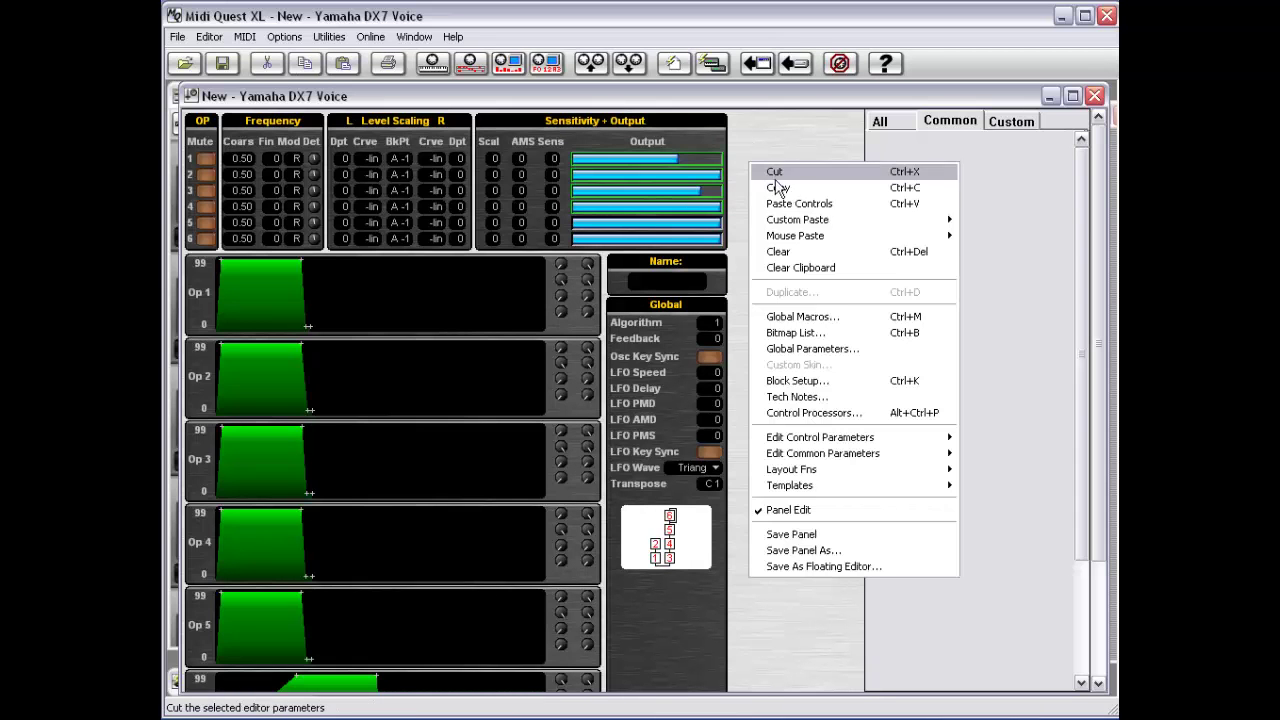
click(773, 171)
right_click(755, 161)
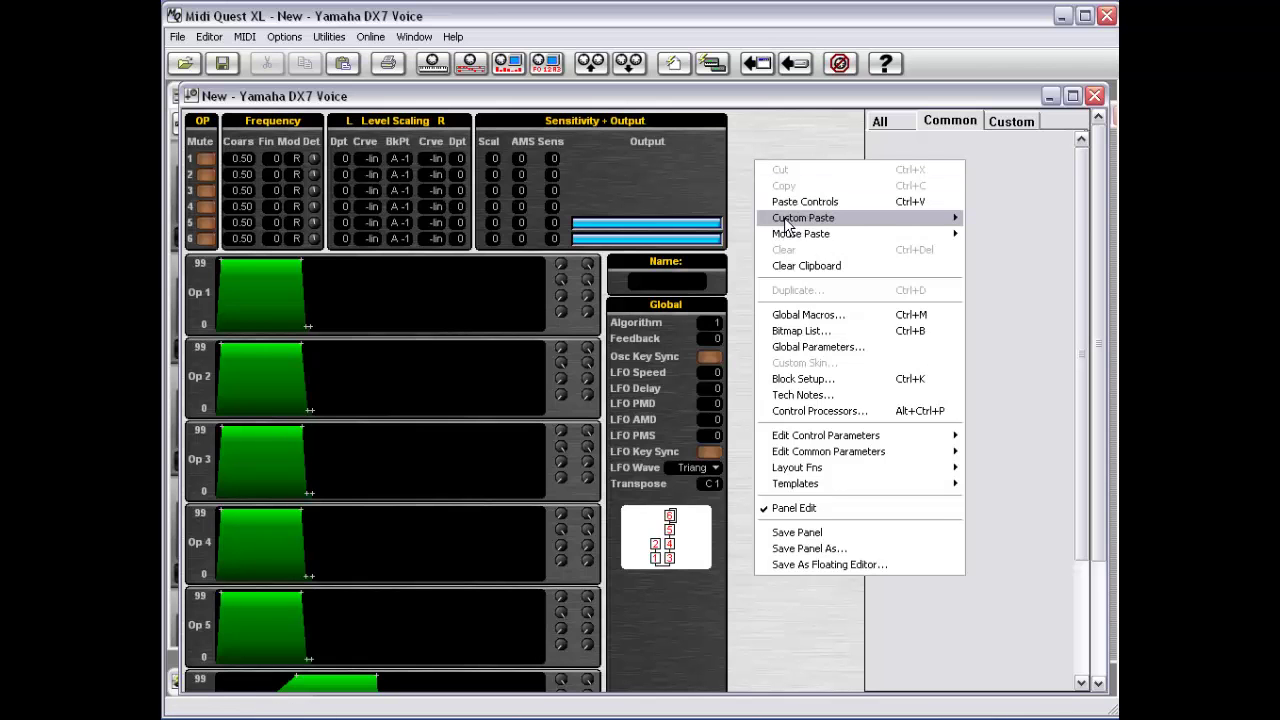
mouse_move(787, 222)
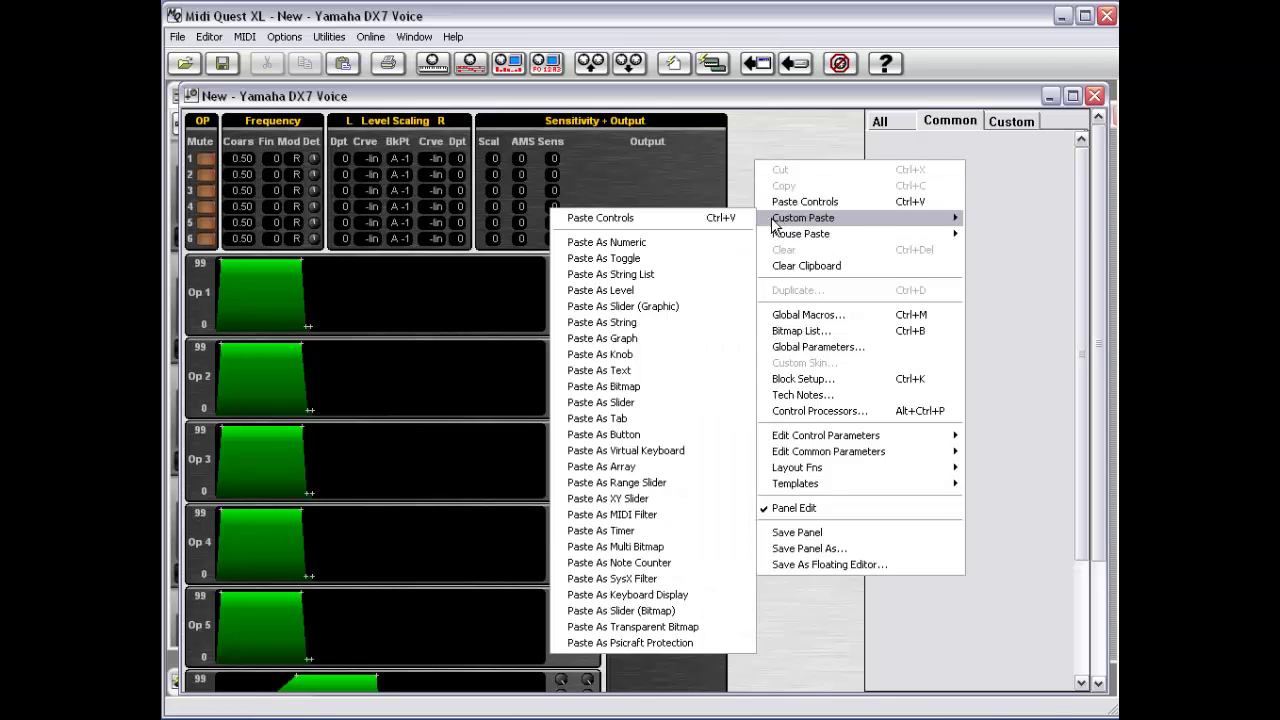
click(673, 313)
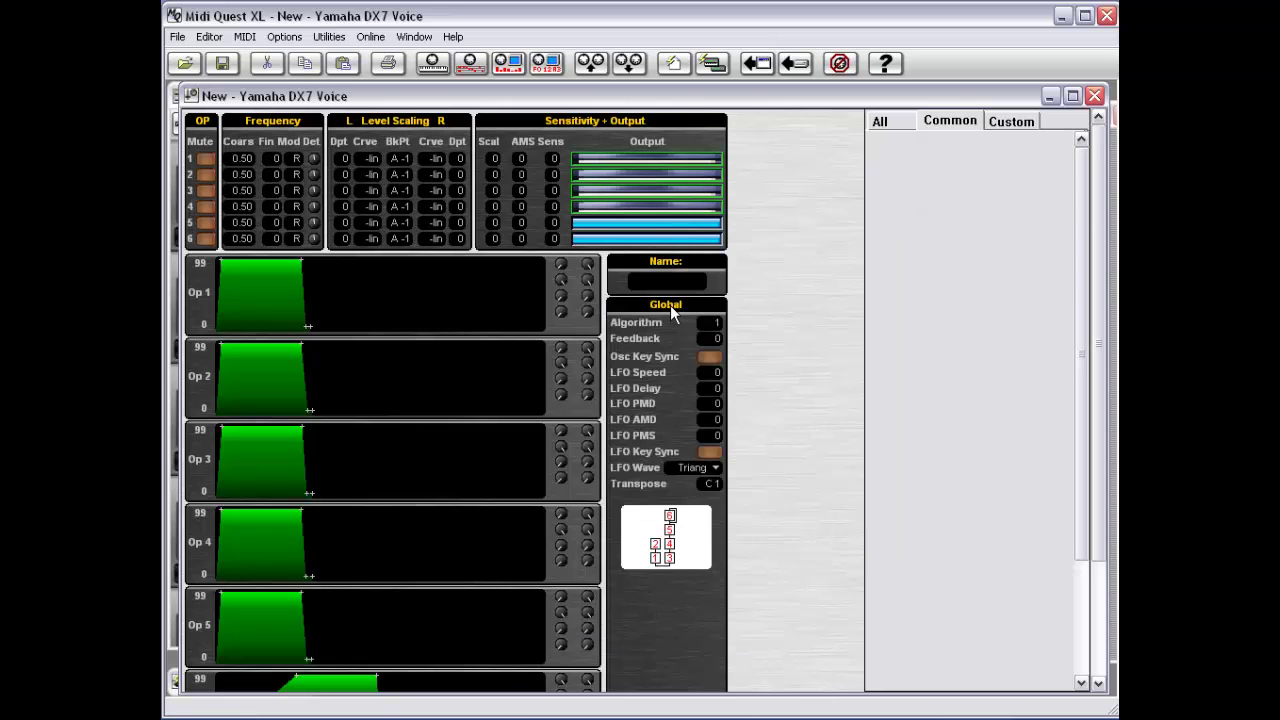
Select the Operator 4 output graphic slider and review its all, common and custom parameters.
click(701, 207)
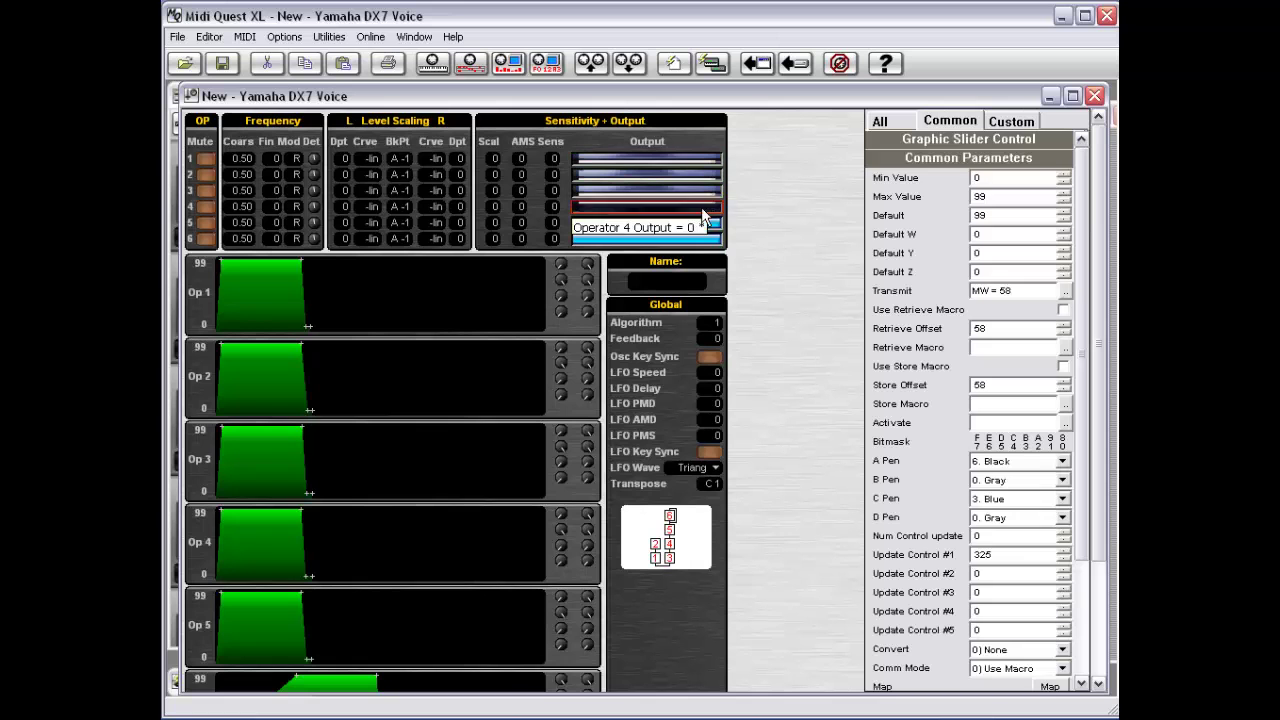
click(680, 207)
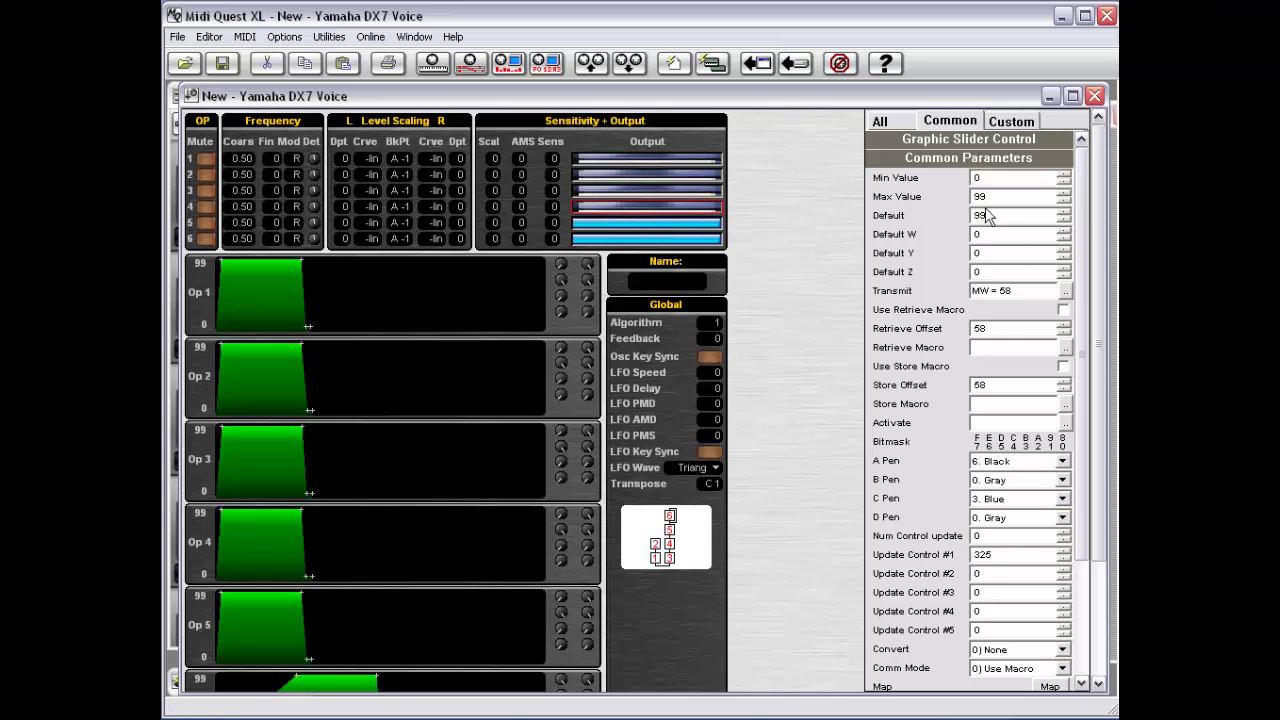
click(880, 121)
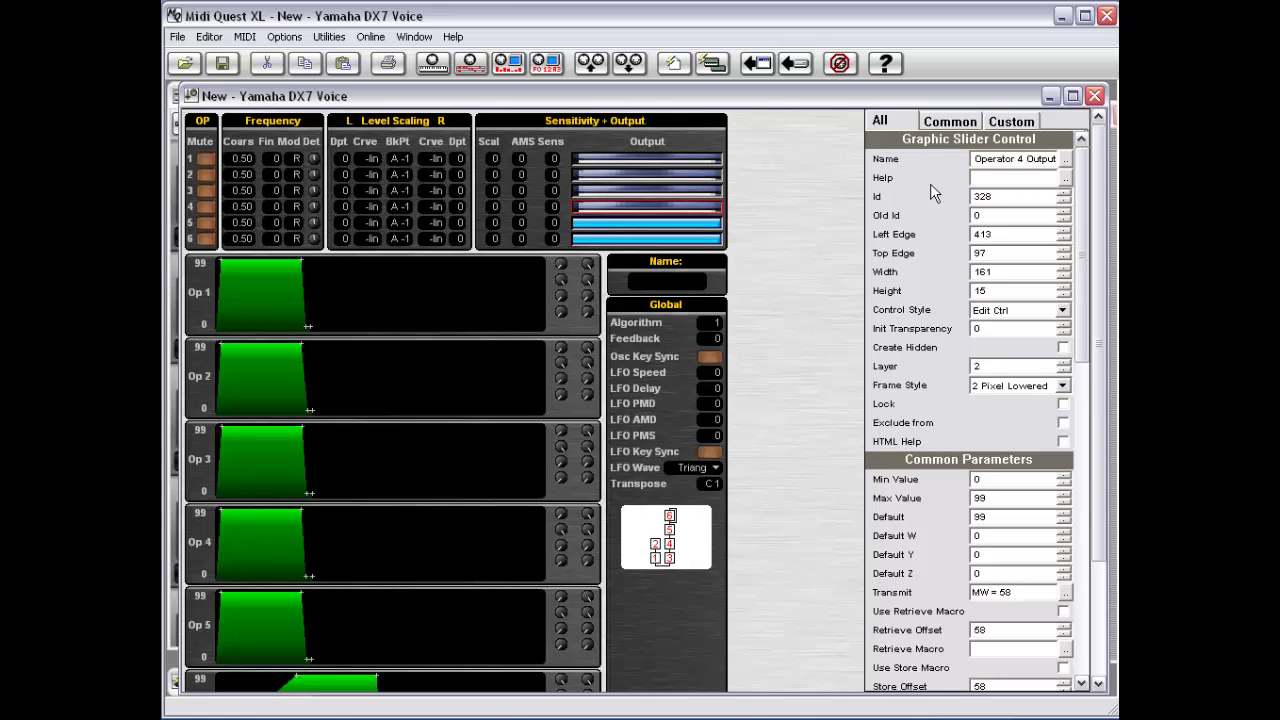
click(948, 123)
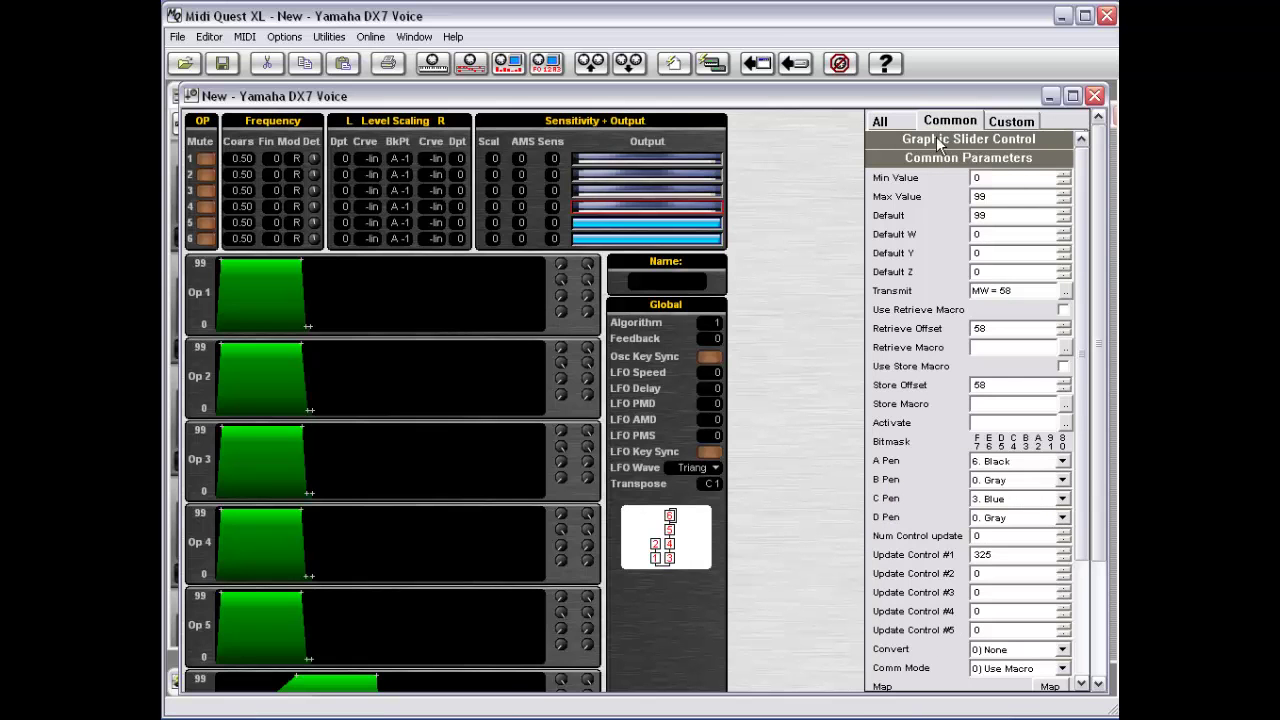
click(1010, 121)
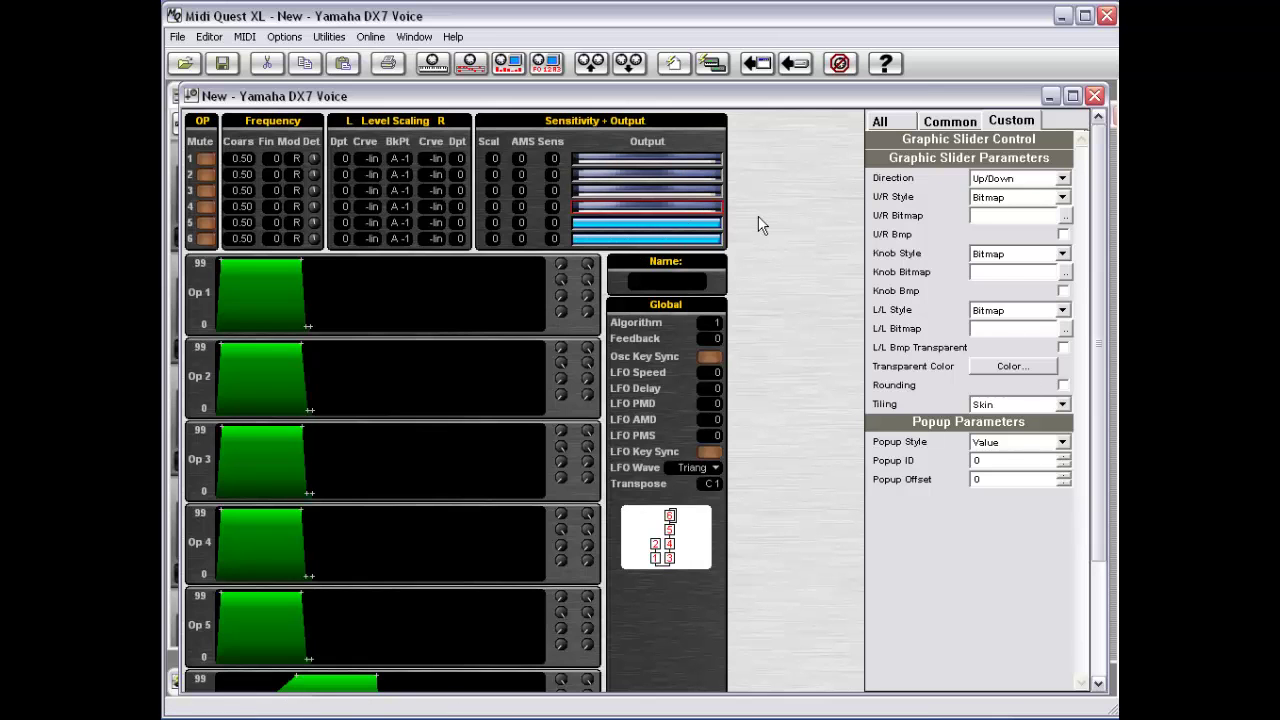
right_click(770, 189)
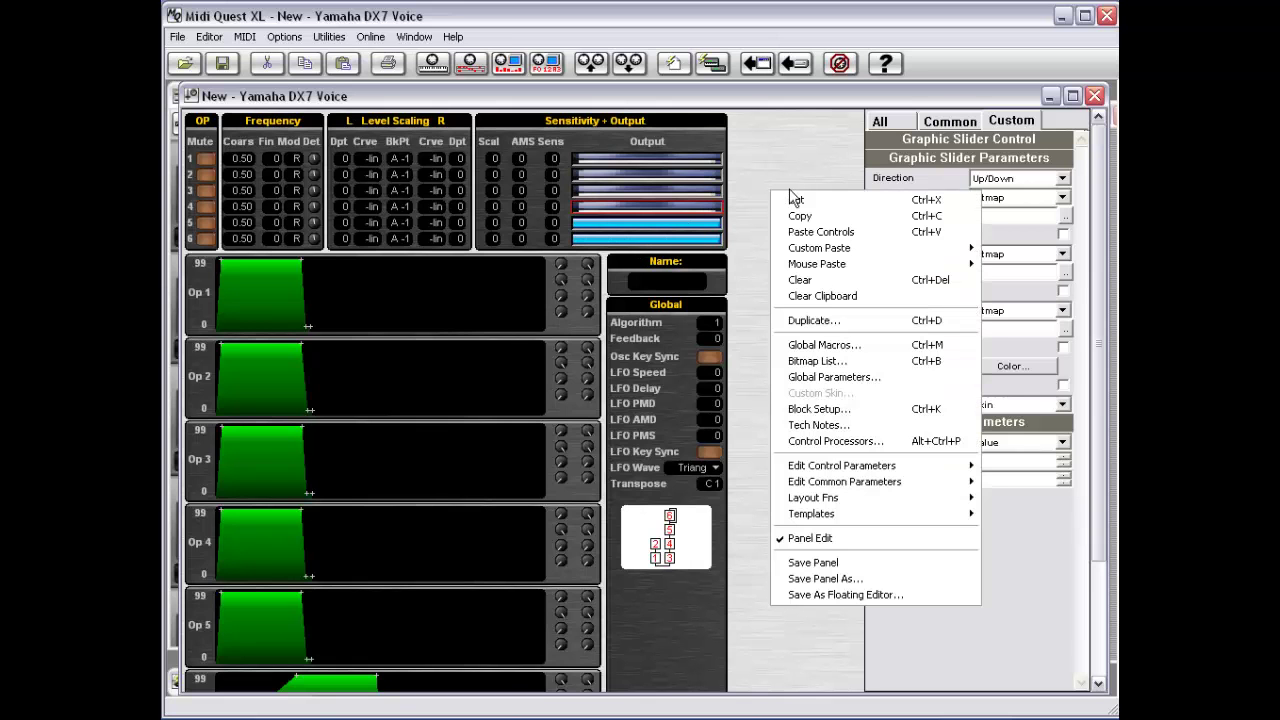
mouse_move(807, 250)
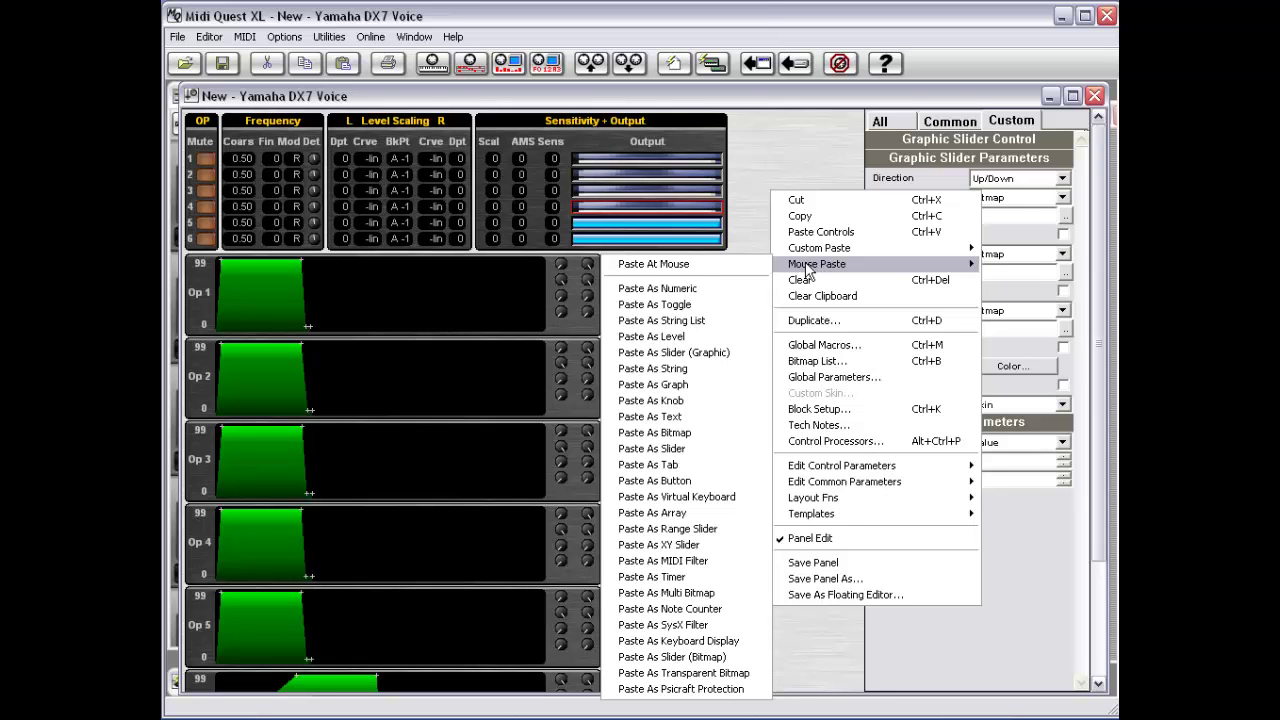
click(753, 147)
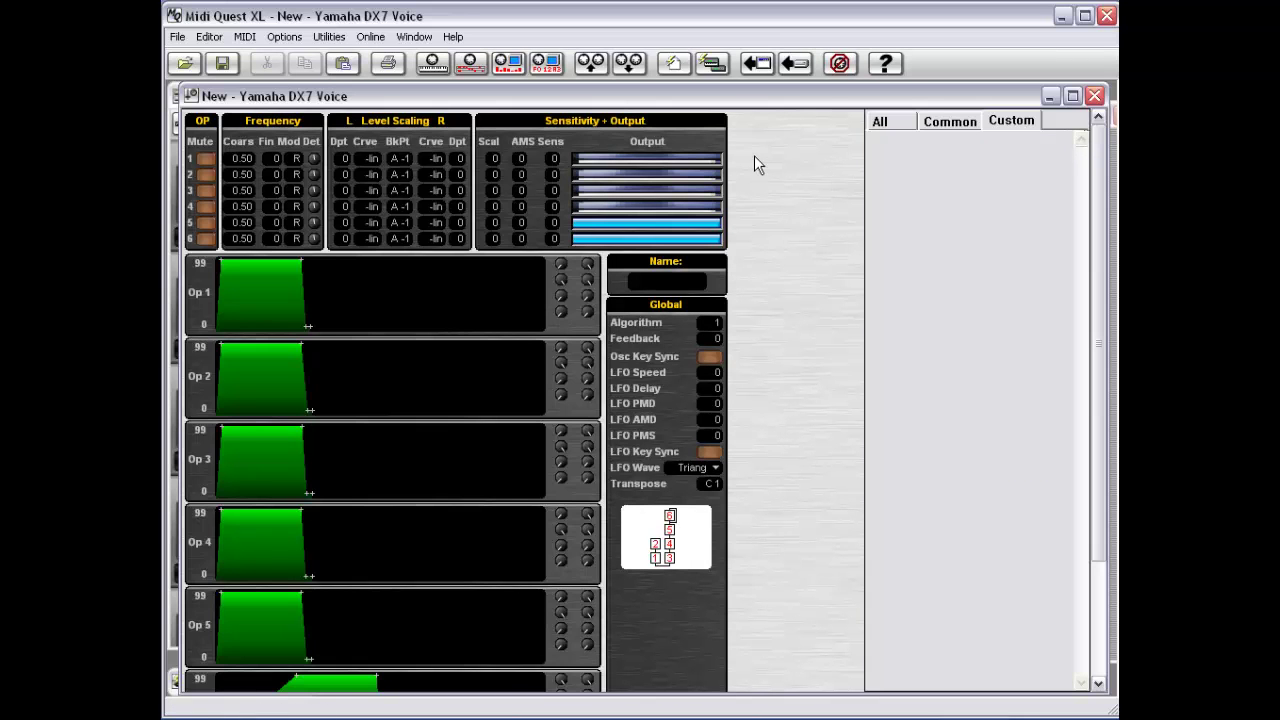
Paste the copied output level controls at the mouse location in the empty area beside the Sensitivity + Output section.
right_click(756, 146)
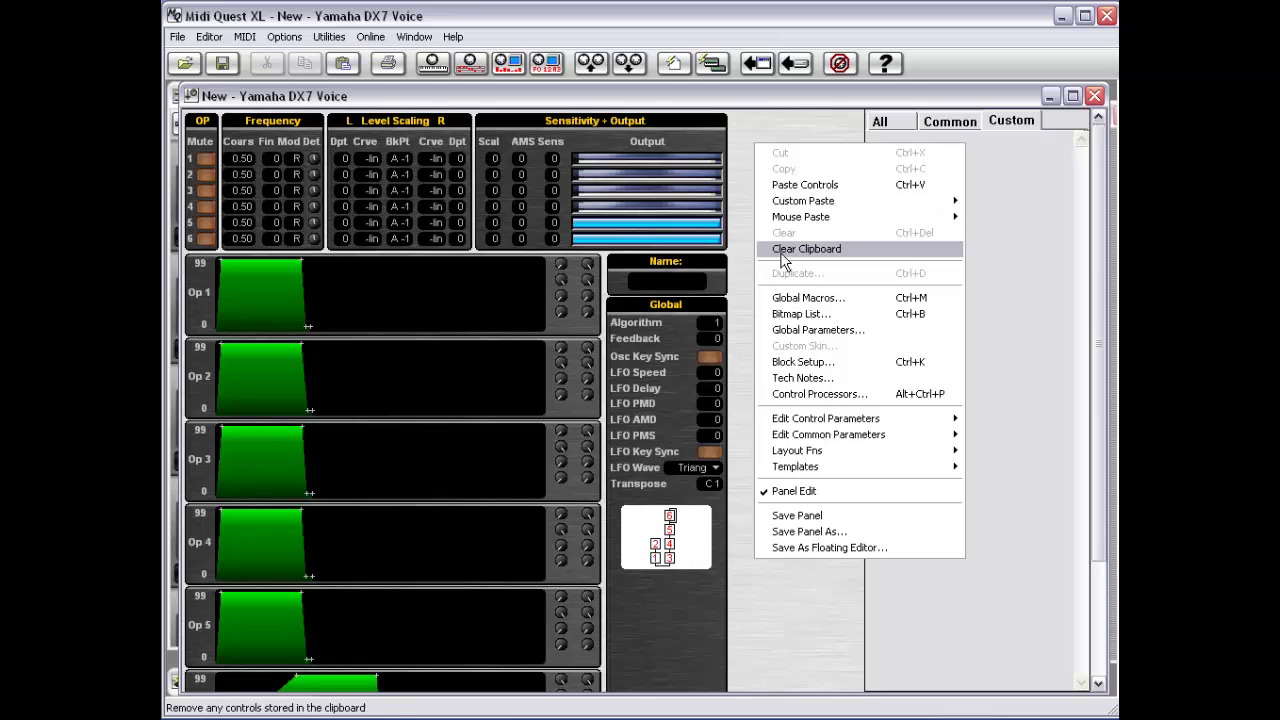
mouse_move(785, 220)
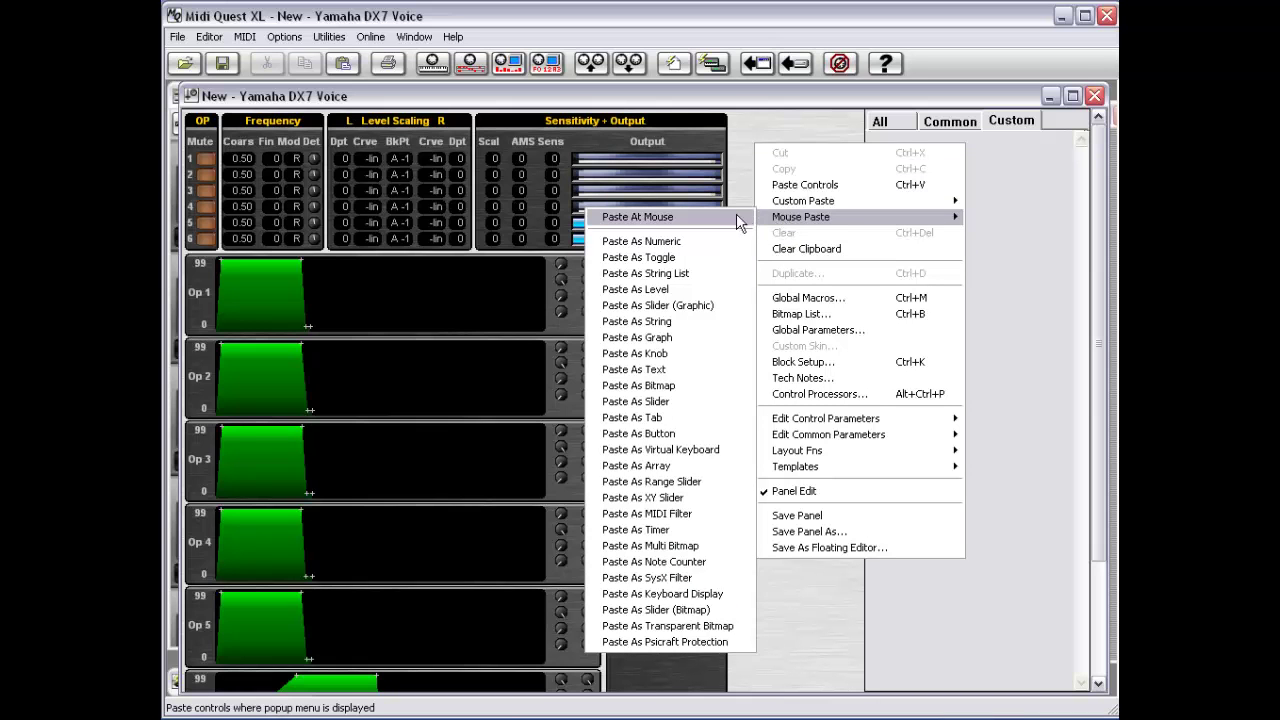
click(680, 217)
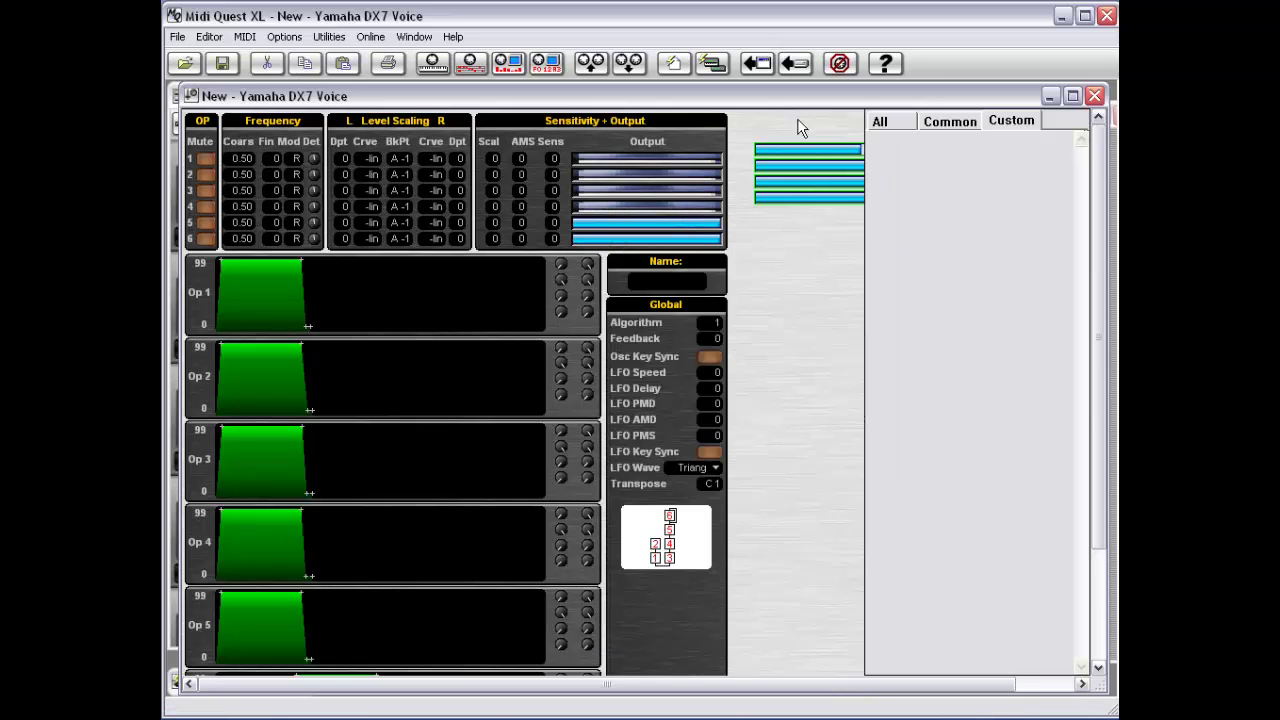
Select the four level controls pasted in the empty area and clear them from the panel.
right_click(753, 230)
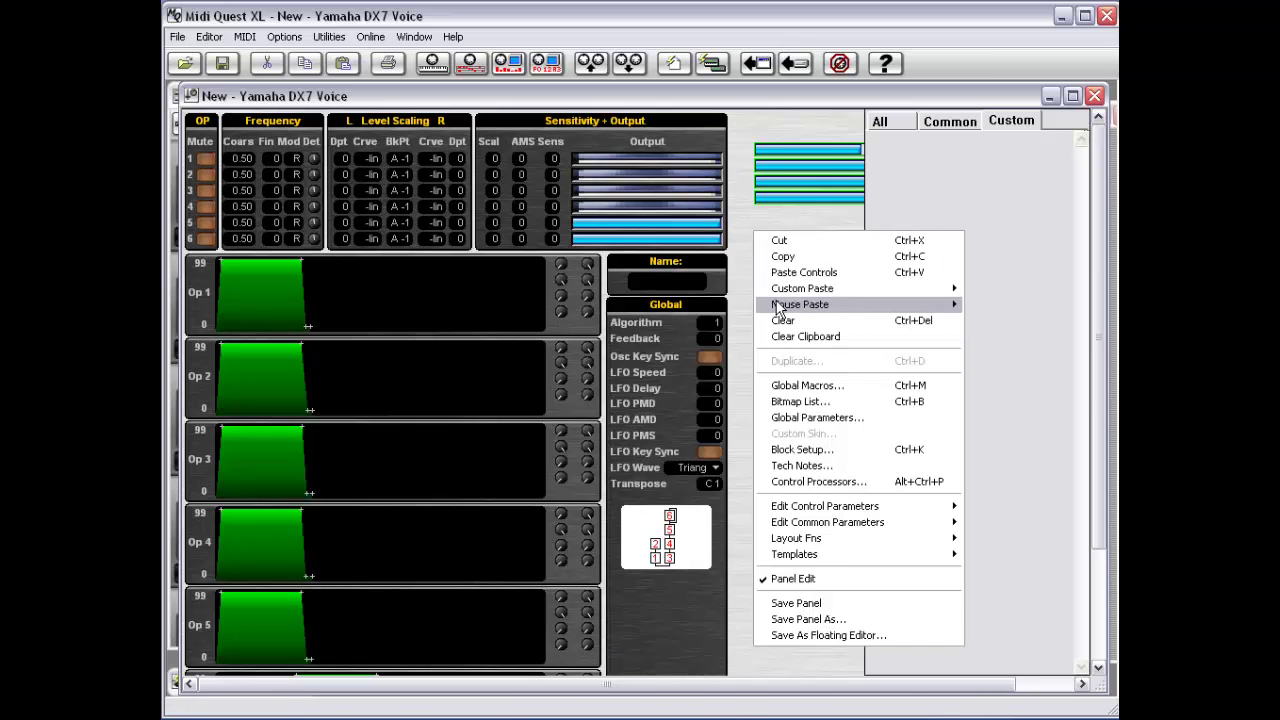
mouse_move(779, 308)
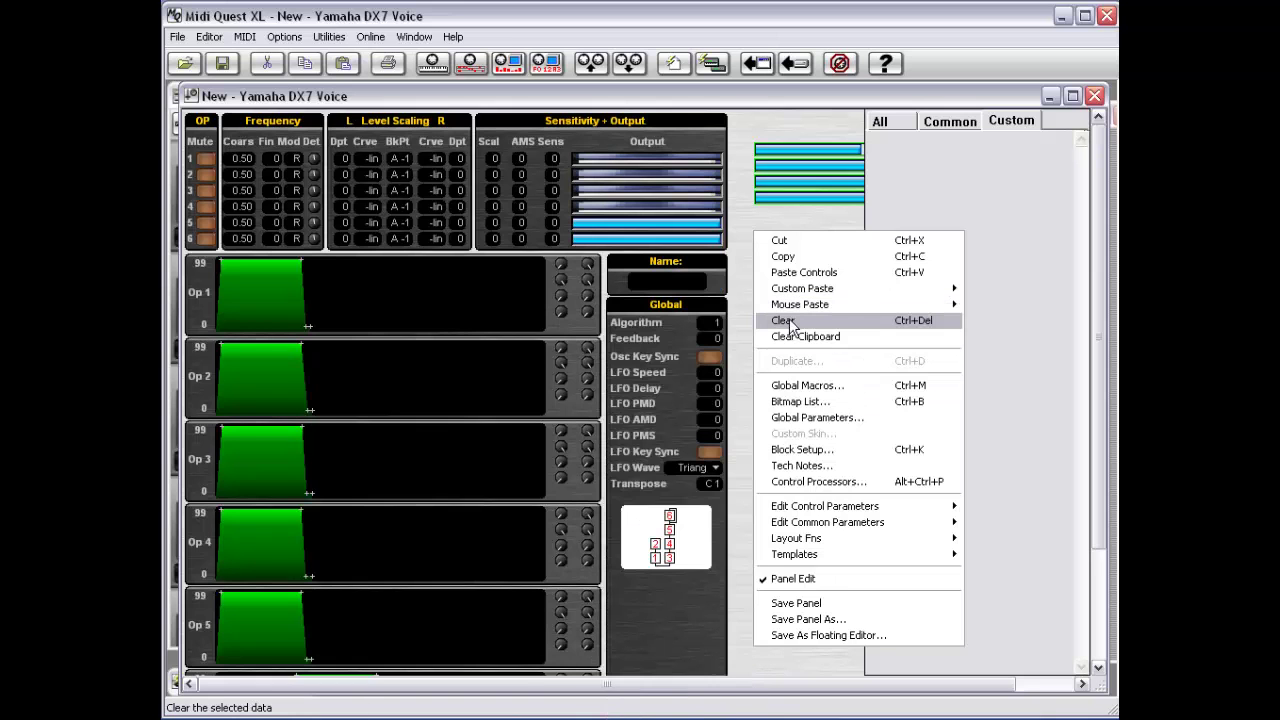
click(780, 241)
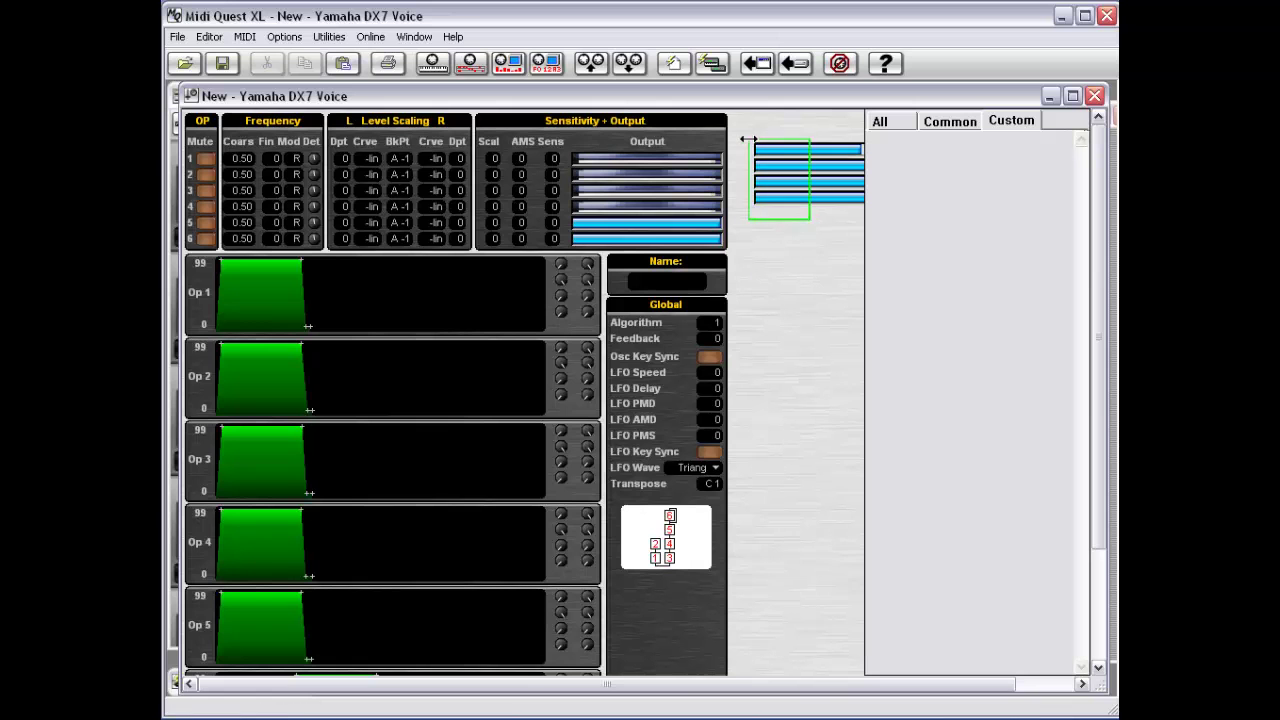
right_click(769, 286)
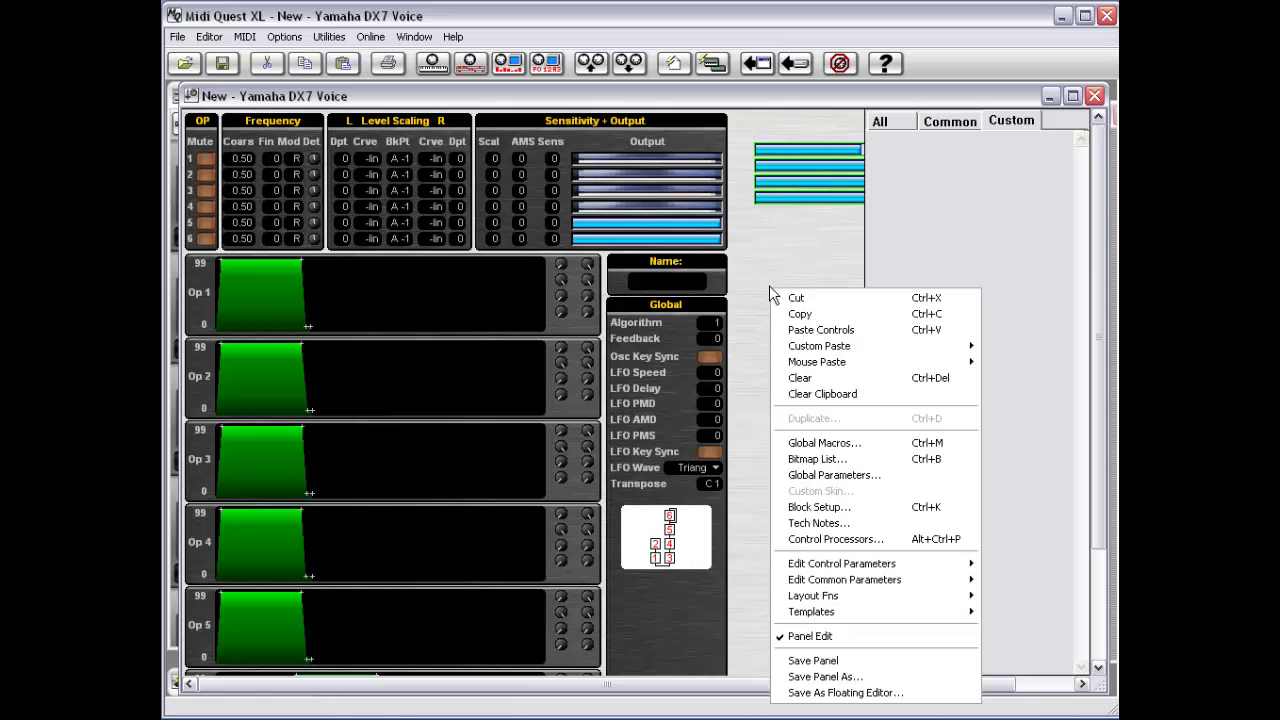
click(806, 379)
click(603, 386)
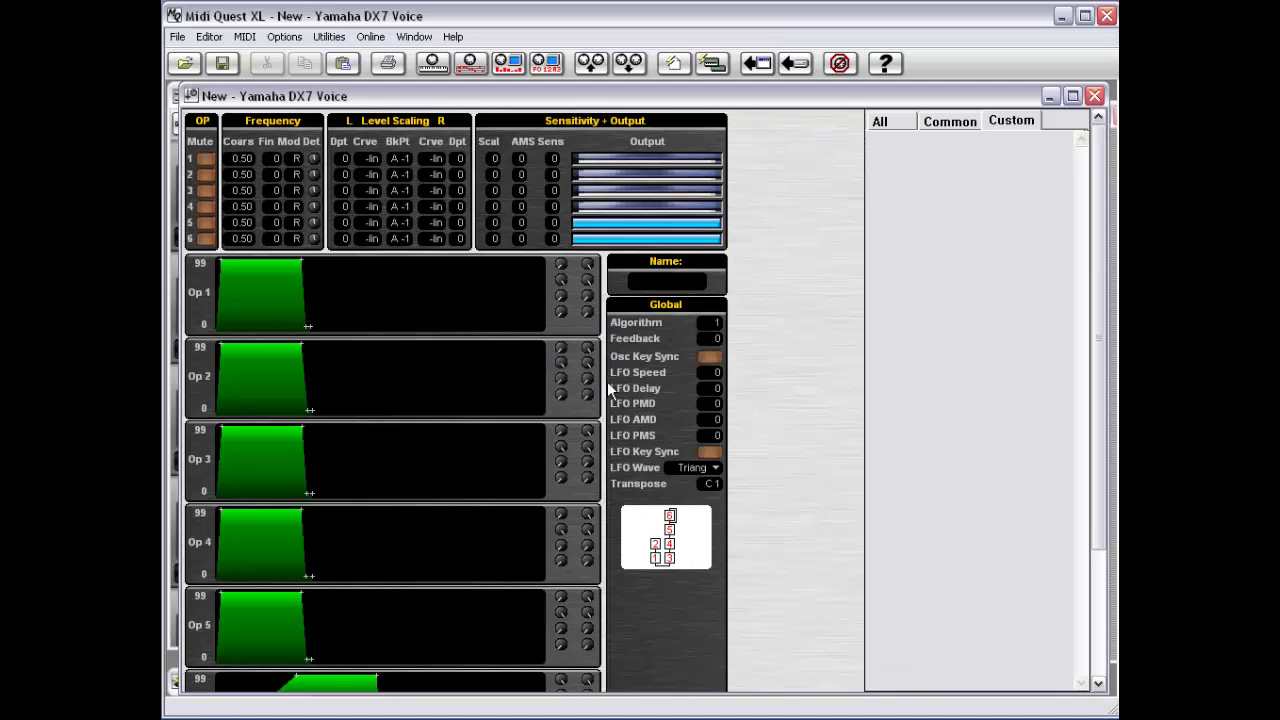
Clear the graphic sliders of Operators 1 to 4 and paste the original output level controls back in their place.
right_click(774, 217)
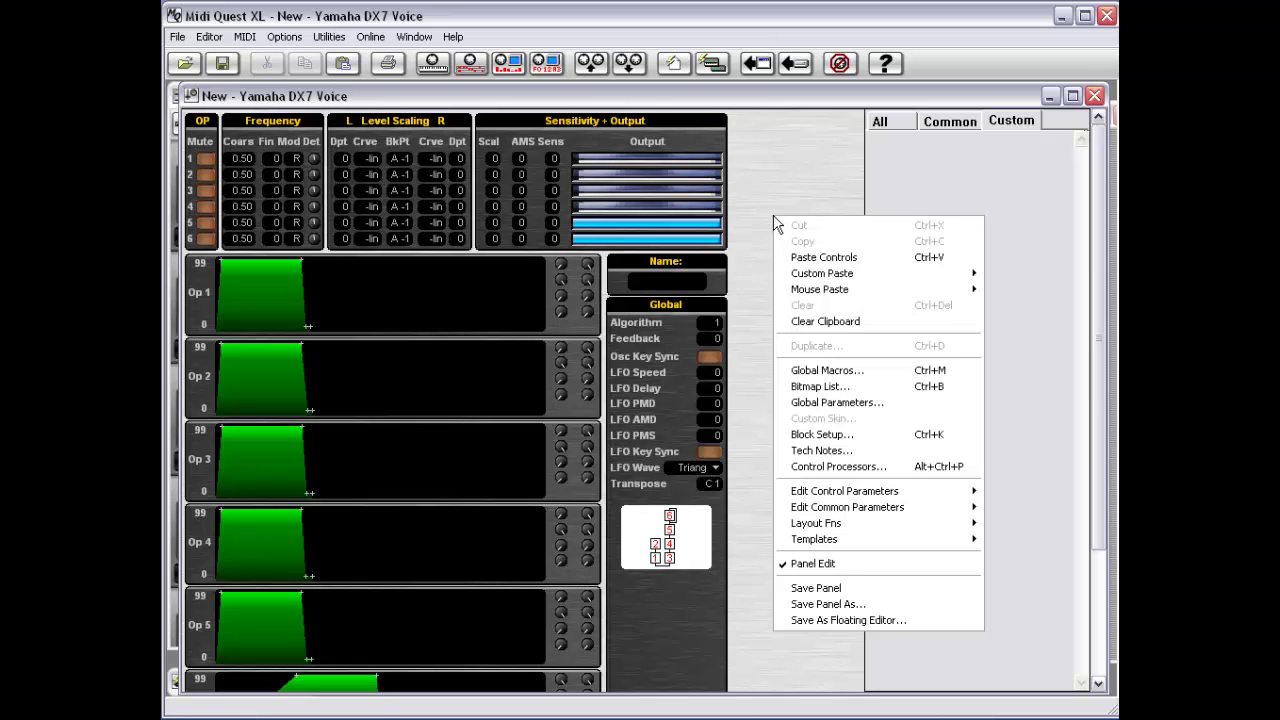
drag(748, 144, 567, 211)
right_click(757, 188)
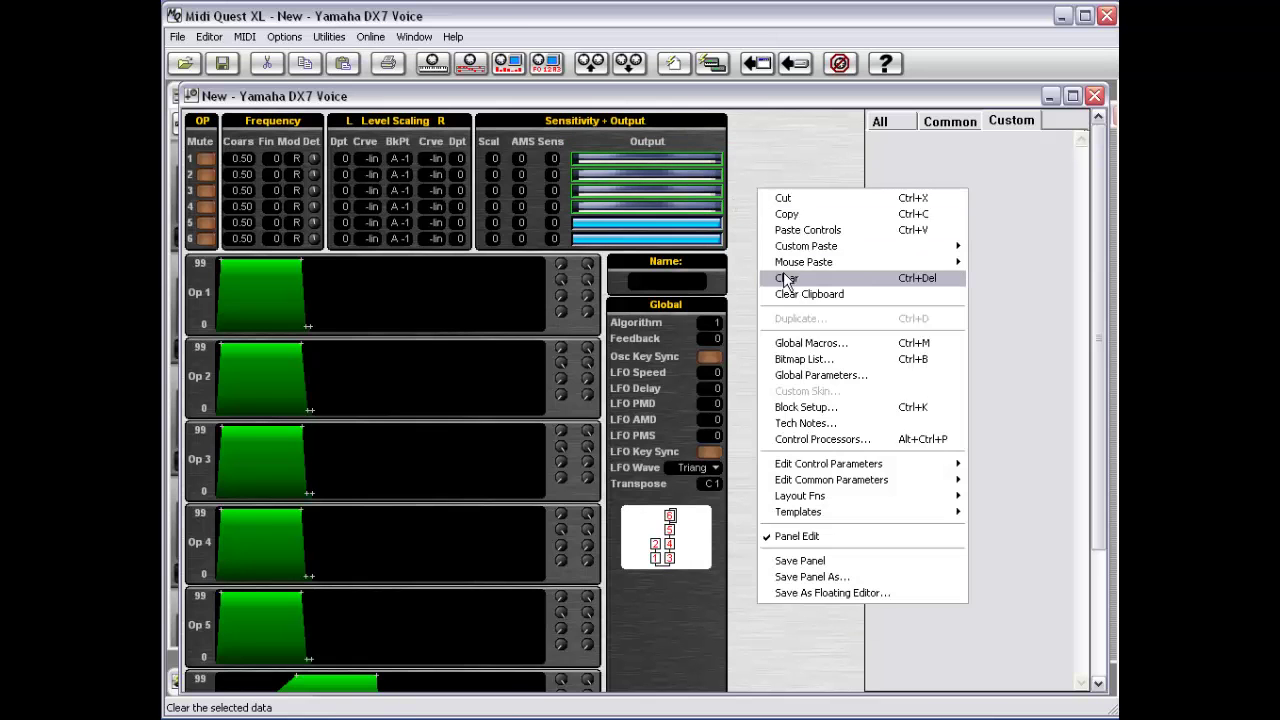
click(786, 280)
click(603, 386)
right_click(781, 207)
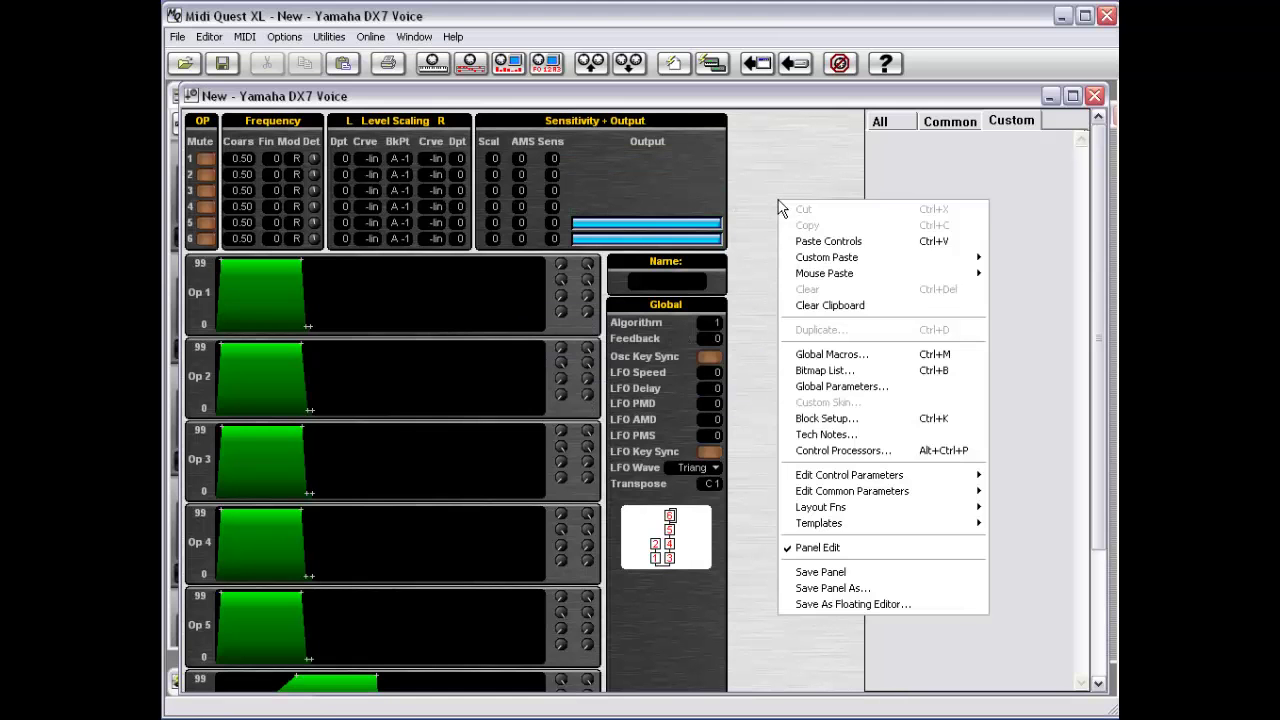
click(809, 243)
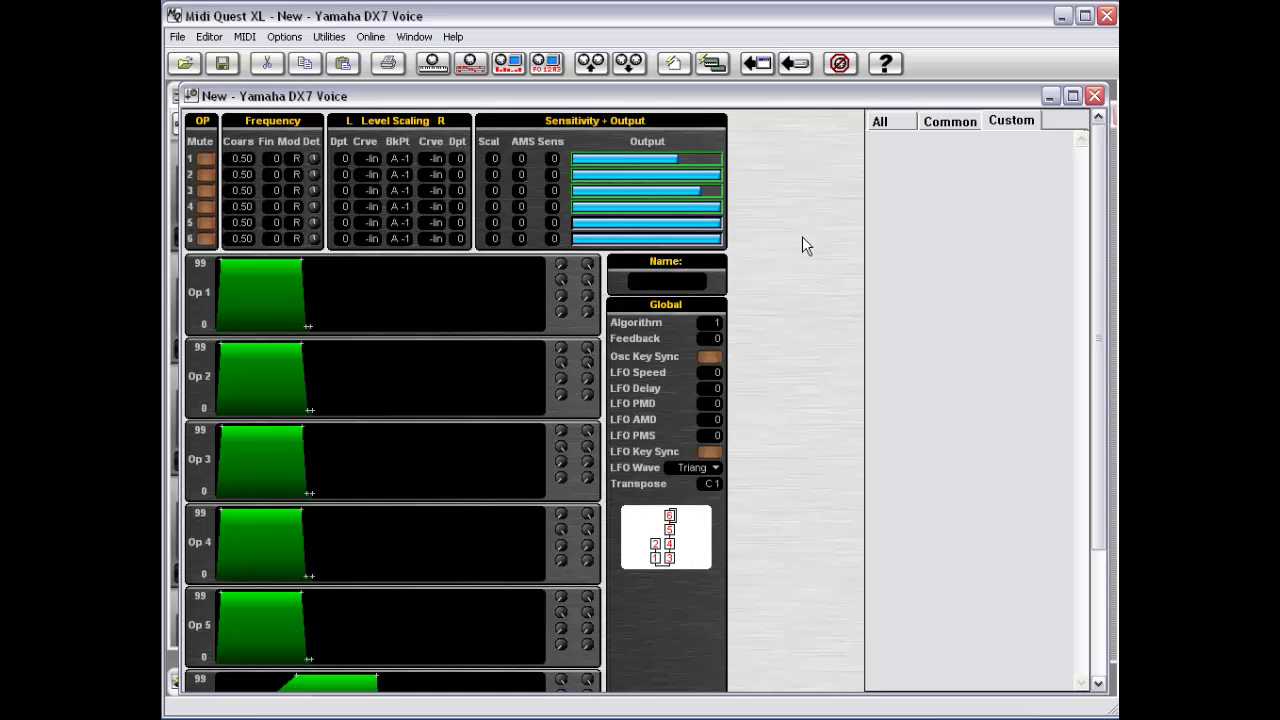
Clear the copied controls from the clipboard and check the availability of the paste and duplicate commands.
right_click(767, 200)
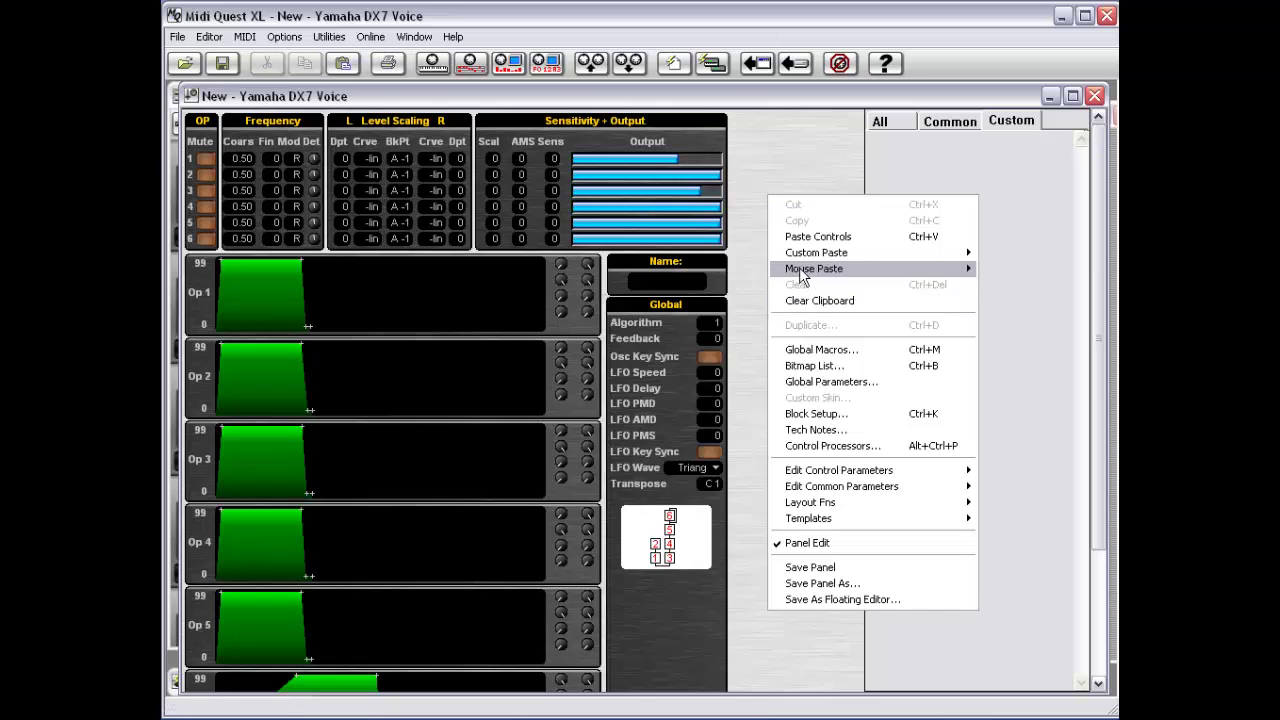
mouse_move(801, 275)
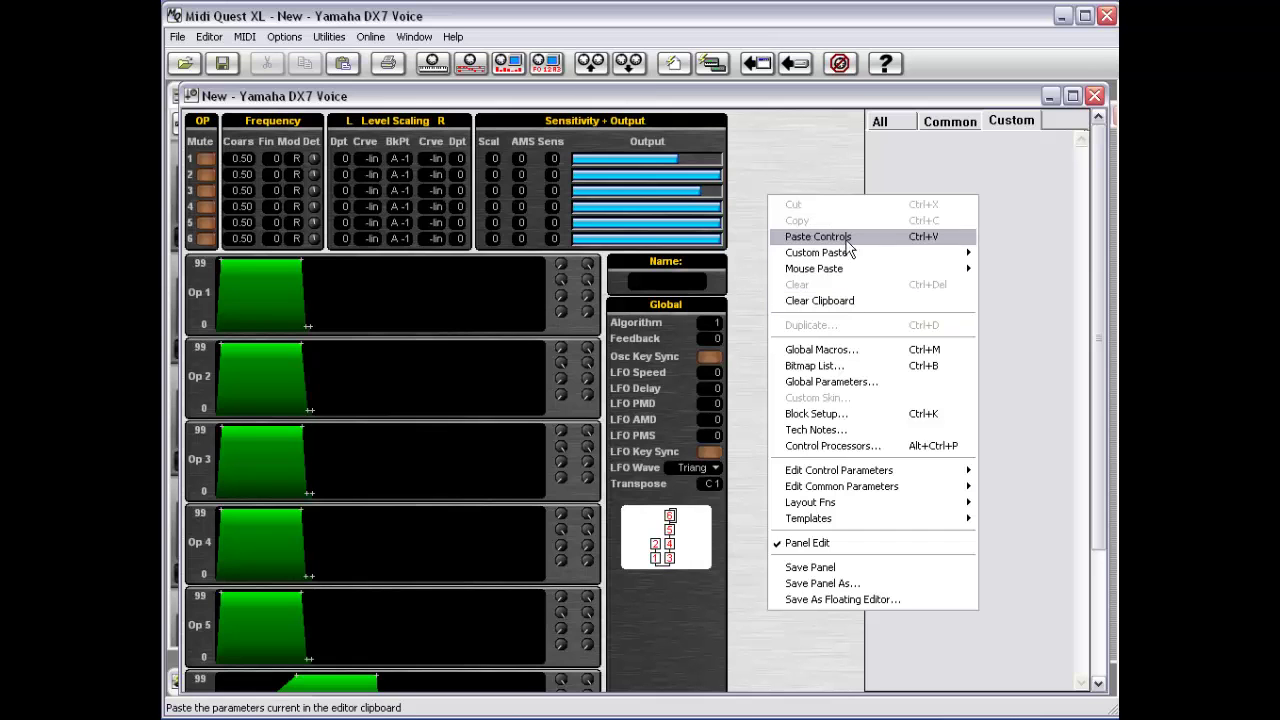
click(848, 306)
right_click(796, 222)
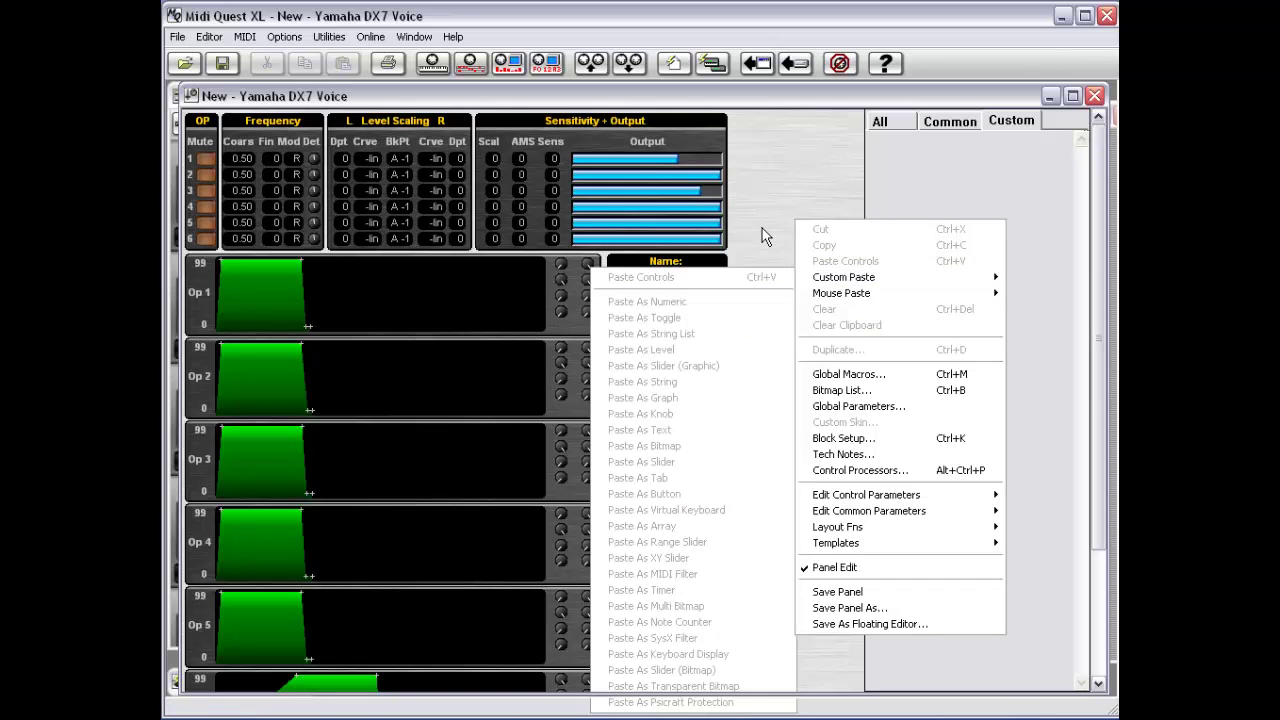
click(790, 275)
right_click(771, 253)
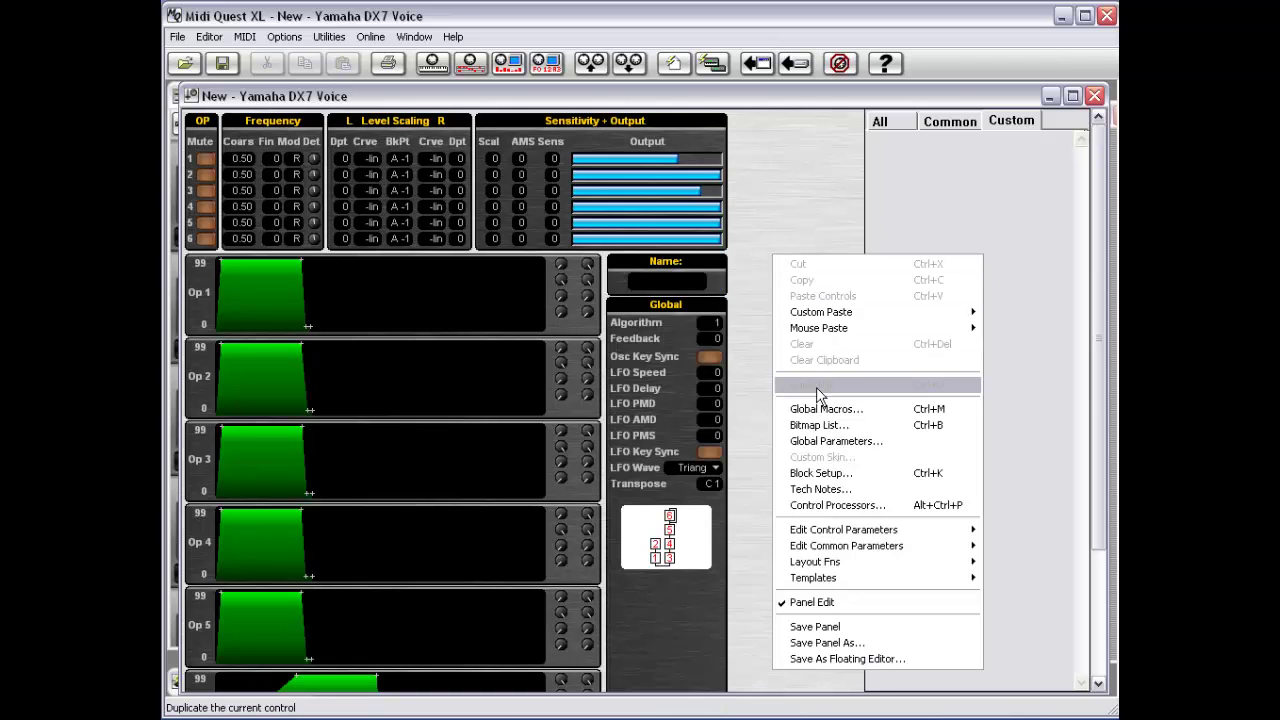
click(774, 189)
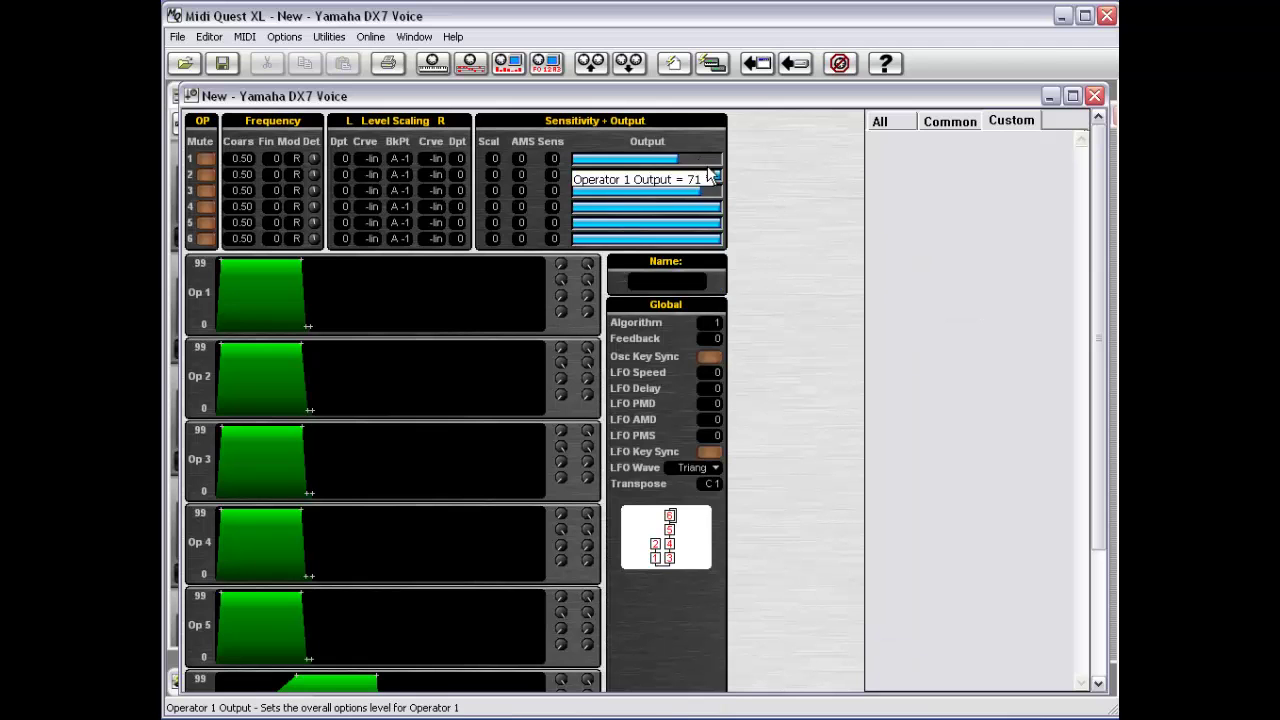
Duplicate the Operator 1 output level control 3 times with a Delta X of 169.
click(703, 160)
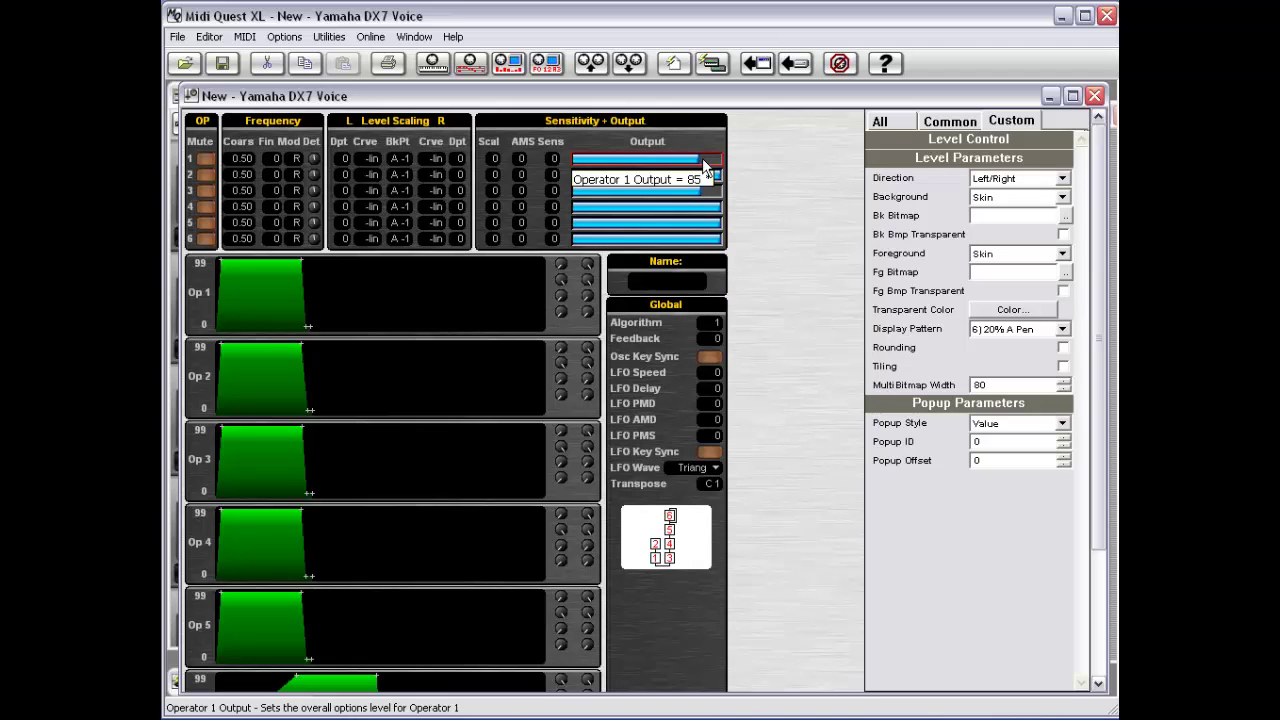
right_click(756, 175)
click(800, 305)
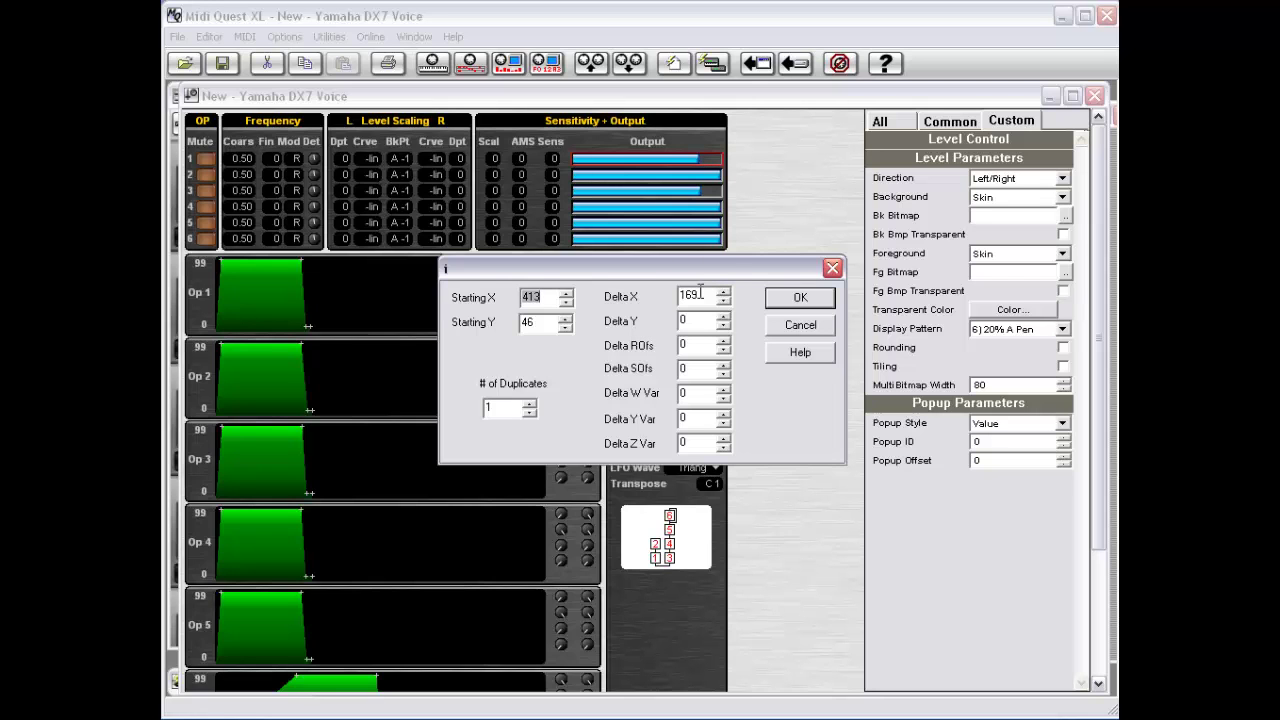
click(531, 404)
click(531, 404)
click(800, 305)
drag(745, 684, 752, 500)
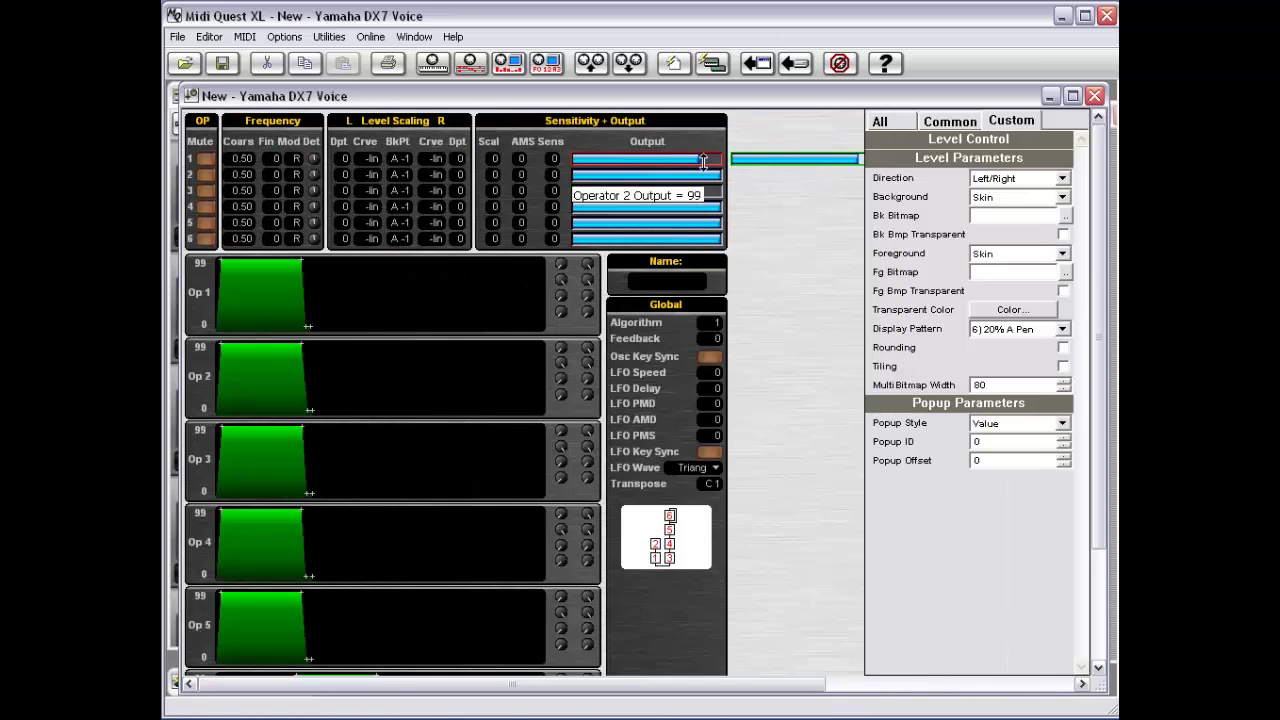
right_click(700, 168)
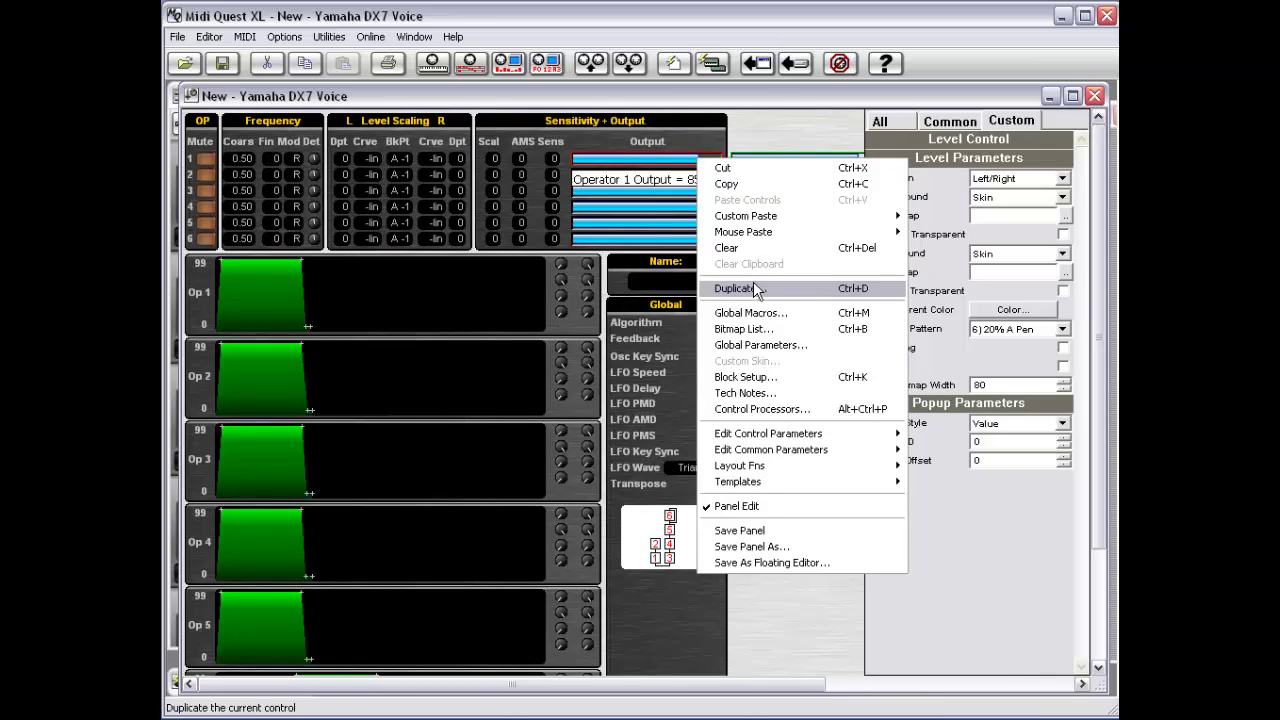
click(705, 291)
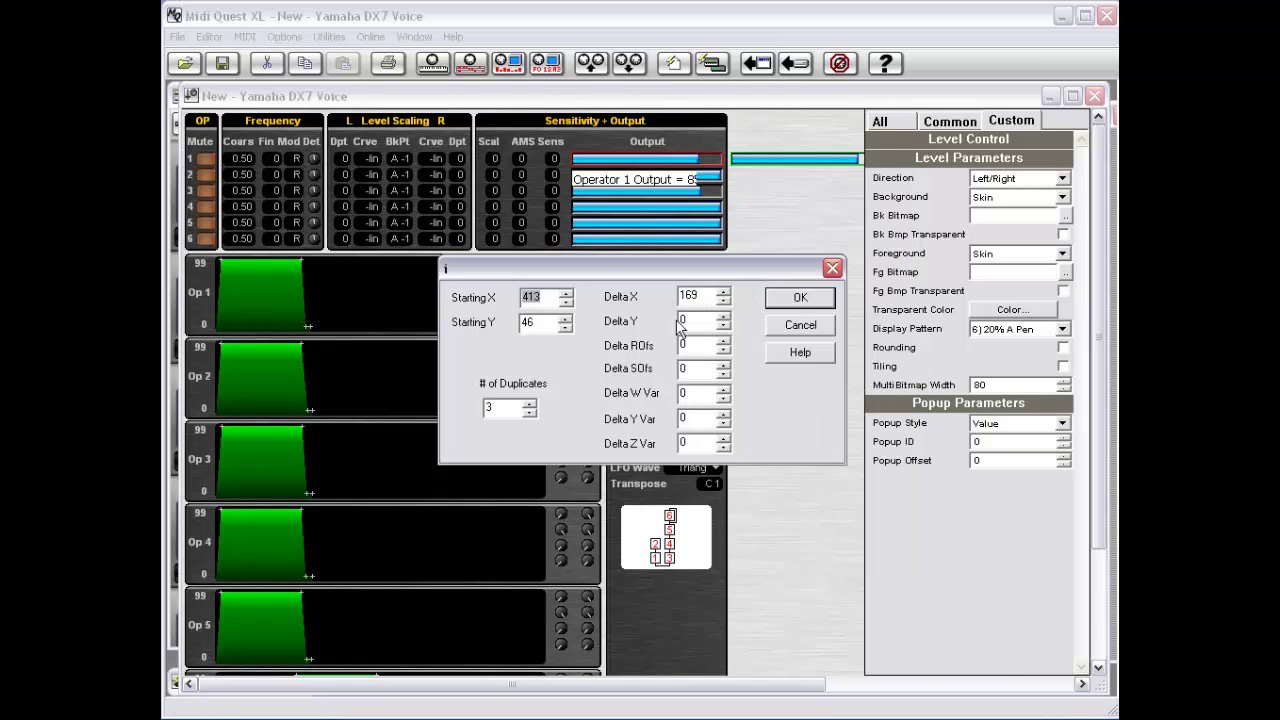
drag(711, 292, 606, 290)
text(0)
drag(695, 320, 643, 318)
text(20)
click(806, 328)
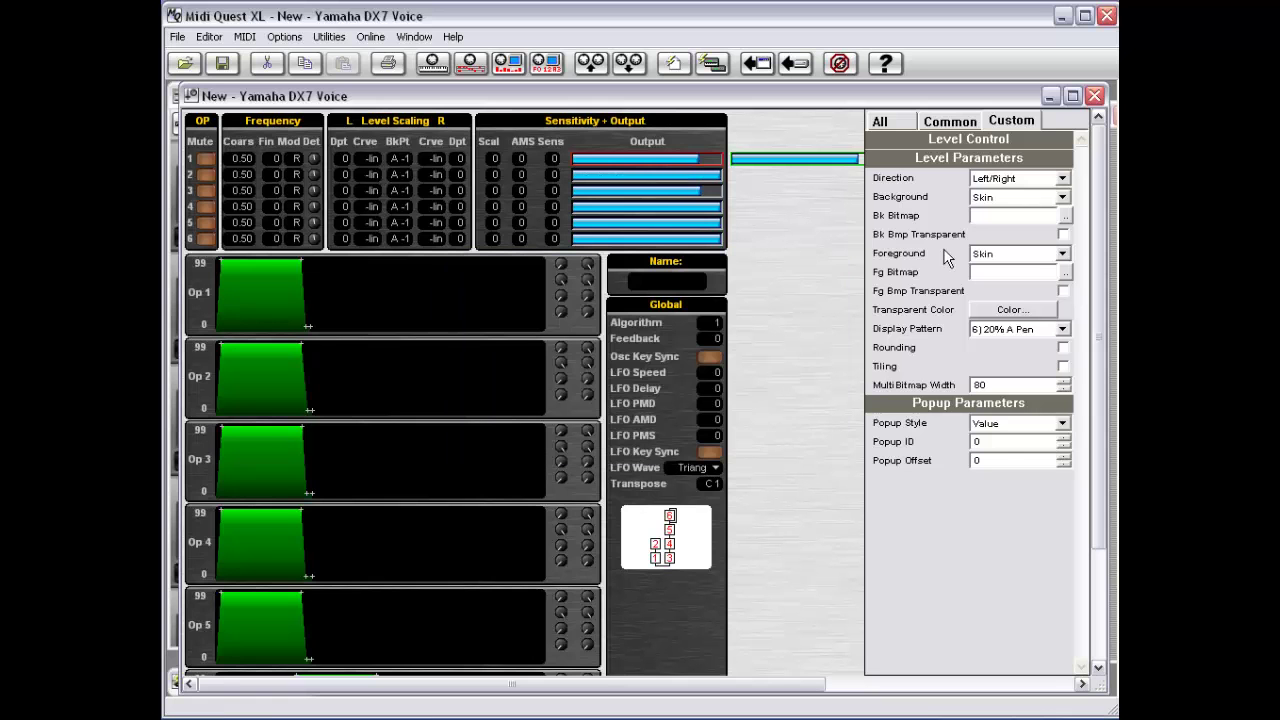
Show the common parameters and select the duplicated level control beside the Operator 1 output level.
click(965, 122)
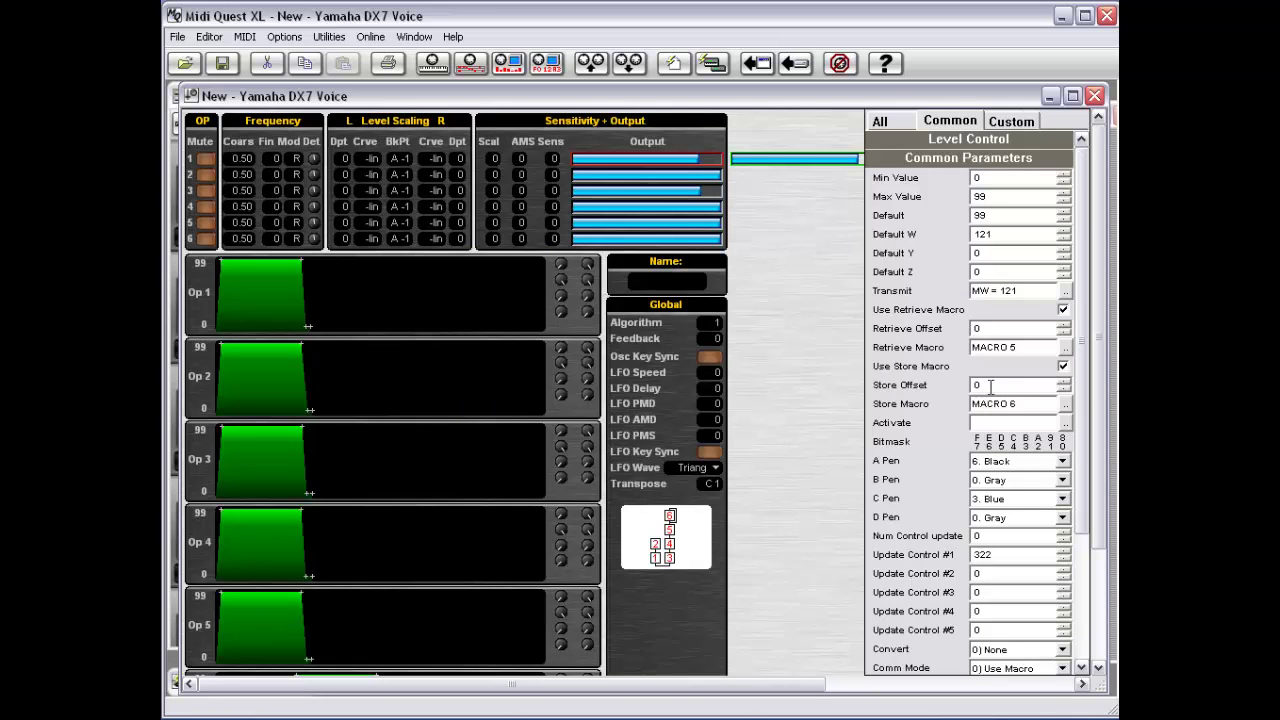
click(772, 158)
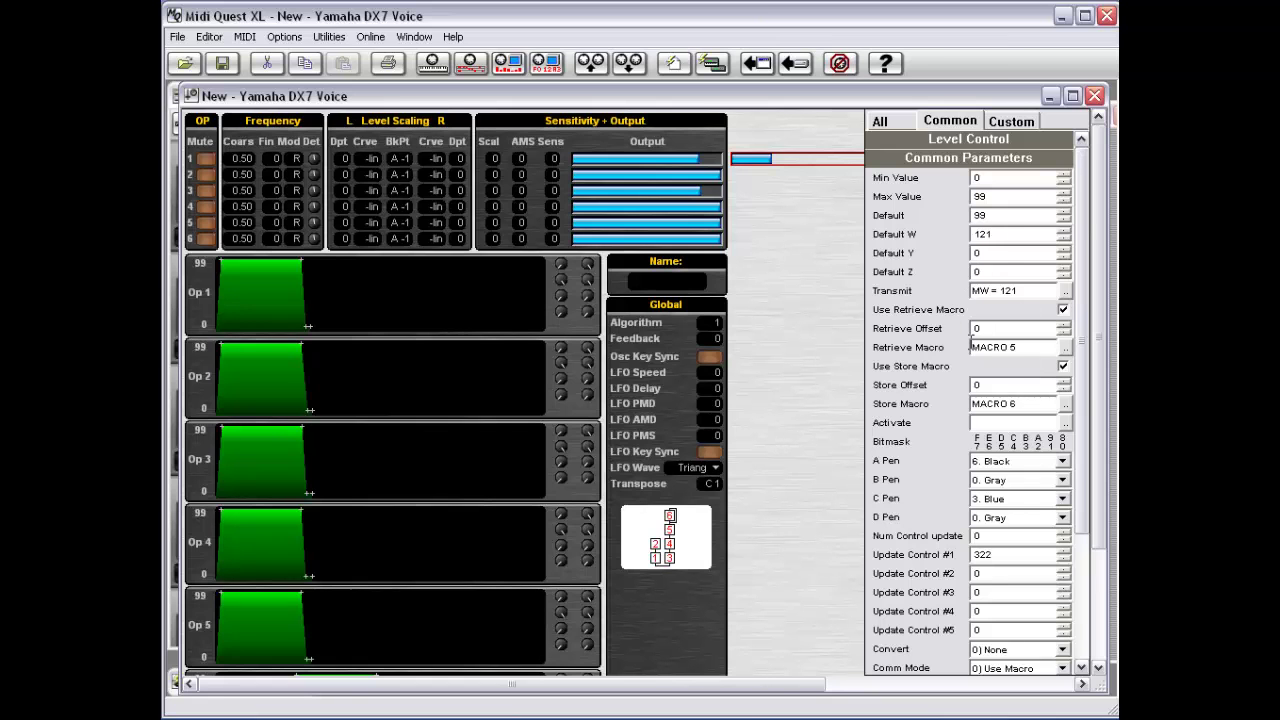
right_click(692, 241)
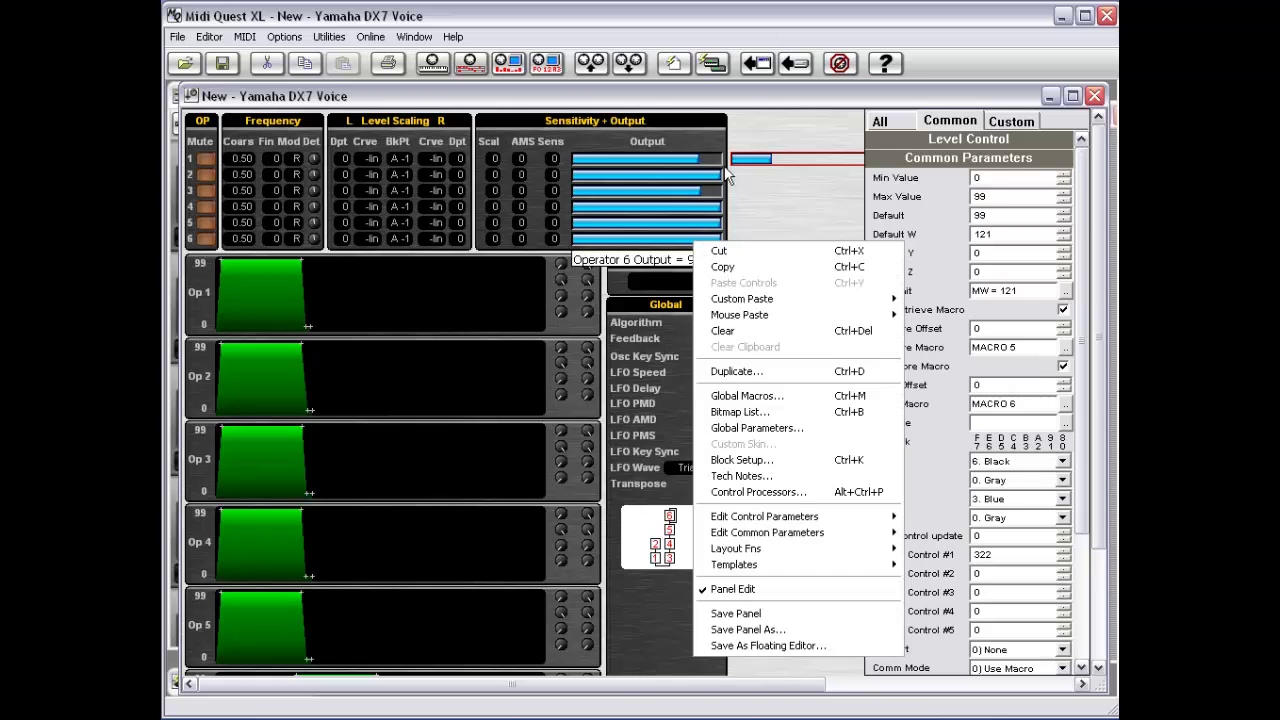
Start duplicating the selected level control with Delta X set to 0 and Delta Y set to 17.
right_click(751, 163)
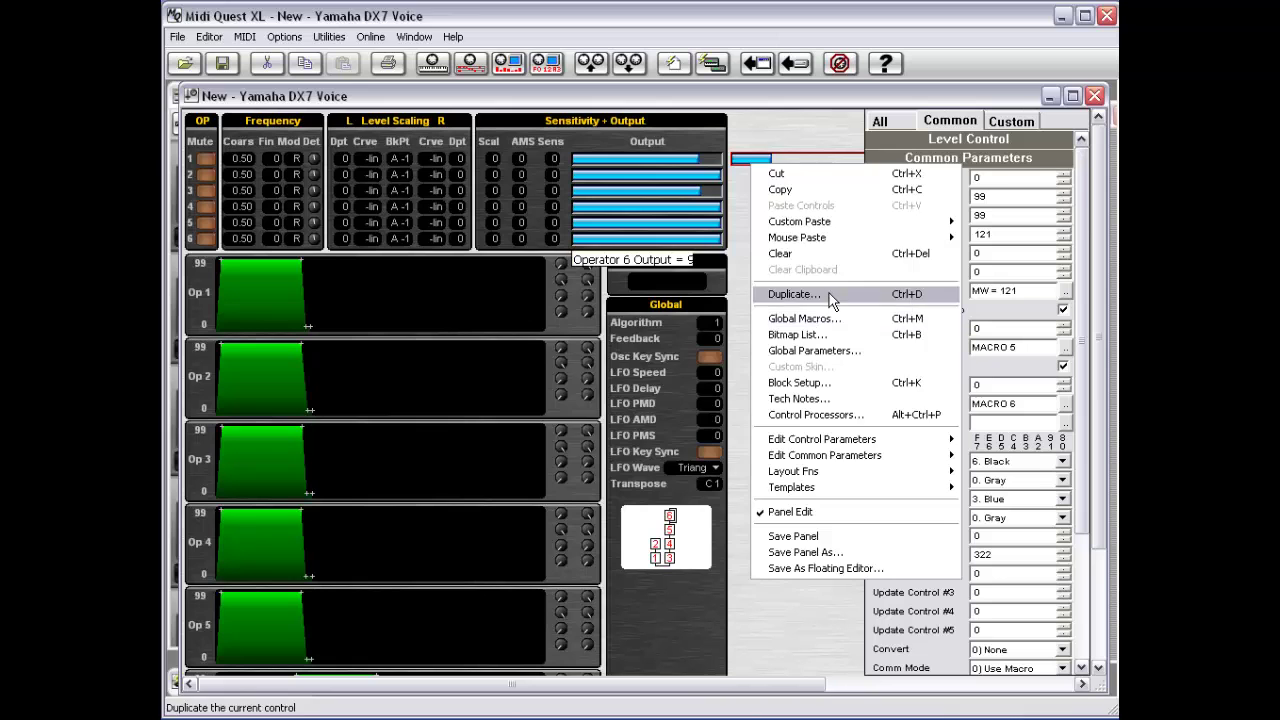
click(800, 294)
double_click(700, 295)
text(0)
key(Tab)
text(17)
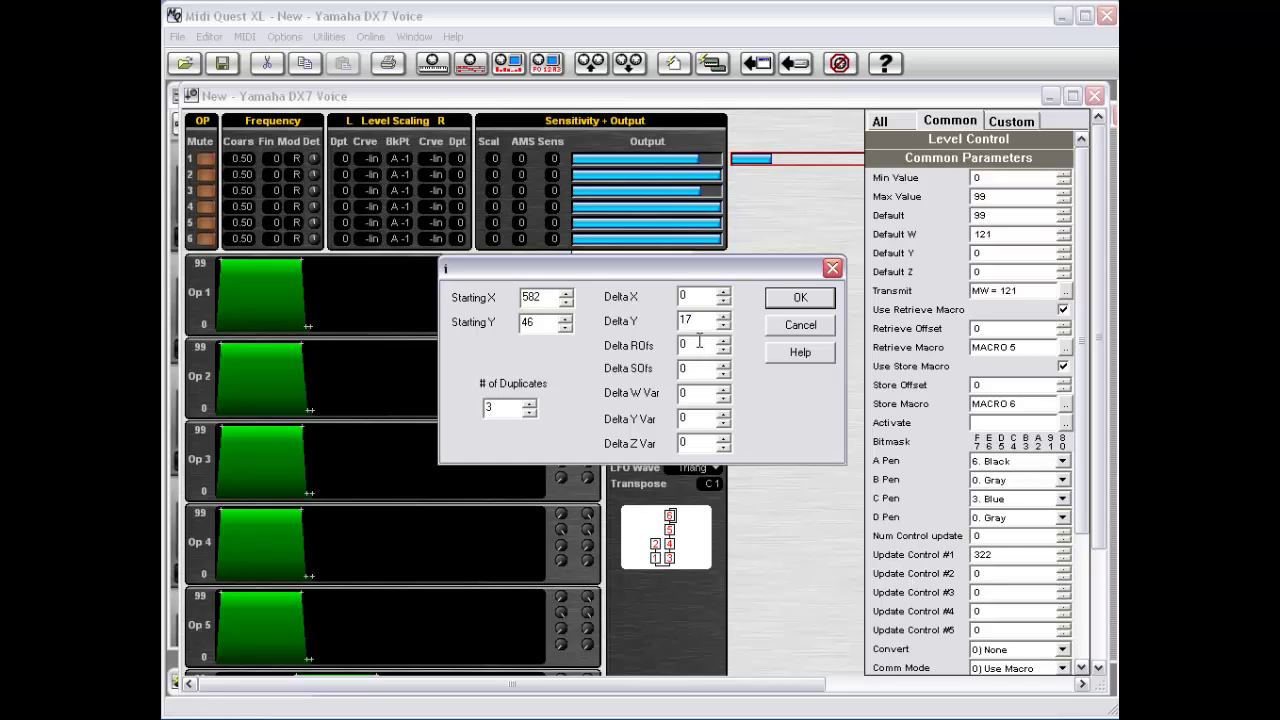
Set Delta W Var to 1, Delta Y Var to 2 and the number of duplicates to 5, and create the duplicates.
key(Tab)
key(Tab)
key(Tab)
text(1)
key(Tab)
text(2)
click(529, 403)
click(529, 403)
click(797, 303)
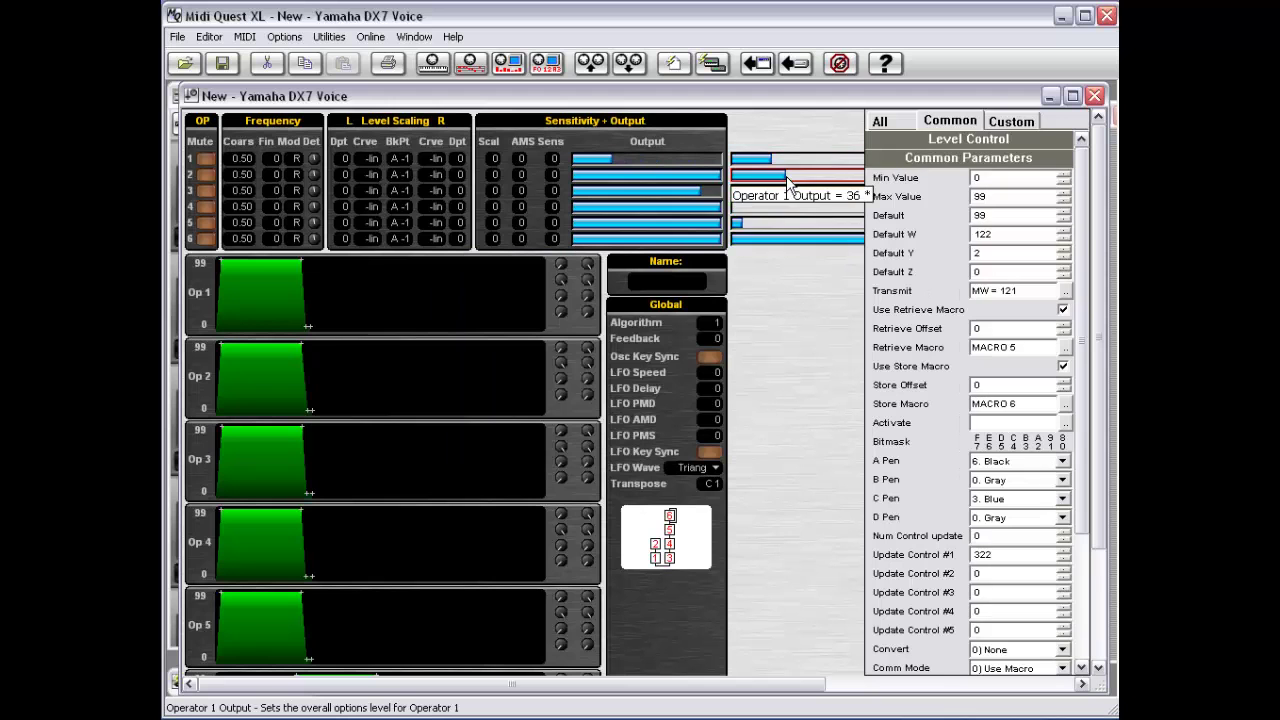
Adjust the levels of the duplicated controls down the column and compare their Default W and Default Y parameters.
drag(787, 181, 788, 207)
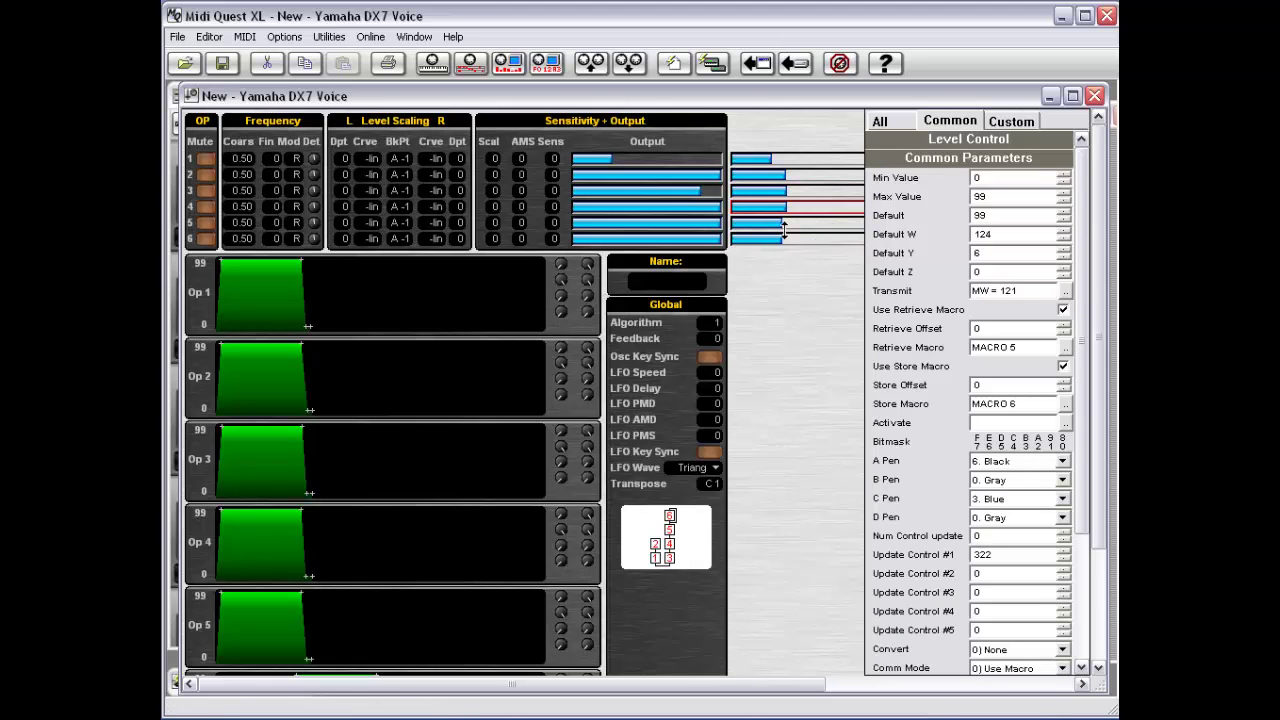
click(795, 224)
click(792, 240)
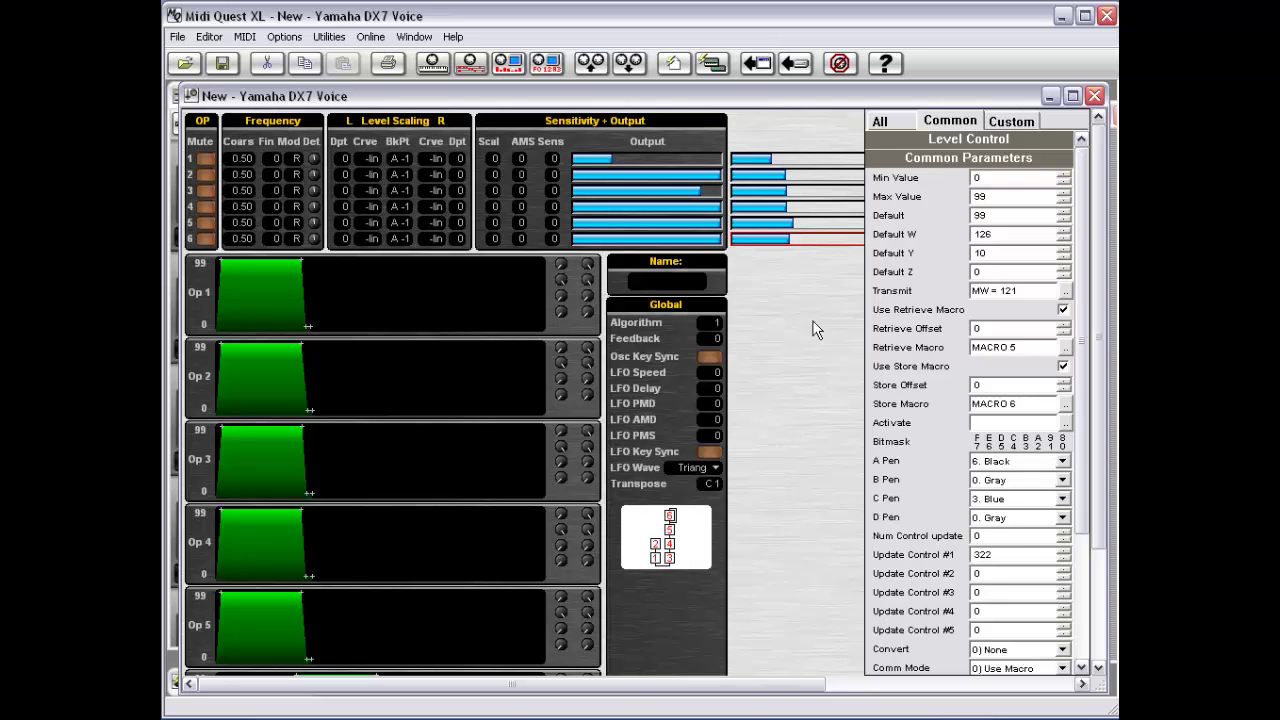
right_click(789, 285)
click(829, 414)
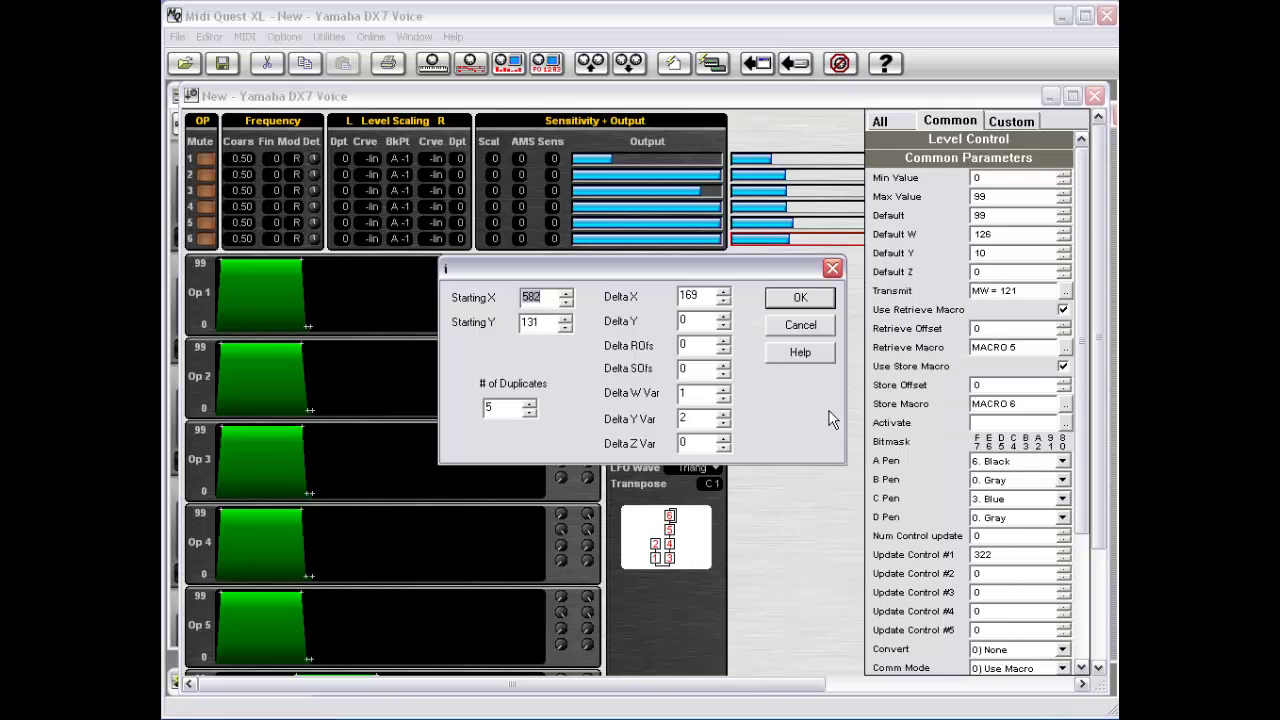
click(797, 326)
Browse Macro 0 through Macro 6 in the Global Macro Editor, examine the code of Macro 5 and close the editor.
right_click(790, 287)
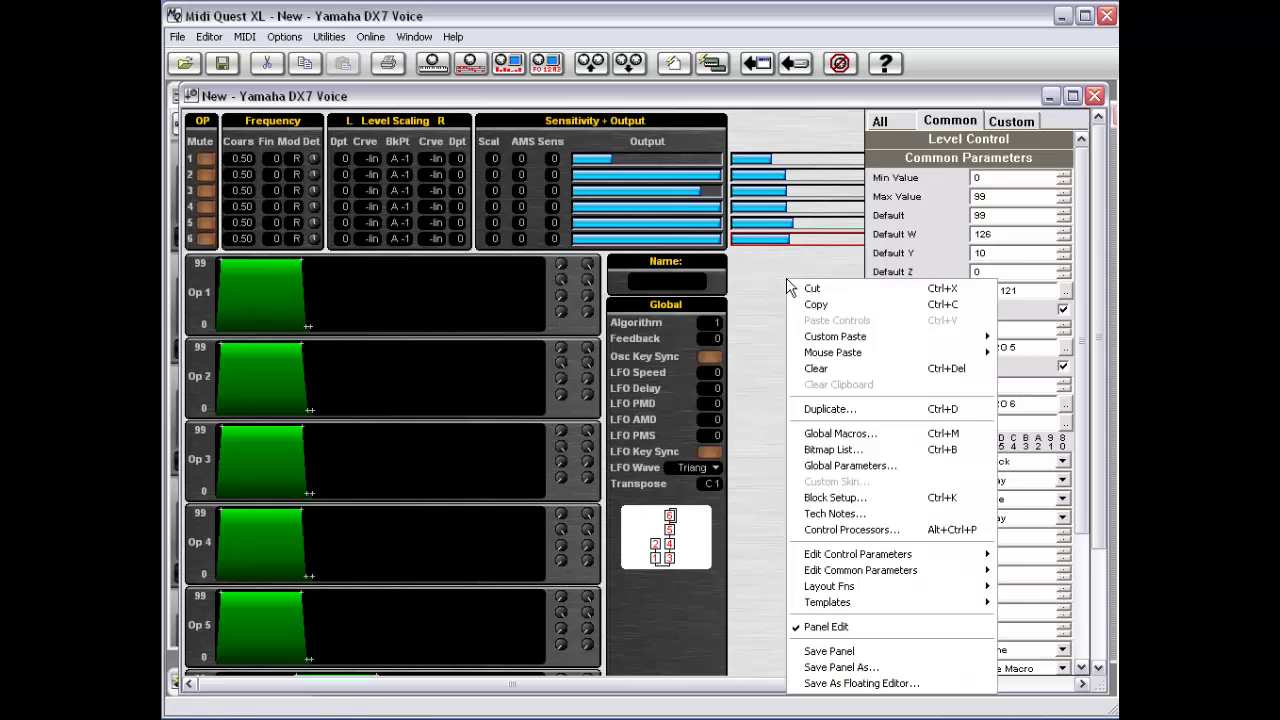
click(823, 434)
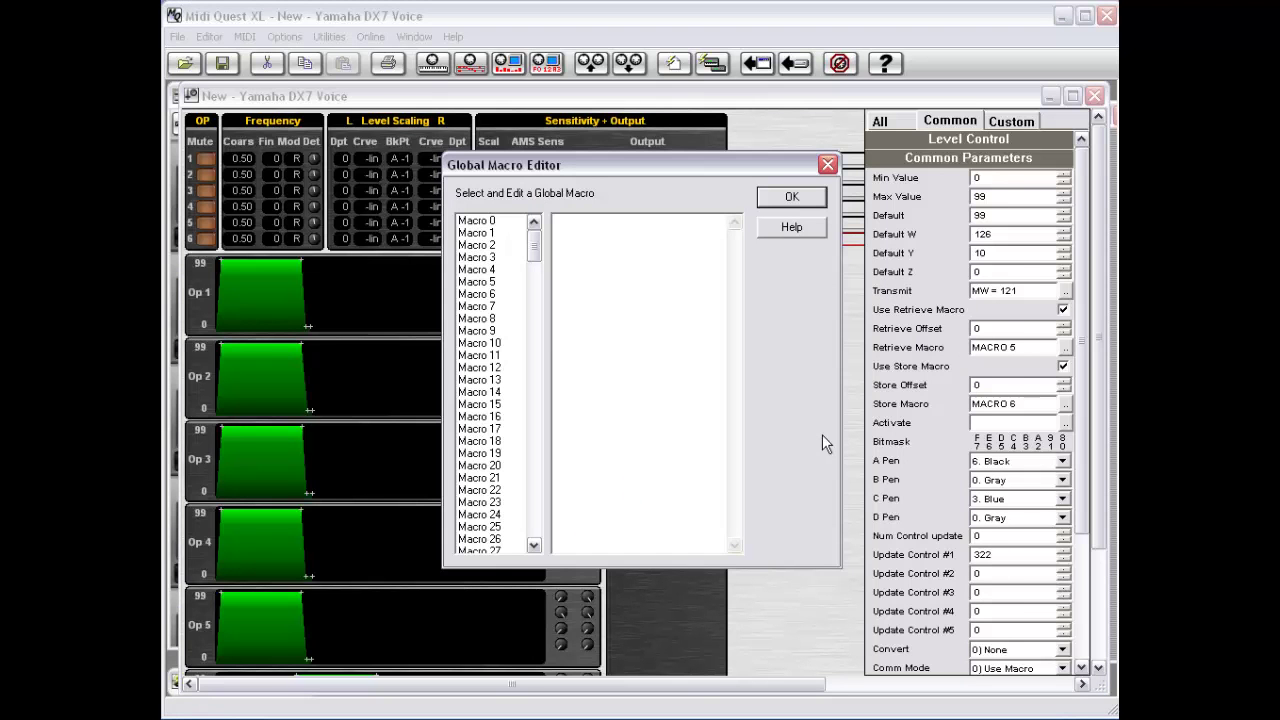
drag(538, 240, 565, 190)
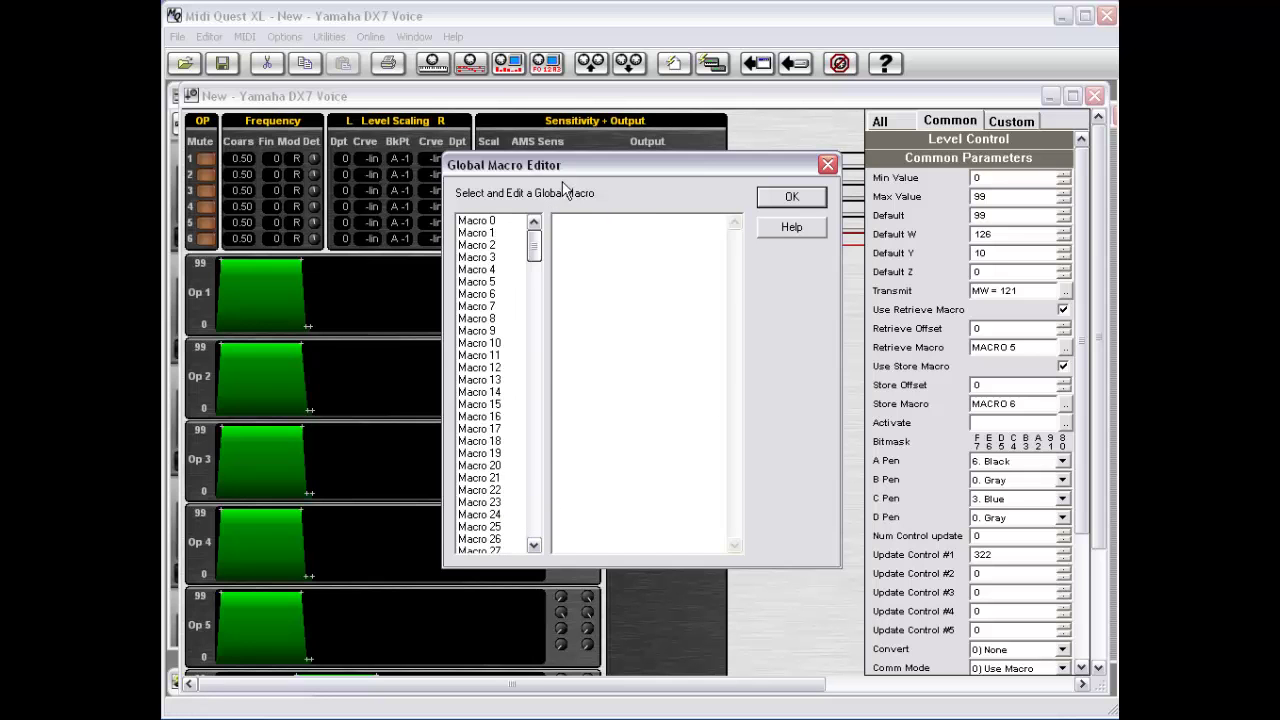
click(491, 232)
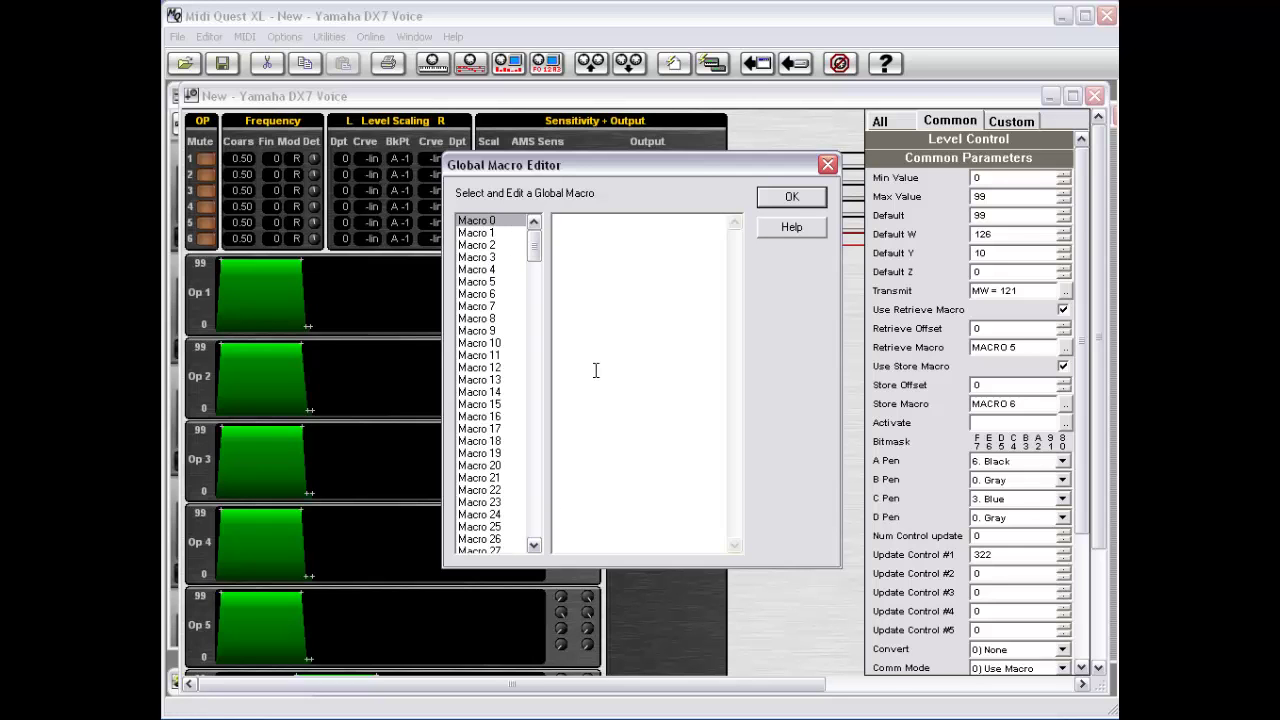
key(Down)
key(Down)
key(Down)
key(Down)
key(Up)
key(Down)
key(Down)
key(Down)
key(Up)
key(Up)
key(Down)
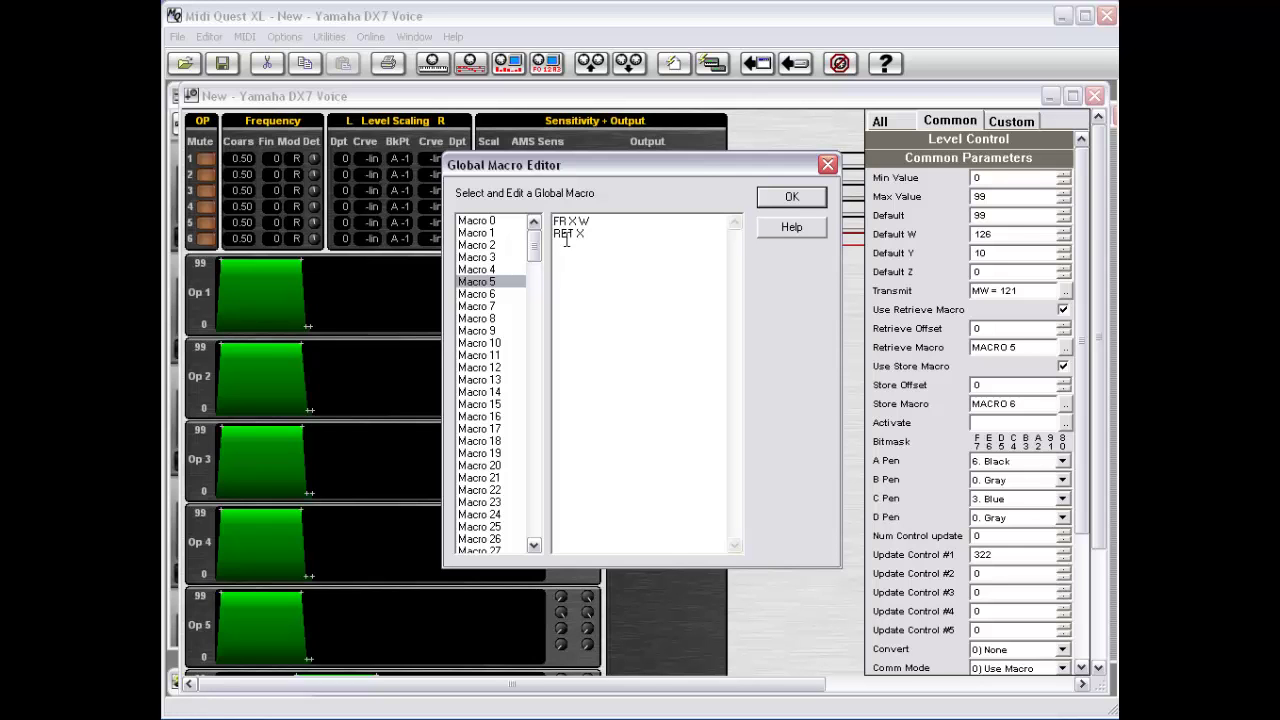
click(806, 204)
Compare the Global Macro Editor's macro list with the retrieve and store macros assigned to the lowest duplicated level control.
right_click(767, 302)
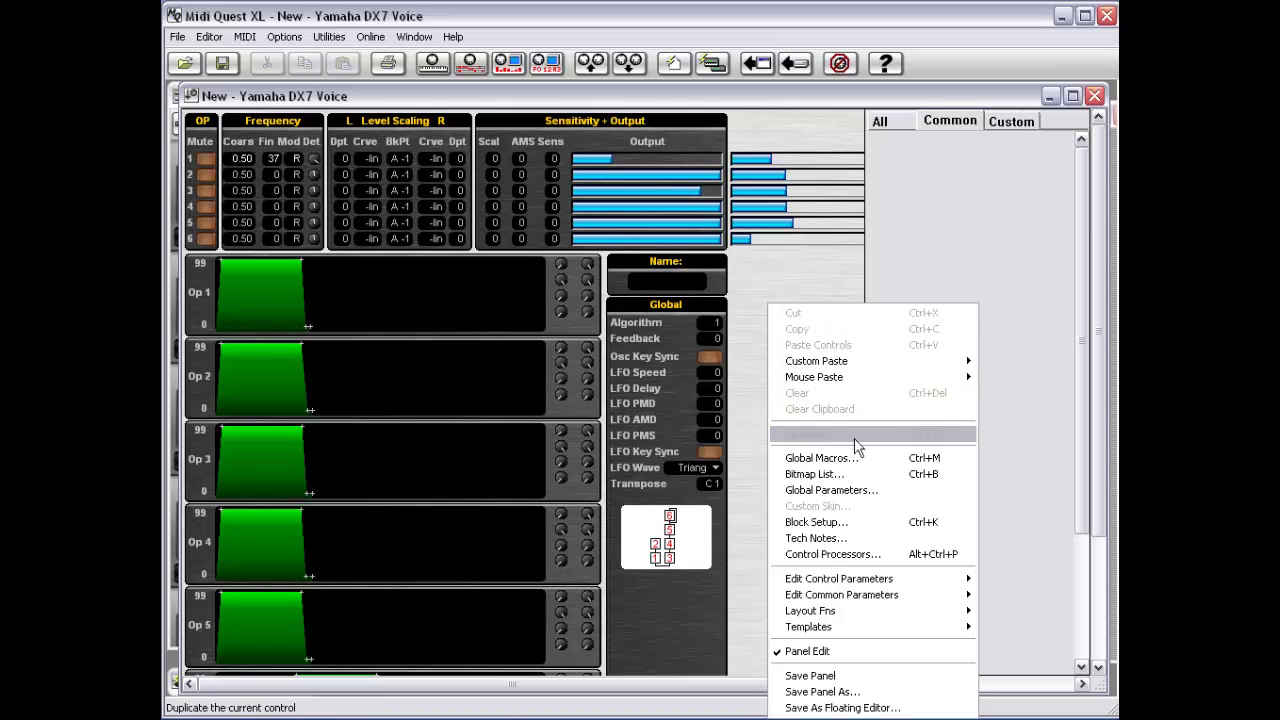
click(837, 458)
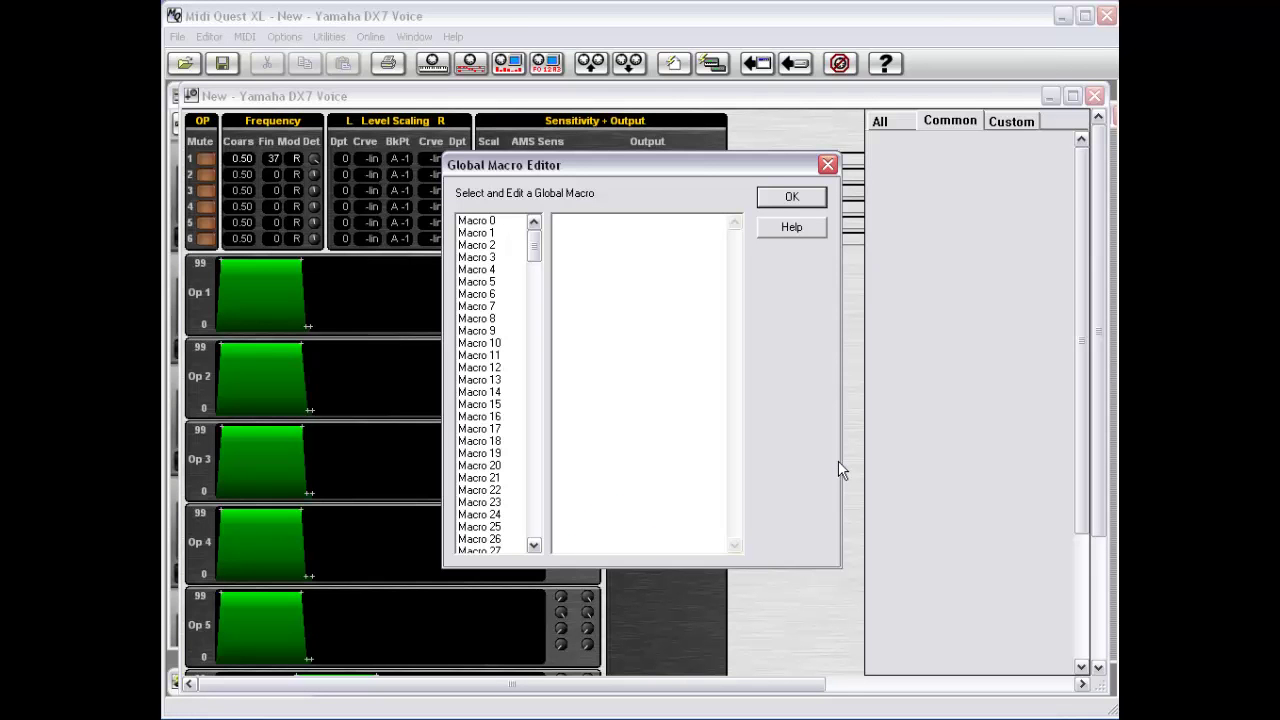
mouse_move(535, 246)
mouse_down()
mouse_move(538, 518)
mouse_move(557, 248)
mouse_up()
click(791, 197)
click(791, 243)
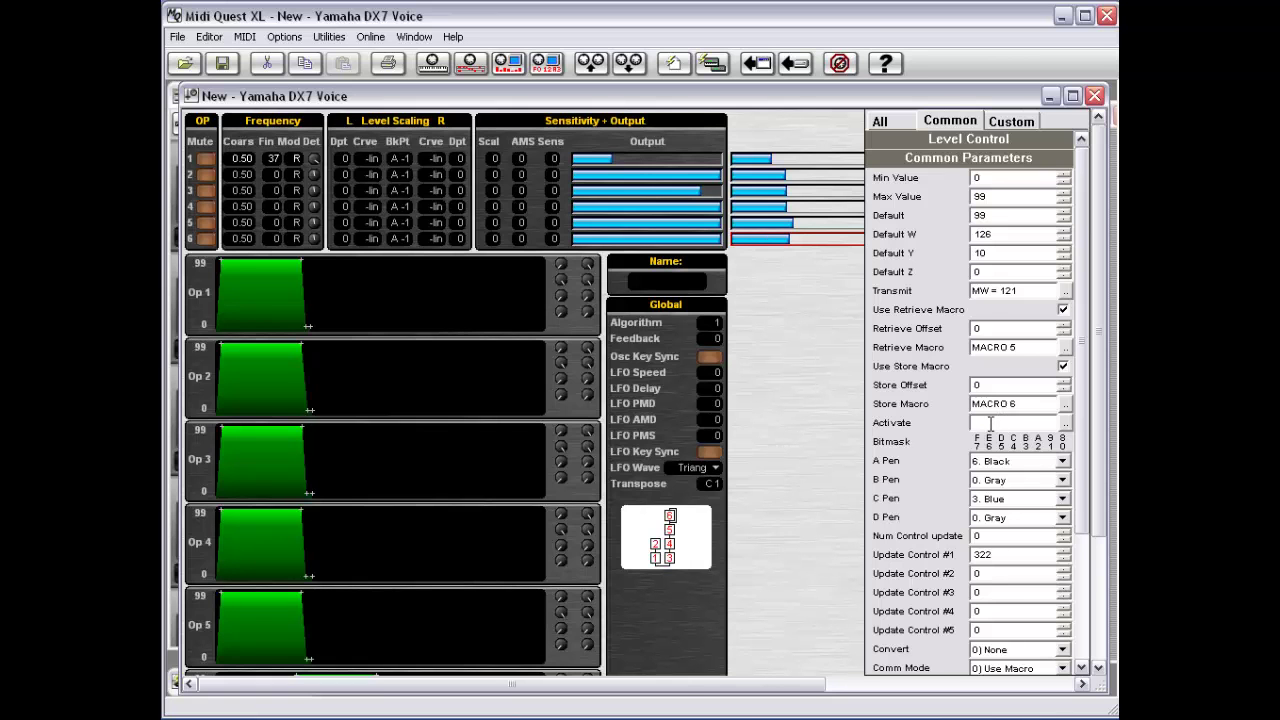
right_click(791, 310)
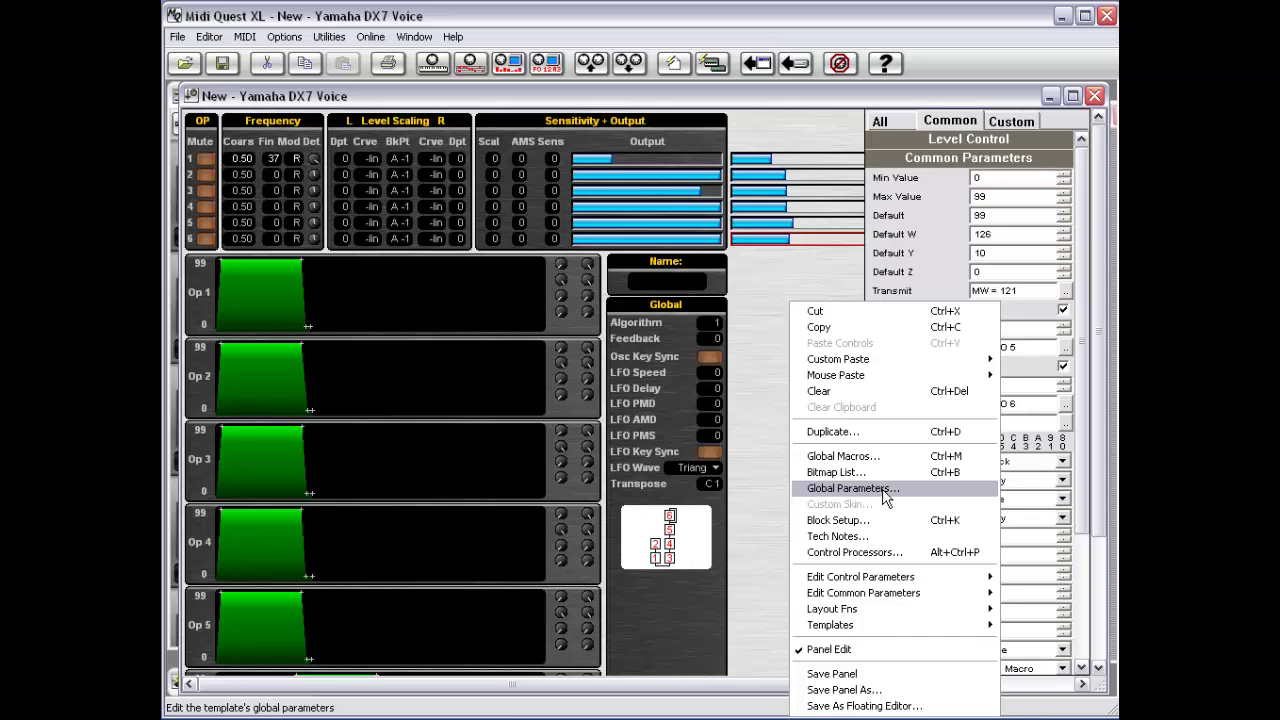
click(872, 458)
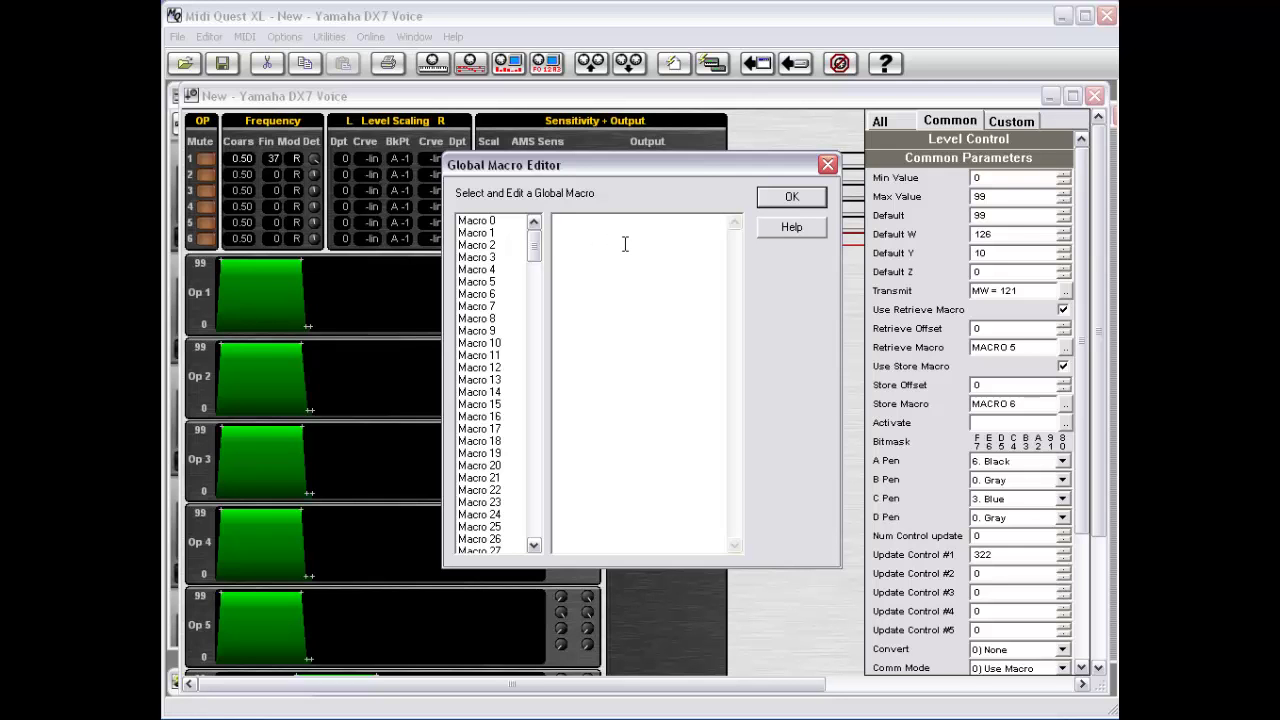
click(797, 200)
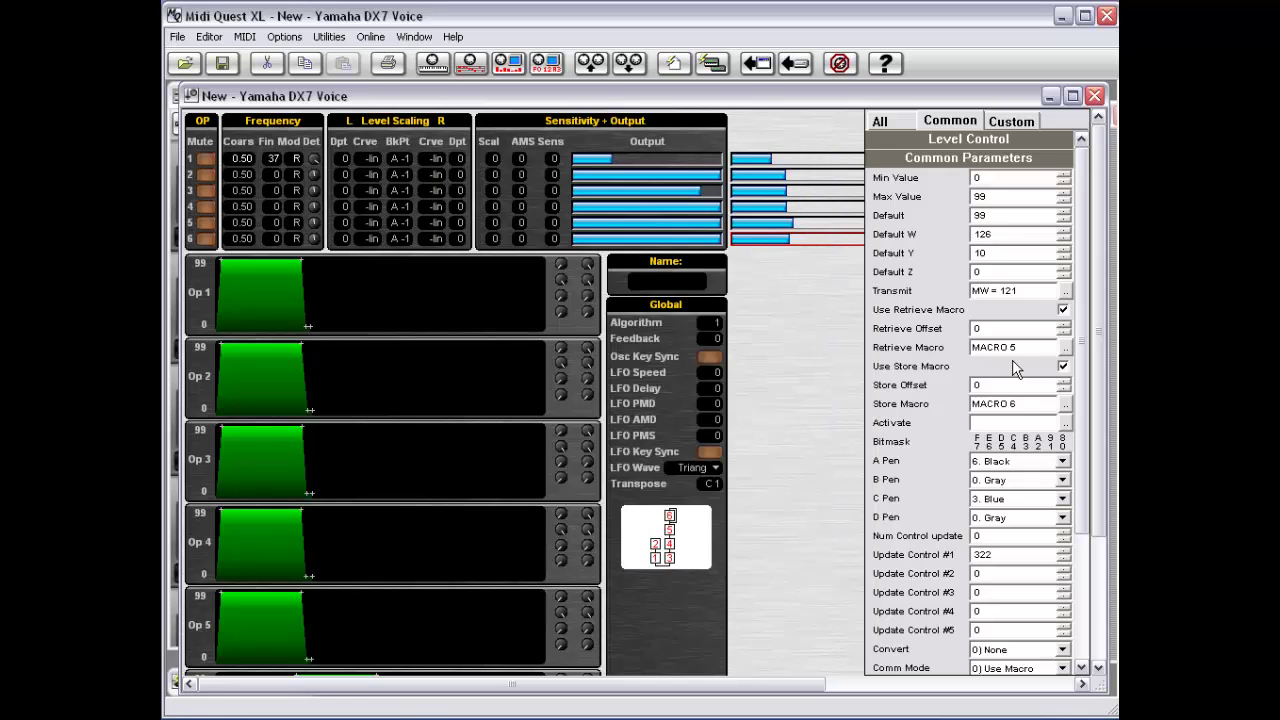
Try to add macro 30 after MACRO 6 in the lowest duplicated level control's Store Macro.
click(1000, 403)
text(macro 30)
right_click(778, 316)
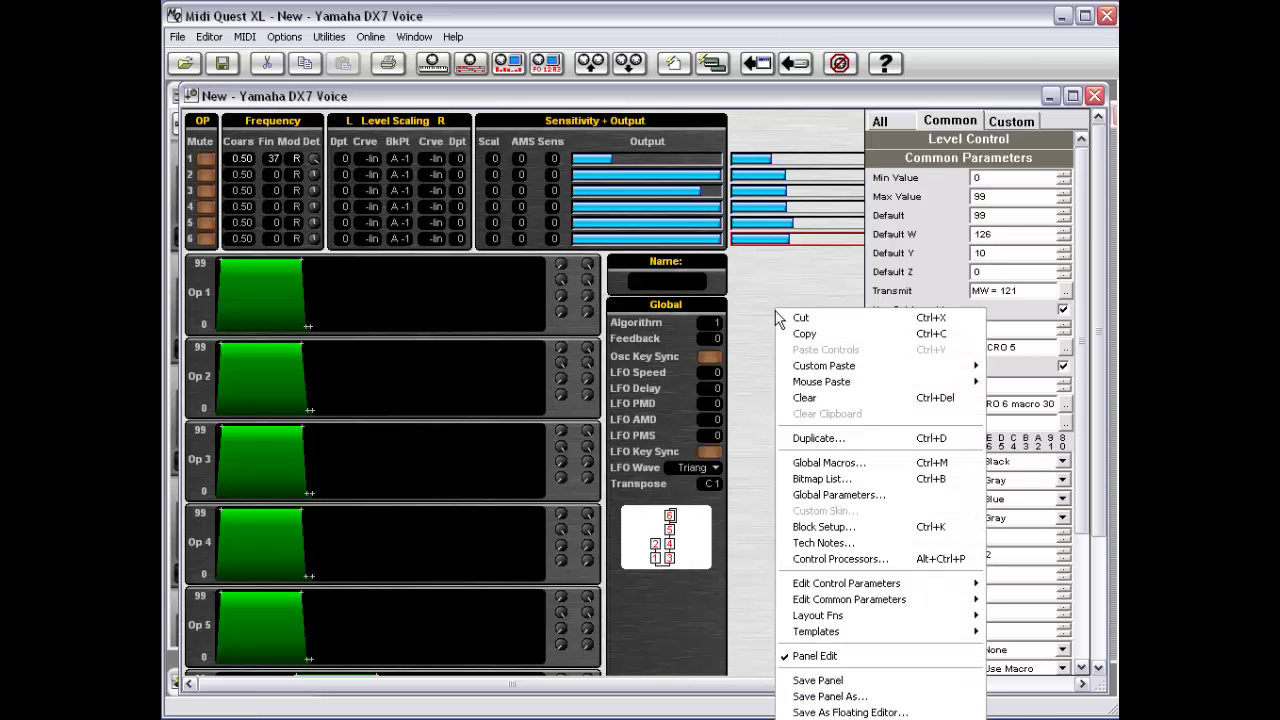
click(763, 308)
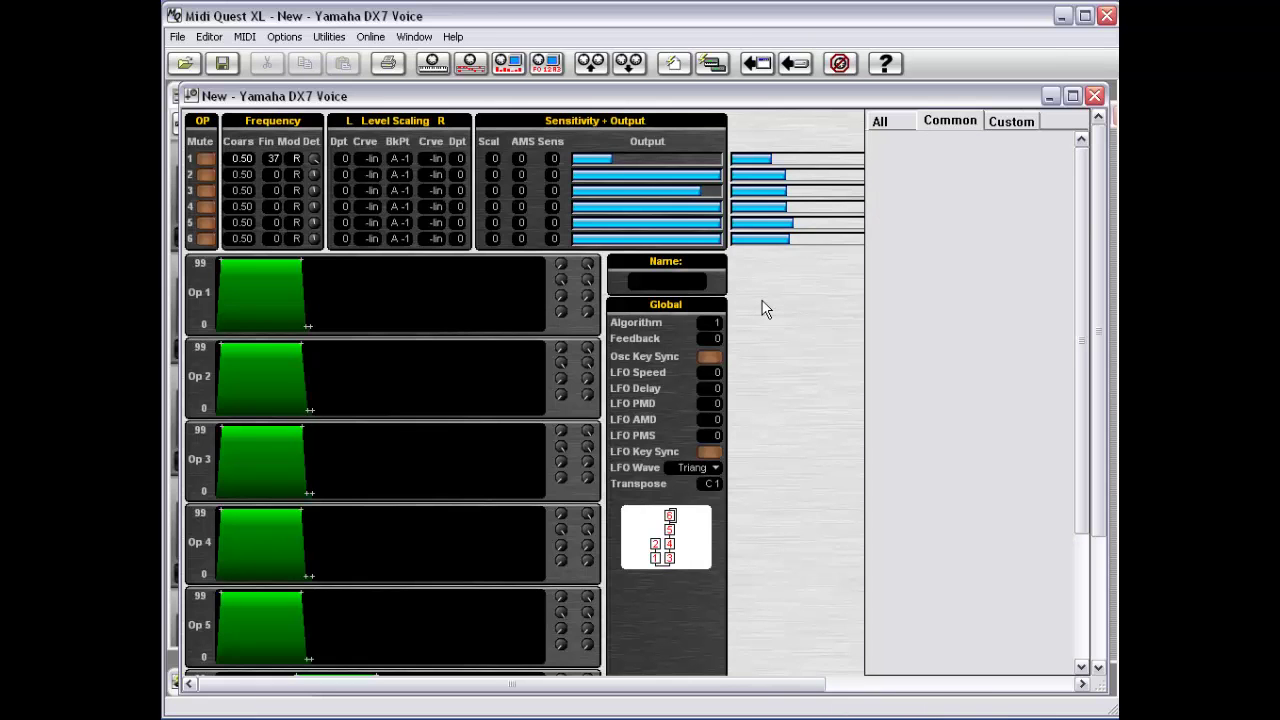
Open the panel's Bitmap List and check the index numbers of Op2.bmp and Op3.bmp.
click(787, 238)
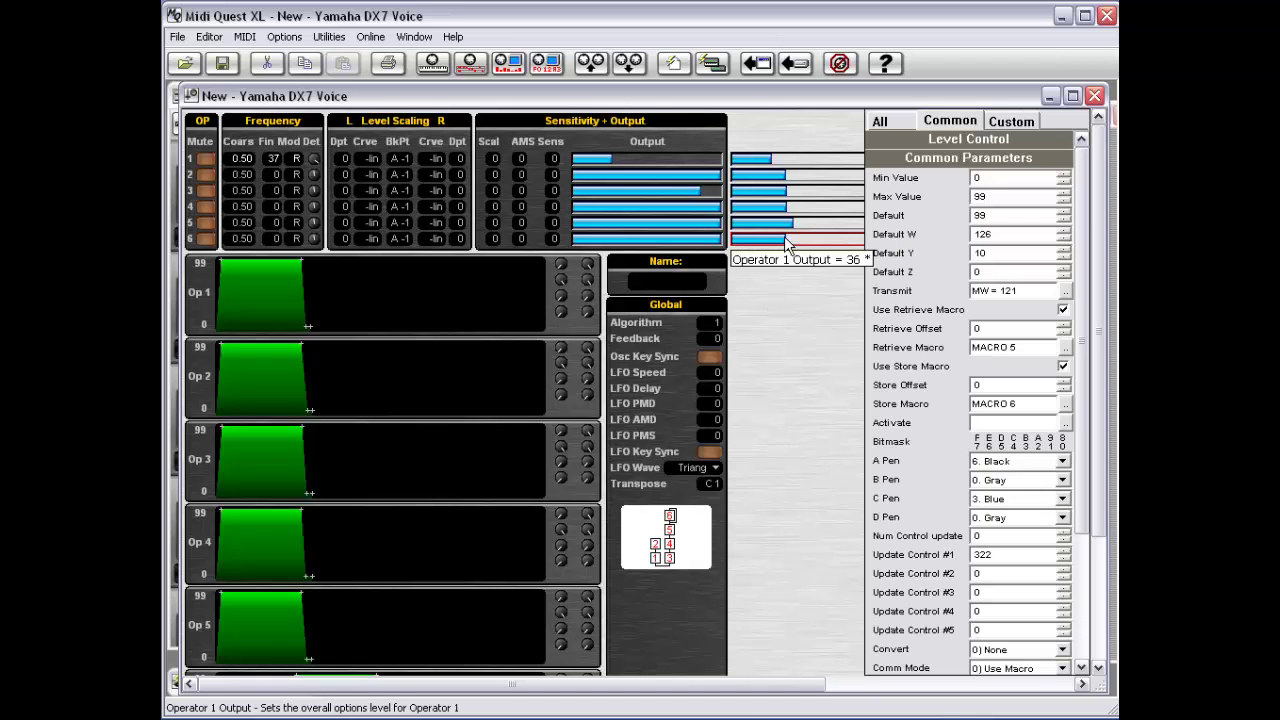
right_click(765, 305)
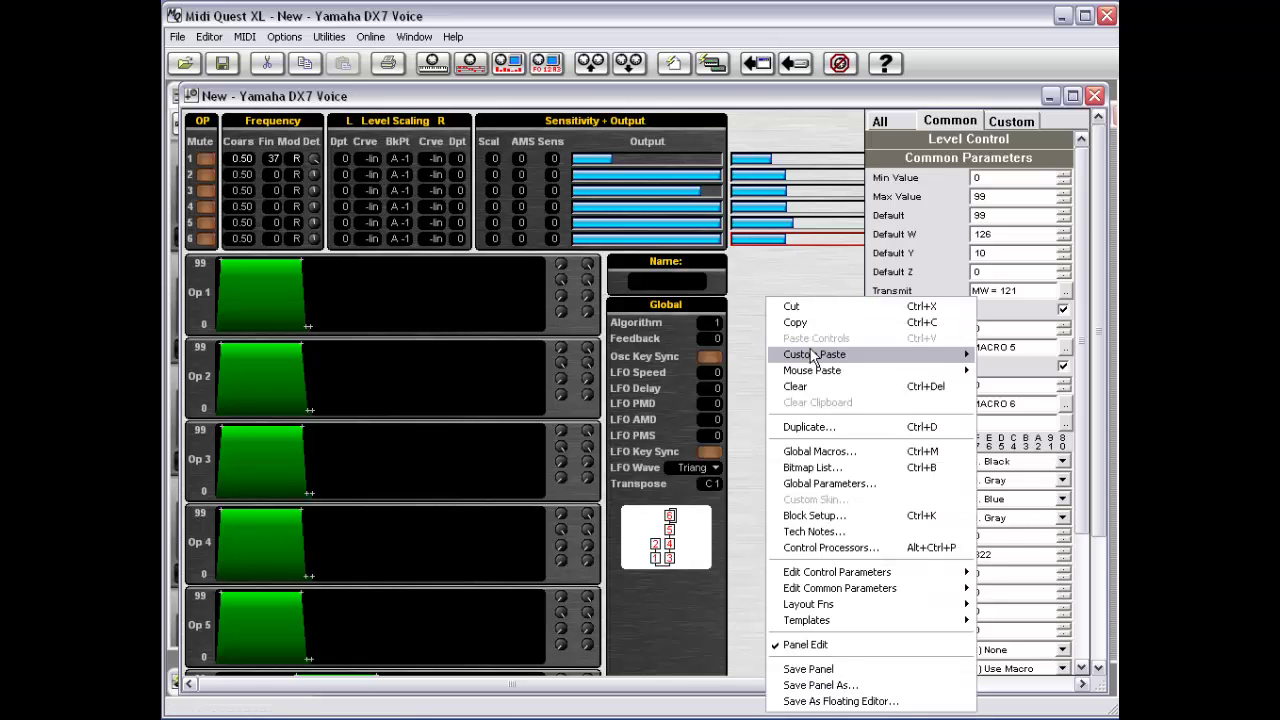
click(840, 467)
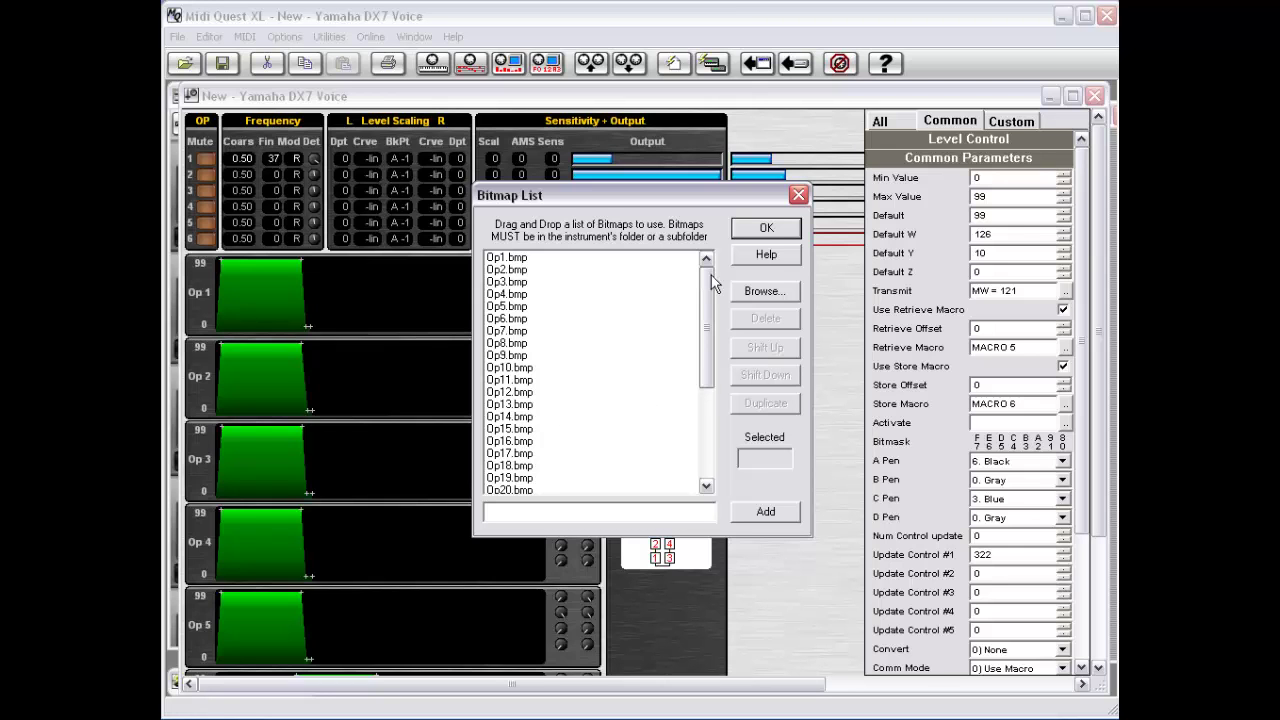
drag(706, 300, 713, 260)
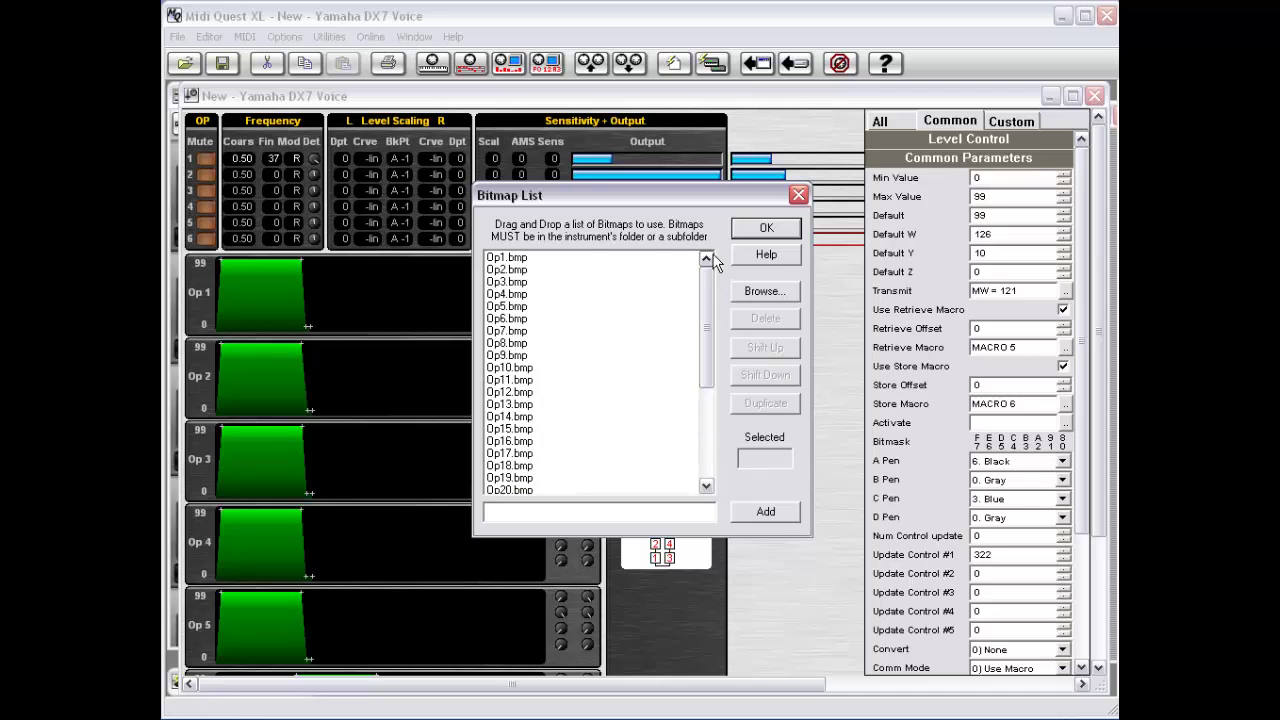
click(550, 272)
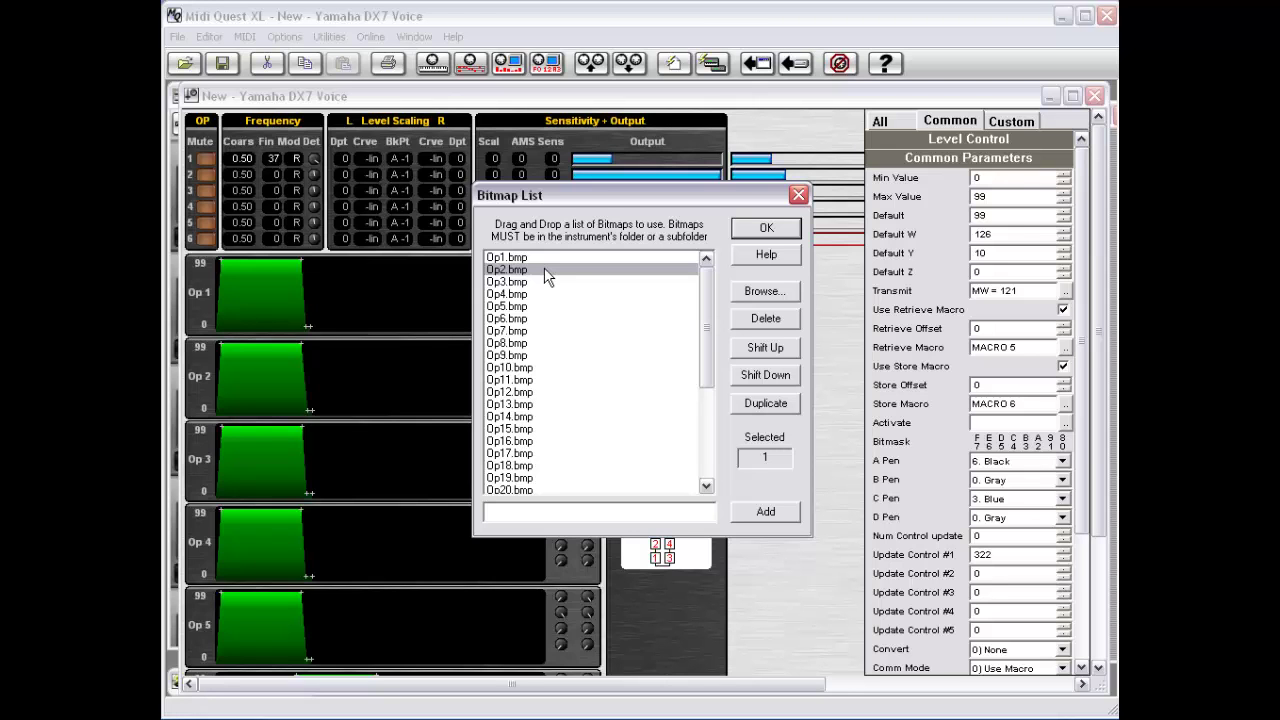
click(526, 281)
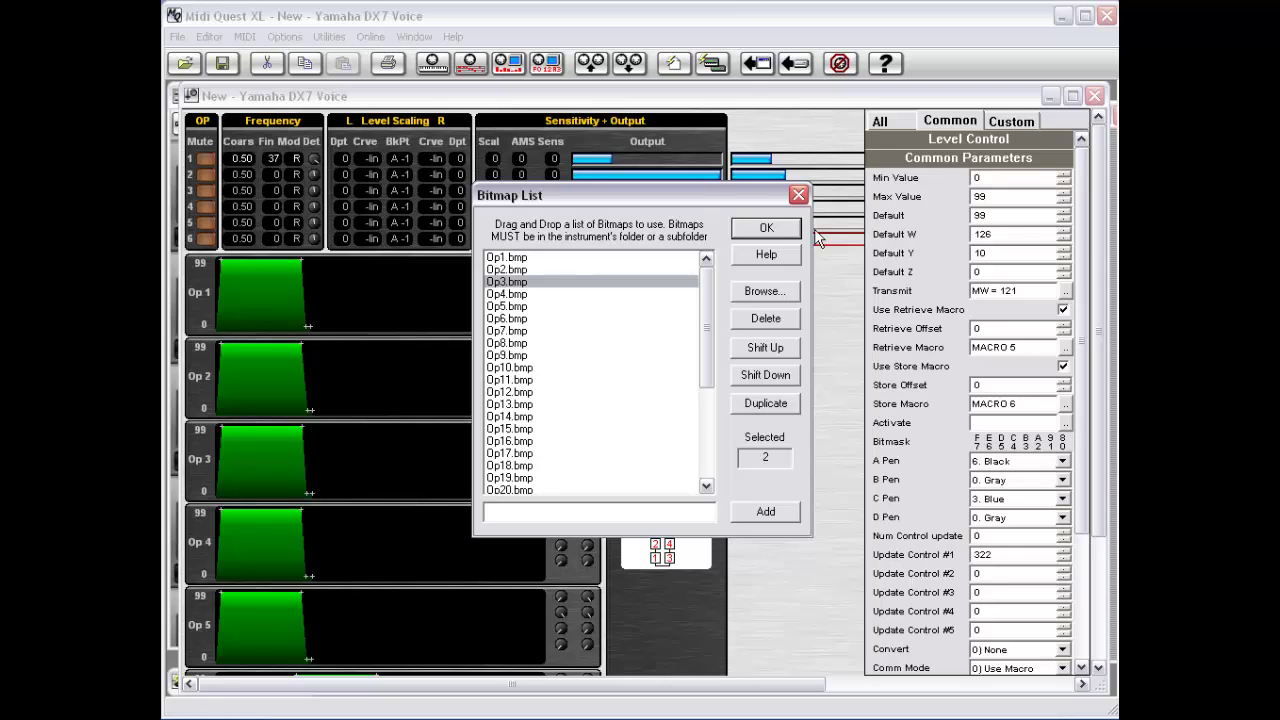
Browse the DX folder for bitmaps with the filter *.png, and cancel the file selection.
click(771, 296)
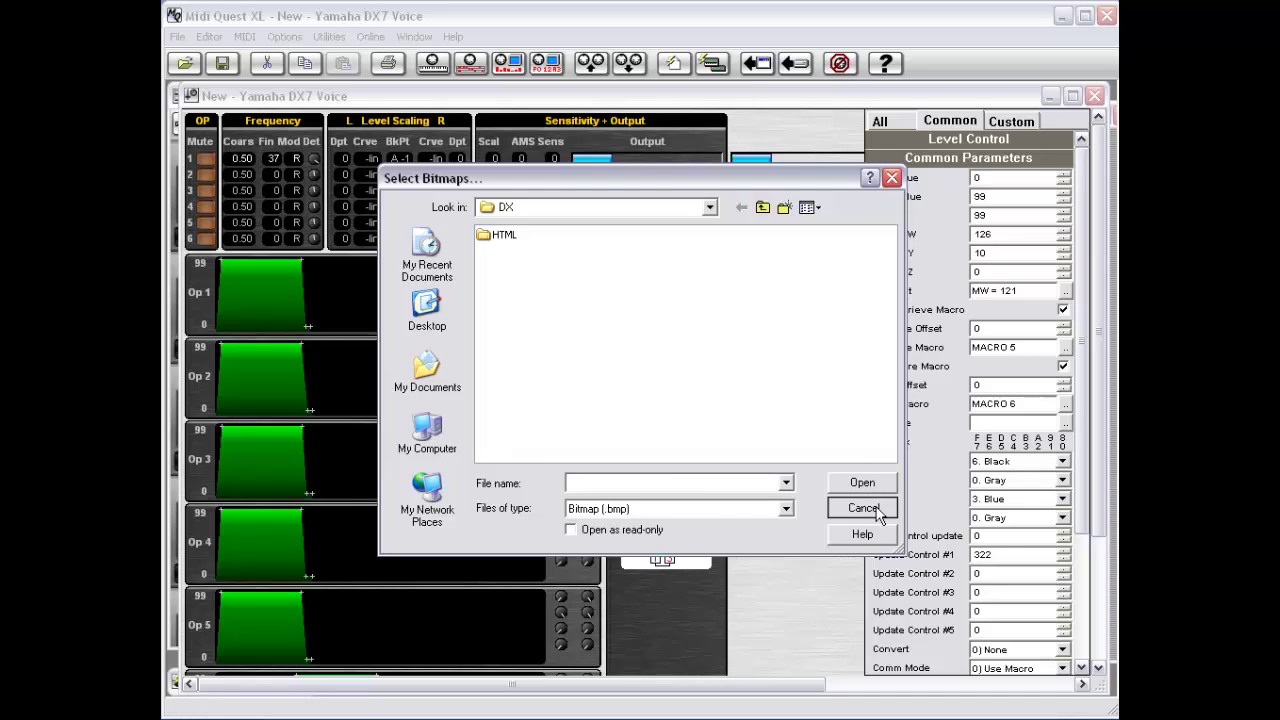
text(*.png)
key(Return)
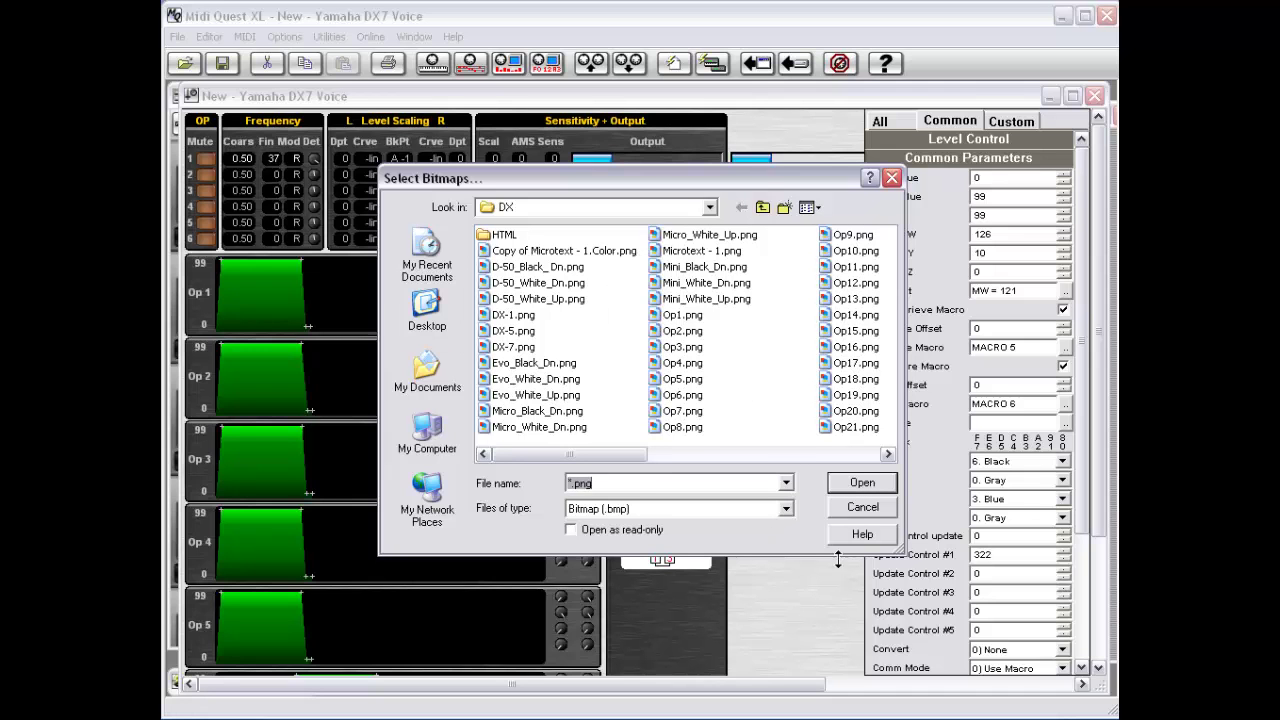
click(858, 508)
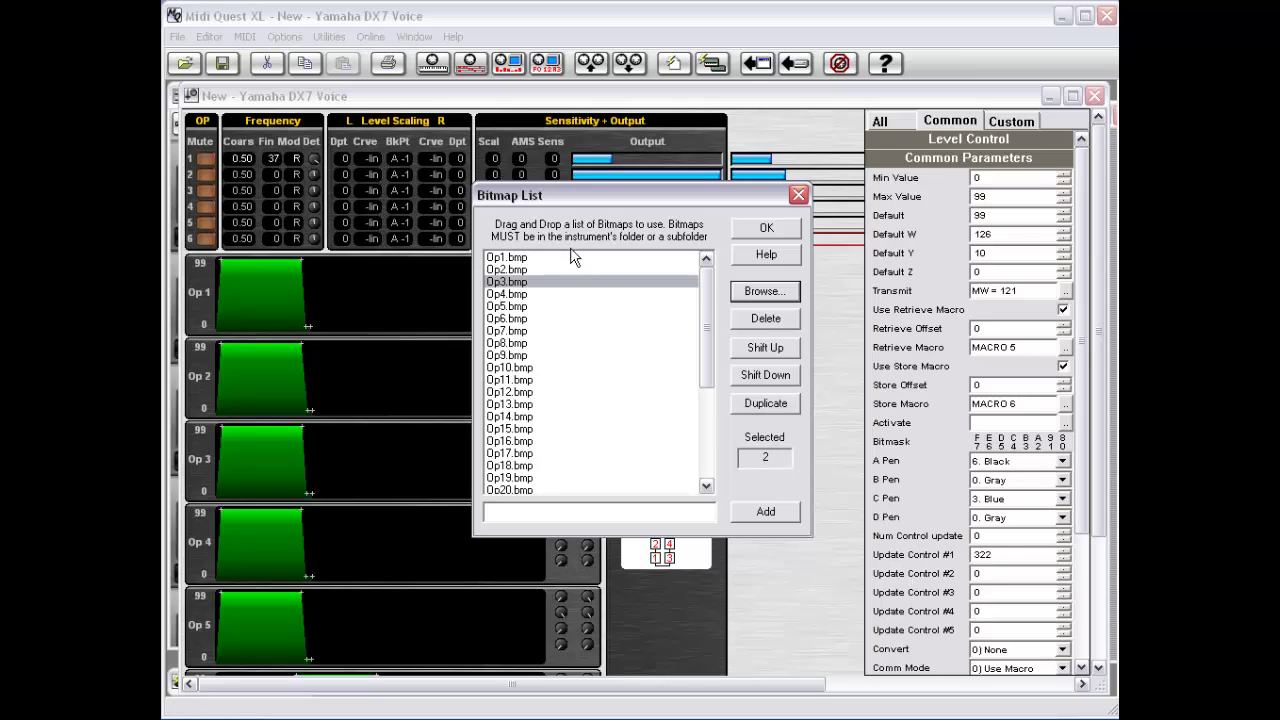
Check the index numbers of Op8.bmp and Op26.bmp in the Bitmap List.
click(552, 345)
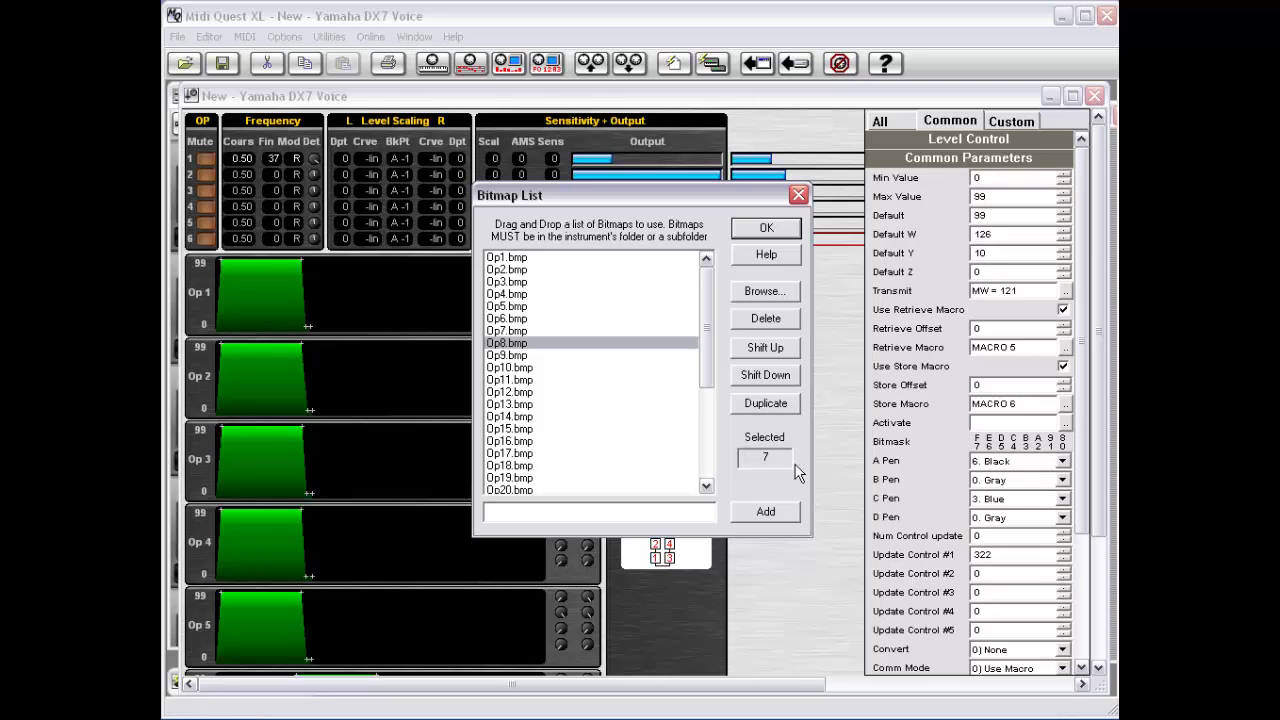
drag(706, 341, 706, 420)
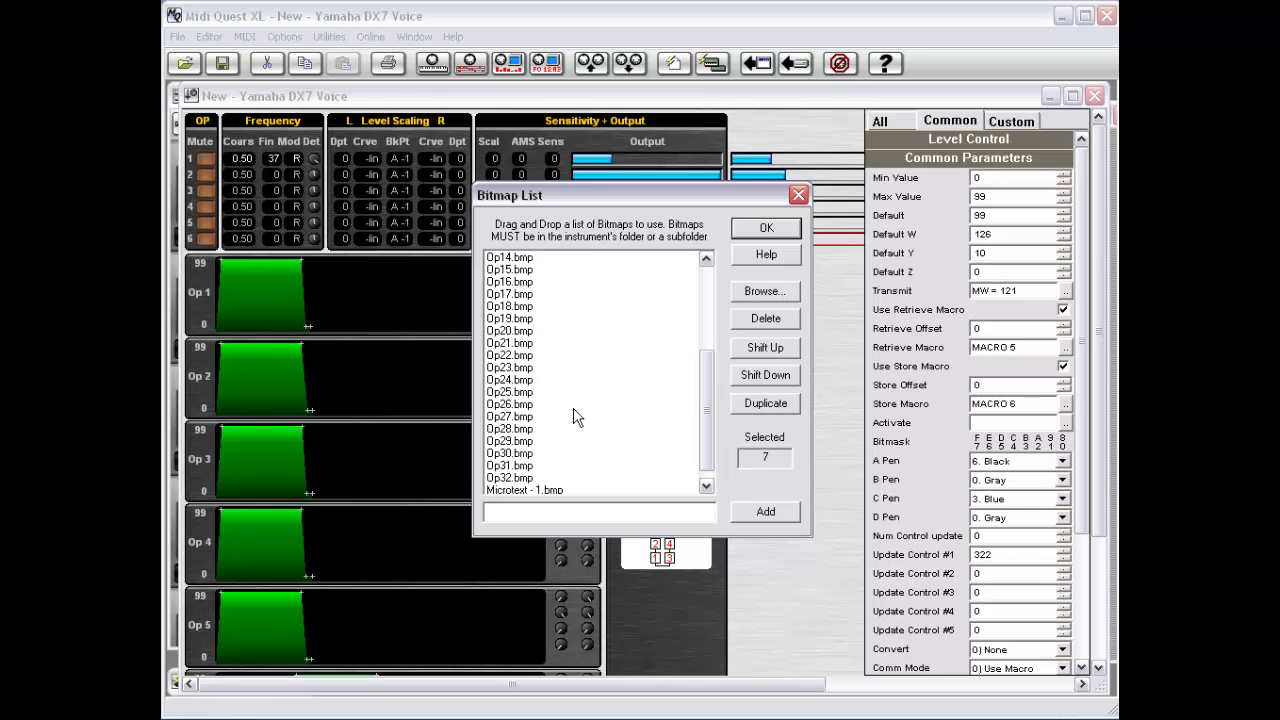
click(578, 405)
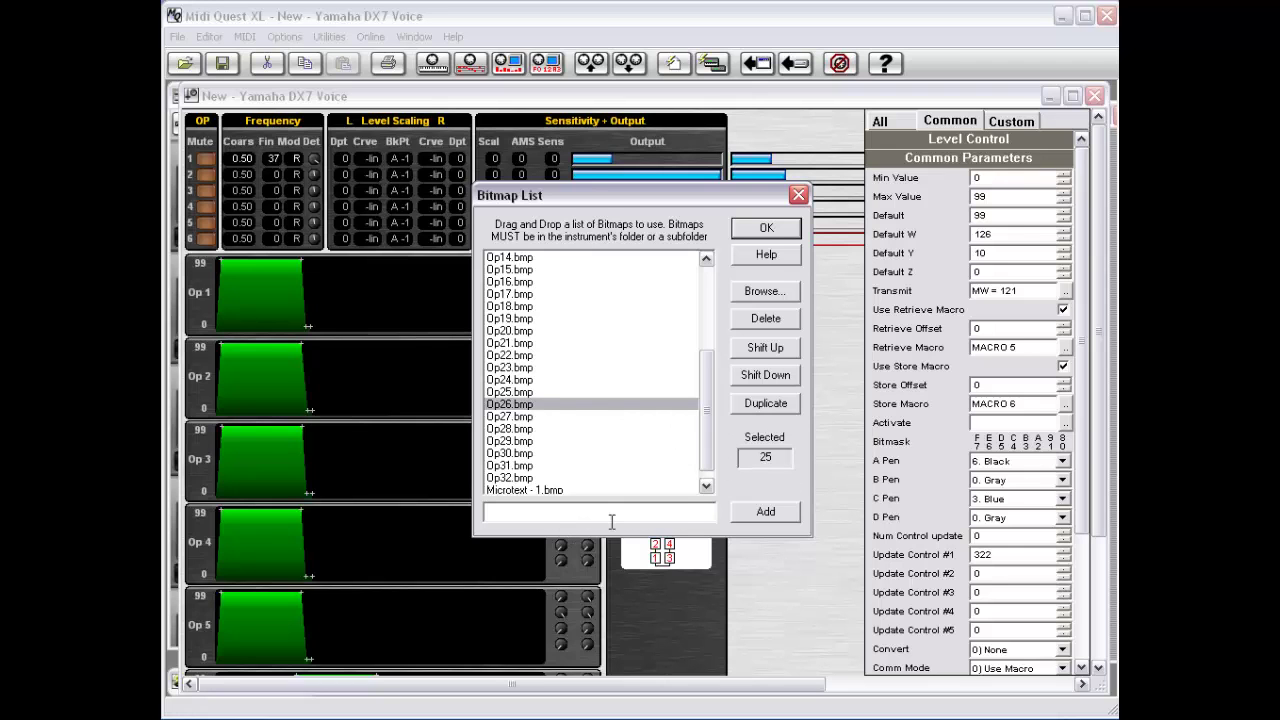
Enter bitmapname.bmp as the bitmap name to add, and close the Bitmap List without adding it.
click(579, 513)
text(bitmapname.bmp)
scroll(700, 452, down, 1)
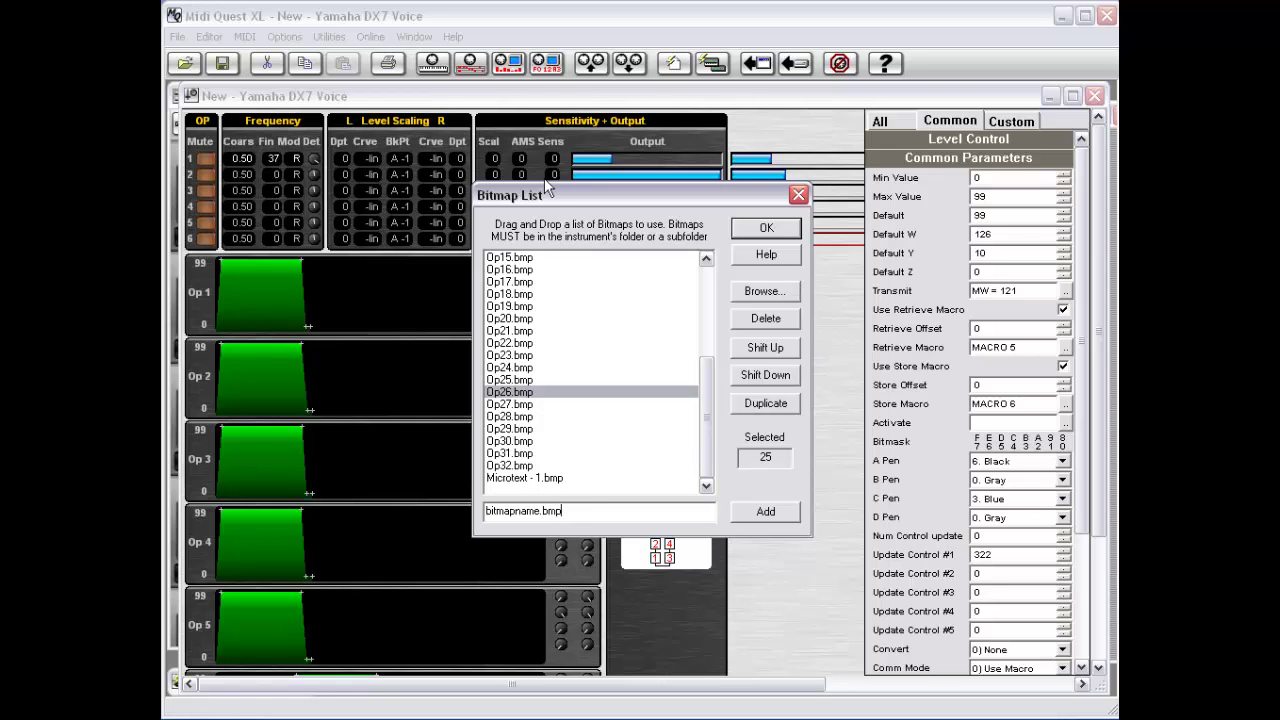
click(767, 229)
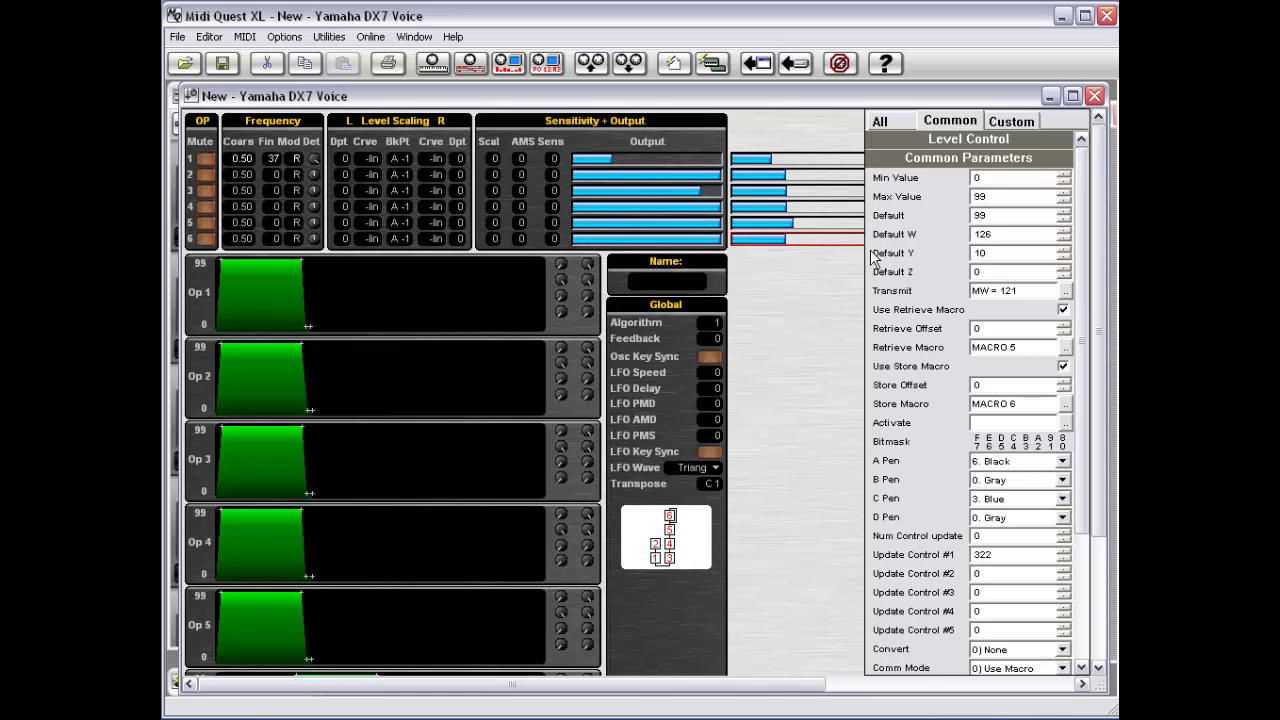
Toggle the Operator 1 Mute control and review its Toggle Style options, keeping 1) X.
click(205, 163)
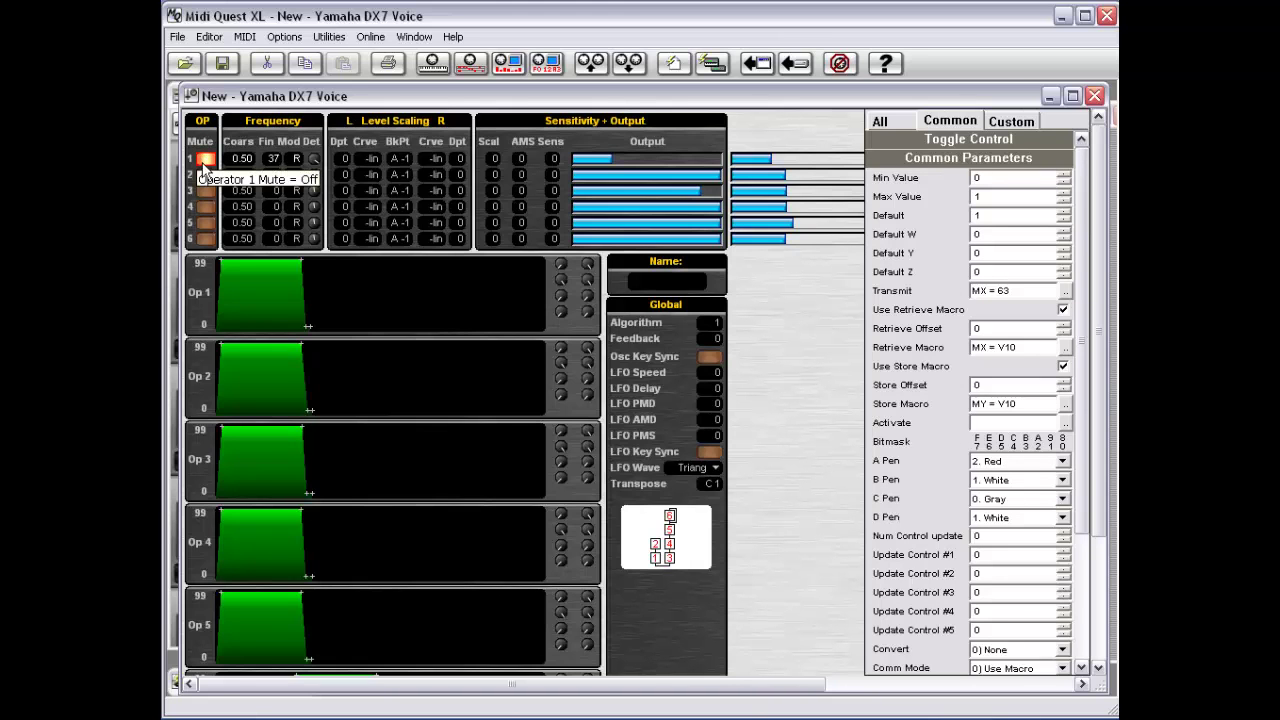
click(1015, 120)
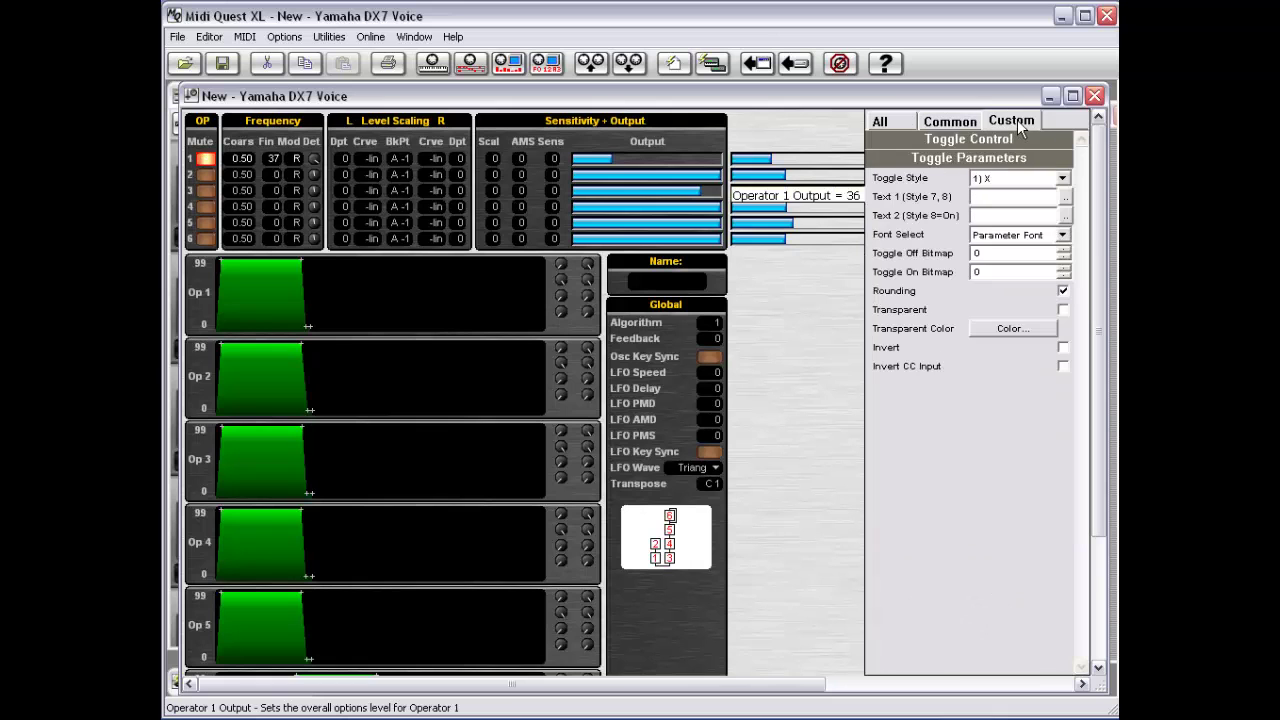
click(1021, 179)
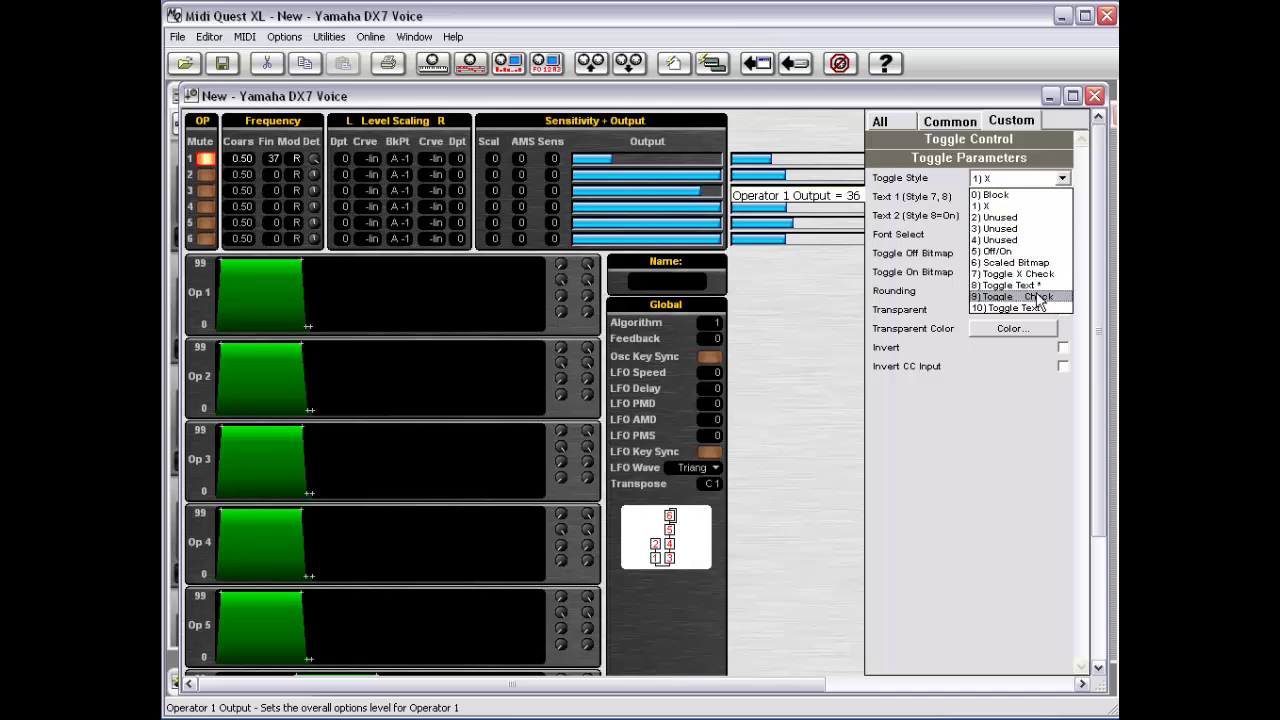
click(1040, 205)
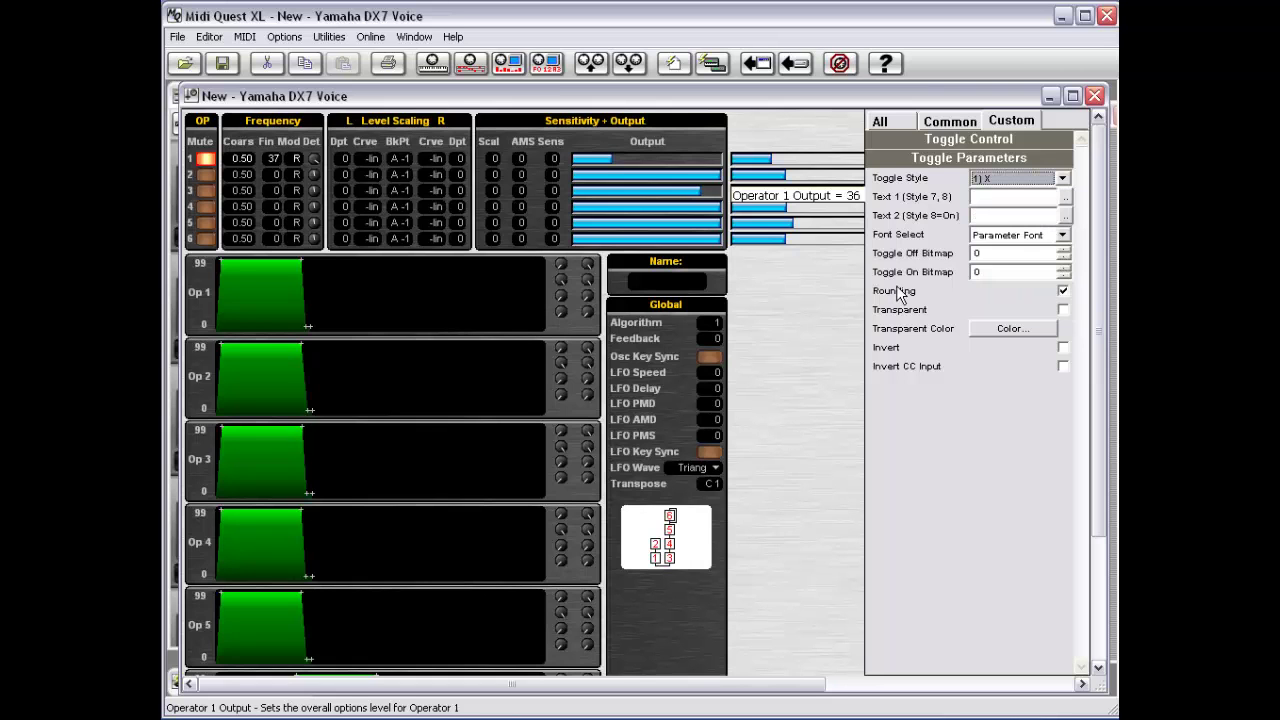
Set the Operator 1 Mute control's Toggle Off Bitmap to 2 and Toggle On Bitmap to 3.
click(987, 254)
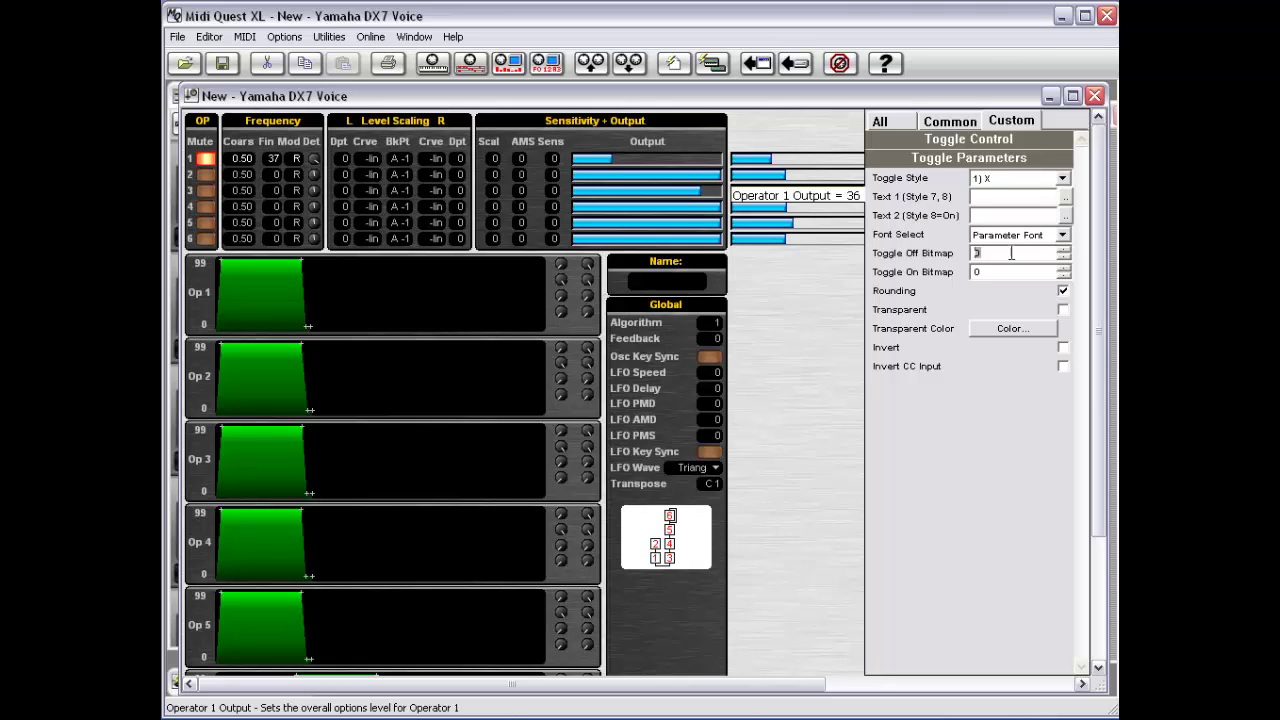
text(2)
key(Tab)
text(3)
Reset the Operator 1 Mute control's Toggle Off Bitmap and Toggle On Bitmap to 0.
drag(984, 254, 949, 254)
text(0)
key(Tab)
text(0)
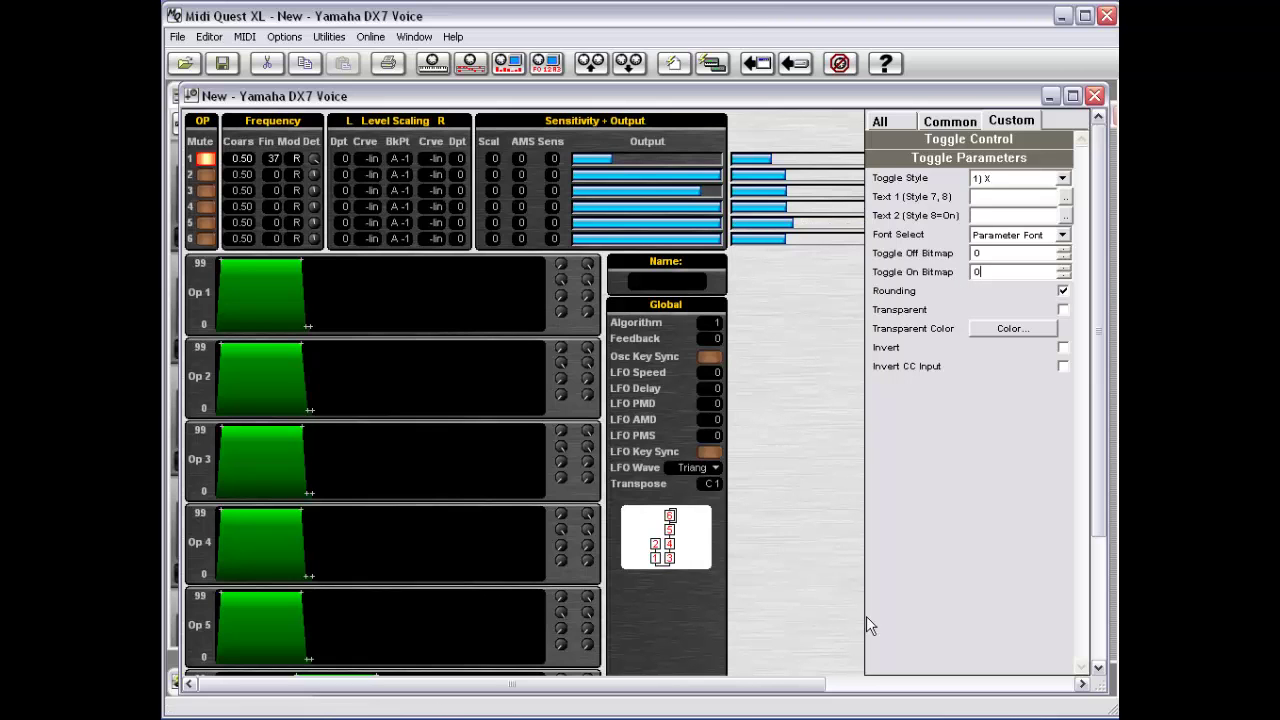
Select the algorithm graphic below the Global parameters and review its Style options, keeping 20) Scaled Bitmap.
click(673, 632)
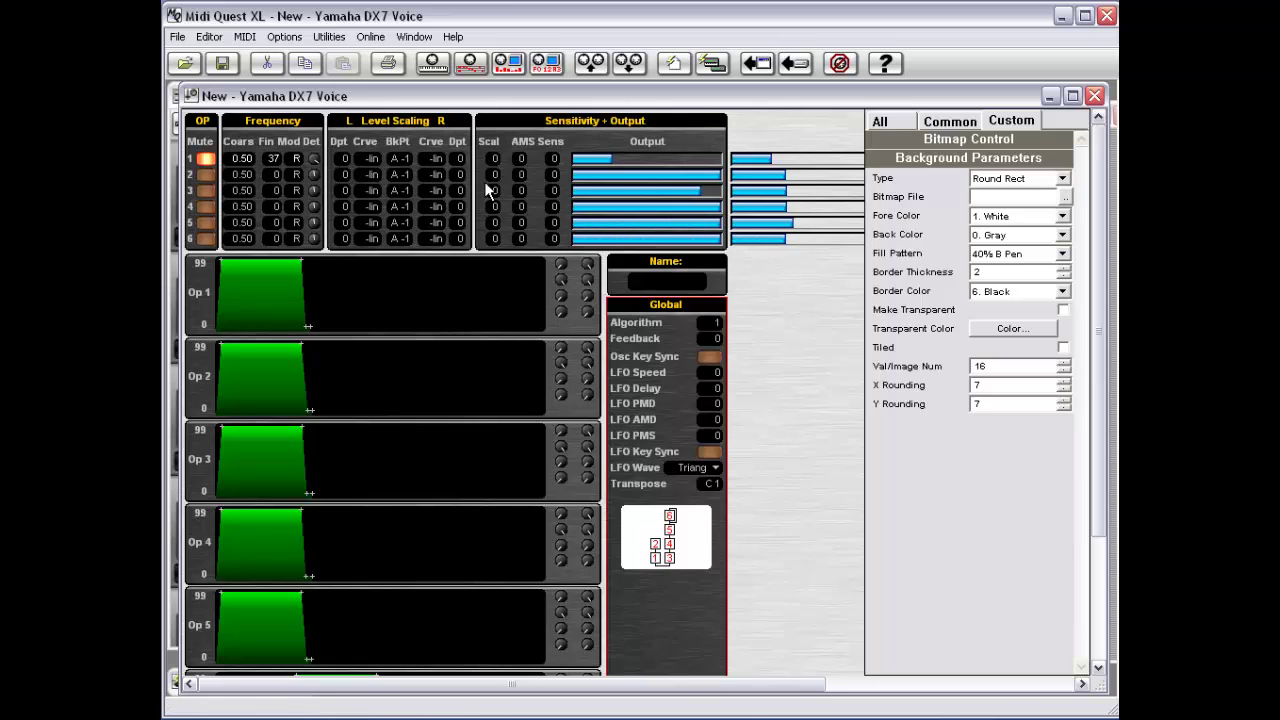
click(671, 544)
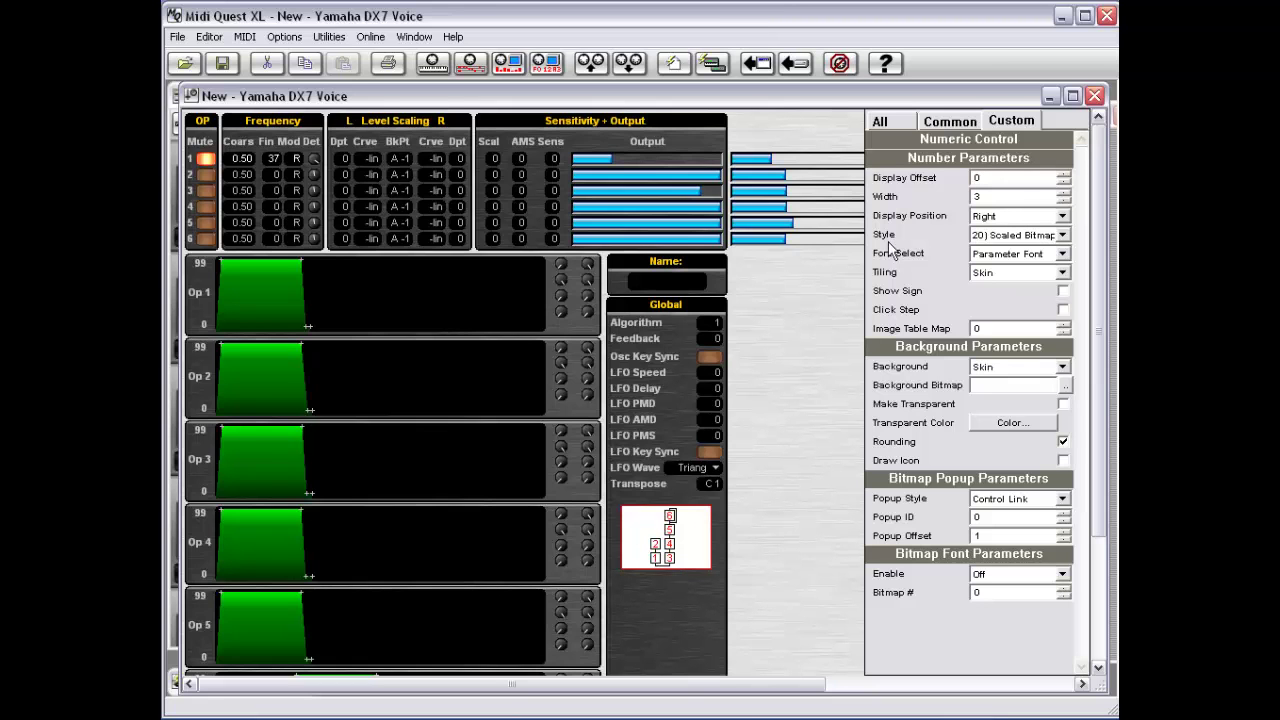
click(1040, 236)
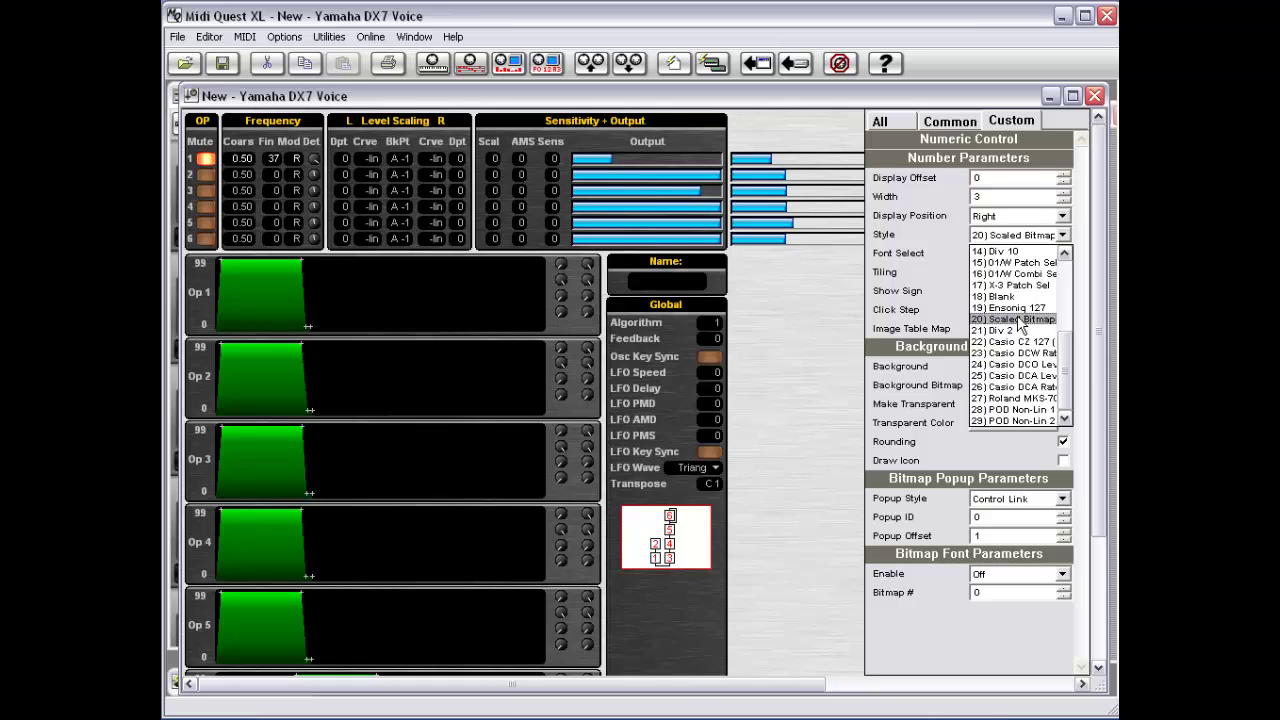
click(938, 316)
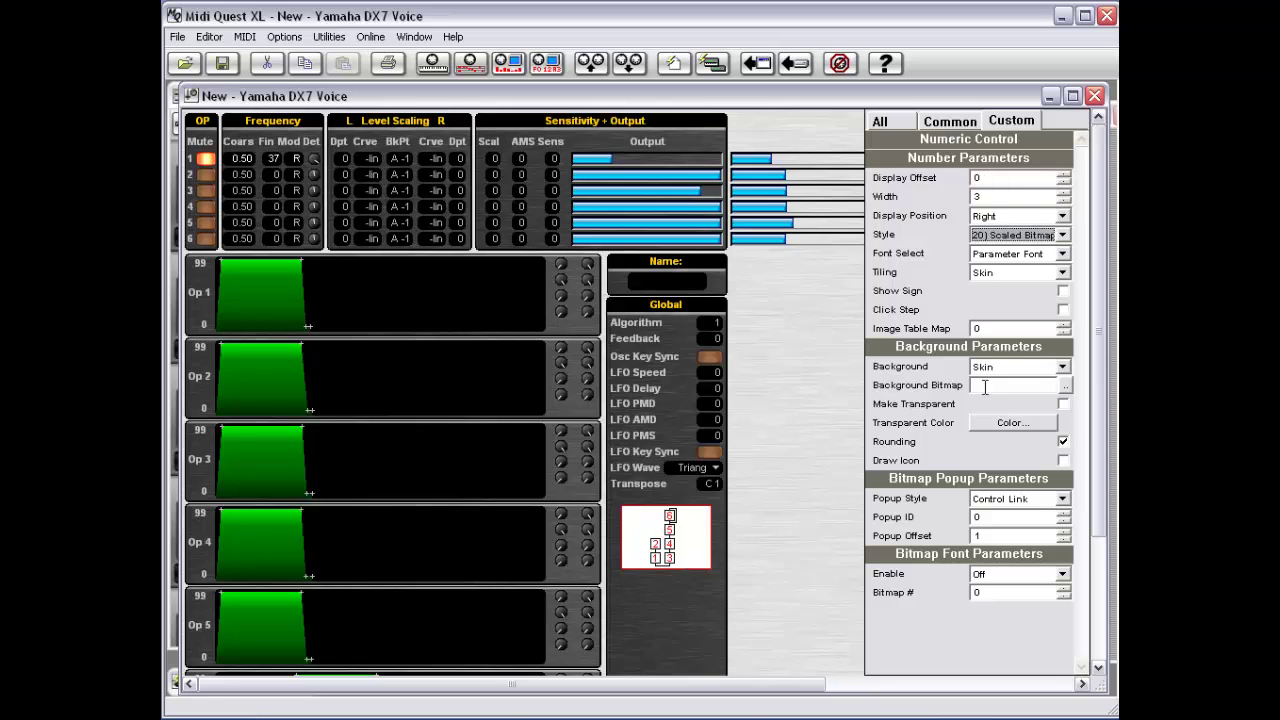
Examine the algorithm graphic's common parameters and its popup of algorithm diagrams, and return to its custom parameters.
click(947, 122)
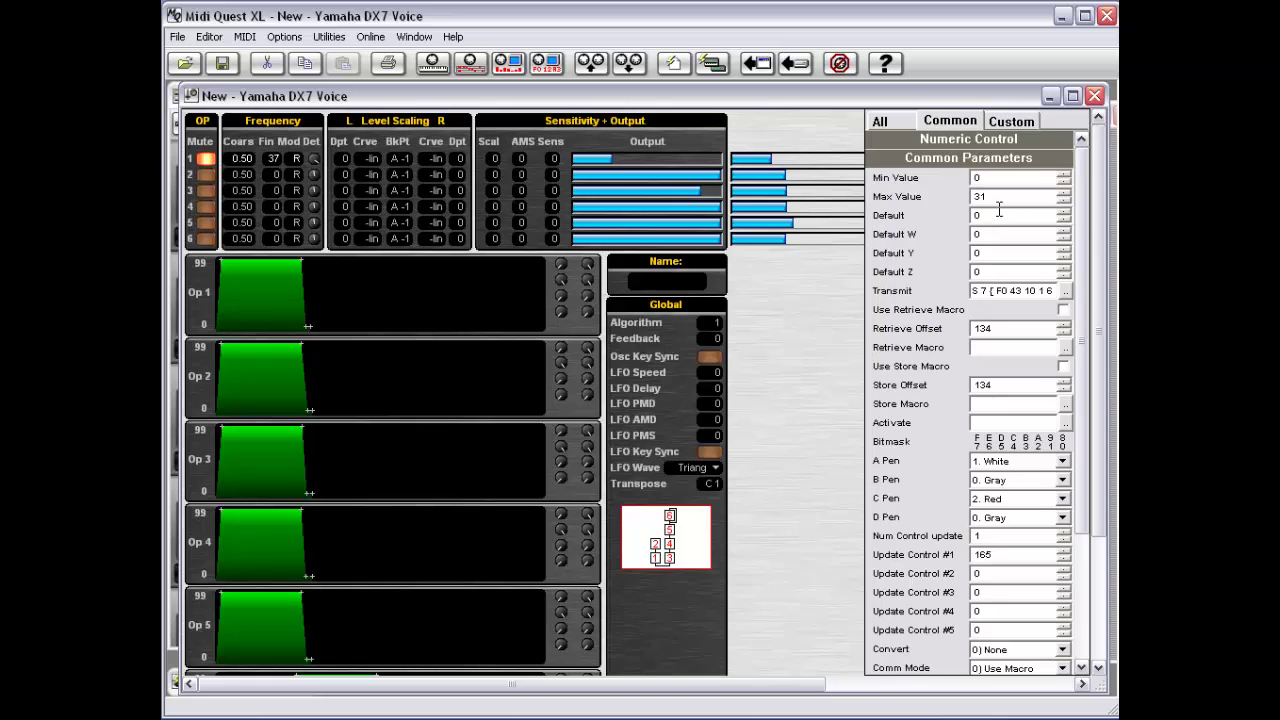
click(679, 530)
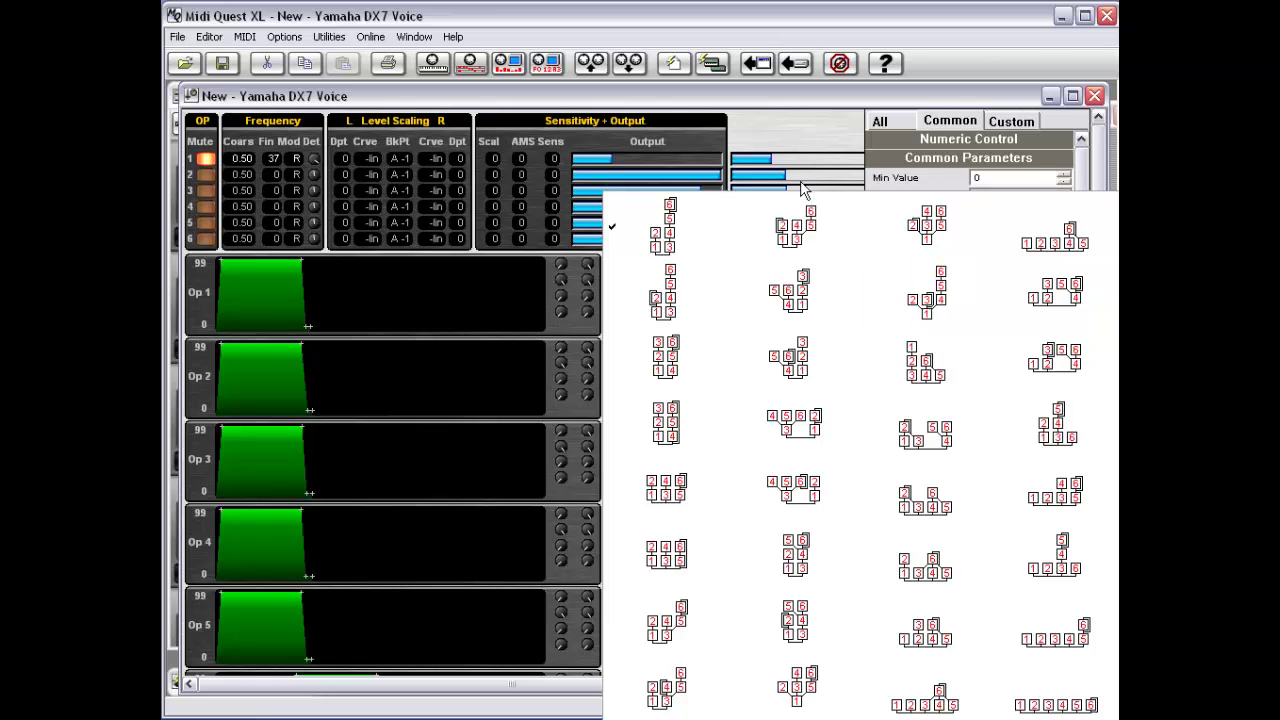
click(784, 126)
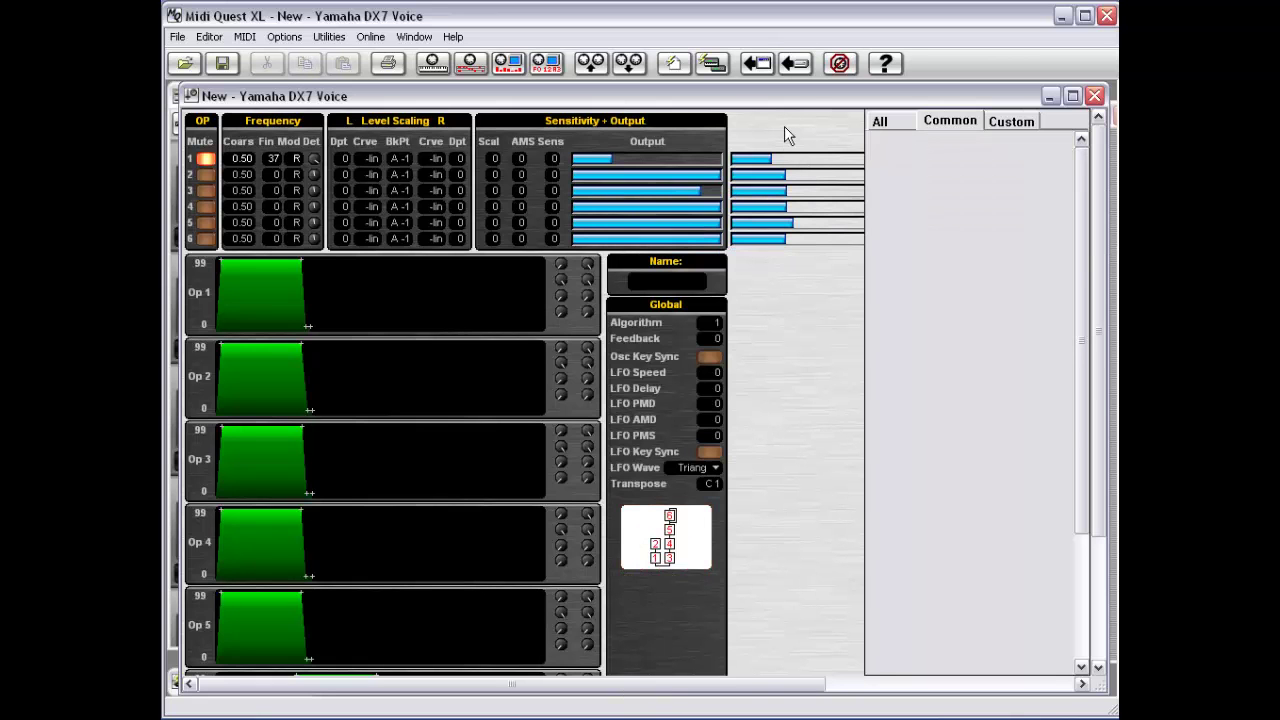
click(689, 578)
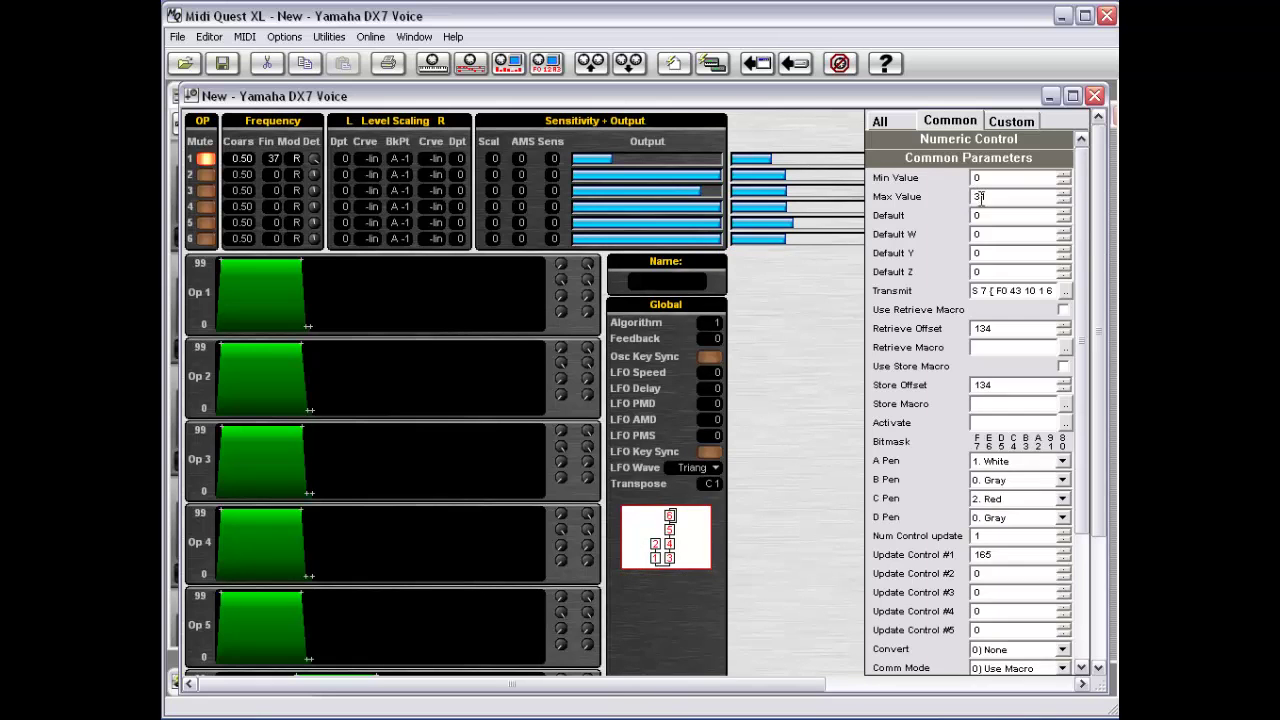
click(1012, 122)
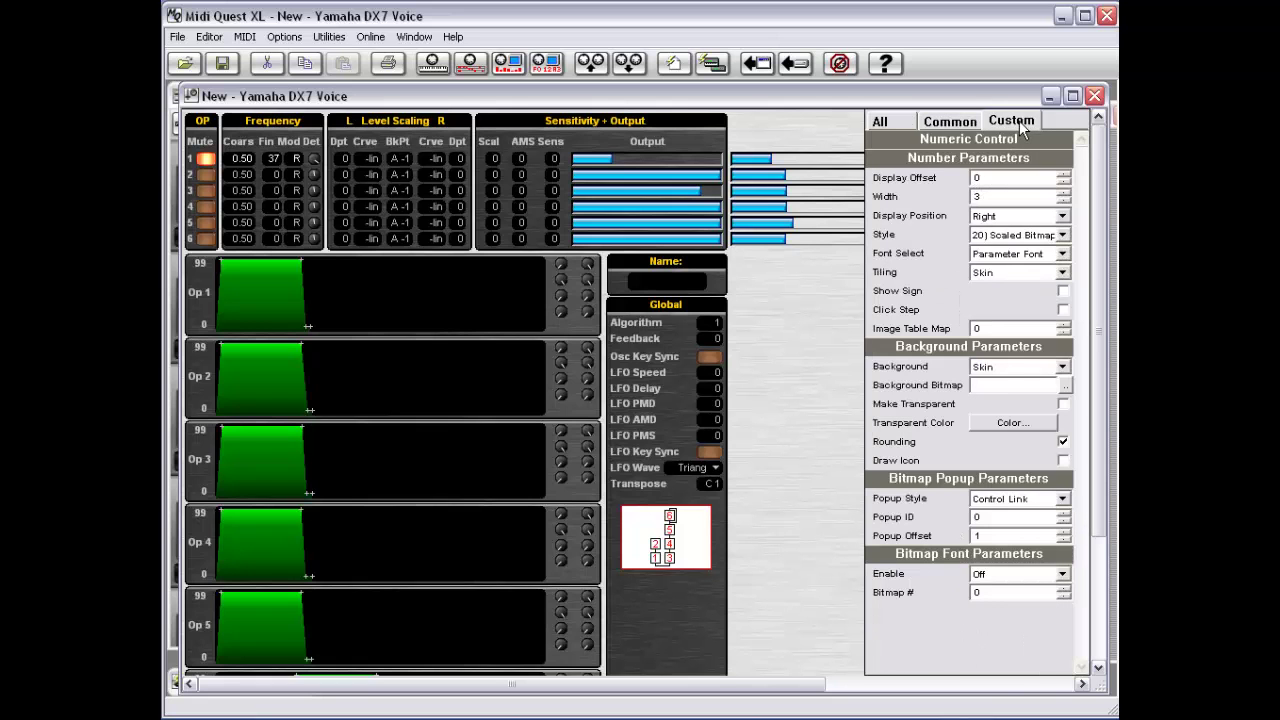
Reopen the Bitmap List to examine the order of the Op bitmaps, and close it.
right_click(776, 309)
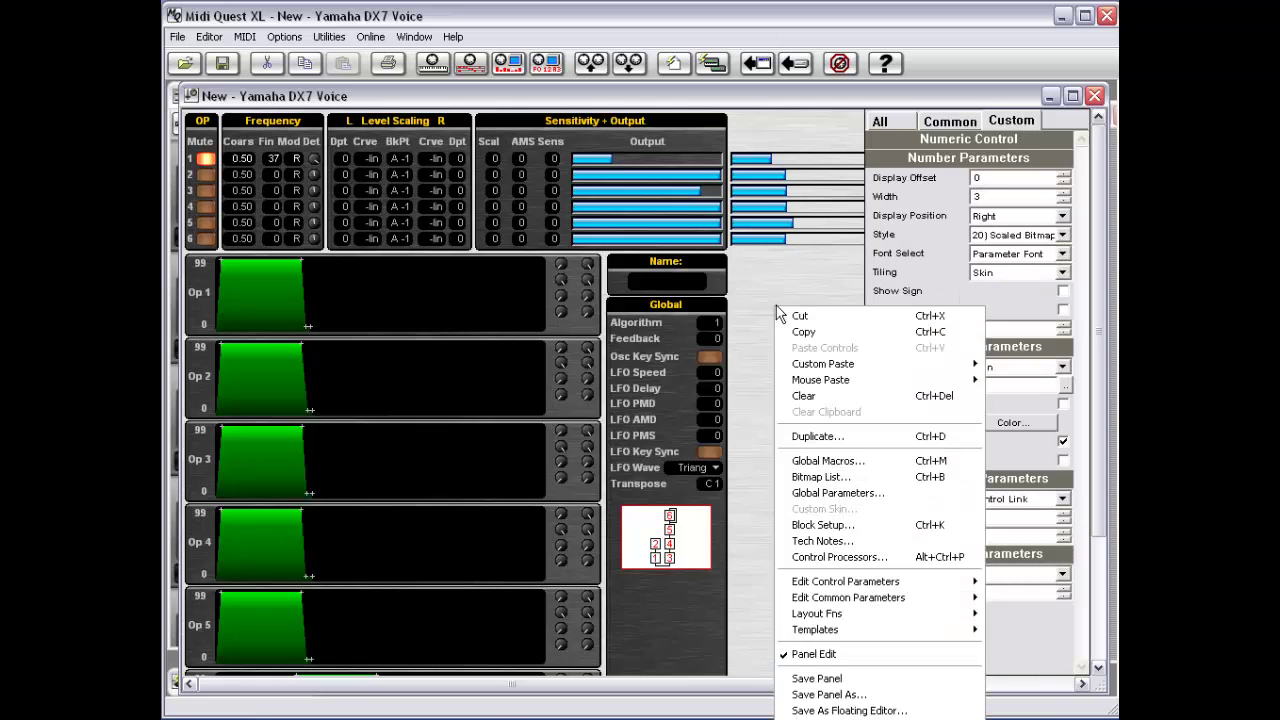
click(857, 488)
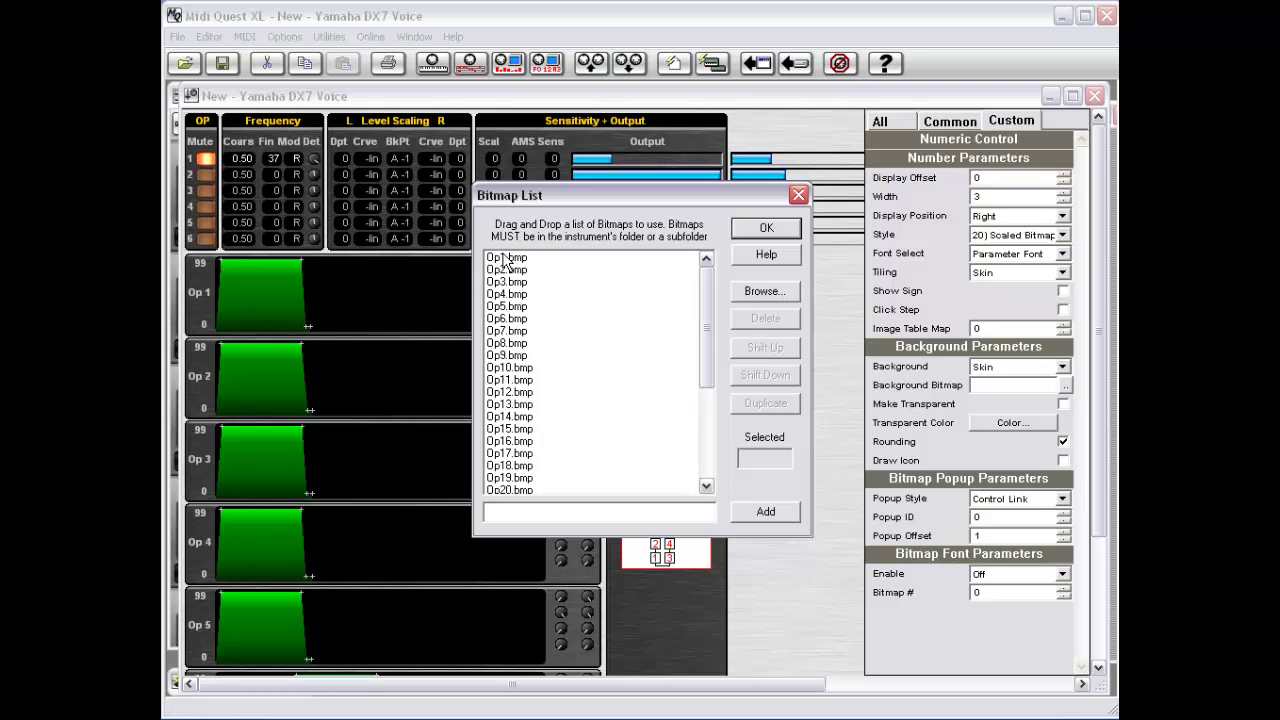
click(766, 228)
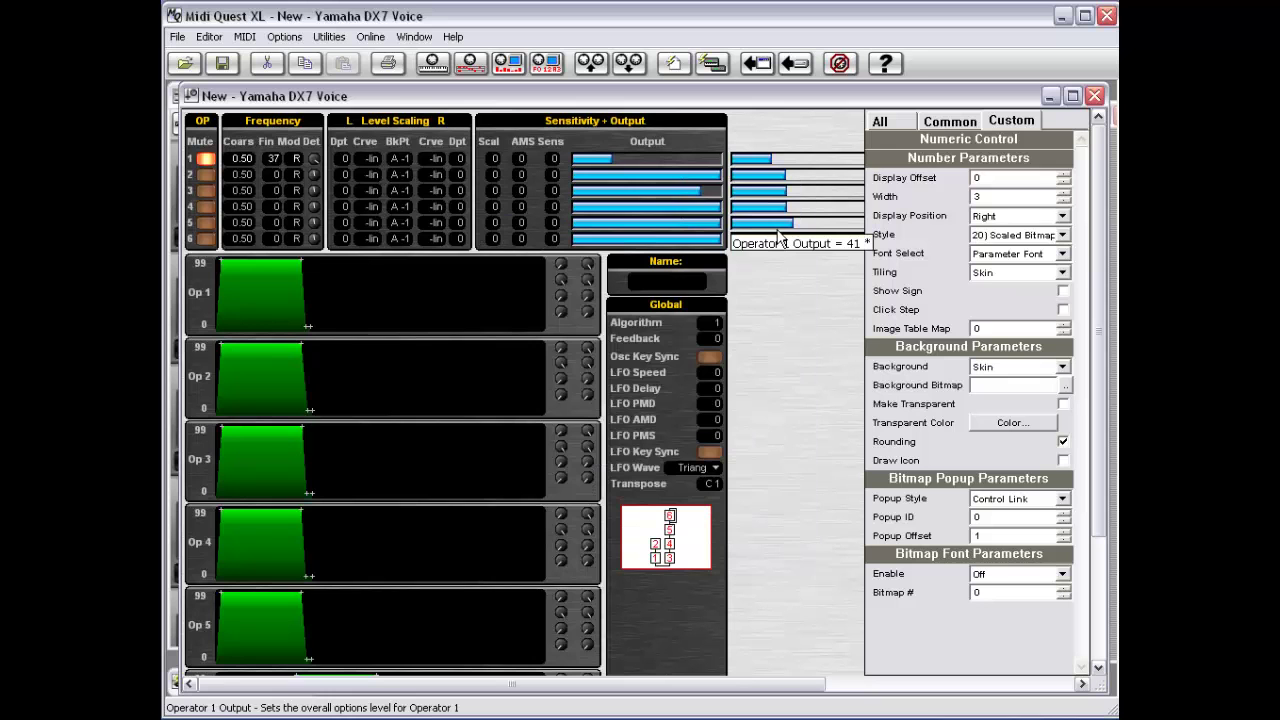
Try Display Offset values 2 and 0 on the algorithm graphic, and set the offset to 3.
drag(992, 176, 905, 179)
text(2)
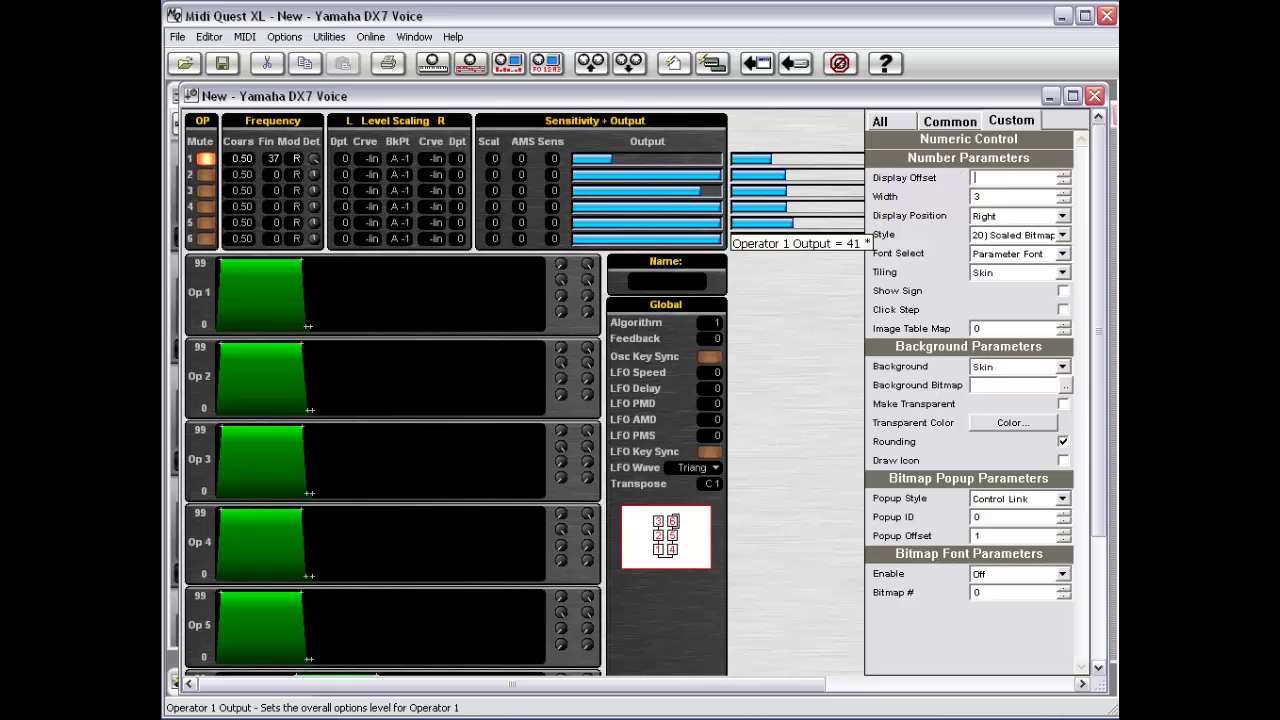
key(BackSpace)
text(0)
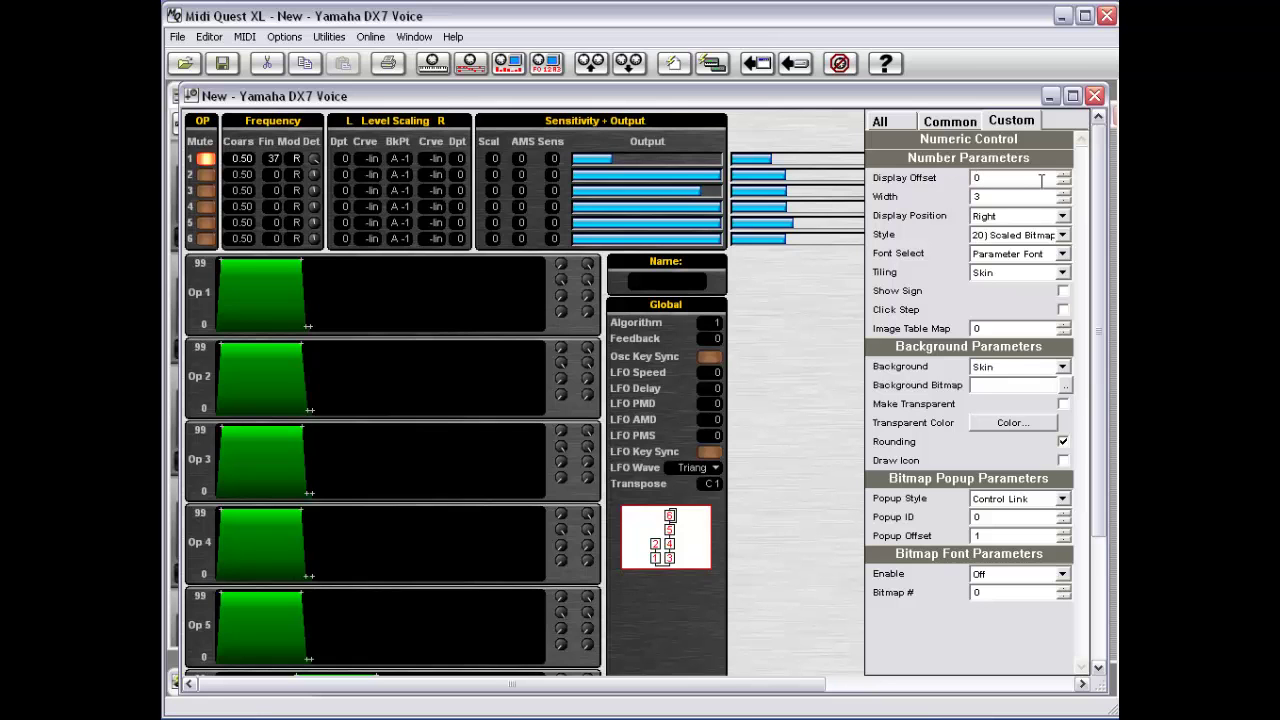
key(BackSpace)
text(3)
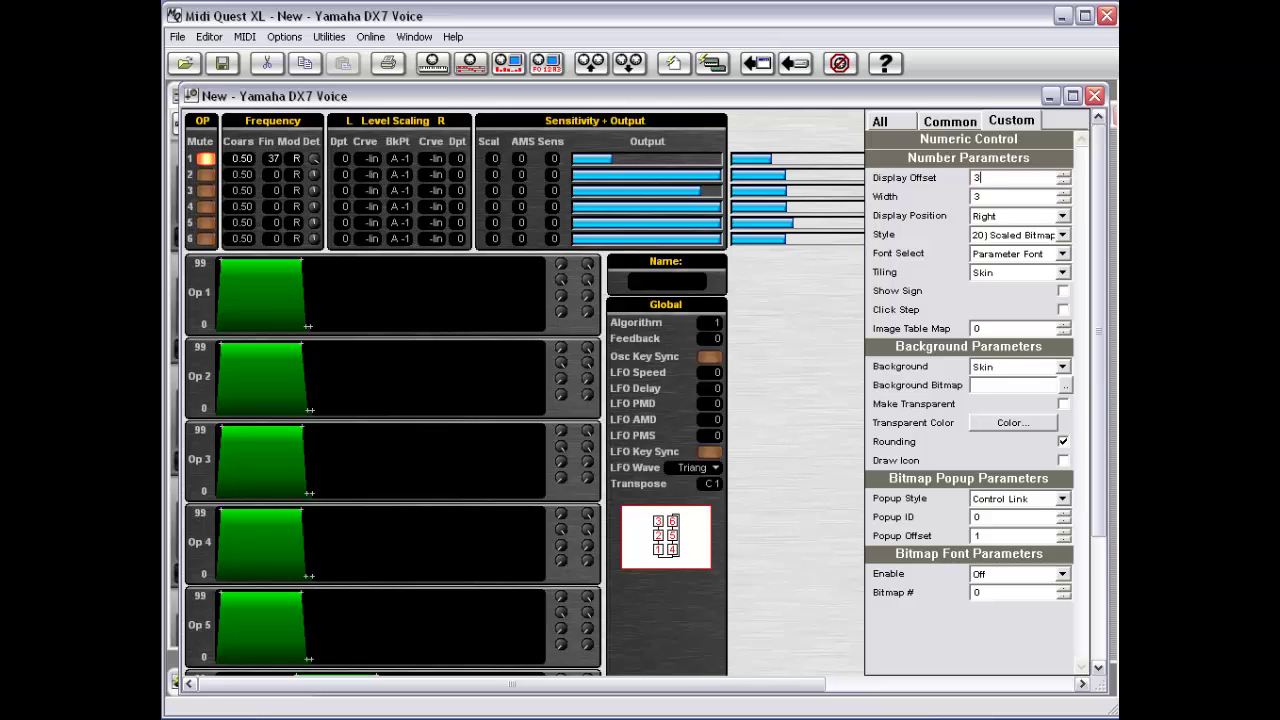
Set the algorithm graphic's Display Offset back to 0.
text(0)
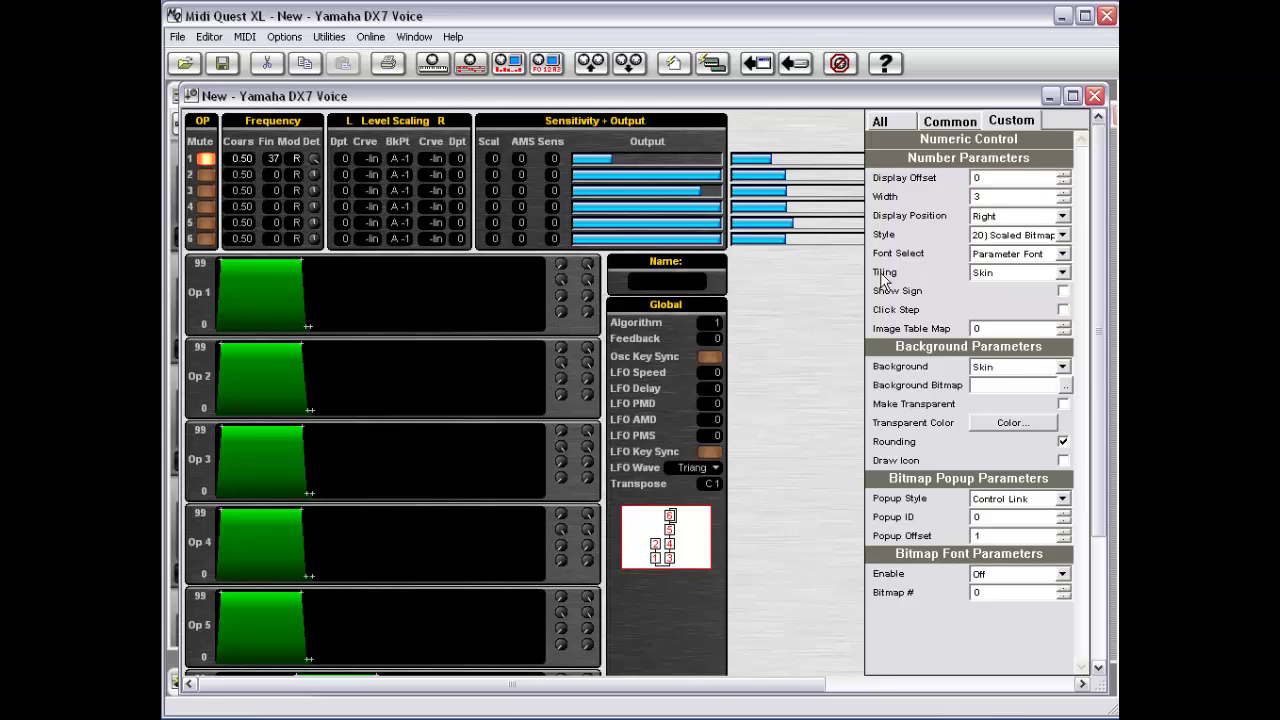
Examine the Initialization Macro in the panel's global parameters and cancel without changes.
right_click(806, 283)
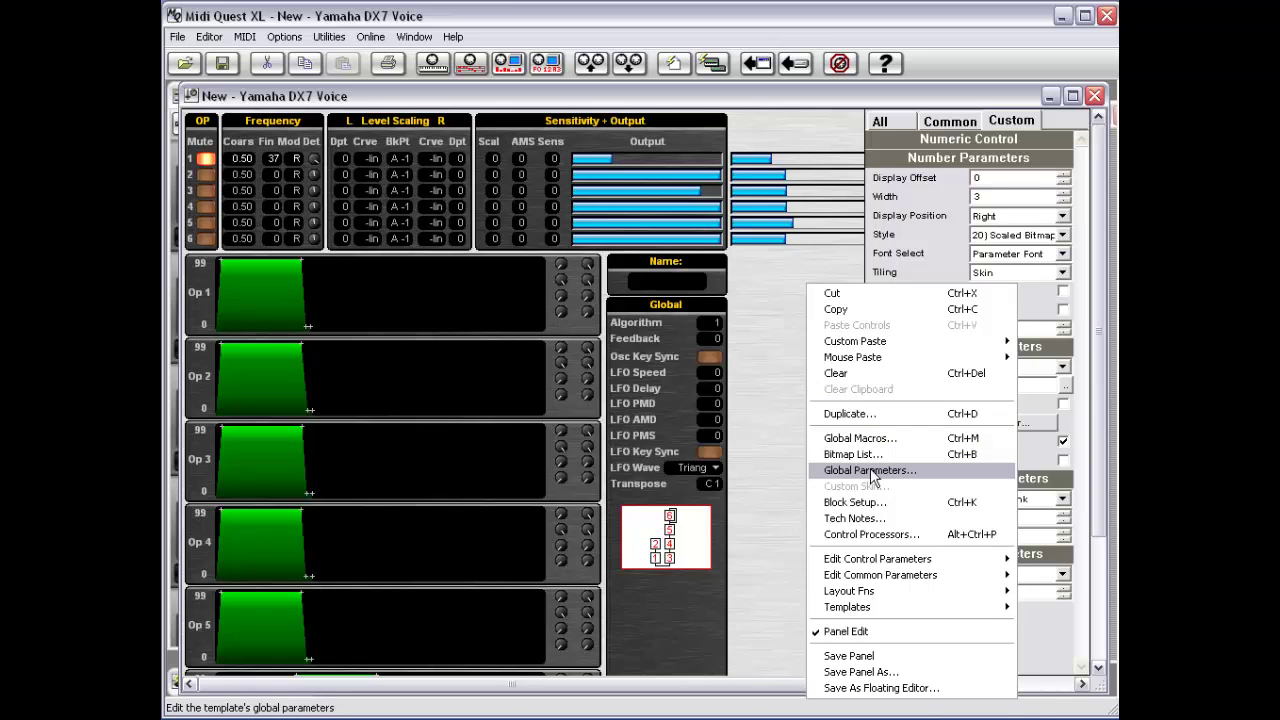
click(870, 472)
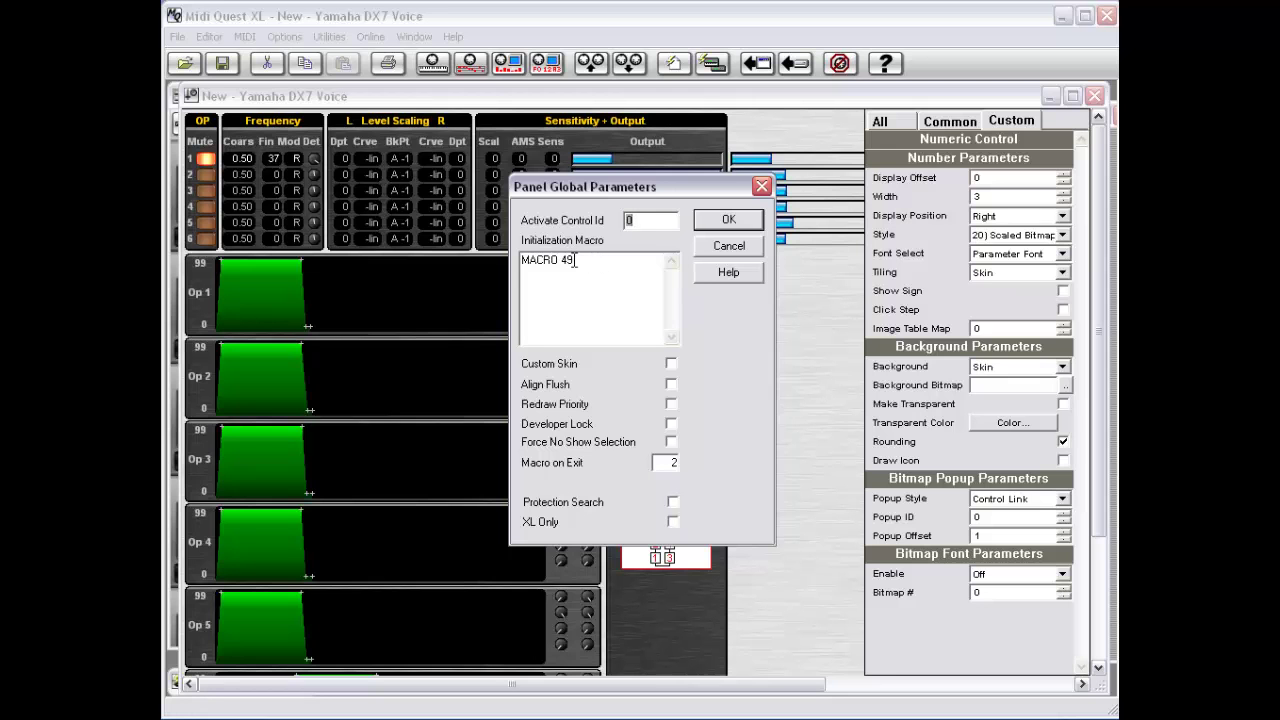
click(722, 248)
Select Macro 49 in the Global Macro Editor and enter the lines "IFQ V31 1", "]", "IFE" and "MV31 = 1".
right_click(751, 274)
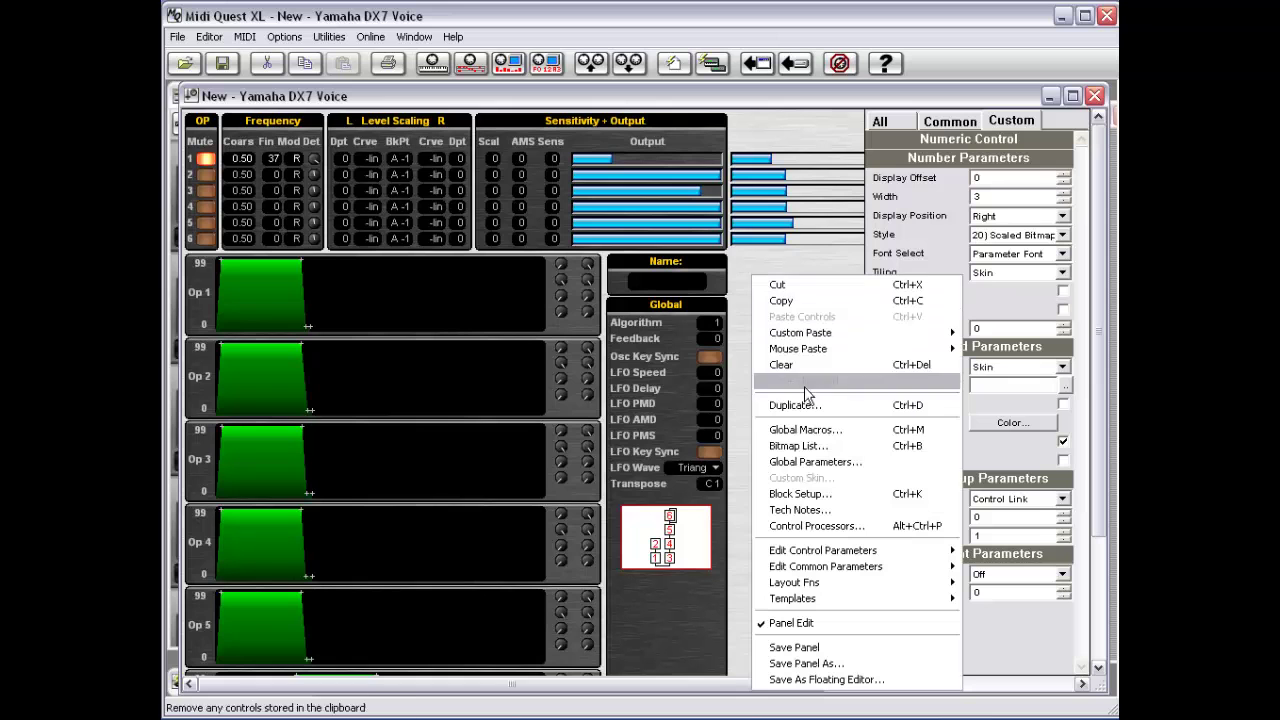
click(833, 430)
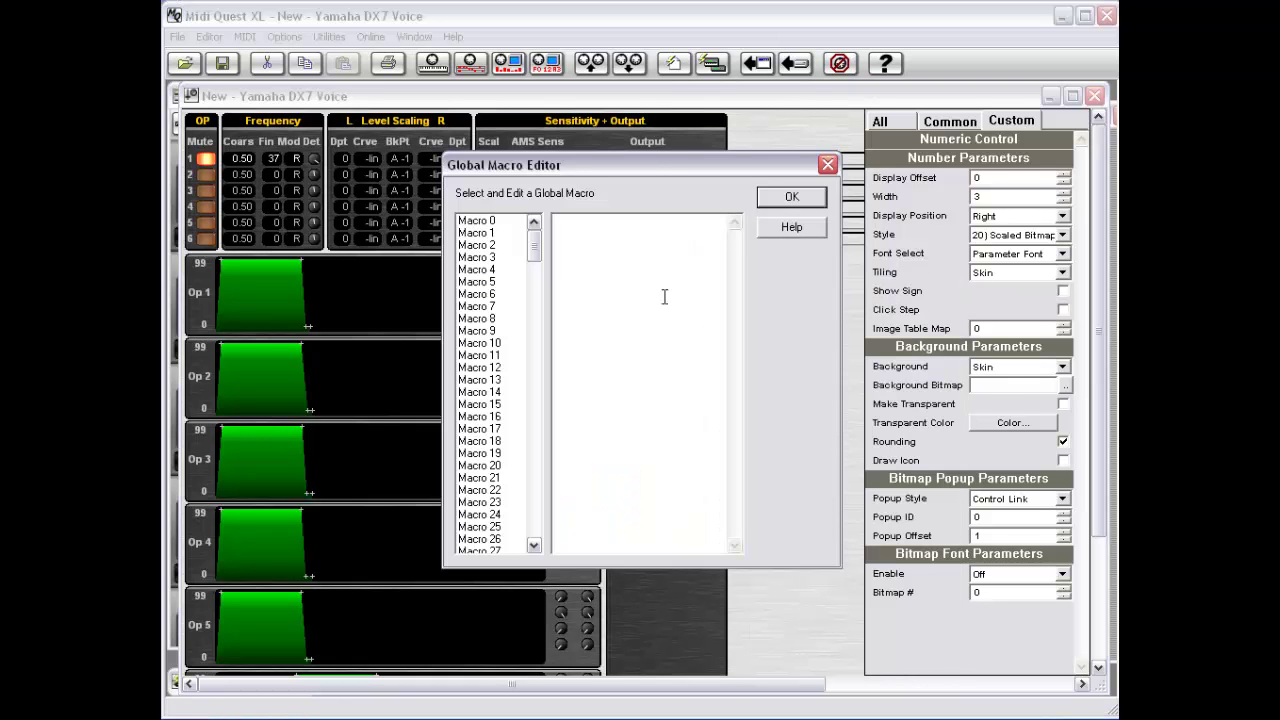
drag(535, 248, 535, 287)
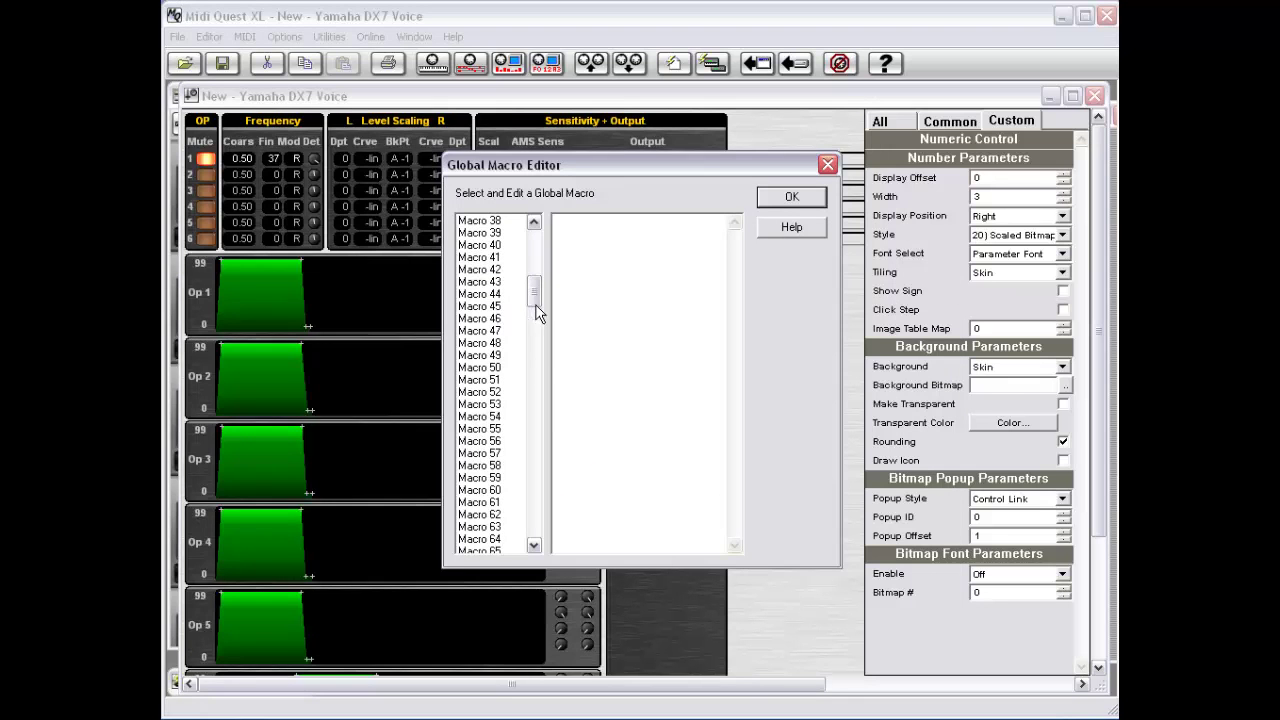
click(489, 360)
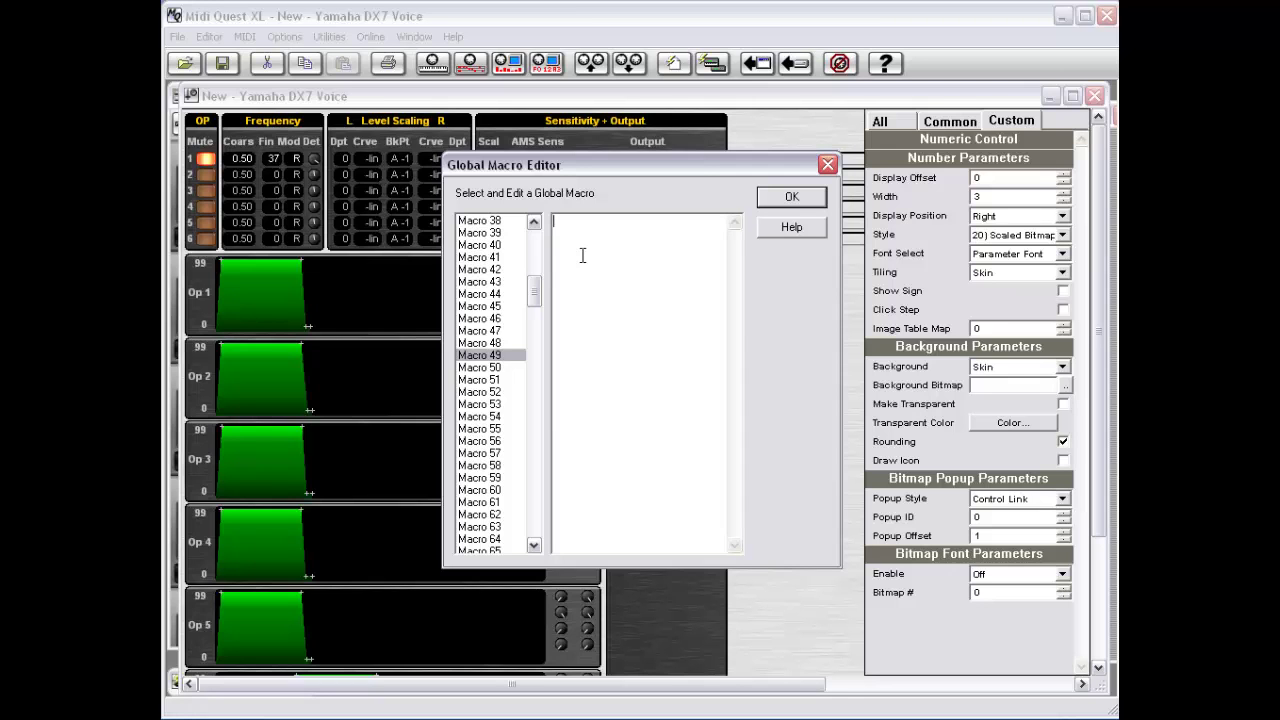
key(Return)
key(Return)
text(ab)
key(BackSpace)
key(BackSpace)
text(IFQ V31 1  ])
key(Return)
text(IFE)
key(Return)
text(MV31 = 1)
key(Return)
key(Return)
Add the line "MV0 = 2" below the conditional block in Macro 49.
key(Up)
key(Up)
key(Up)
key(Up)
key(Up)
key(Up)
key(Up)
key(Up)
key(Down)
key(Down)
key(Down)
key(Down)
key(Down)
key(Down)
key(Down)
key(Up)
key(Left)
key(Up)
key(Down)
key(Down)
key(Down)
text(MV0 = 2)
Clear the whole example script from Macro 49 and close the Global Macro Editor.
key(Up)
key(Up)
key(Up)
key(Up)
key(Up)
key(Up)
key(Up)
key(Up)
key(Up)
key(Up)
key(Down)
key(Down)
key(Down)
key(Right)
key(Right)
key(Right)
key(Right)
key(Right)
key(Right)
key(Right)
key(shift+Up)
drag(582, 364, 504, 210)
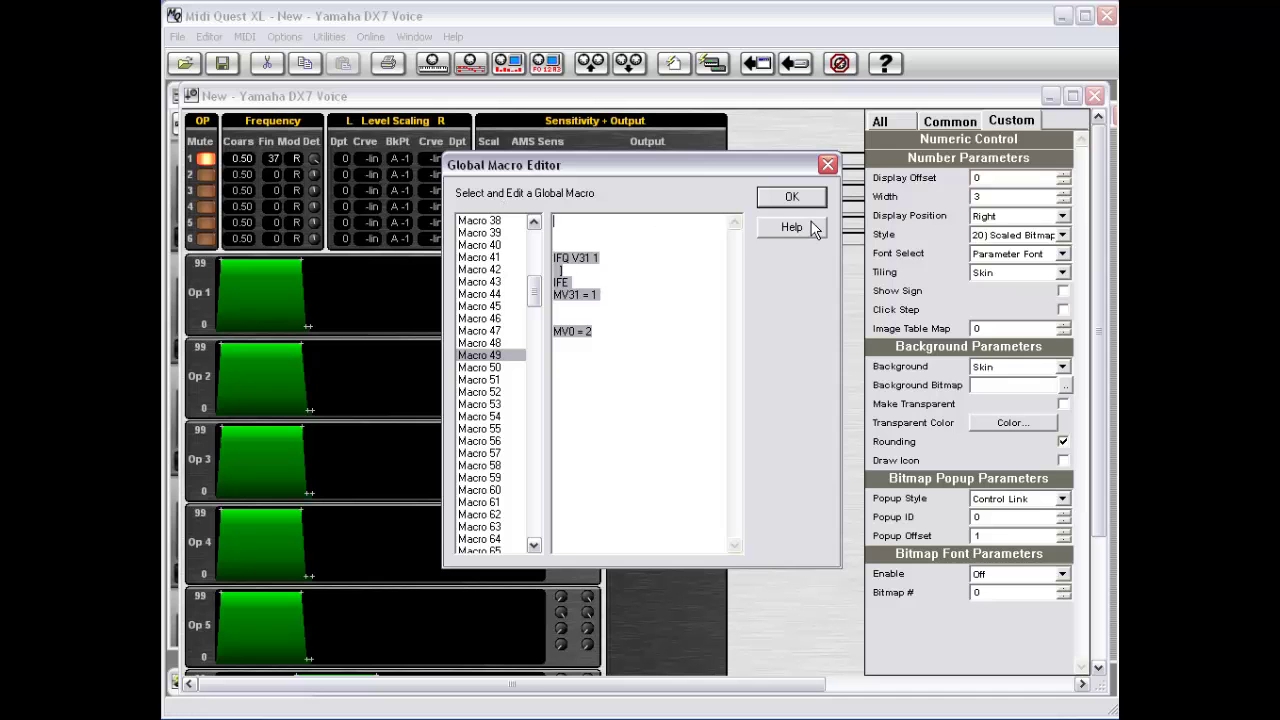
key(Delete)
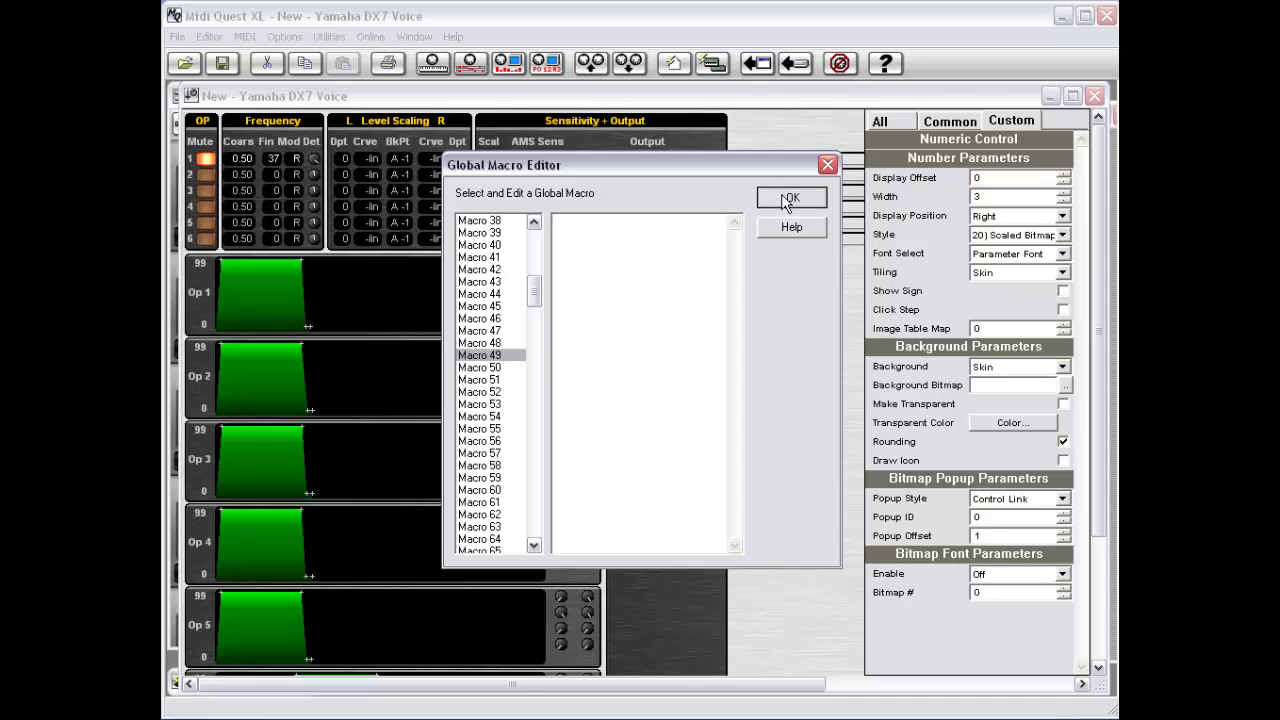
click(787, 200)
Enable Custom Skin in the panel's global parameters.
right_click(810, 314)
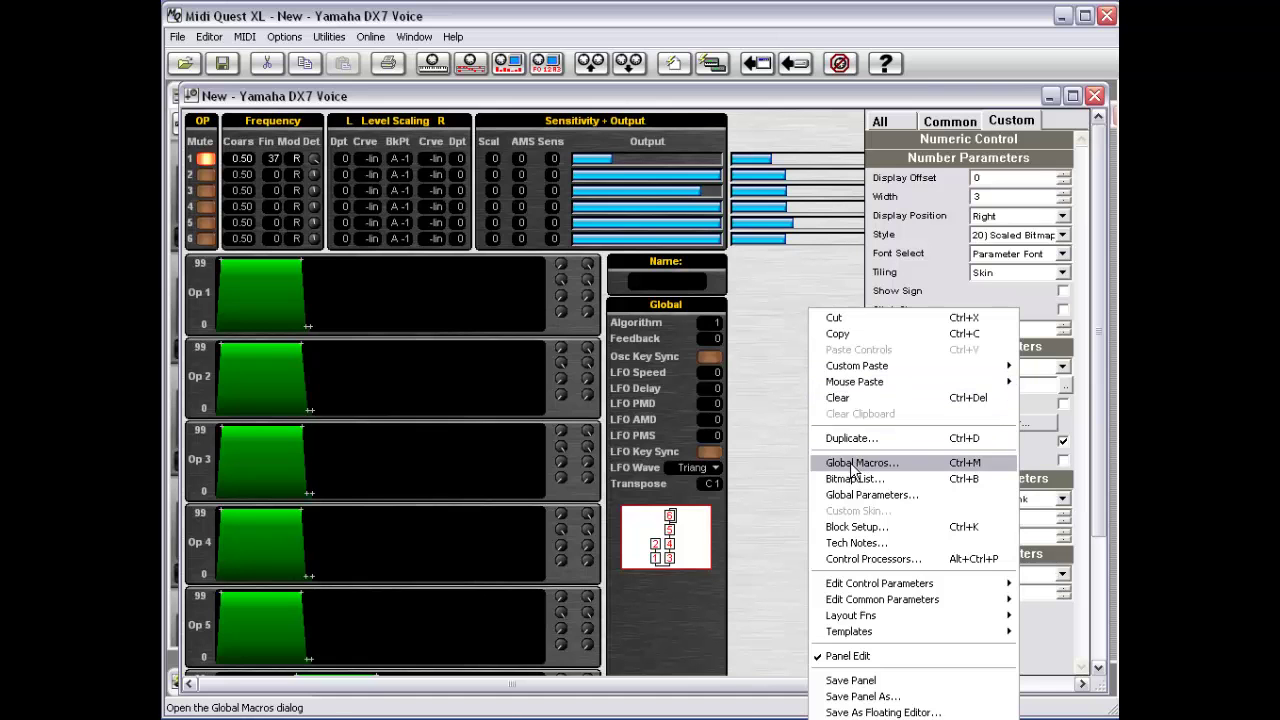
click(862, 494)
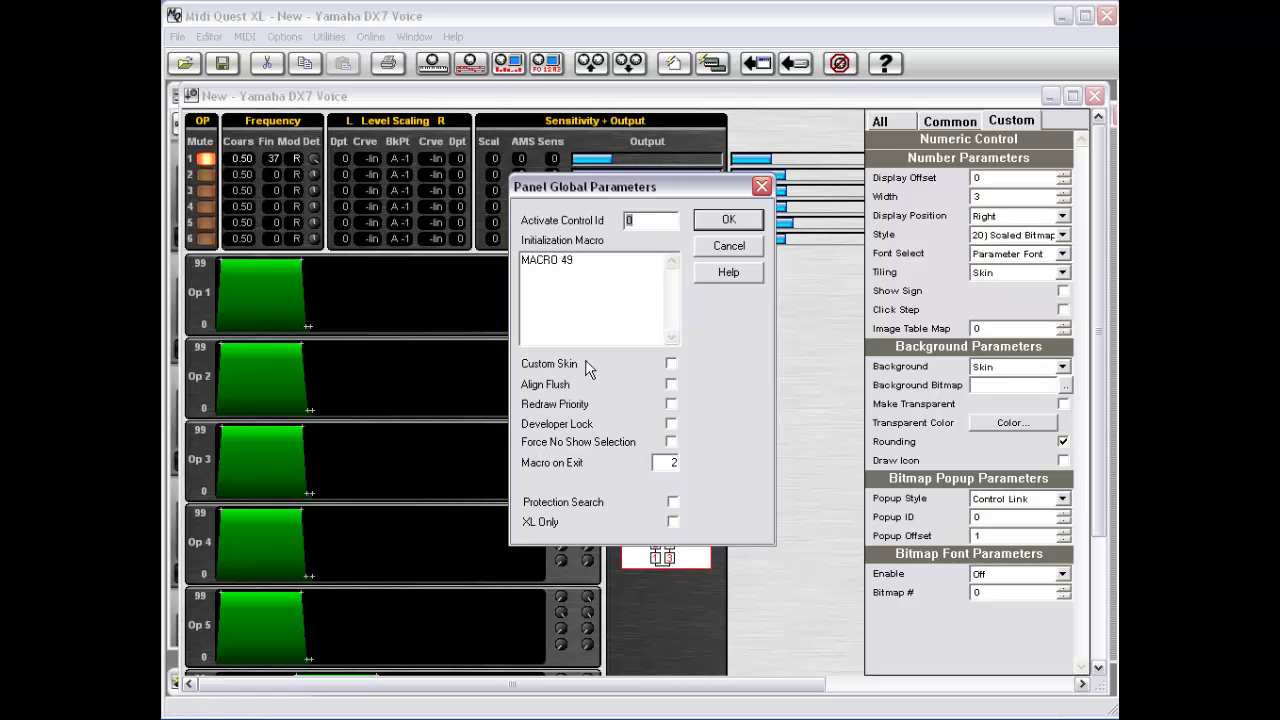
click(671, 364)
click(733, 221)
Open the panel's custom skin settings to examine the available bitmap, background and font options, and close them.
right_click(780, 310)
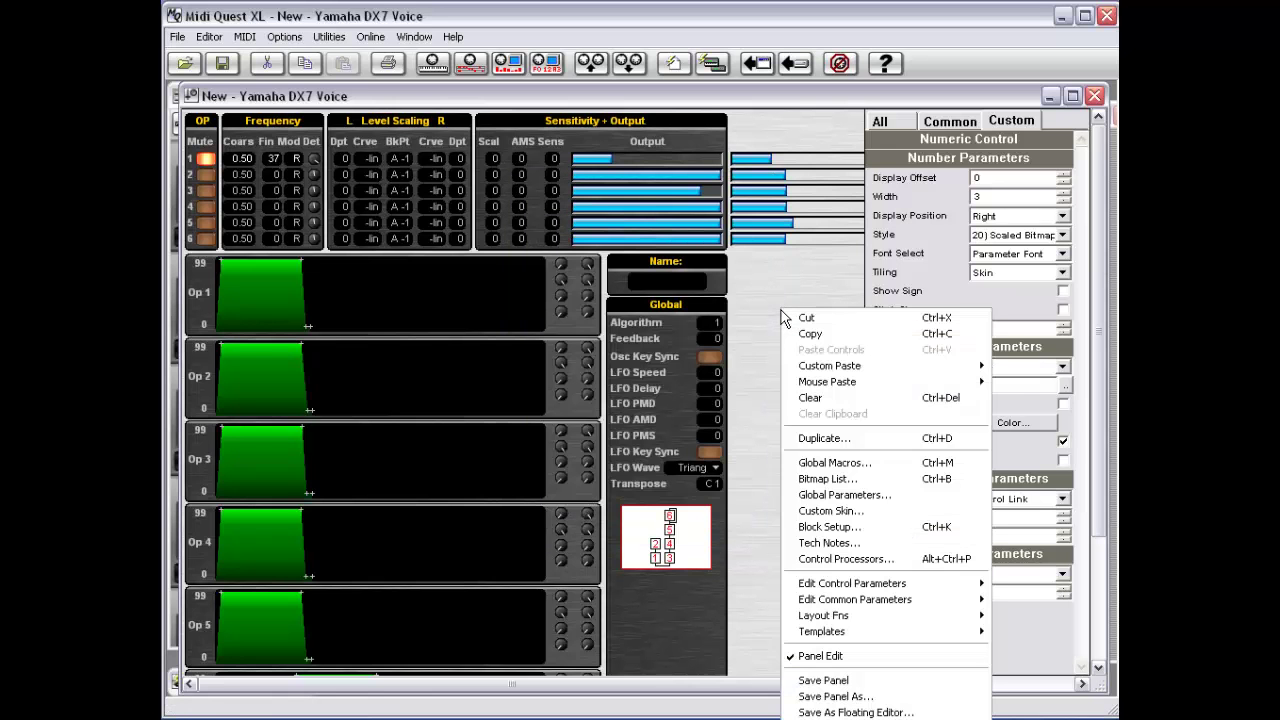
click(855, 511)
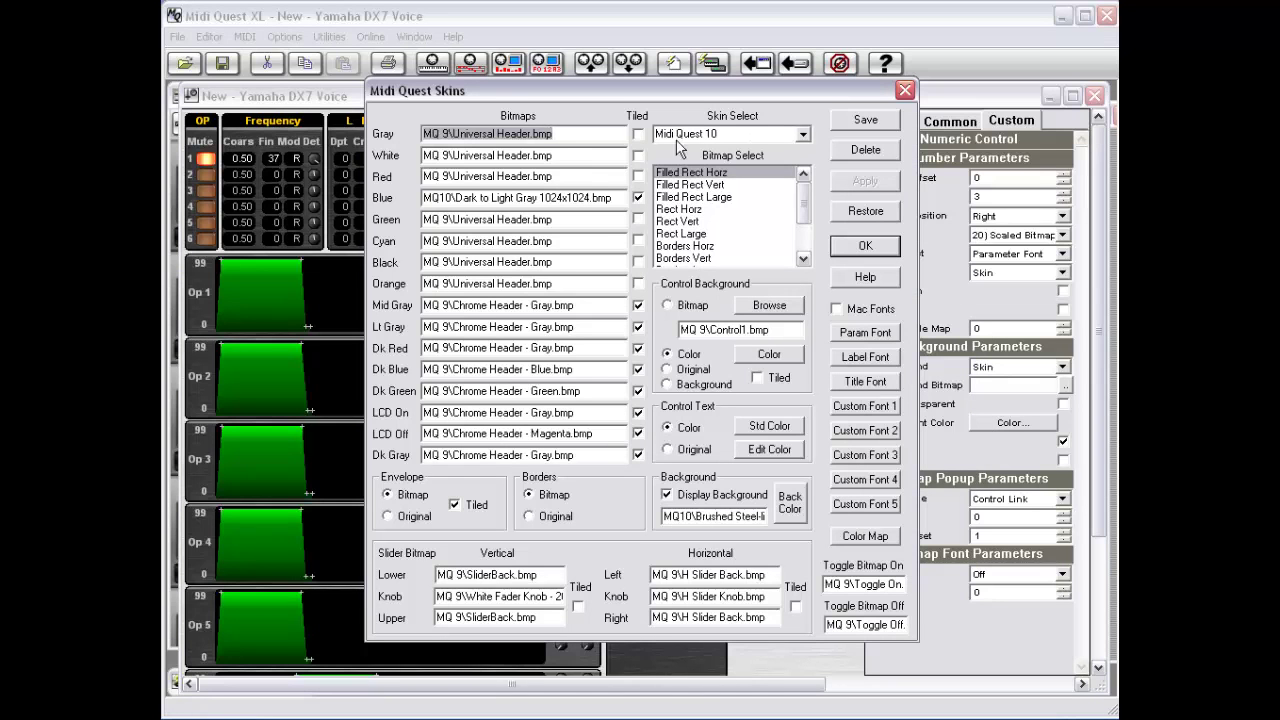
click(872, 245)
Examine Custom Skin, Redraw Priority and Macro on Exit in the panel's global parameters, and cancel without changes.
right_click(800, 325)
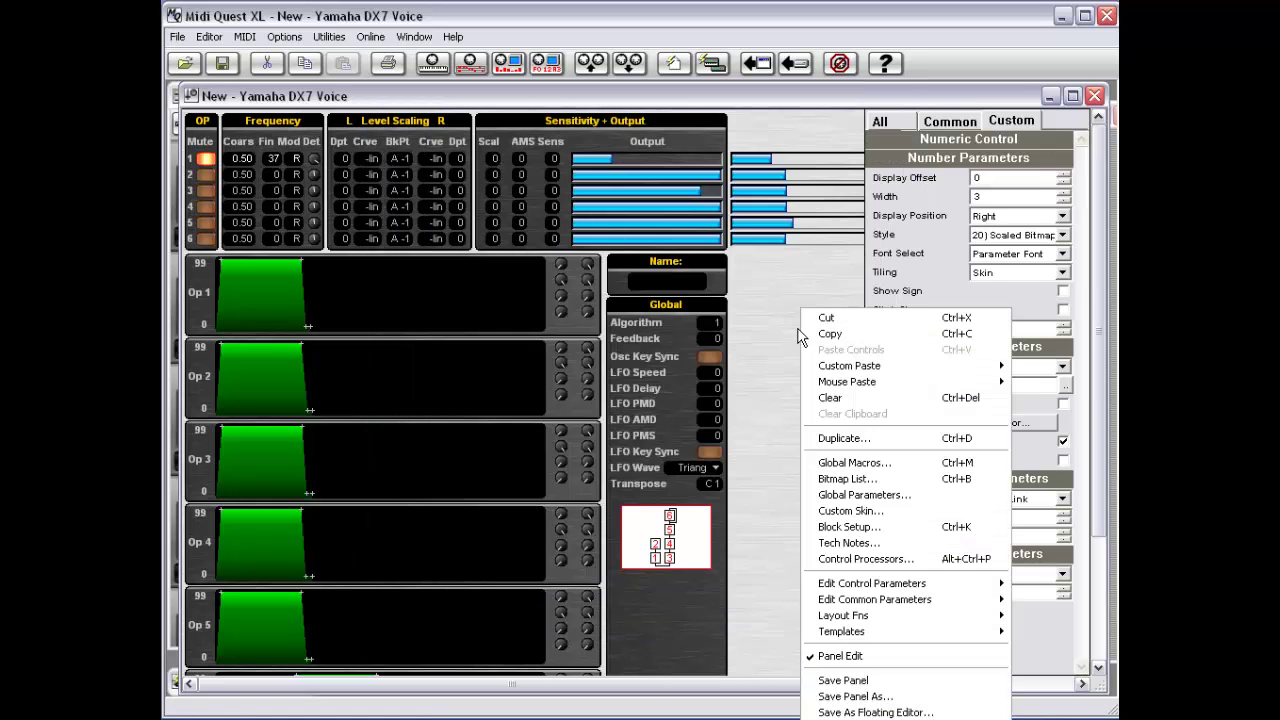
click(837, 495)
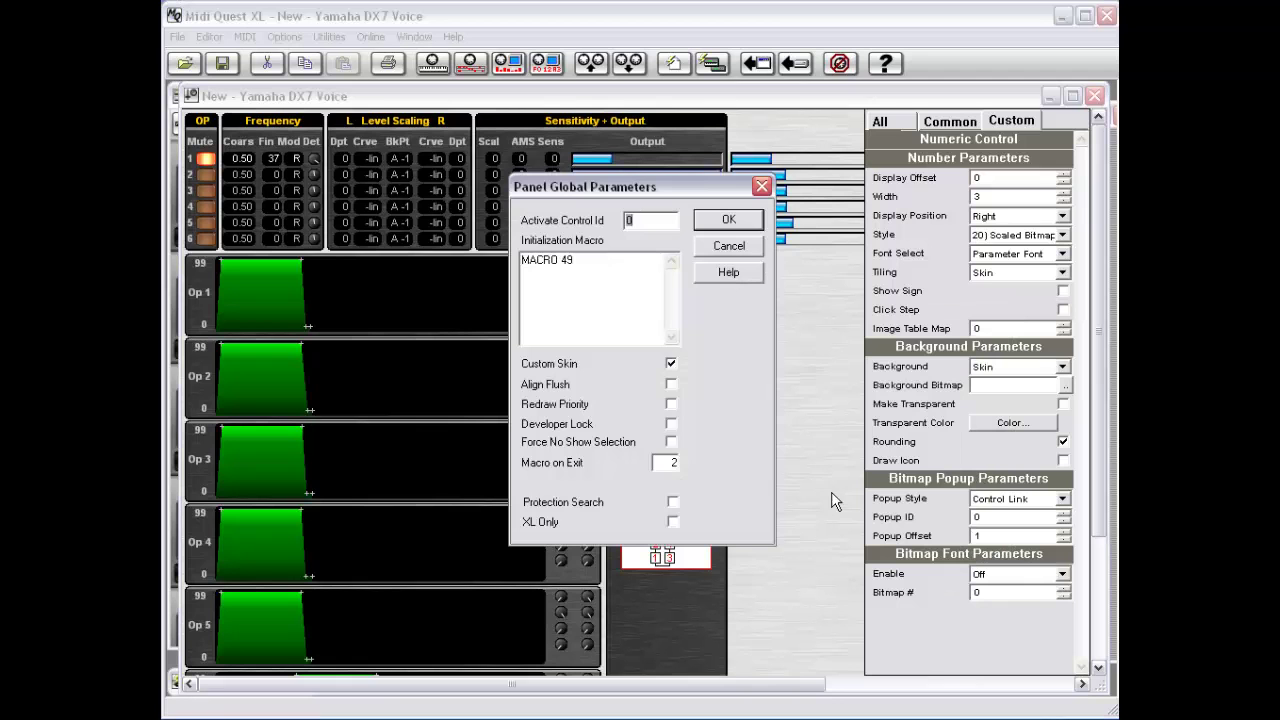
click(671, 364)
click(671, 404)
drag(664, 462, 703, 467)
click(736, 244)
click(736, 245)
Review the custom skin settings again and locate the general Edit Patch Skins command.
right_click(772, 337)
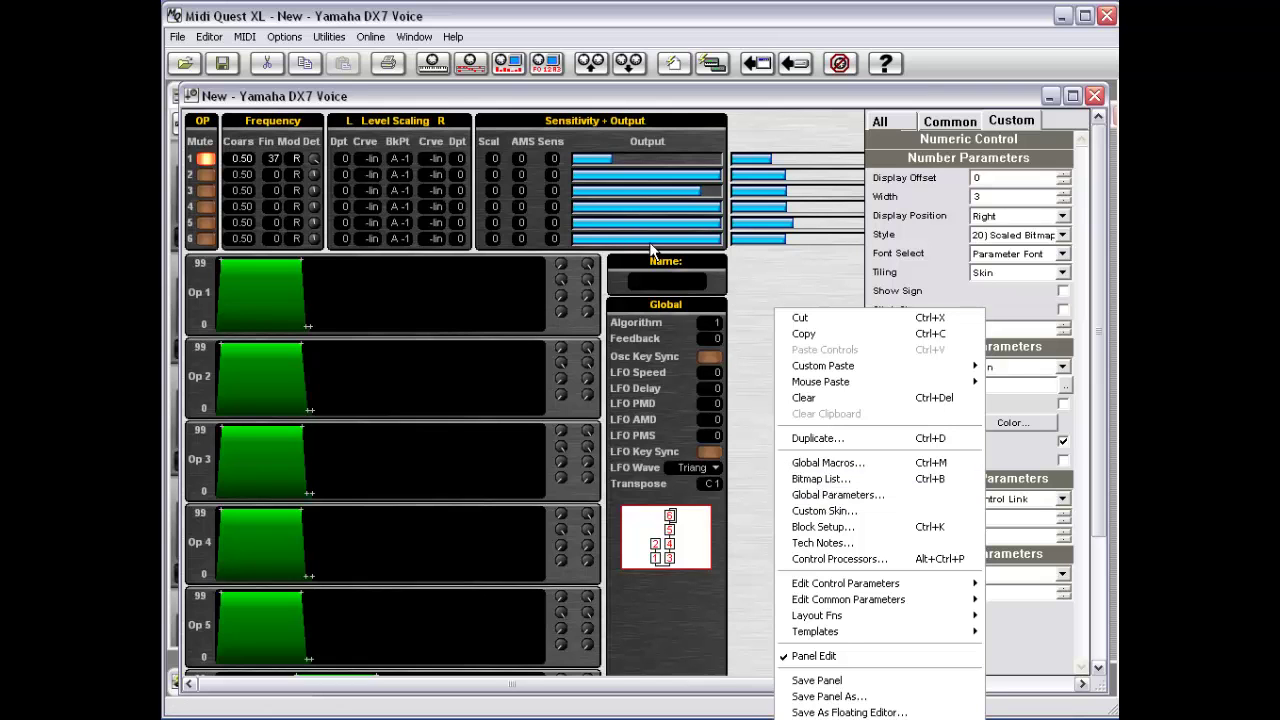
click(878, 512)
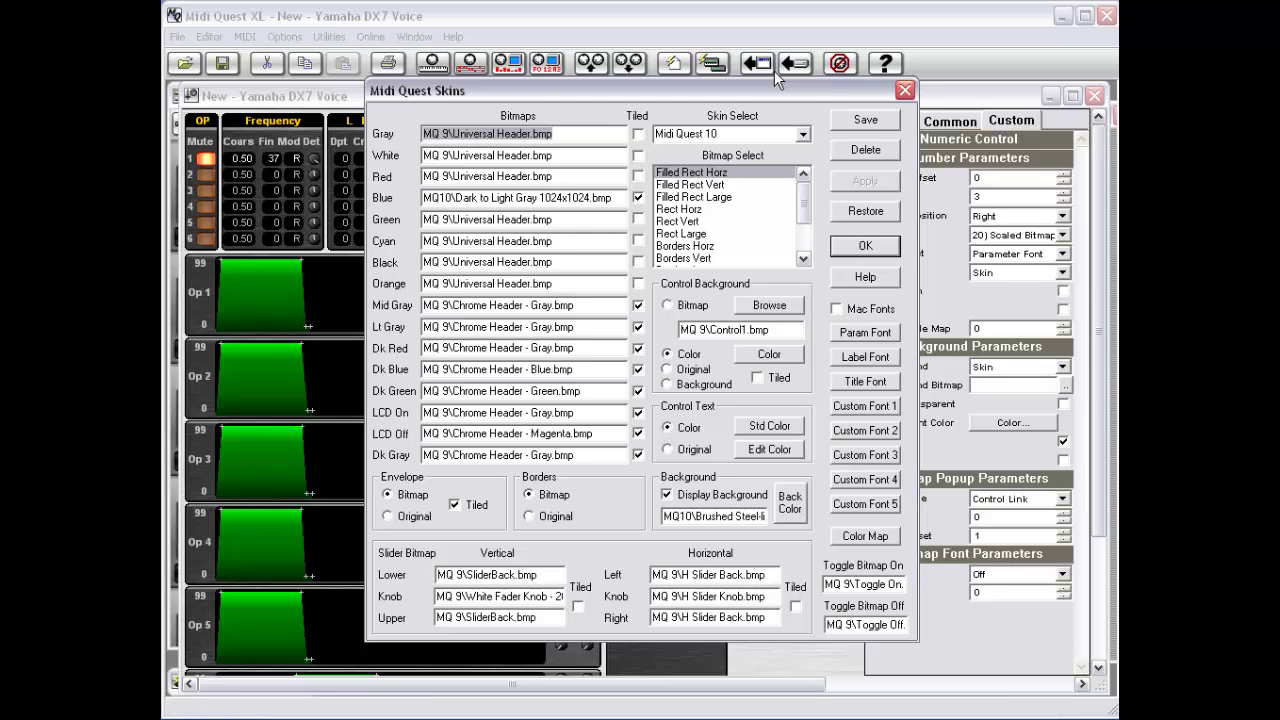
click(866, 246)
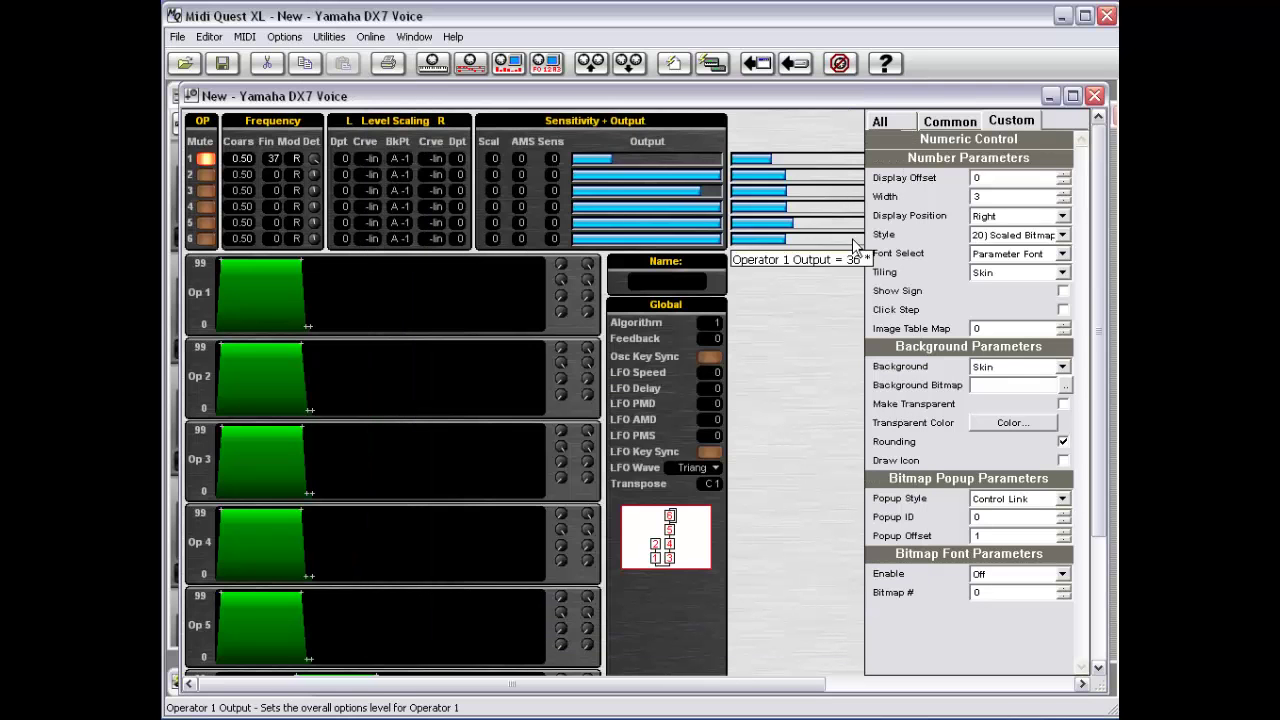
click(286, 38)
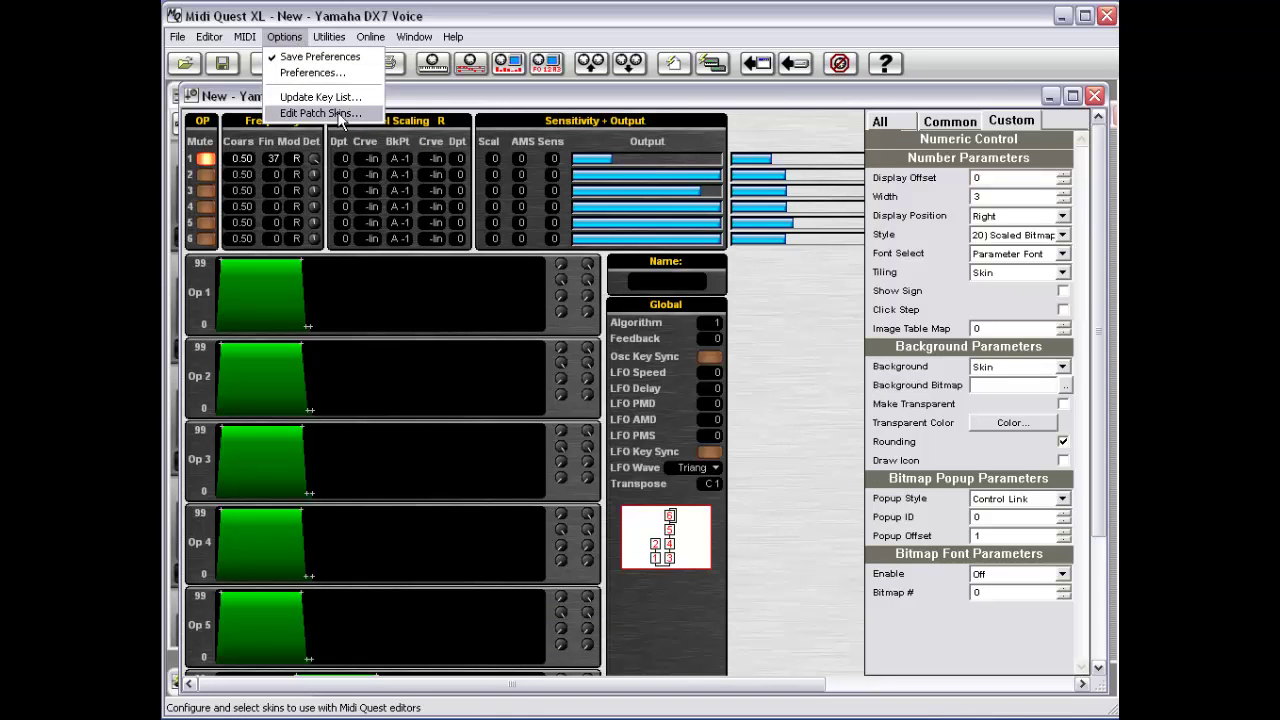
click(762, 307)
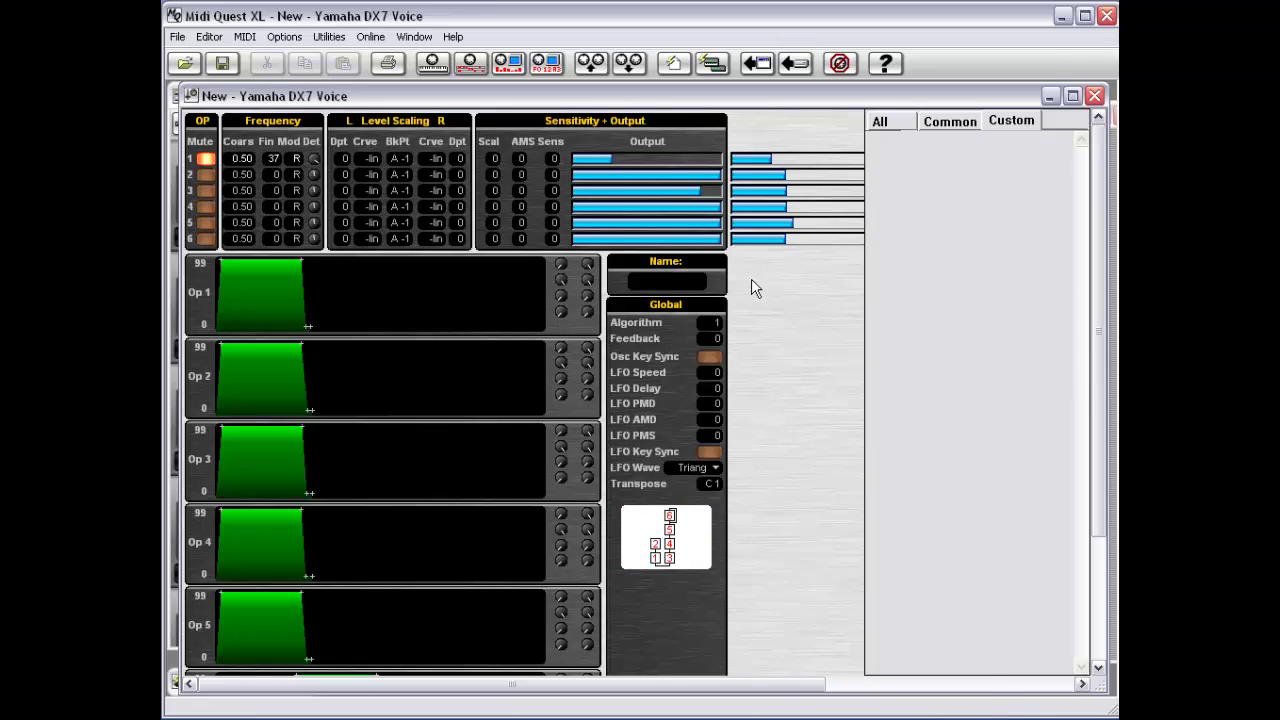
Look over the Block Setup list and locate the editor command that copies or swaps predefined parameter blocks.
right_click(781, 318)
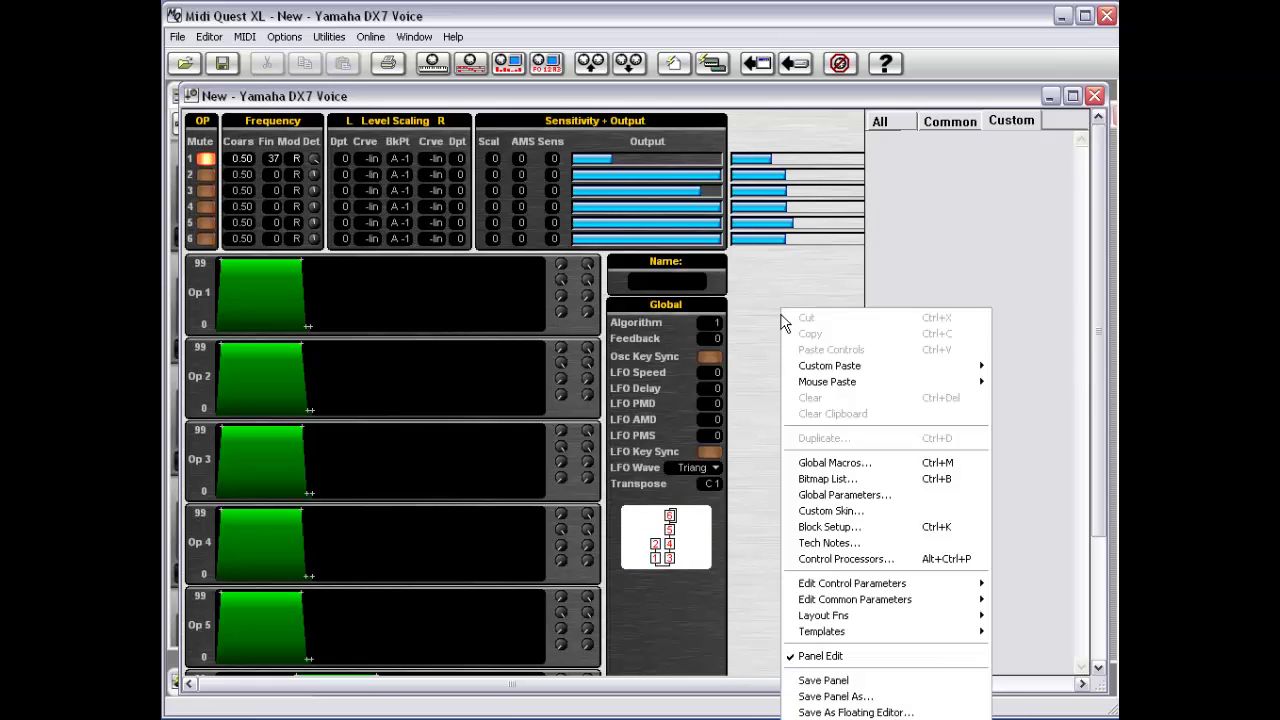
click(918, 527)
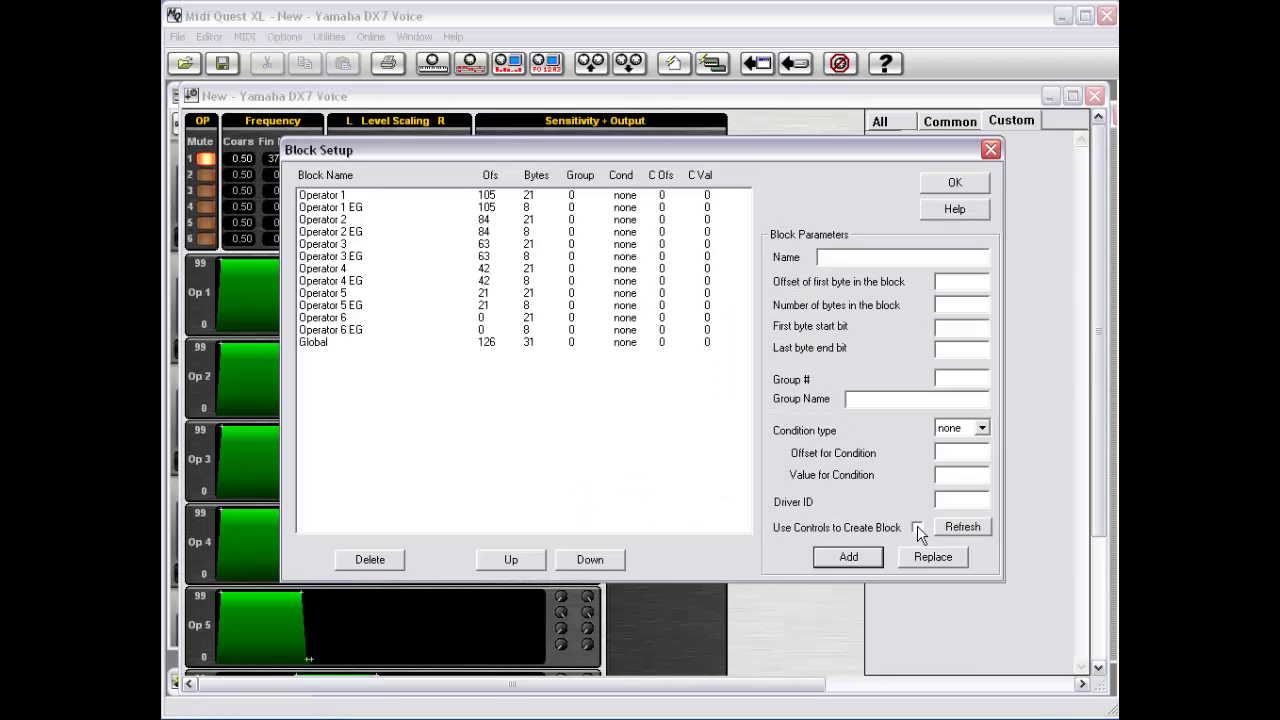
click(955, 182)
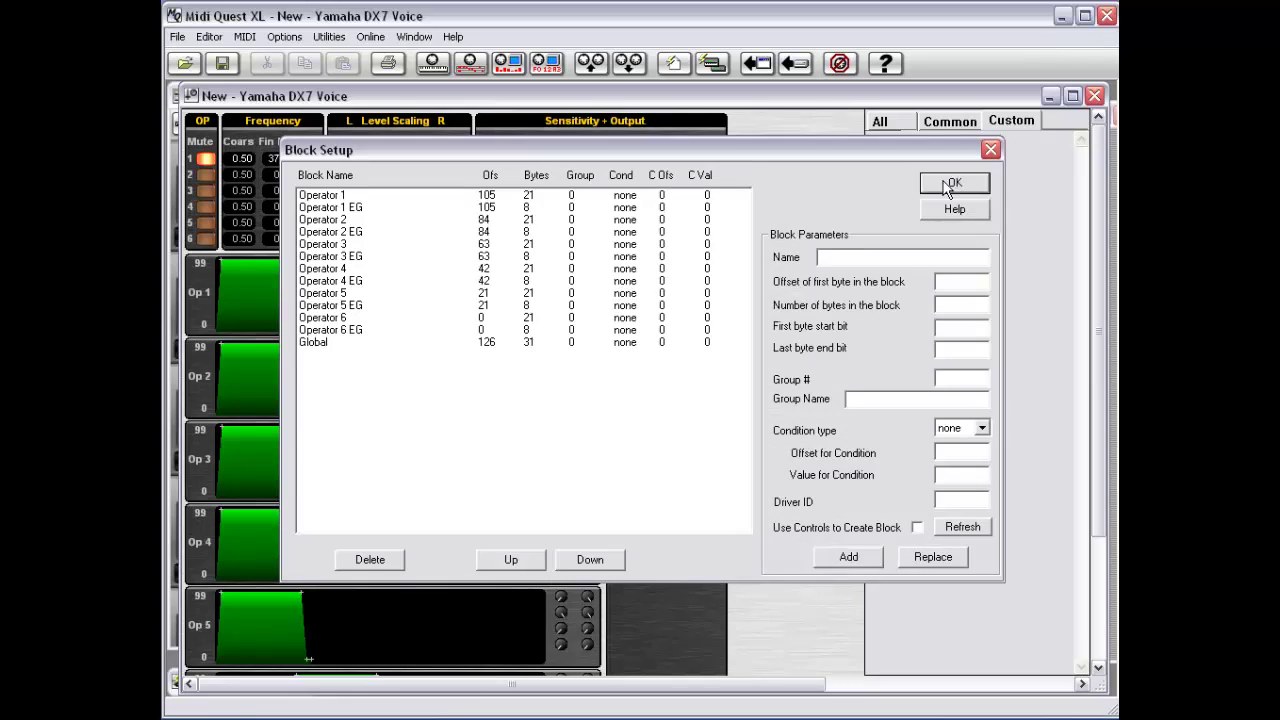
click(209, 37)
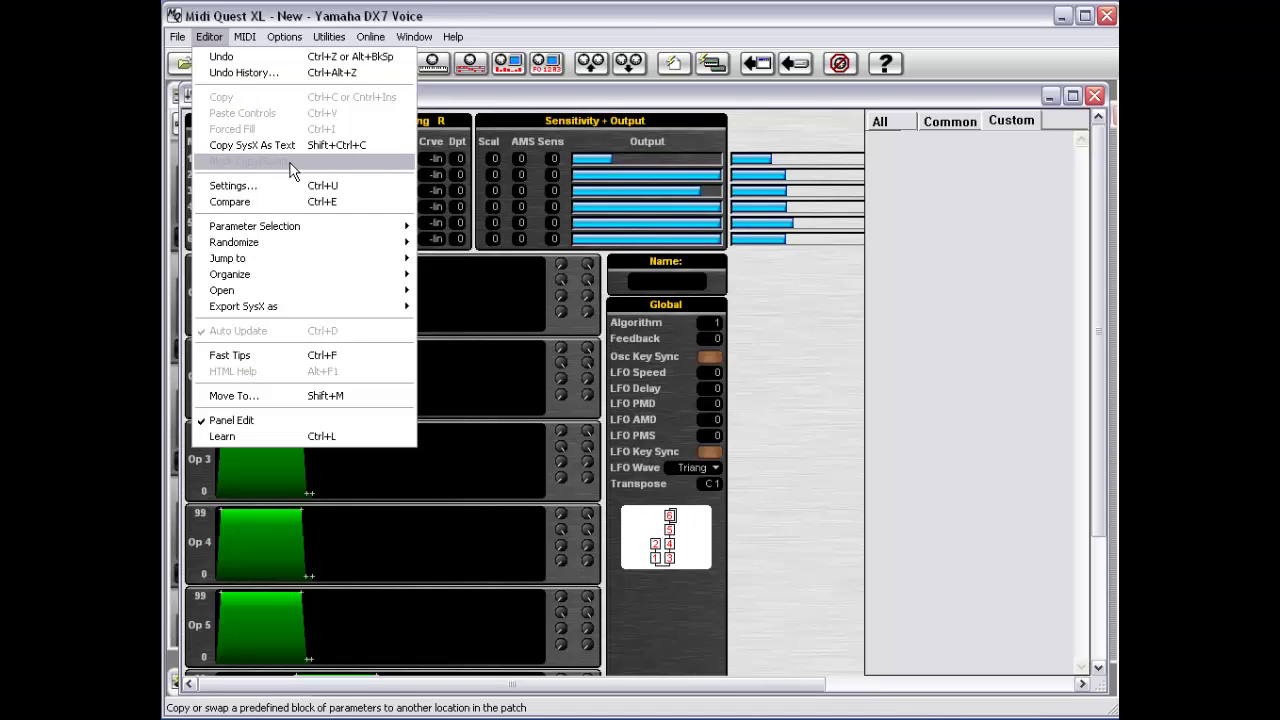
click(788, 305)
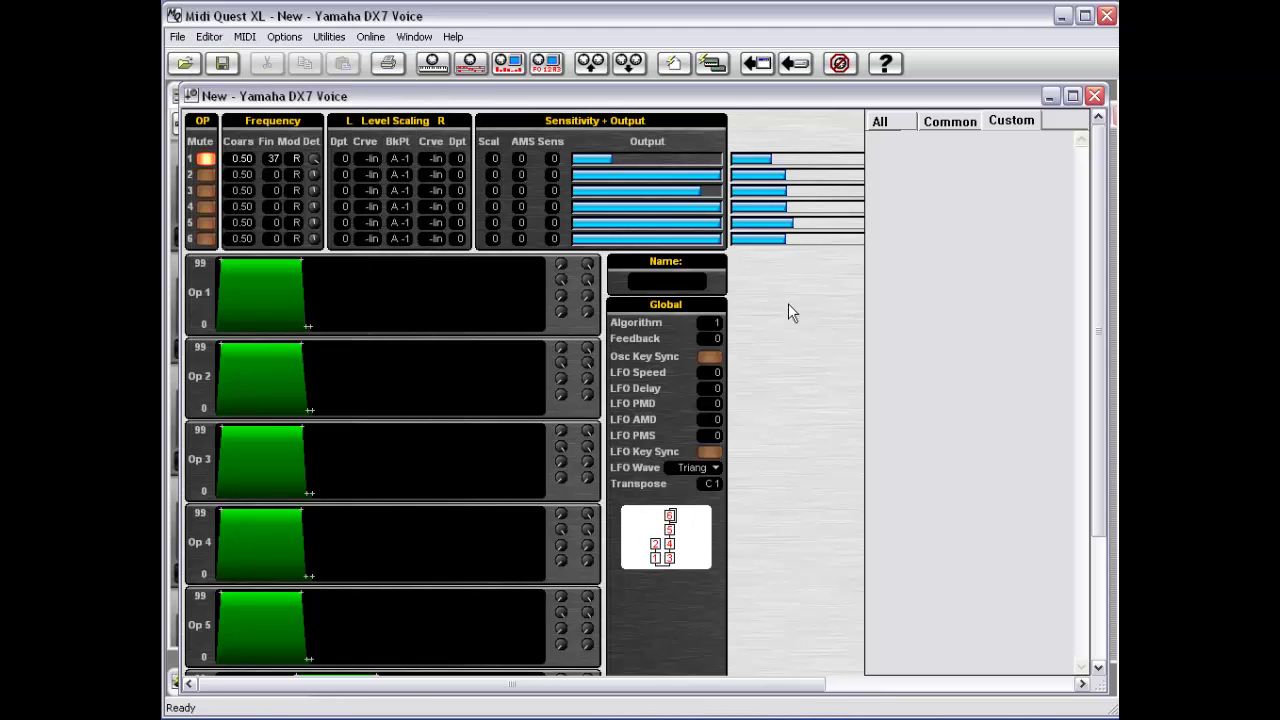
Reopen Block Setup and compare the block parameters of Operator 1, Operator 1 EG and Operator 2.
right_click(786, 303)
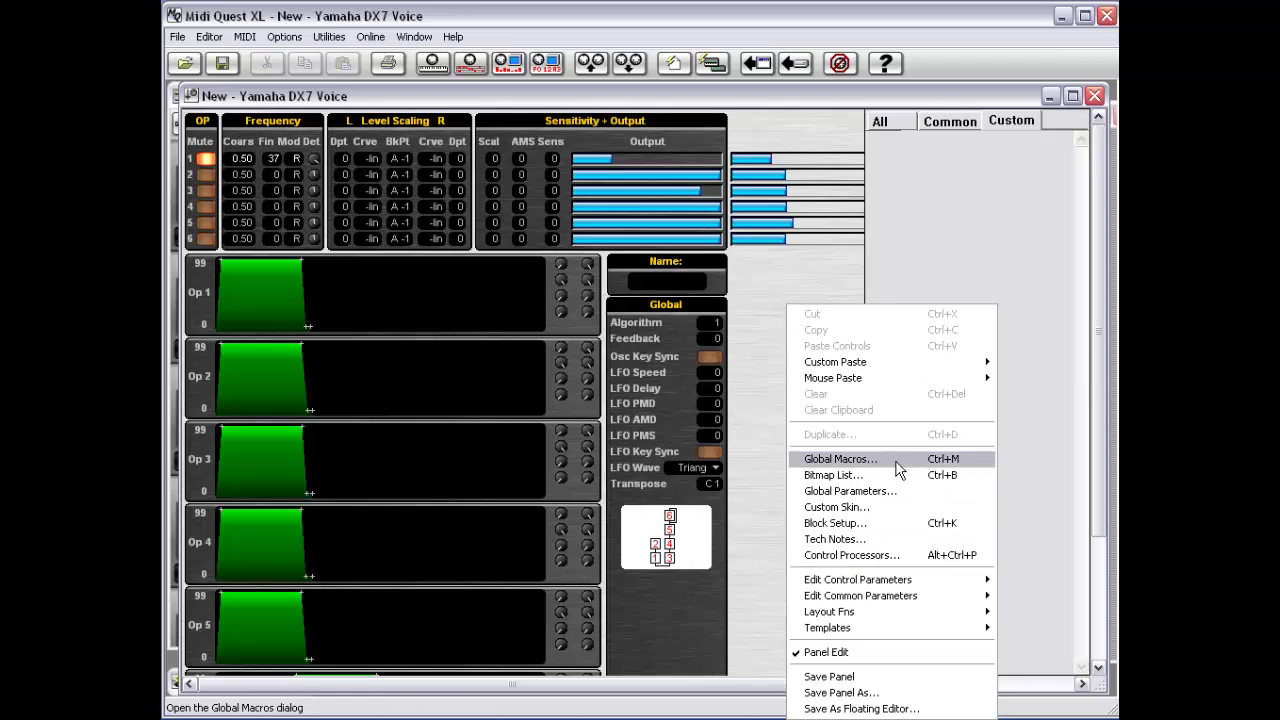
click(915, 521)
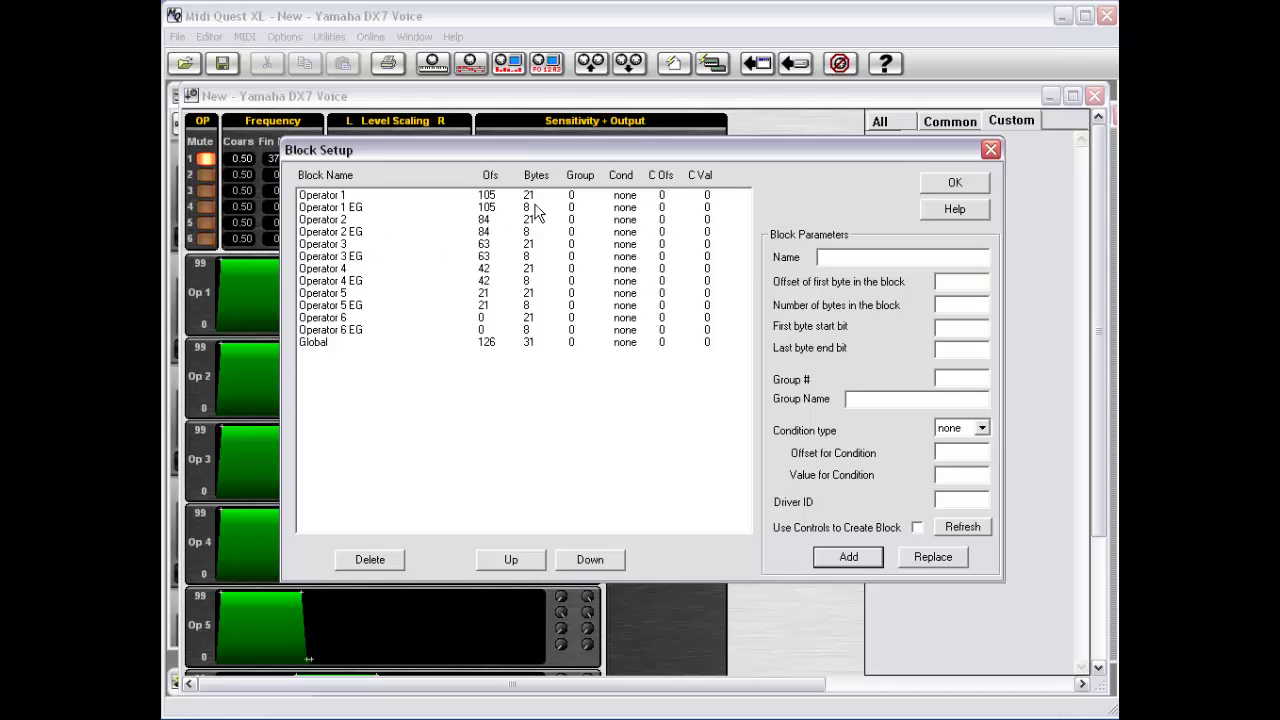
click(435, 220)
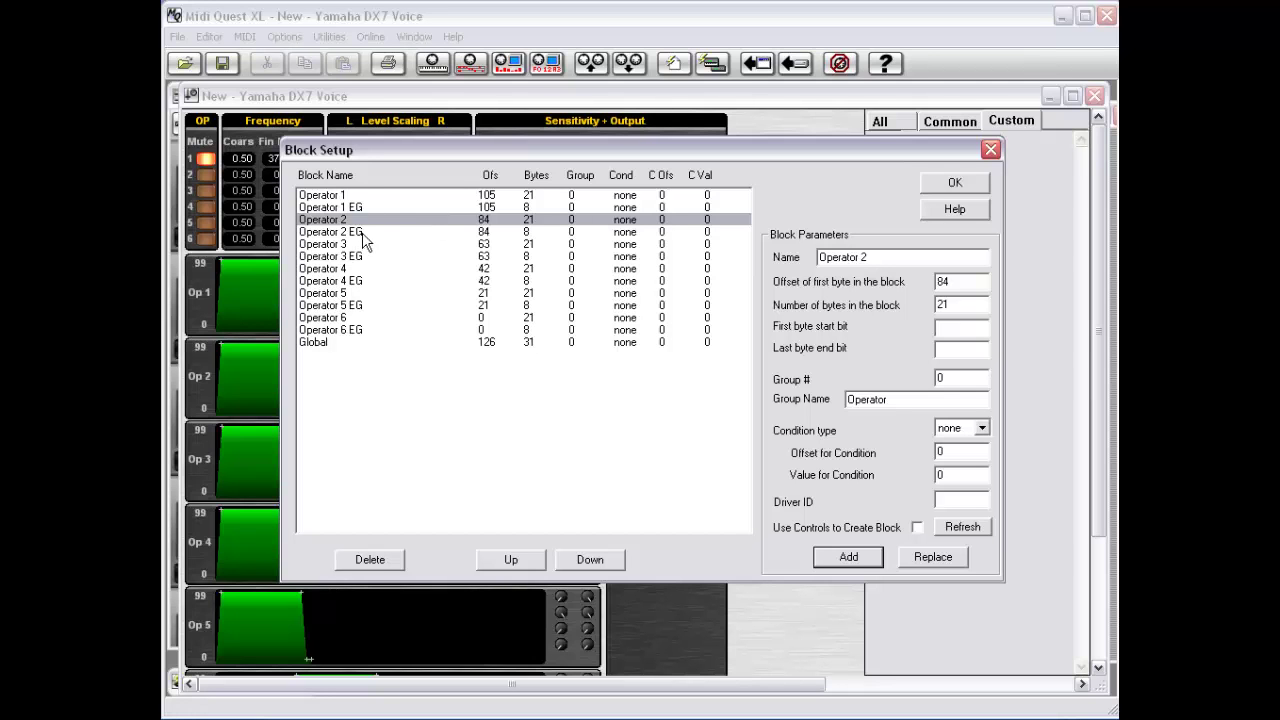
click(345, 208)
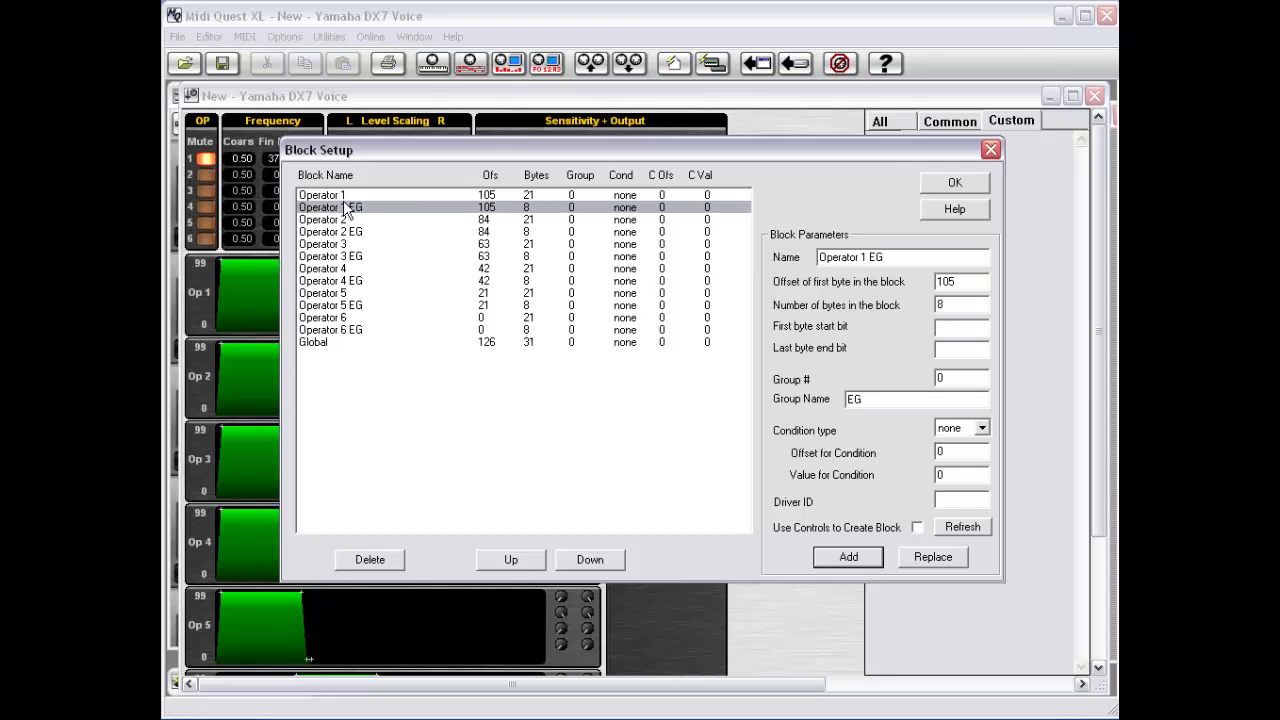
click(347, 194)
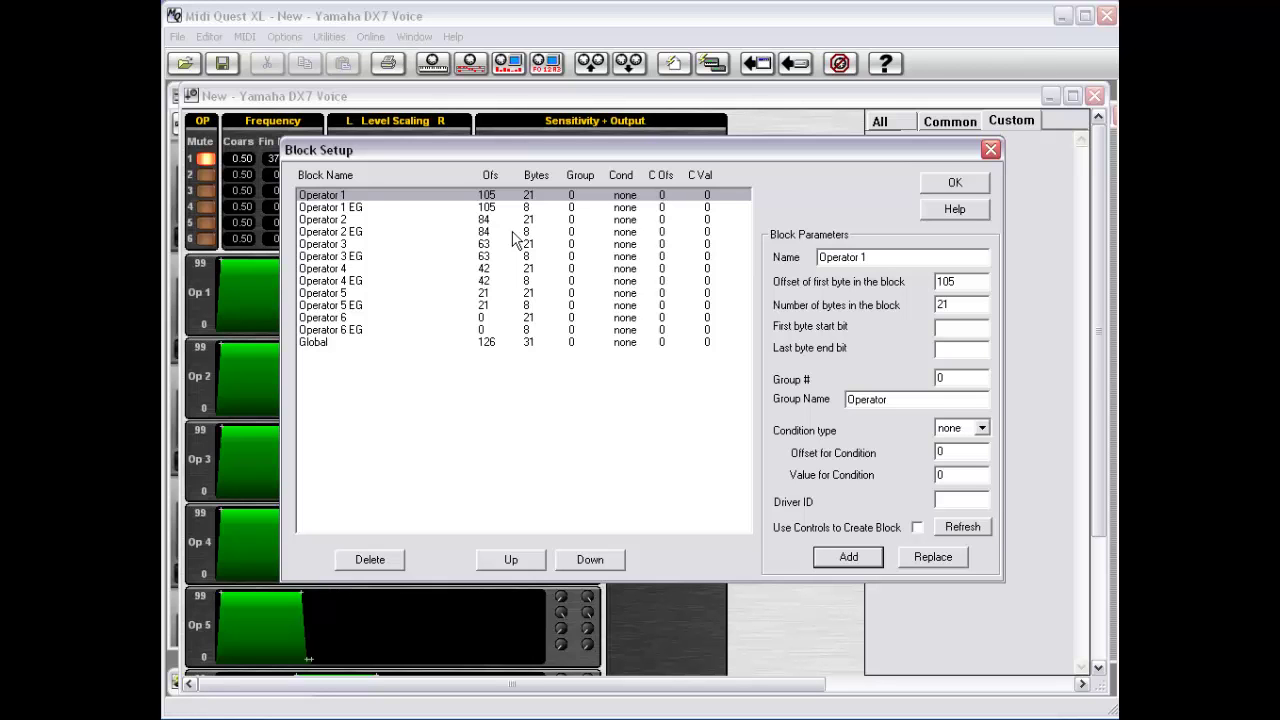
click(330, 220)
click(332, 197)
Examine the offsets and byte counts of the other operators' EG blocks, the Global block and Operator 1.
click(484, 330)
click(485, 308)
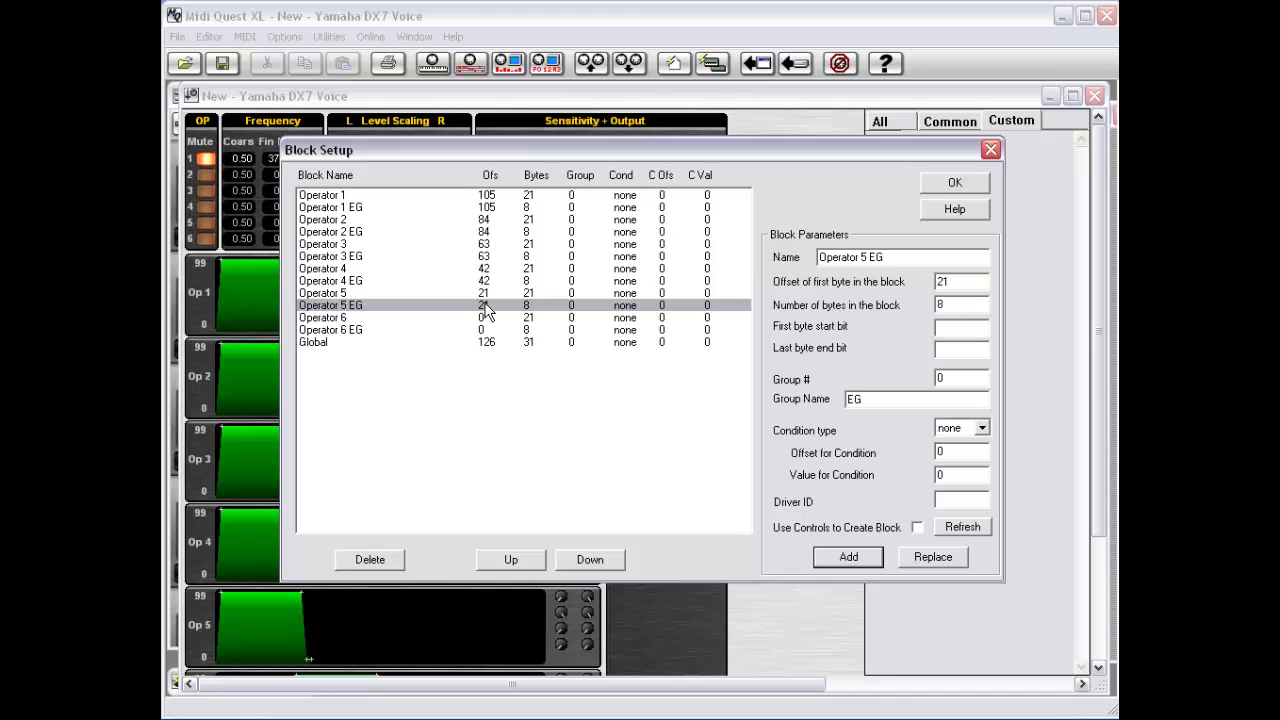
click(485, 283)
click(485, 257)
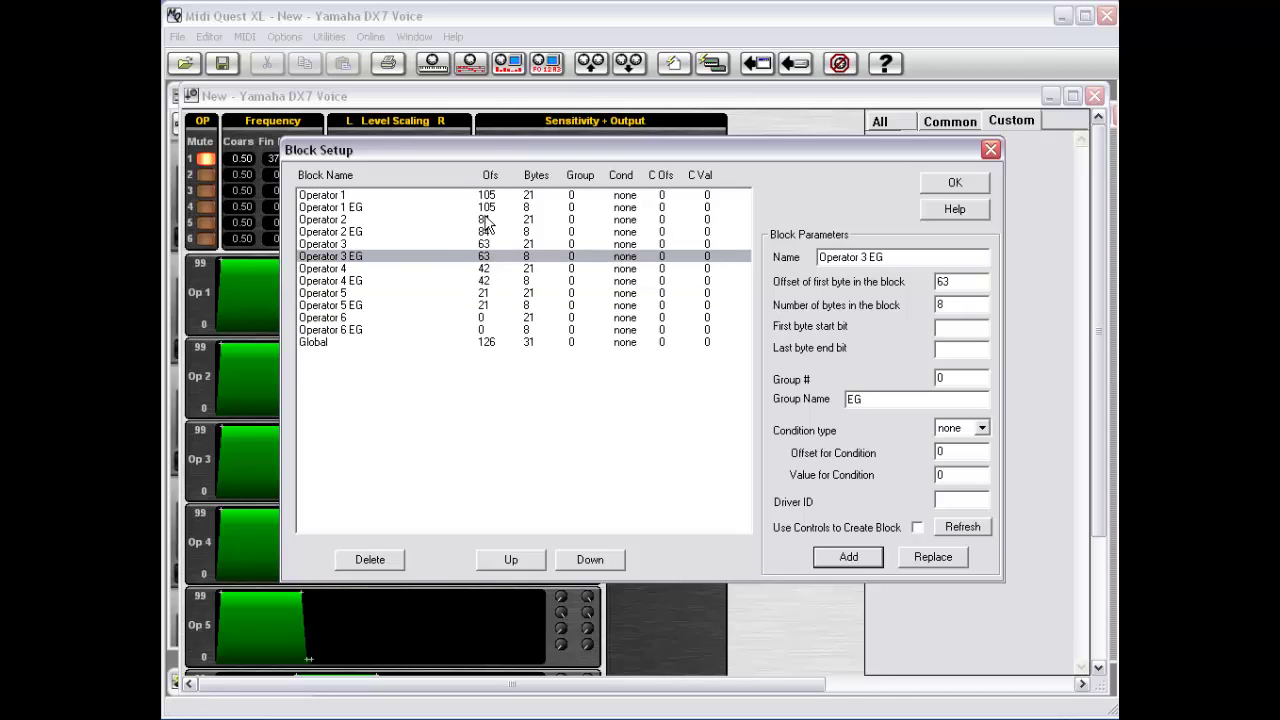
click(534, 196)
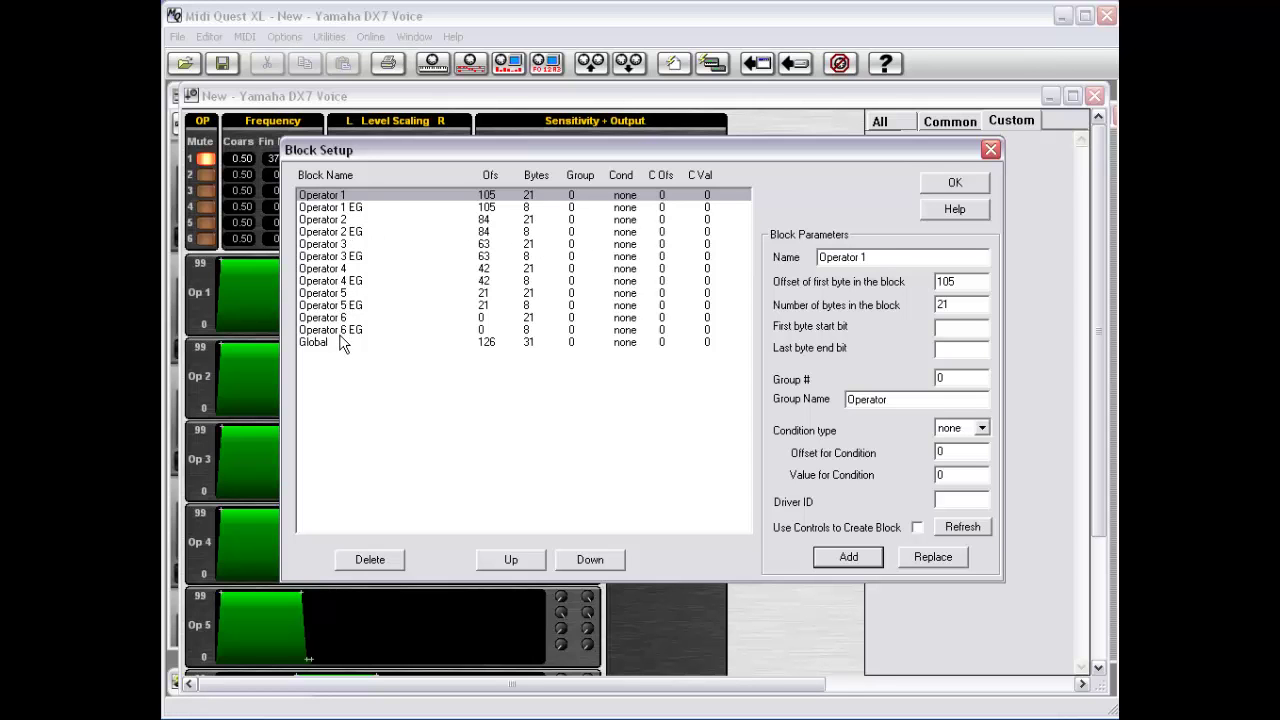
click(313, 343)
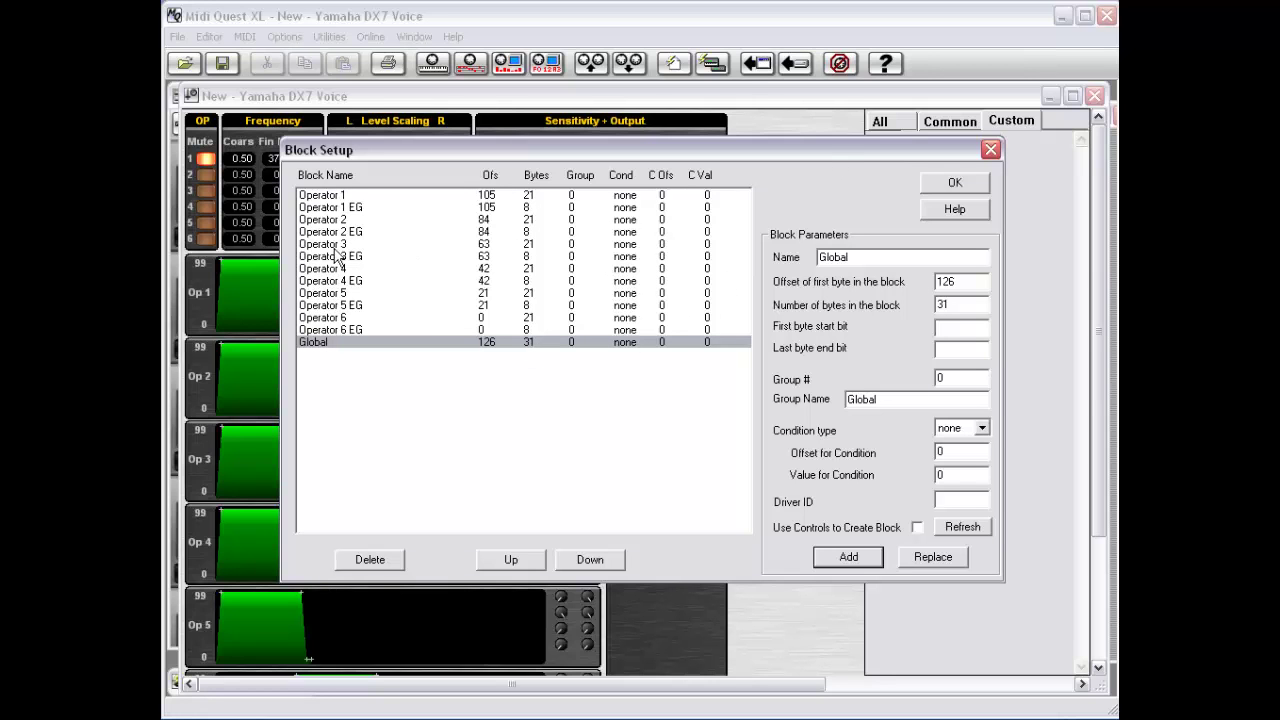
click(397, 197)
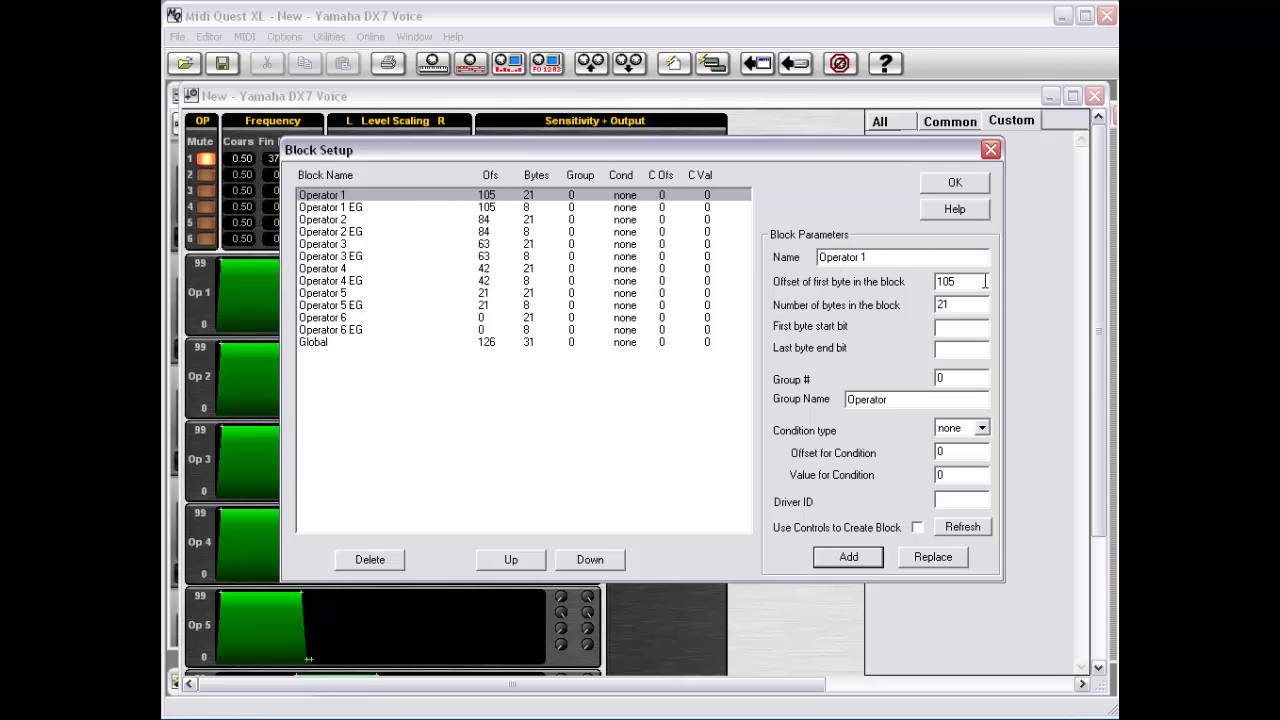
Add a duplicate of the Operator 1 block to the end of the block list and select it.
click(940, 561)
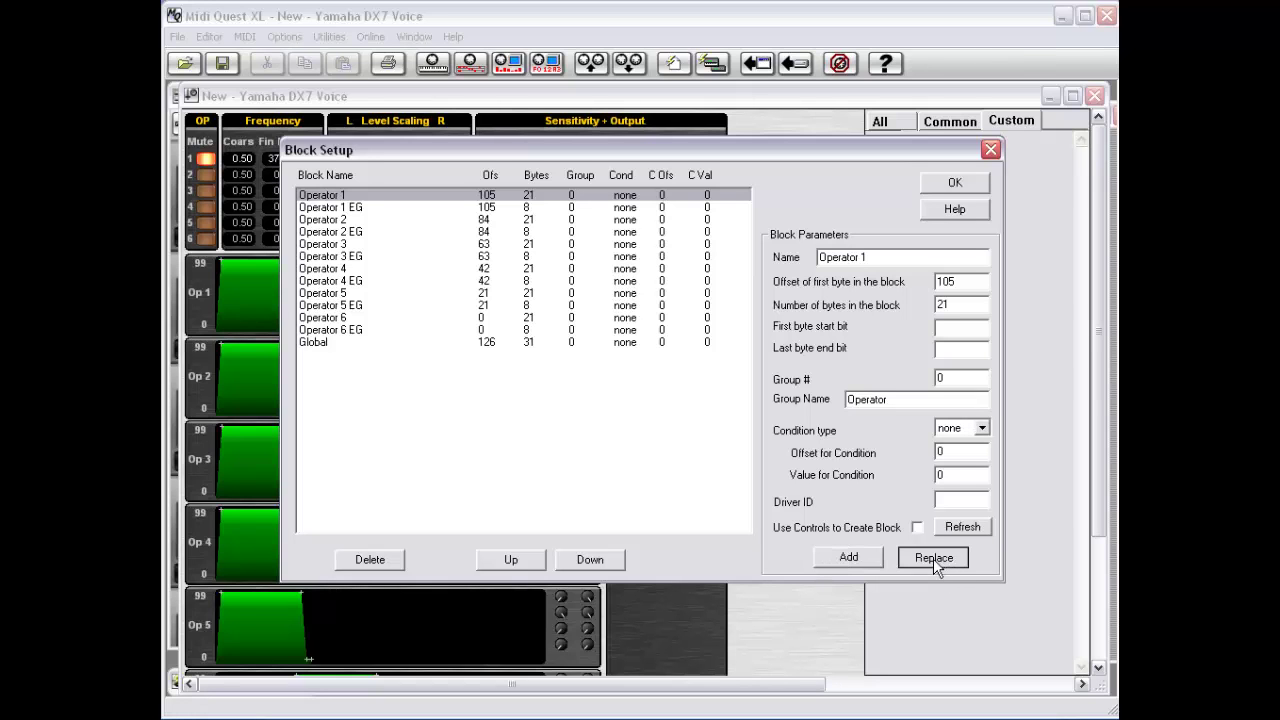
click(848, 562)
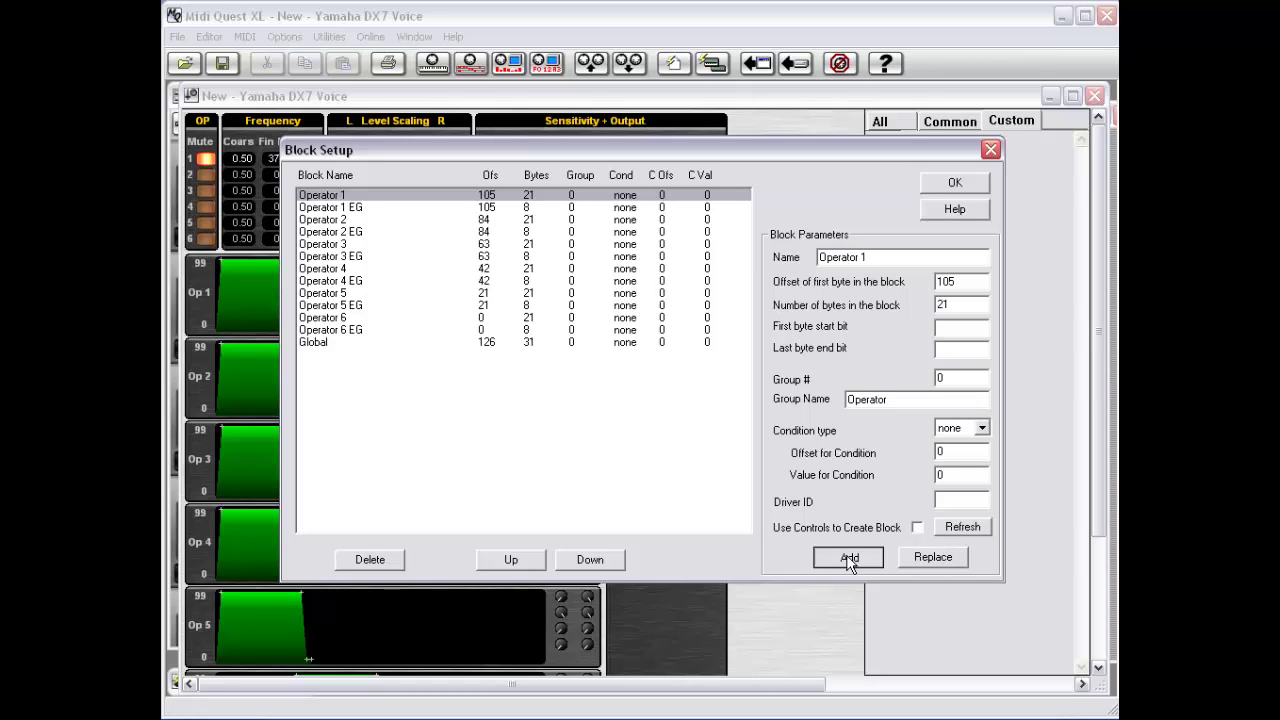
click(460, 354)
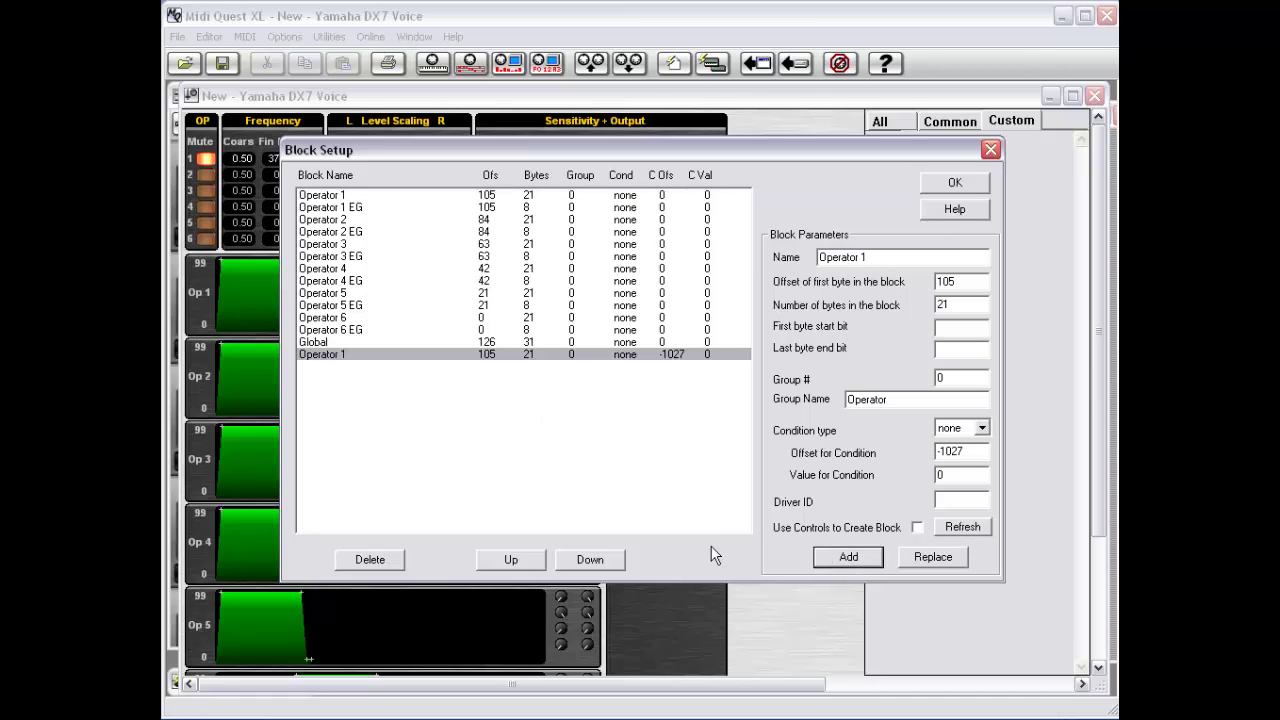
Move the duplicate Operator 1 block up and back down the list, and delete it.
click(571, 558)
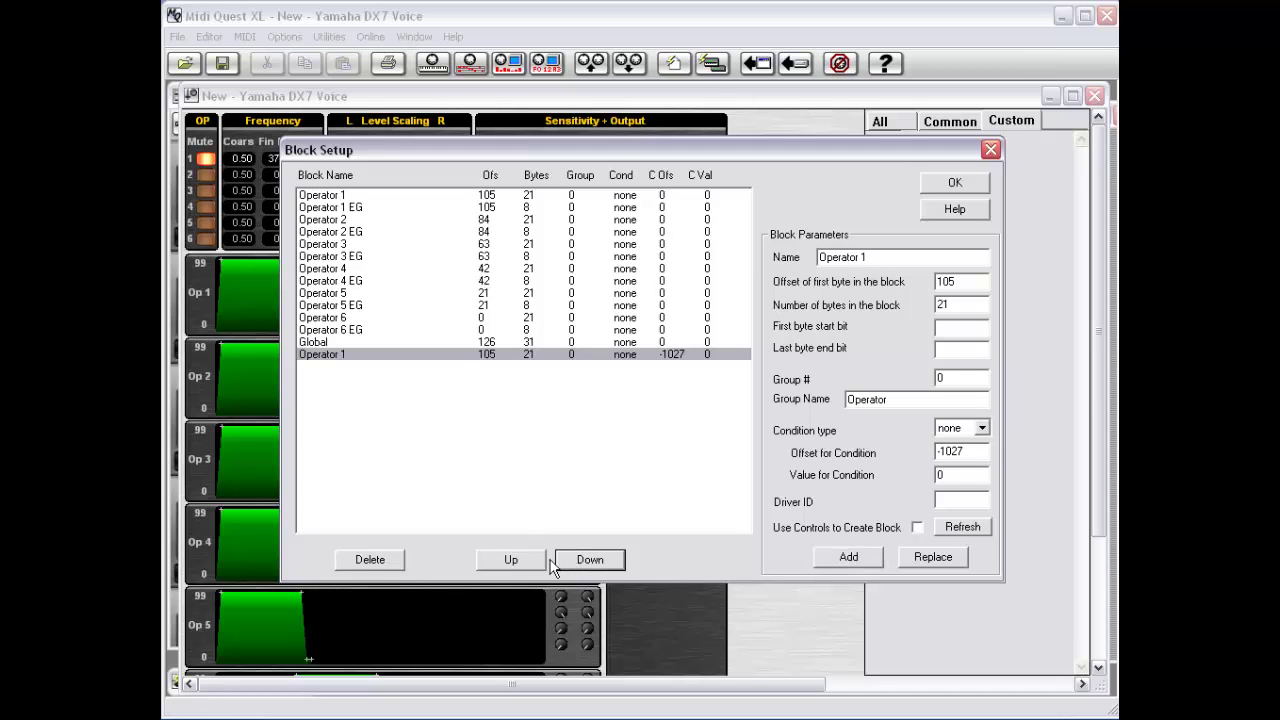
click(511, 559)
click(511, 559)
click(511, 559)
click(590, 562)
click(590, 562)
click(590, 562)
click(372, 560)
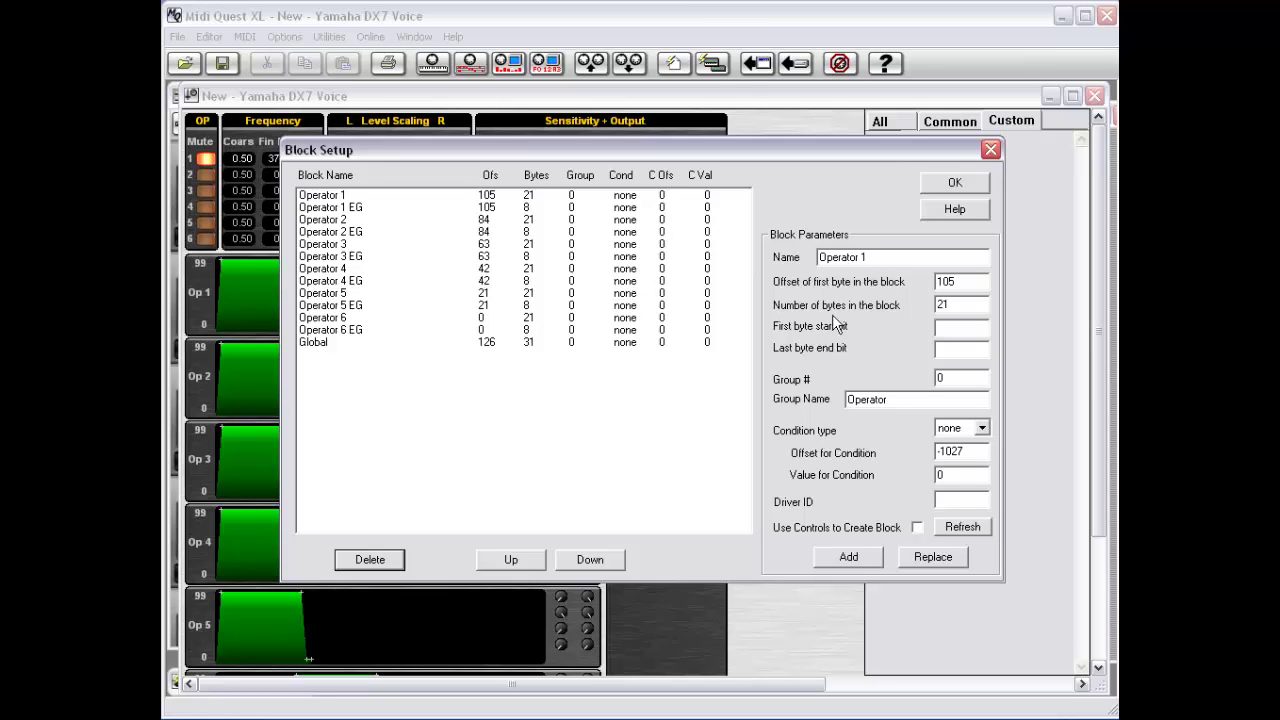
Try a first byte start bit of 4 and a last byte end bit of 6, and change the start bit to 0.
click(963, 331)
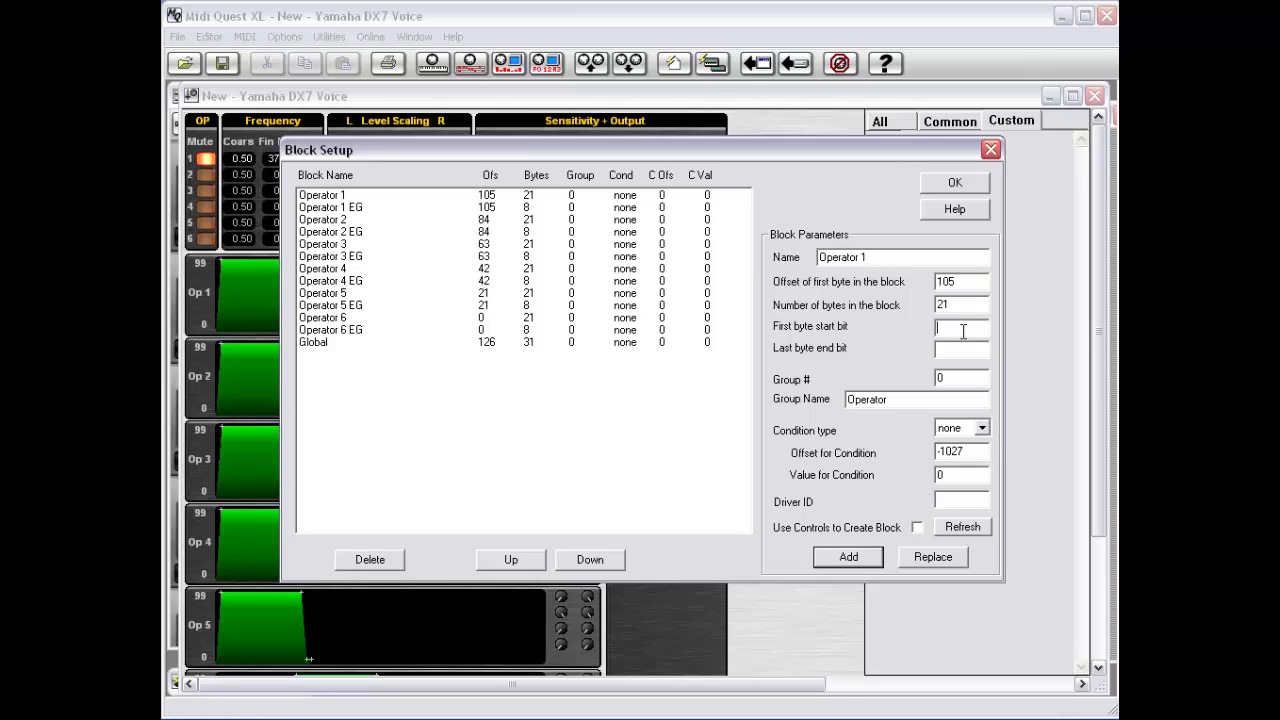
text(4)
click(953, 349)
text(6)
text(0)
drag(958, 327, 876, 327)
text(0)
Change the group number to 1 for the Operator 4, Operator 5 and Operator 6 blocks, replacing each entry.
click(349, 270)
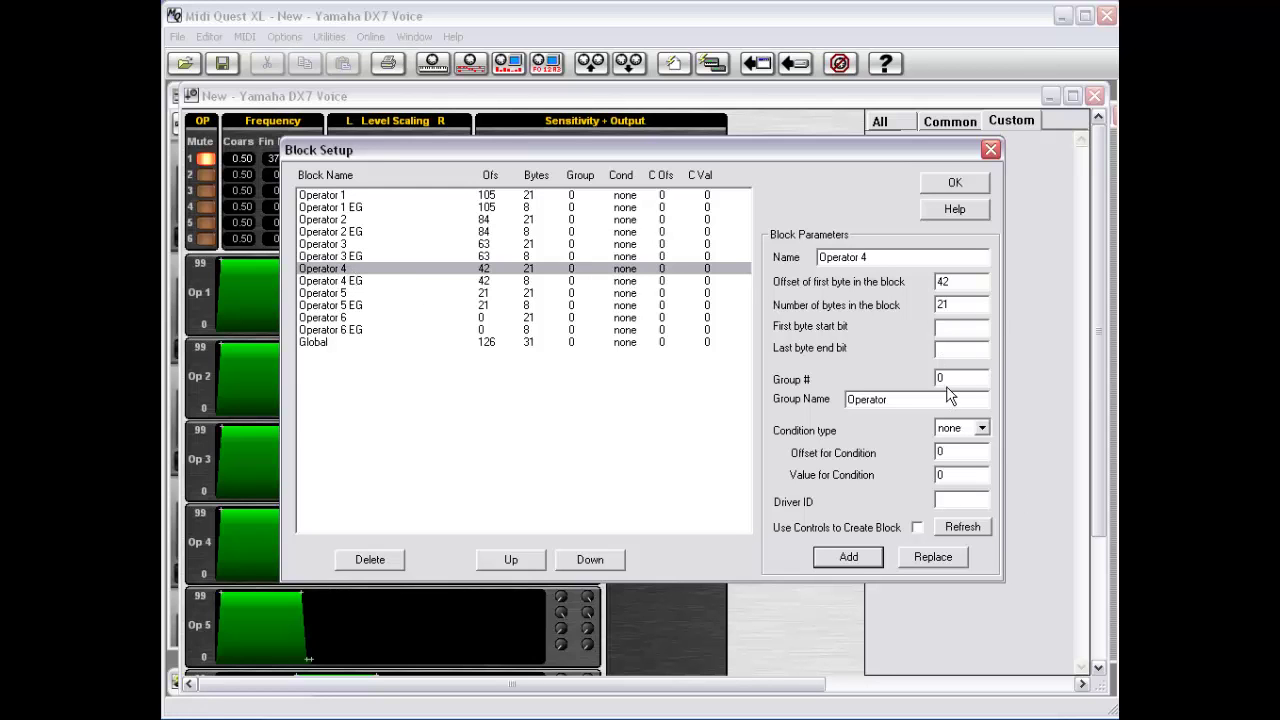
text(1)
click(931, 557)
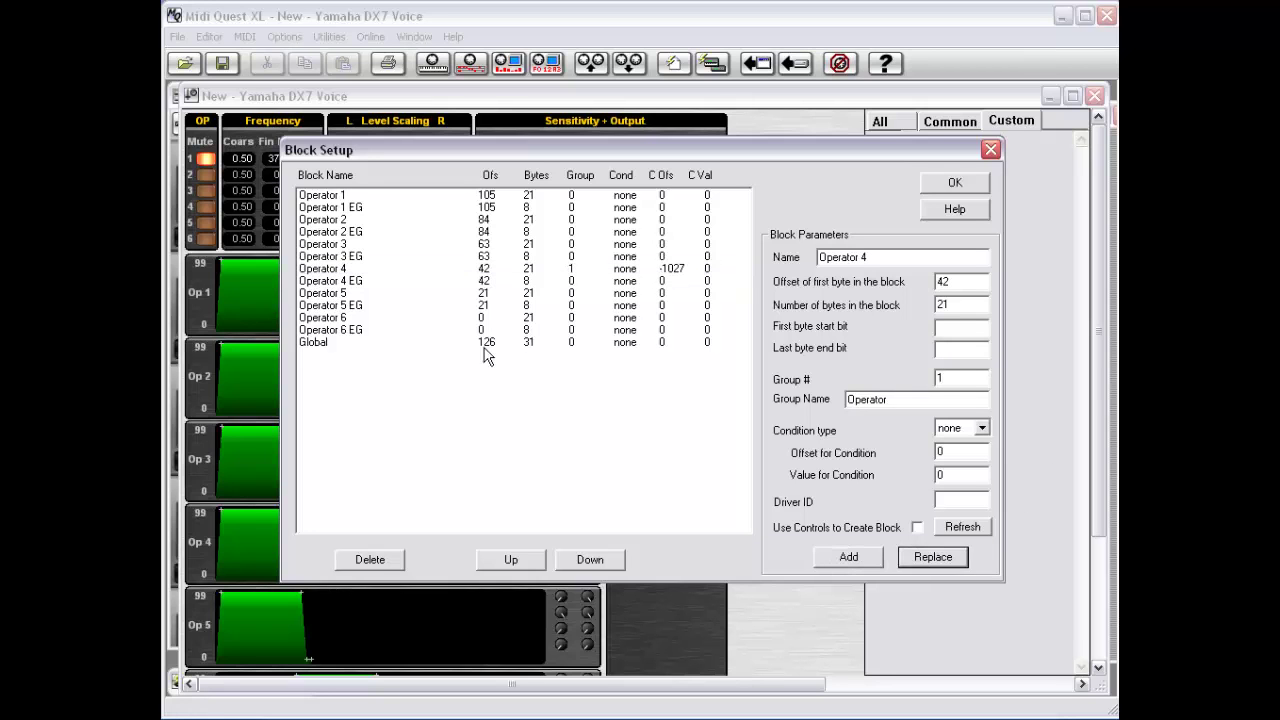
click(413, 293)
double_click(962, 378)
text(1)
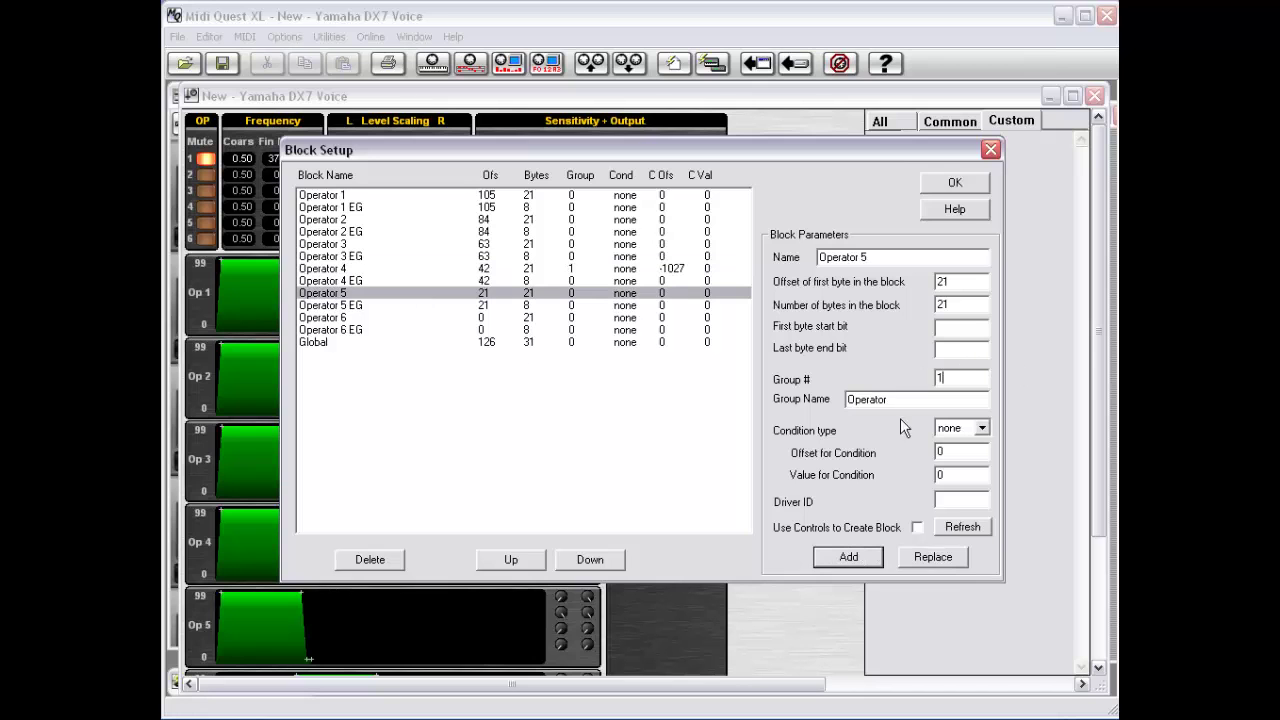
click(932, 557)
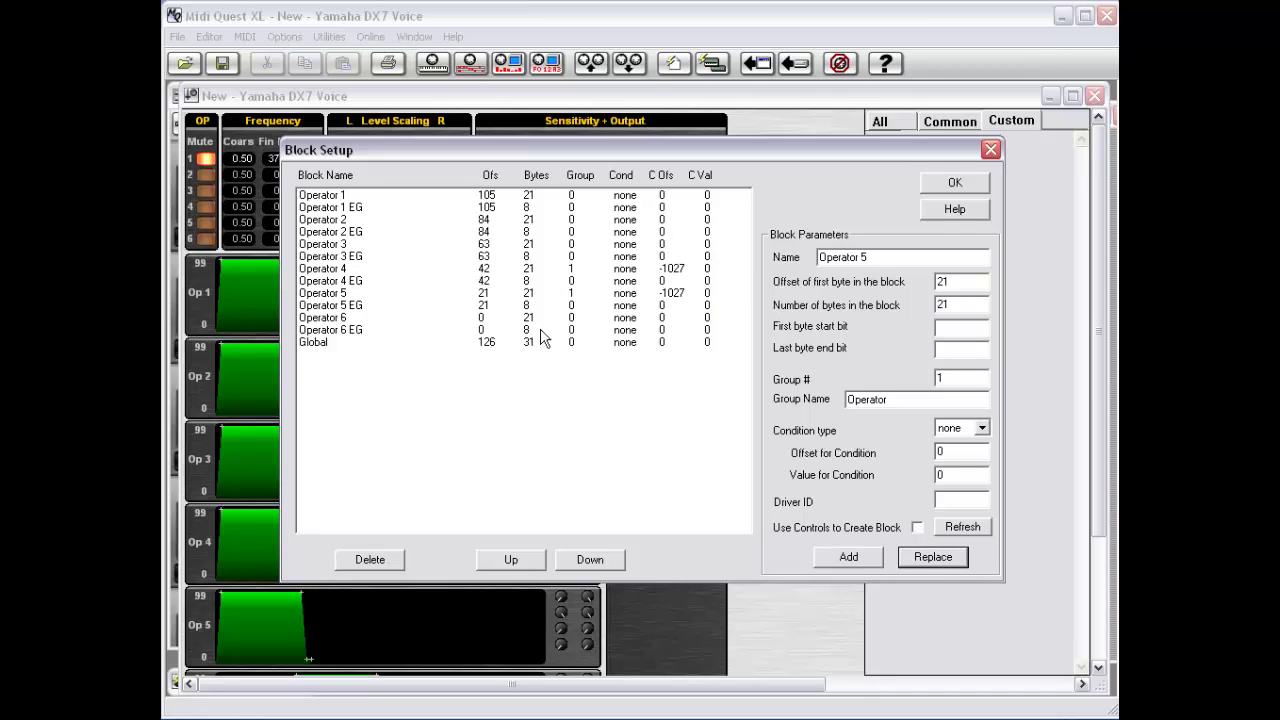
click(566, 317)
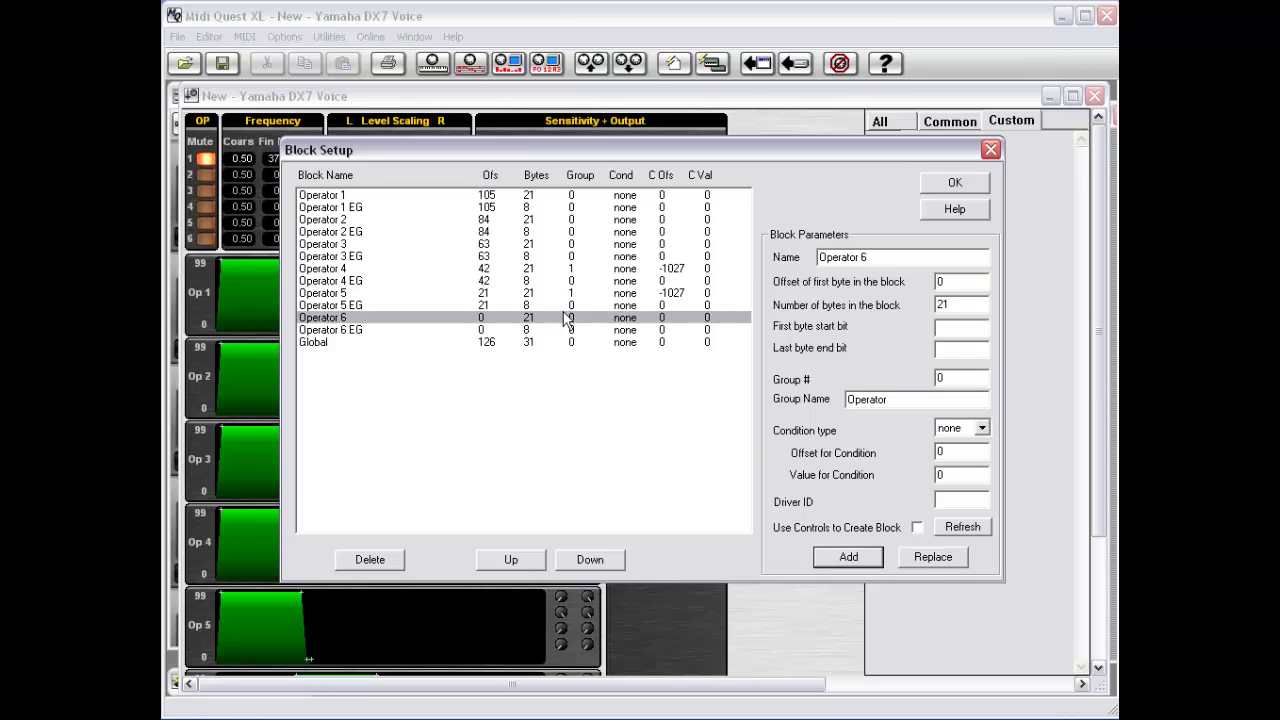
double_click(954, 377)
text(1)
click(932, 557)
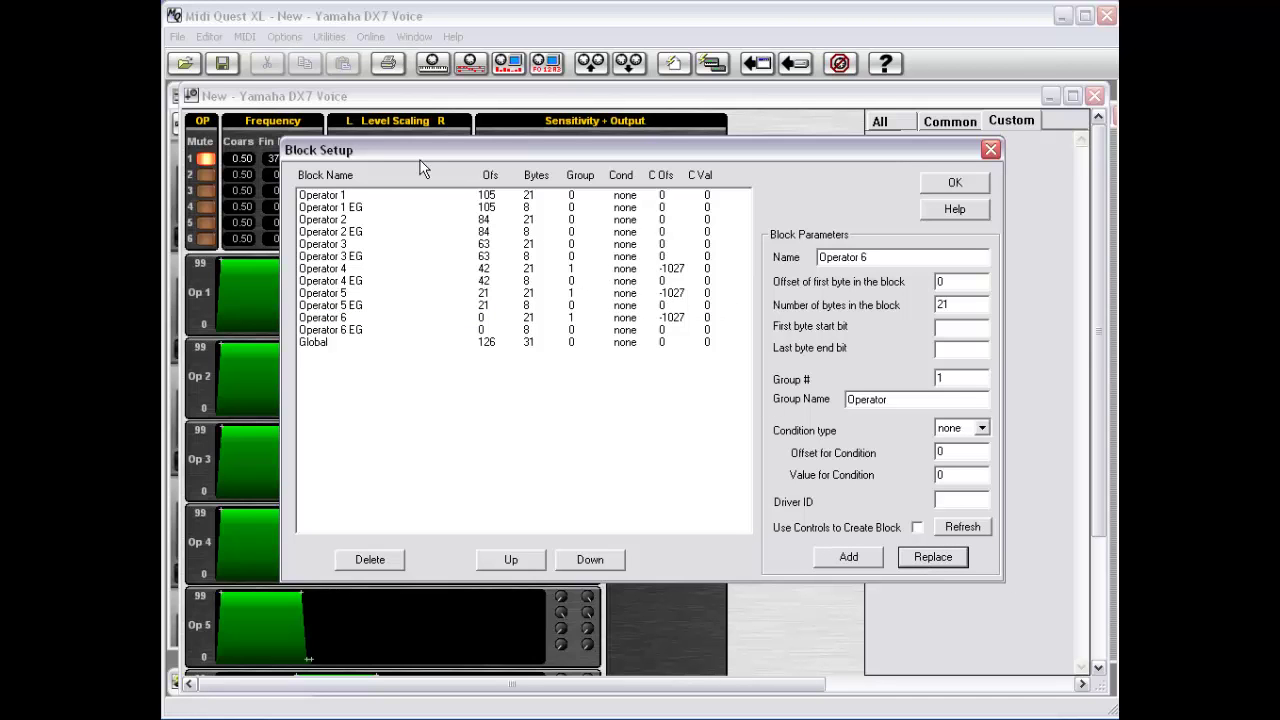
Check the Operator 1 block's group and restore the Operator 4 block's group number to 0.
click(336, 197)
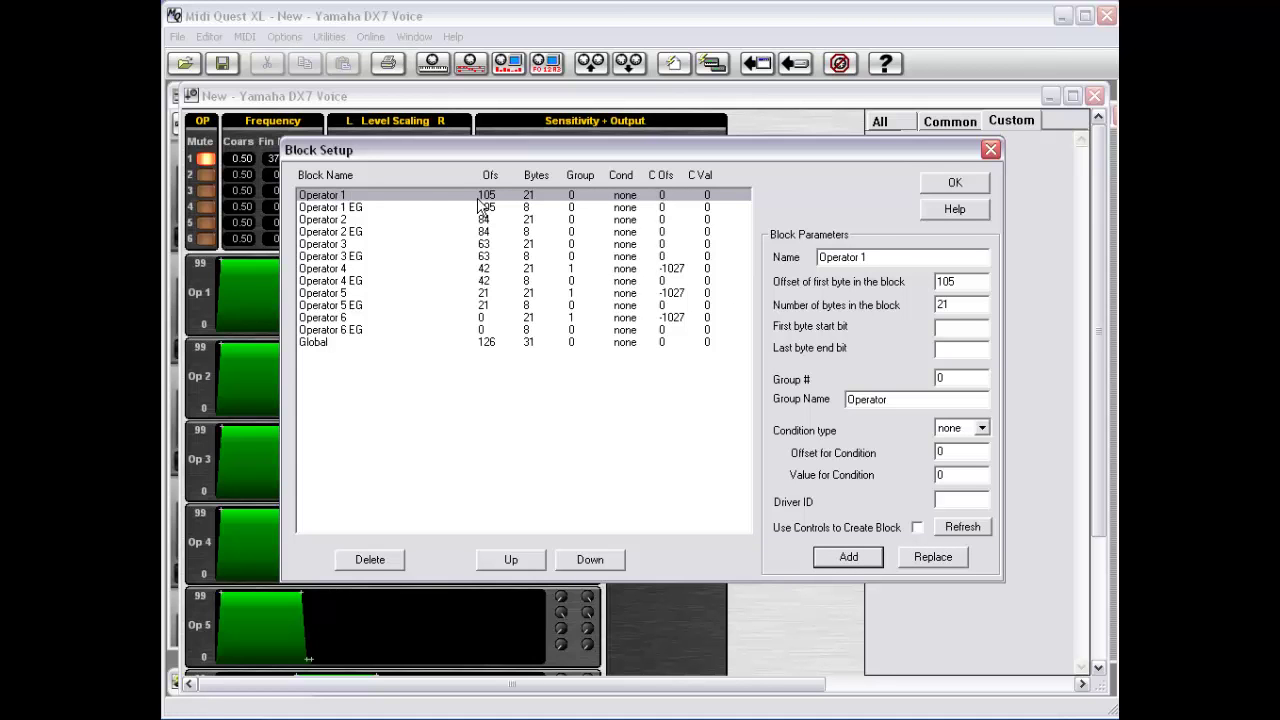
click(355, 272)
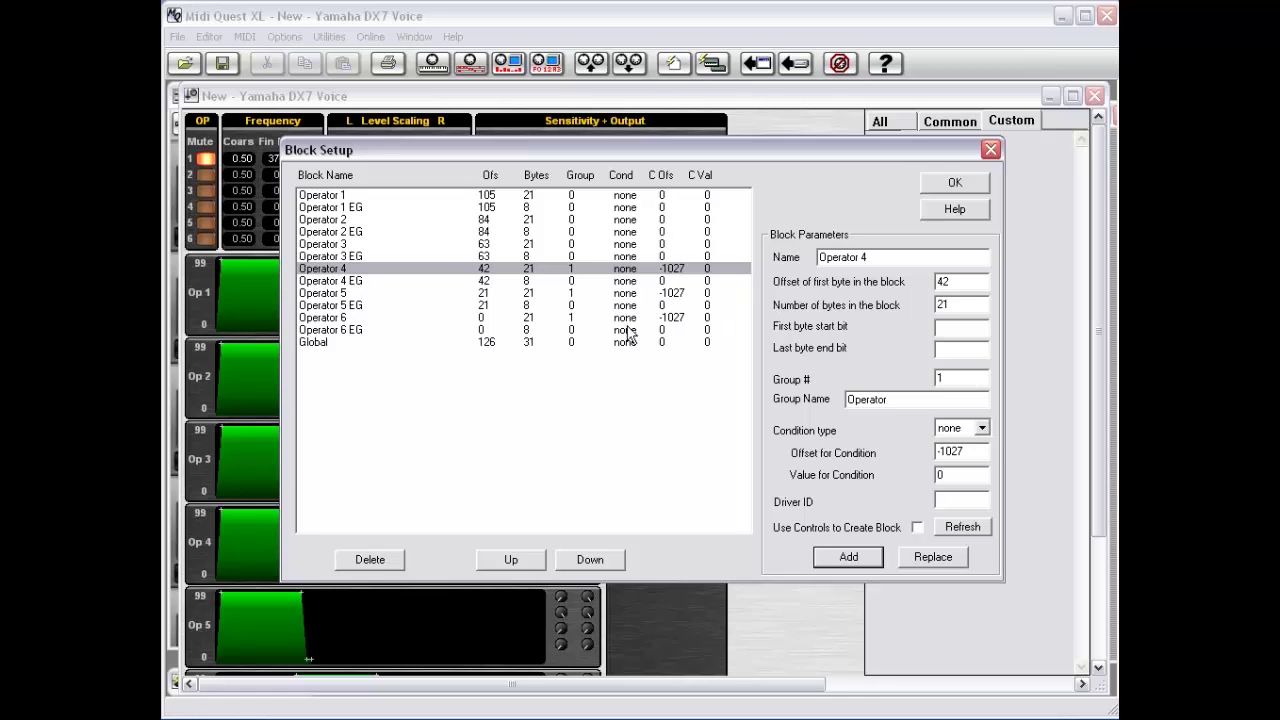
drag(956, 377, 908, 374)
text(0)
click(944, 559)
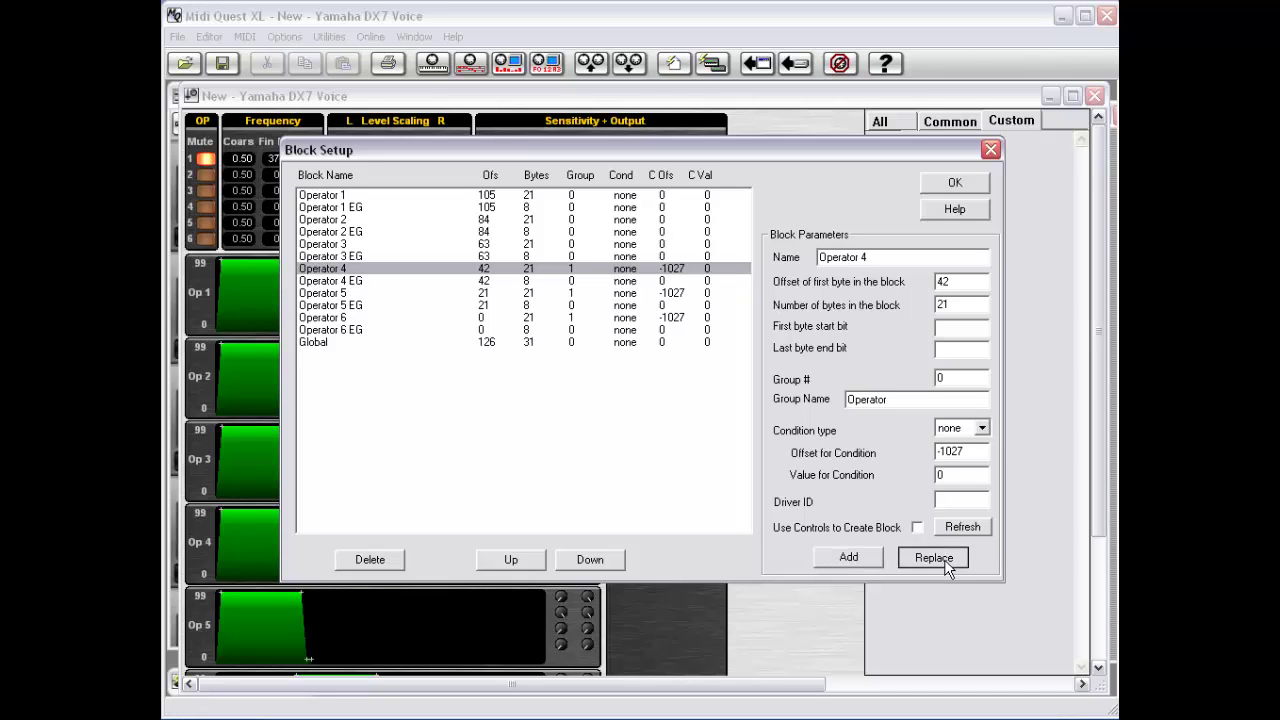
click(944, 559)
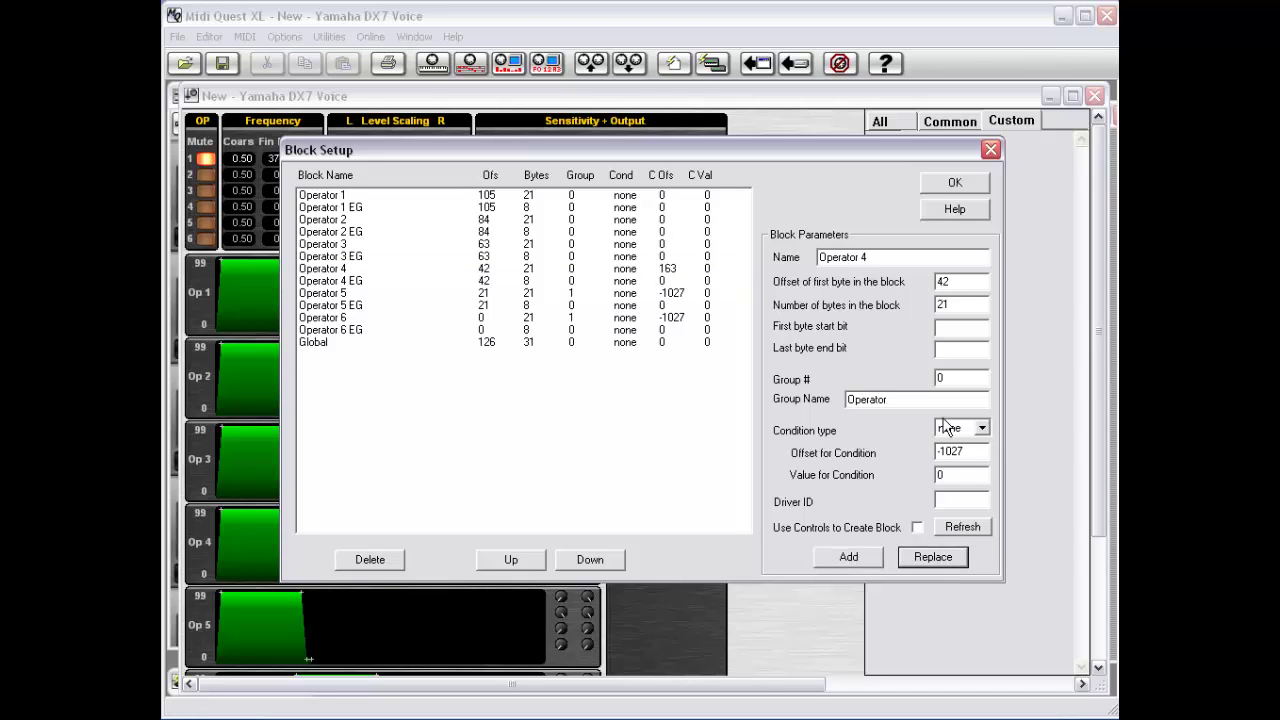
Restore group number 0 for the Operator 5 and Operator 6 blocks, replacing each entry.
click(934, 371)
click(660, 296)
double_click(937, 377)
text(0)
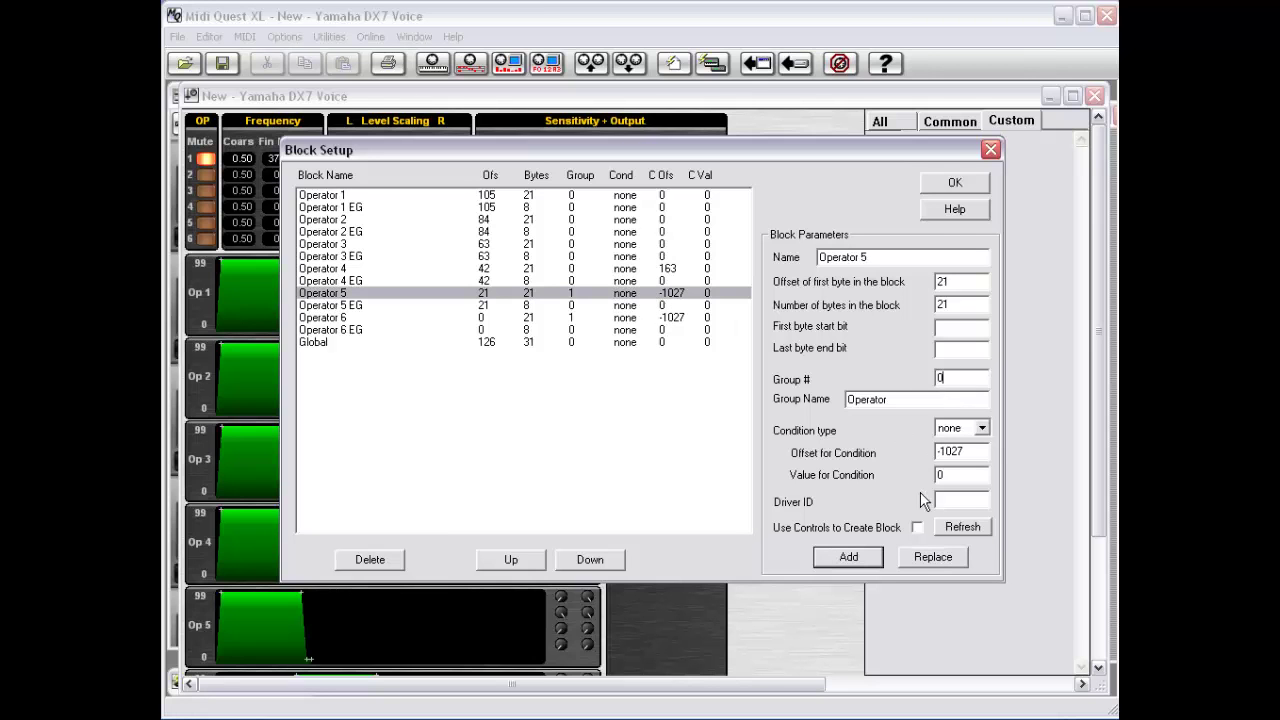
click(937, 560)
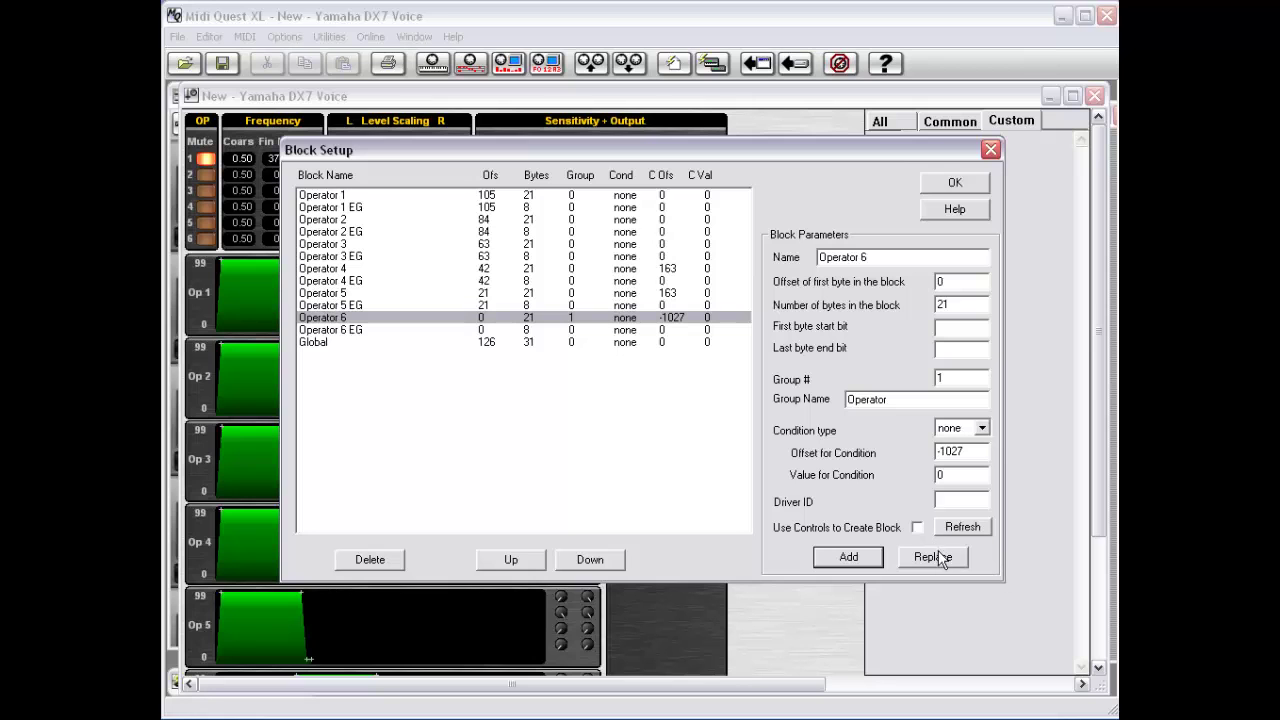
double_click(937, 377)
text(0)
click(934, 560)
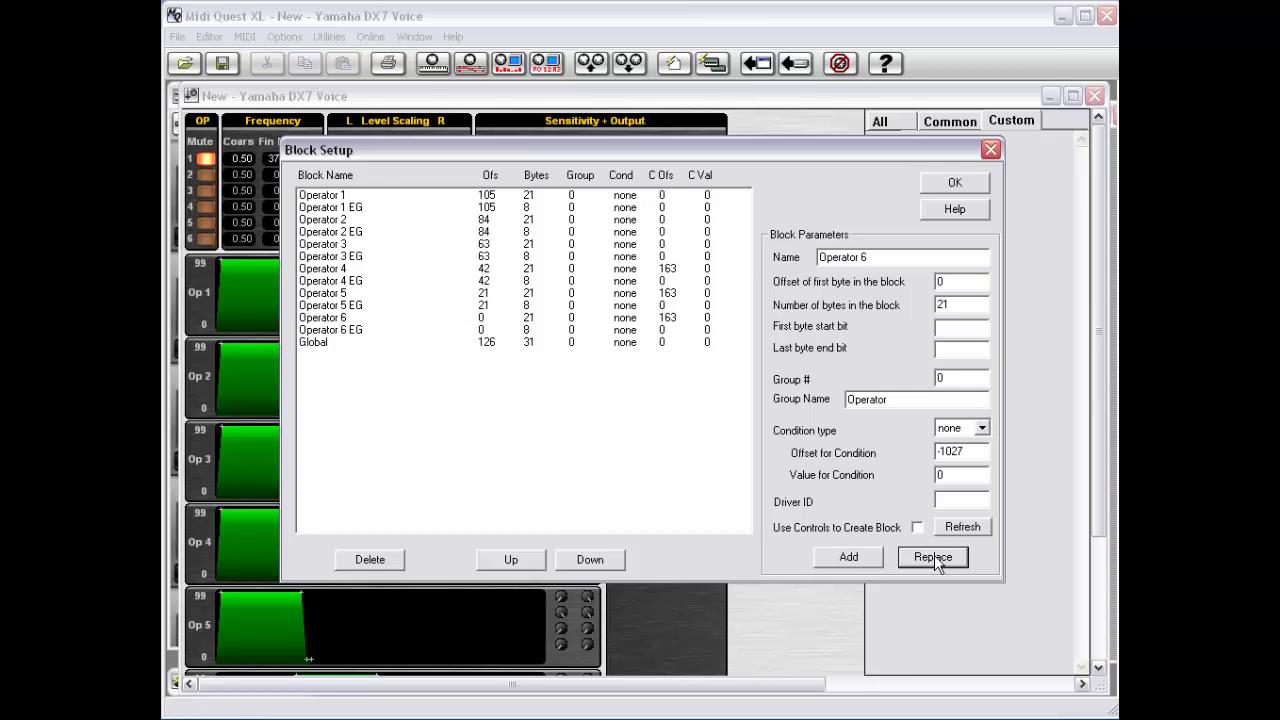
Examine the group names of the Operator 4 block and of every block from Operator 1 through Global.
click(660, 272)
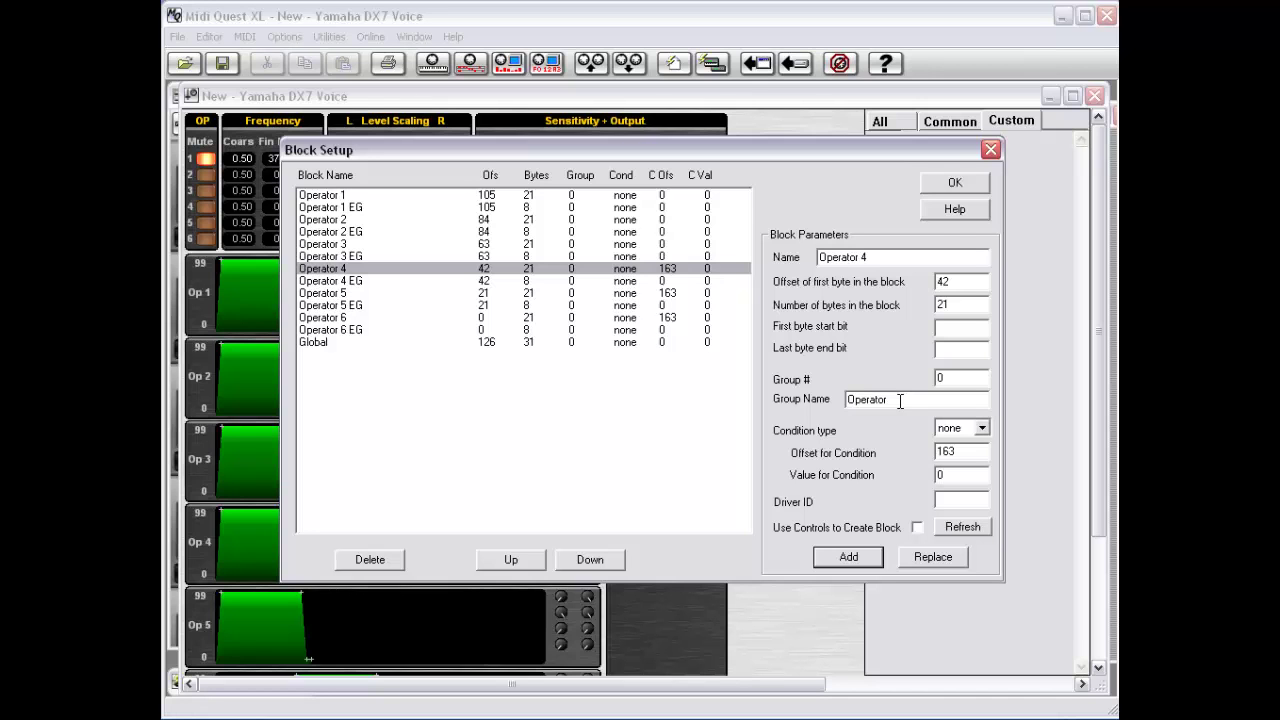
click(676, 198)
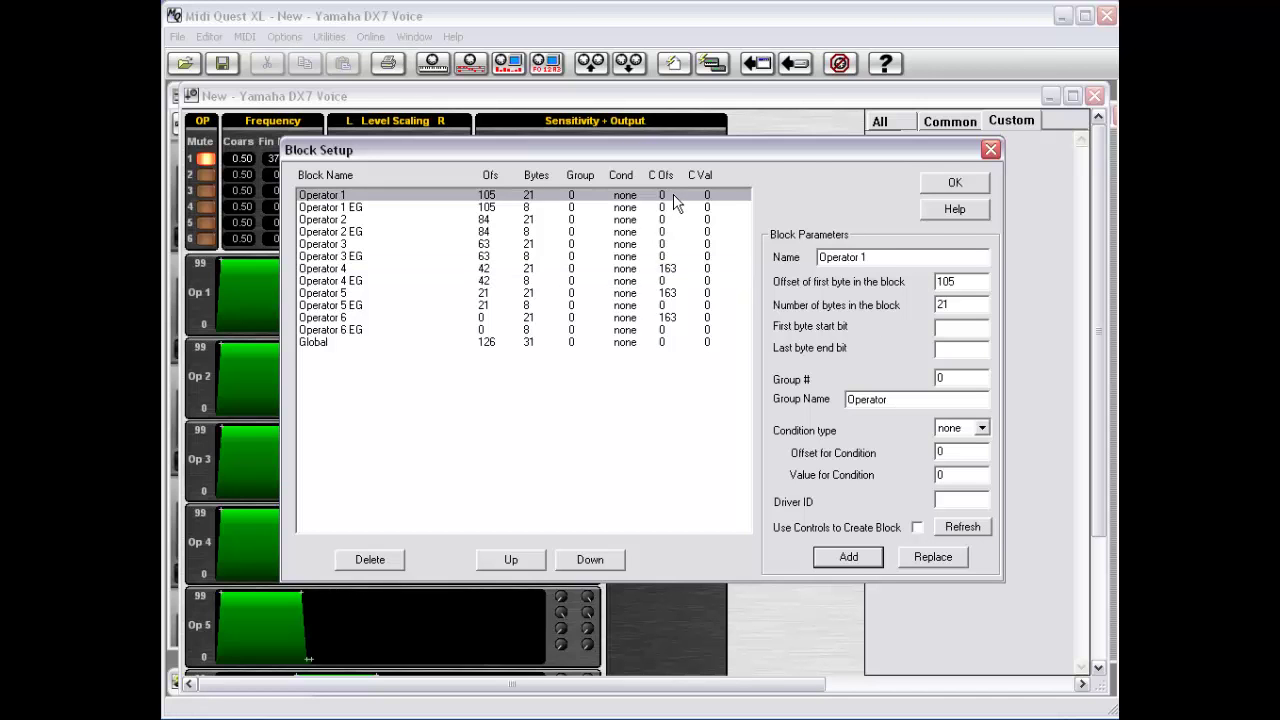
key(Down)
key(Down)
key(Down)
key(Down)
key(Down)
key(Down)
key(Down)
key(Down)
key(Down)
key(Down)
key(Down)
key(Down)
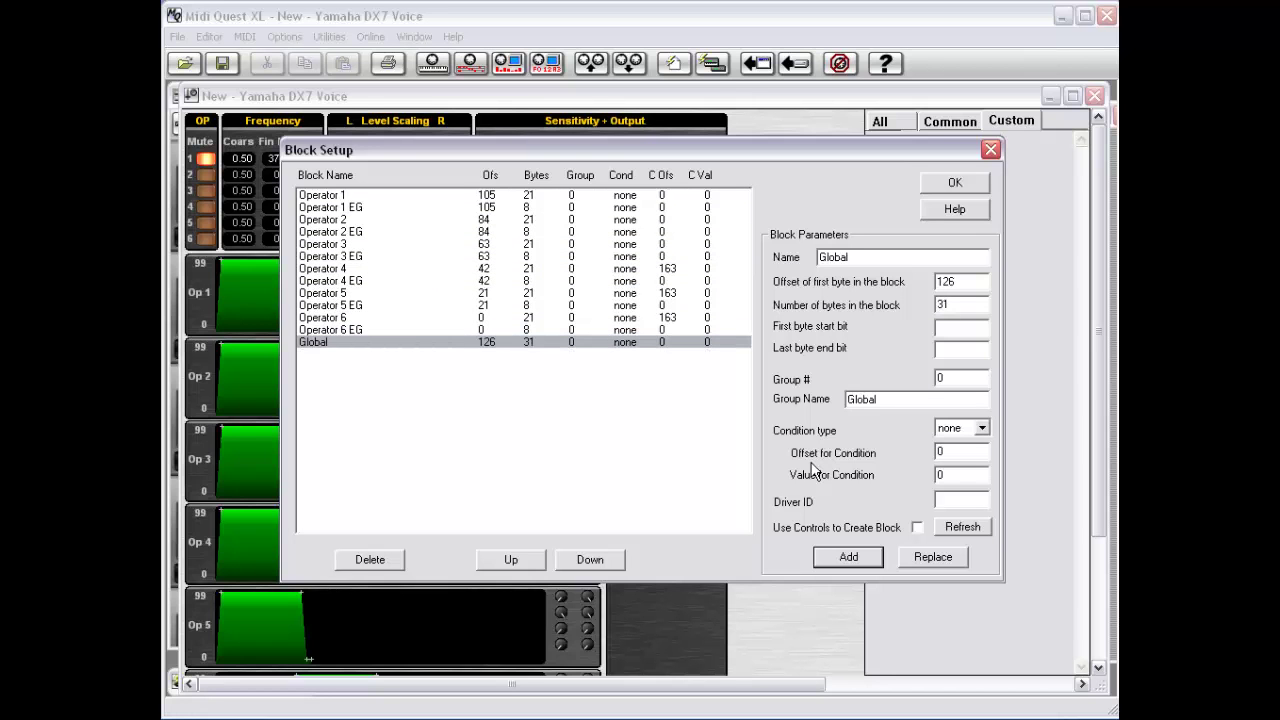
Compare the group names of the Global, Operator 6 EG, Operator 6 and Operator 5 EG blocks.
key(Up)
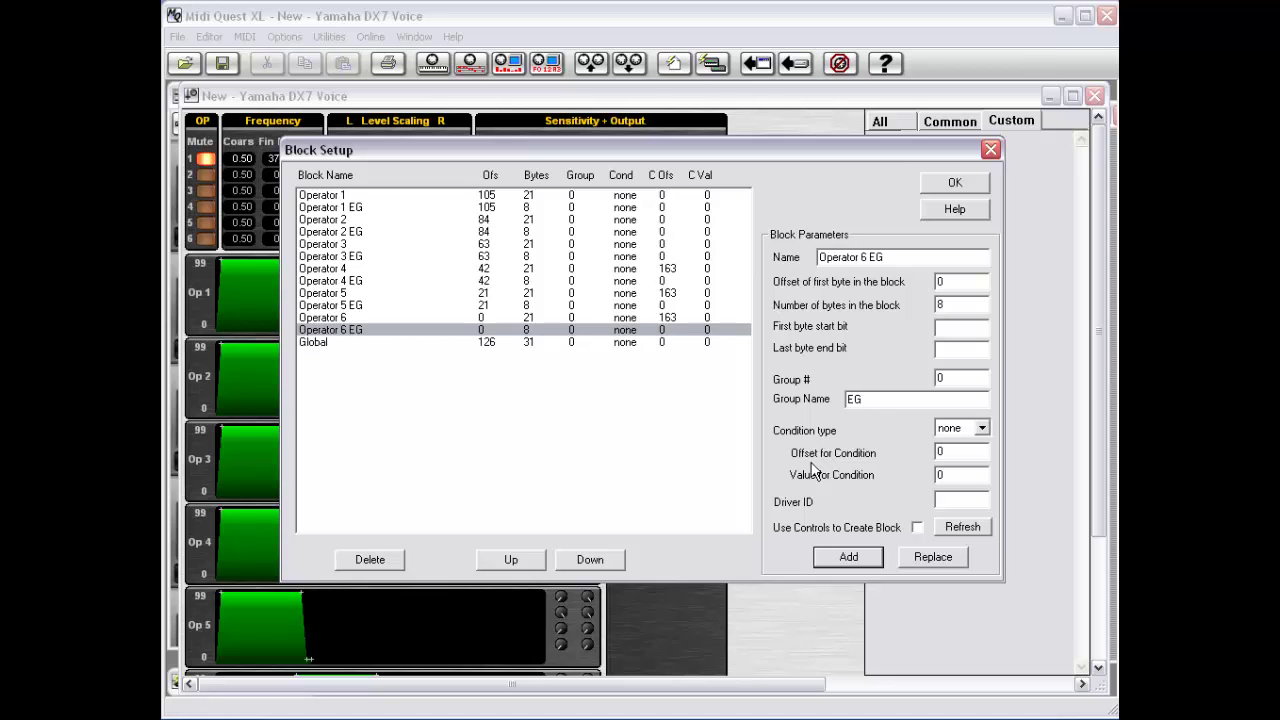
key(Up)
key(Up)
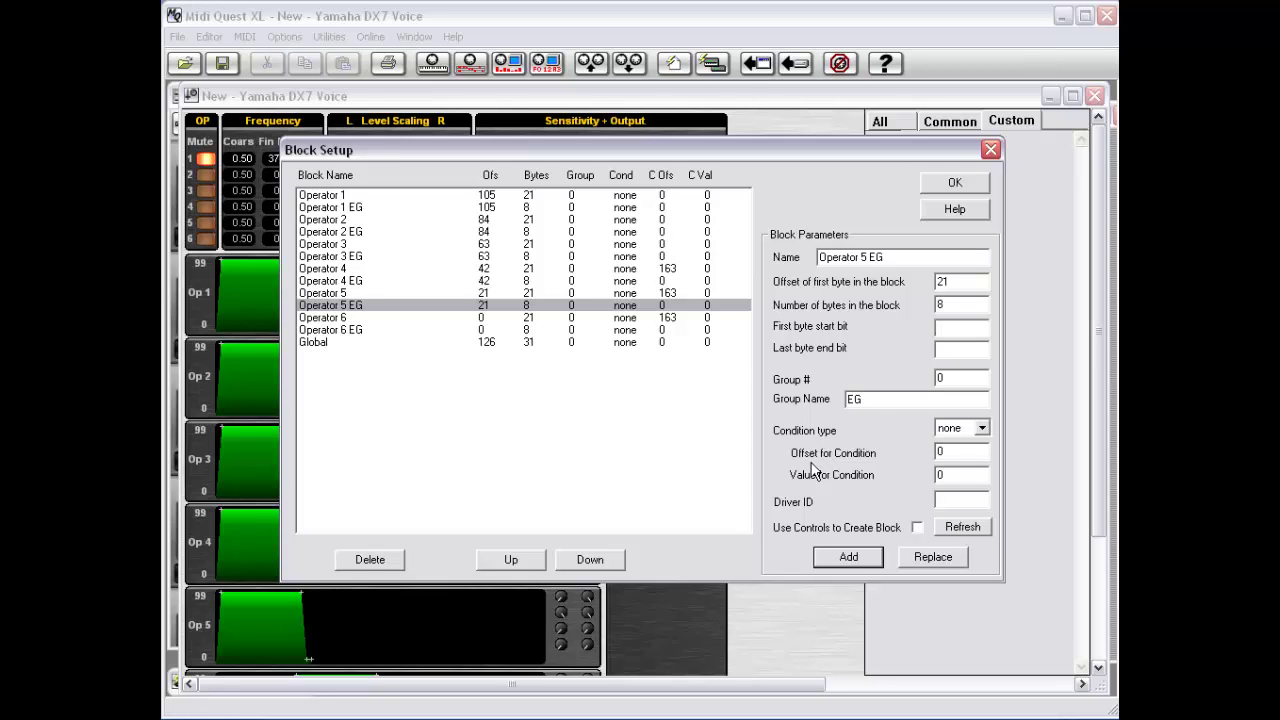
key(Down)
key(Down)
key(Down)
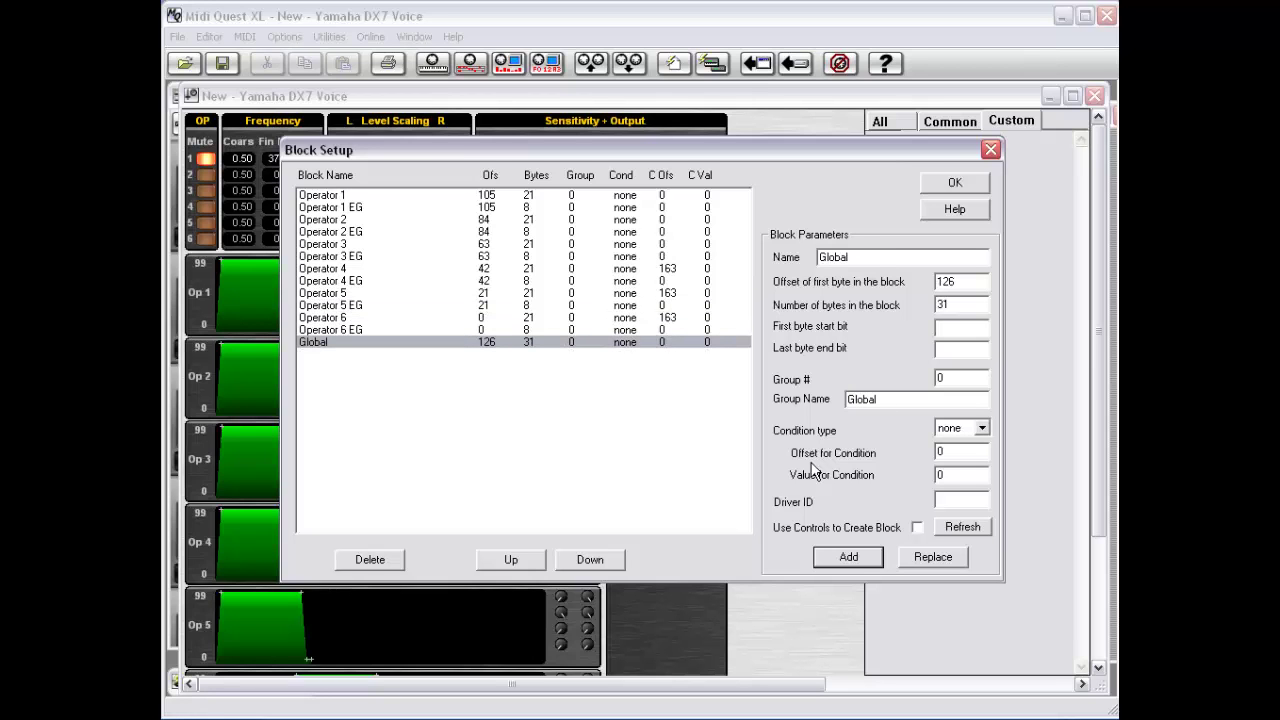
key(Up)
key(Up)
key(Up)
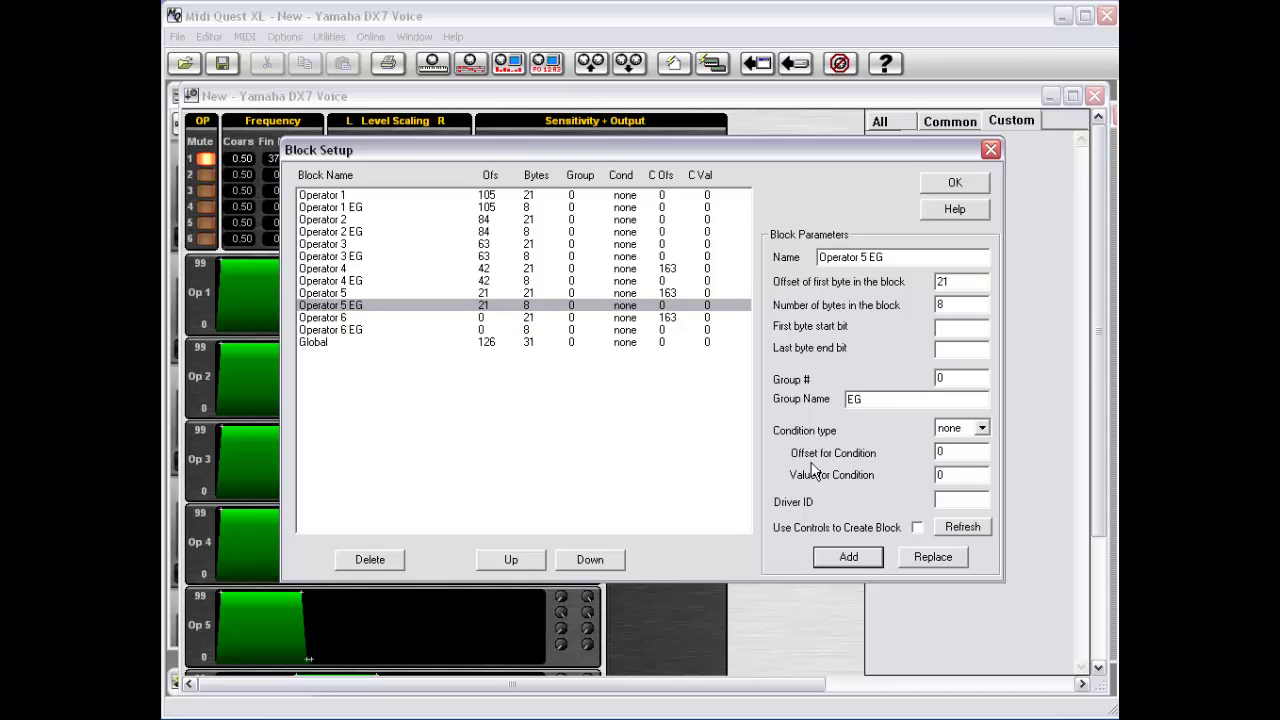
key(Down)
key(Down)
Review the group names of the remaining Operator and EG blocks back towards the start of the list.
key(Up)
key(Up)
key(Up)
key(Up)
key(Up)
key(Up)
key(Up)
key(Up)
key(Up)
key(Up)
key(Up)
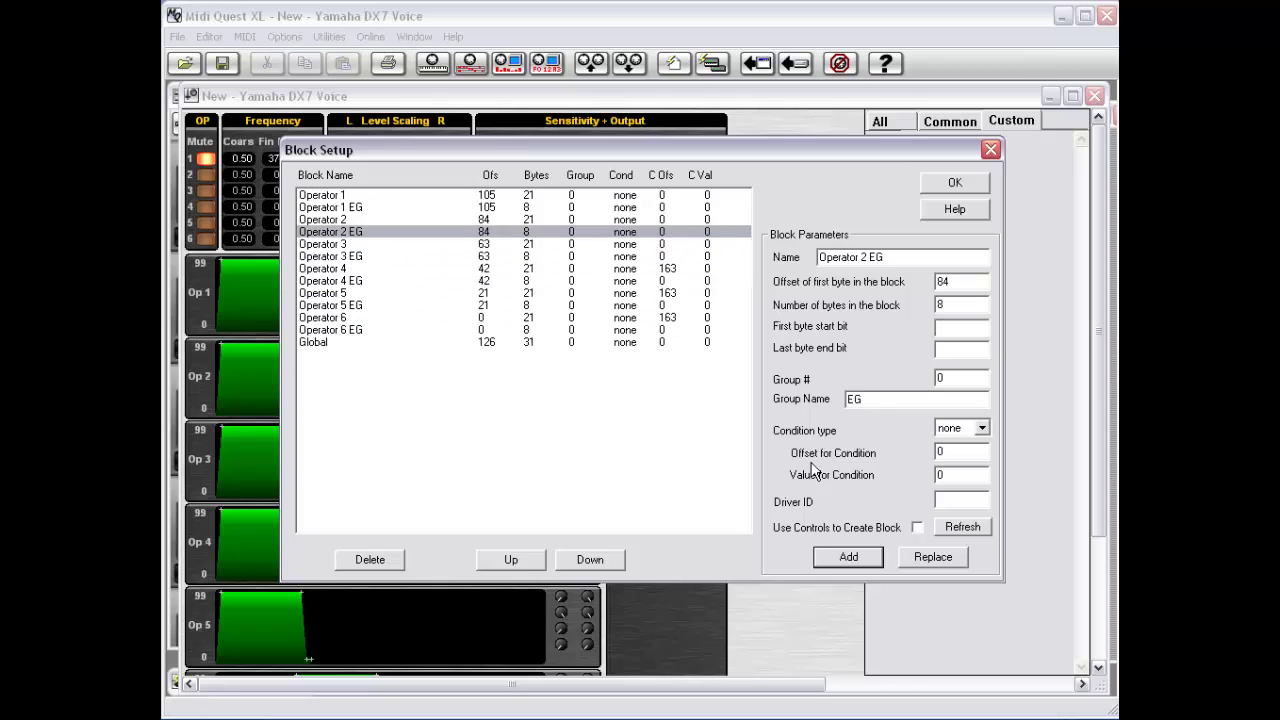
key(Down)
key(Down)
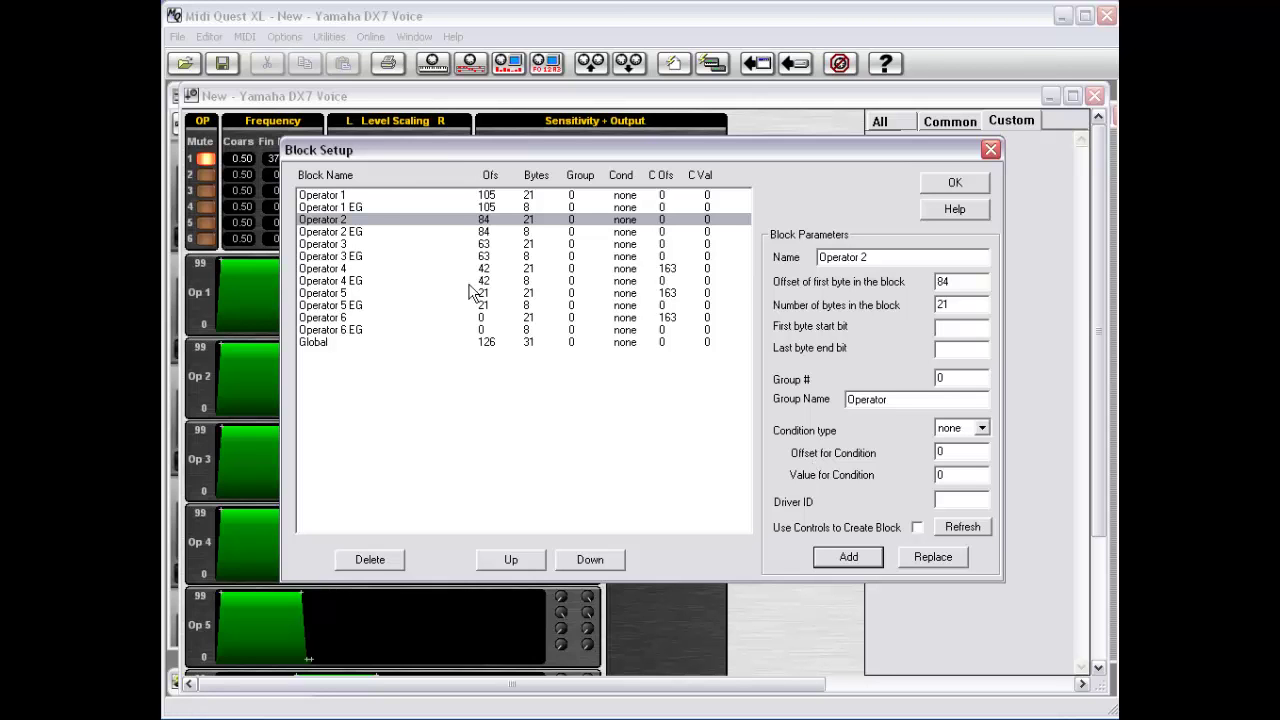
Set the Operator 1 block's condition type to == with a condition offset of 15 and a condition value of 4.
click(377, 198)
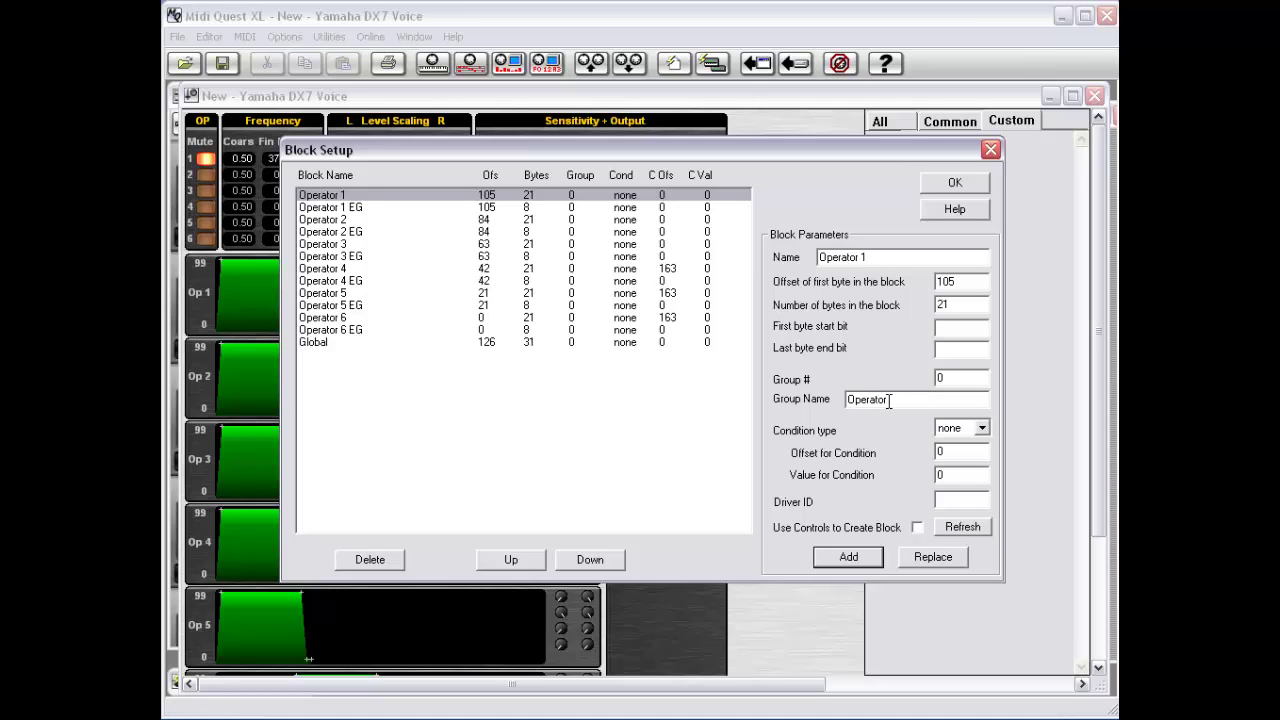
click(954, 432)
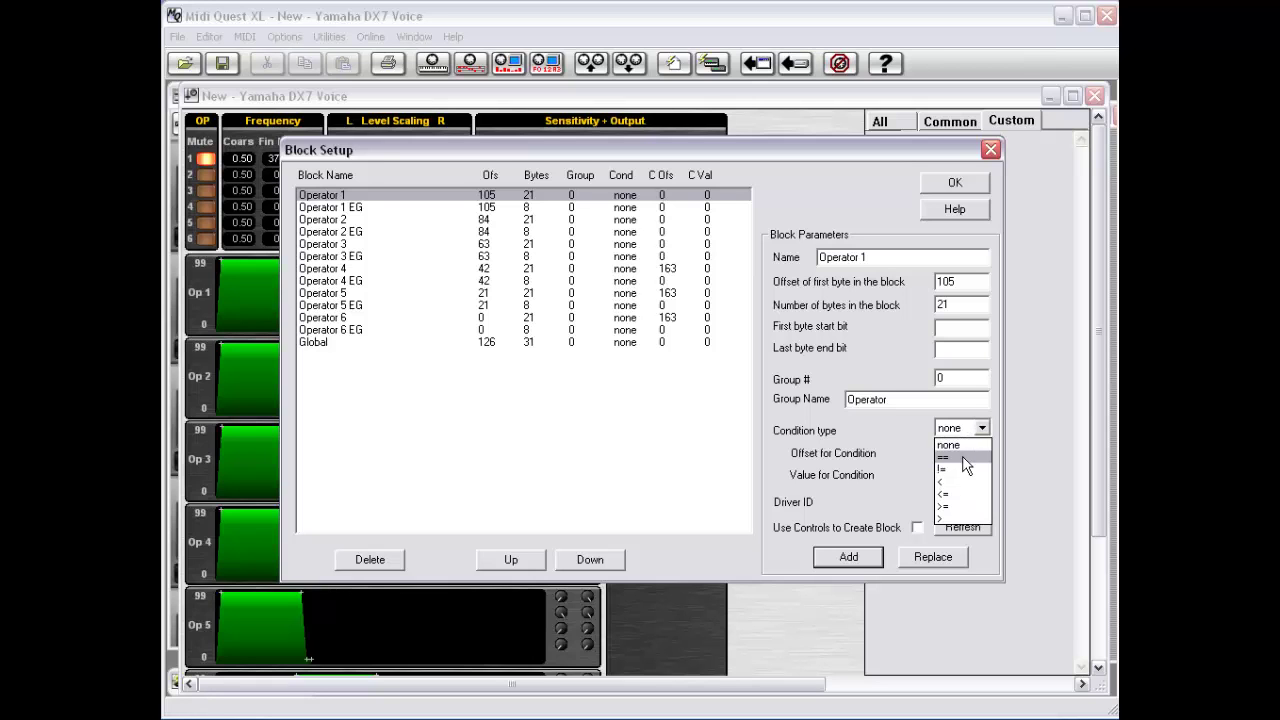
click(963, 457)
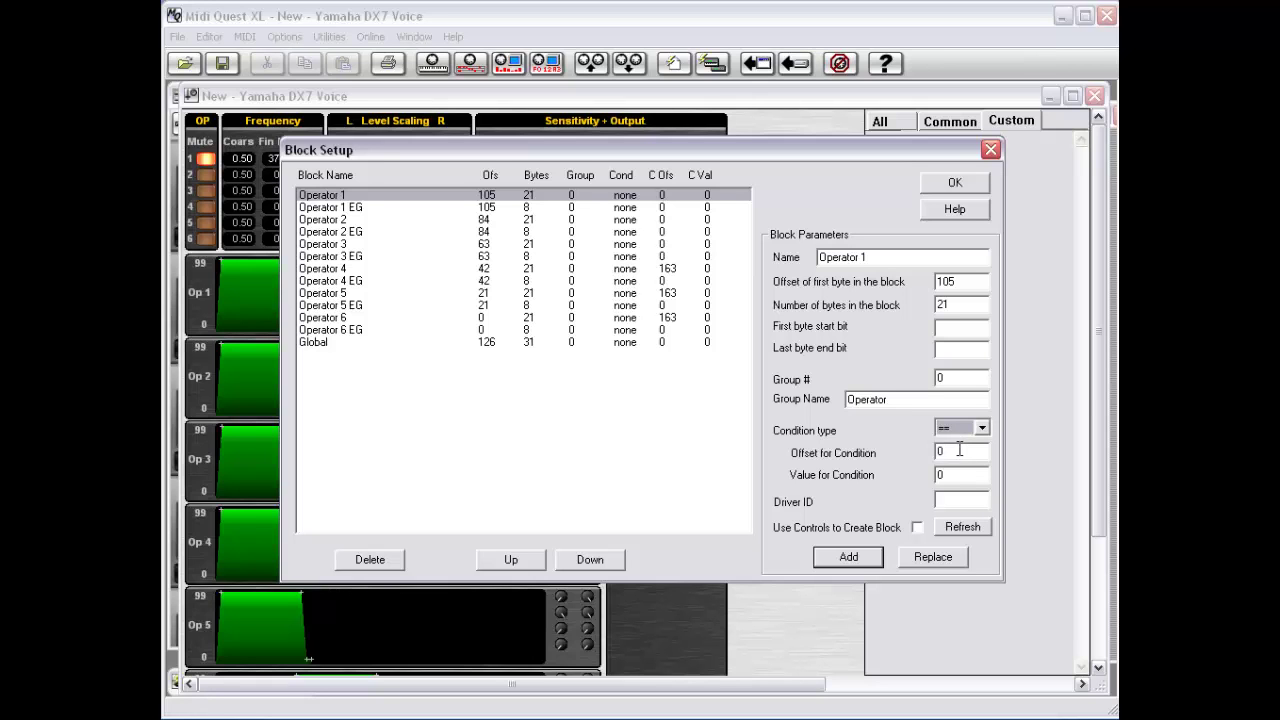
double_click(959, 451)
text(15)
double_click(958, 475)
text(4)
click(958, 430)
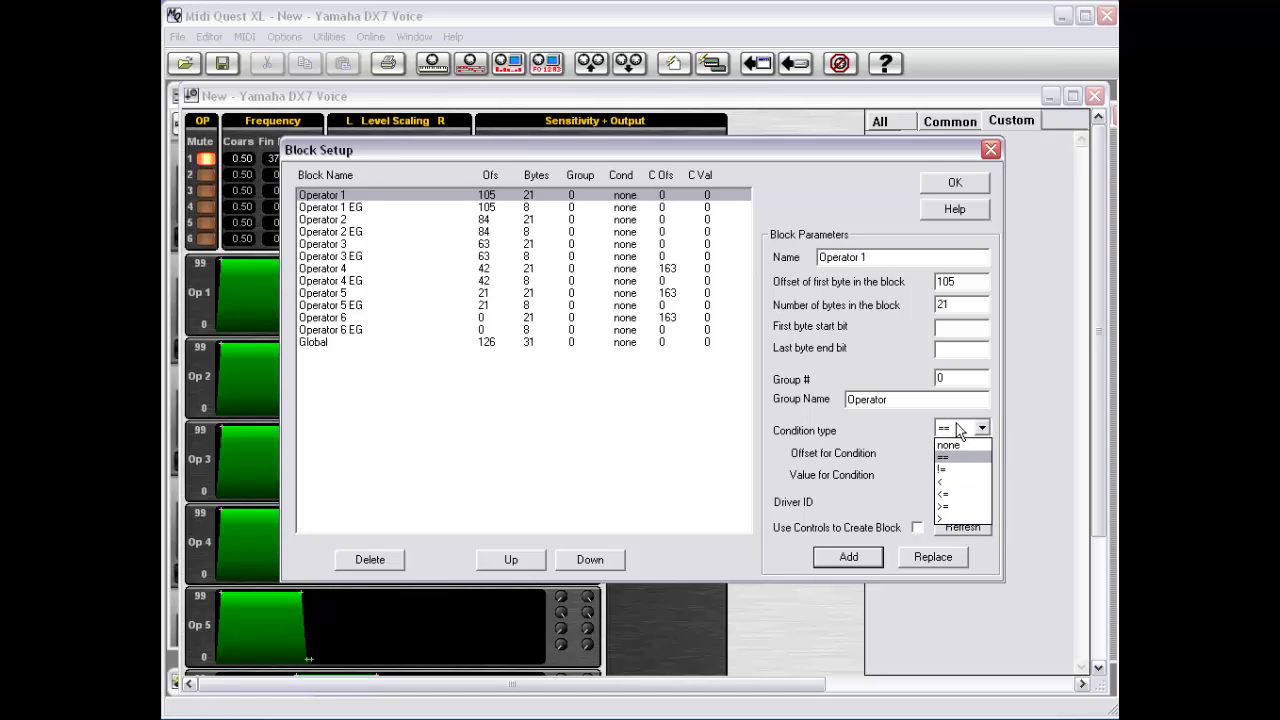
click(948, 456)
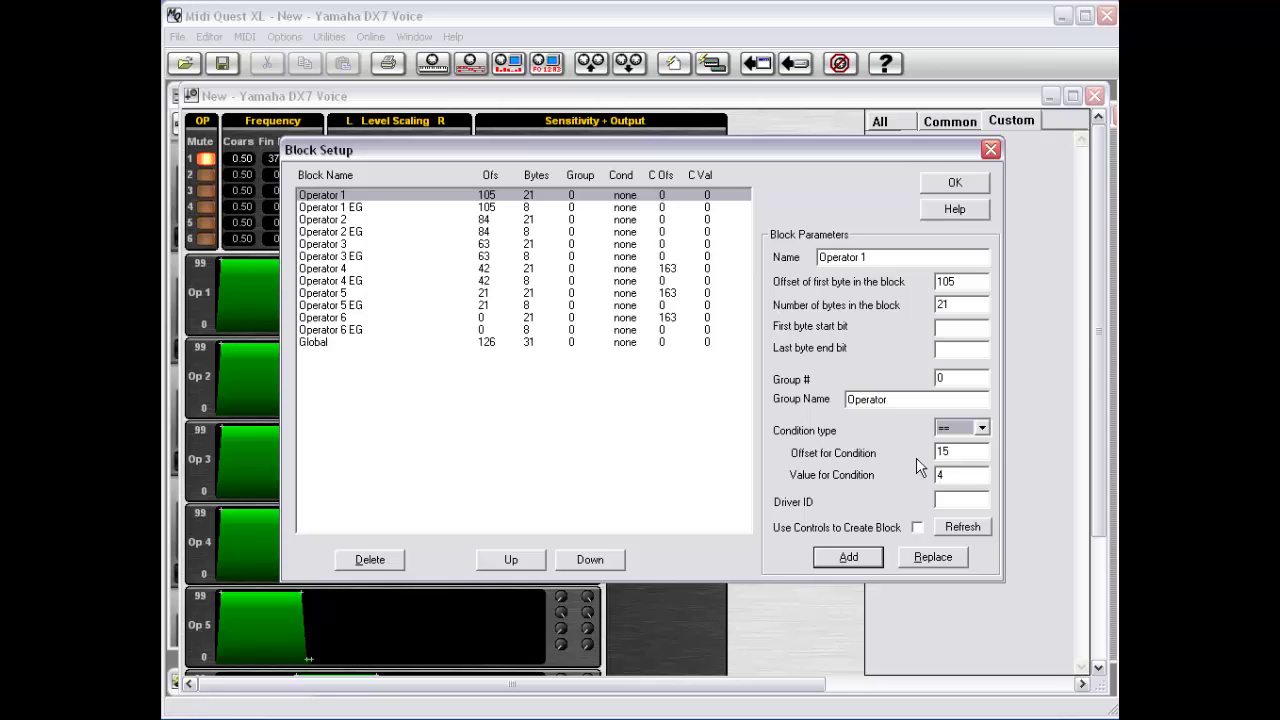
Enter driver ID 321 for the Operator 1 block and select its first byte offset.
click(950, 500)
text(321)
click(980, 282)
drag(962, 281, 940, 281)
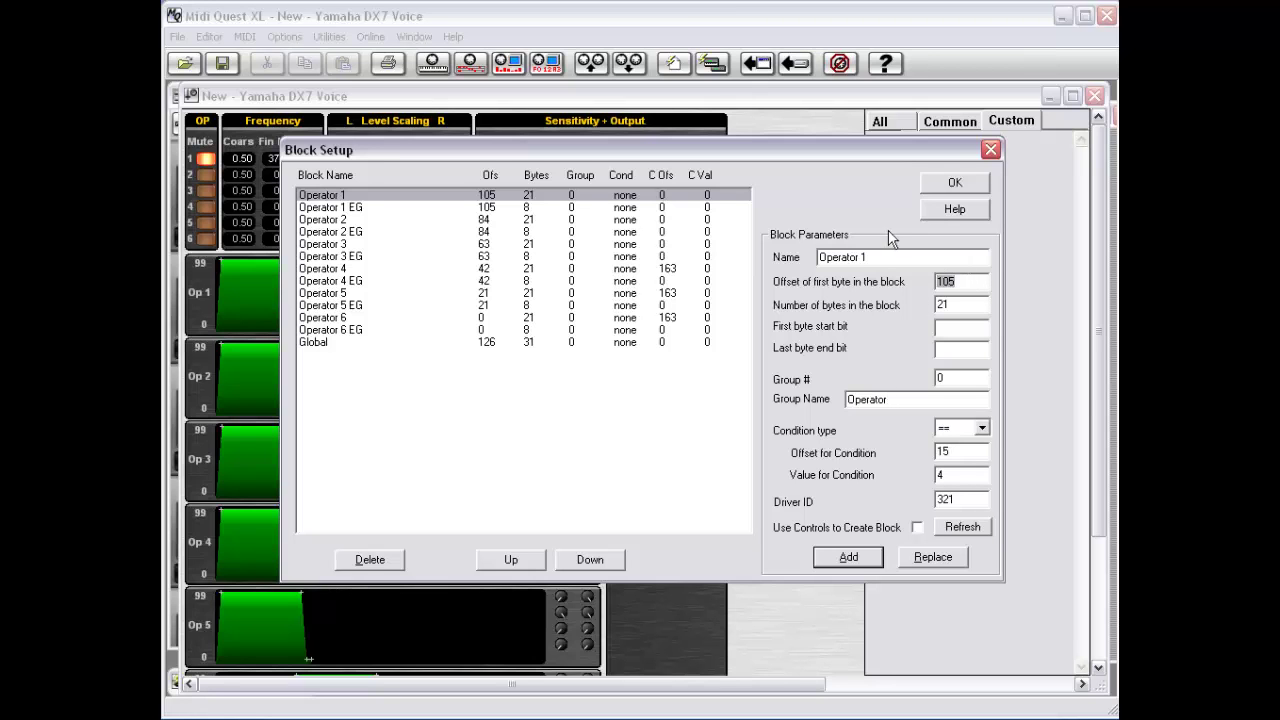
Set the first byte offset to 200 and the driver ID to 322, and add these parameters as another Operator 1 block.
click(966, 282)
drag(974, 277, 835, 257)
text(200)
drag(968, 498, 930, 500)
text(322)
click(850, 559)
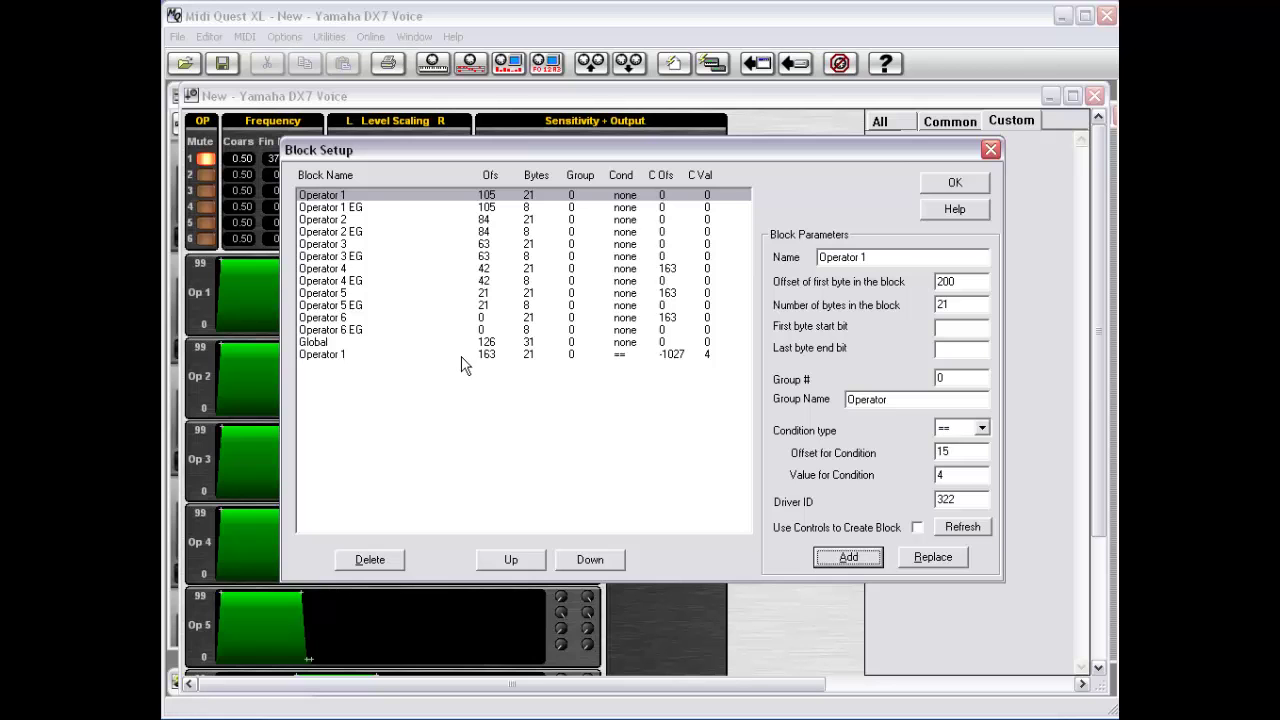
Delete the conditional Operator 1 block at the end of the block list and close Block Setup.
click(340, 356)
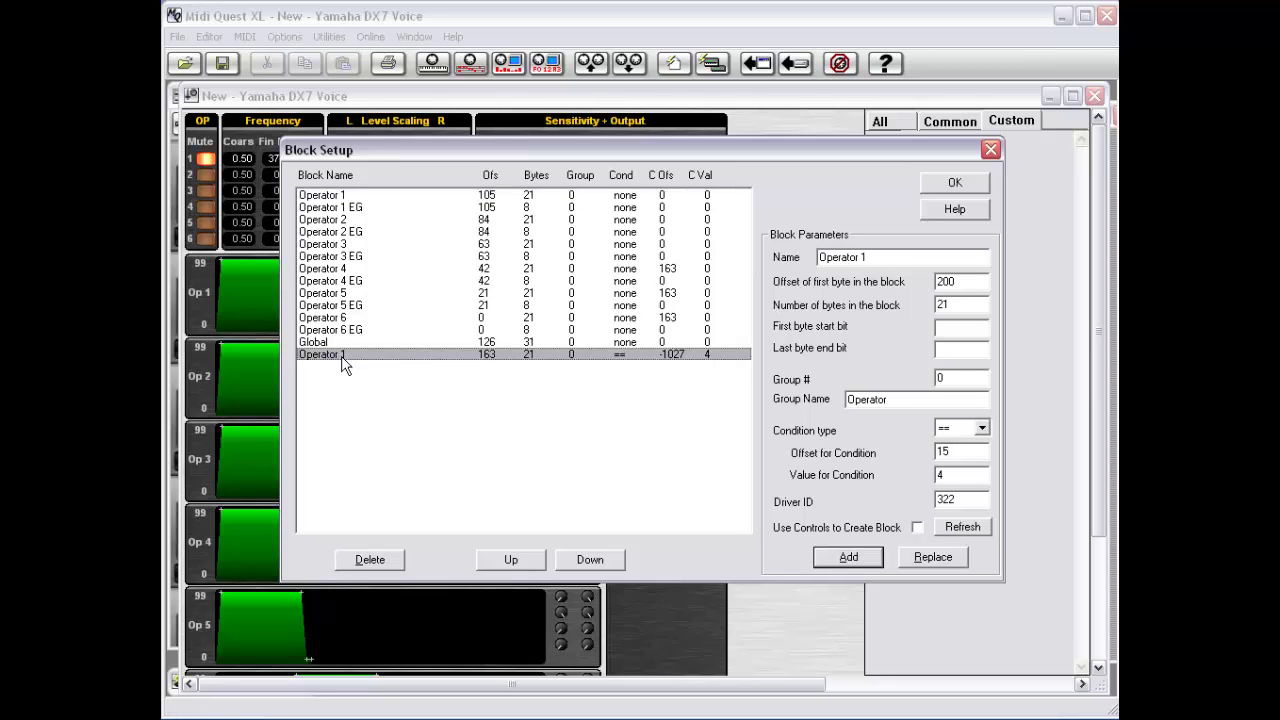
click(371, 561)
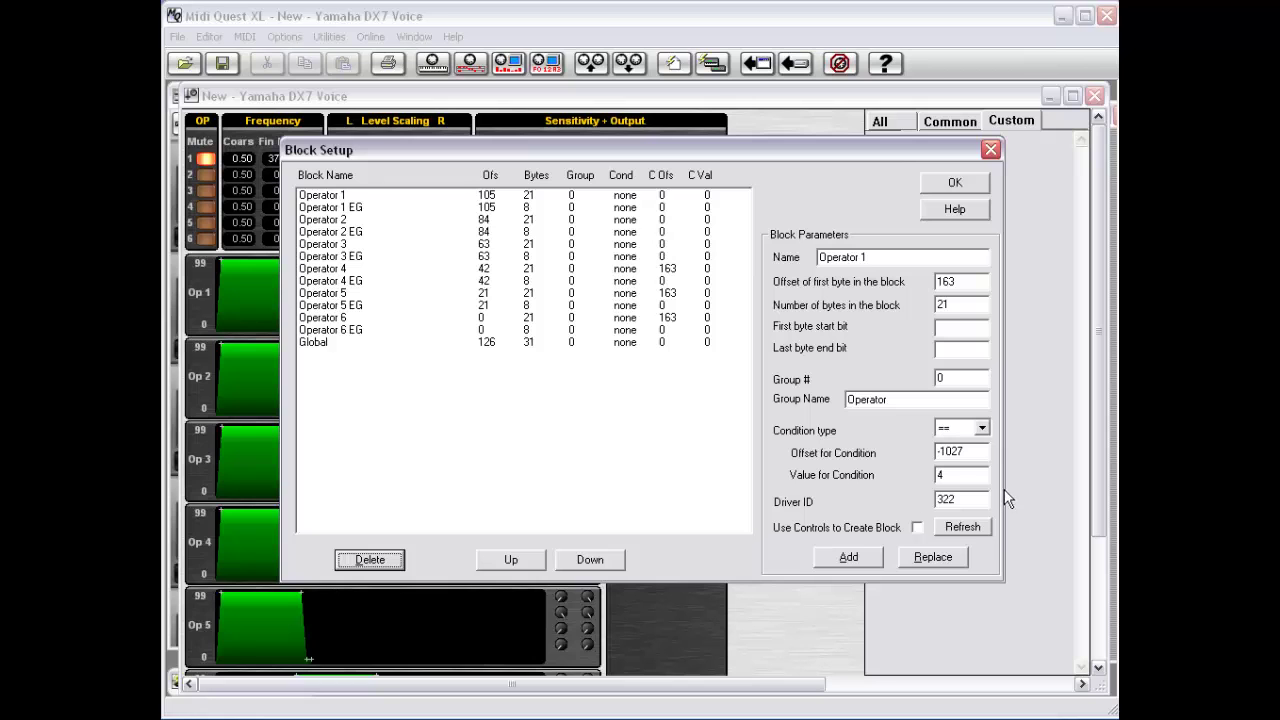
click(963, 183)
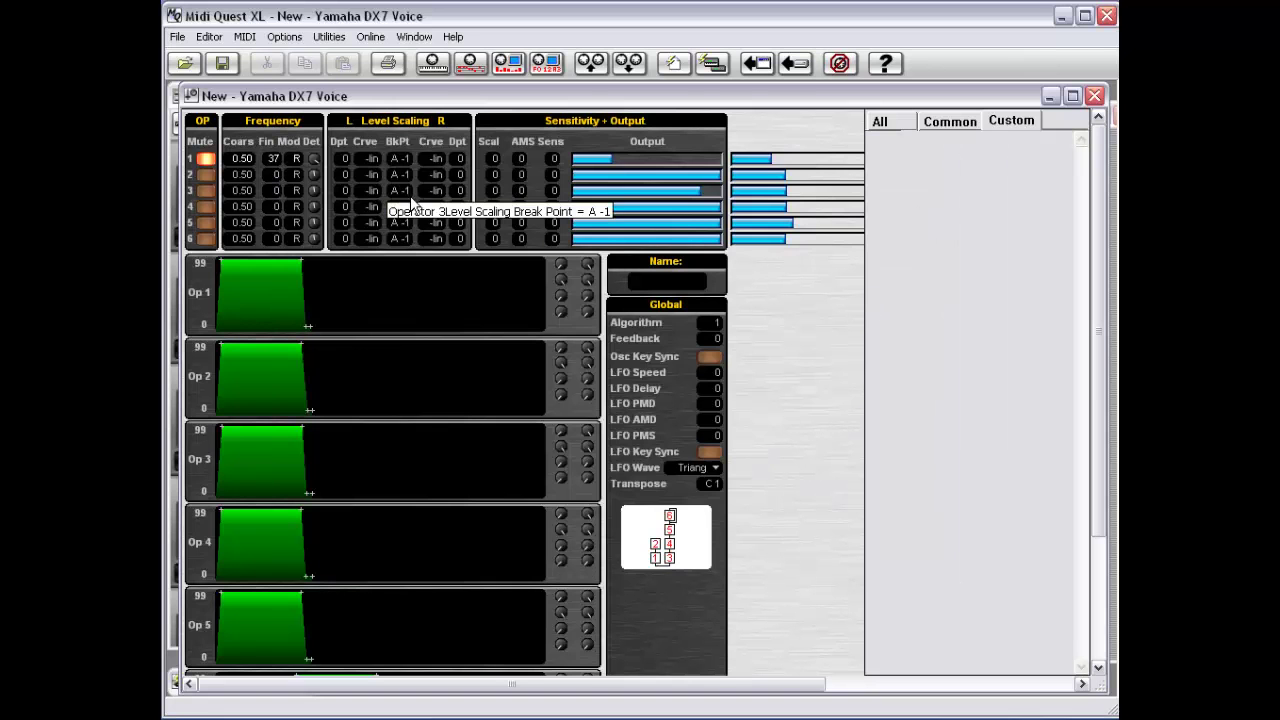
Select Level Scaling controls: left depth for operators 1–3, left curve for 3–5, breakpoint for 3–4, and right curve for 3.
click(344, 156)
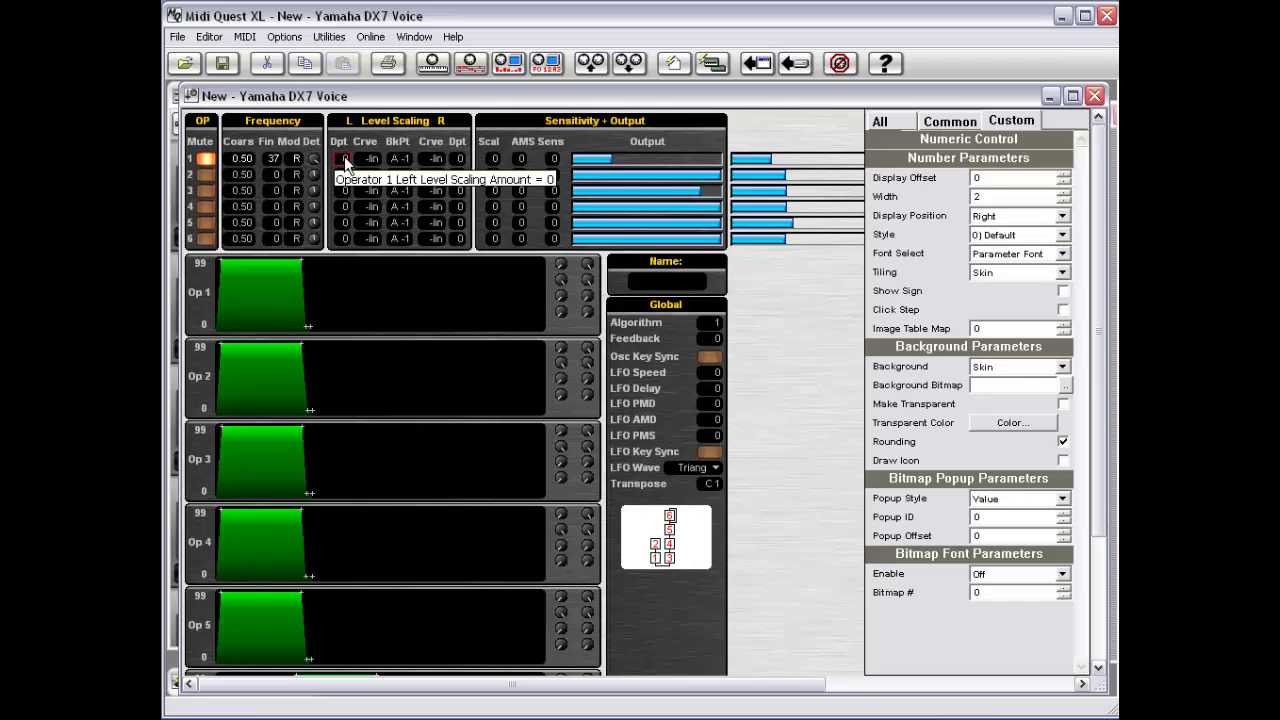
ctrl+click(347, 190)
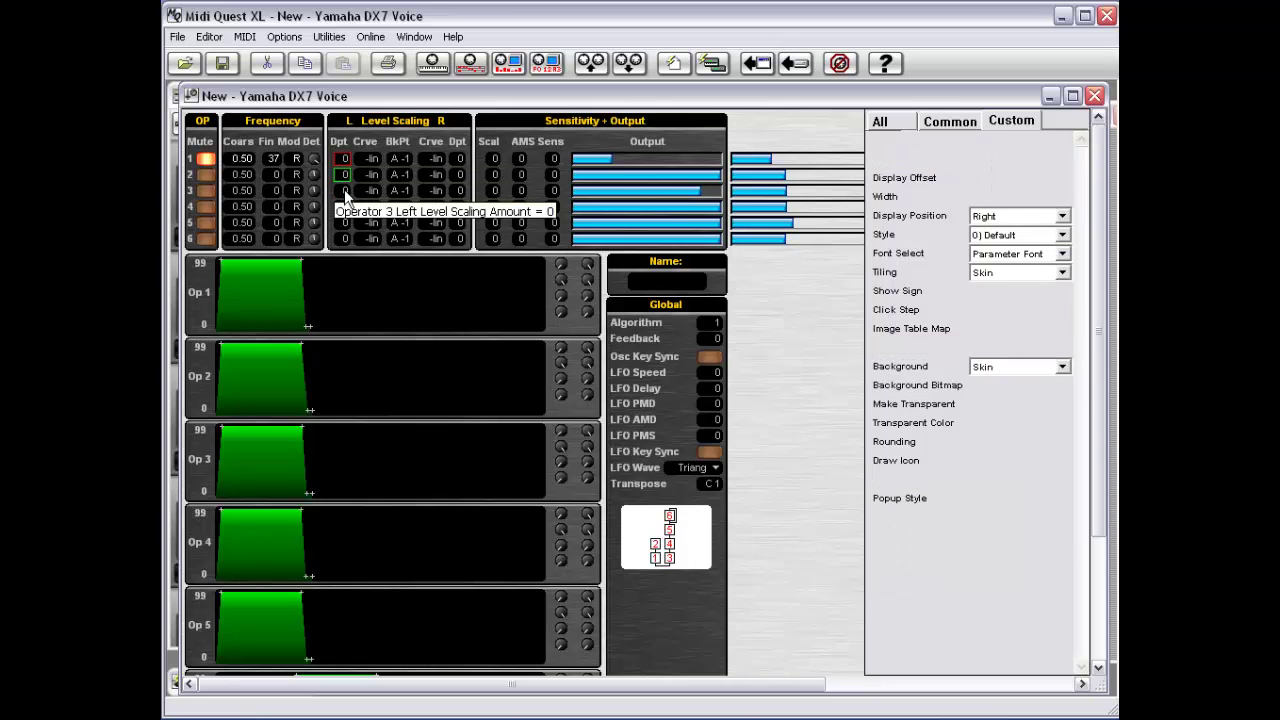
ctrl+click(371, 191)
ctrl+click(373, 207)
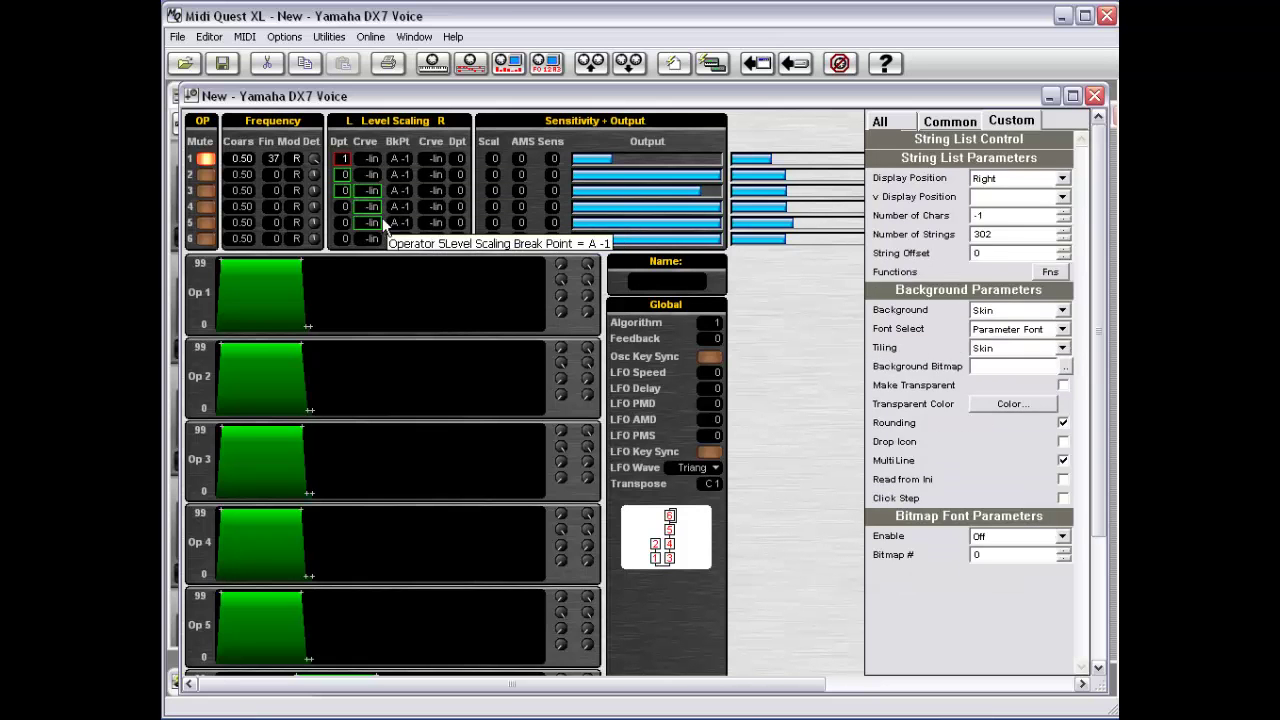
ctrl+click(399, 206)
ctrl+click(399, 190)
ctrl+click(430, 191)
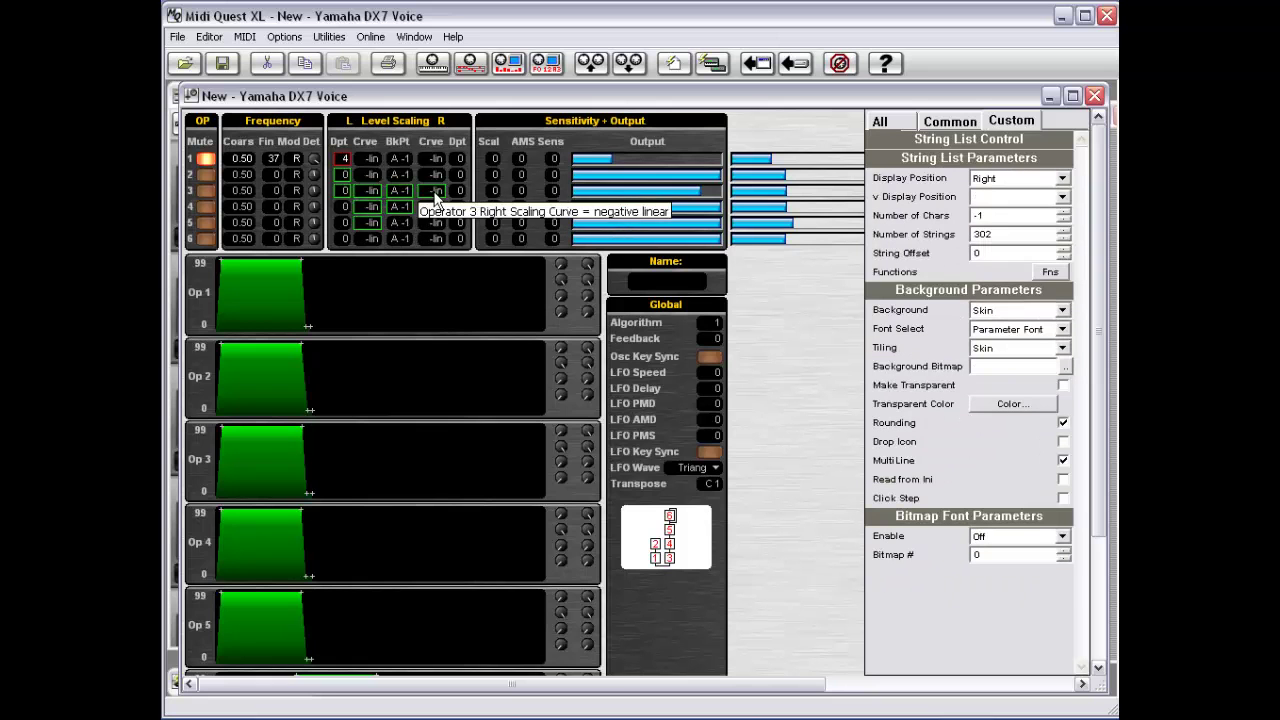
Open Block Setup, enable creating the block from the selected controls, and refresh its parameters.
right_click(785, 314)
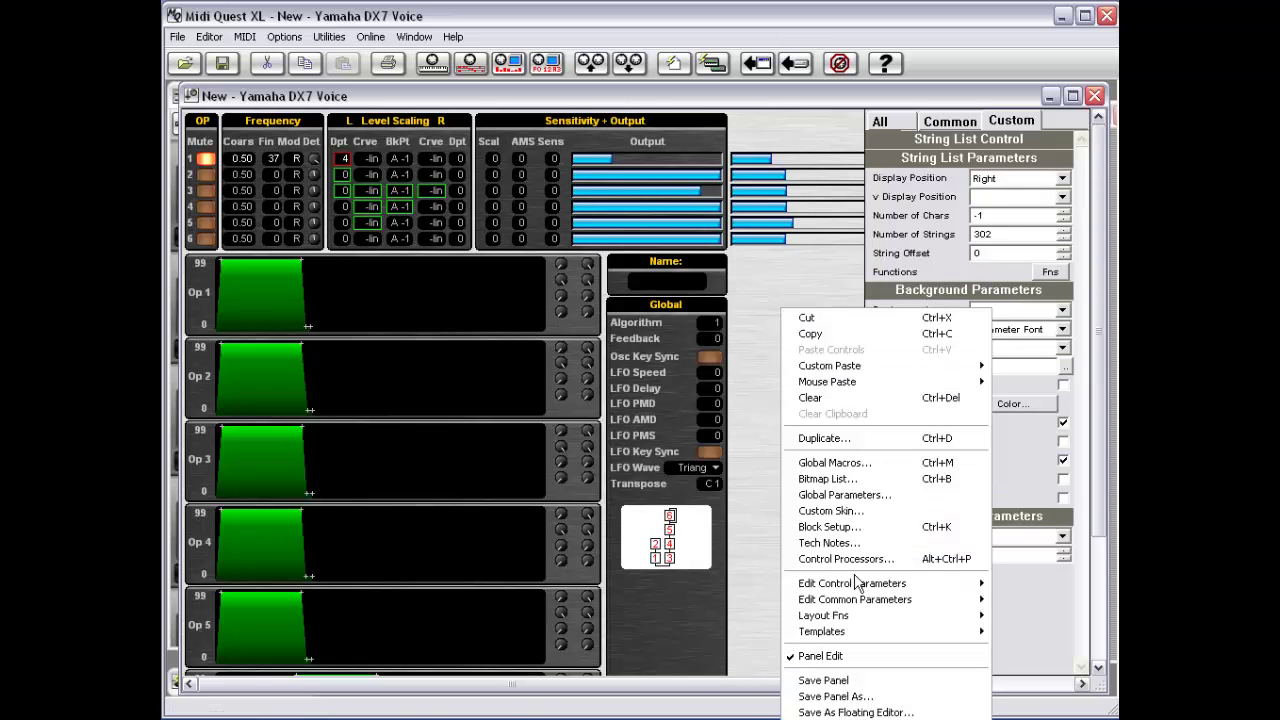
click(882, 526)
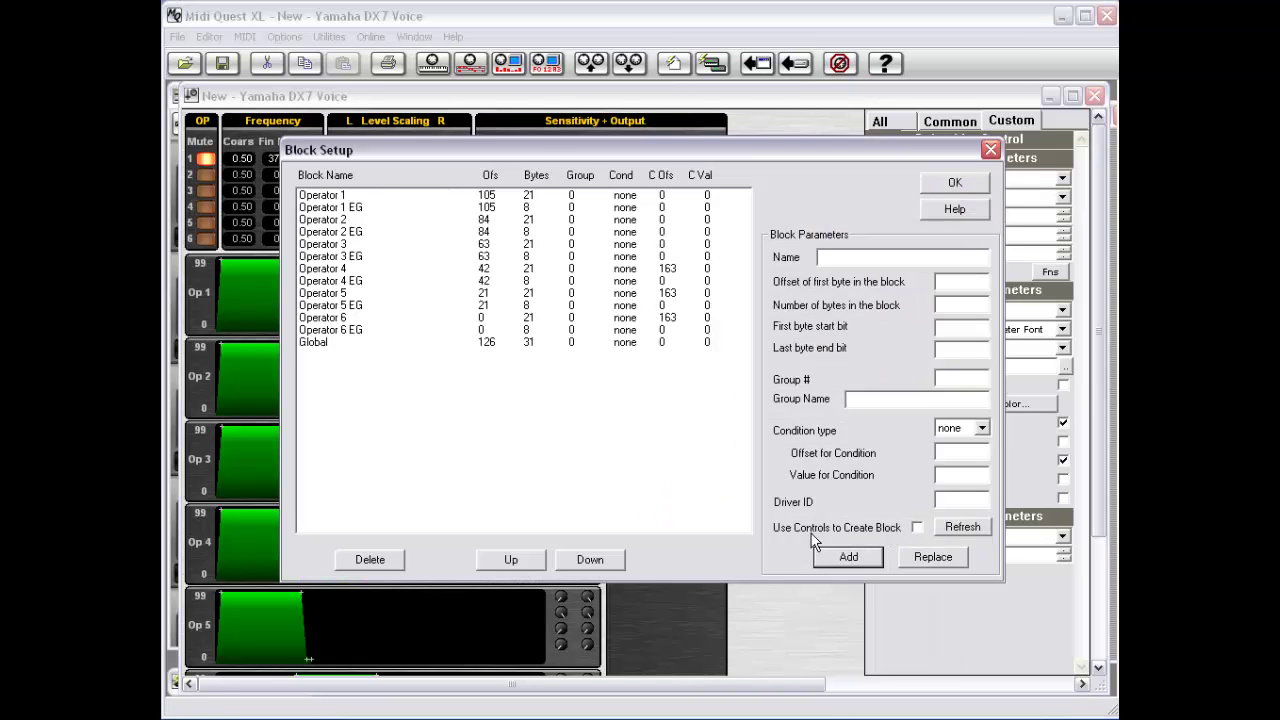
drag(556, 147, 607, 306)
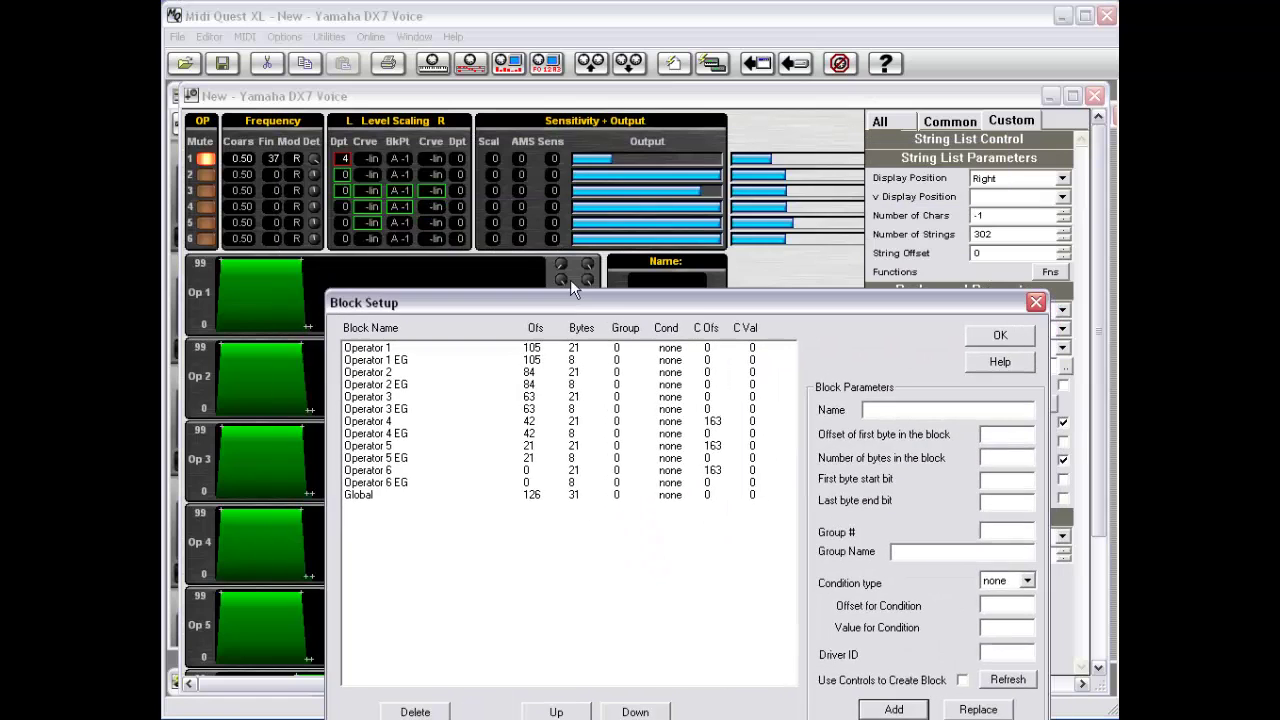
drag(720, 304, 655, 165)
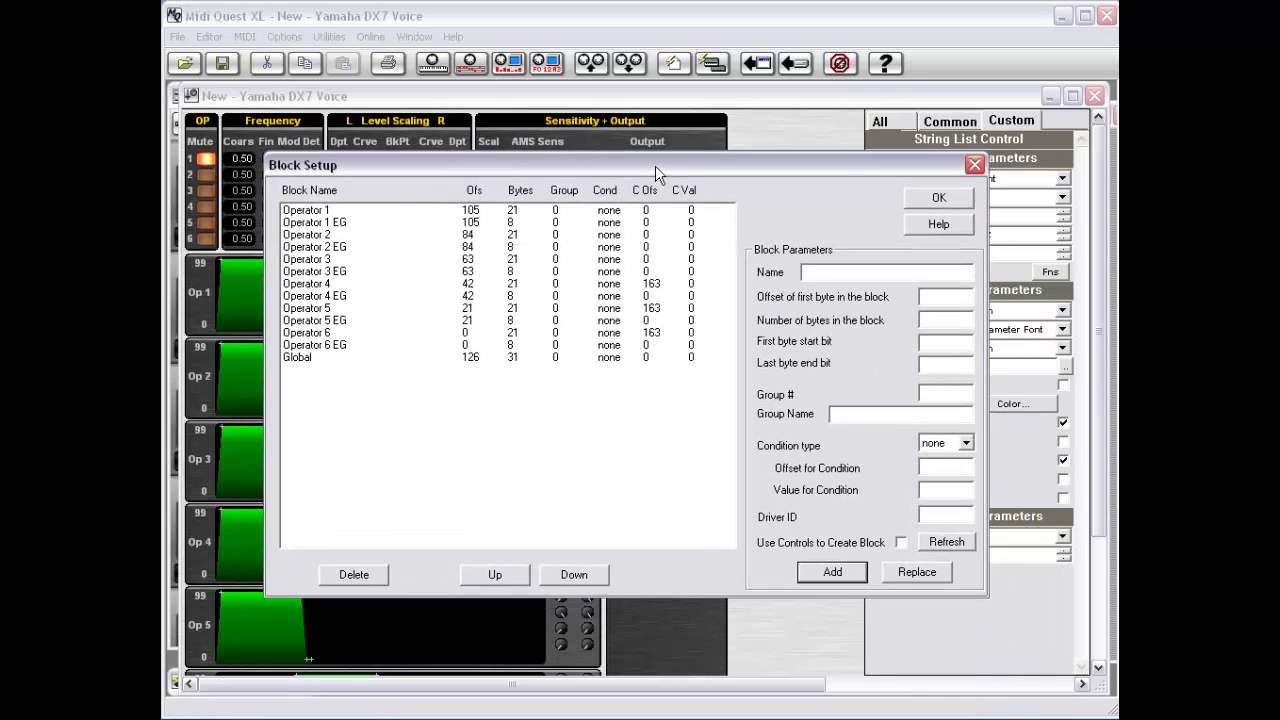
click(904, 543)
click(904, 543)
click(949, 543)
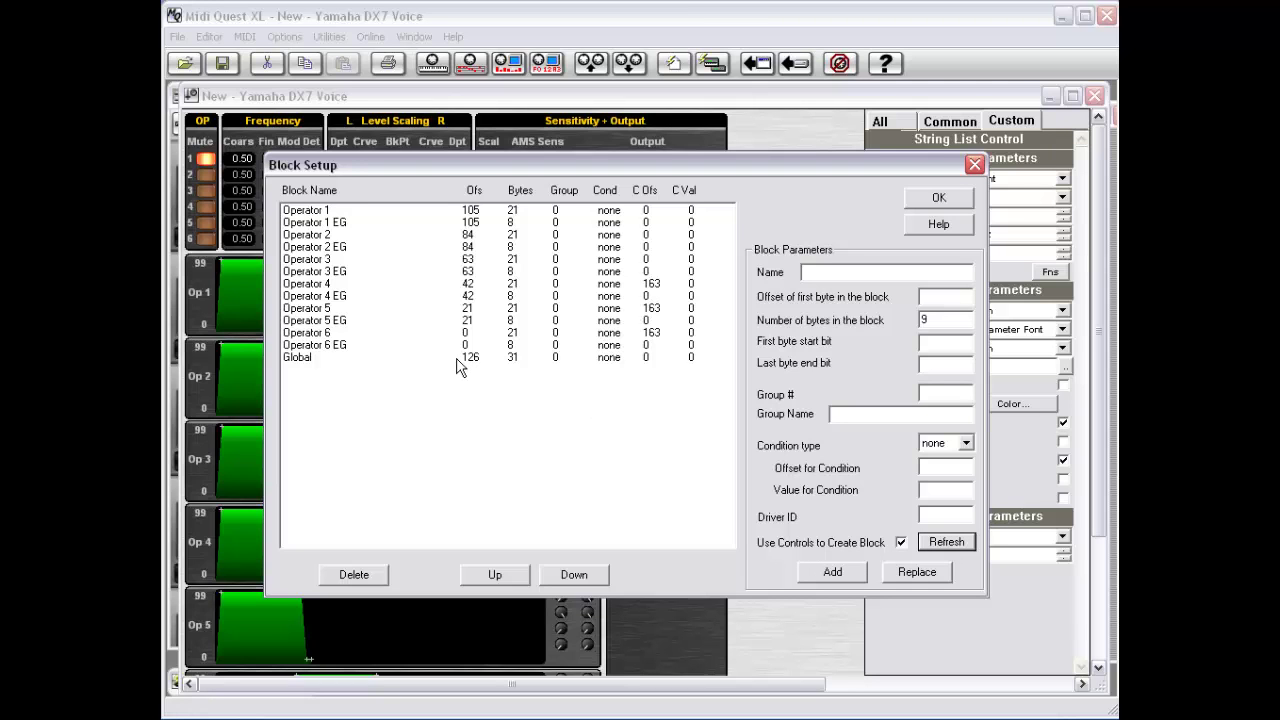
Name the block based on the selected controls My Block and add it to the block list.
click(840, 572)
click(840, 272)
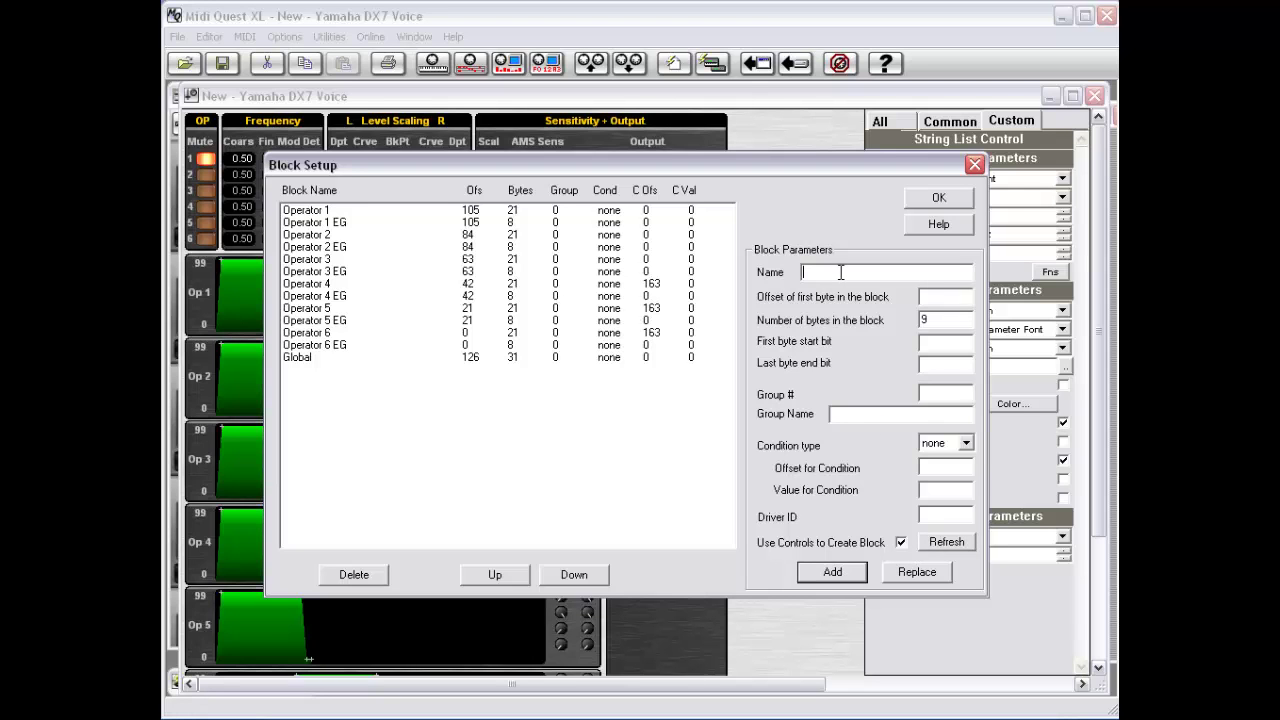
text(My Block)
click(843, 572)
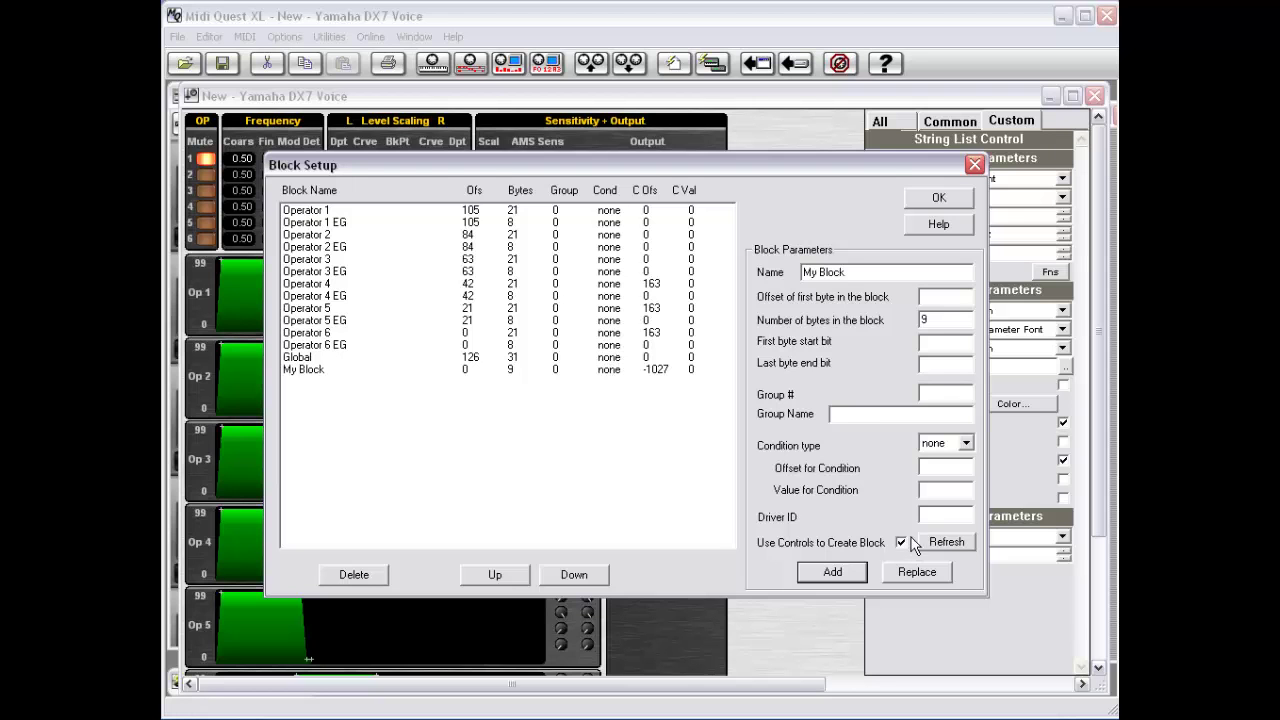
Delete My Block from the block list and close Block Setup.
drag(496, 160, 510, 249)
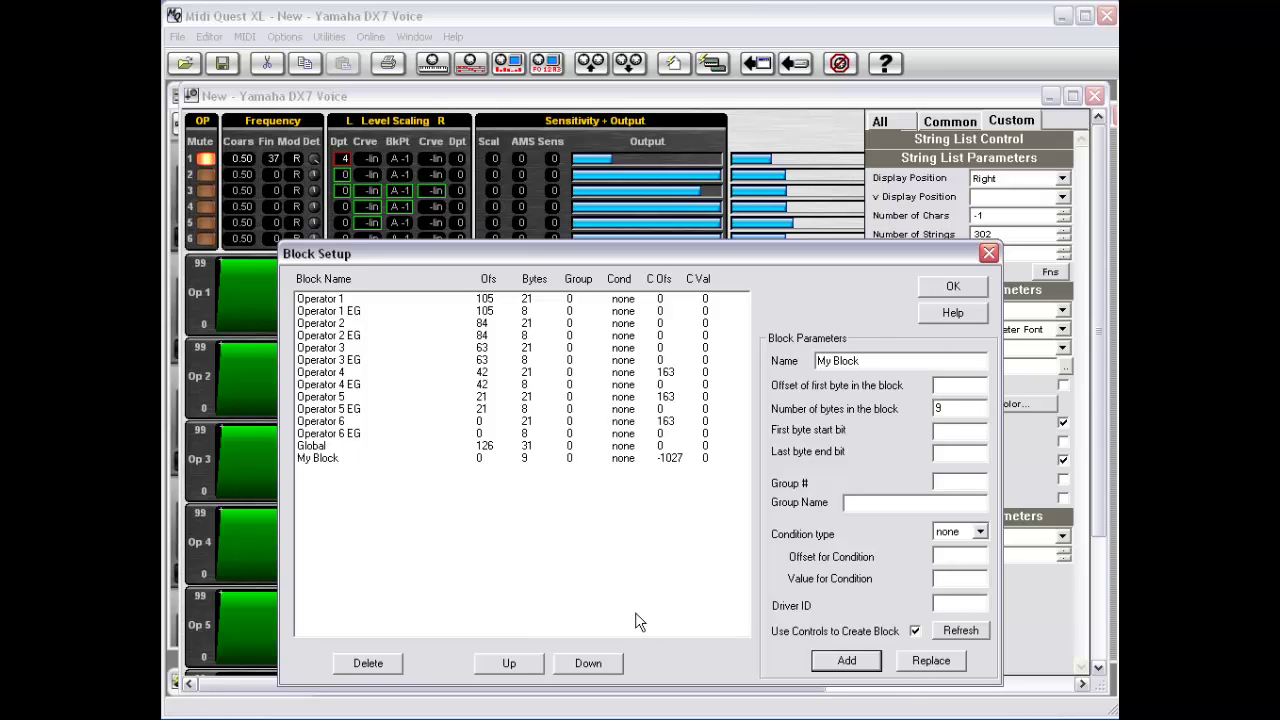
click(350, 460)
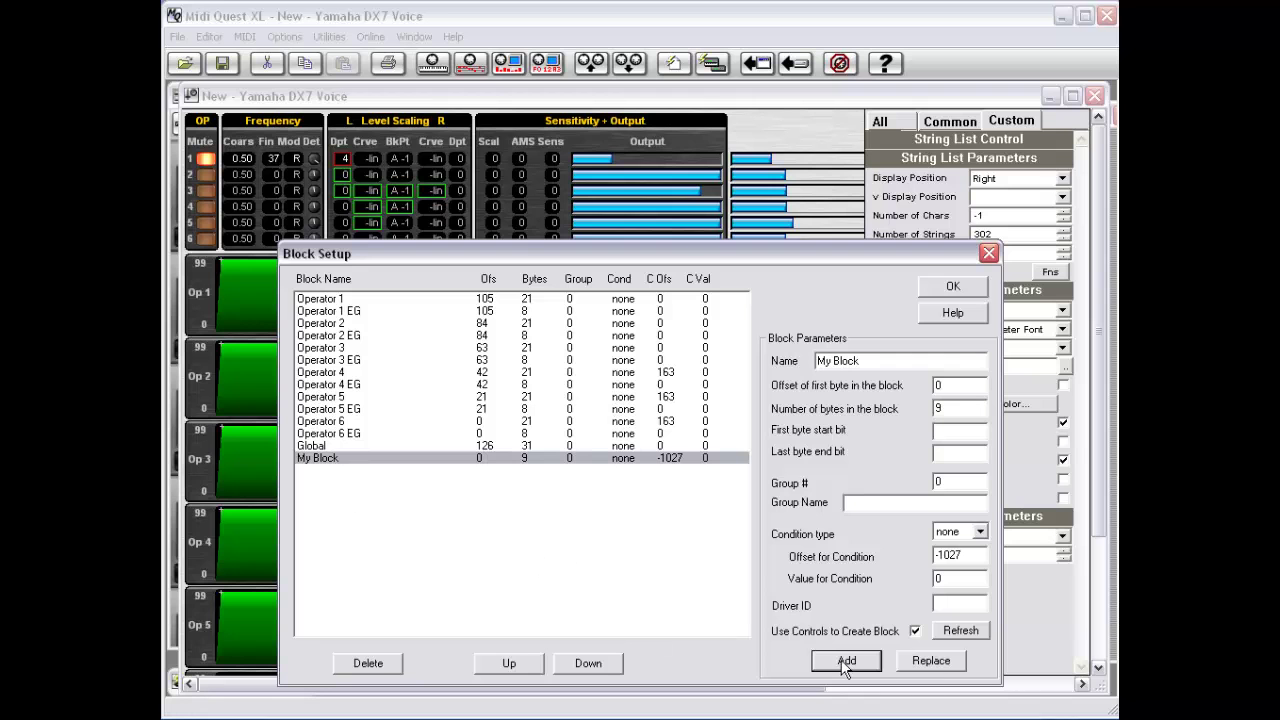
click(395, 665)
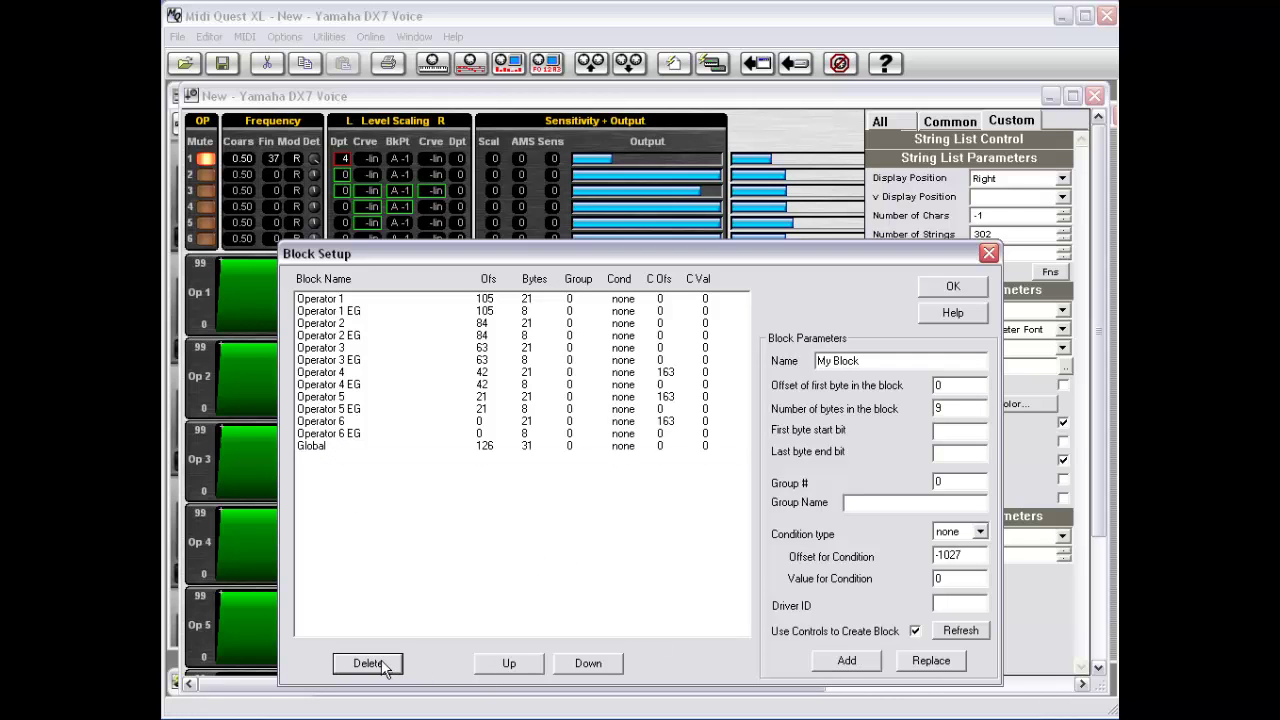
click(950, 288)
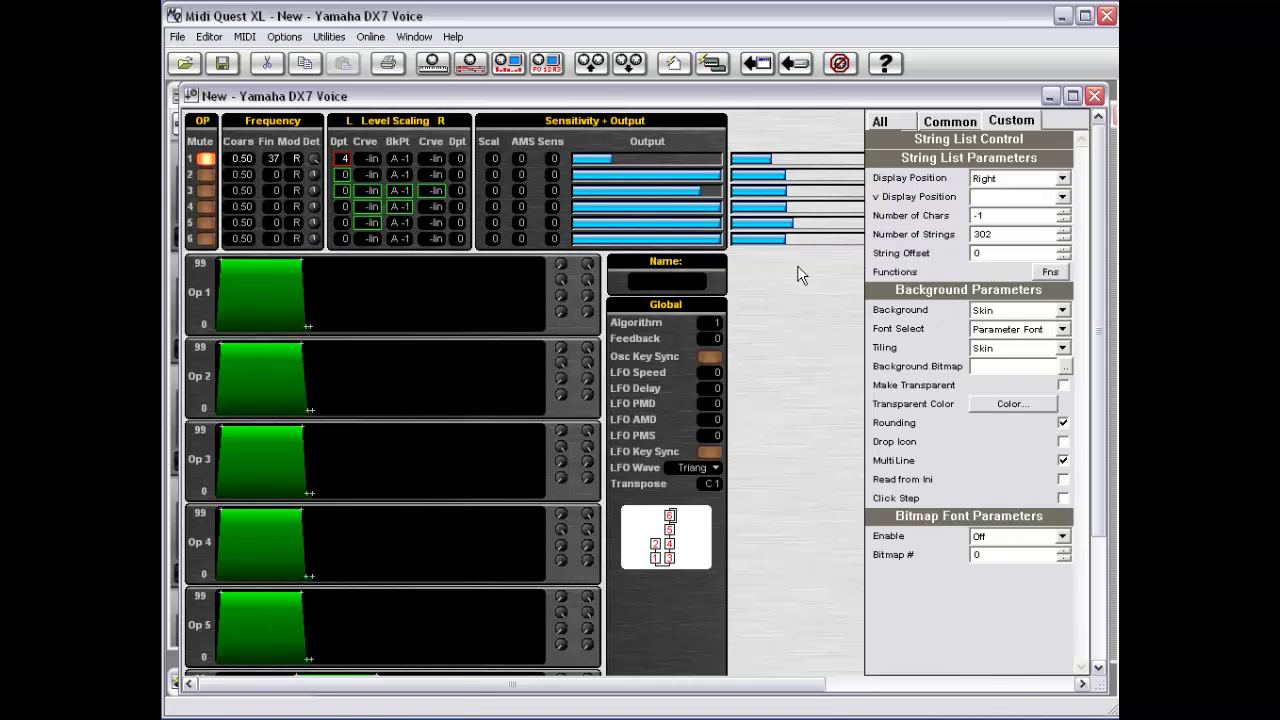
Enter the panel's Tech Notes as separate lines "My comments", "Use of variable" and "macro s", and save them.
right_click(788, 312)
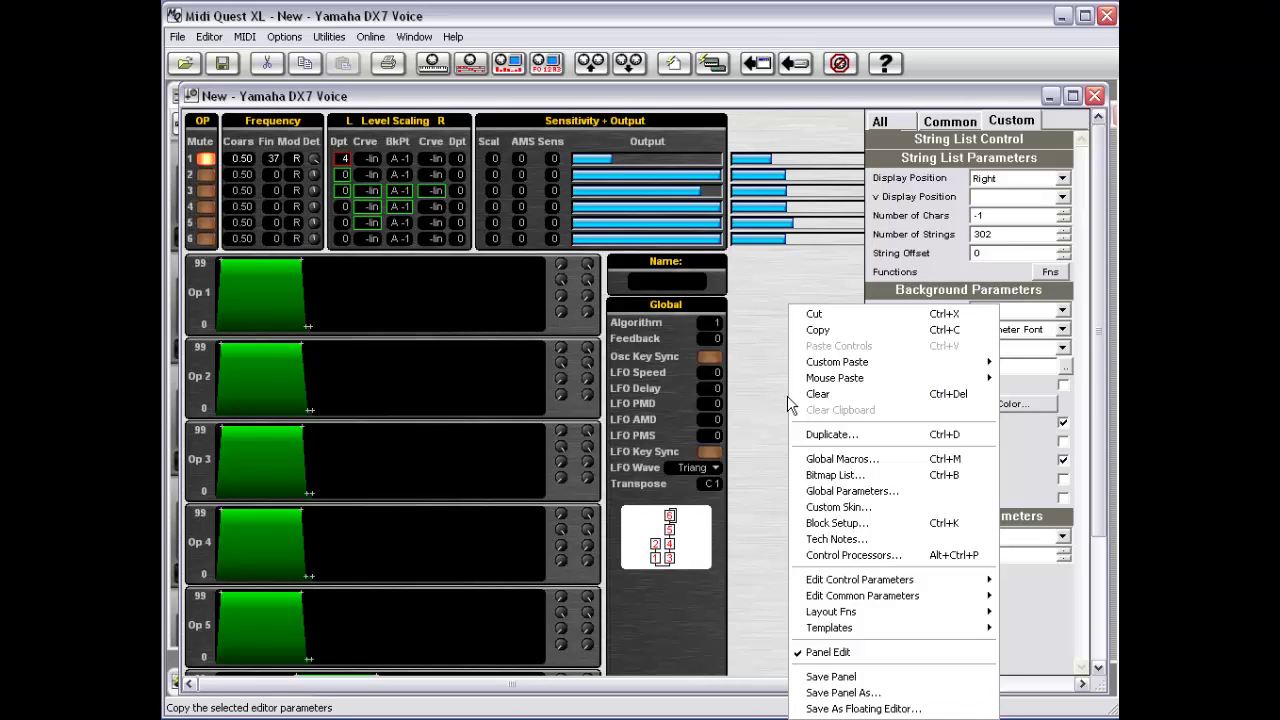
click(899, 539)
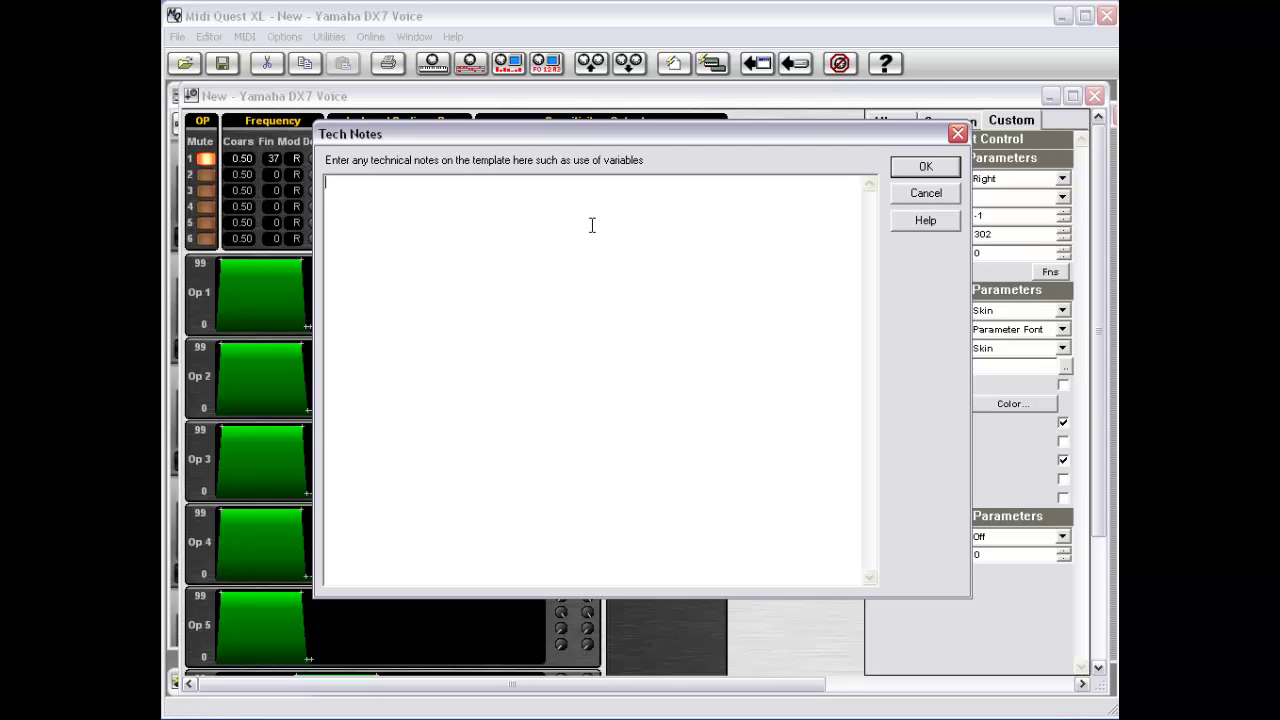
text(My comments)
key(Return)
text(Use of variable)
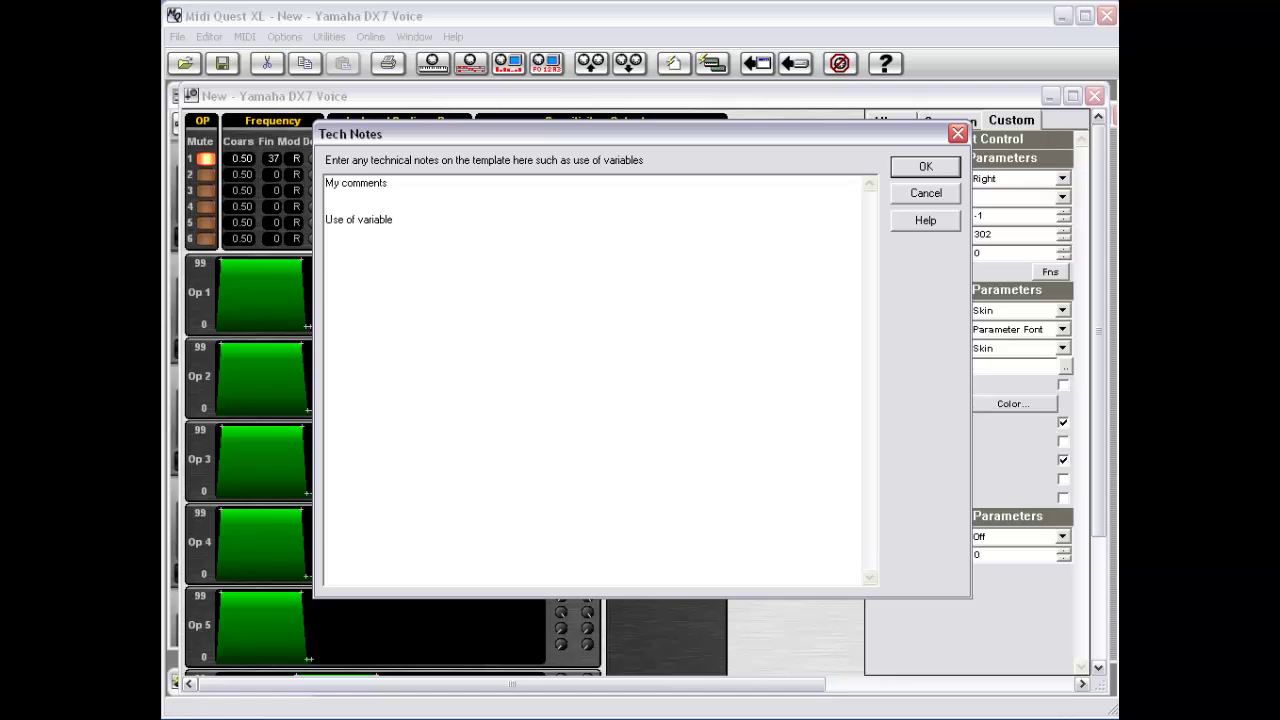
key(Return)
text(macro s)
key(Return)
click(926, 170)
Examine the available Control Processors, selecting "Knob - set Transparent", and leave the dialog without applying one.
right_click(822, 328)
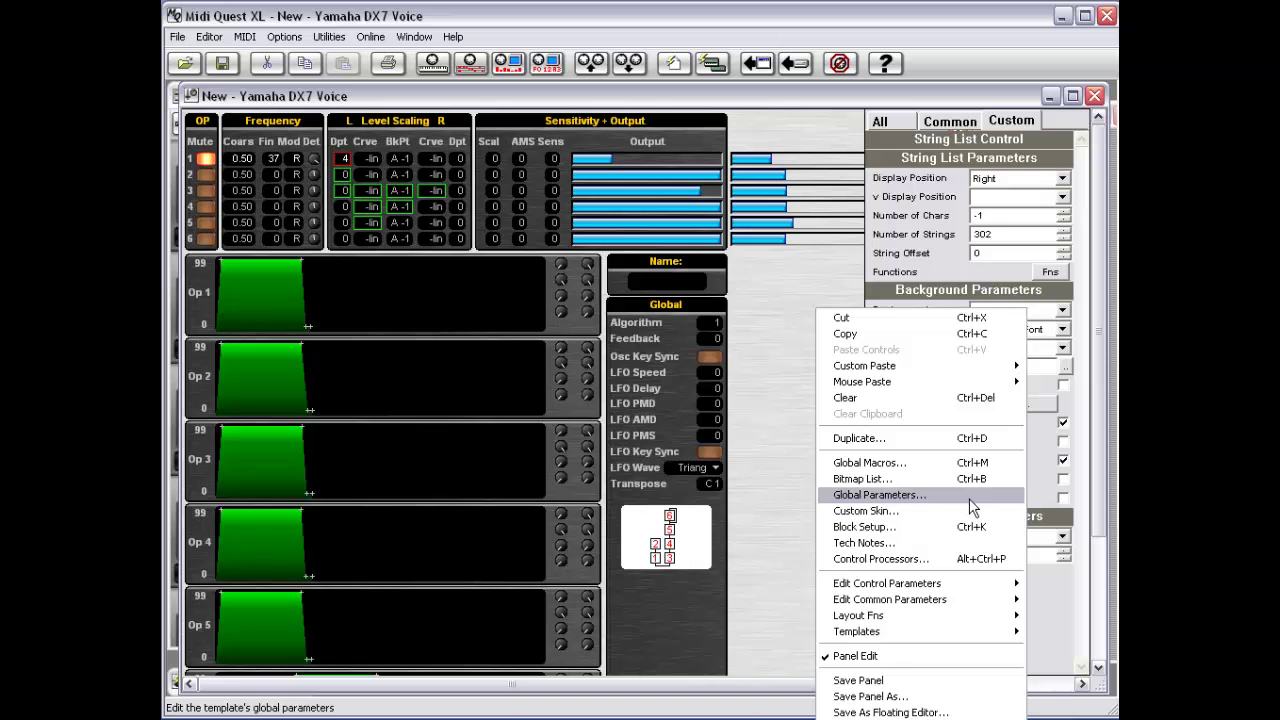
click(969, 566)
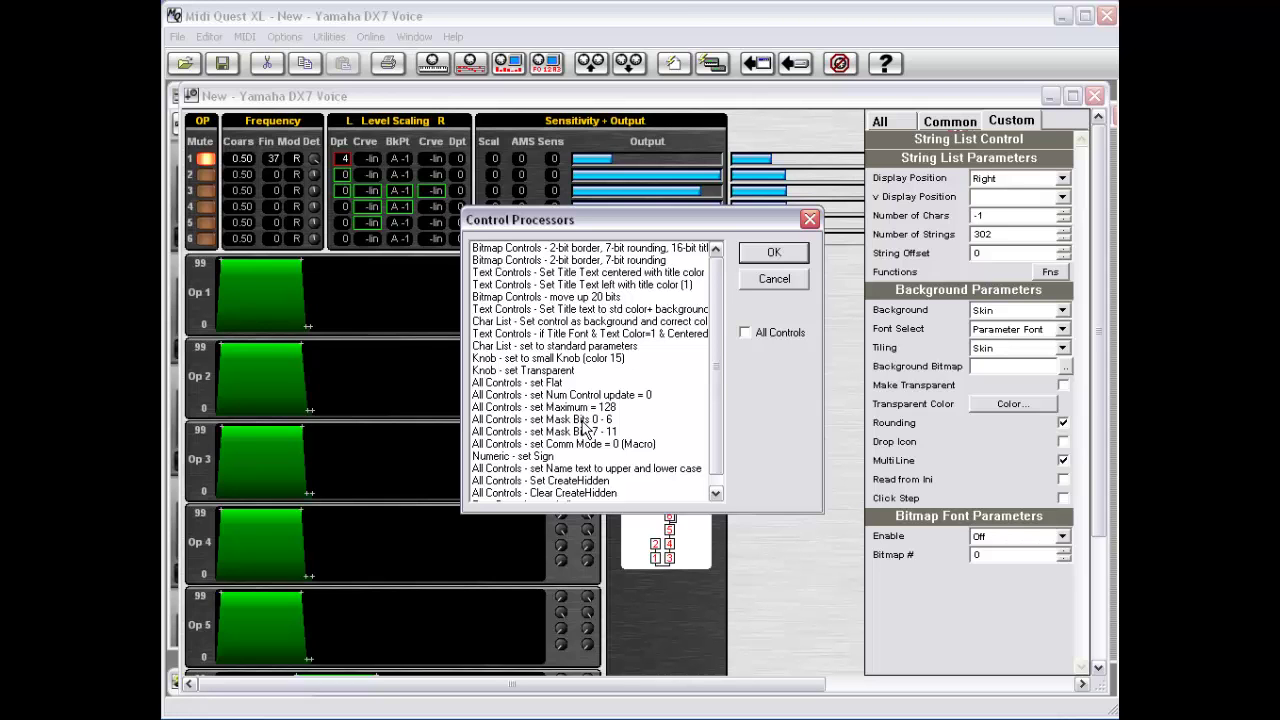
click(570, 374)
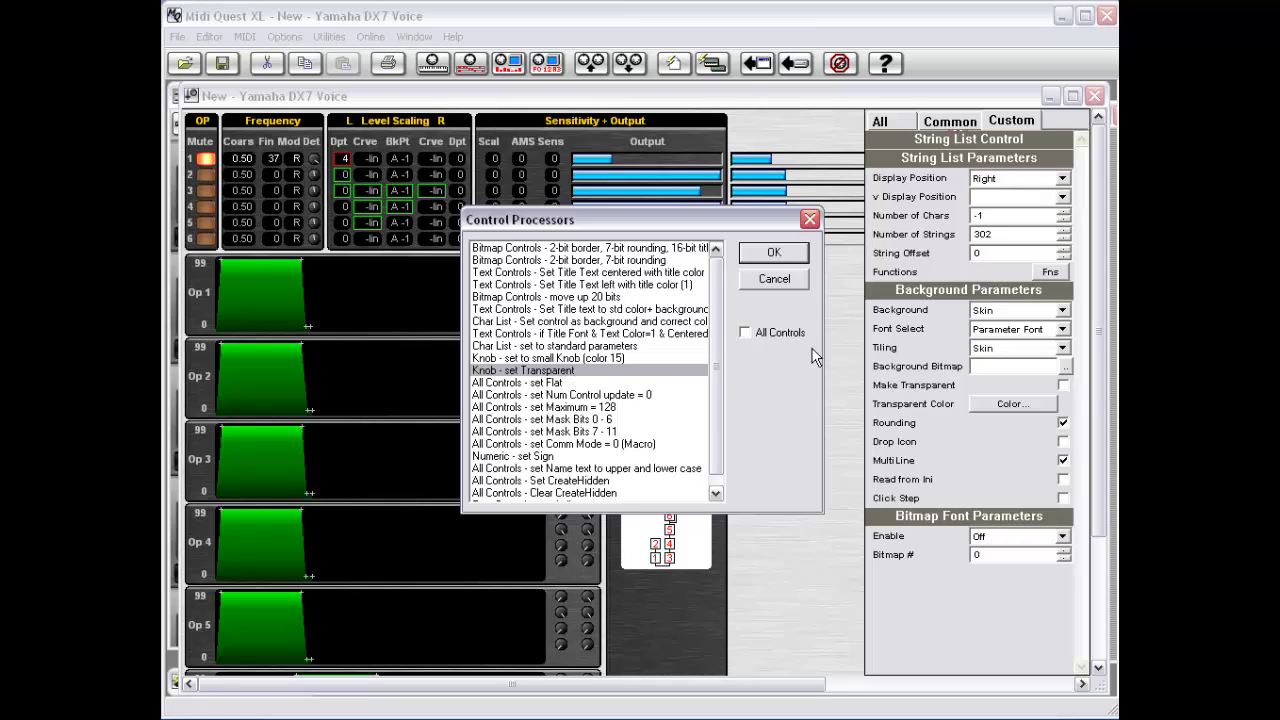
click(776, 280)
Review the Align and ID commands, cross-check the panel for multiply used IDs, and inspect the selected control's Id among all its parameters.
right_click(795, 353)
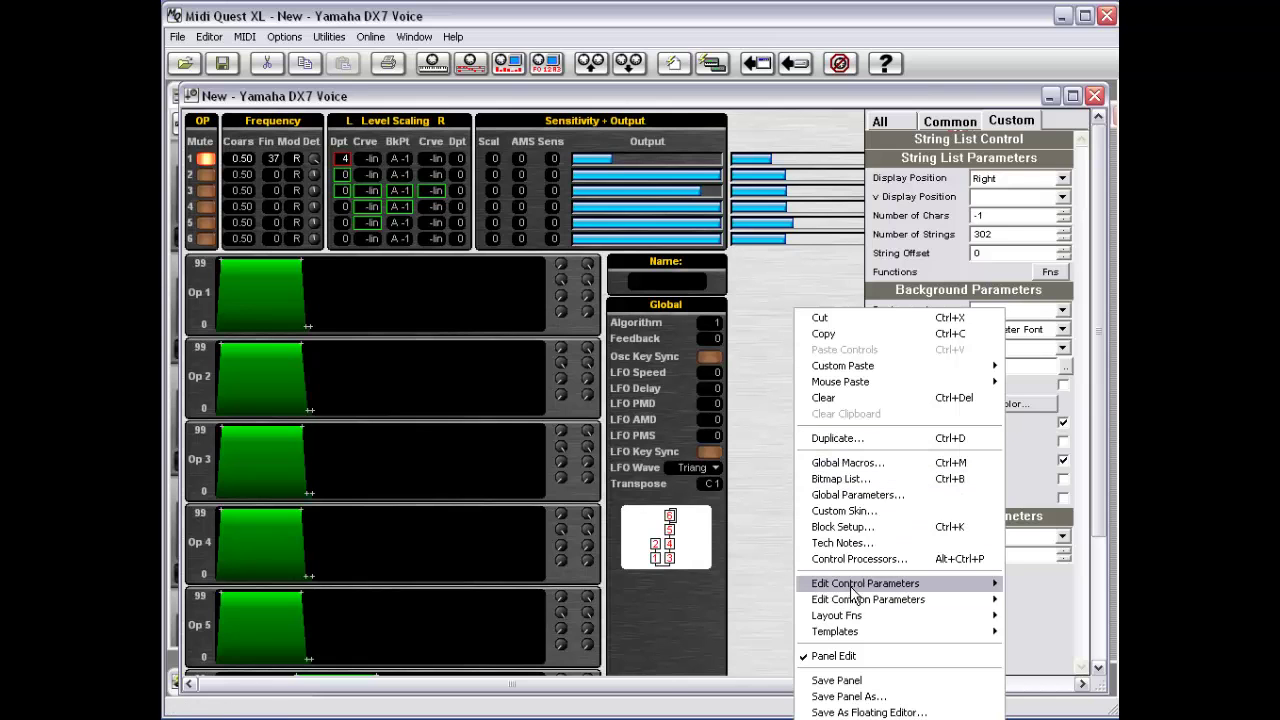
mouse_move(853, 589)
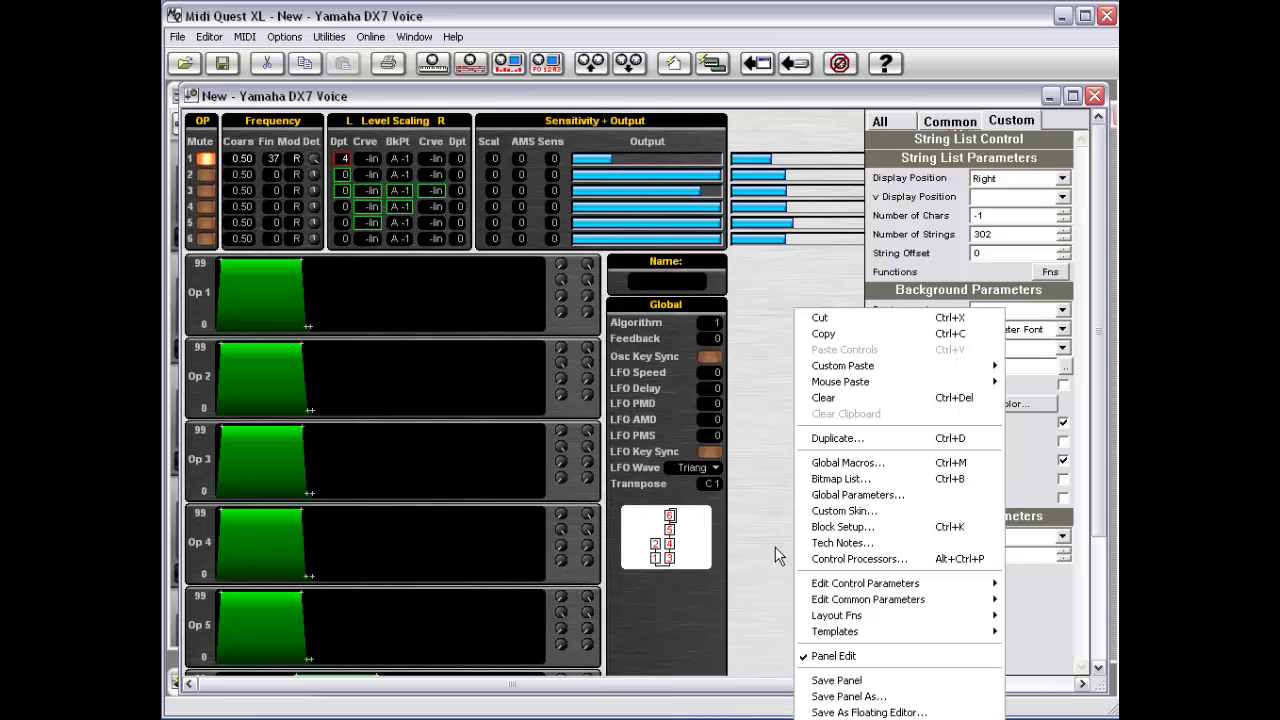
mouse_move(671, 581)
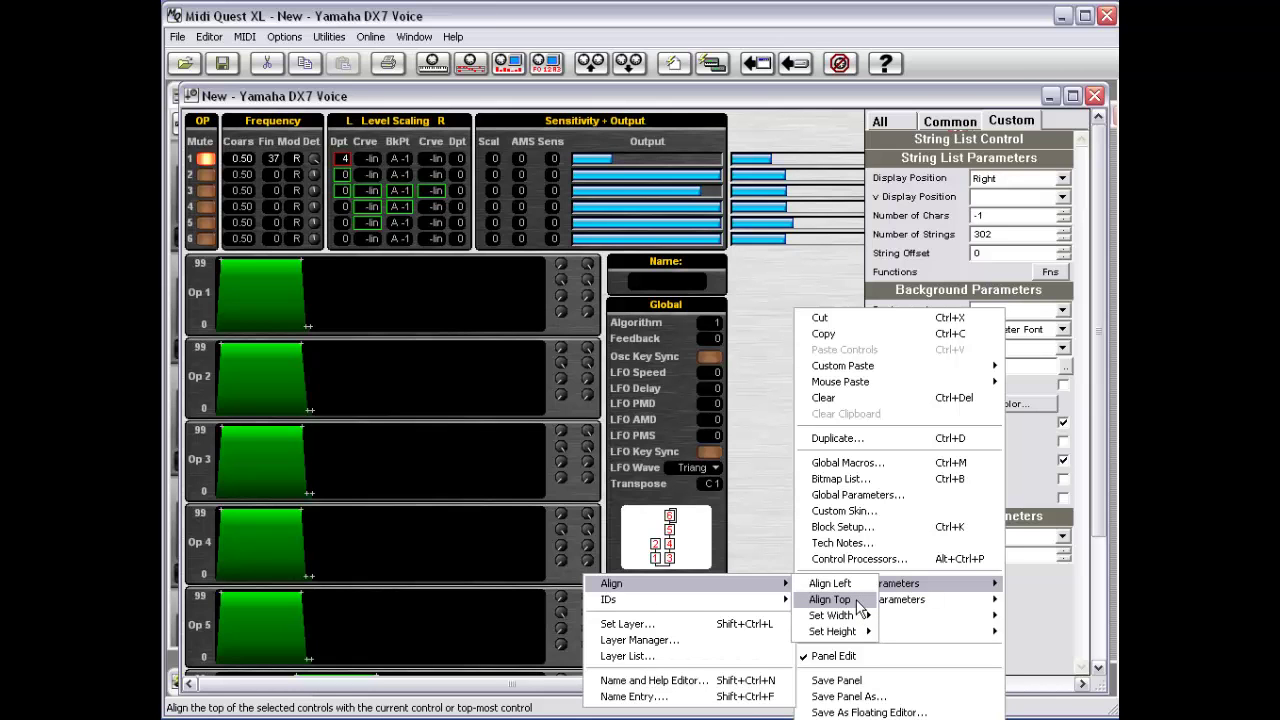
mouse_move(841, 620)
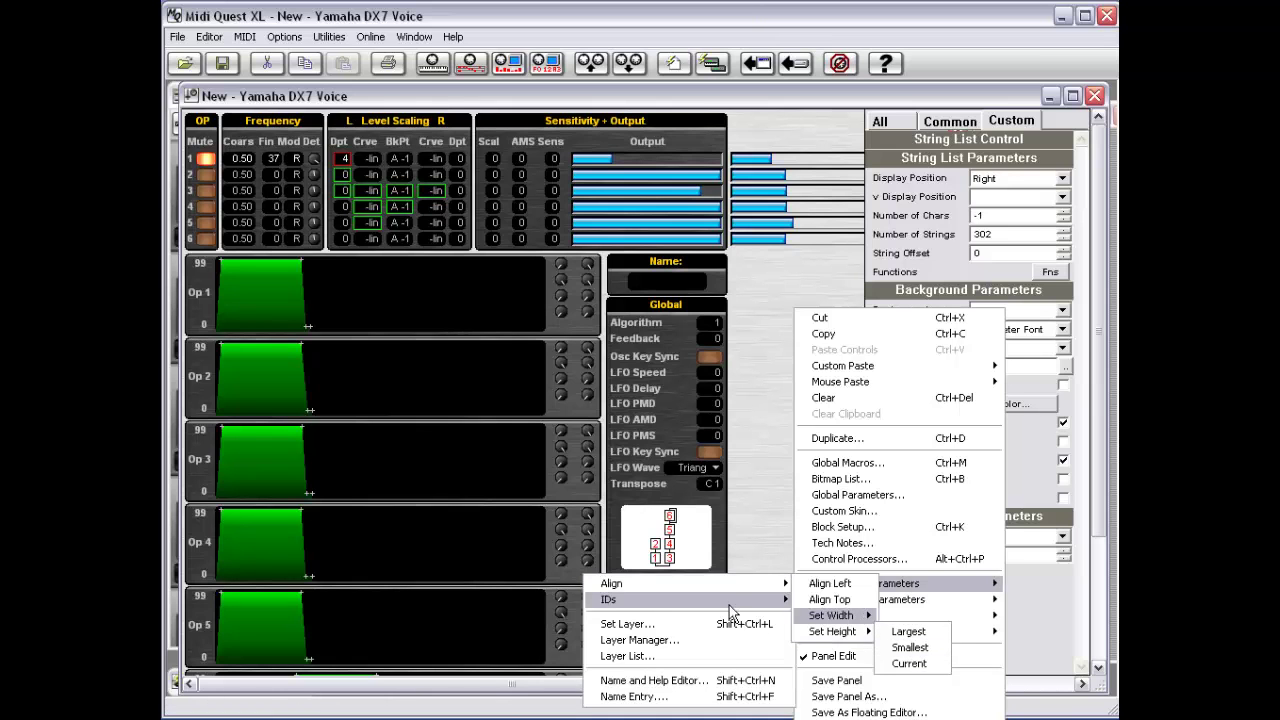
mouse_move(719, 595)
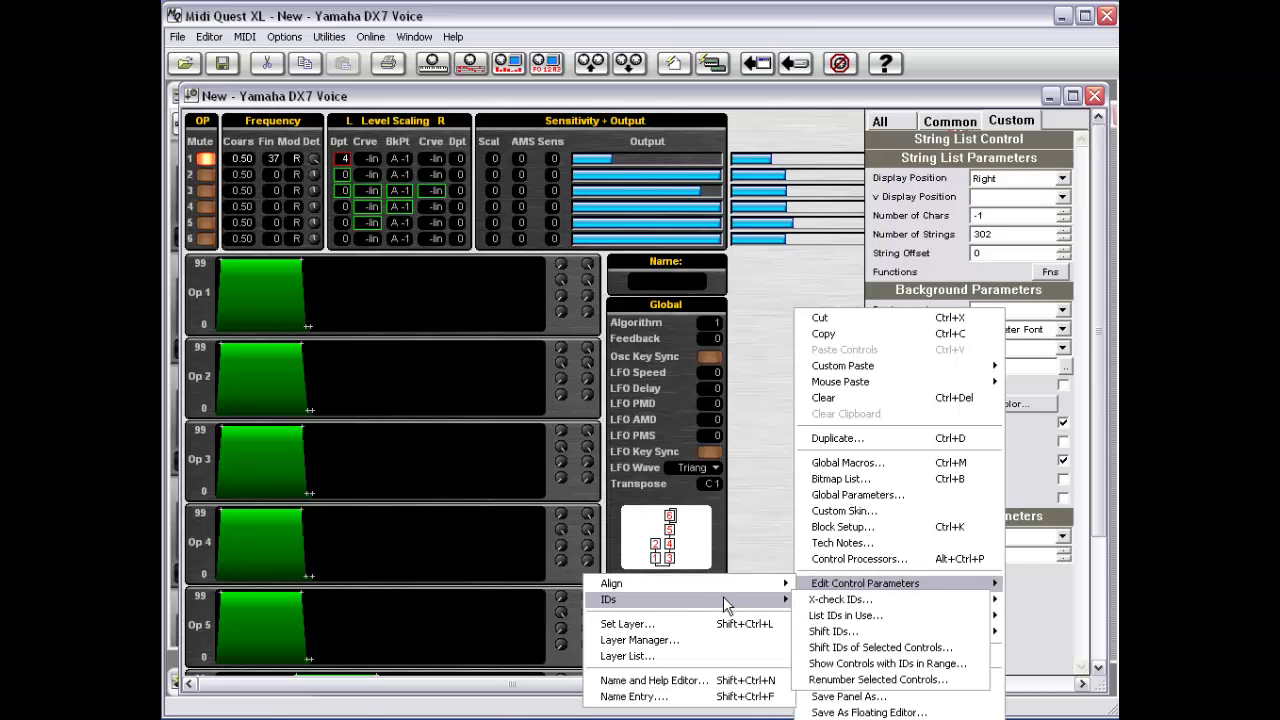
click(856, 600)
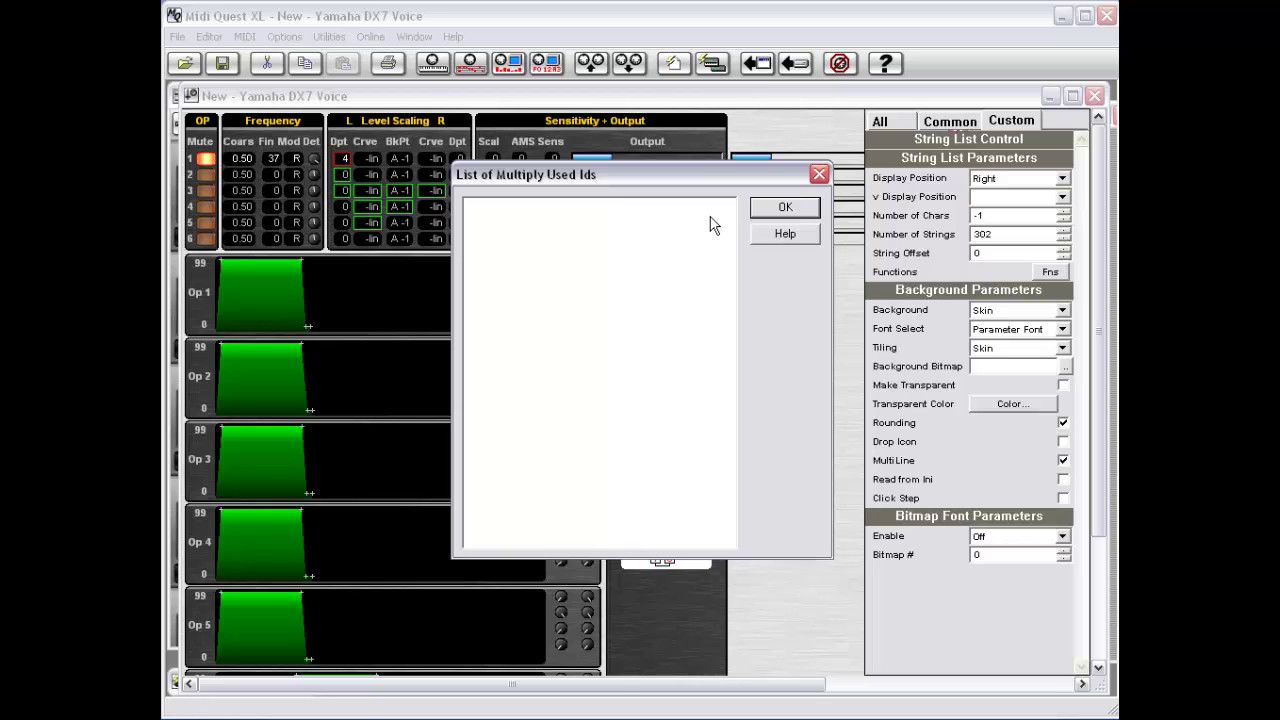
click(785, 207)
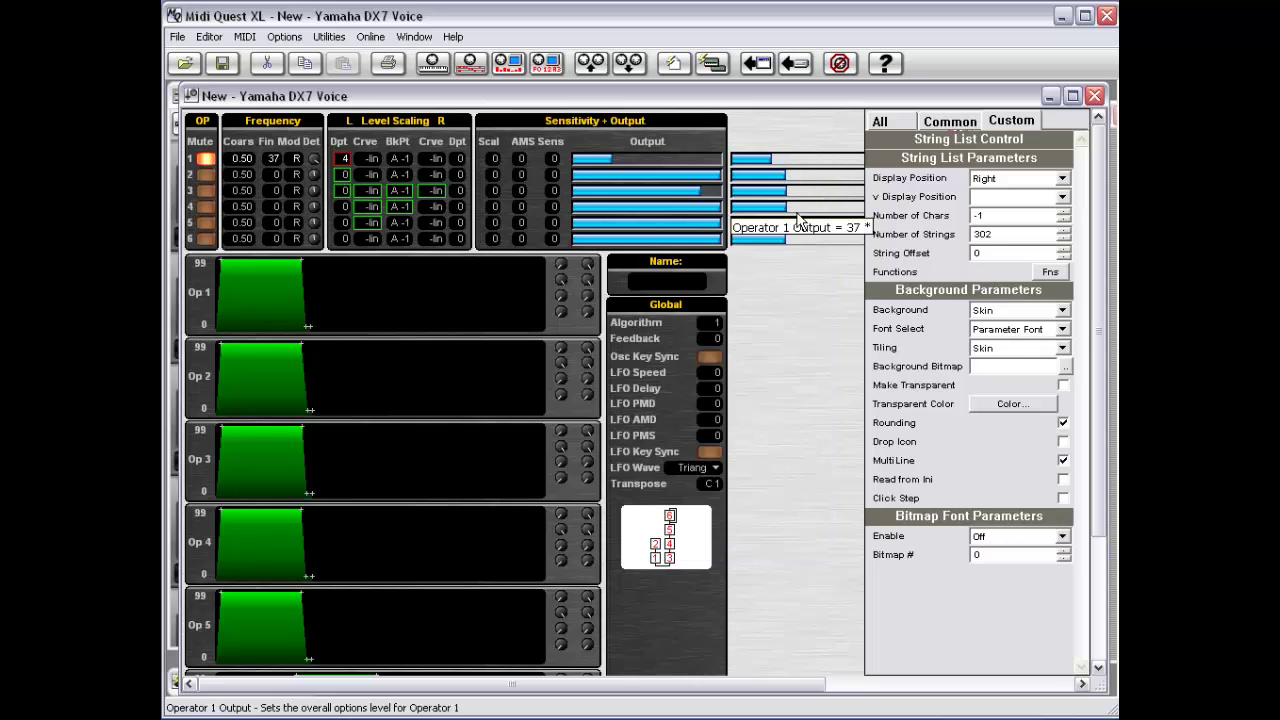
click(880, 121)
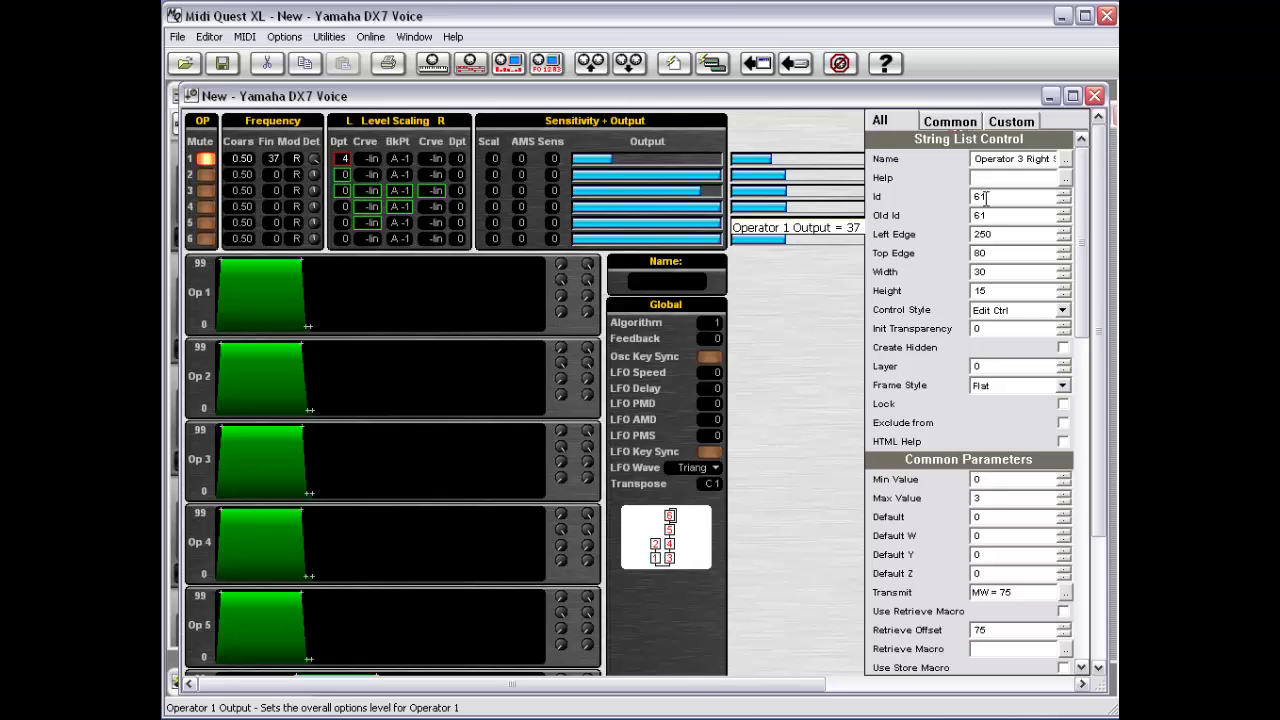
click(985, 196)
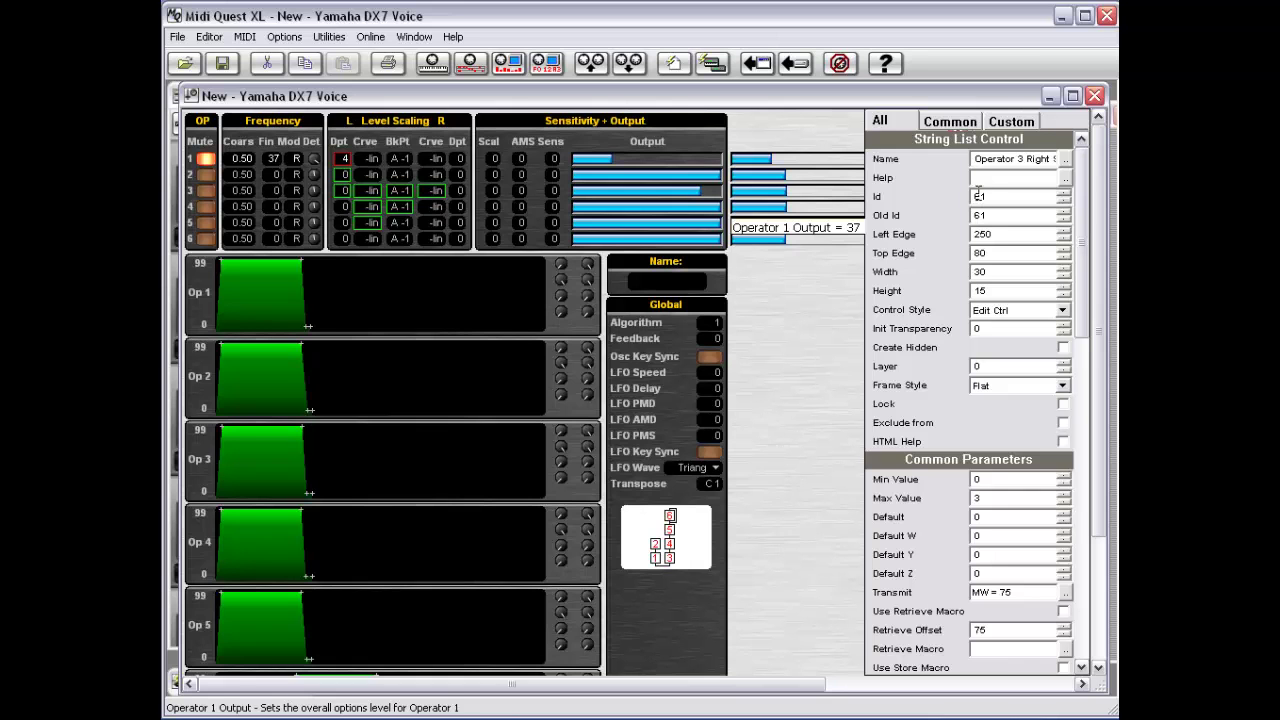
Cross-check the panel for multiply used control IDs and close the resulting list.
right_click(755, 286)
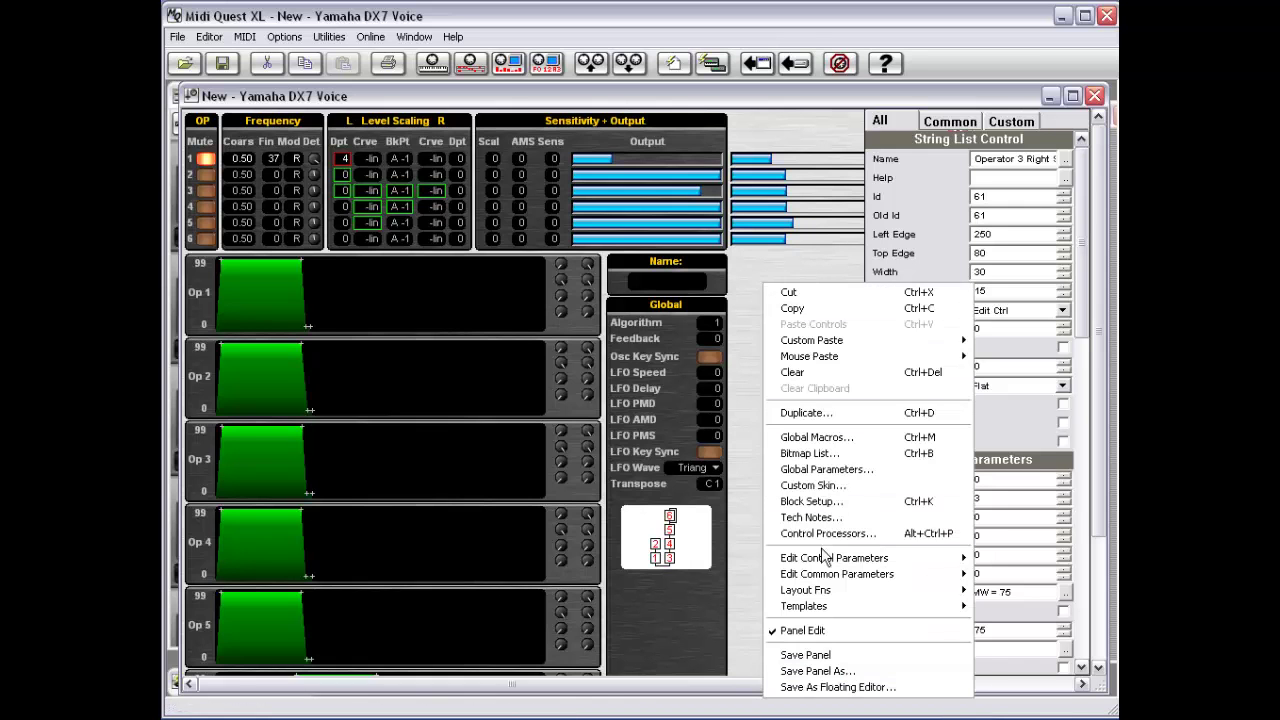
mouse_move(820, 560)
mouse_move(740, 574)
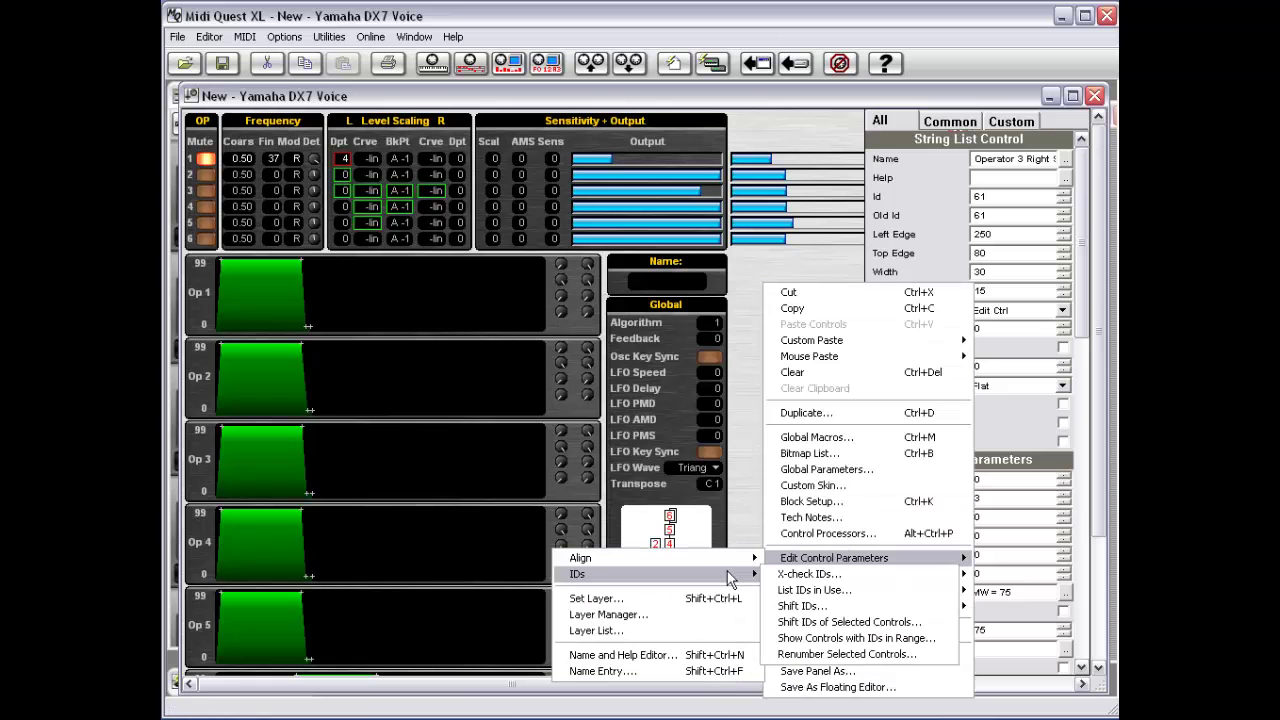
click(805, 575)
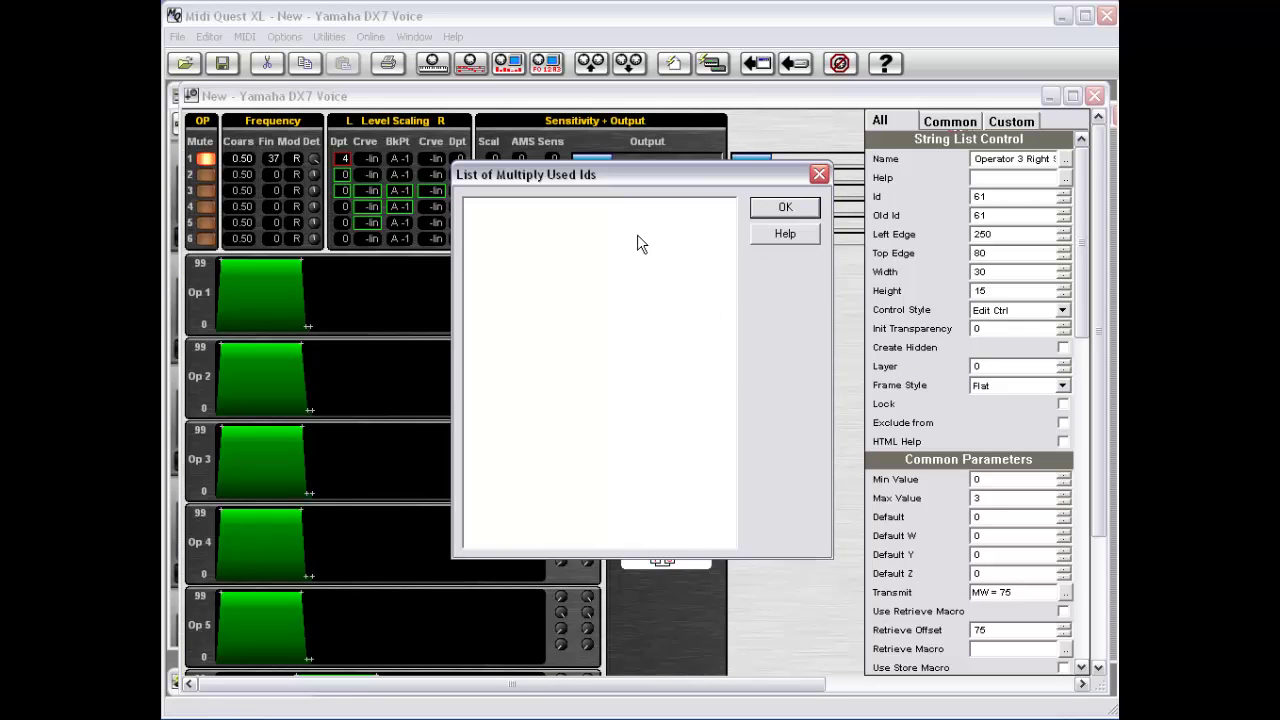
click(773, 207)
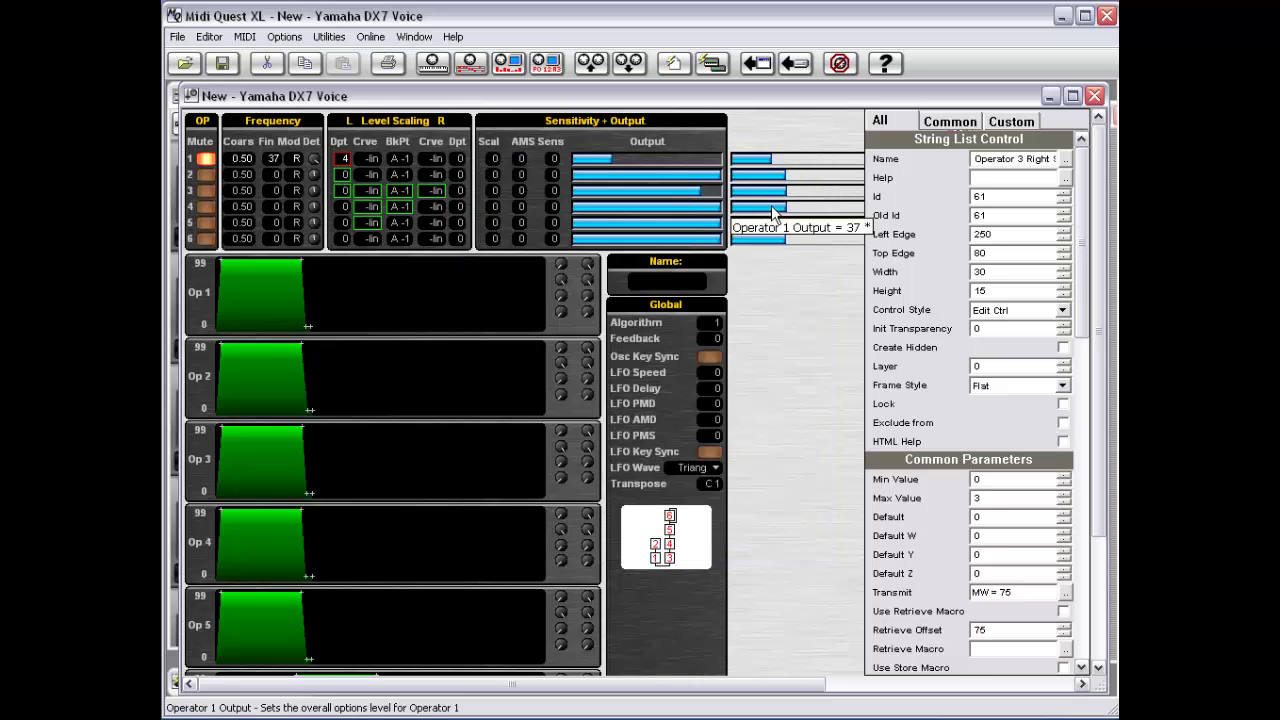
Set both the Id and Old Id of the Operator 1 Coarse Frequency control to 30, duplicating the Operator 2 control's Id.
click(240, 161)
click(243, 174)
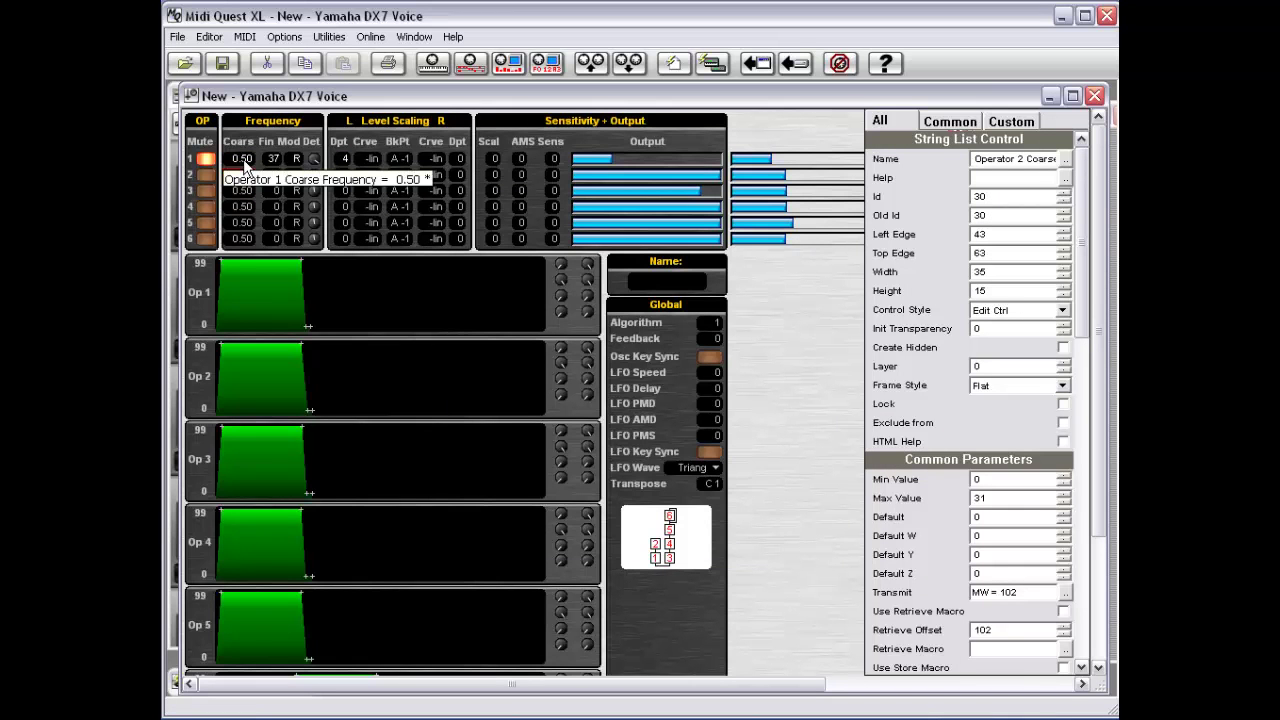
click(243, 160)
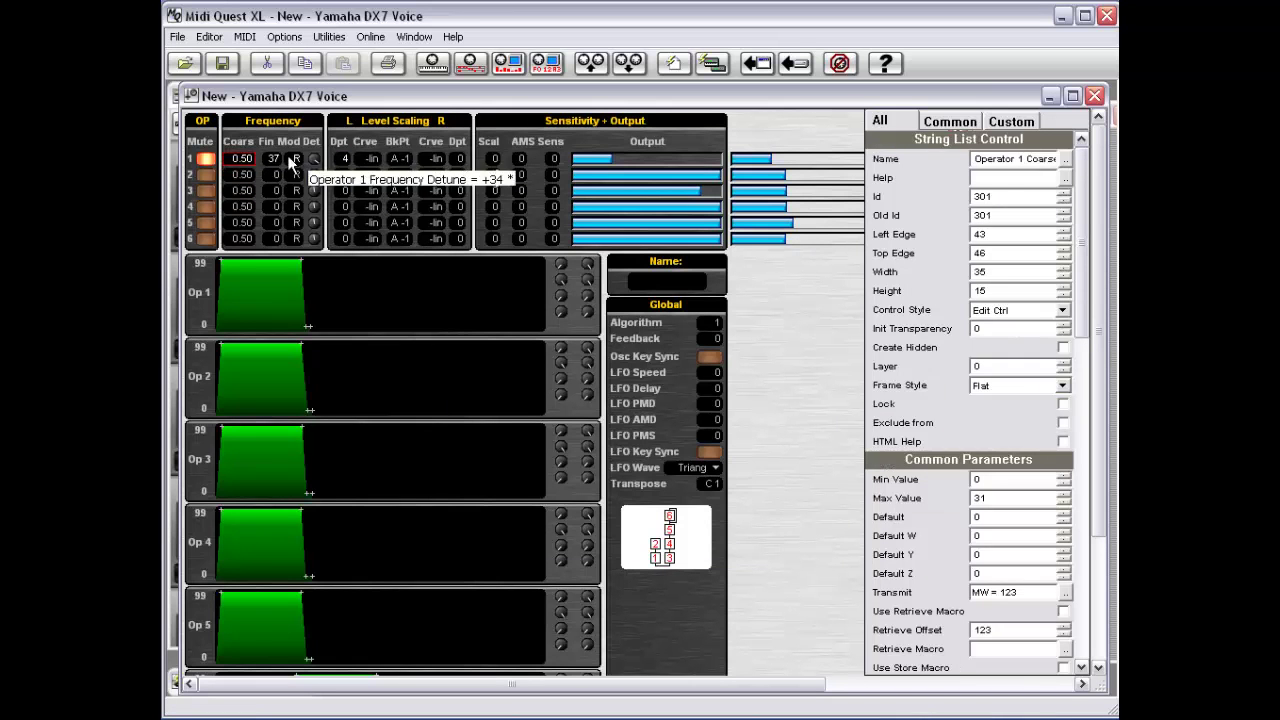
click(1008, 196)
key(BackSpace)
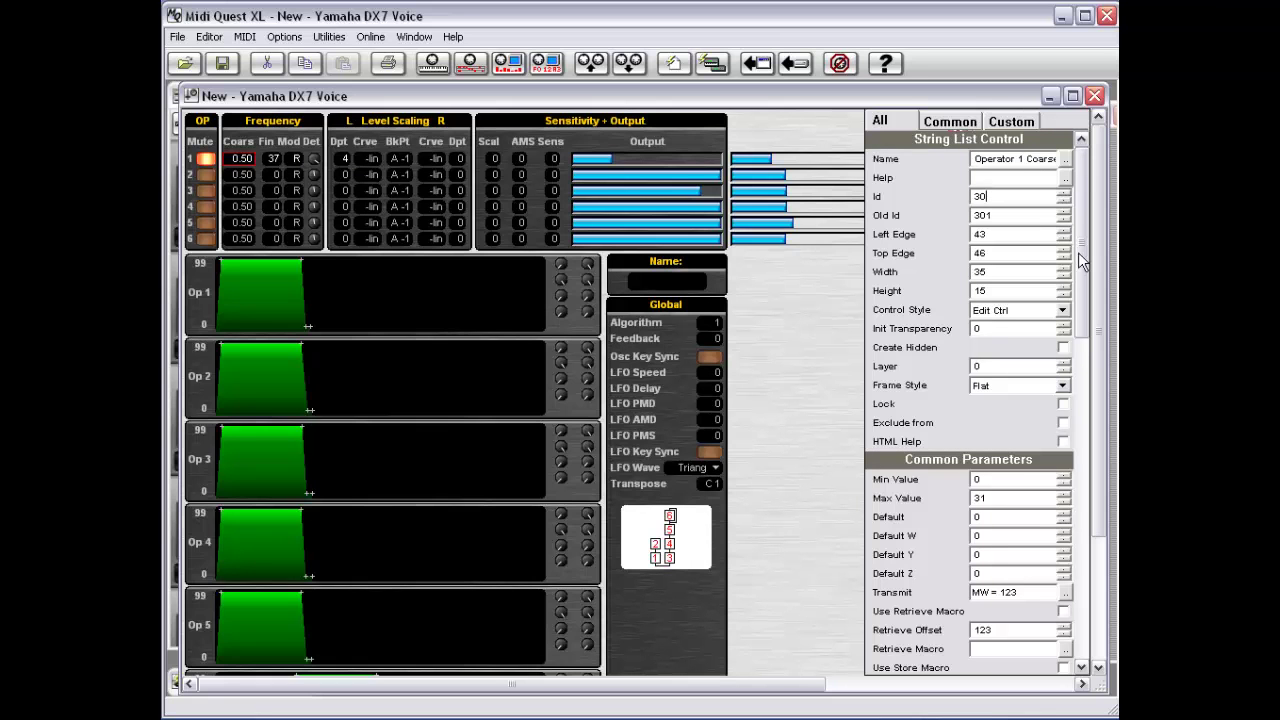
click(1030, 215)
key(BackSpace)
click(800, 305)
Run the ID cross-check again to examine which controls share an Id, and close the list.
right_click(800, 305)
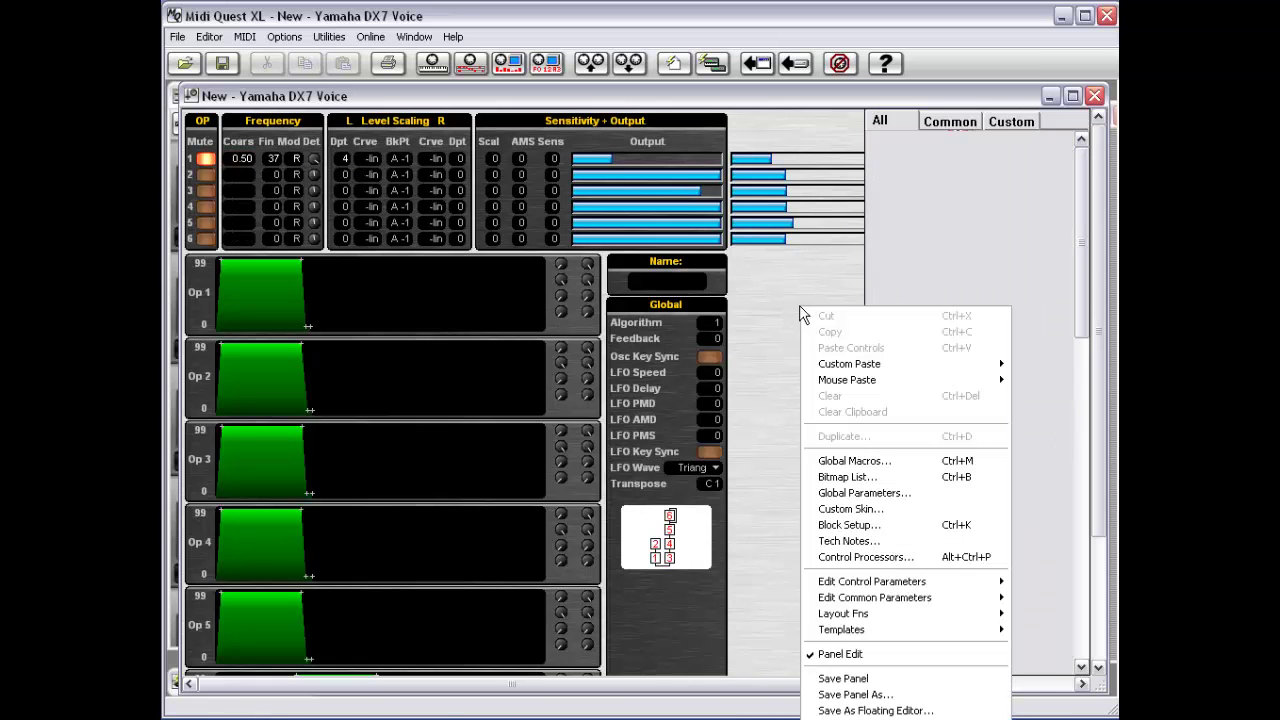
mouse_move(852, 586)
mouse_move(757, 601)
click(845, 598)
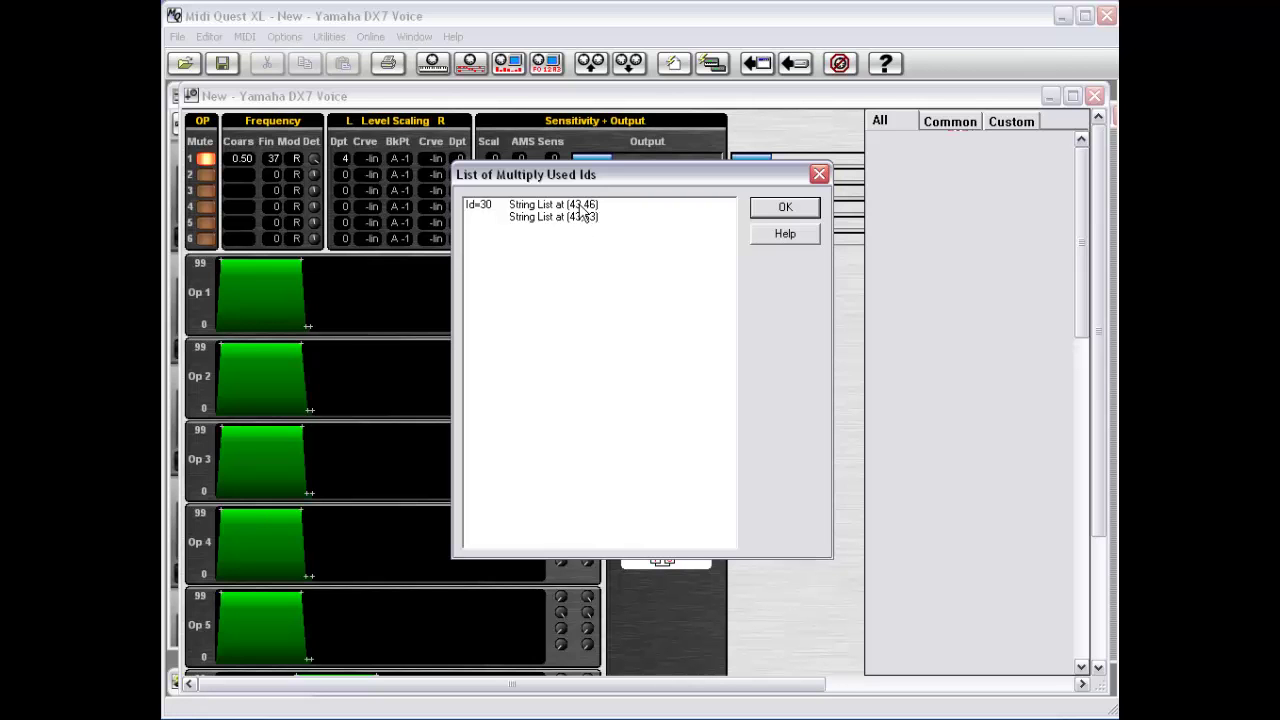
click(784, 209)
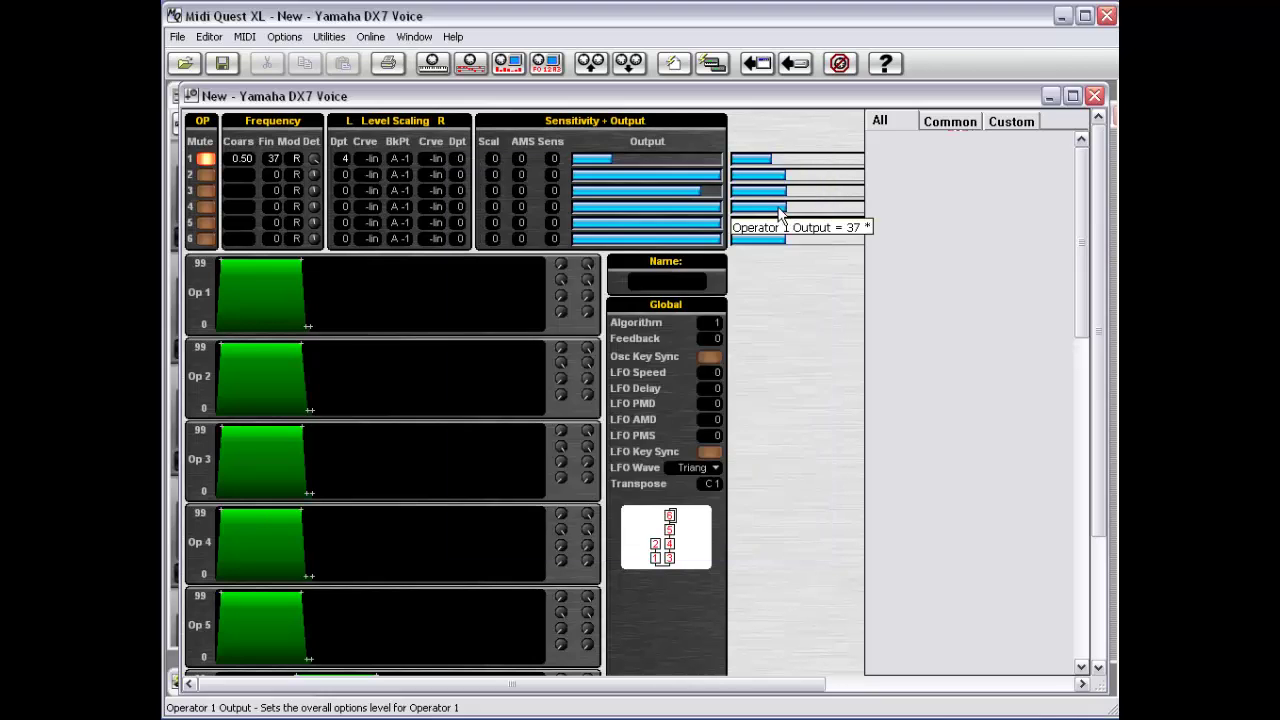
Restore the Id and Old Id of the Operator 1 Coarse Frequency control to 301 and deselect the control.
click(245, 155)
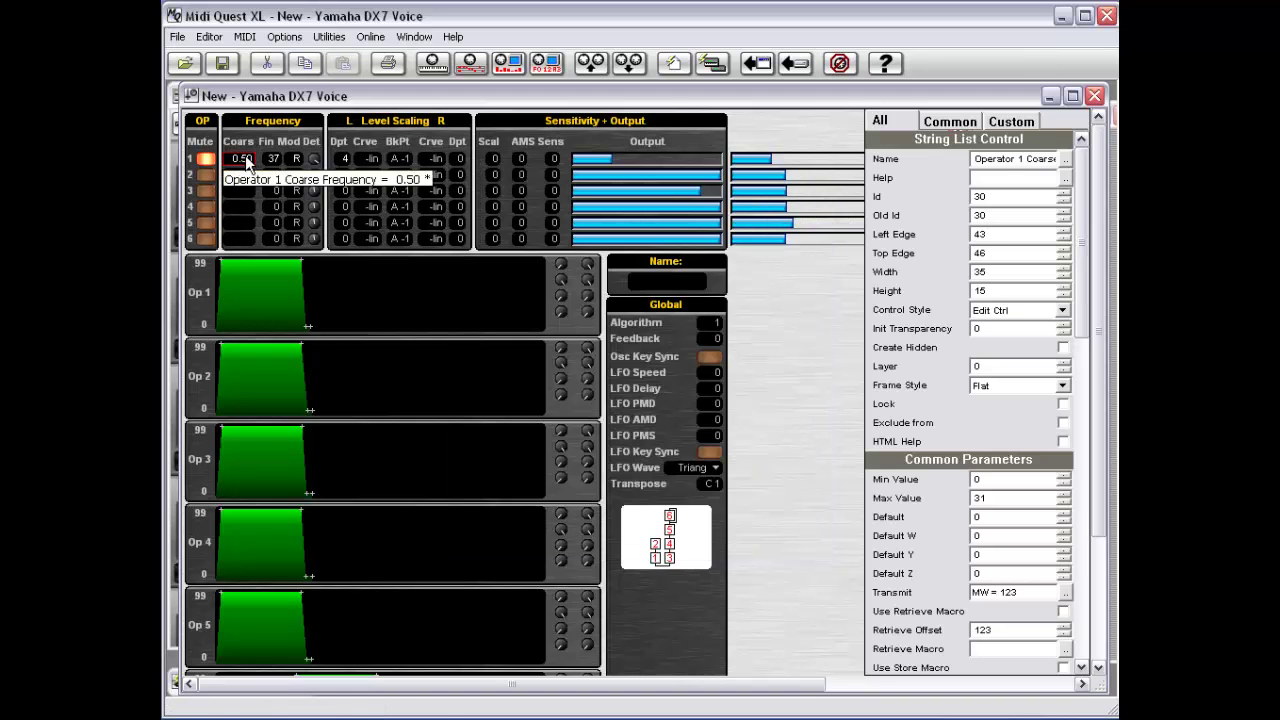
click(1007, 194)
key(Return)
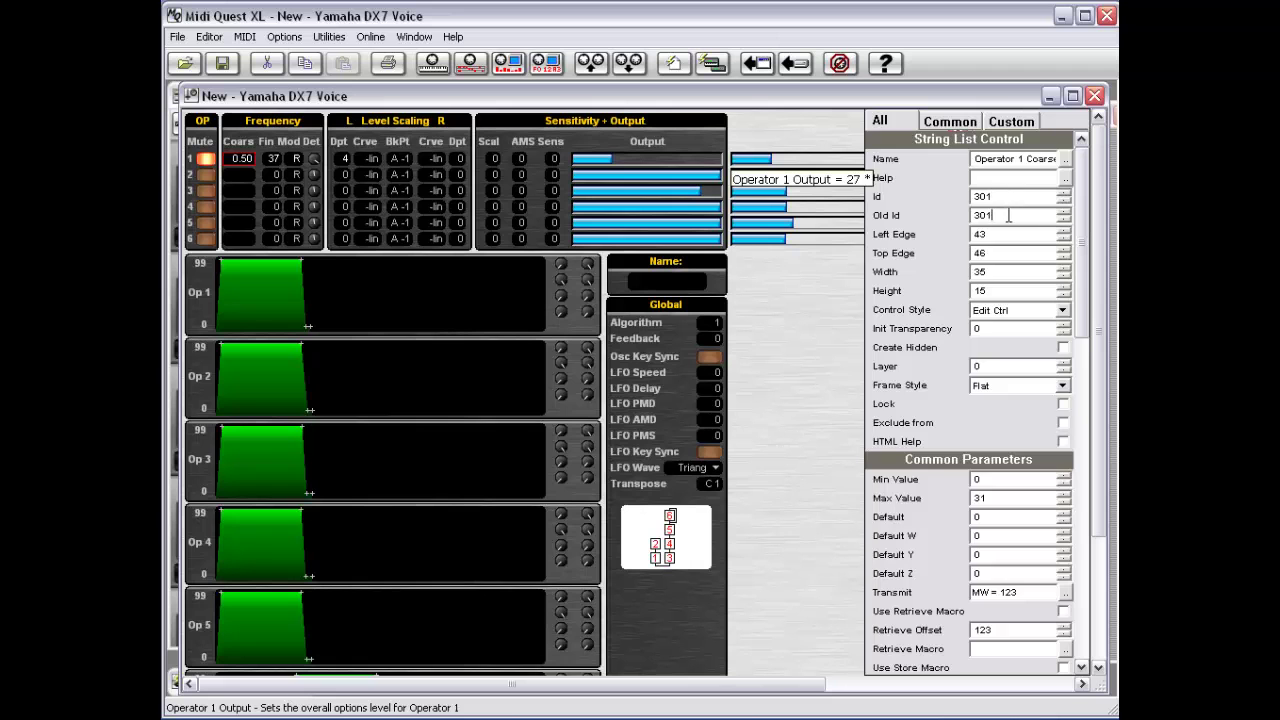
click(811, 305)
List the IDs in use on the panel, examine the used and free ranges, and cancel the list.
right_click(810, 300)
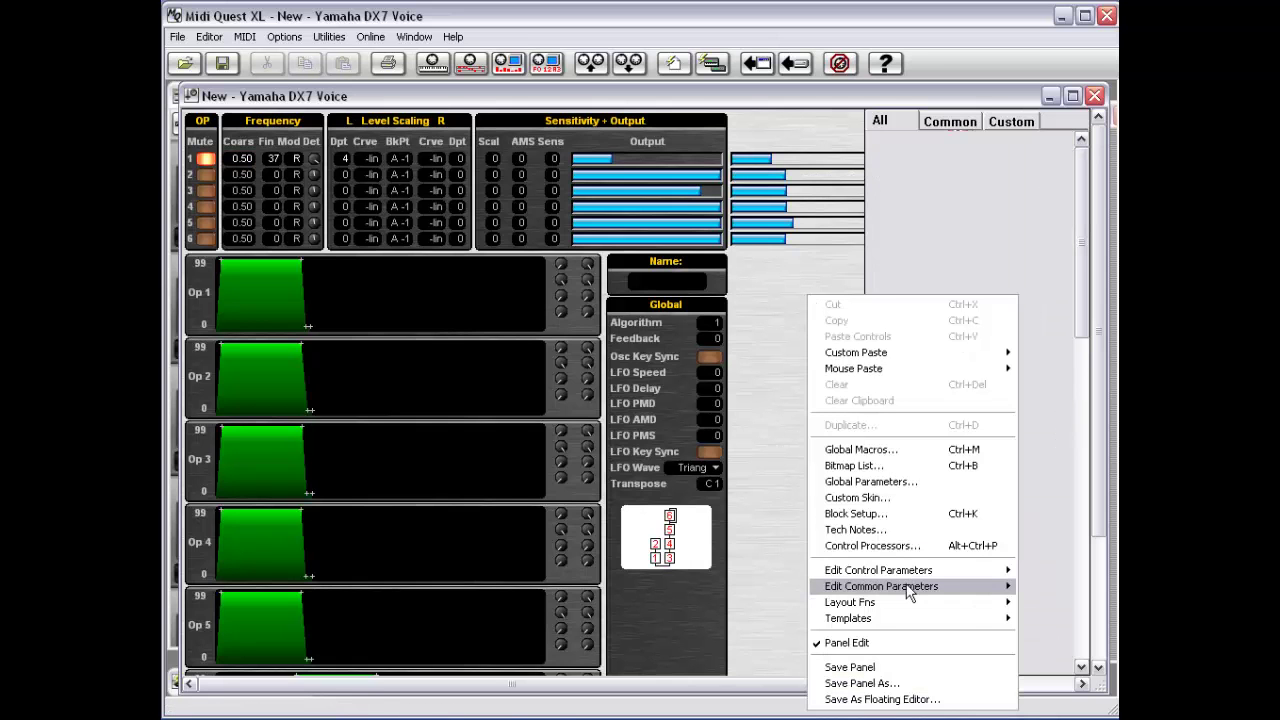
mouse_move(902, 585)
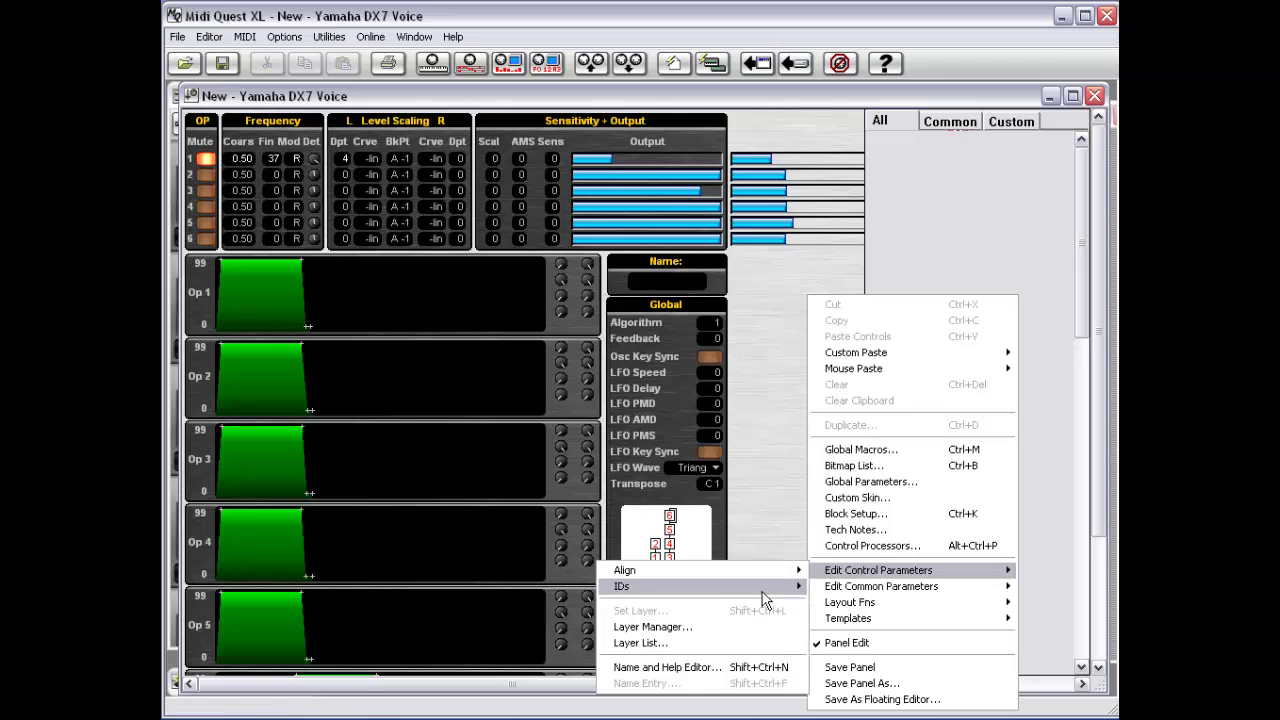
mouse_move(780, 586)
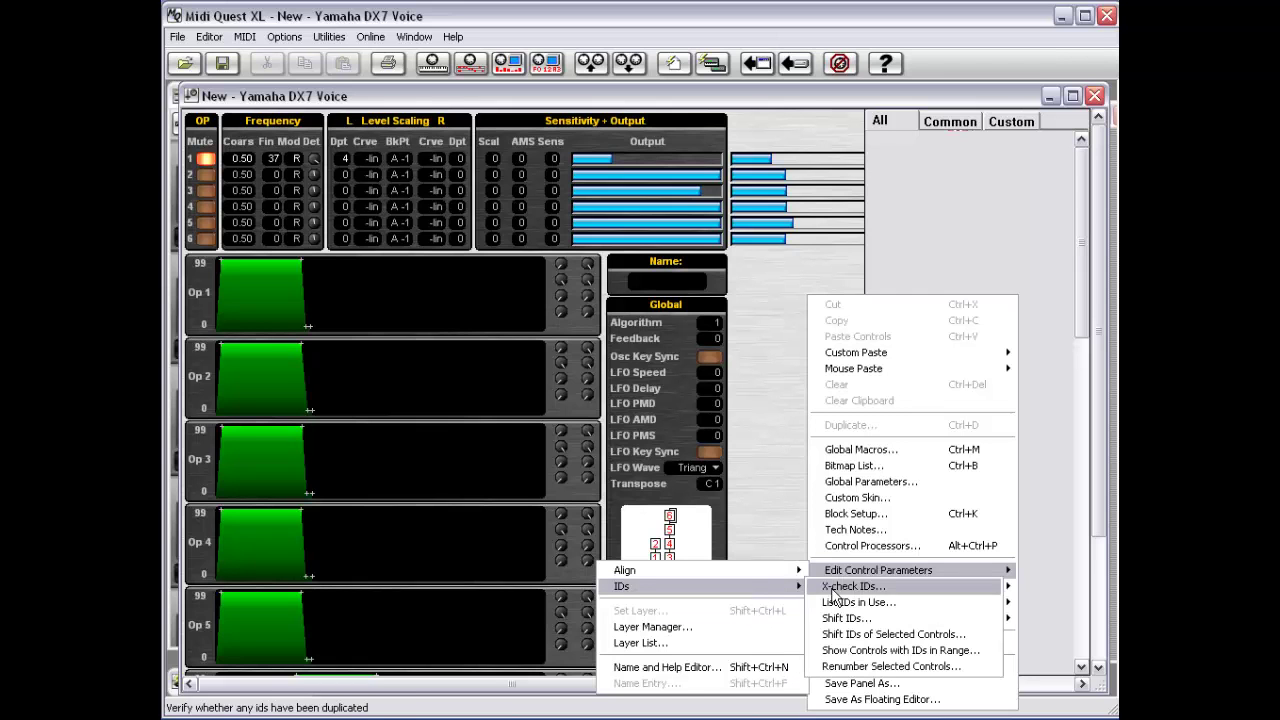
click(925, 603)
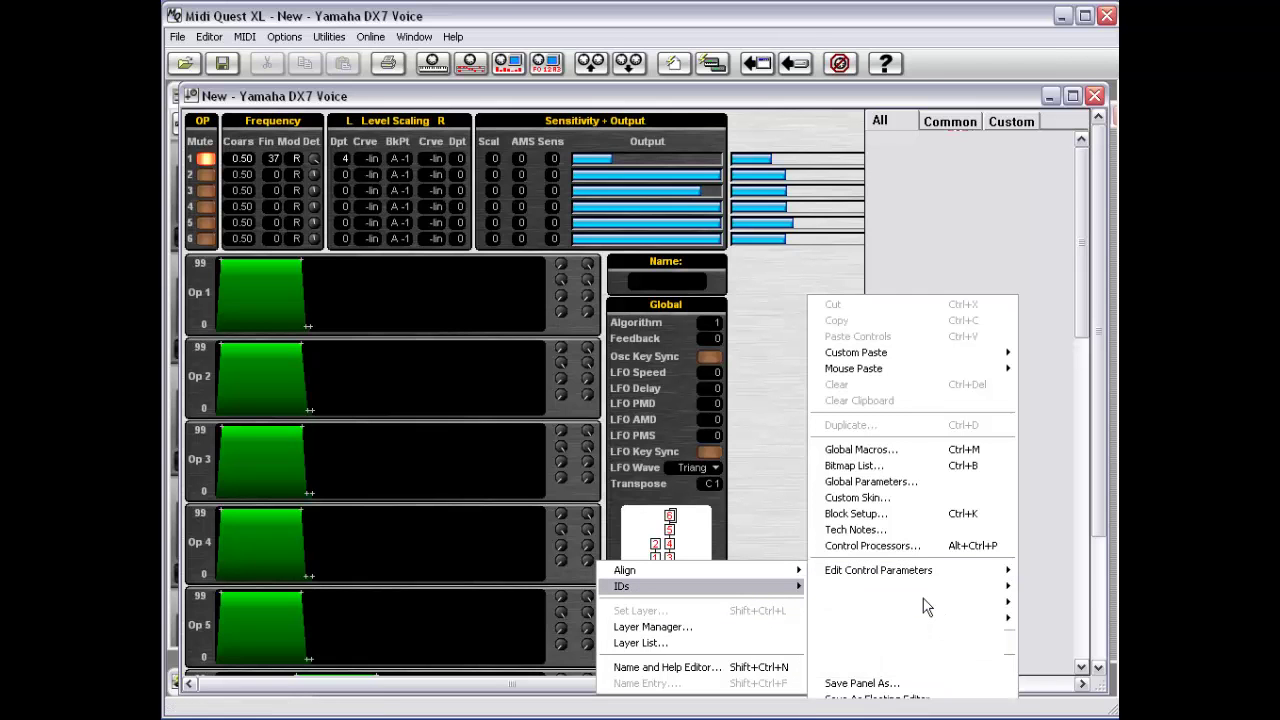
drag(666, 245, 663, 244)
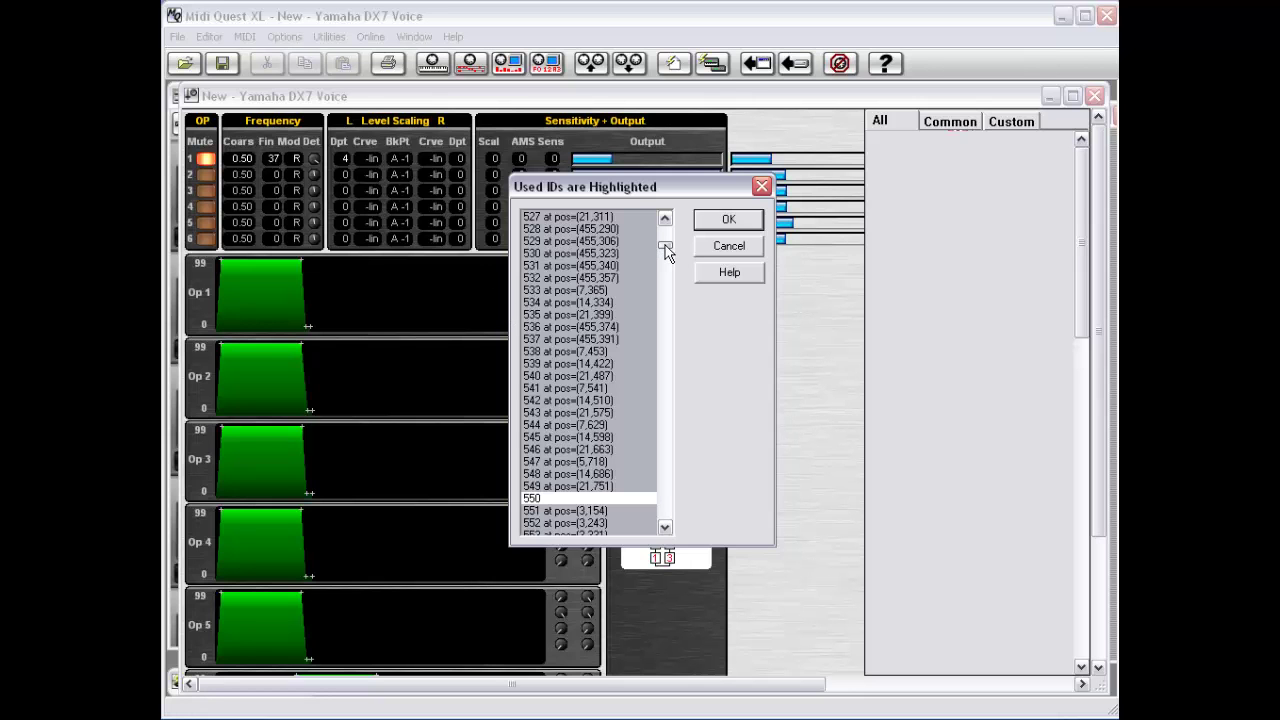
drag(666, 251, 668, 273)
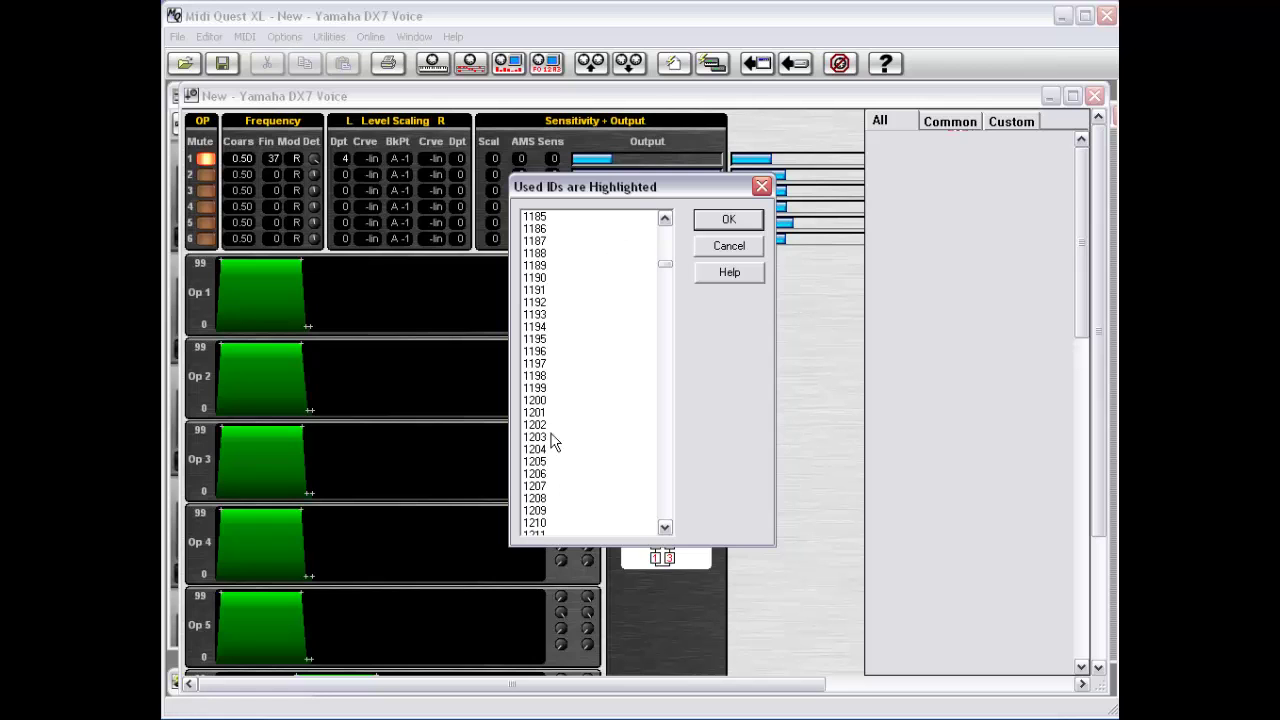
click(730, 246)
Start Shift IDs, enter 3000 as the number to add to all controls, and cancel without applying it.
right_click(784, 310)
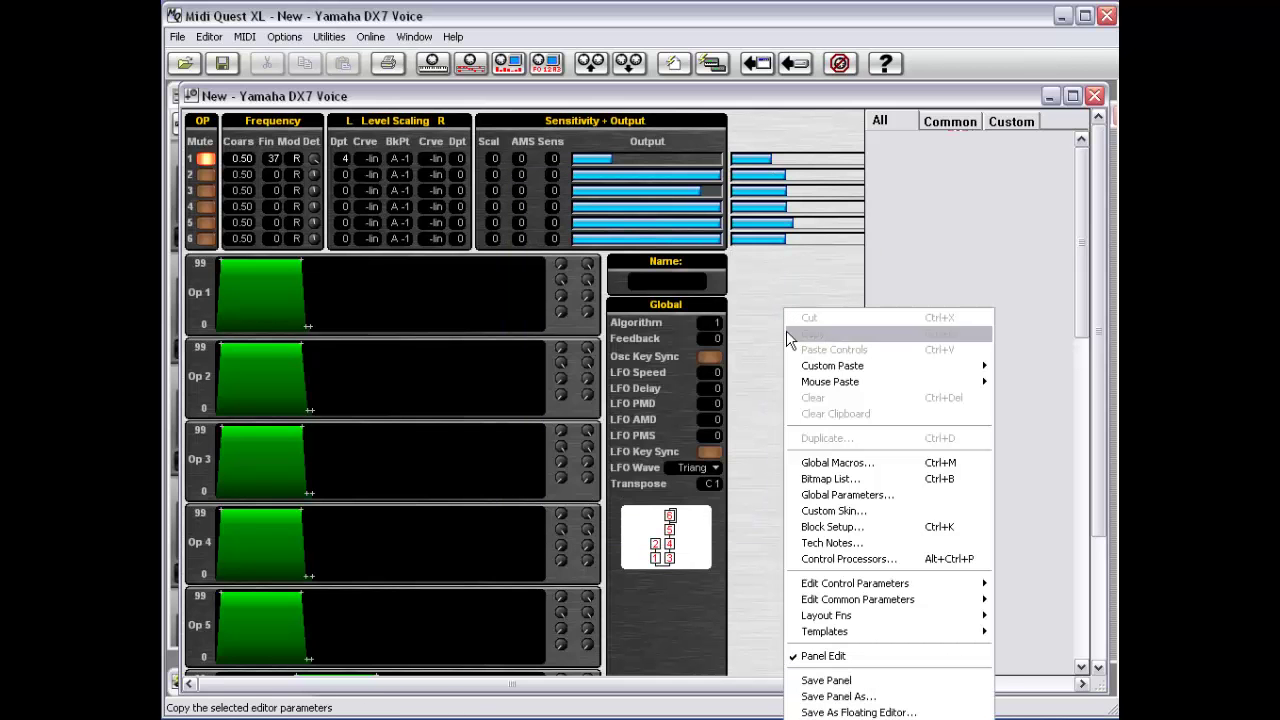
mouse_move(810, 585)
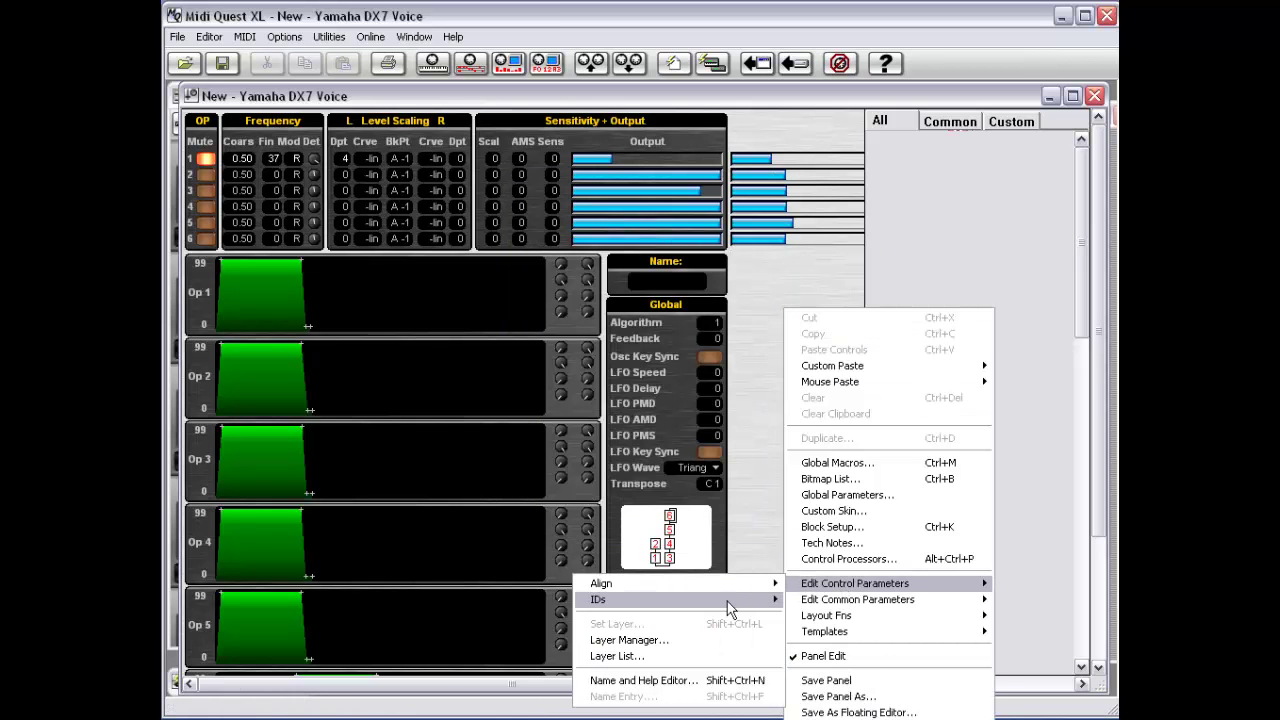
mouse_move(727, 602)
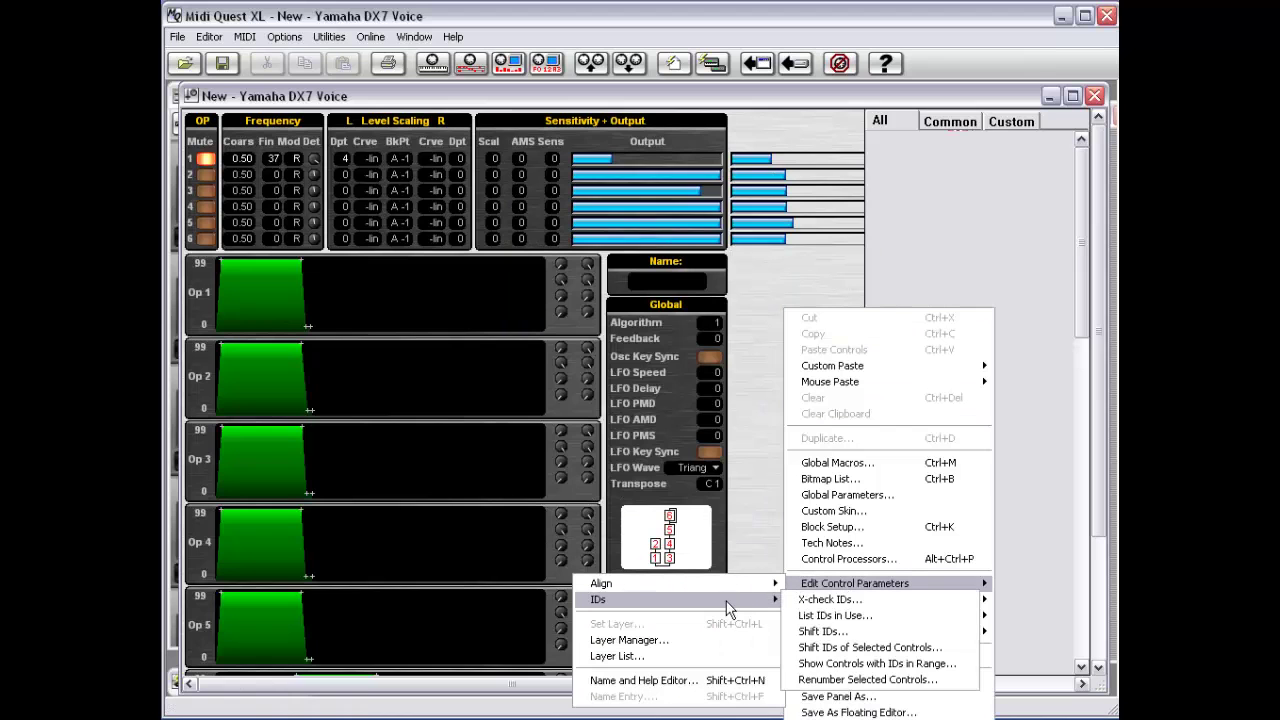
click(878, 633)
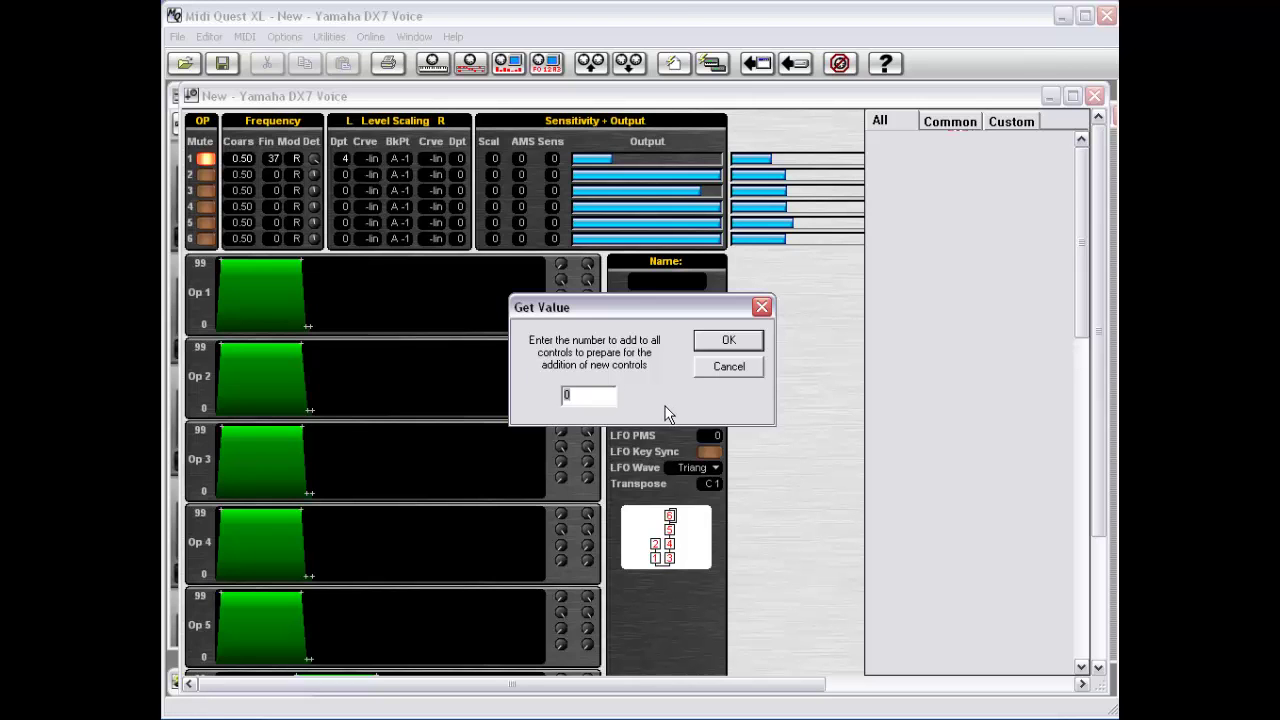
text(3000)
click(729, 366)
Show only the panel controls whose IDs range from 300 to 500.
right_click(750, 343)
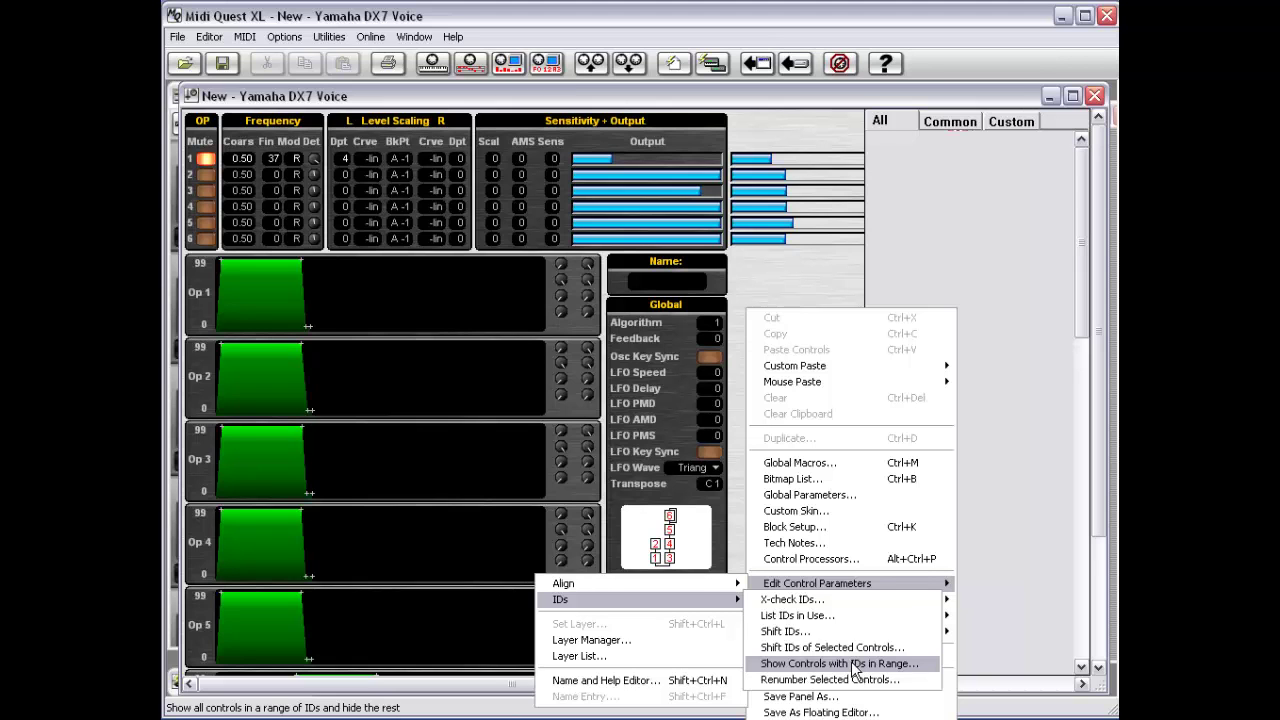
click(854, 665)
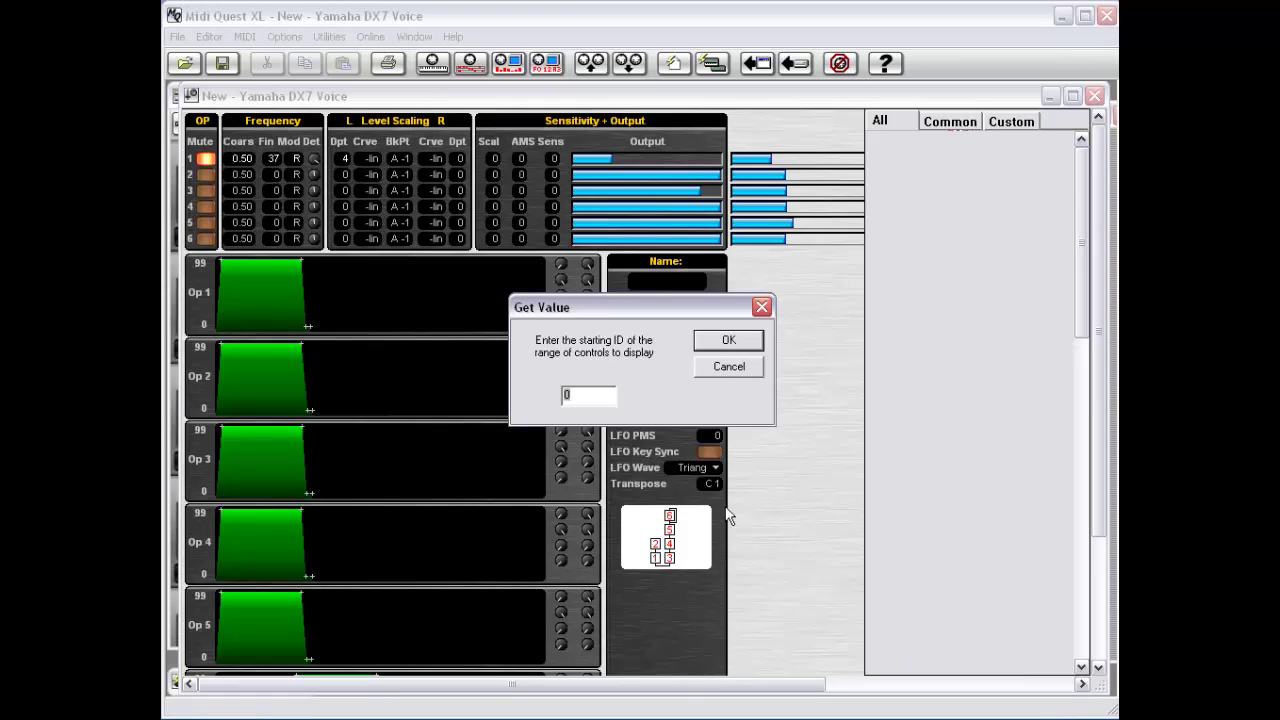
text(300)
key(Return)
text(500)
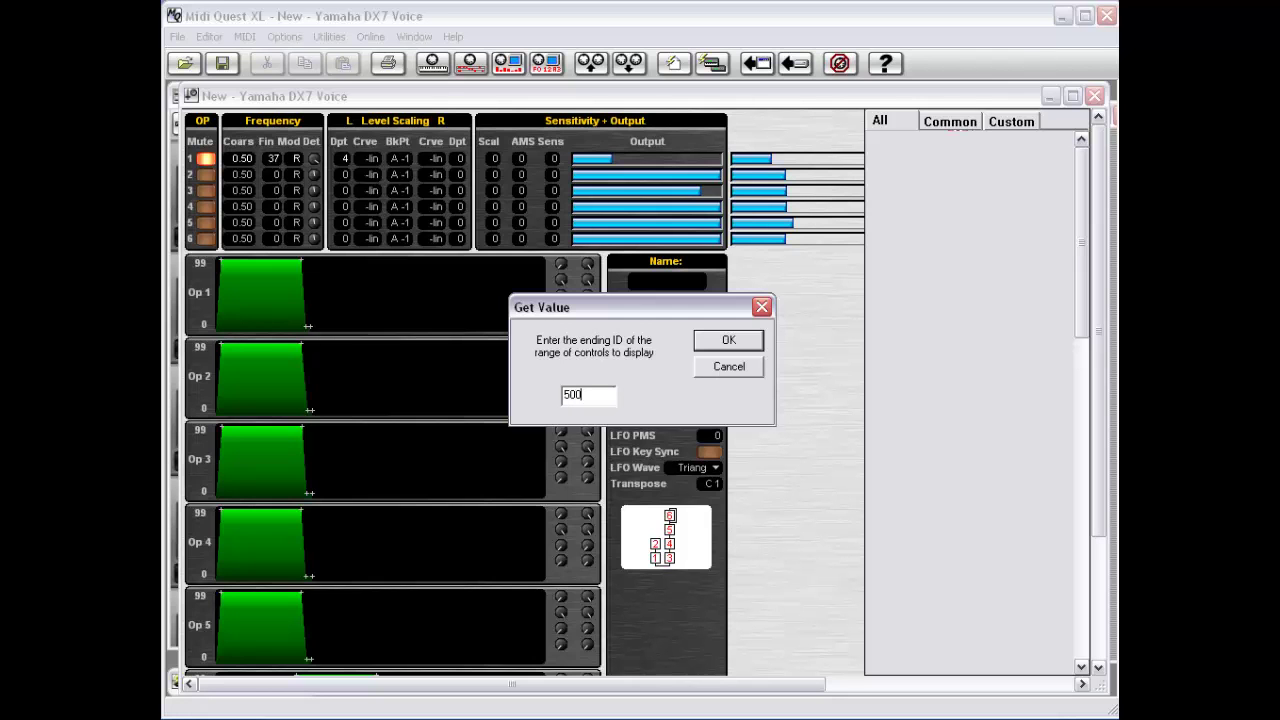
key(Return)
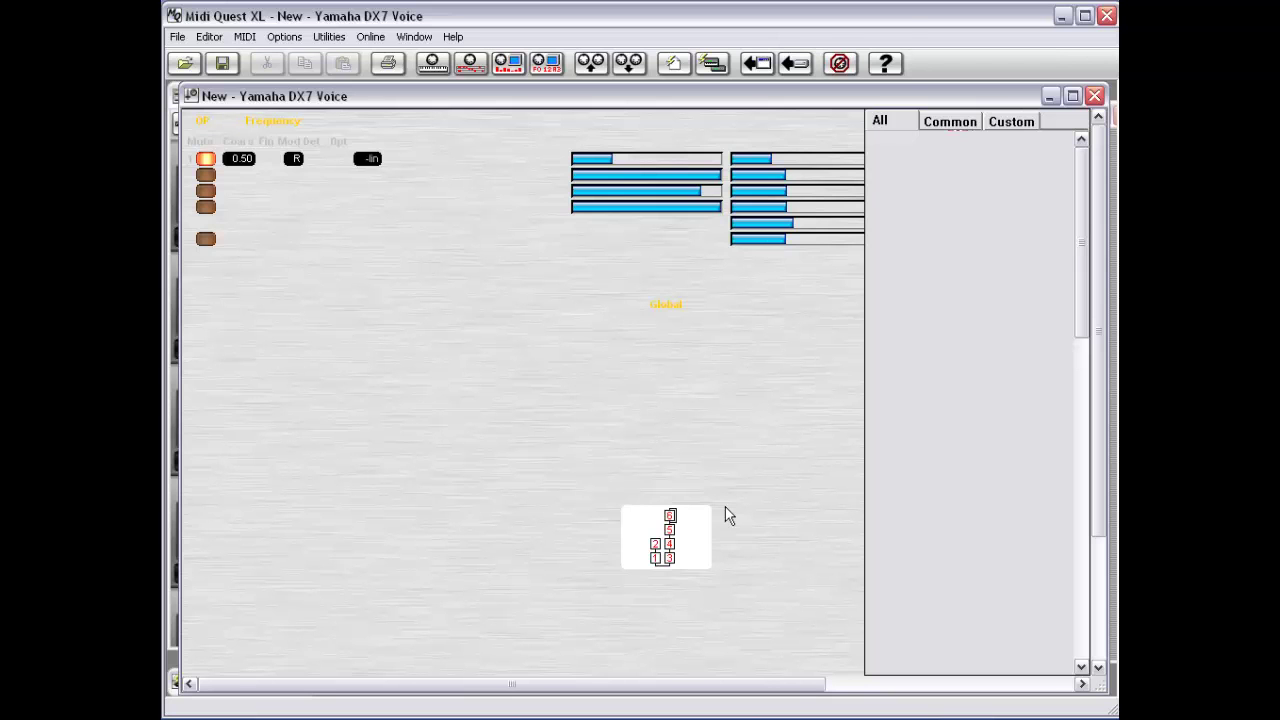
Show all hidden controls on the panel again.
right_click(699, 421)
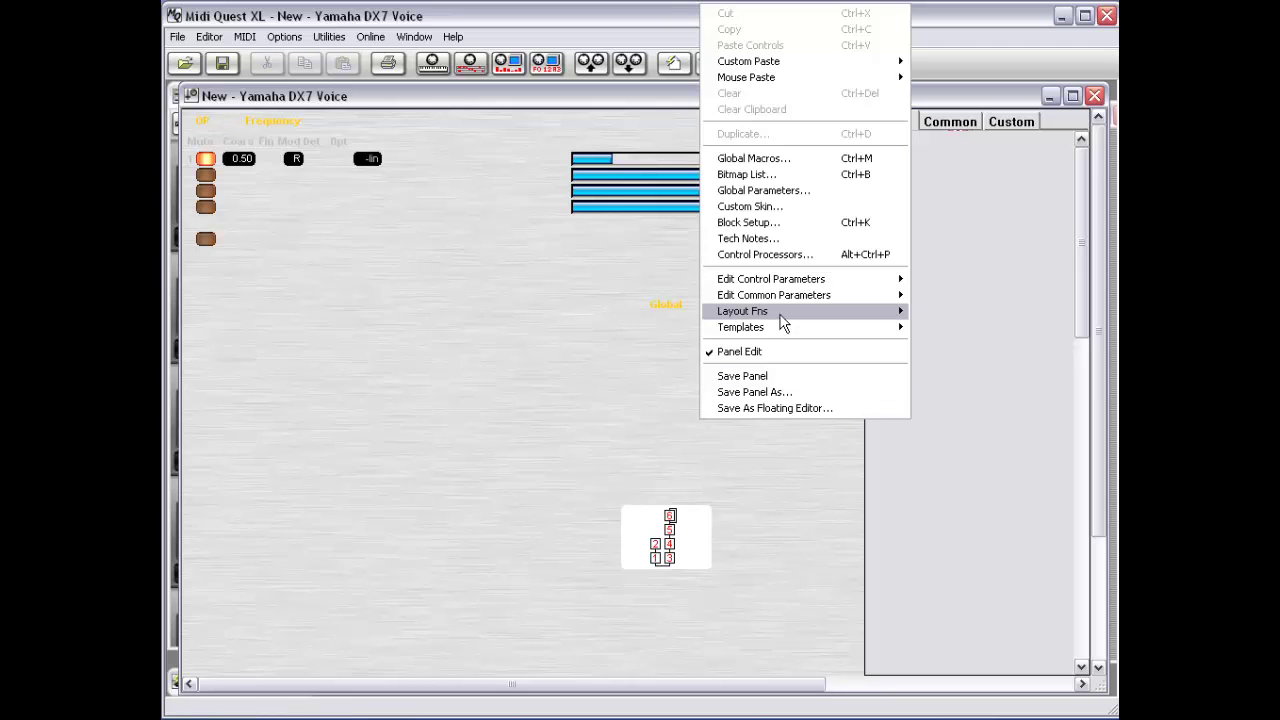
mouse_move(783, 322)
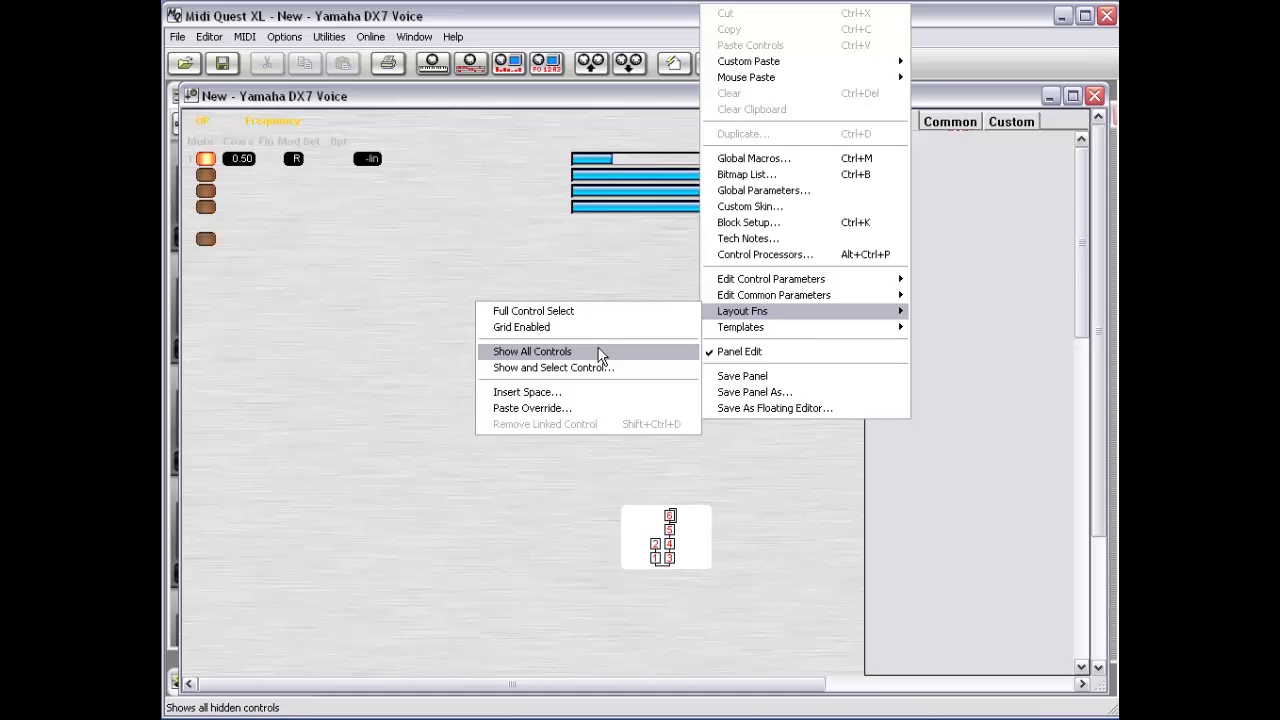
click(600, 352)
right_click(780, 330)
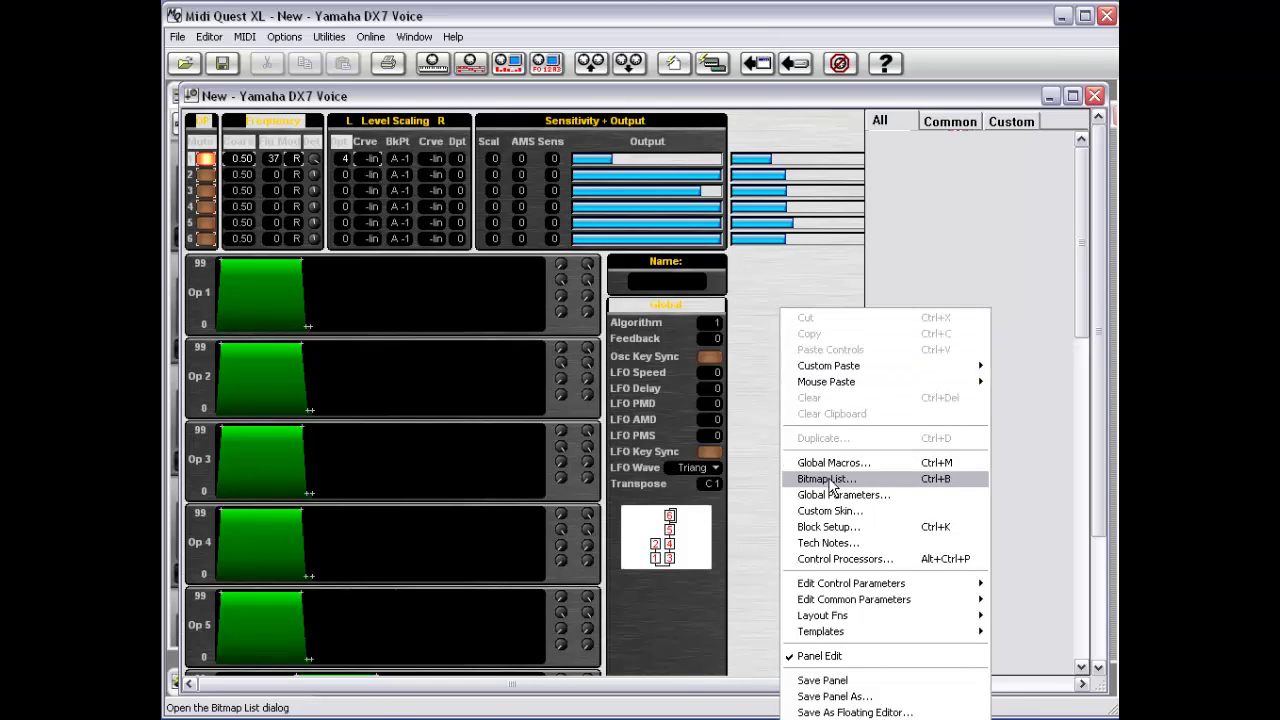
mouse_move(851, 590)
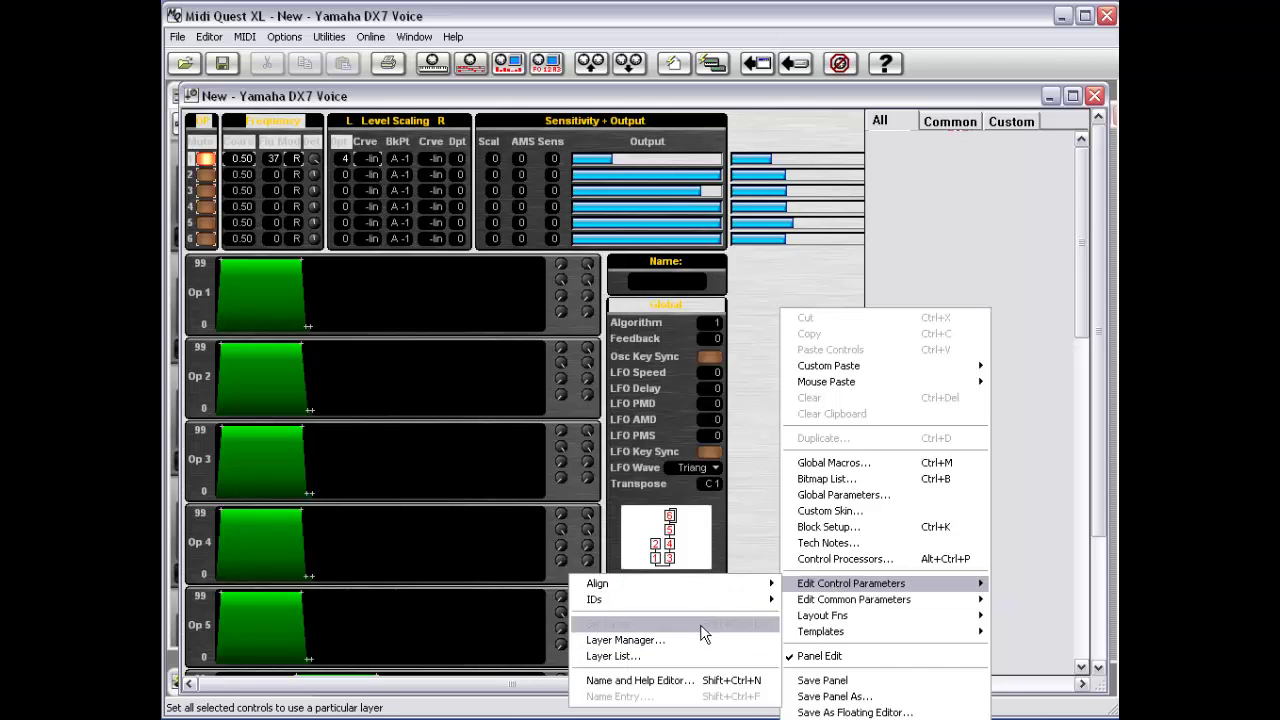
mouse_move(745, 600)
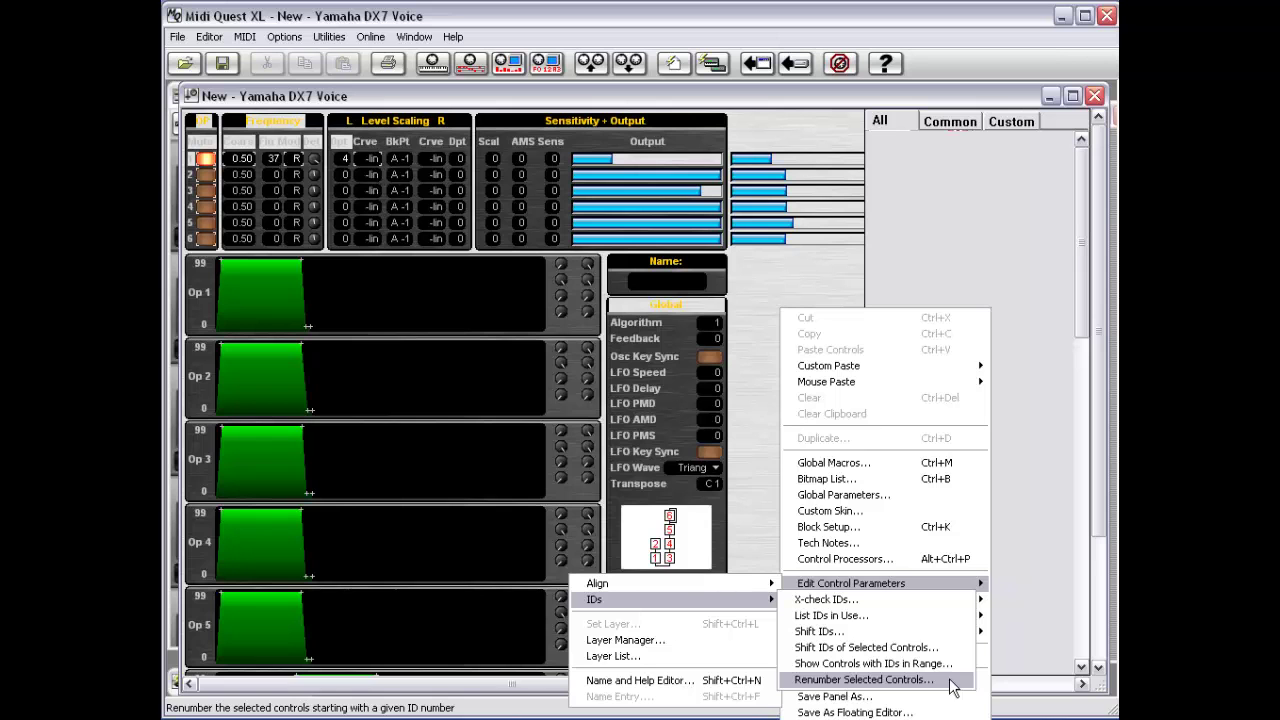
click(751, 331)
Renumber the value controls in the Global section from base ID 5000 and inspect the Algorithm control's Id.
drag(742, 308, 675, 486)
right_click(755, 412)
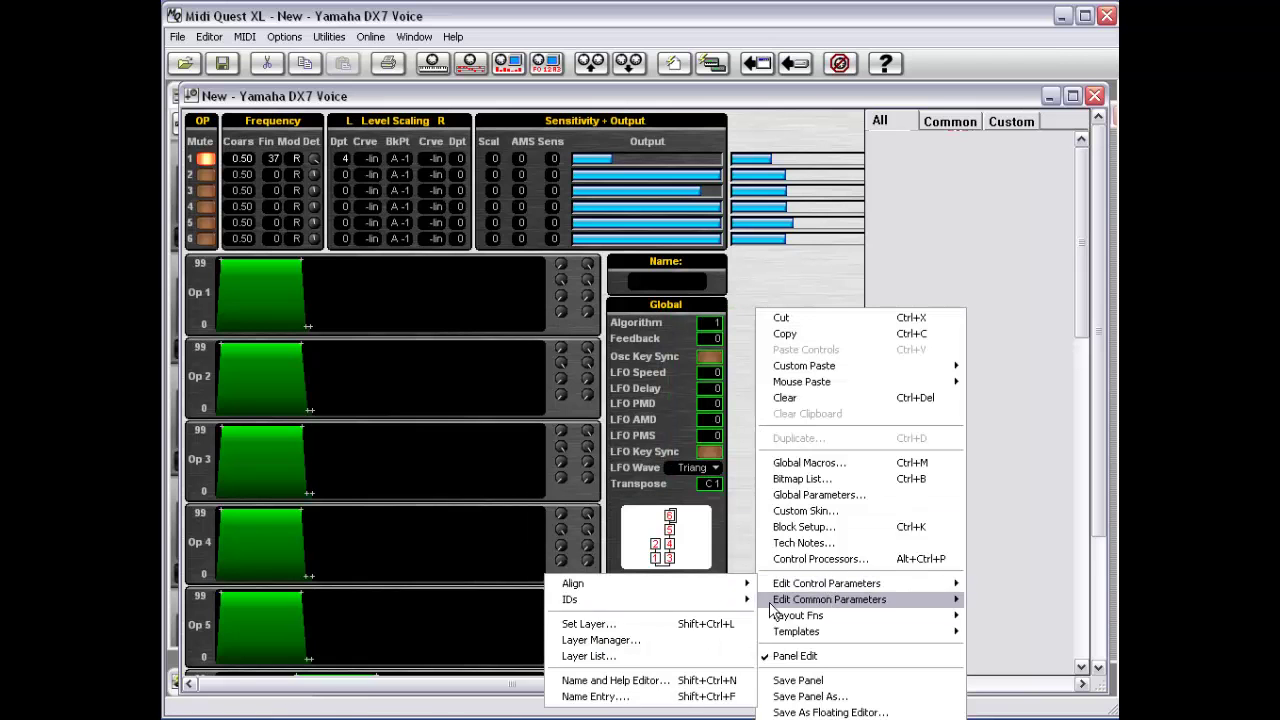
mouse_move(688, 610)
click(833, 680)
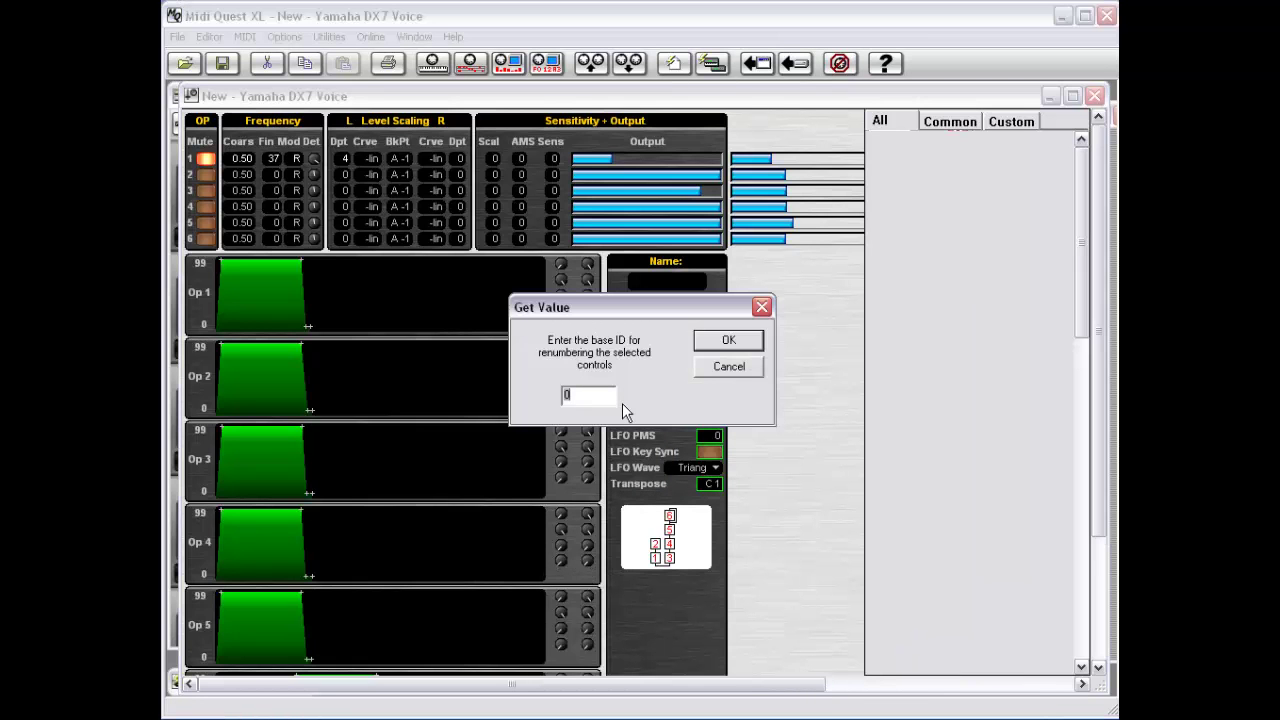
text(5000)
key(Return)
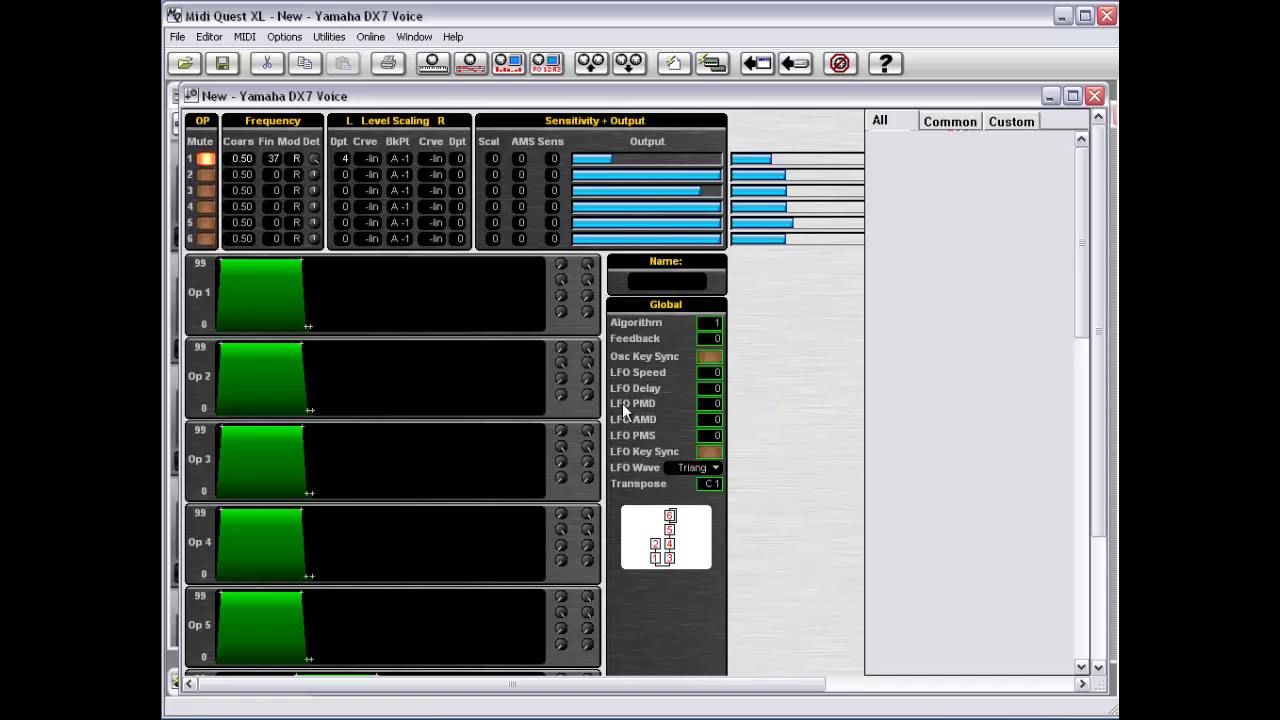
click(709, 356)
click(712, 322)
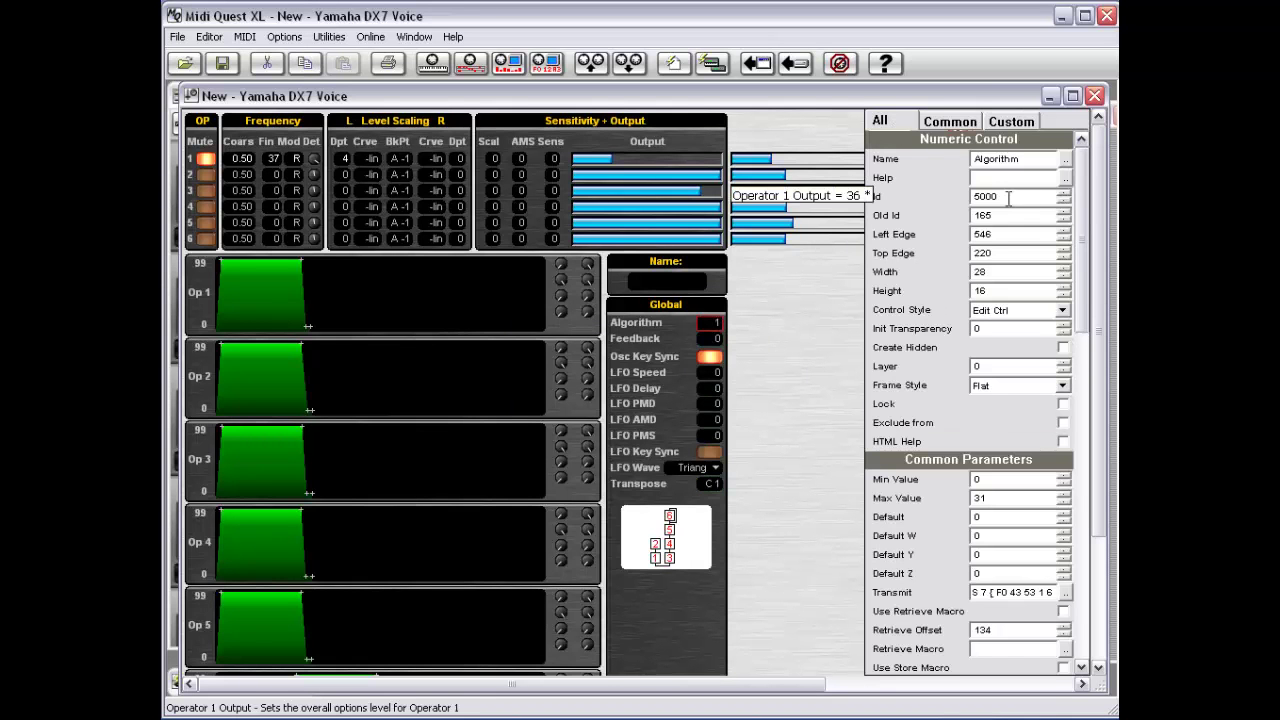
Inspect the Ids of the Feedback, Osc Key Sync and LFO Speed controls in the Global section.
click(712, 340)
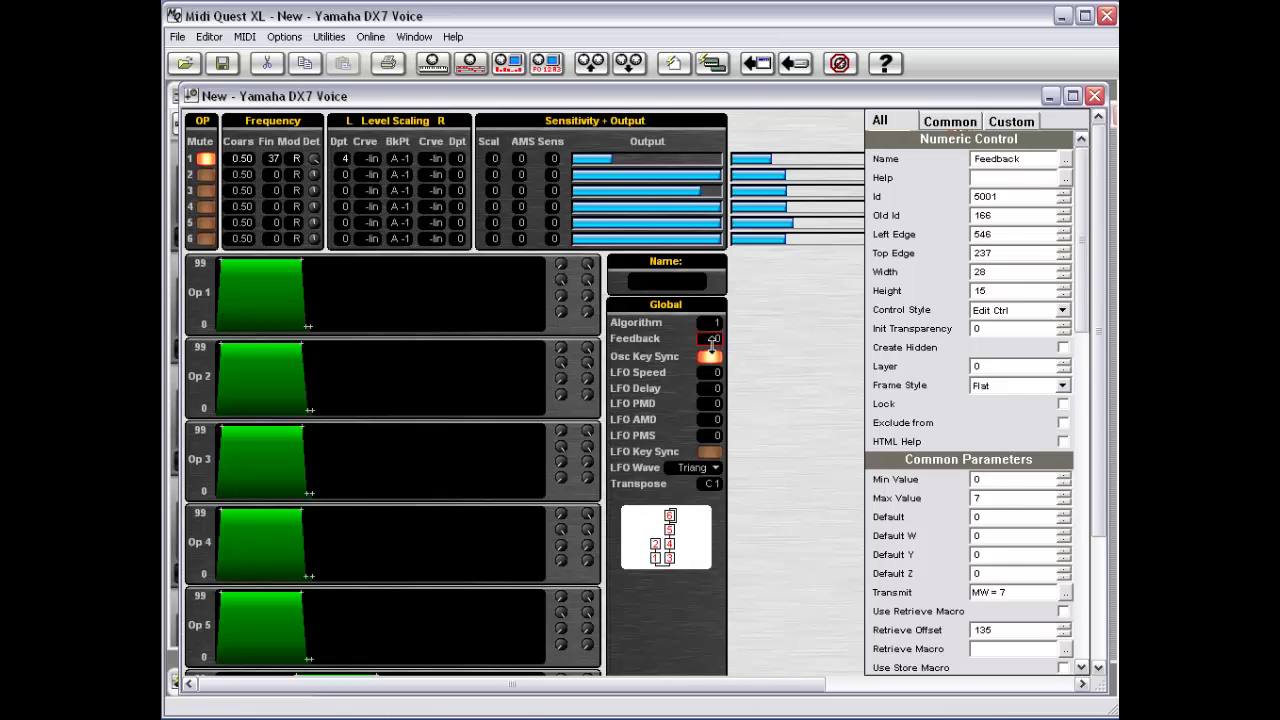
click(711, 359)
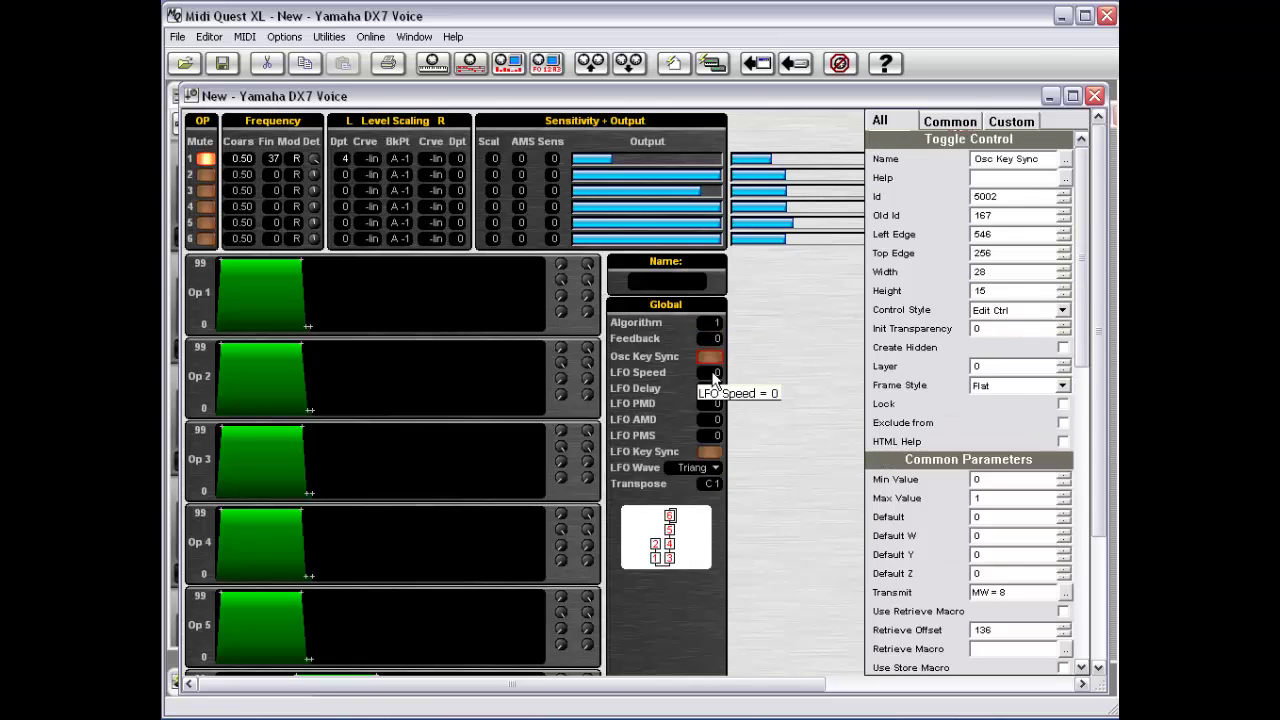
click(712, 373)
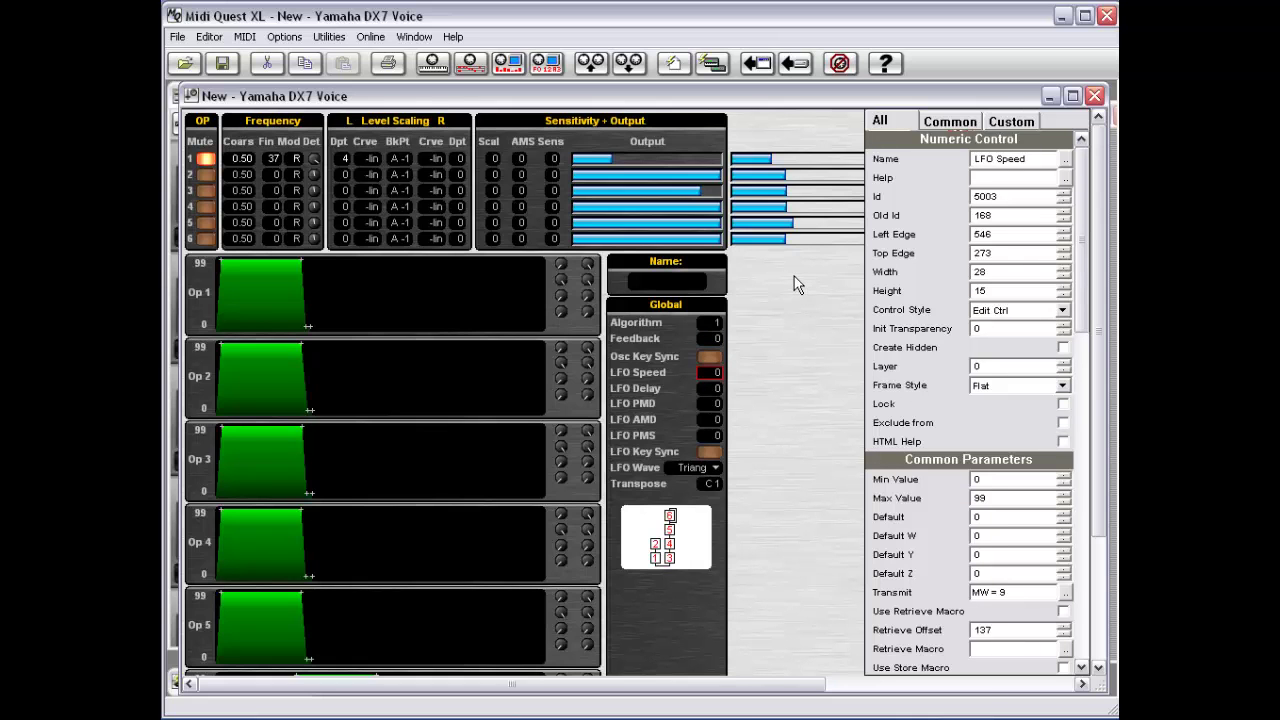
Set the Algorithm to 17 through the algorithm diagram in the Global section.
click(668, 552)
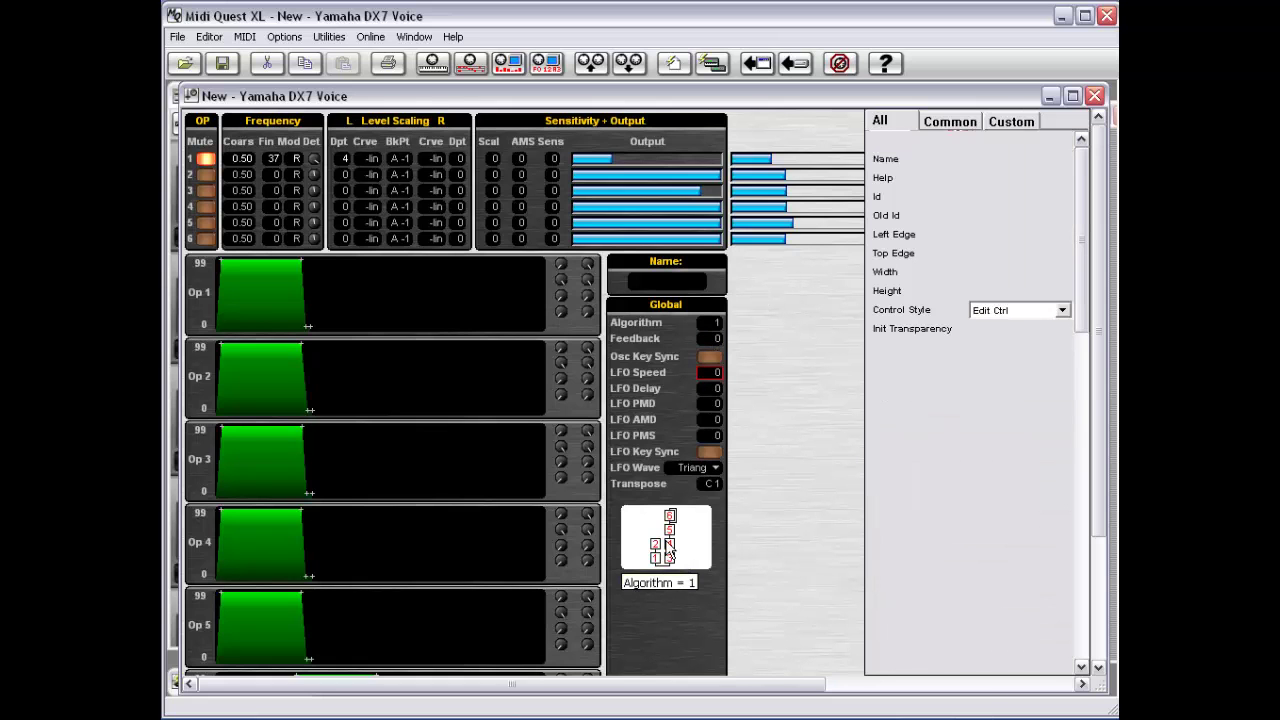
drag(665, 542, 687, 540)
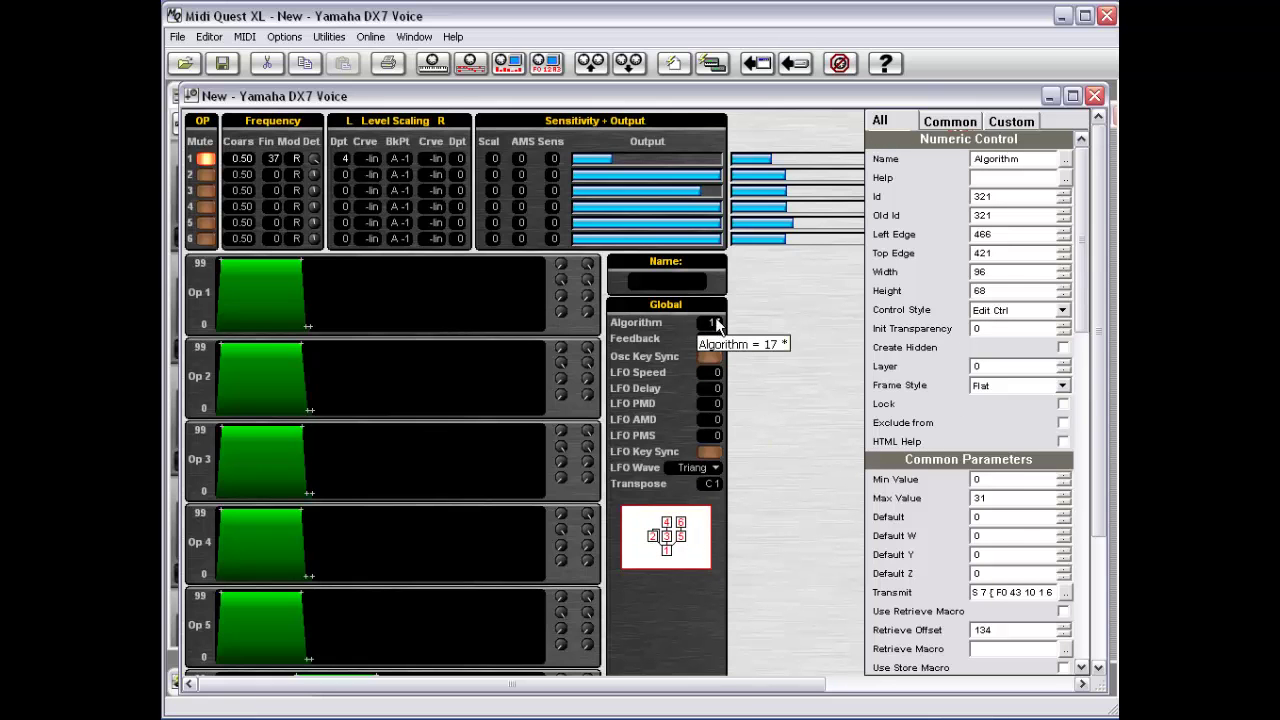
Assign the value controls in the Global section to layer 1 and check the Algorithm control's Layer property.
right_click(765, 328)
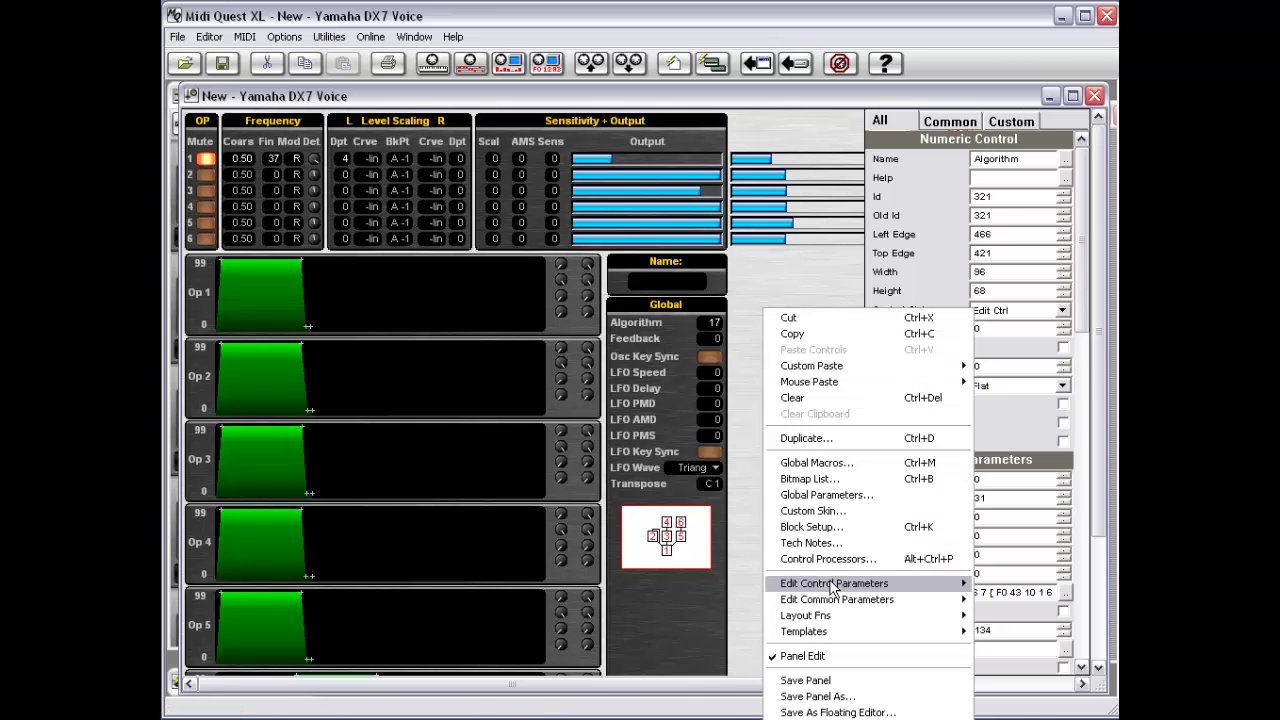
mouse_move(831, 588)
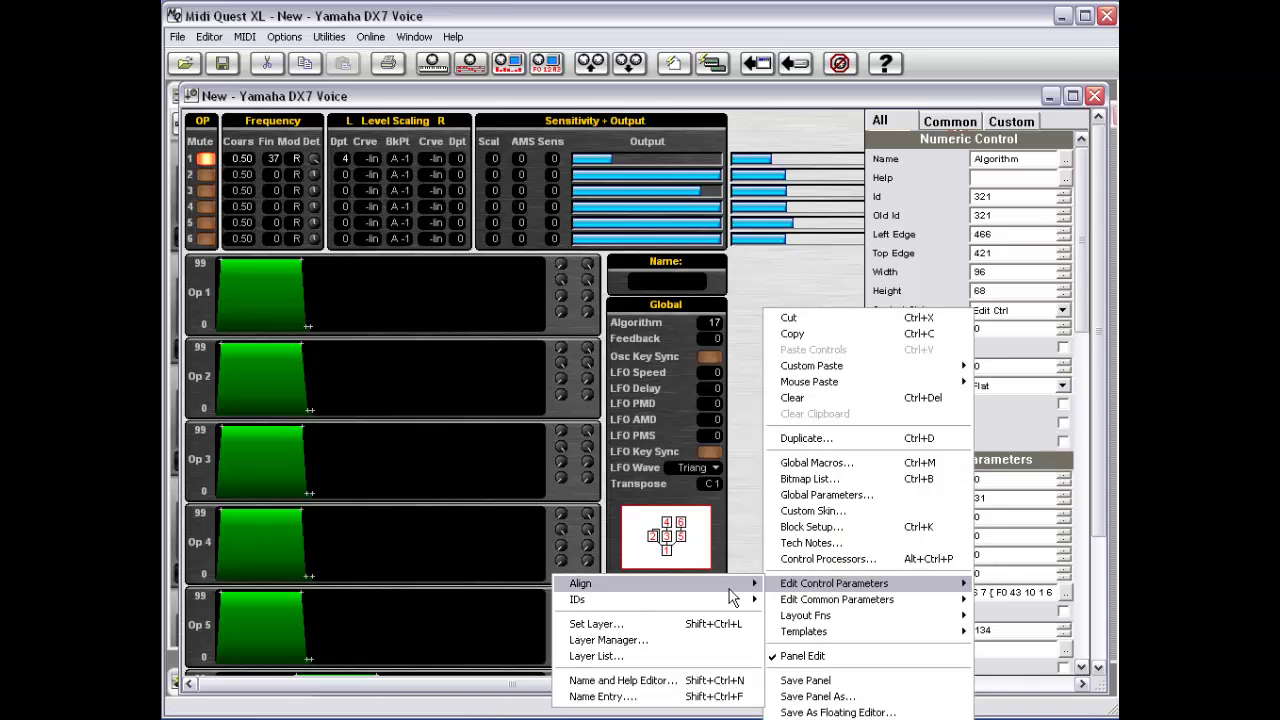
mouse_move(706, 602)
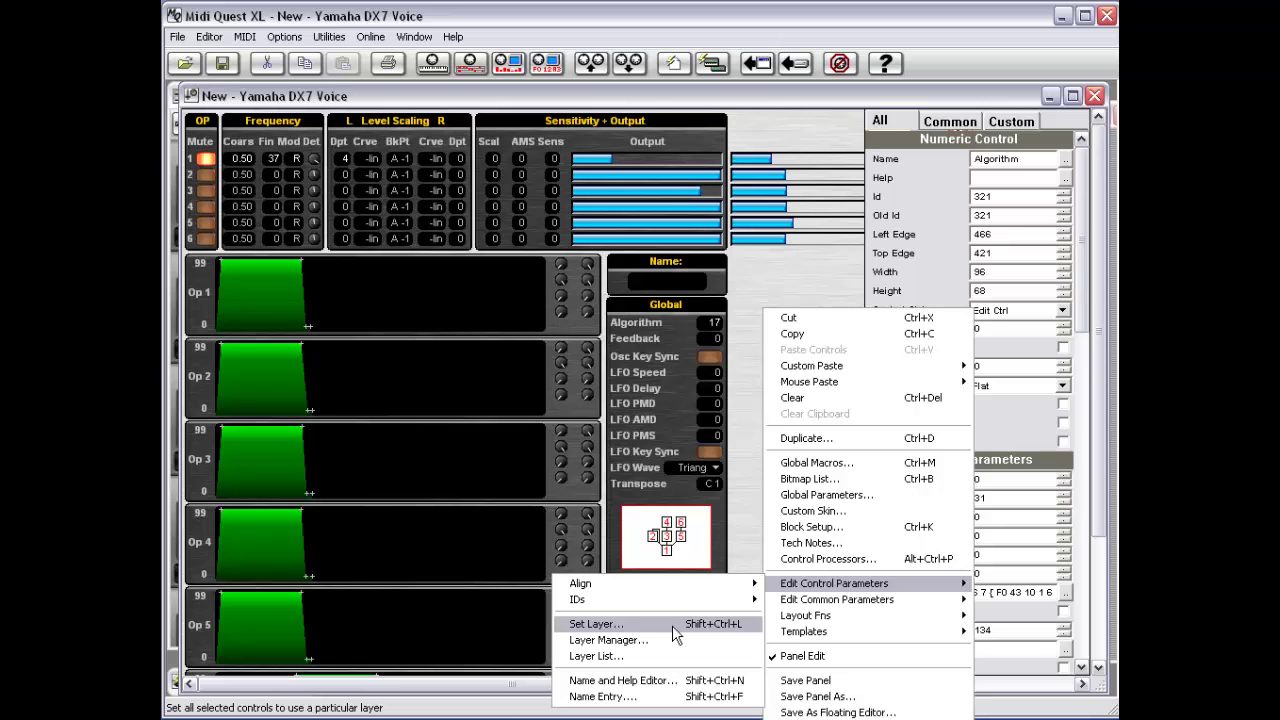
drag(741, 307, 670, 492)
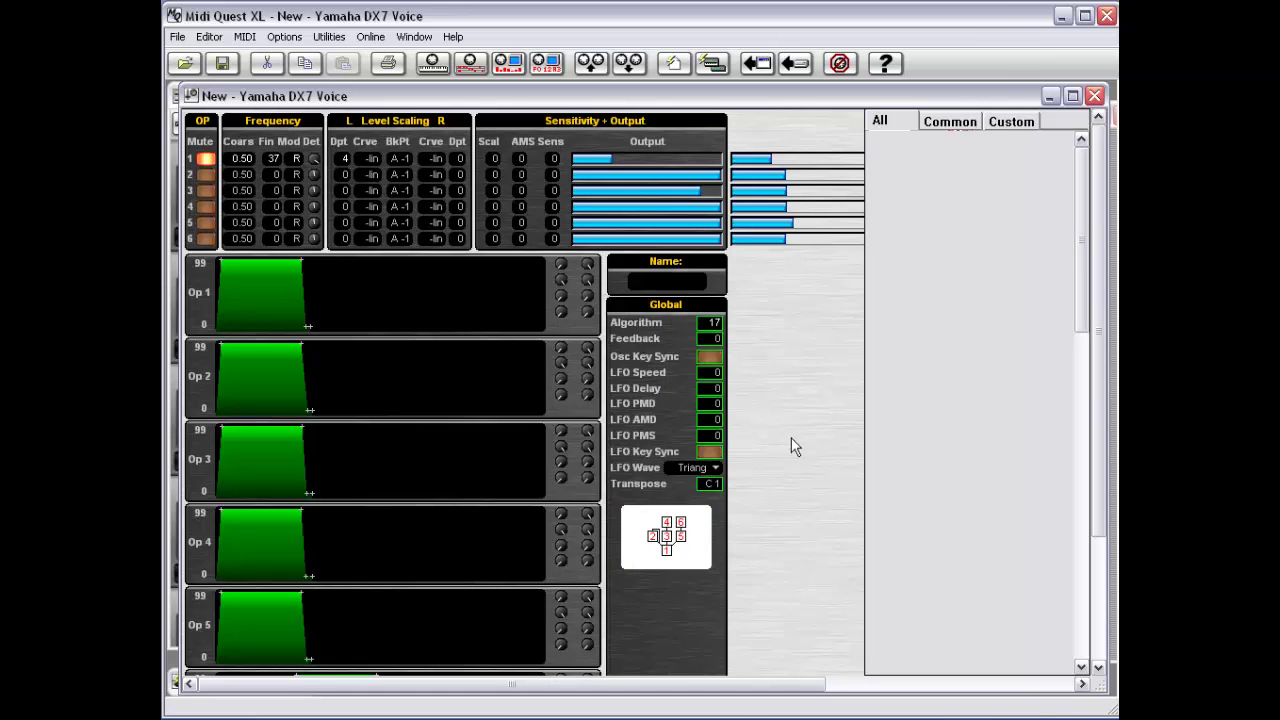
right_click(790, 430)
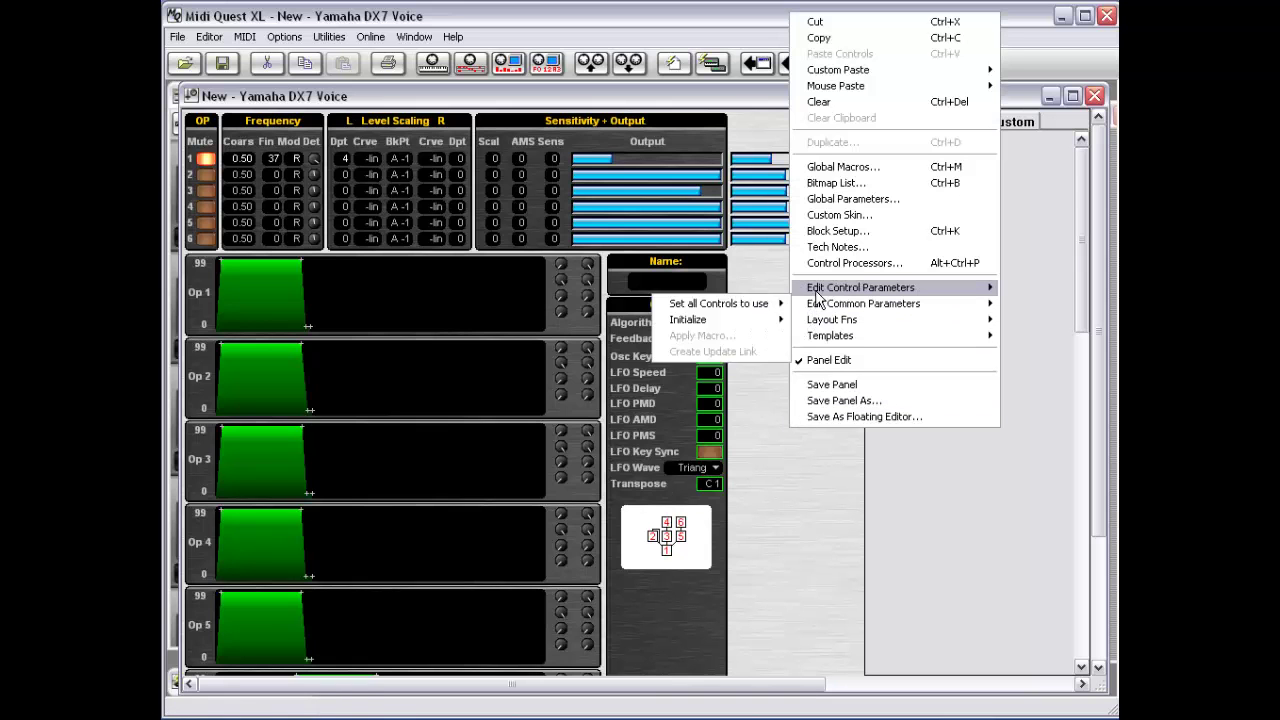
mouse_move(812, 290)
click(717, 329)
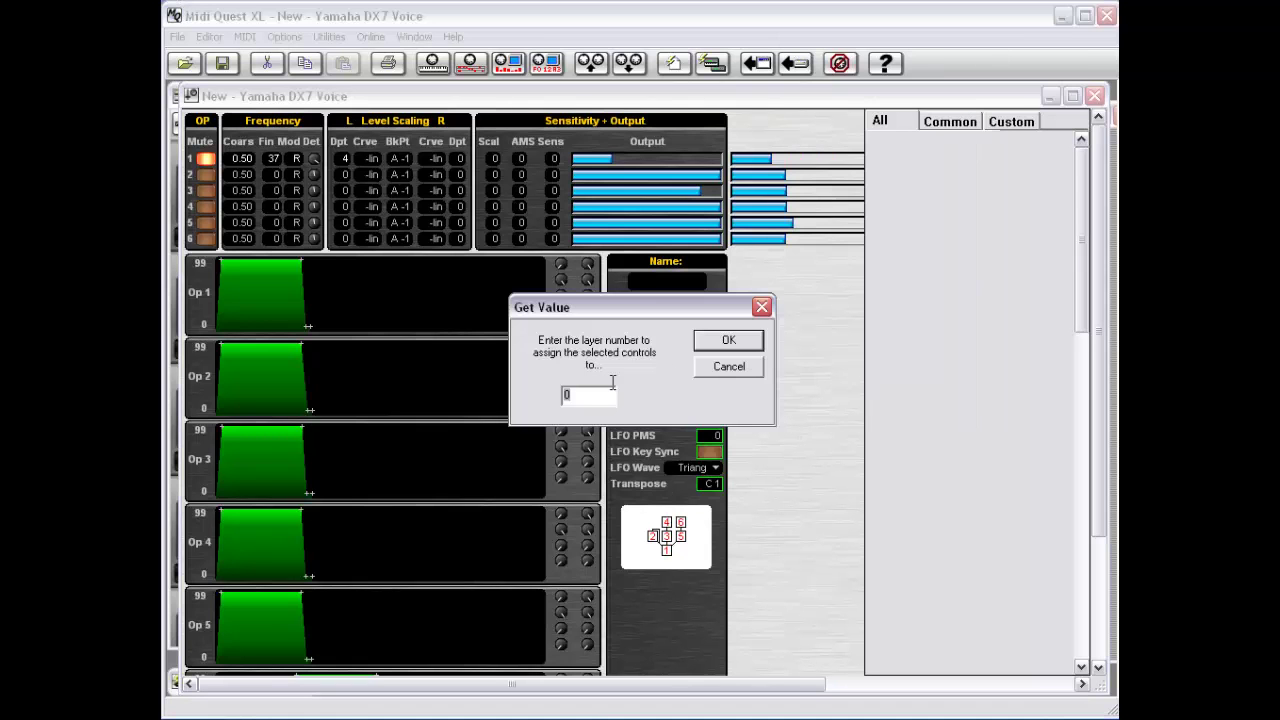
text(1)
click(740, 338)
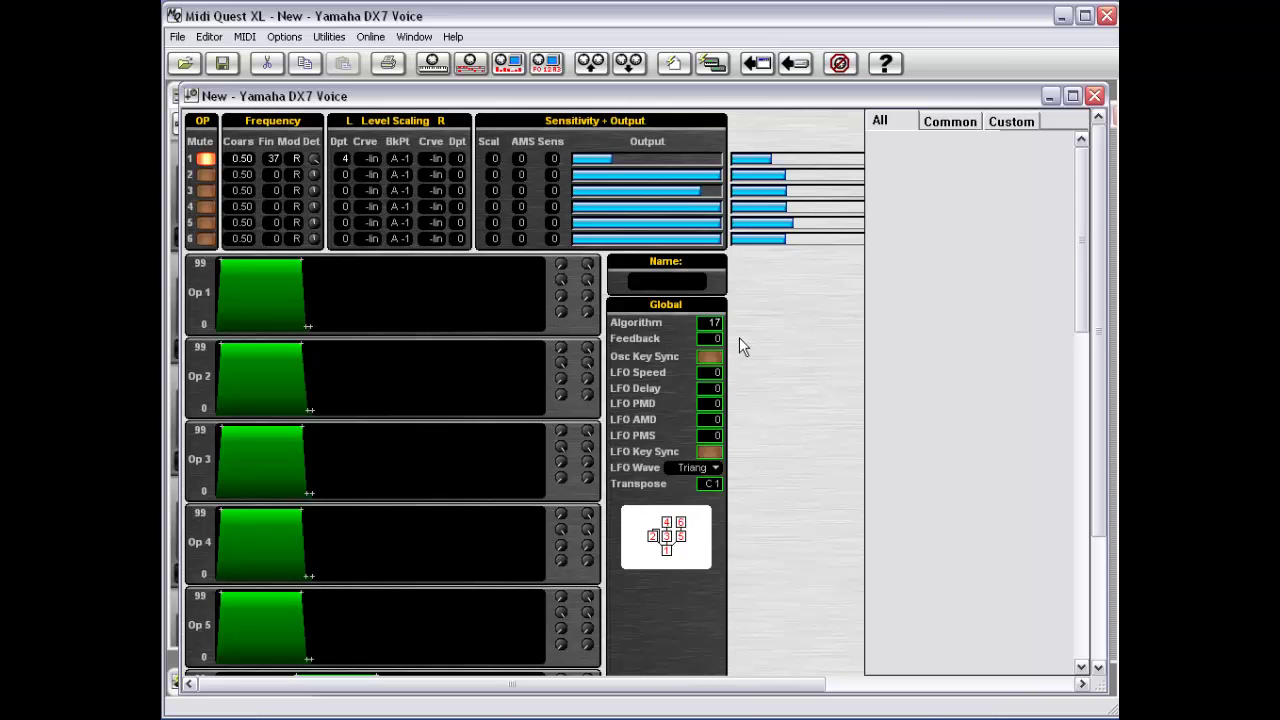
right_click(808, 368)
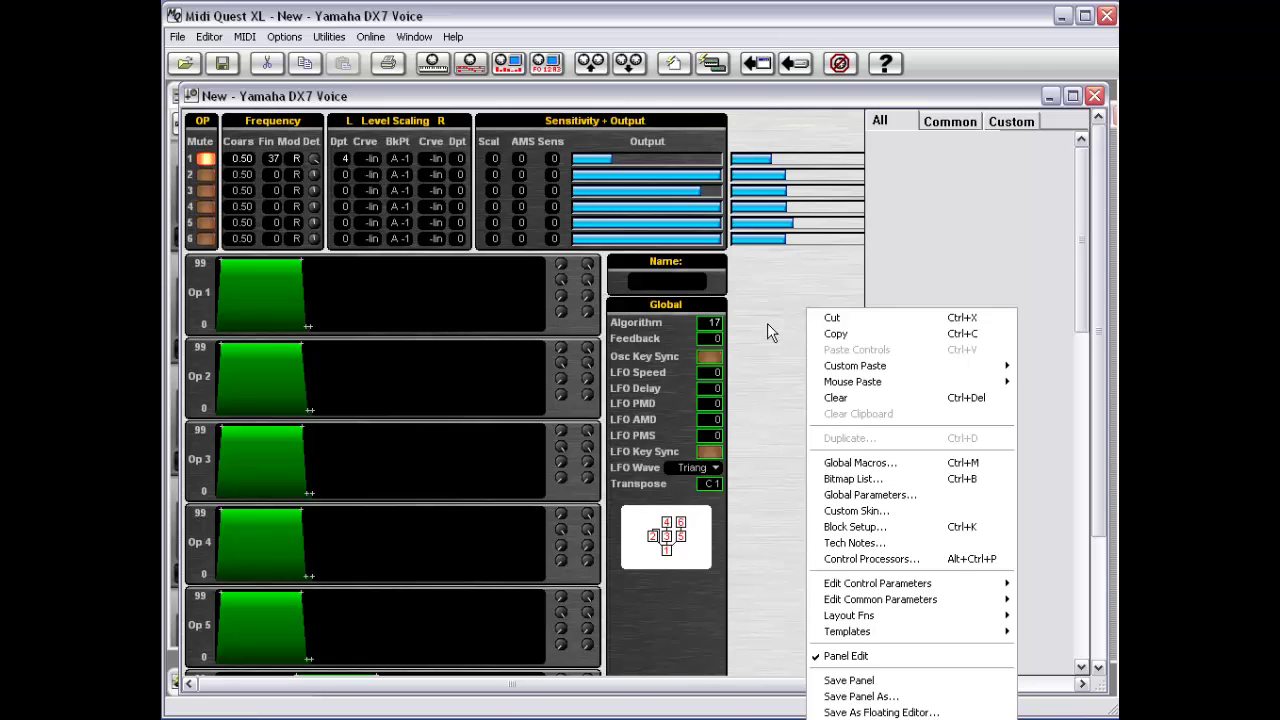
click(714, 324)
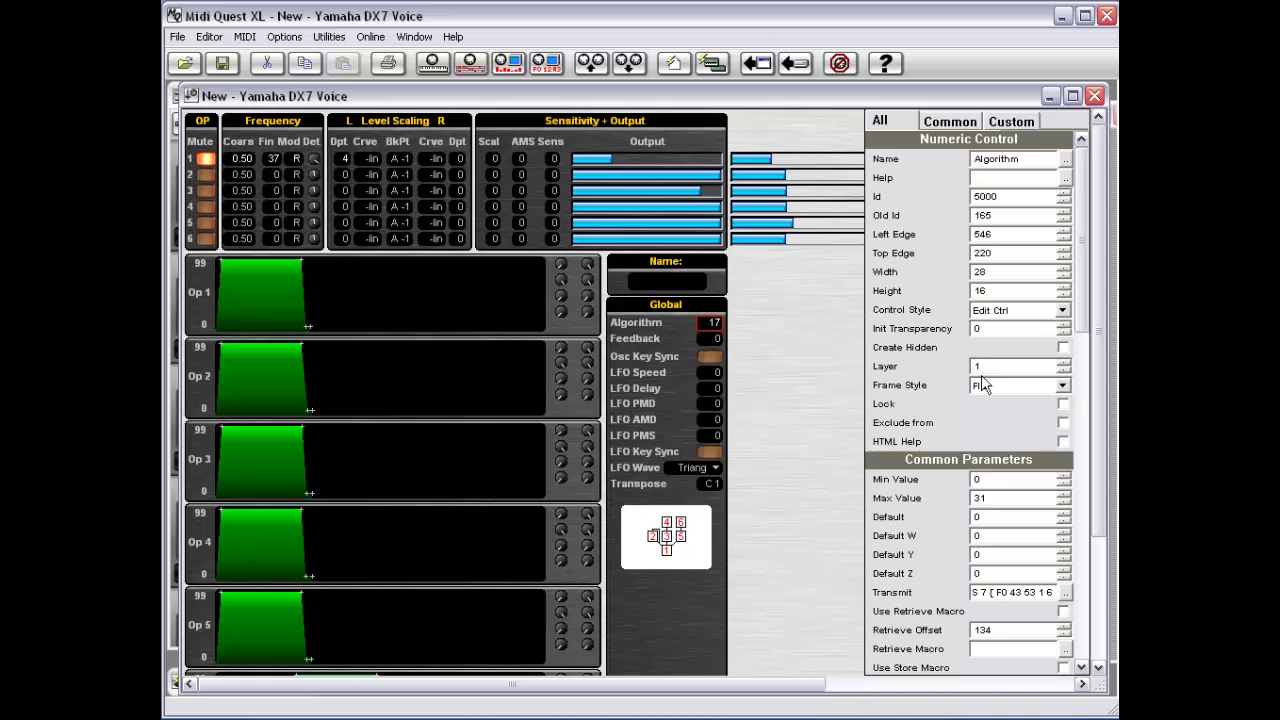
Reselect the Global value controls, open the Layer Manager, select layers 2, 6 and 12, and try its display options, ending on Hide Selected.
drag(742, 303, 688, 502)
right_click(761, 442)
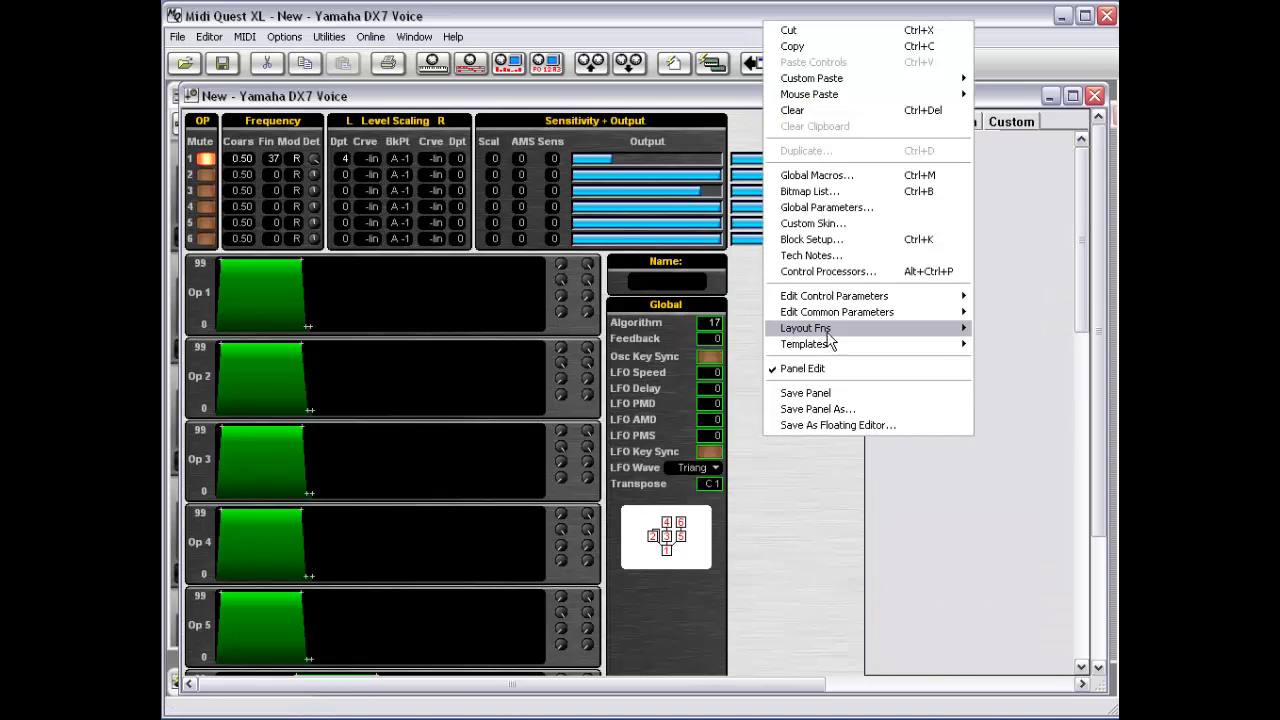
mouse_move(848, 331)
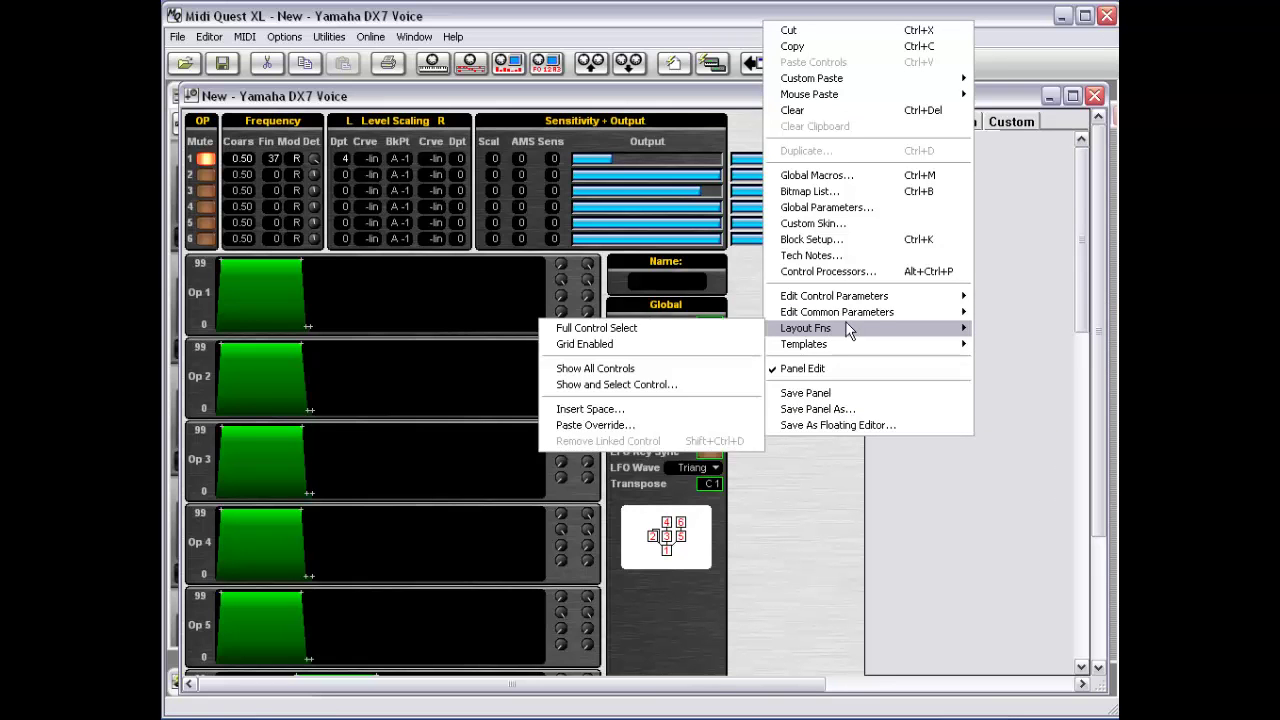
mouse_move(848, 297)
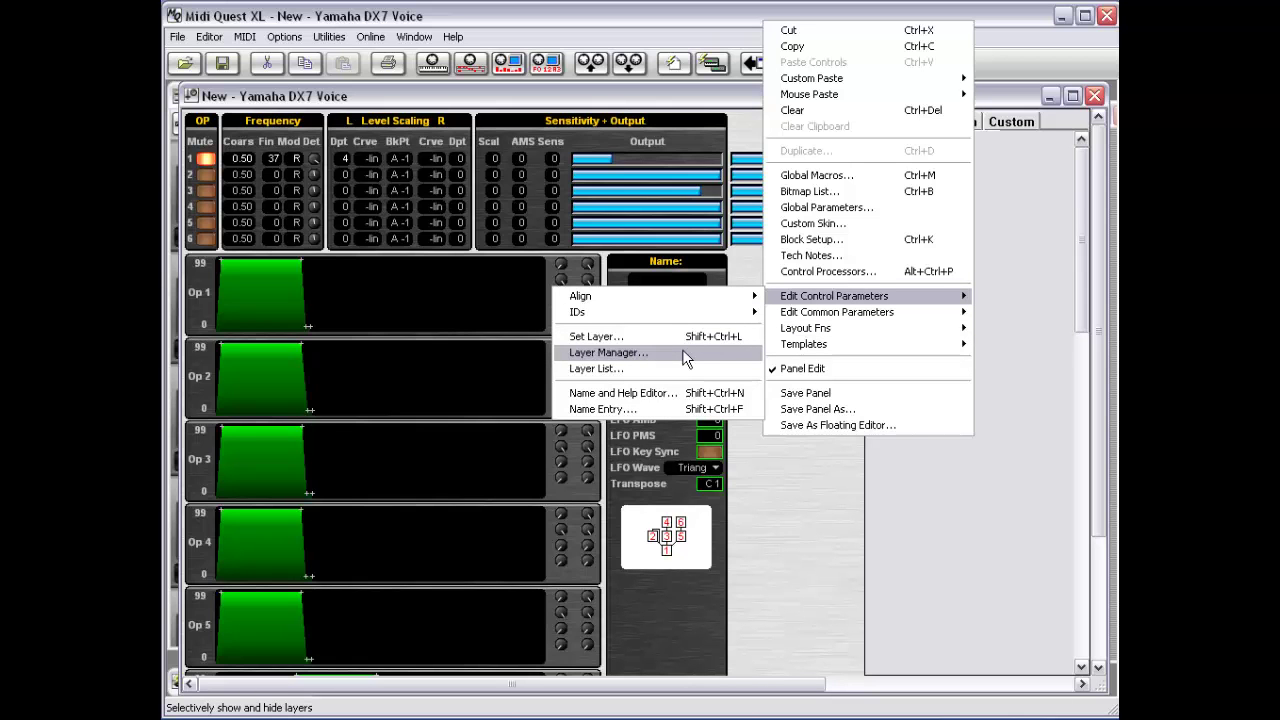
click(683, 352)
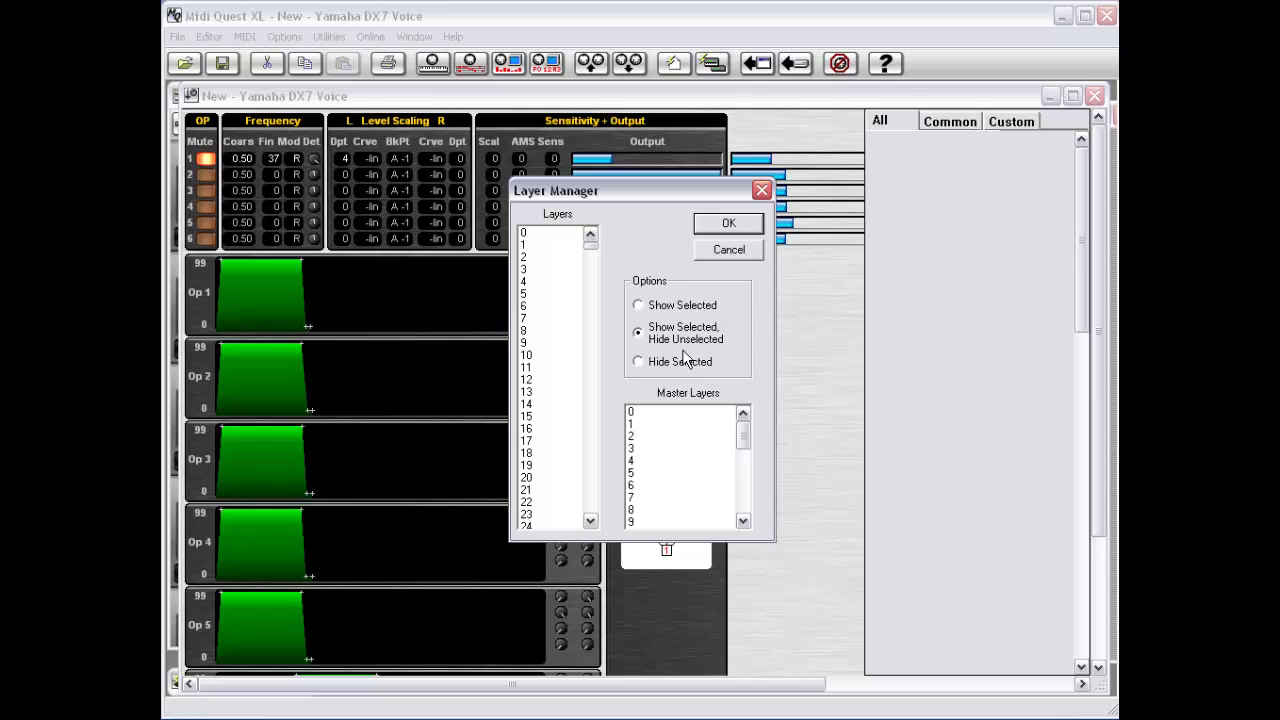
click(544, 256)
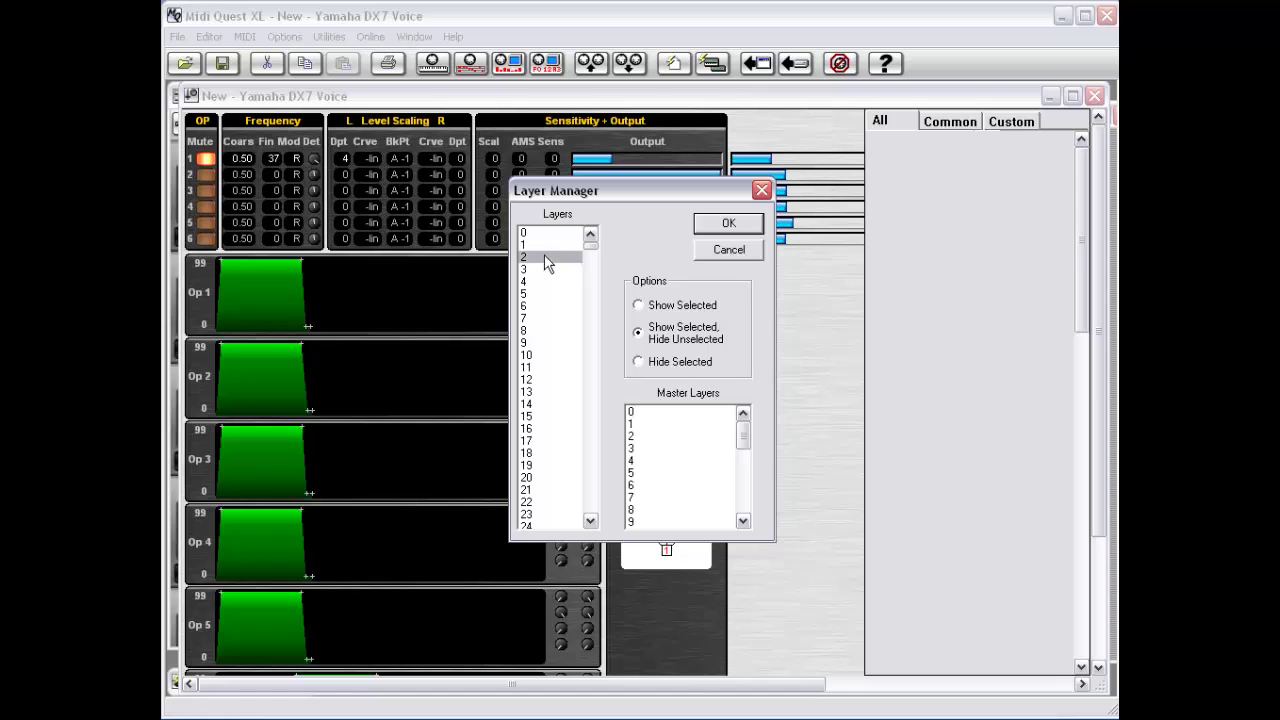
click(537, 305)
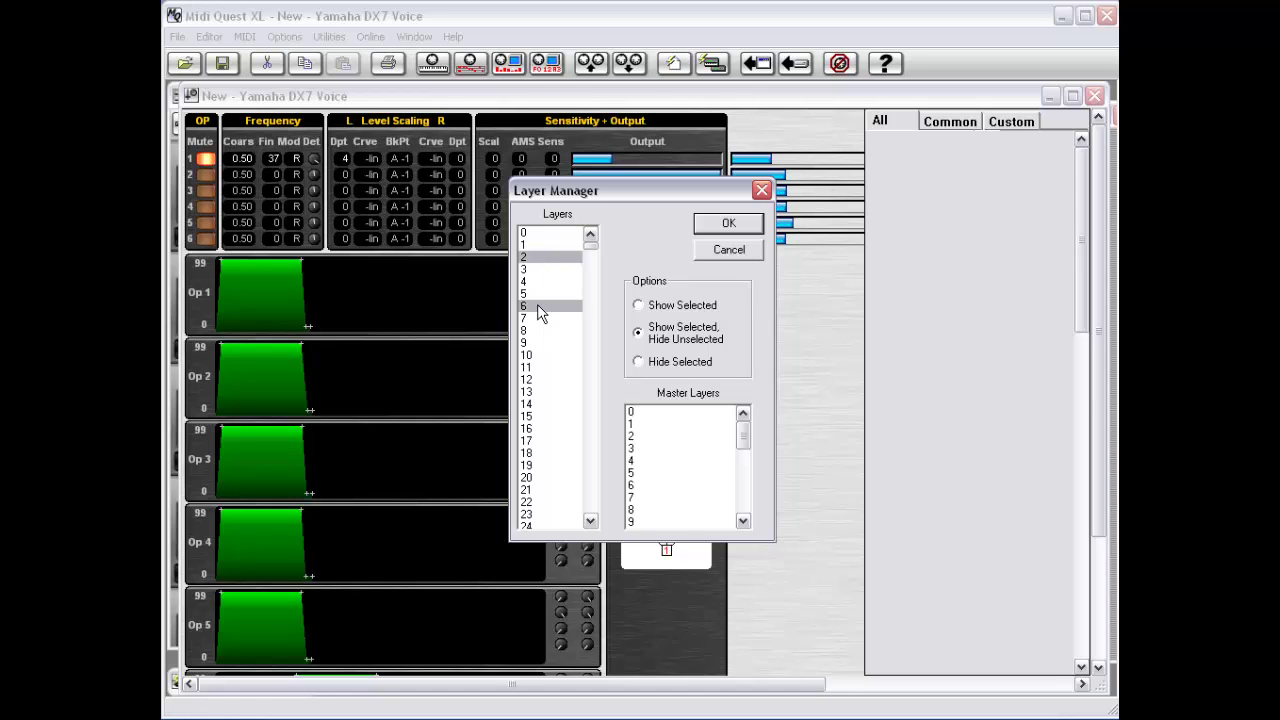
click(540, 379)
click(639, 306)
click(660, 333)
click(657, 366)
Try selecting master layers 1 and 4, inspect the layers they cover, and cancel the Layer Manager without applying it.
click(660, 418)
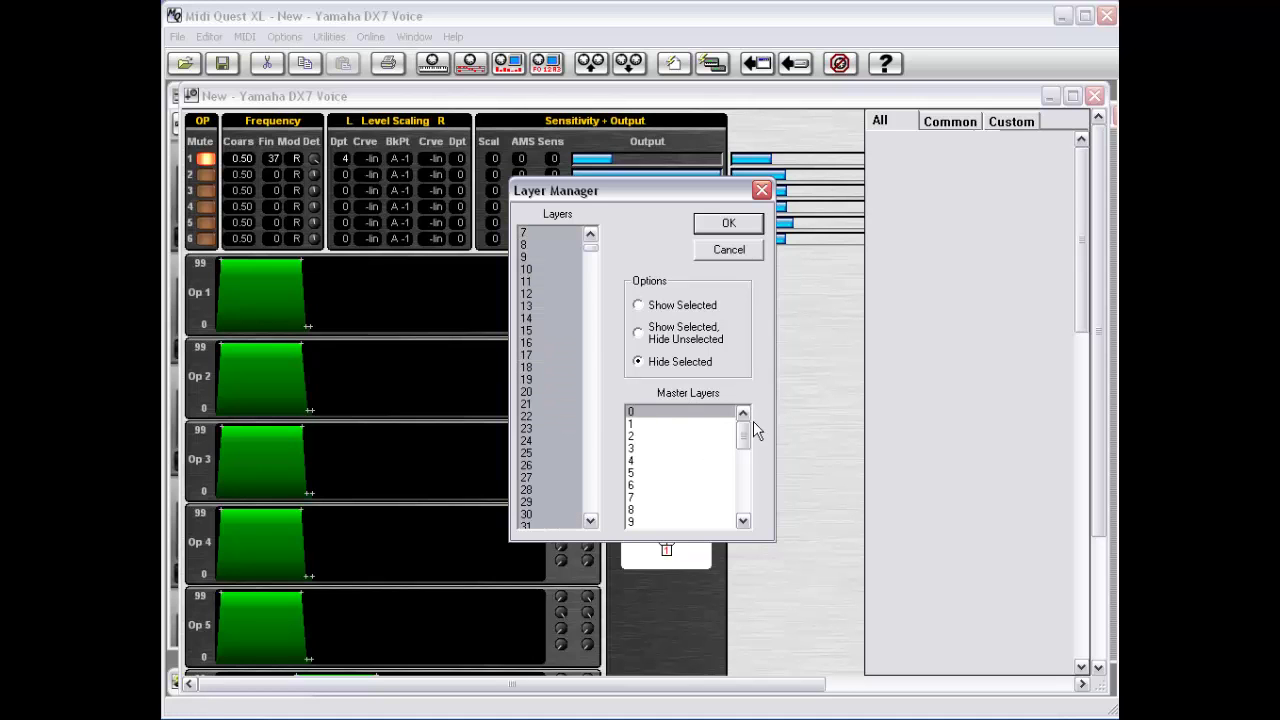
mouse_move(743, 428)
mouse_down()
mouse_move(738, 443)
mouse_move(745, 431)
mouse_up()
click(690, 427)
click(680, 427)
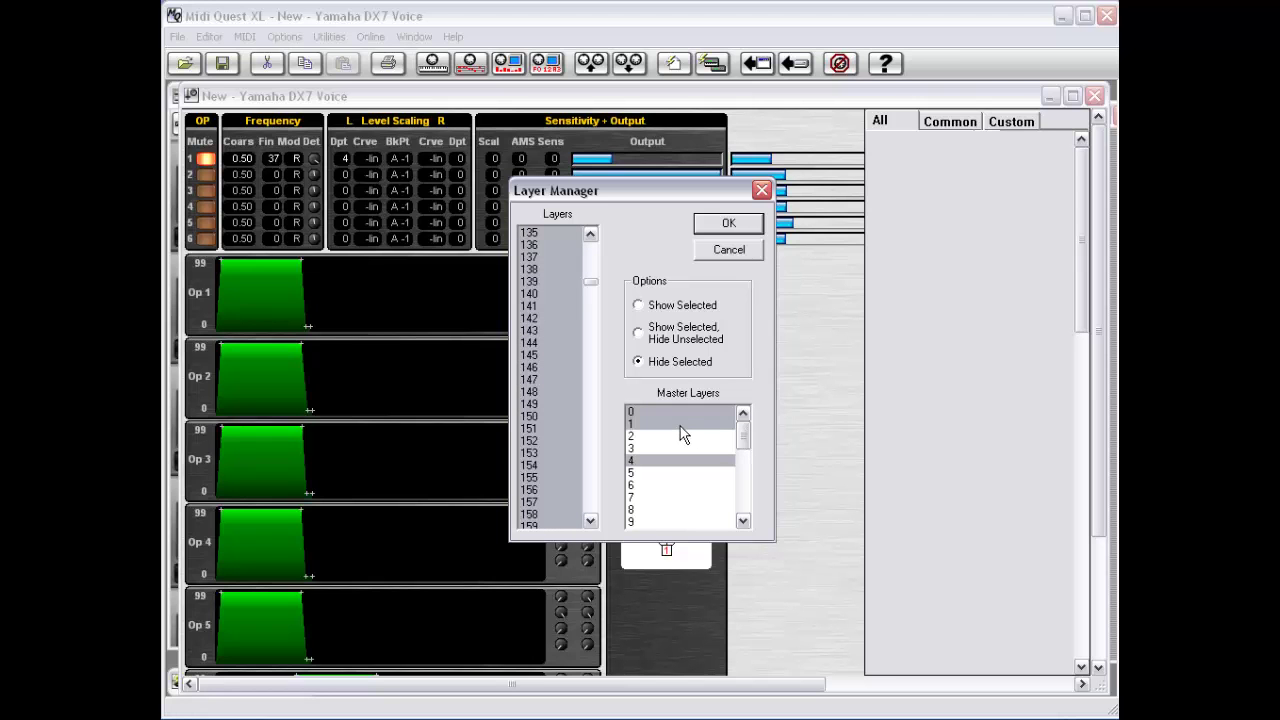
mouse_move(745, 434)
mouse_down()
mouse_move(745, 500)
mouse_move(745, 420)
mouse_up()
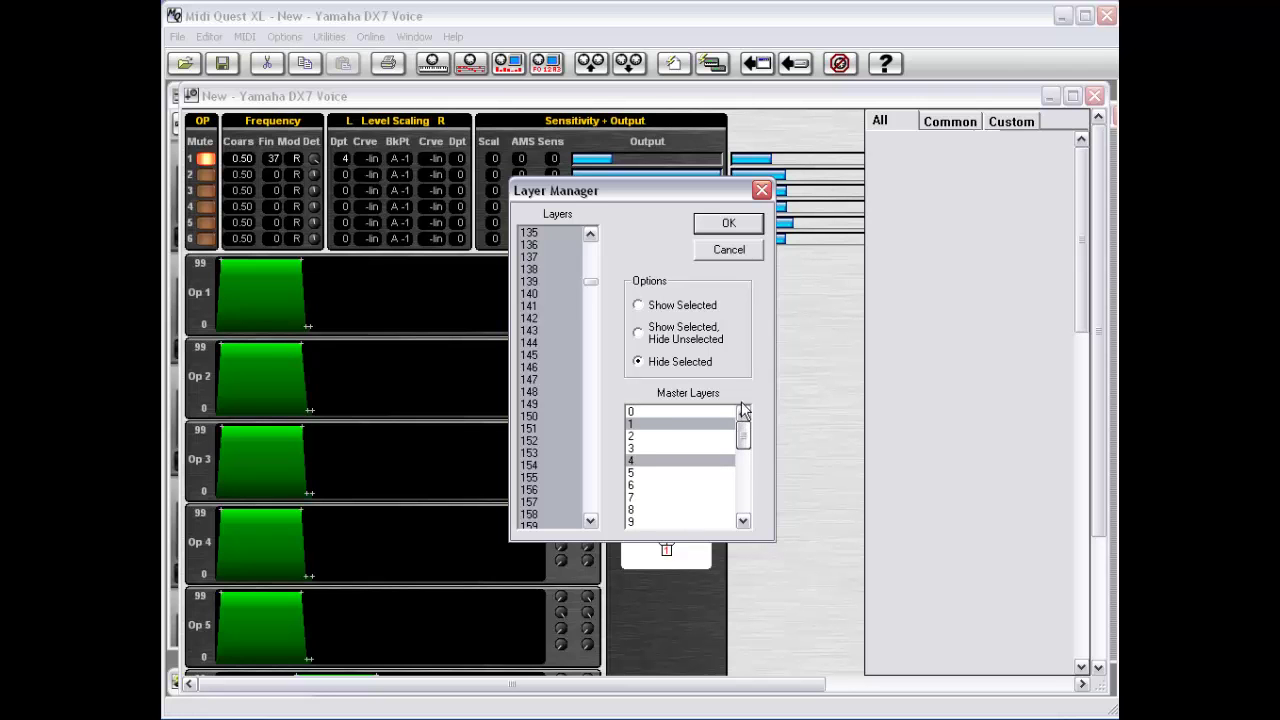
drag(590, 284, 590, 280)
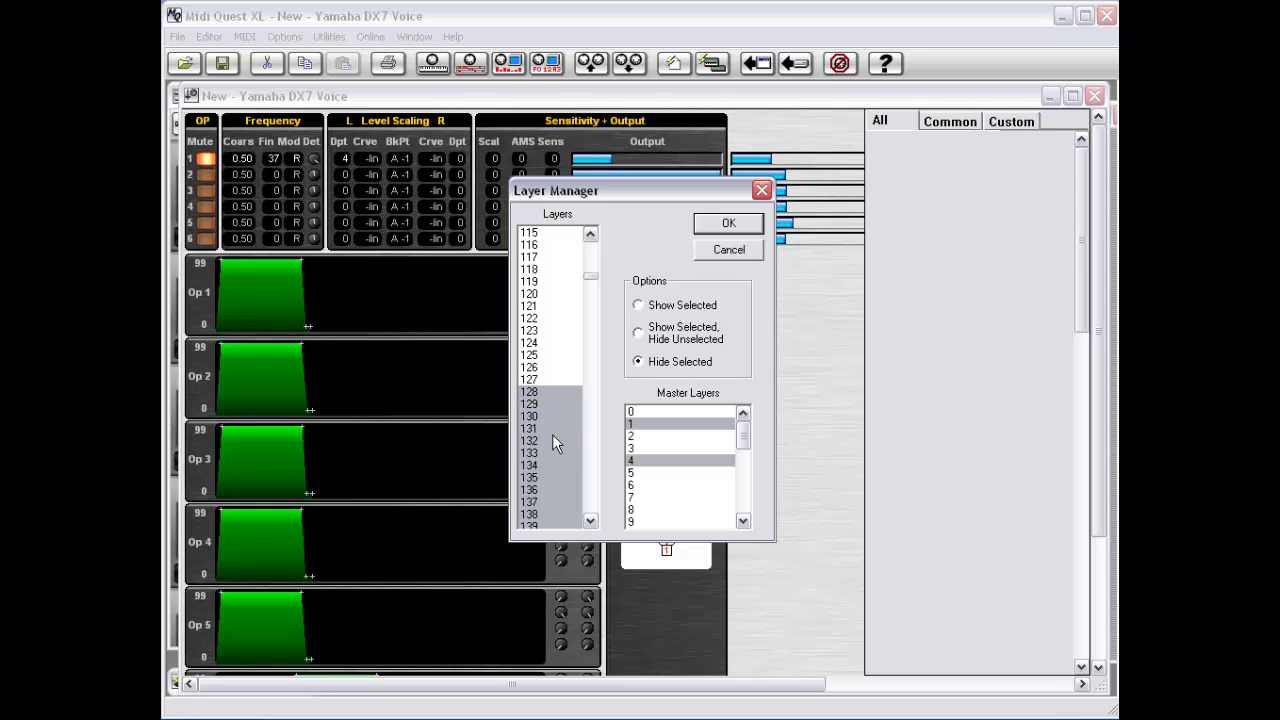
click(729, 250)
Open the Layer List, look through which layers are in use, and close it.
right_click(816, 334)
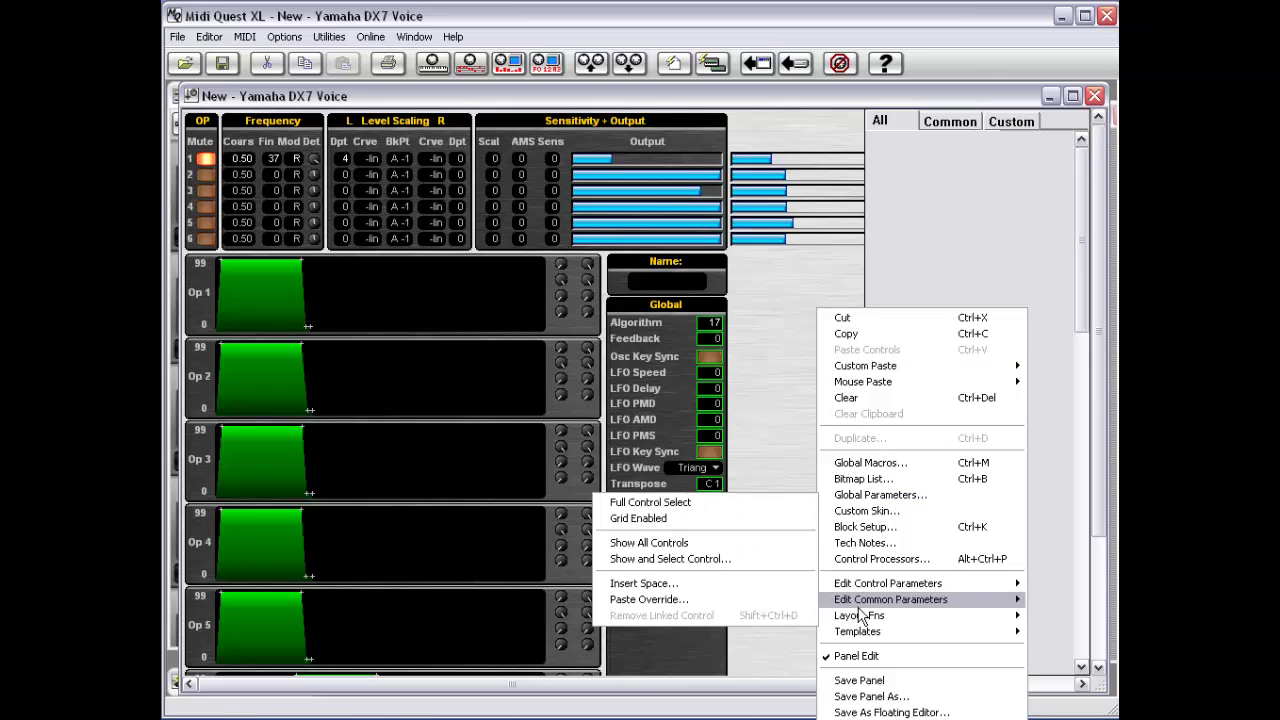
mouse_move(838, 588)
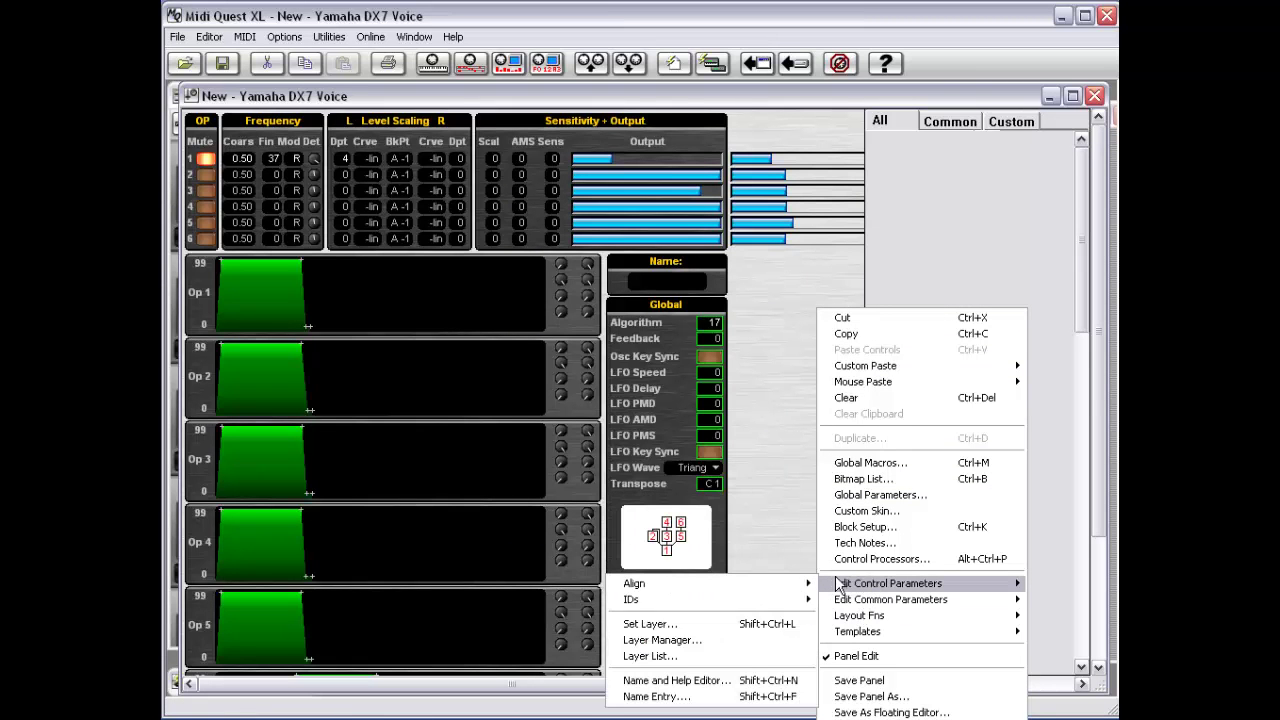
click(736, 656)
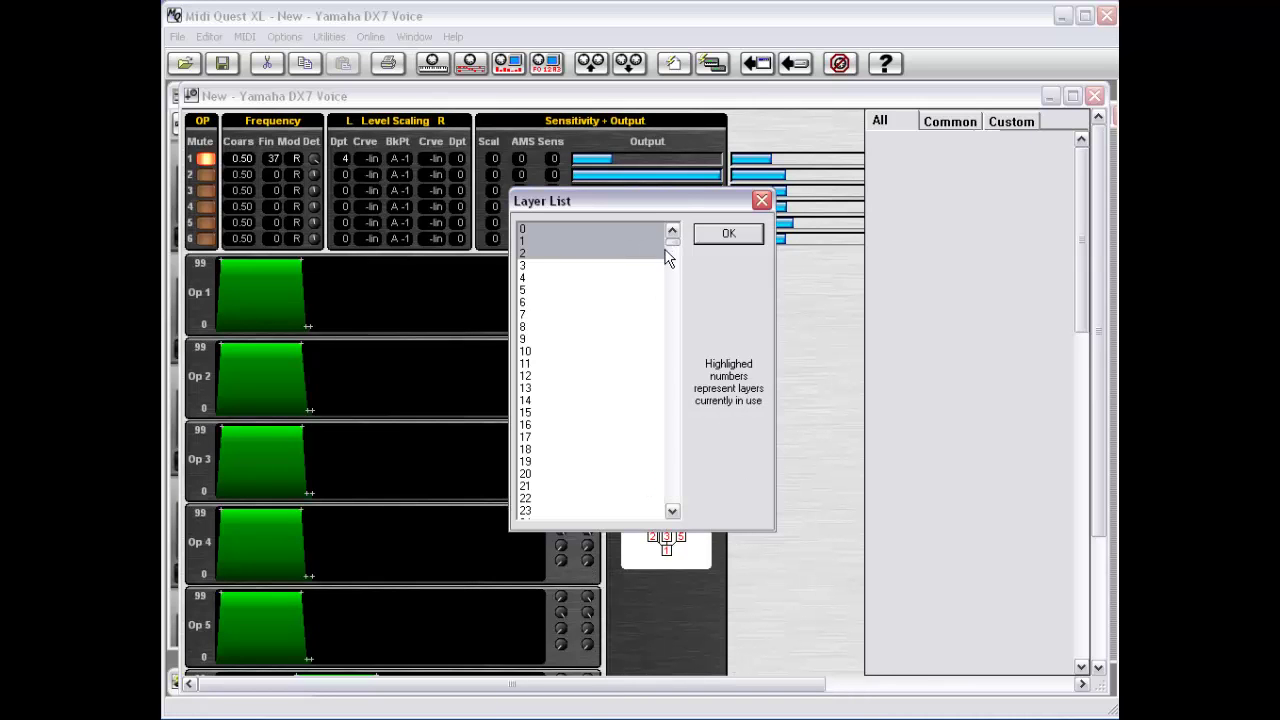
mouse_move(673, 250)
mouse_down()
mouse_move(661, 291)
mouse_move(672, 237)
mouse_up()
click(729, 237)
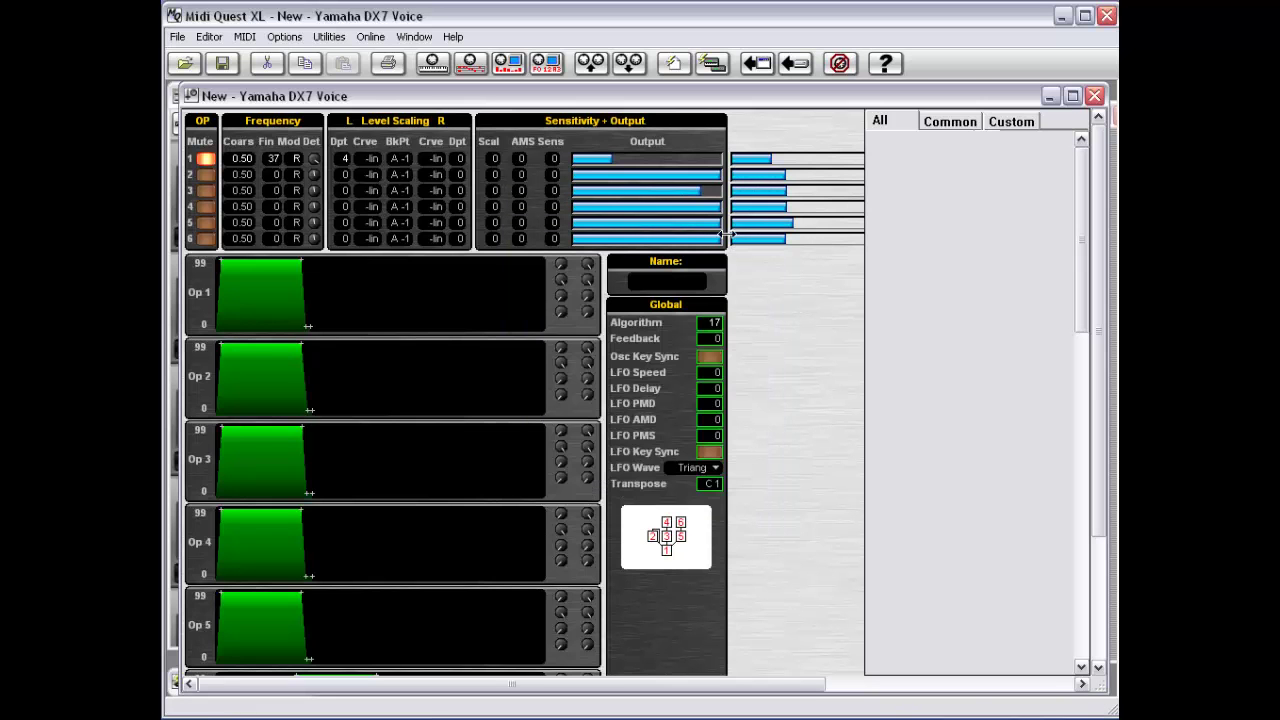
Open the Name and Help String Editor and examine the second Operator 1 Output entry and the Operator 2 Level 2 entry.
right_click(771, 315)
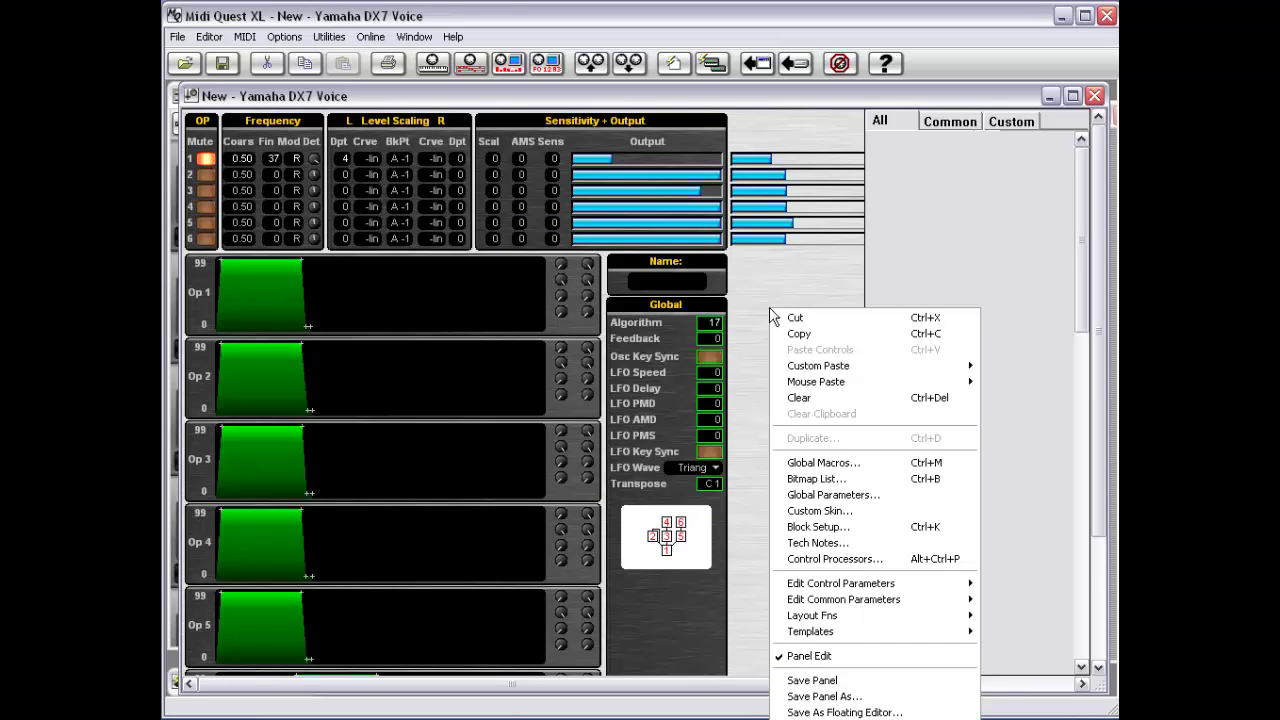
mouse_move(820, 583)
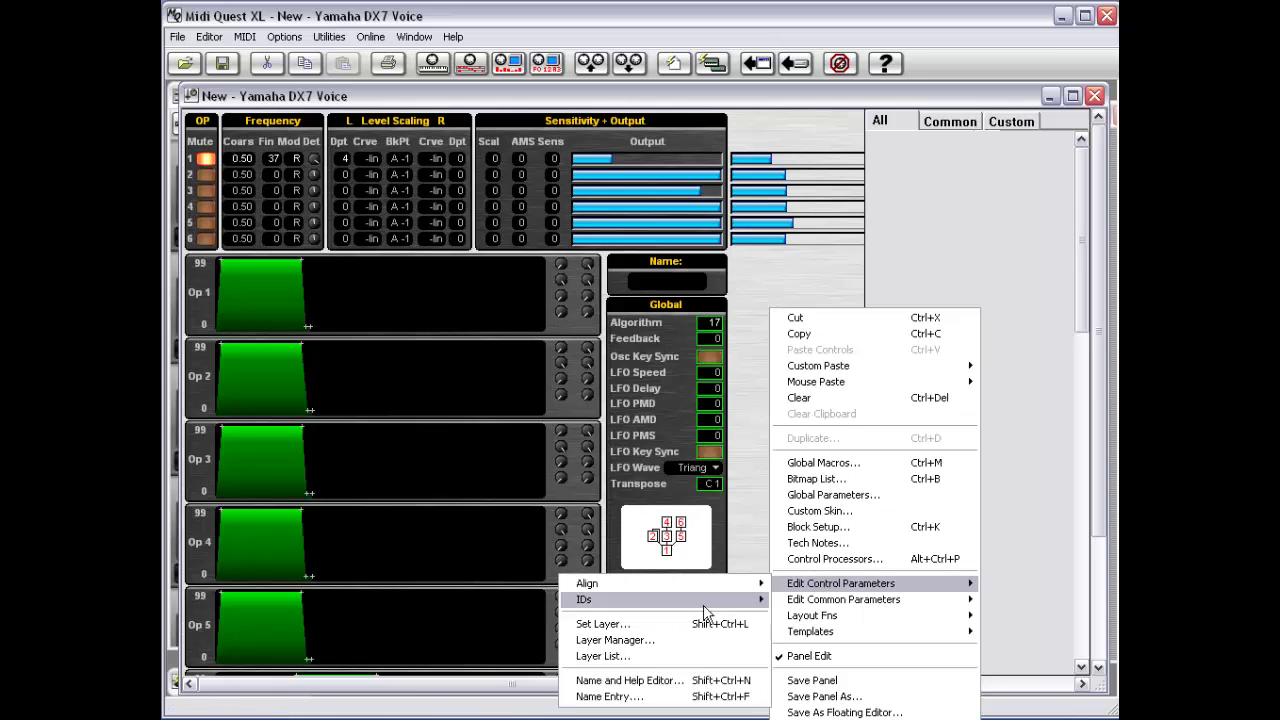
click(716, 682)
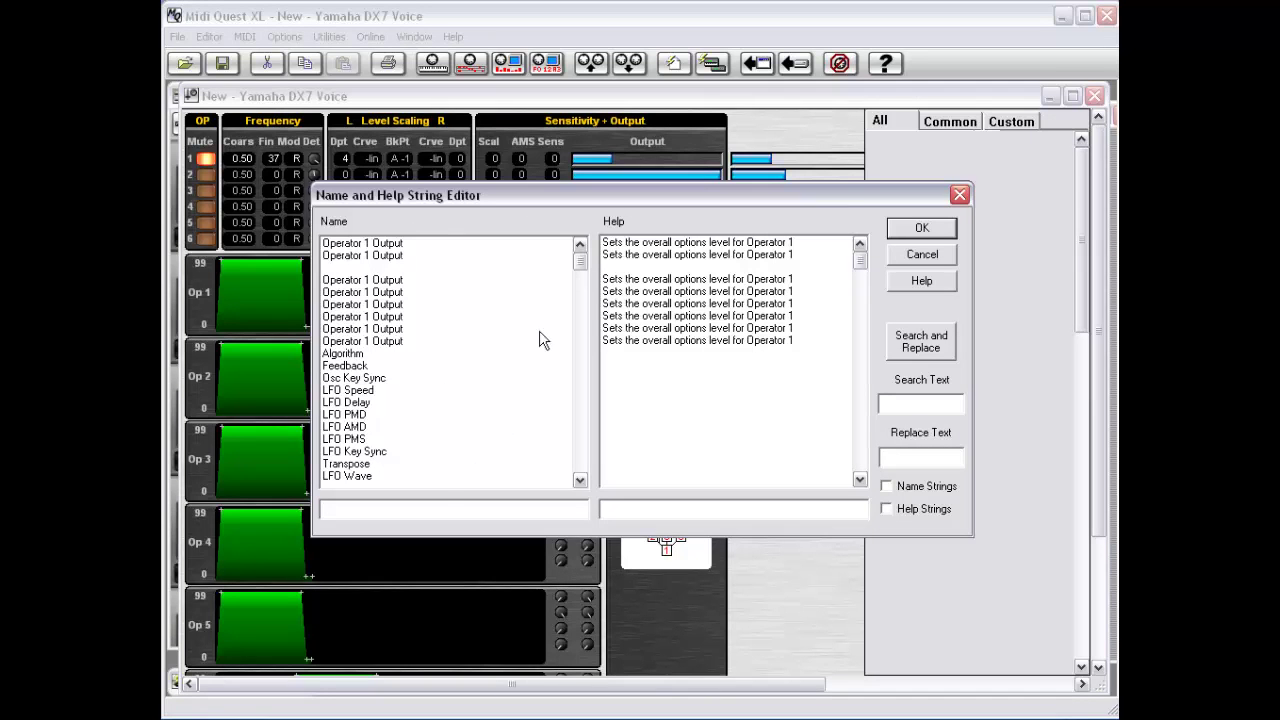
mouse_move(579, 262)
mouse_down()
mouse_move(583, 280)
mouse_move(582, 252)
mouse_up()
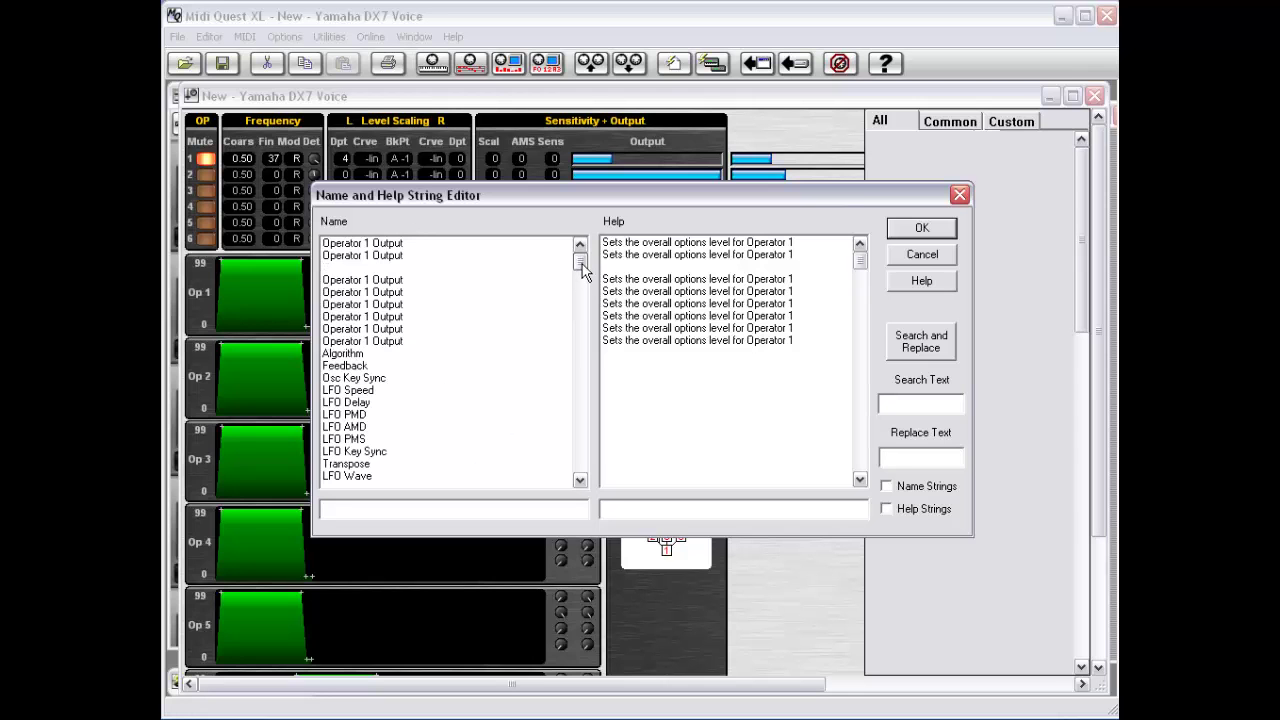
click(358, 255)
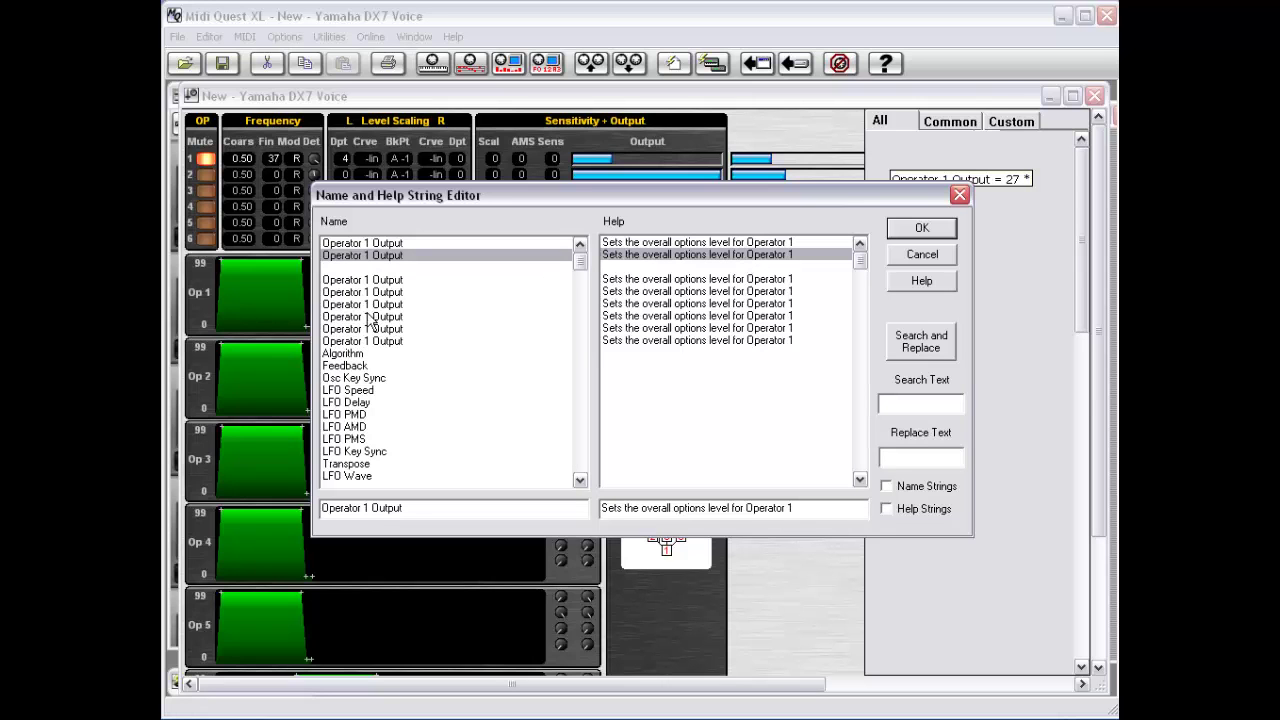
drag(580, 264, 549, 317)
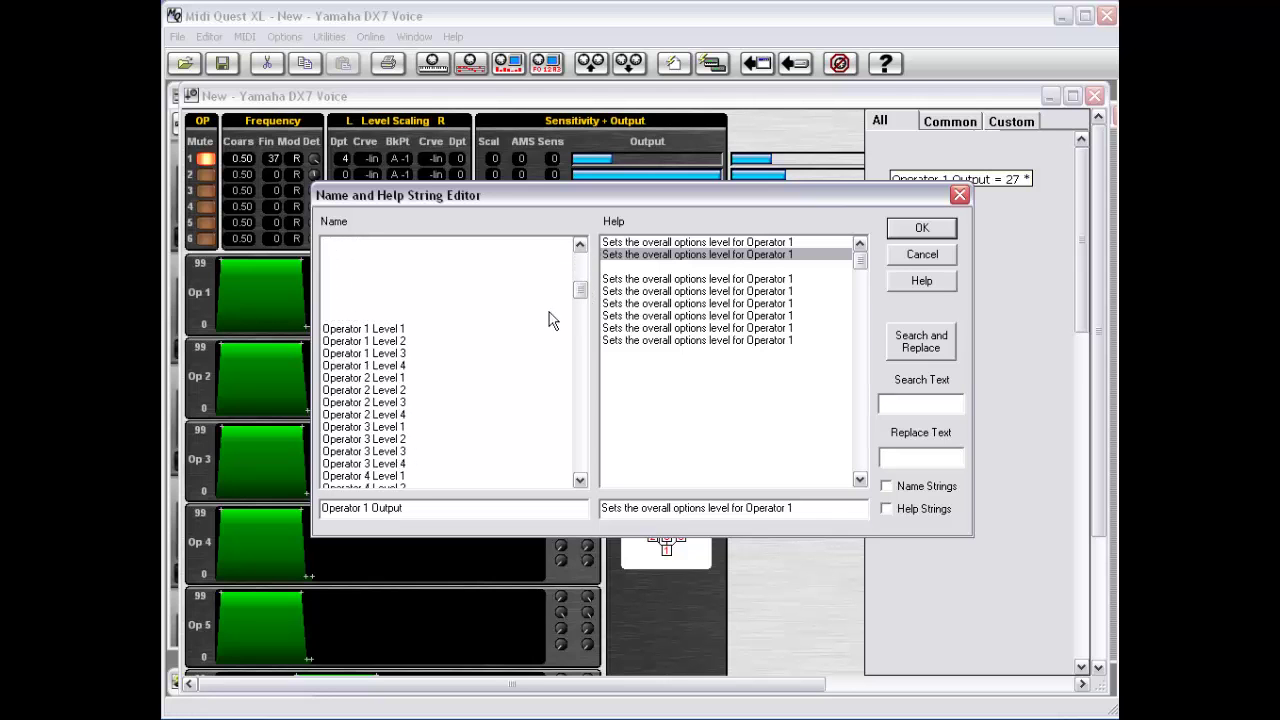
click(363, 390)
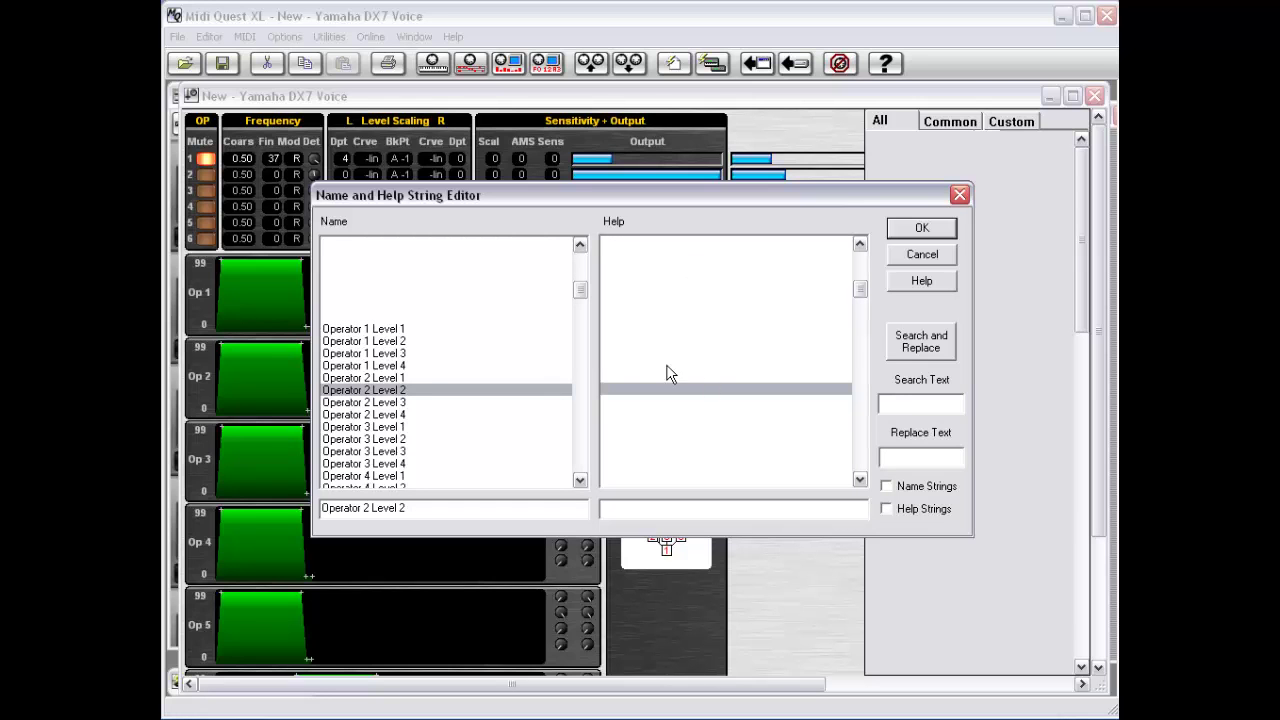
Enter "my help command" as the help string of the Operator 1 Level 1 control.
click(408, 331)
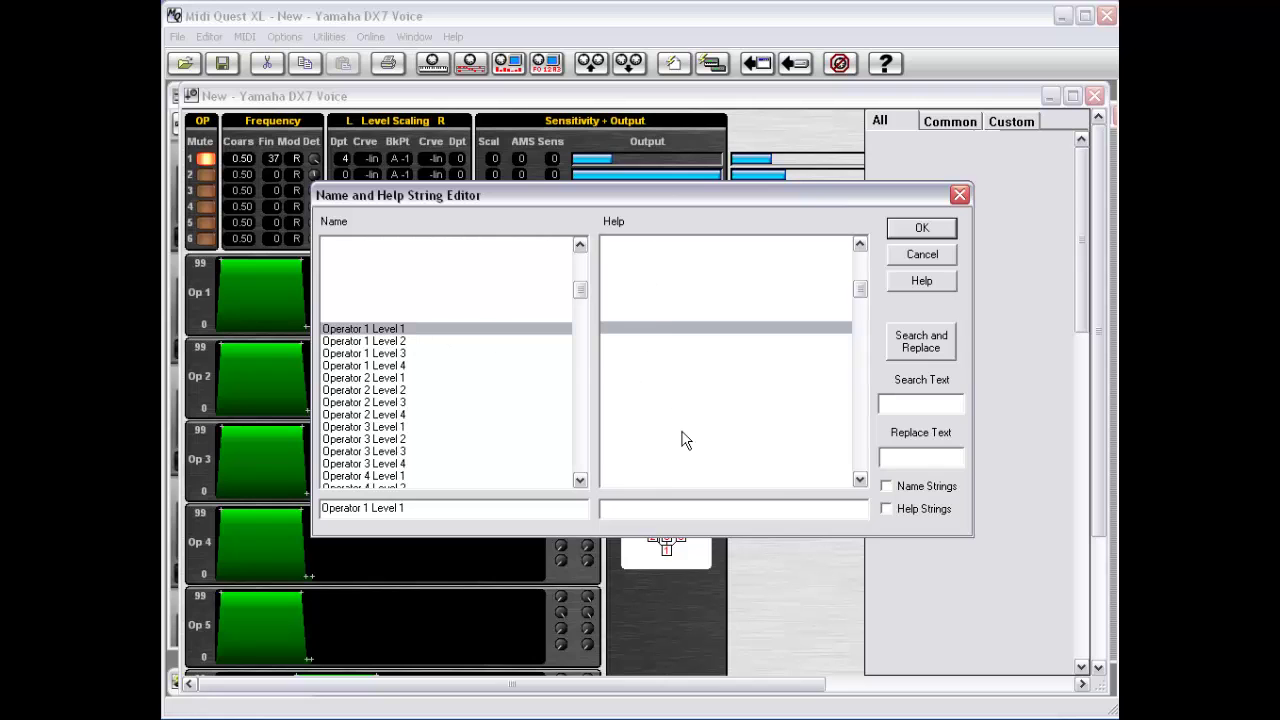
click(643, 512)
text(my help command)
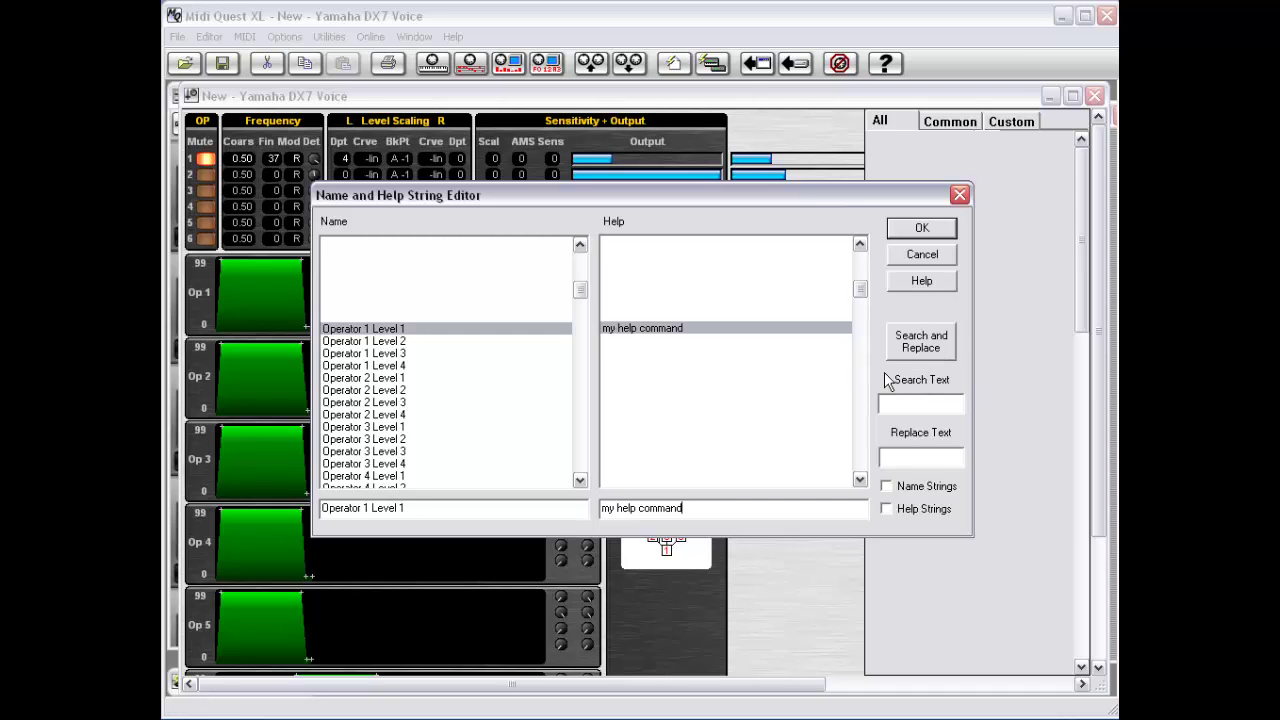
Replace "Level" with "Something else" throughout the name strings, leaving help strings out of the search.
click(898, 402)
text(Level)
click(923, 462)
text(Something else)
click(886, 486)
click(928, 346)
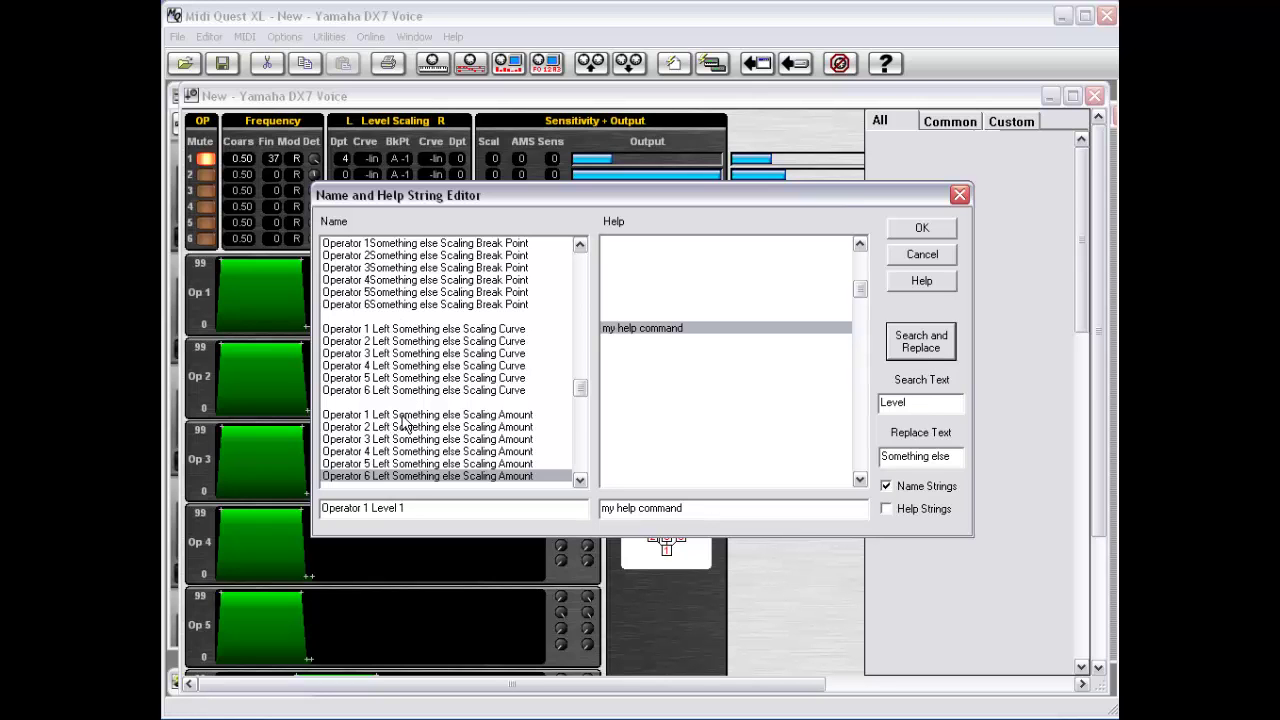
Reverse the replacement by changing "Something else" back to "Level" in the name strings, and cancel the Name and Help String Editor.
double_click(918, 401)
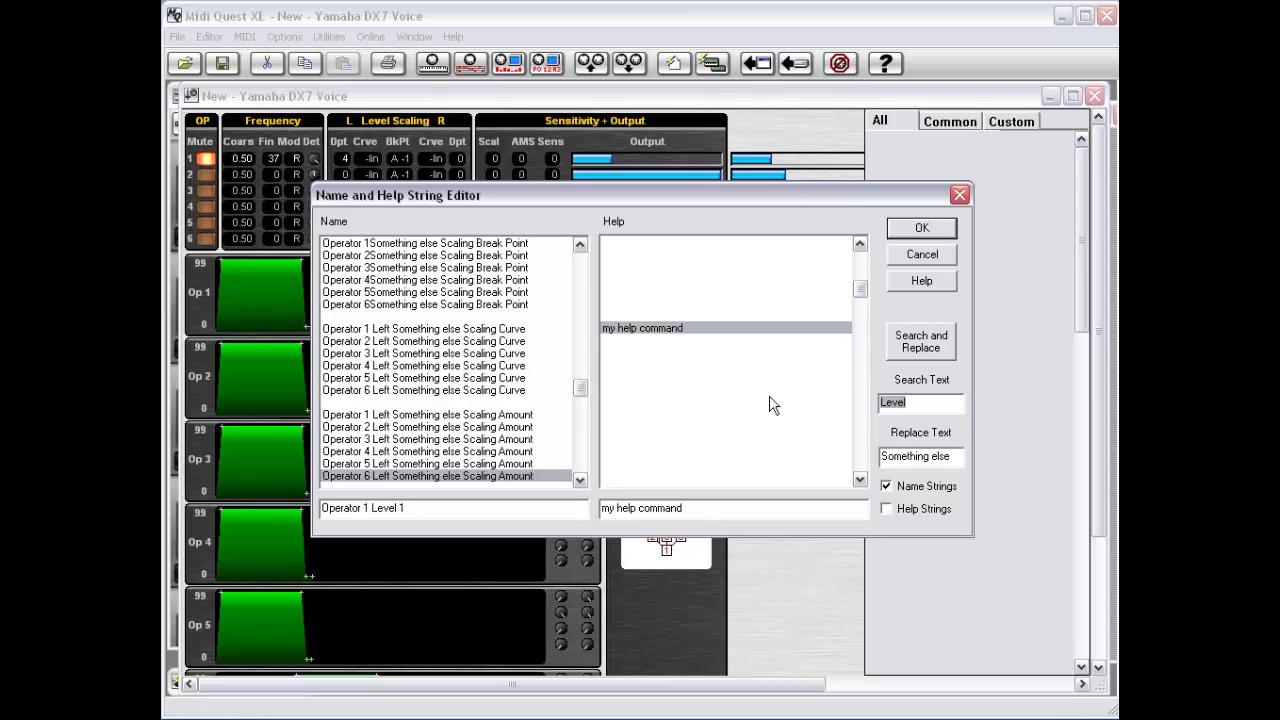
drag(882, 456, 977, 457)
key(ctrl+c)
drag(921, 408, 876, 403)
key(ctrl+v)
click(909, 456)
text(Level)
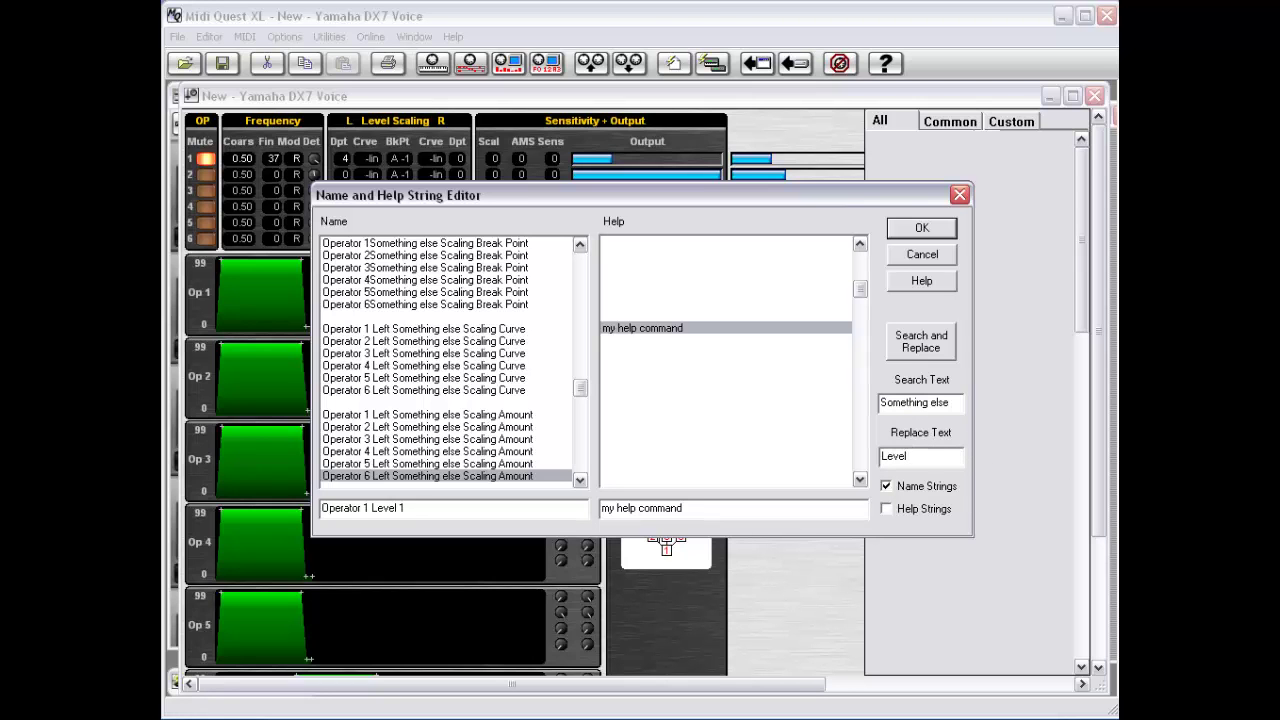
click(924, 352)
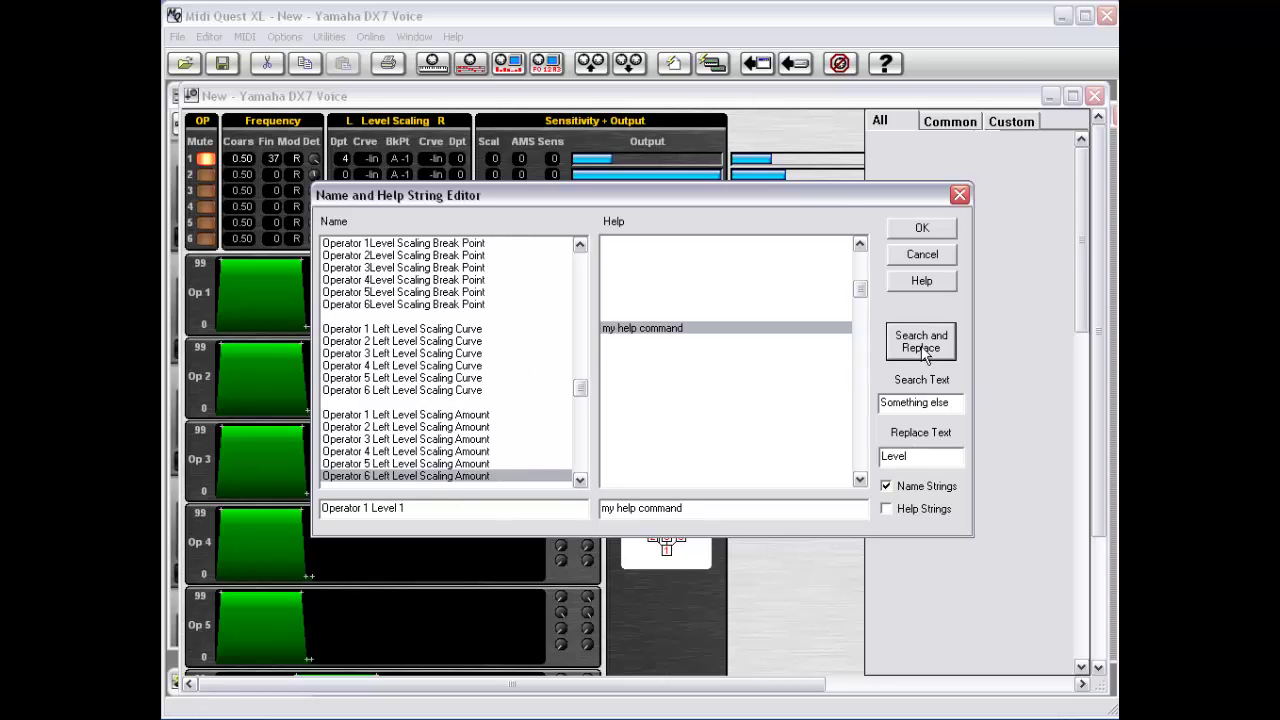
click(931, 256)
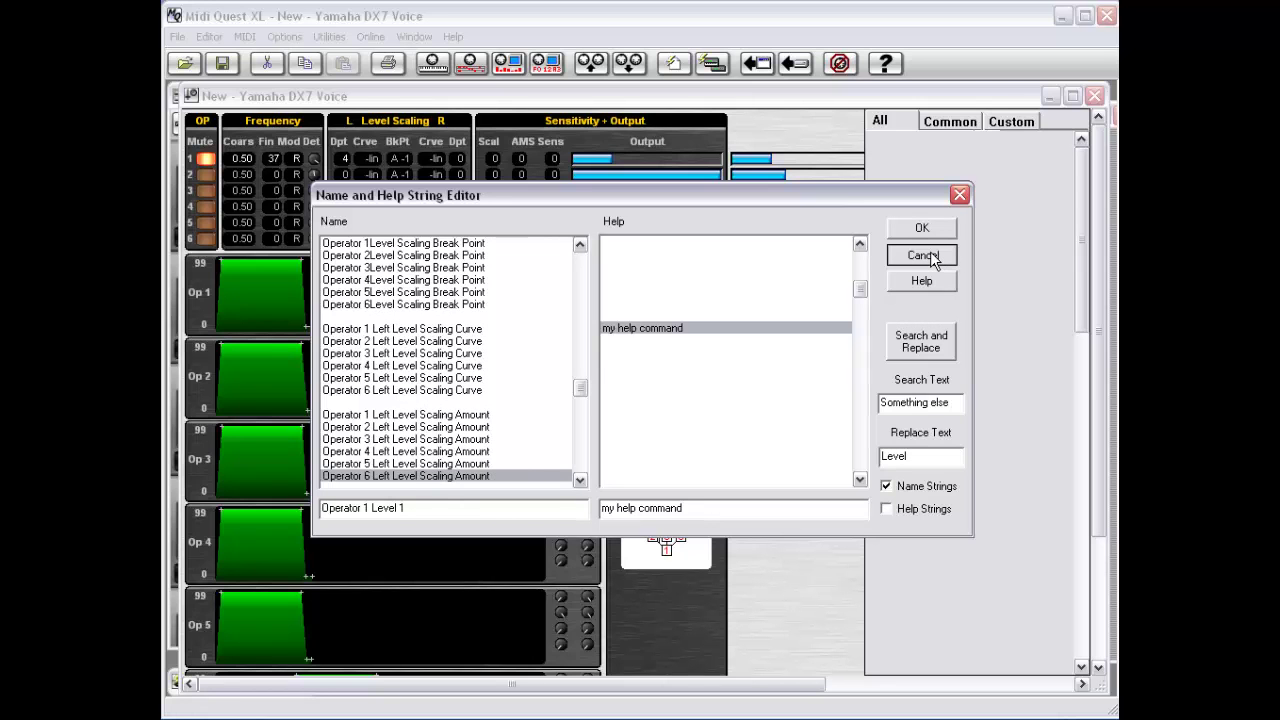
click(924, 229)
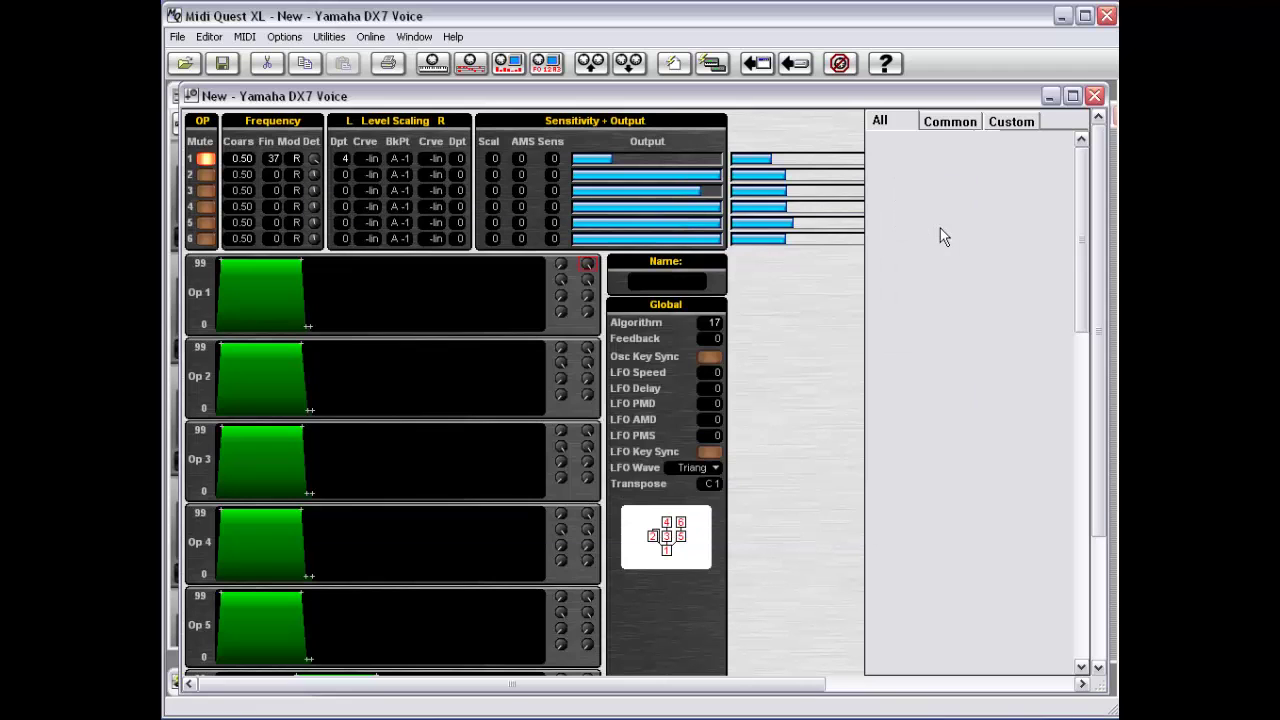
Open Name Entry for the selected control, examine the Replace, Prepend and Append entry modes, and cancel without naming it.
right_click(843, 312)
mouse_move(870, 580)
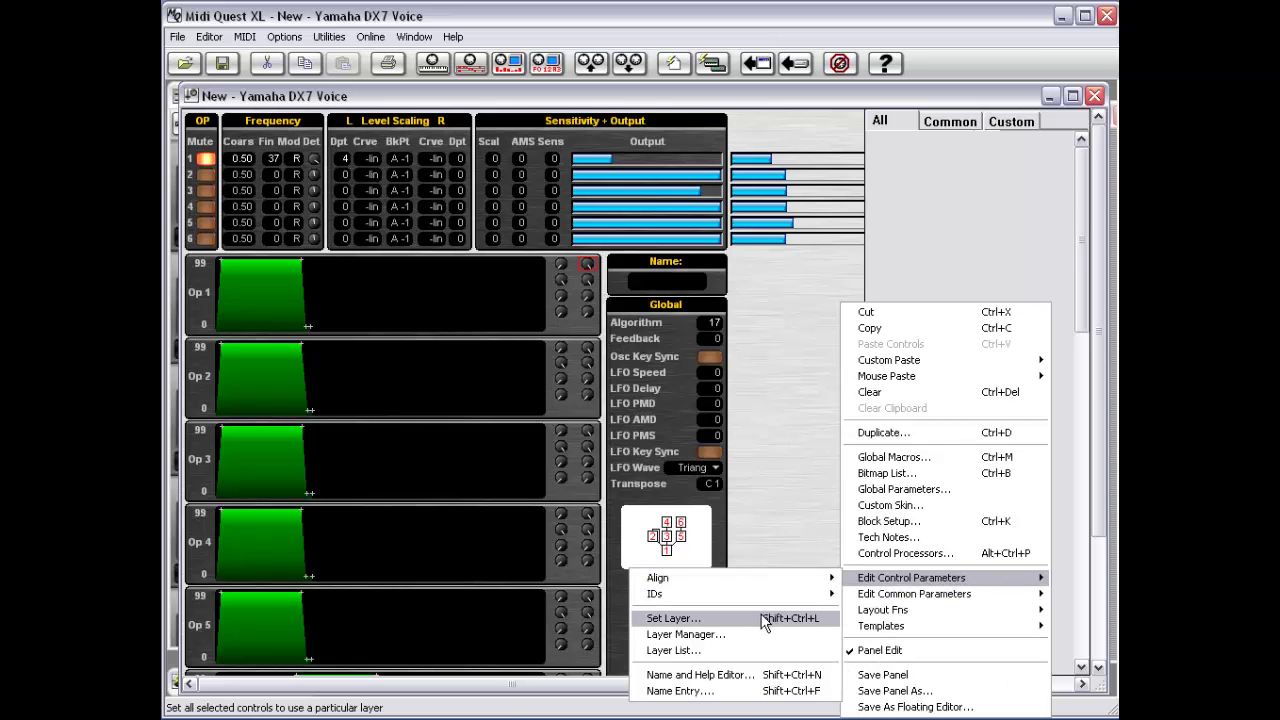
click(766, 699)
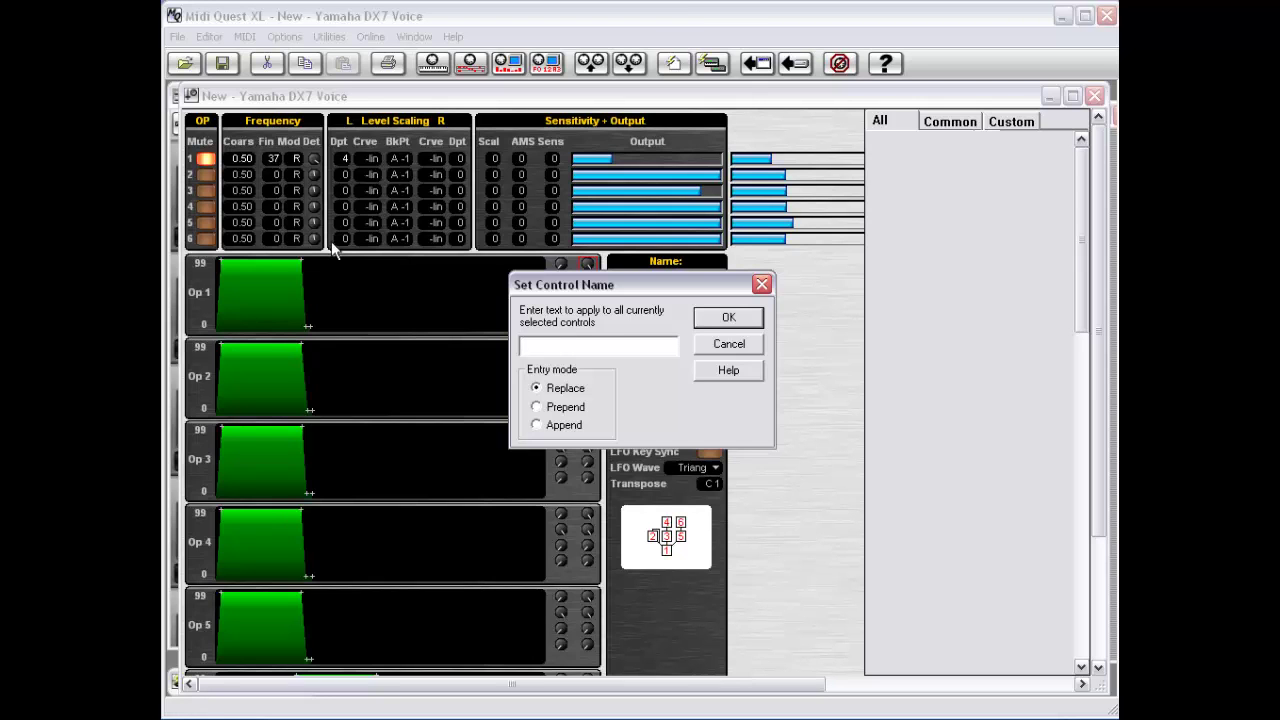
click(739, 342)
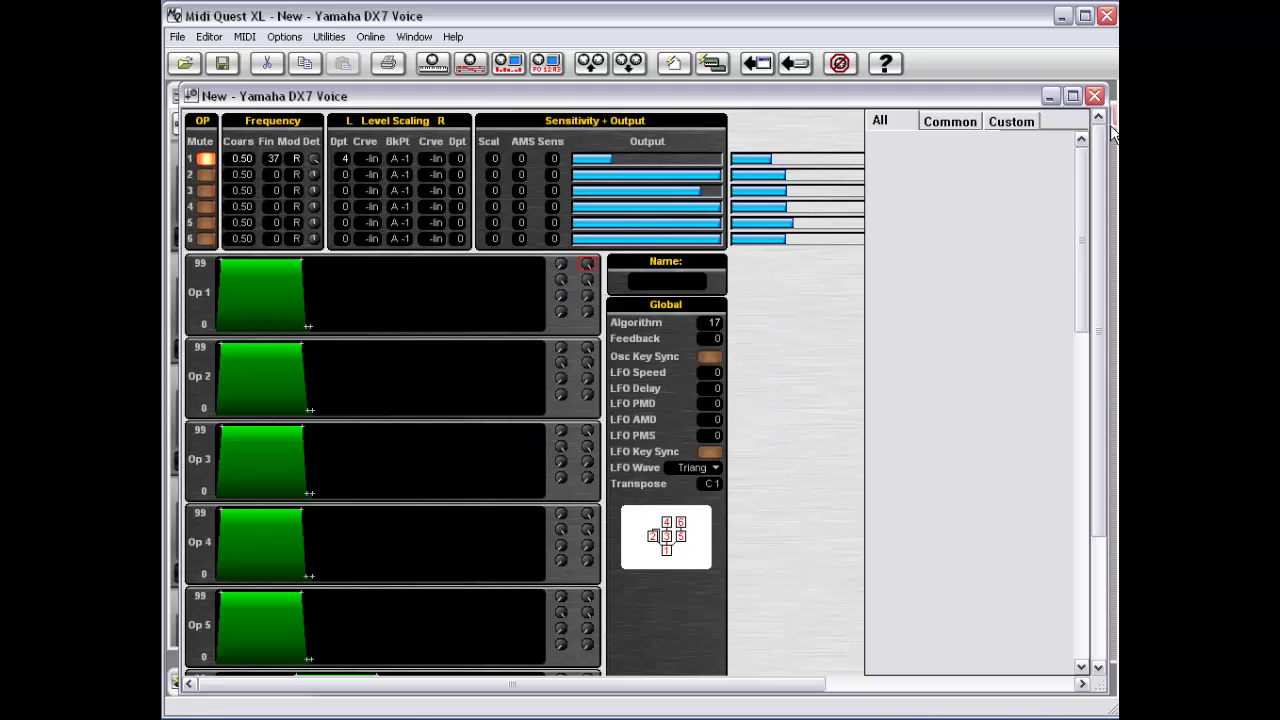
Minimize the Yamaha DX7 Voice panel and the Instrument Creator window for Global.PE.
click(1049, 96)
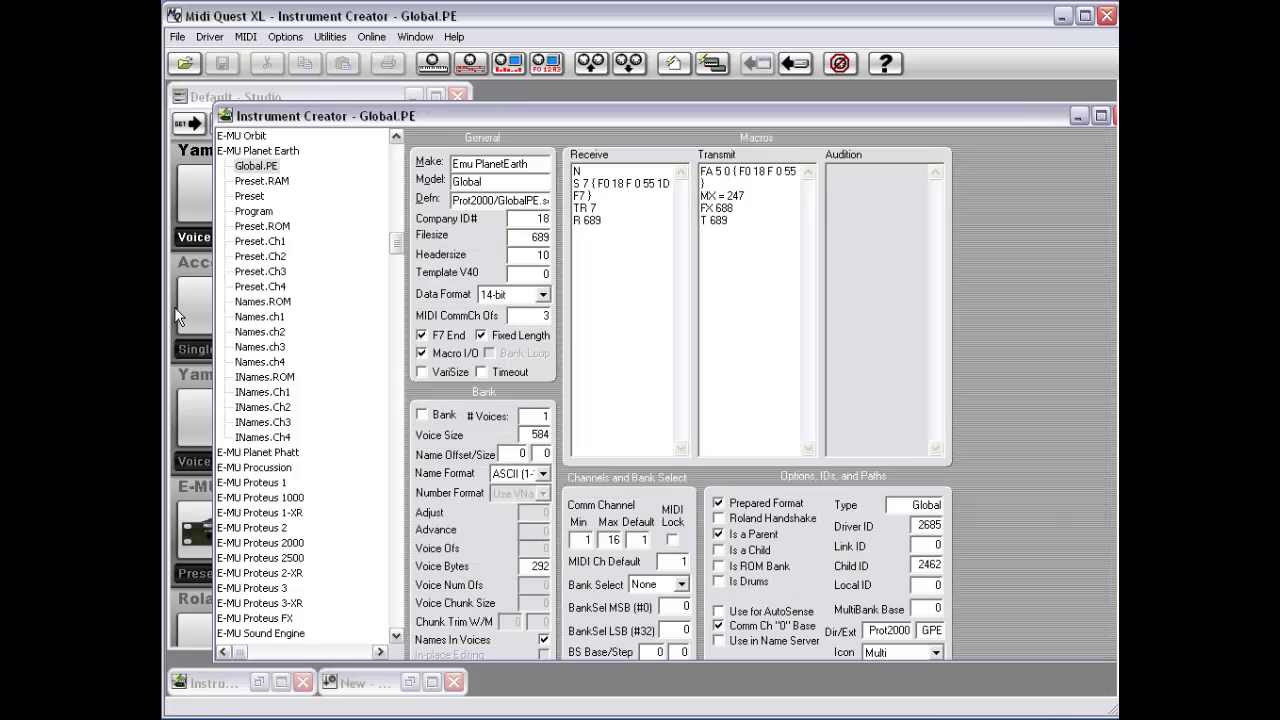
click(1078, 116)
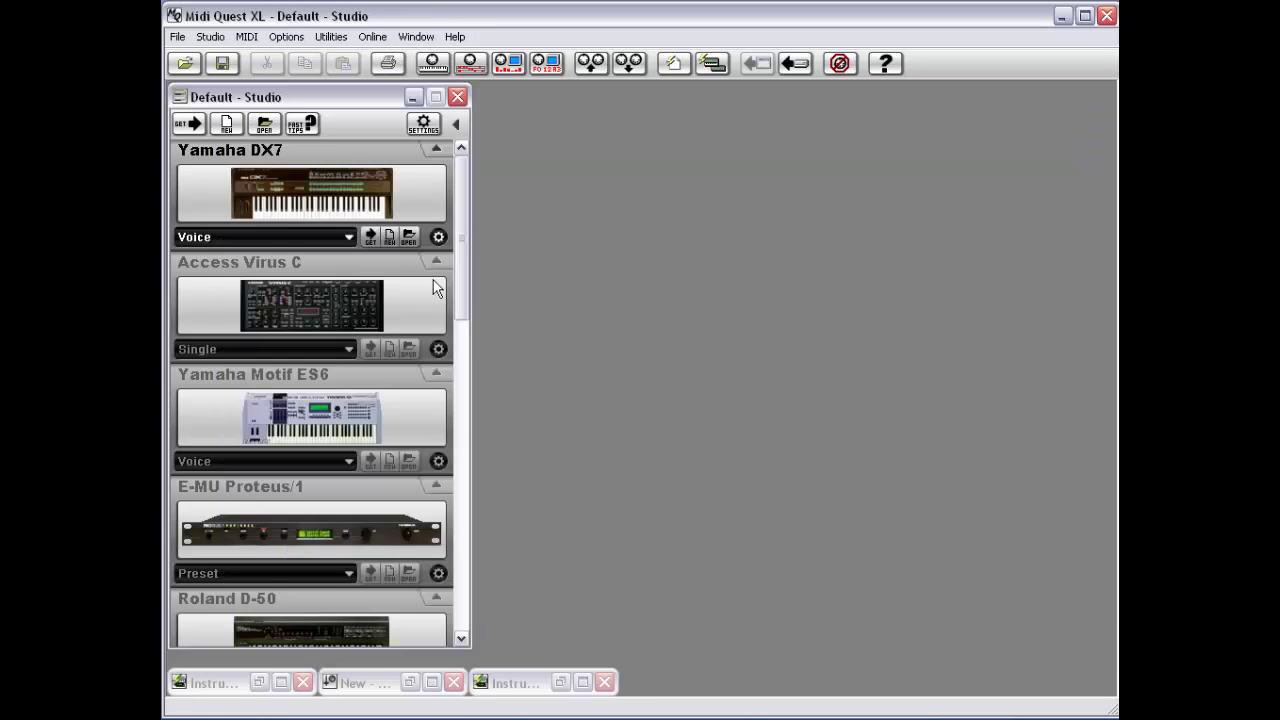
Create a new Global editor for the E-MU Proteus/1 in the studio list.
drag(466, 214, 459, 262)
click(261, 380)
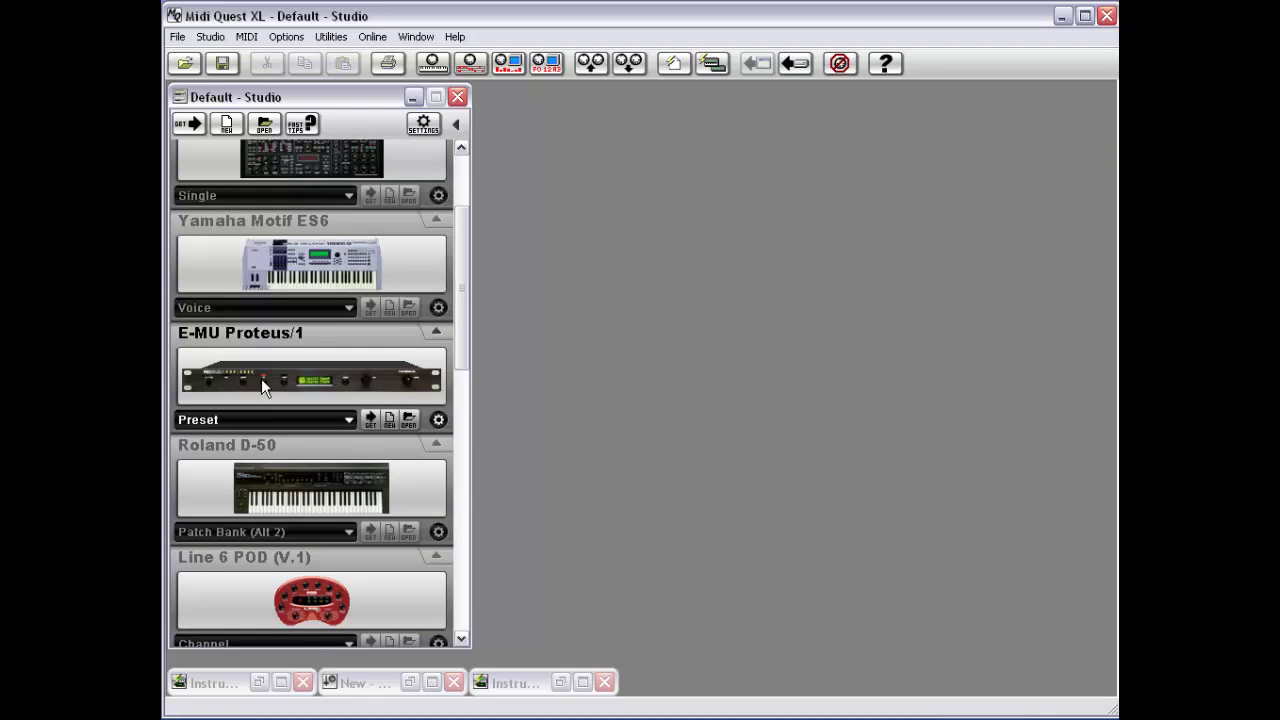
click(282, 421)
click(366, 202)
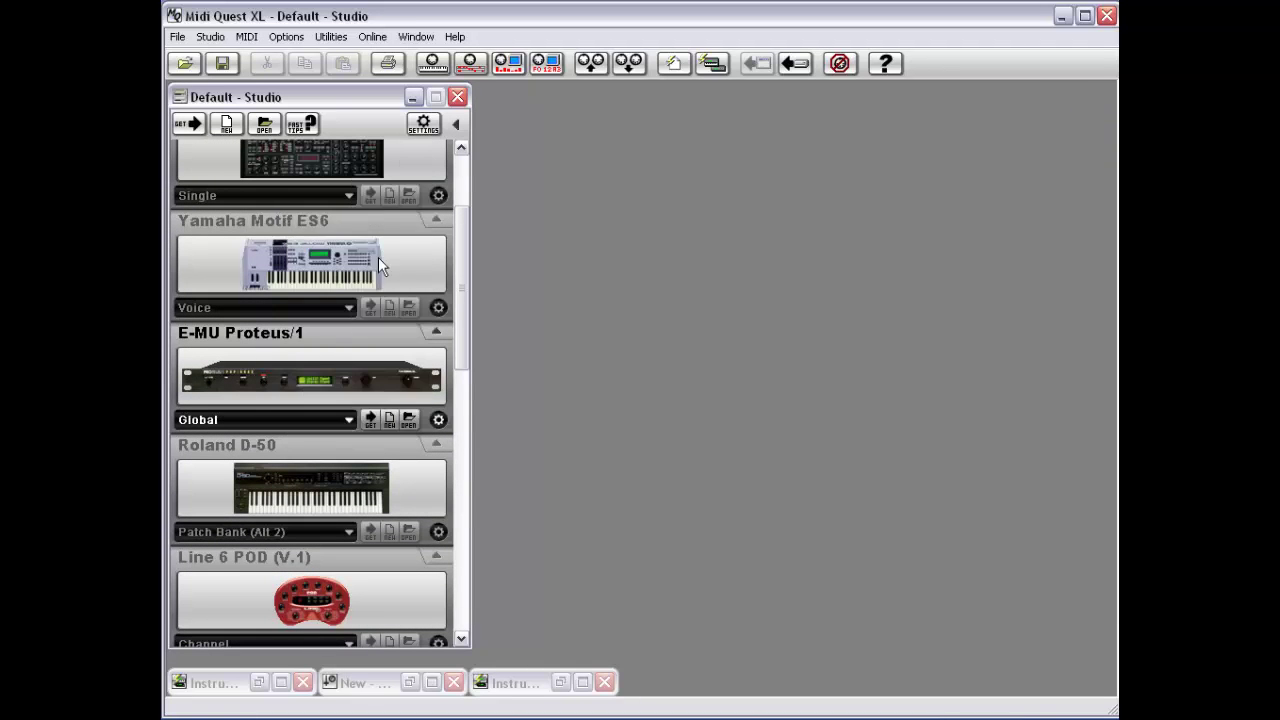
click(388, 420)
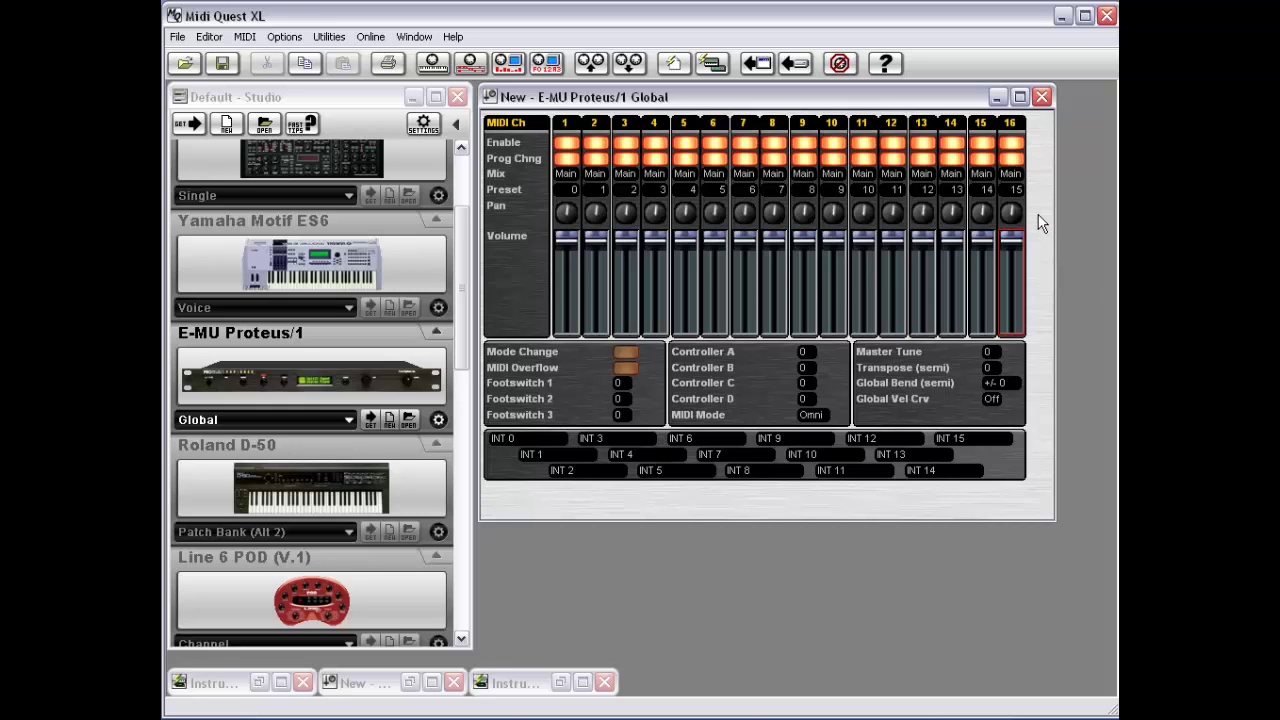
Select the volume sliders of all 16 channels and turn on Panel Edit for the Global editor.
drag(1039, 213, 540, 254)
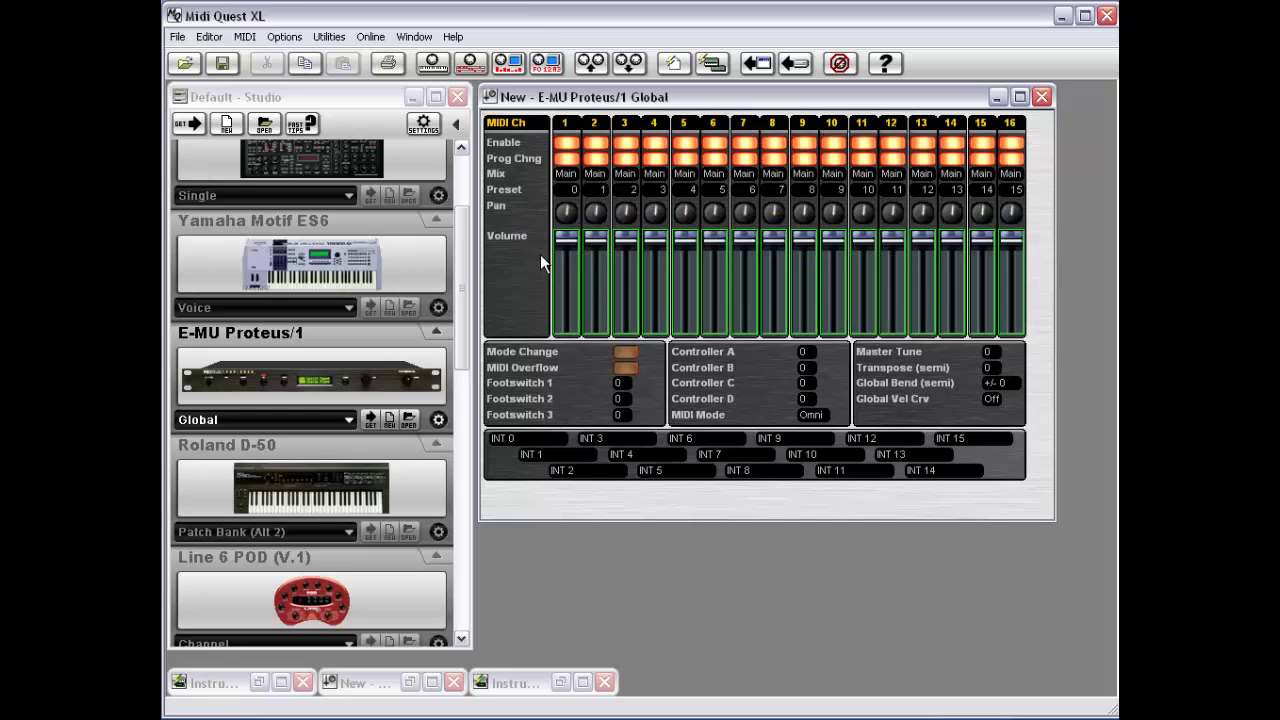
right_click(1044, 205)
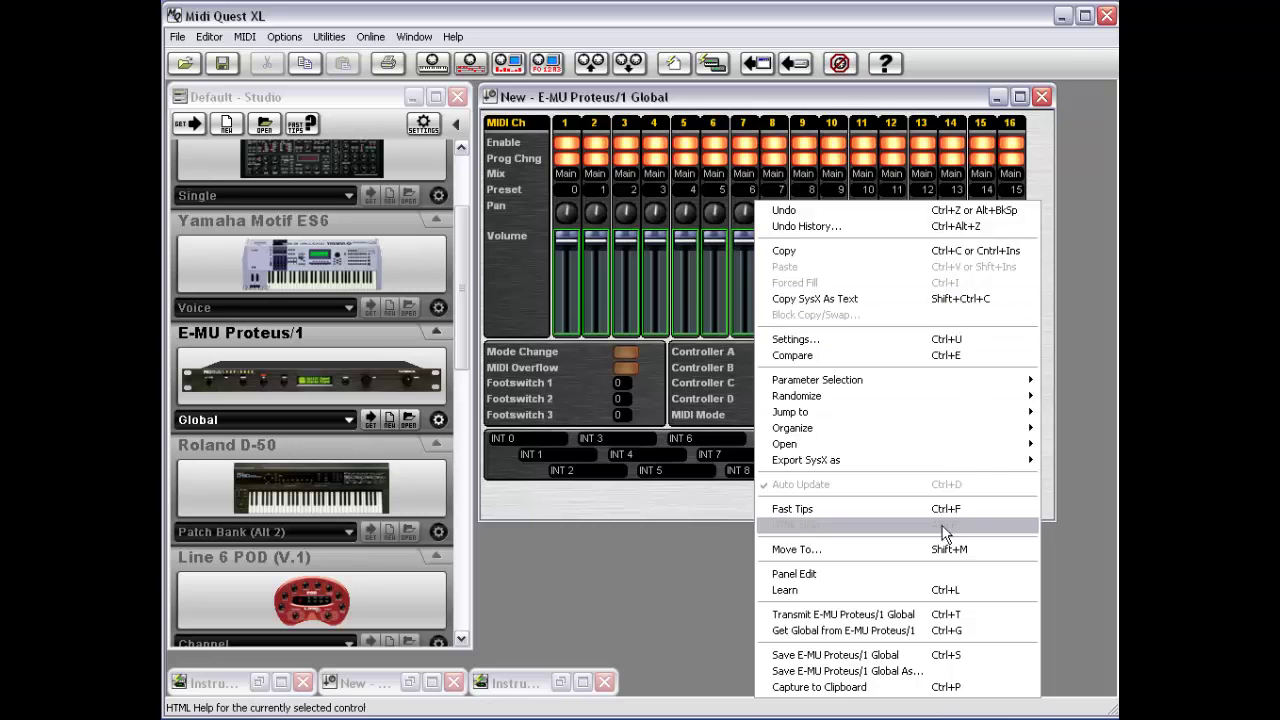
click(932, 106)
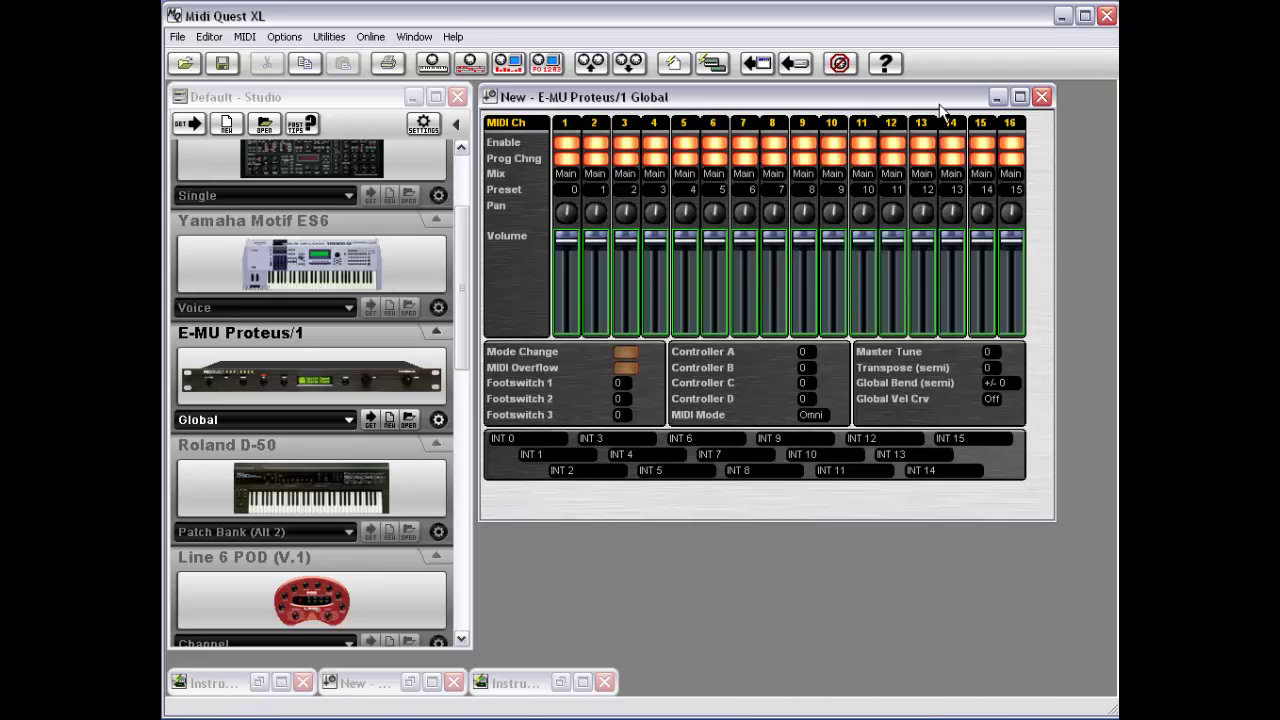
right_click(1036, 211)
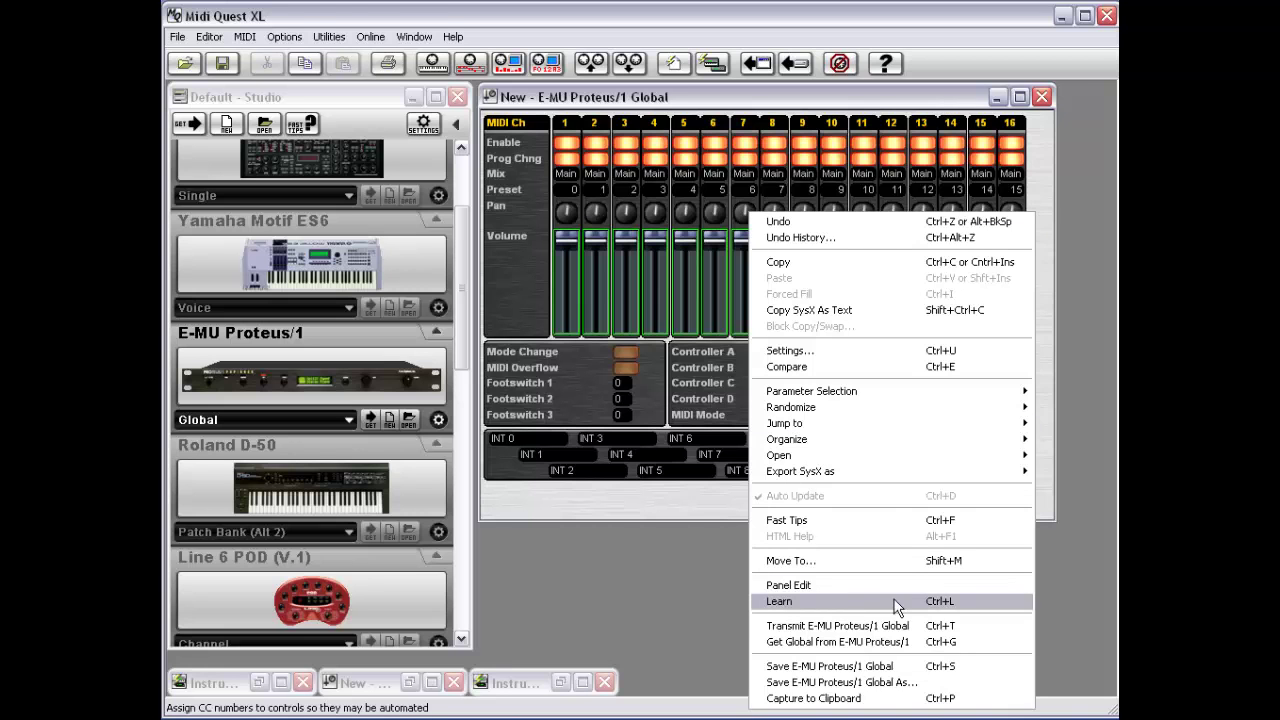
click(896, 586)
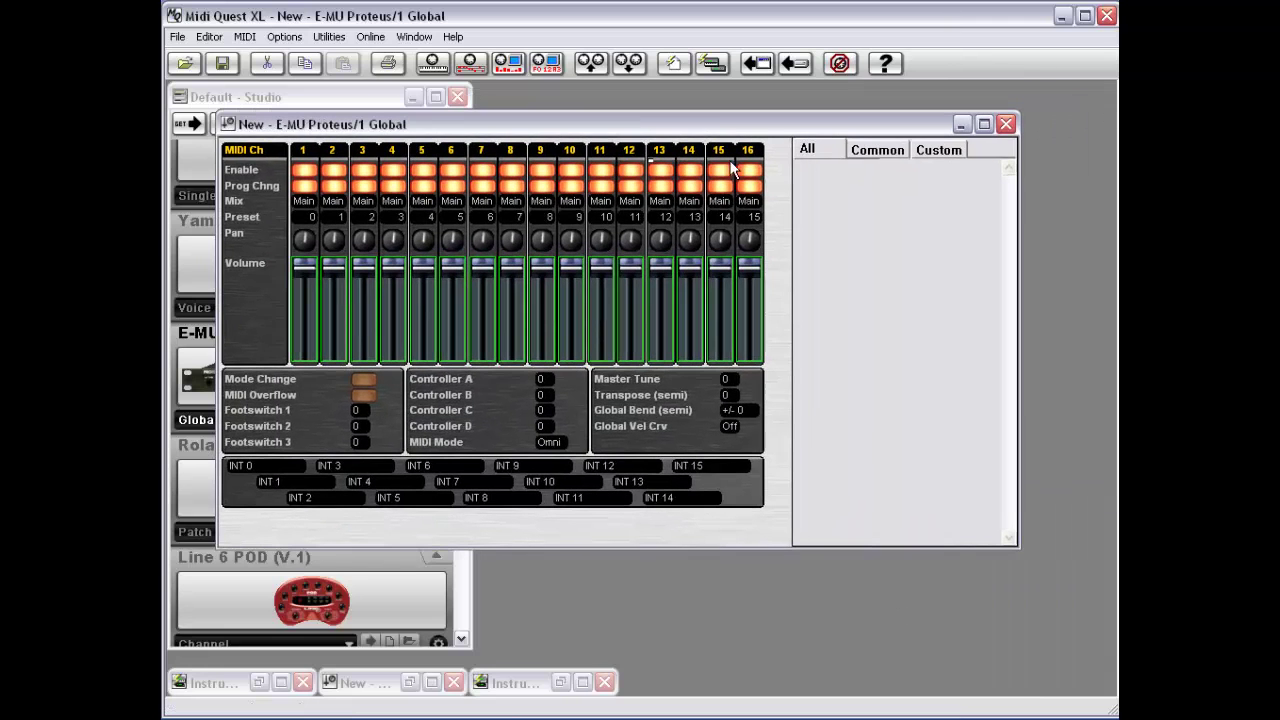
Set the control name of all 16 channel volume sliders to Volume.
drag(776, 244, 266, 301)
key(n)
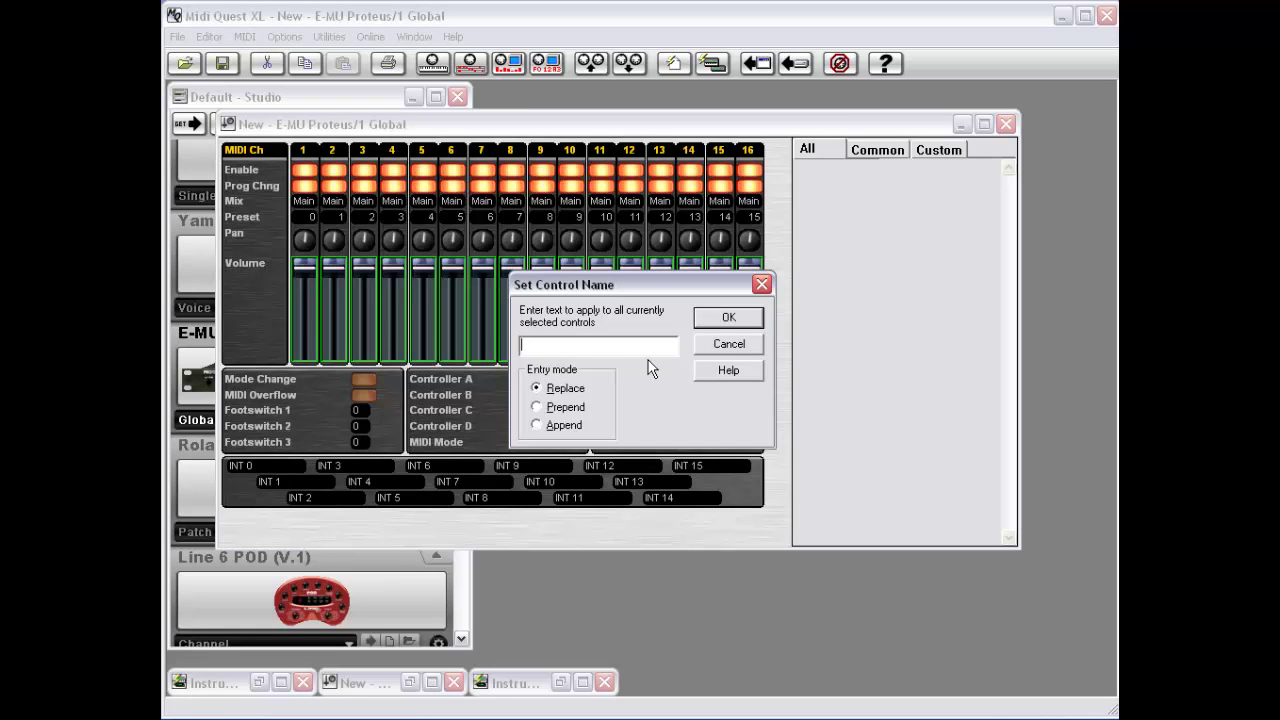
text(Volume)
click(728, 318)
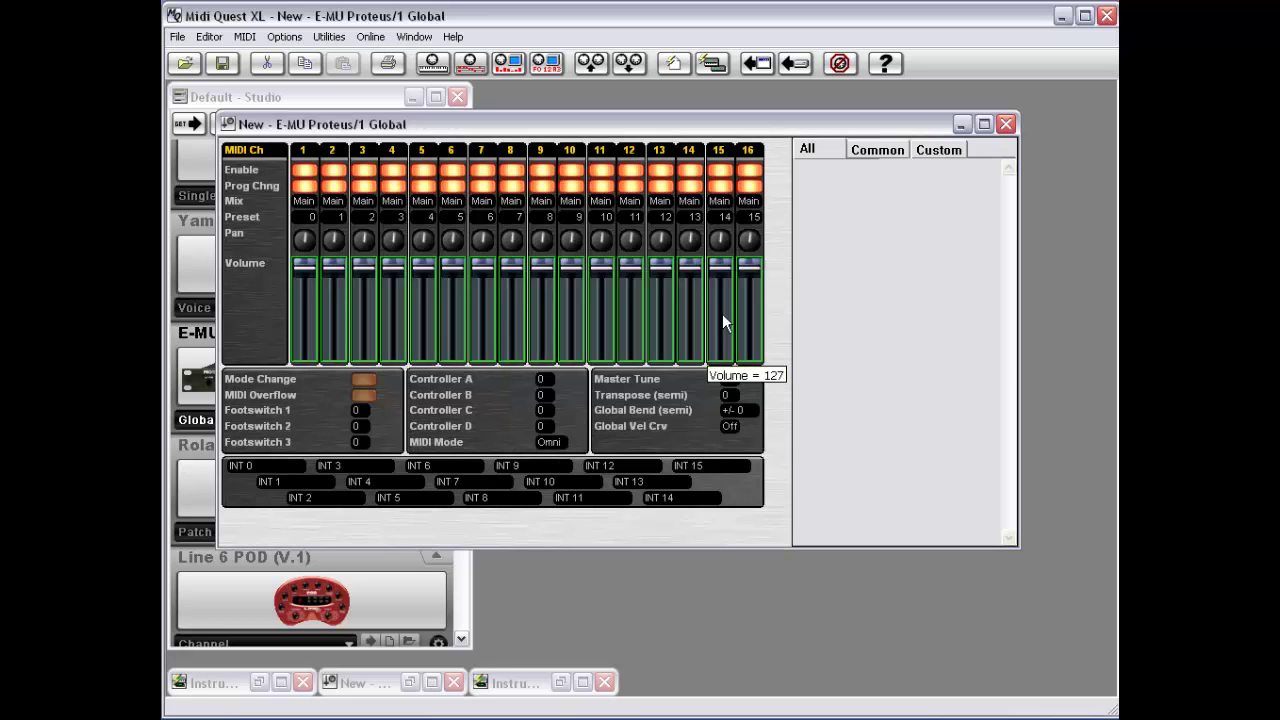
Select the pan knobs of all 16 channels and set their control name to Pan.
drag(780, 216, 281, 242)
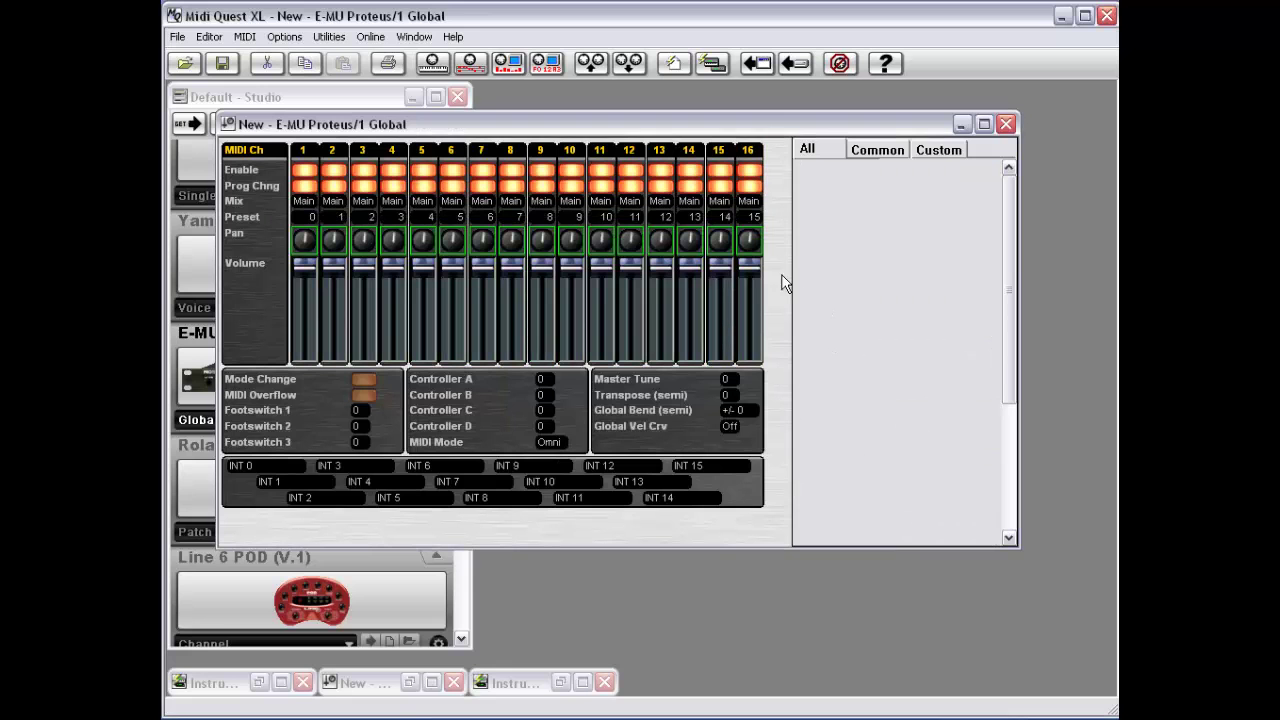
right_click(778, 242)
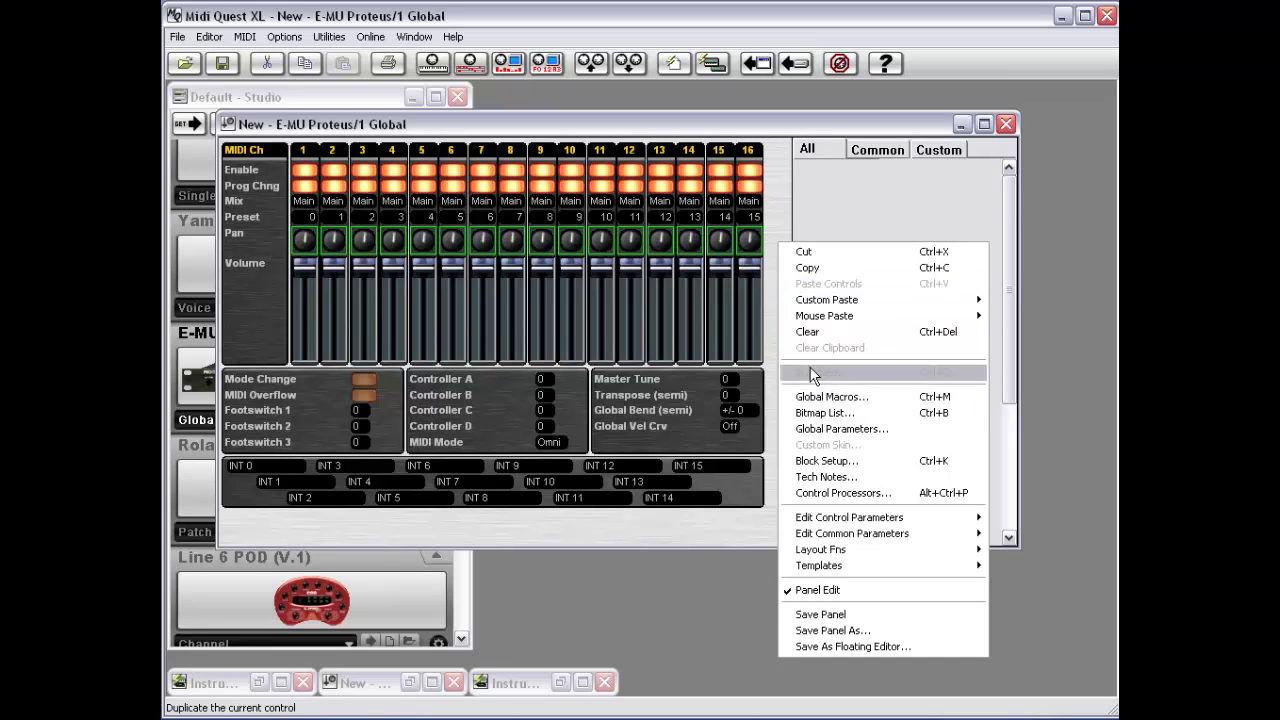
click(774, 131)
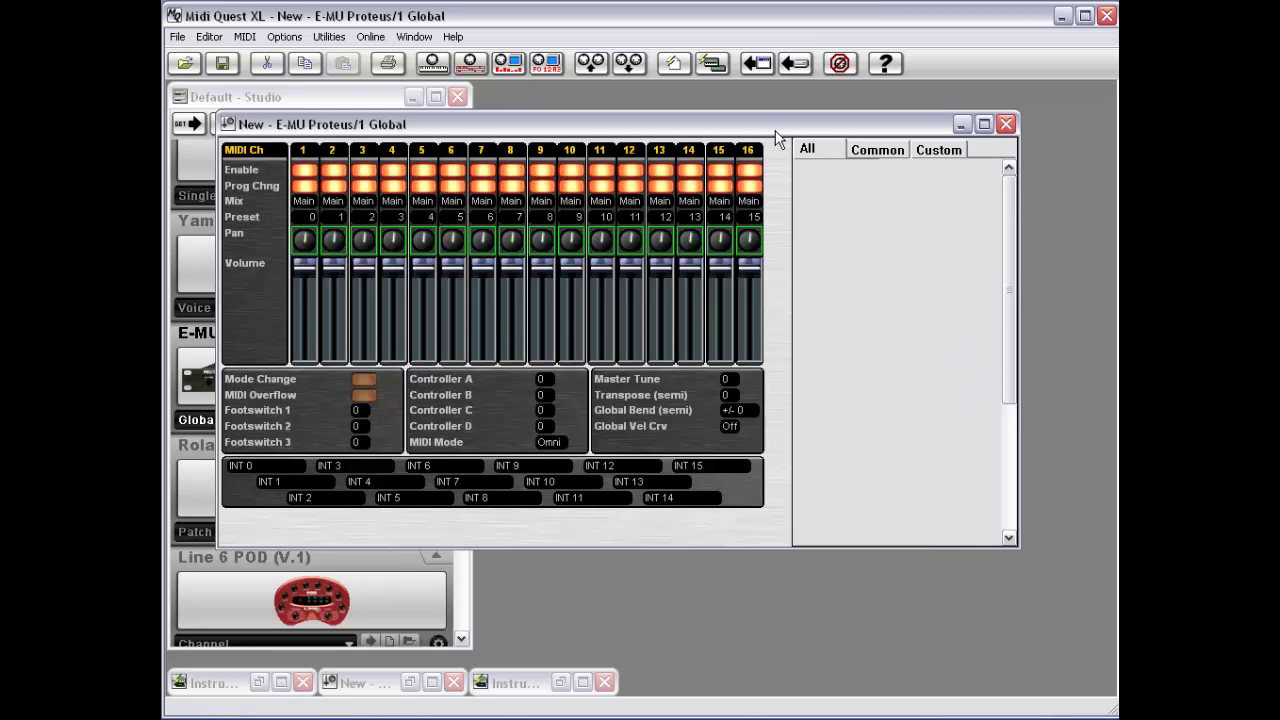
key(Return)
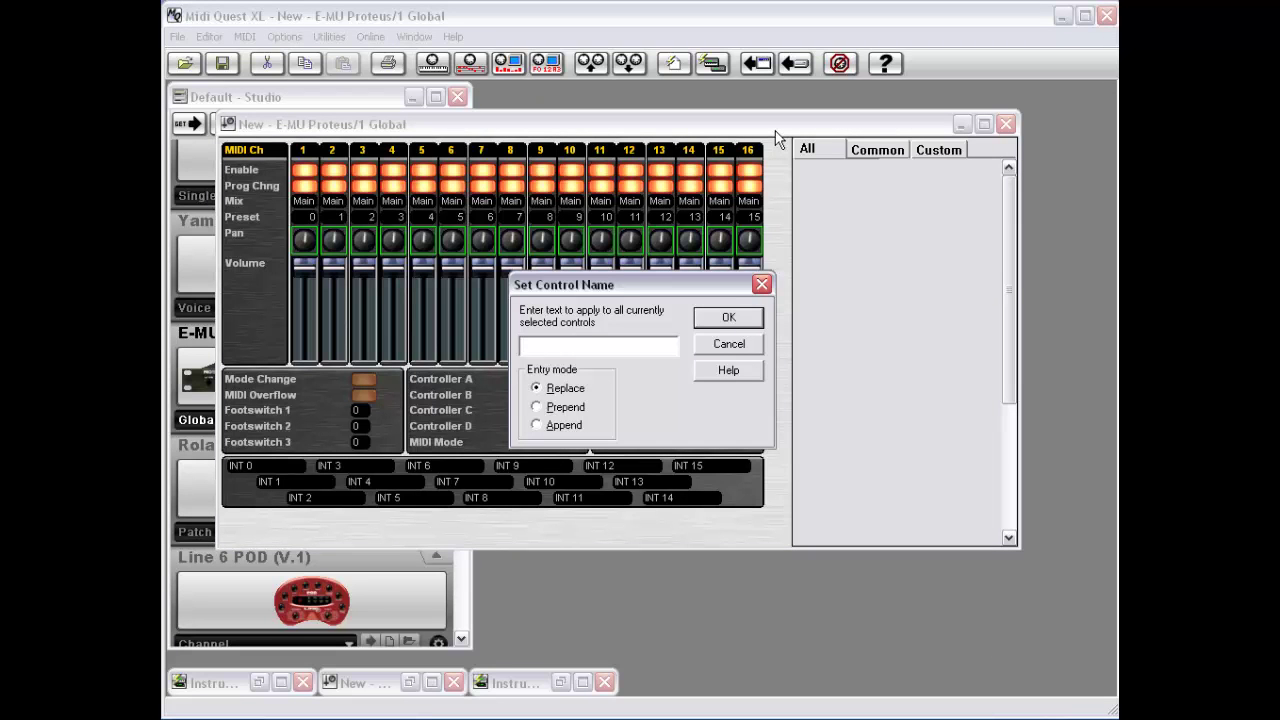
text(Pan)
key(Return)
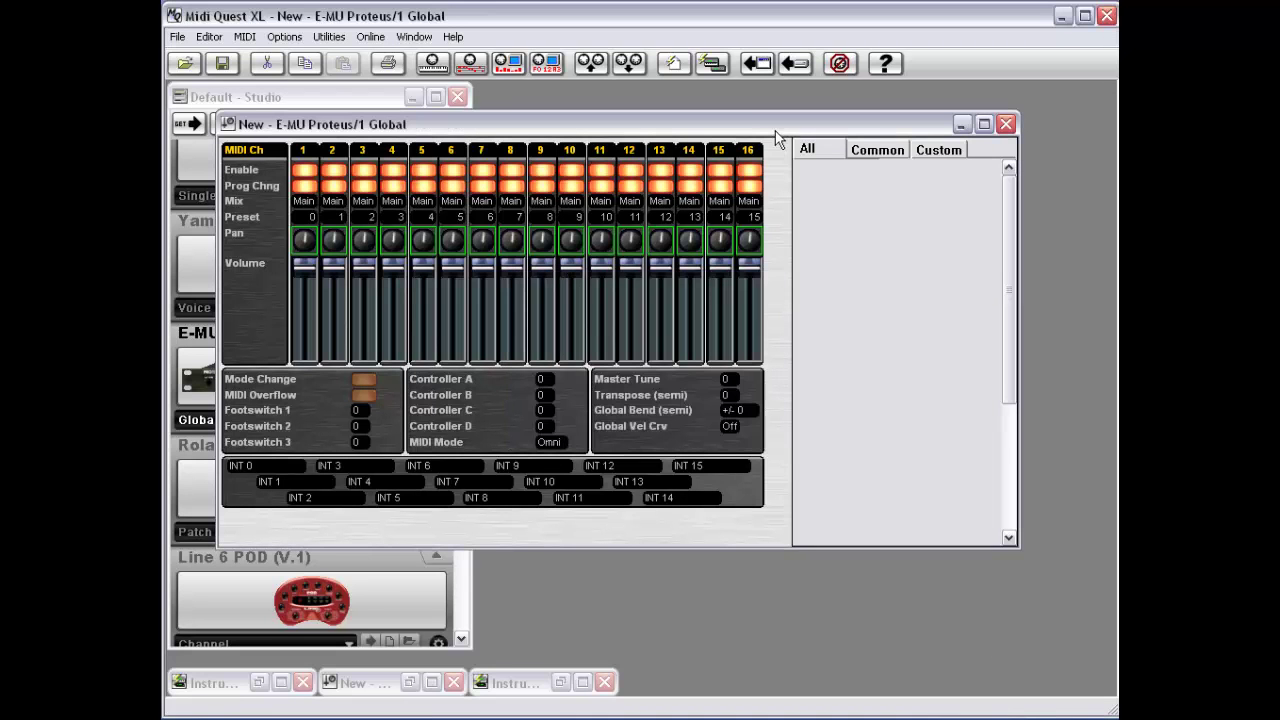
Select the preset fields of all 16 channels and set their control name to Preset.
drag(770, 200, 270, 220)
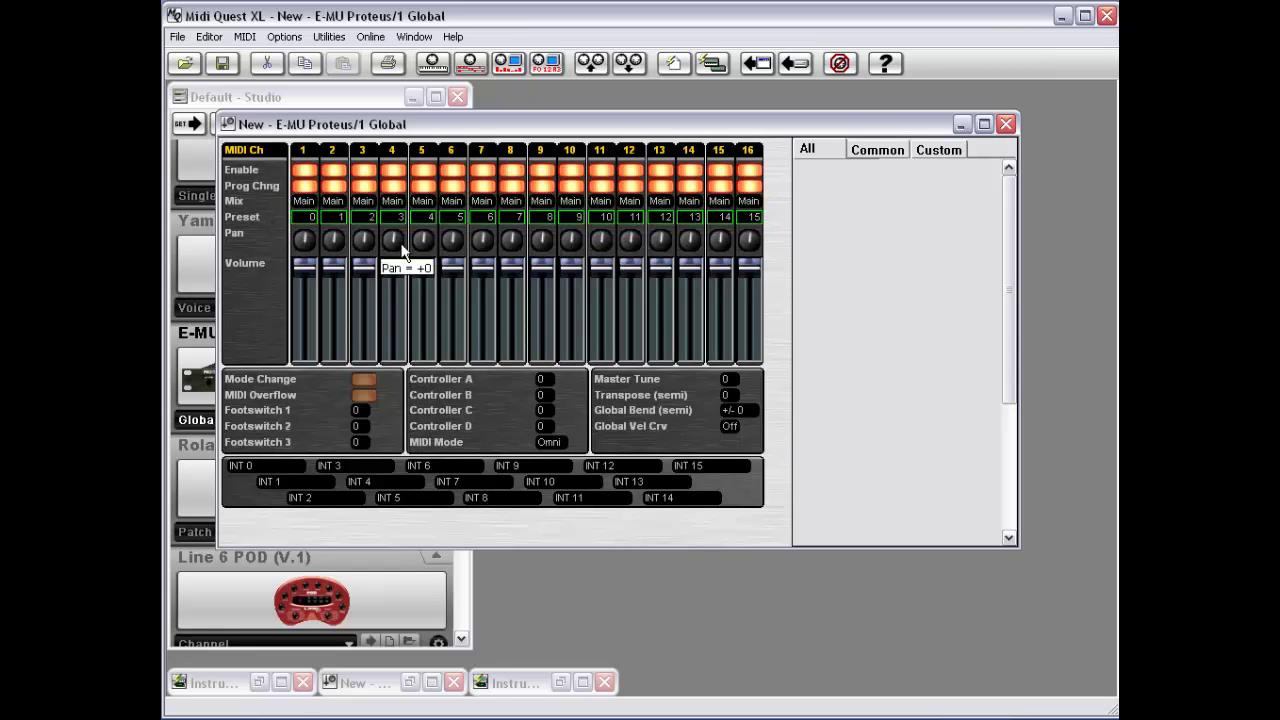
key(ctrl+n)
text(Preset)
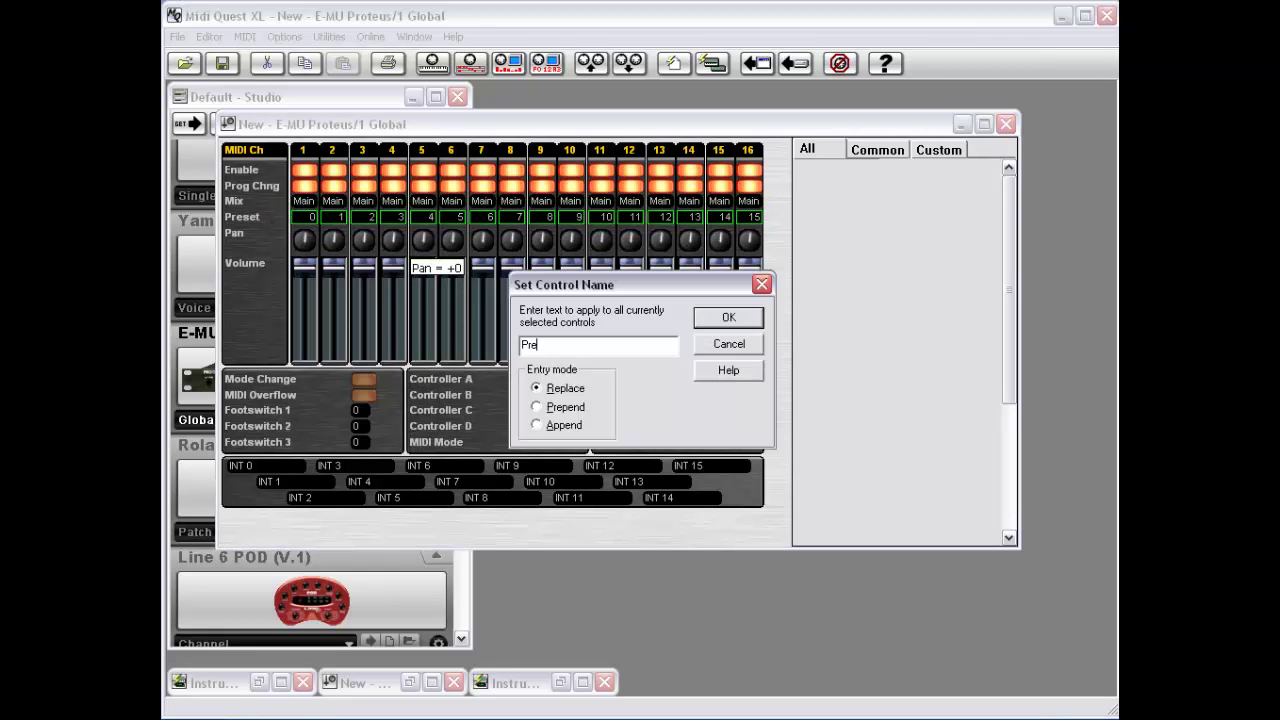
click(728, 318)
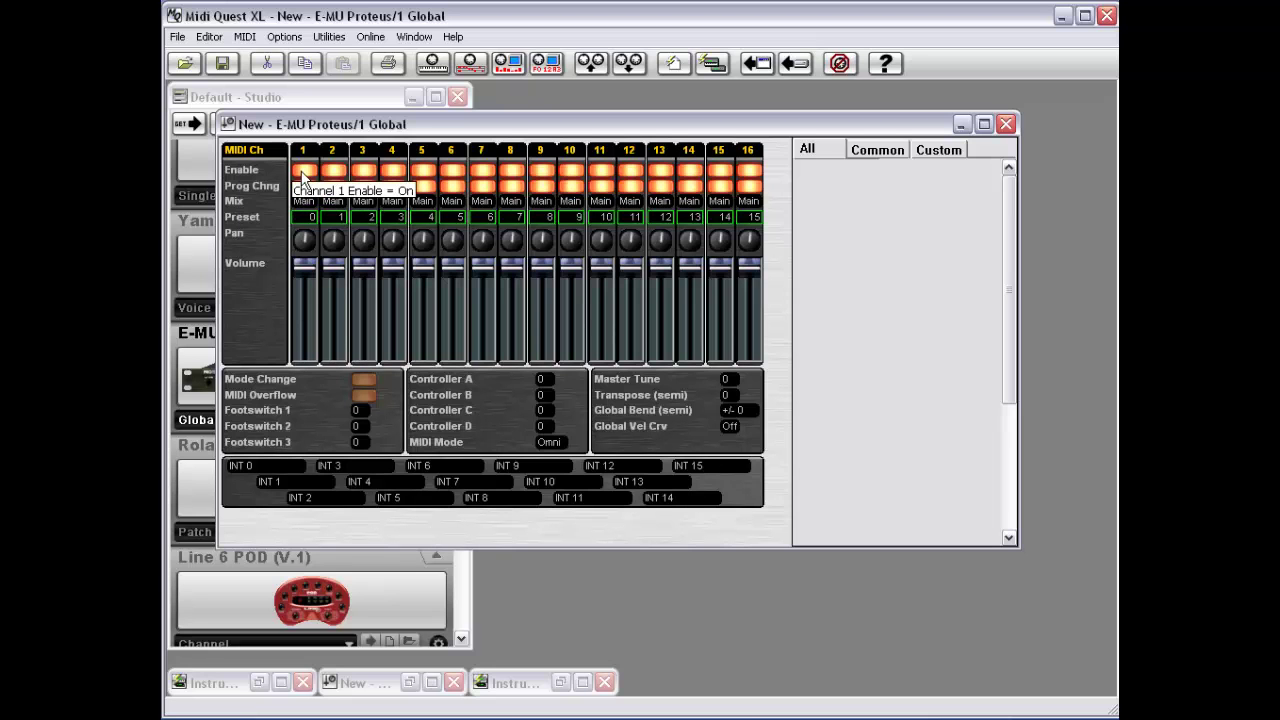
Prepend "Part" to the names of all channel 1 controls from volume up to enable, and check the volume slider's name.
click(309, 288)
click(304, 241)
click(305, 217)
click(305, 201)
click(305, 186)
click(303, 172)
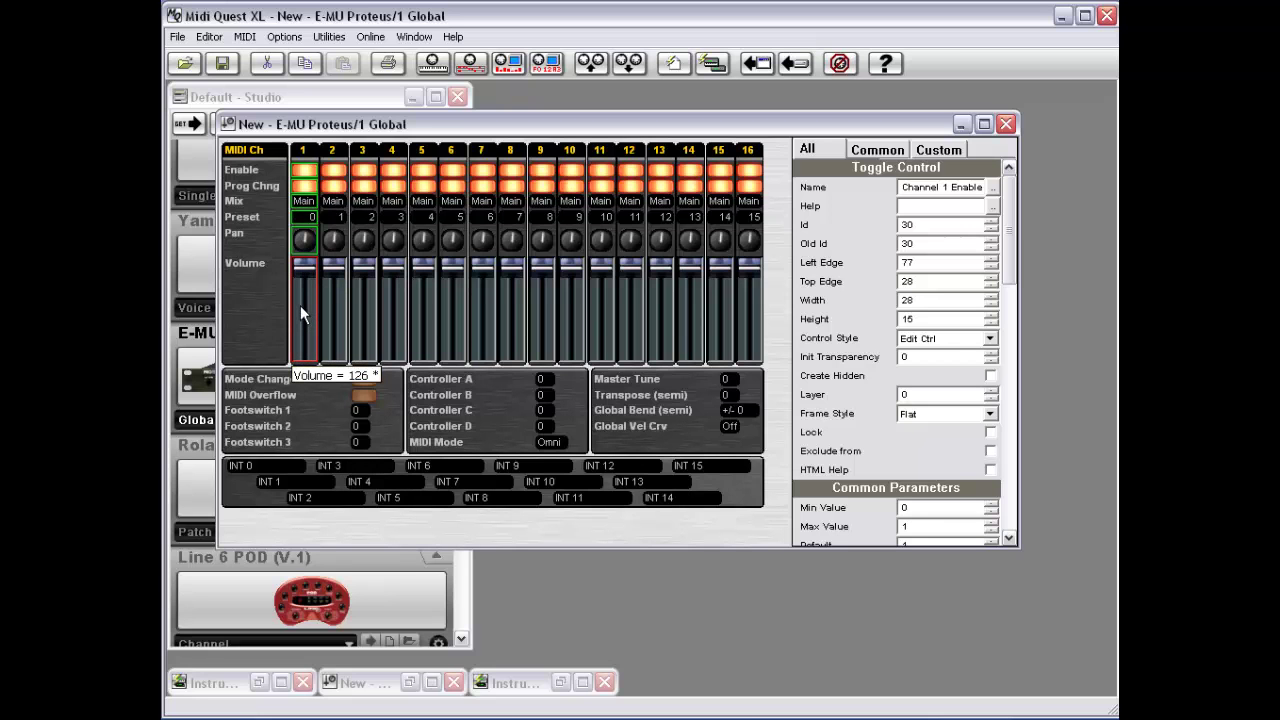
key(n)
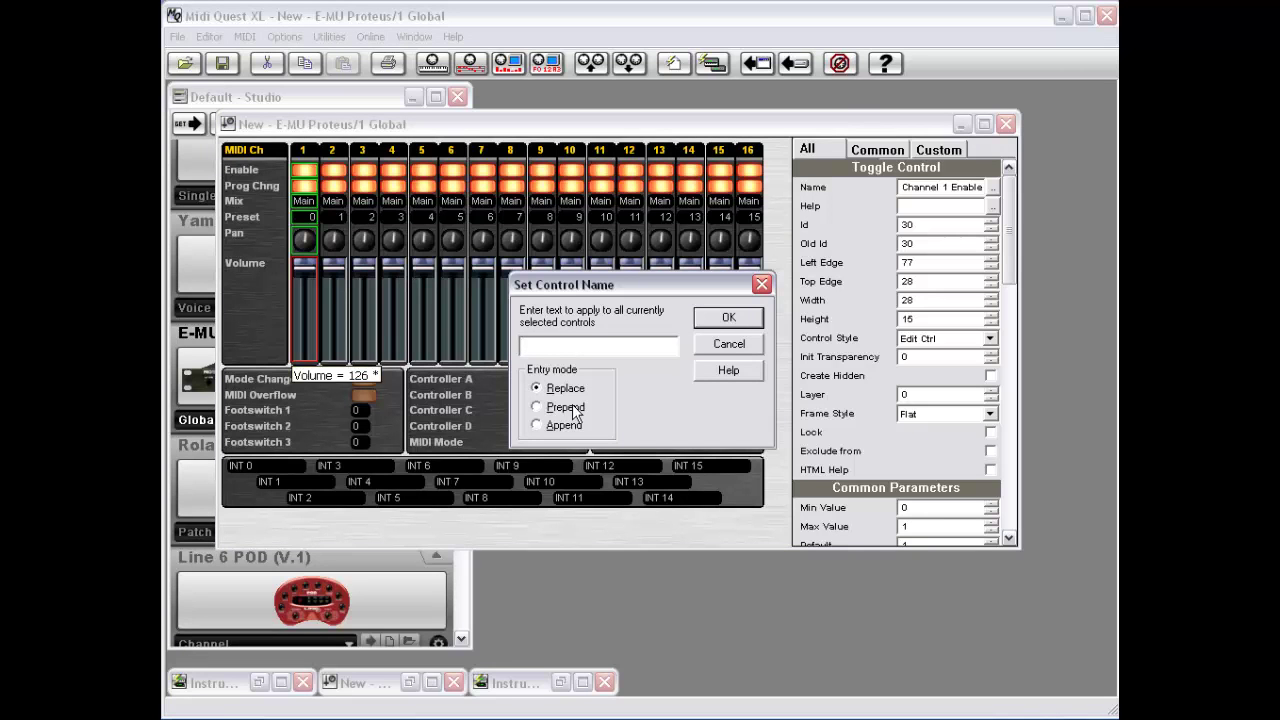
text(Part)
click(563, 408)
click(578, 345)
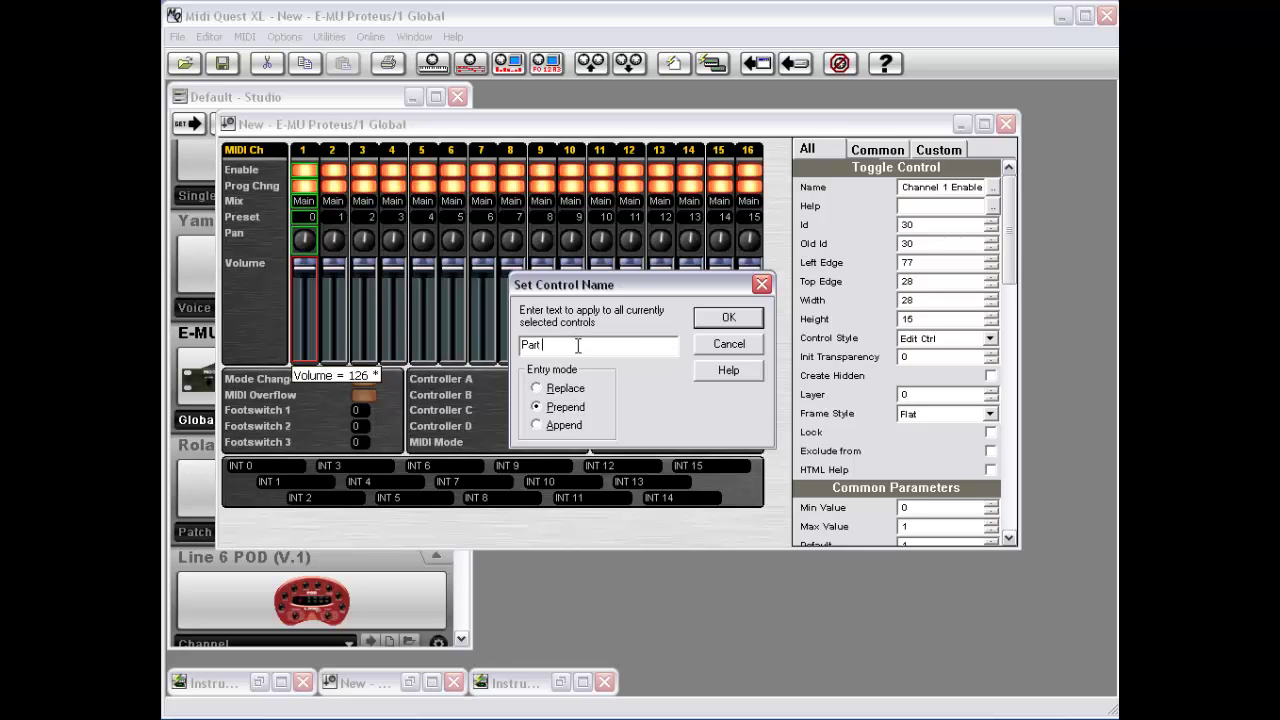
click(729, 318)
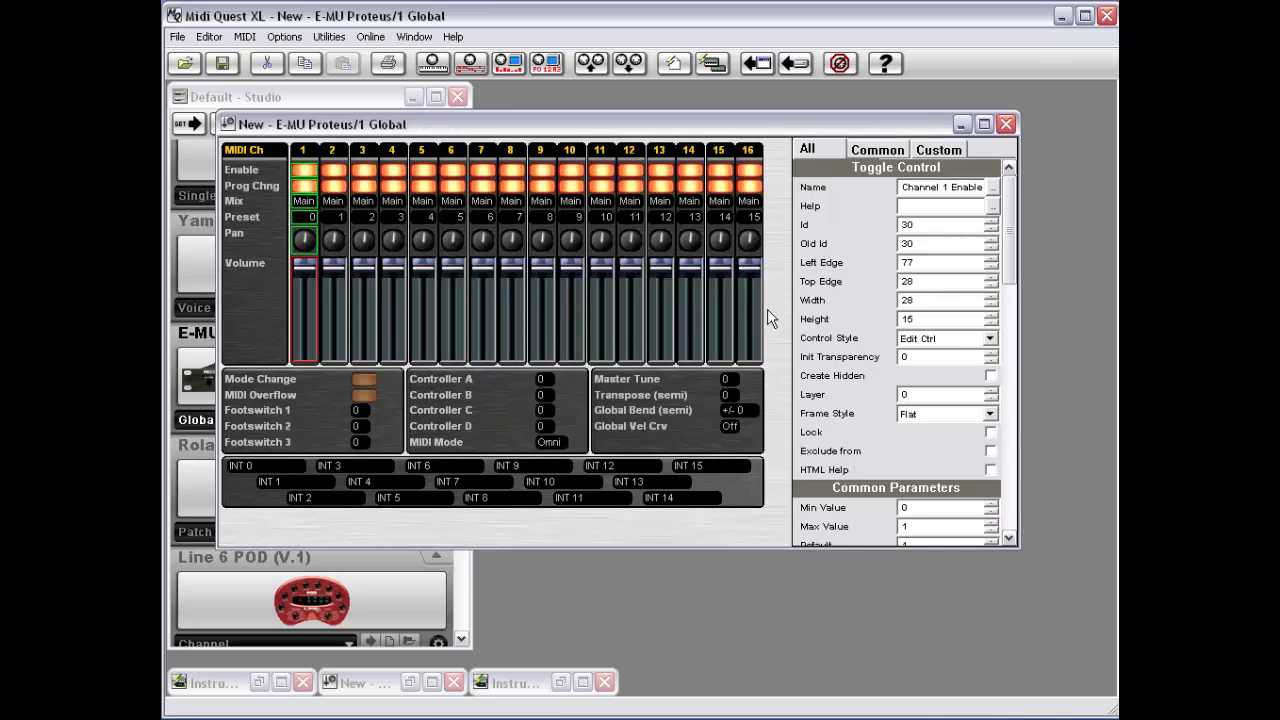
click(265, 293)
click(315, 301)
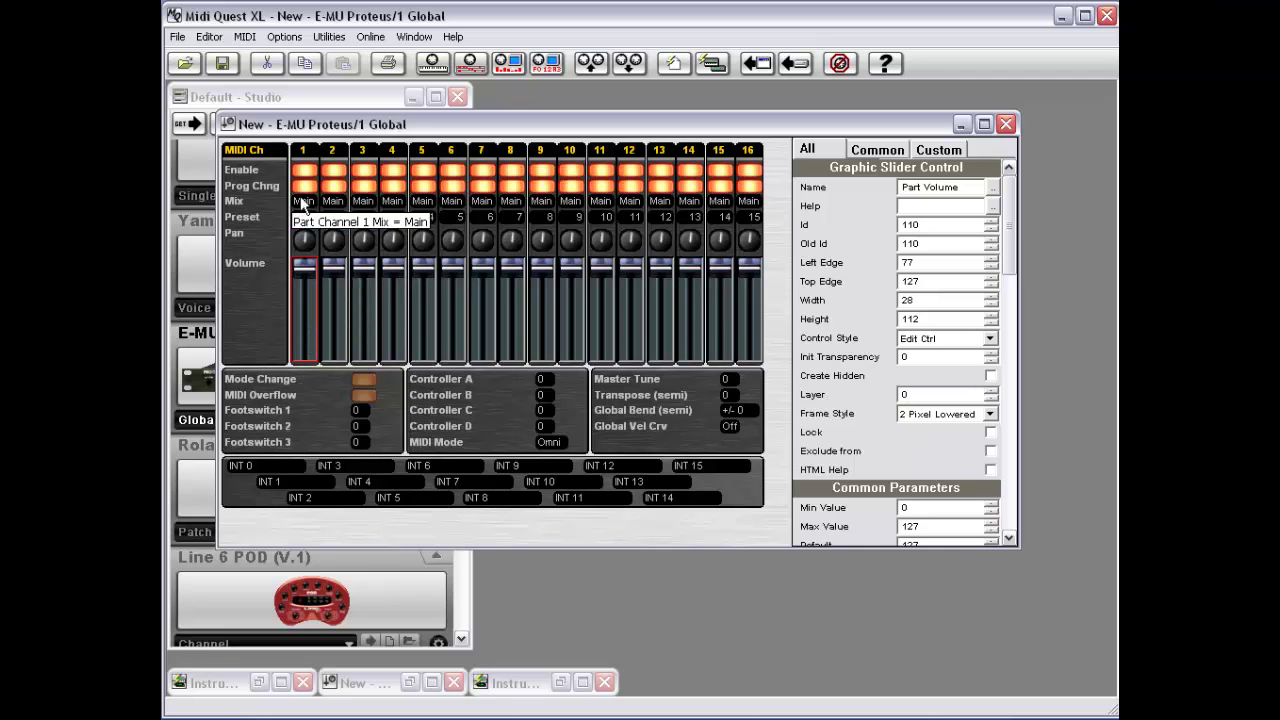
Prepend "Part 2" to the names of all channel 2 controls from volume up to enable.
click(342, 305)
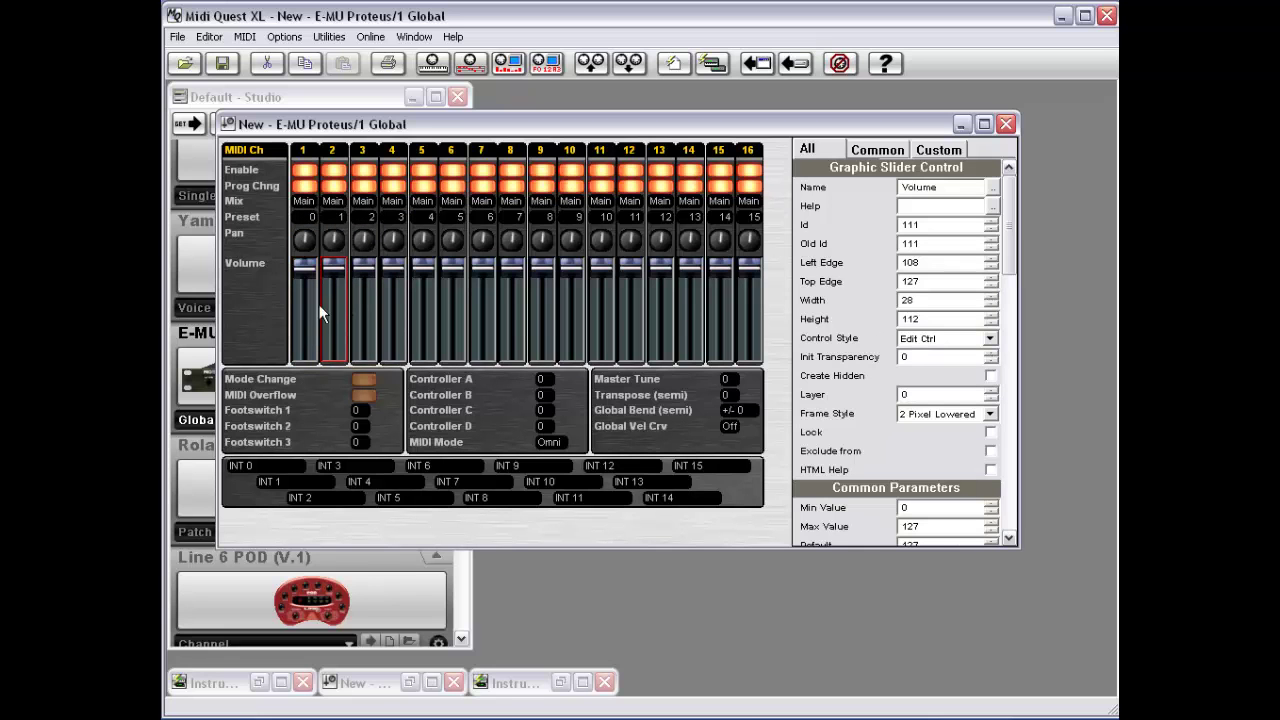
click(336, 237)
click(333, 201)
click(332, 179)
click(331, 172)
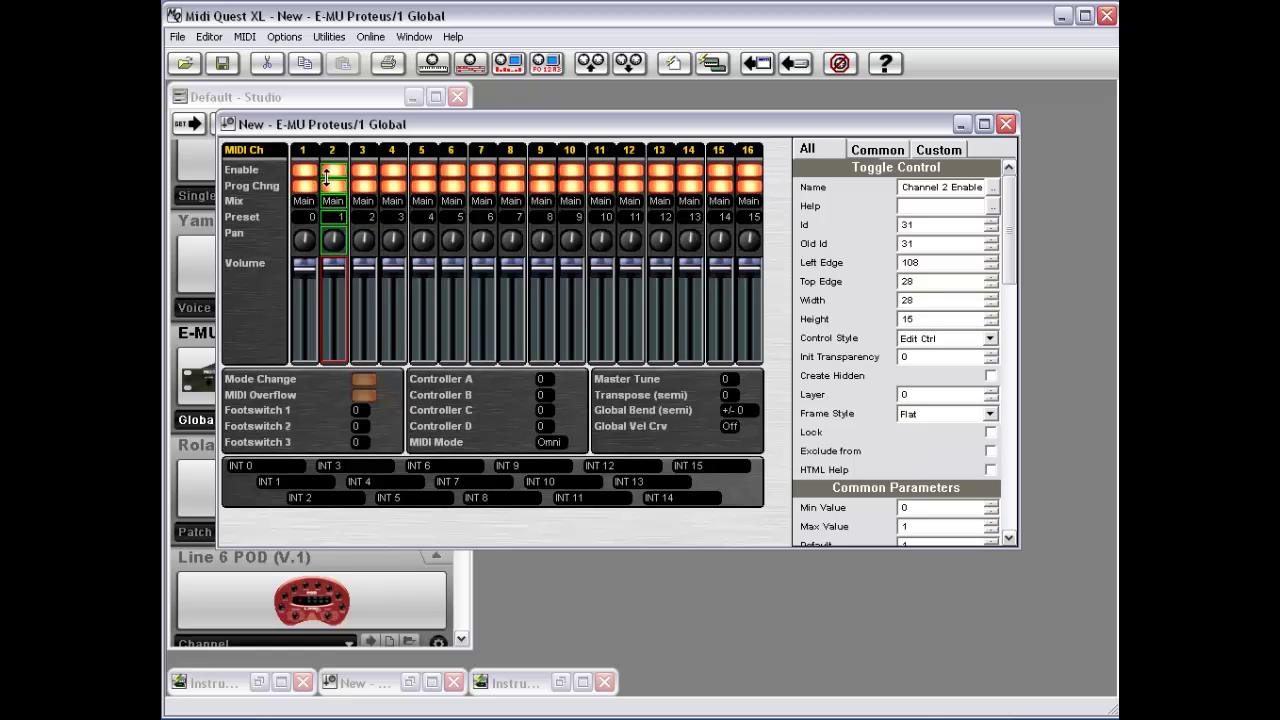
double_click(326, 177)
text(Part 2)
click(729, 320)
mouse_move(330, 307)
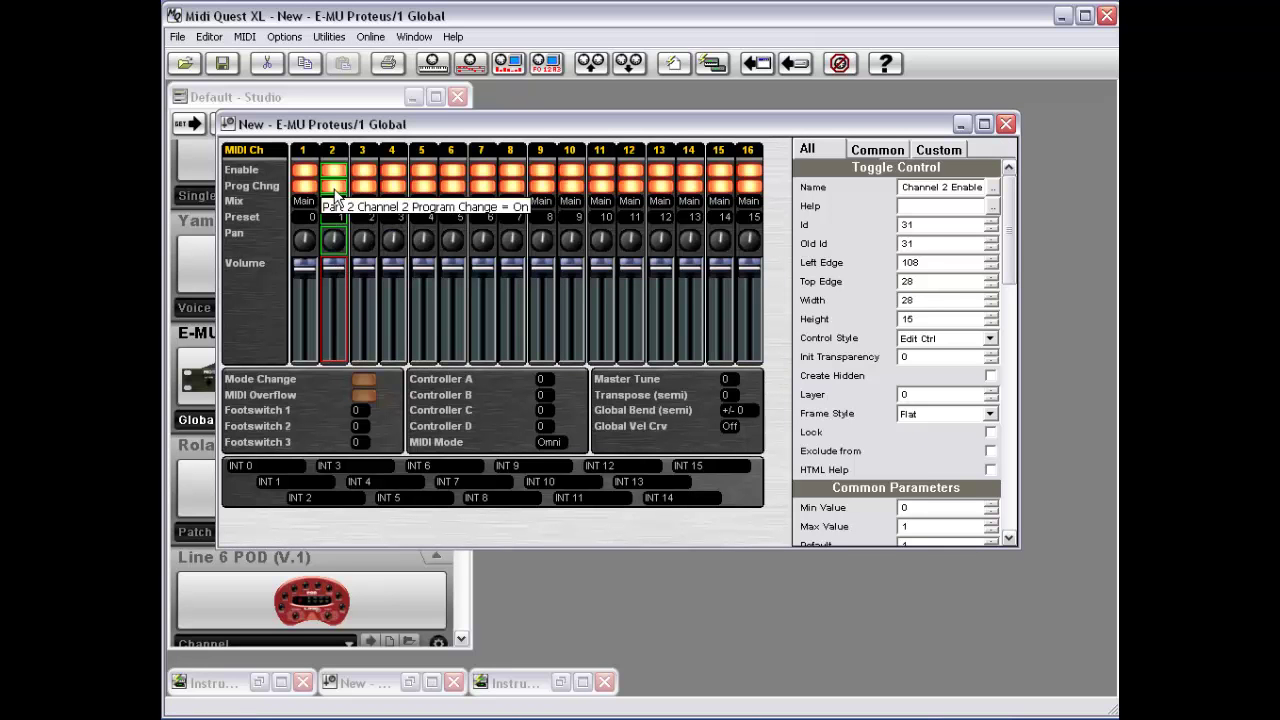
Examine the names of the channel 3 to 5 volume sliders, the panel editing commands and the channel 5 slider's common parameters.
click(363, 297)
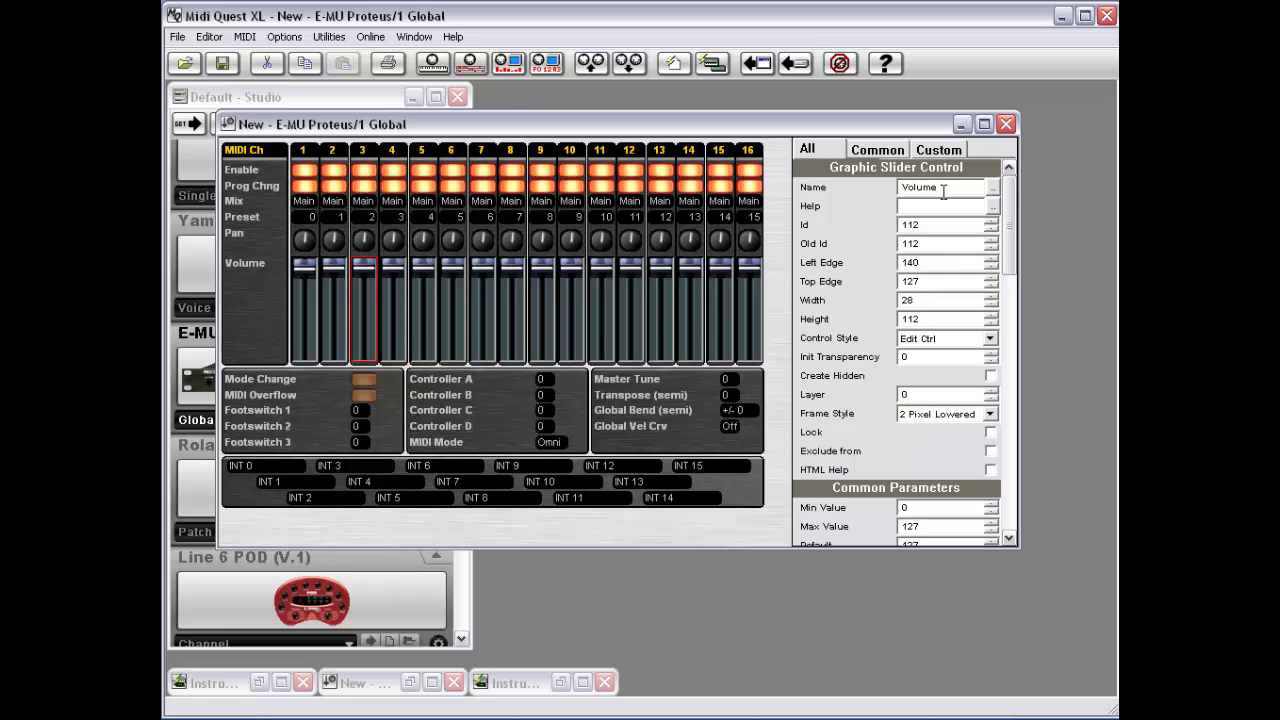
click(388, 306)
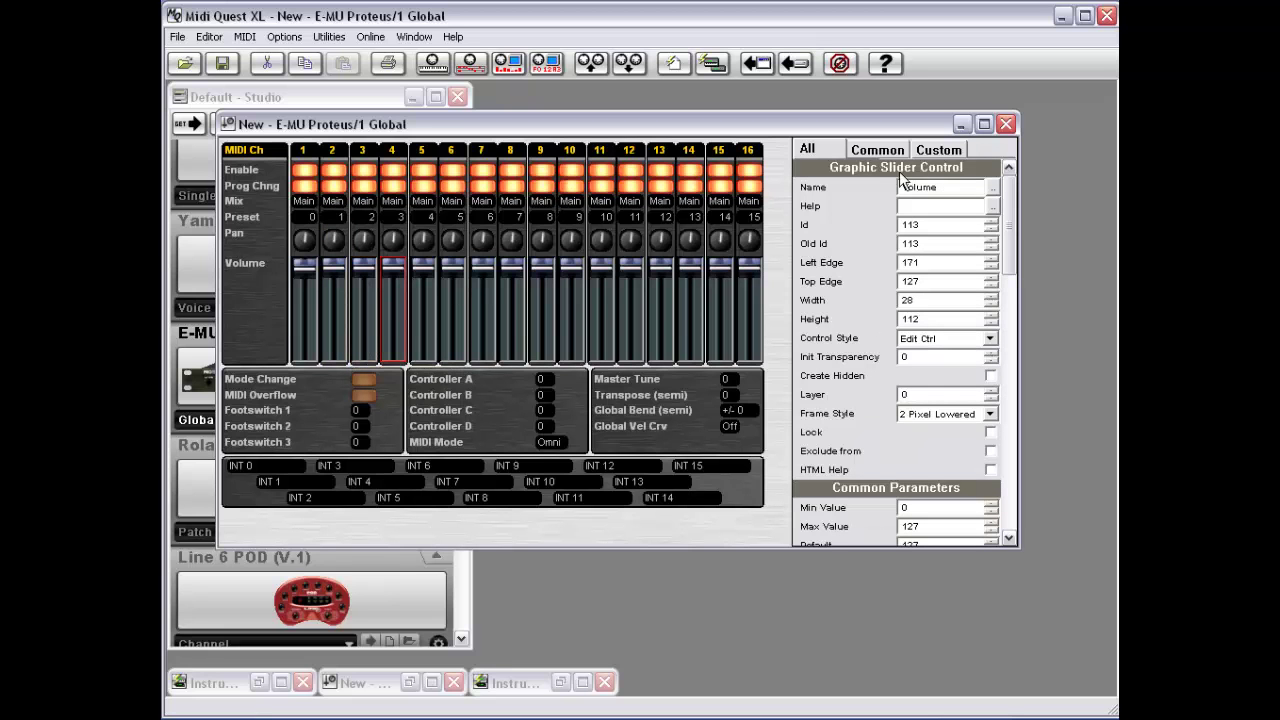
click(422, 301)
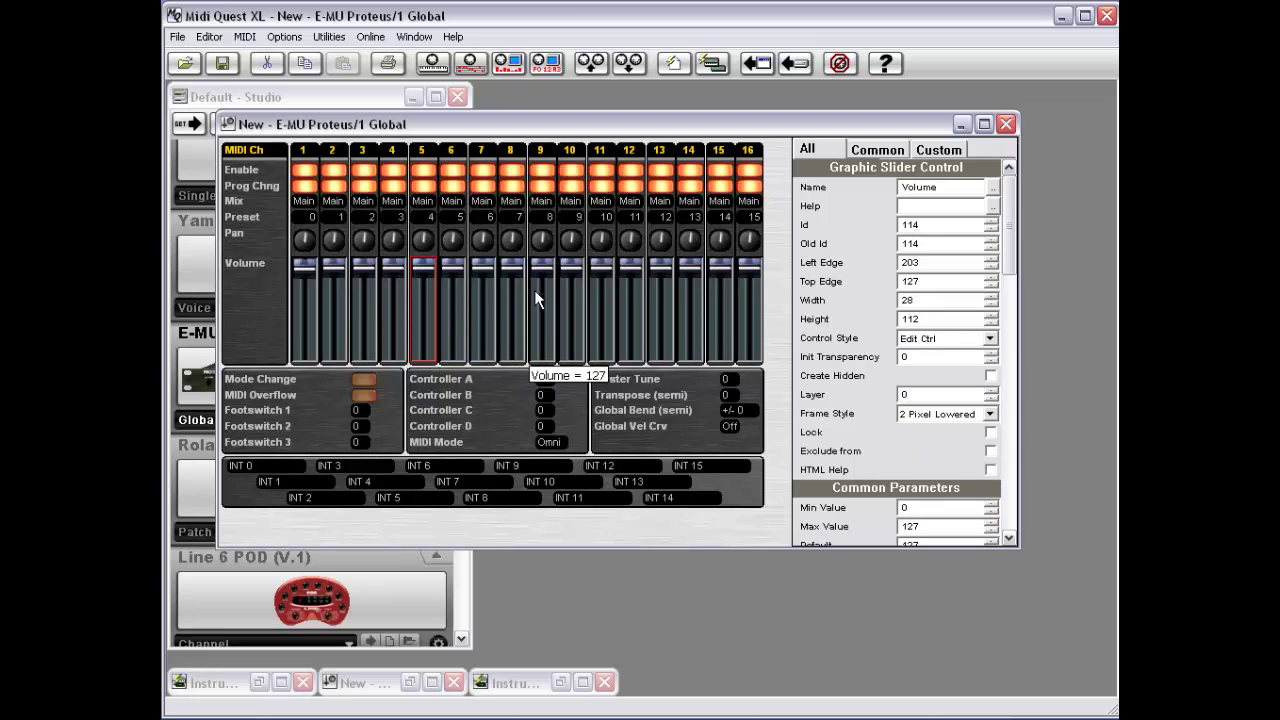
right_click(779, 289)
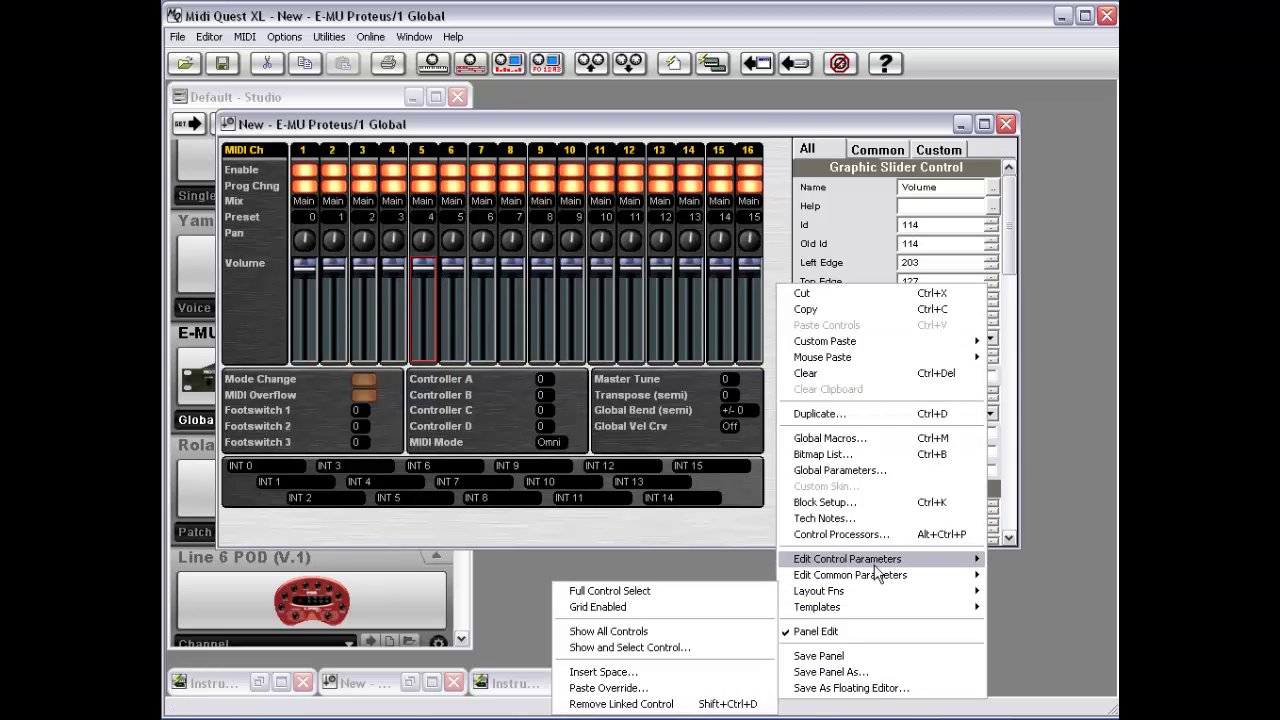
mouse_move(875, 565)
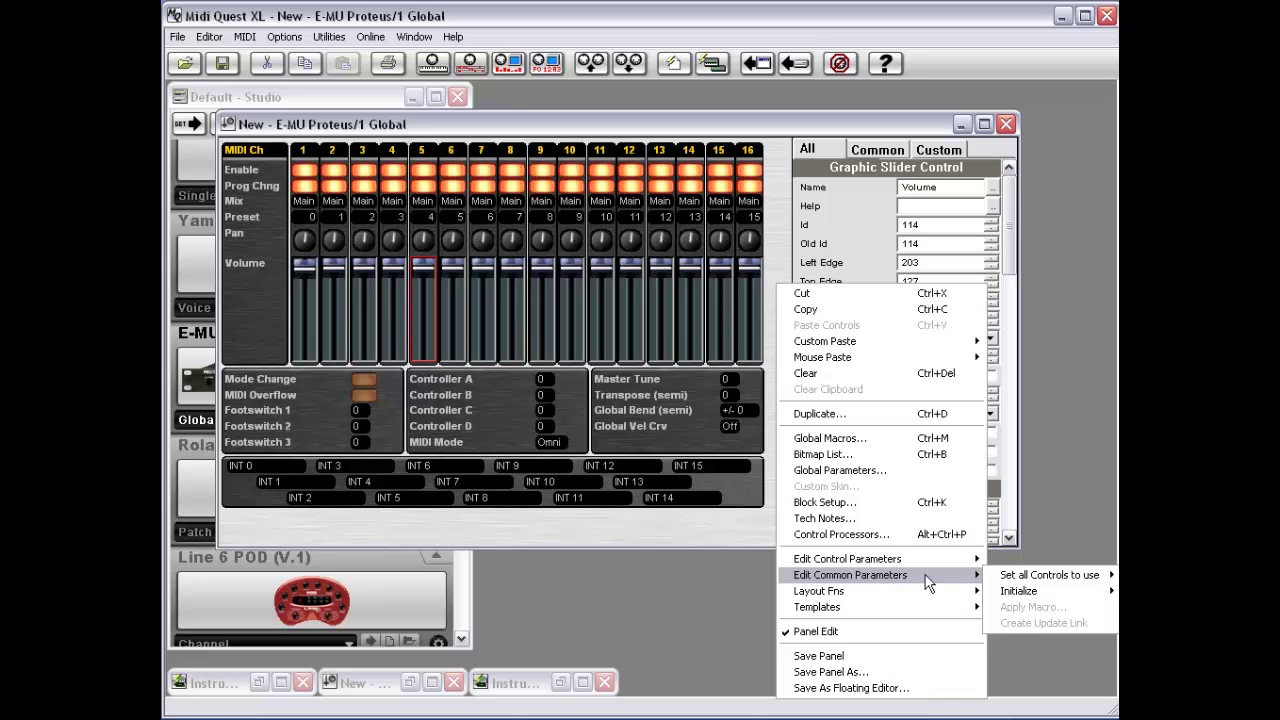
click(1048, 374)
click(878, 151)
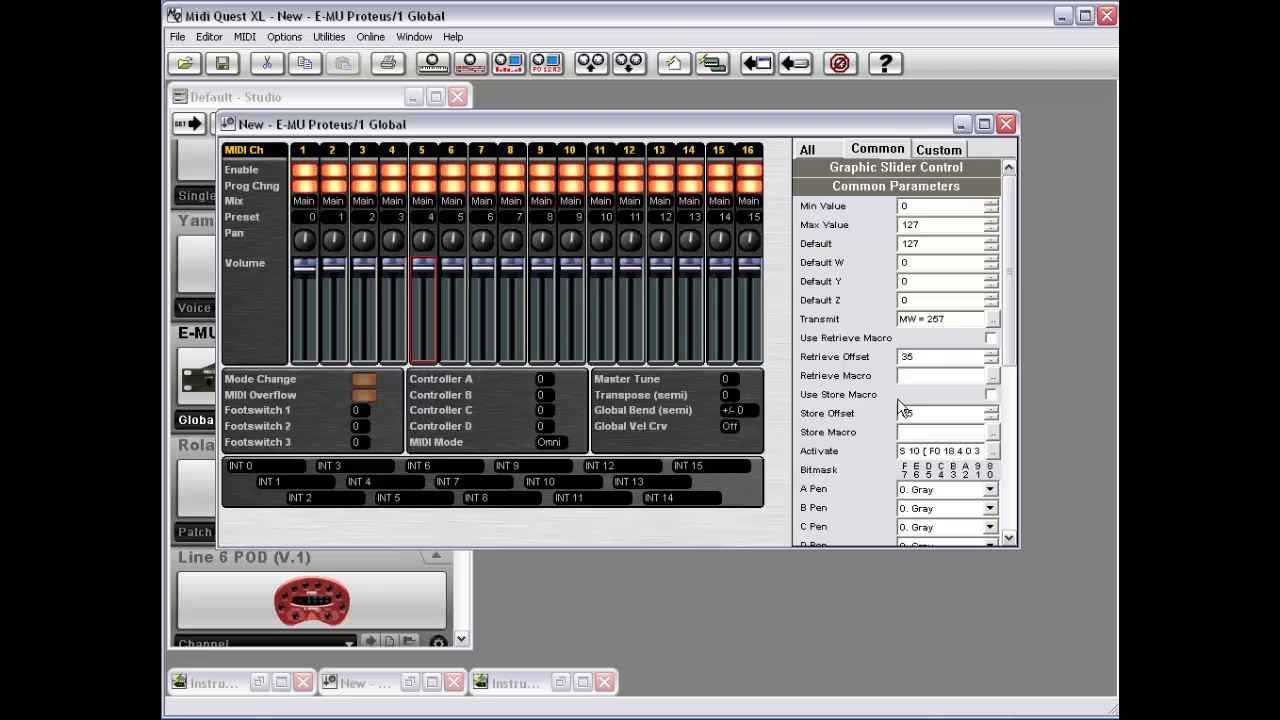
Close the E-MU Proteus/1 Global editor and restore the minimized Yamaha DX7 Voice editor.
click(1003, 126)
click(634, 392)
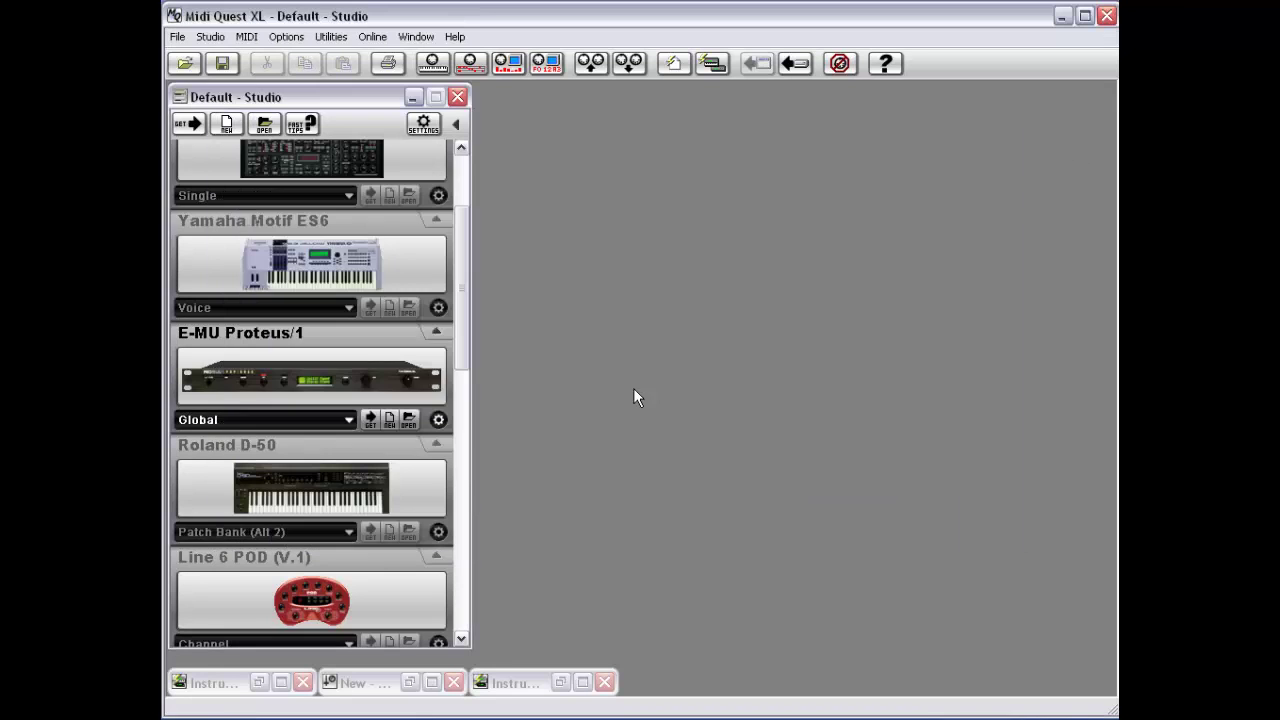
double_click(500, 690)
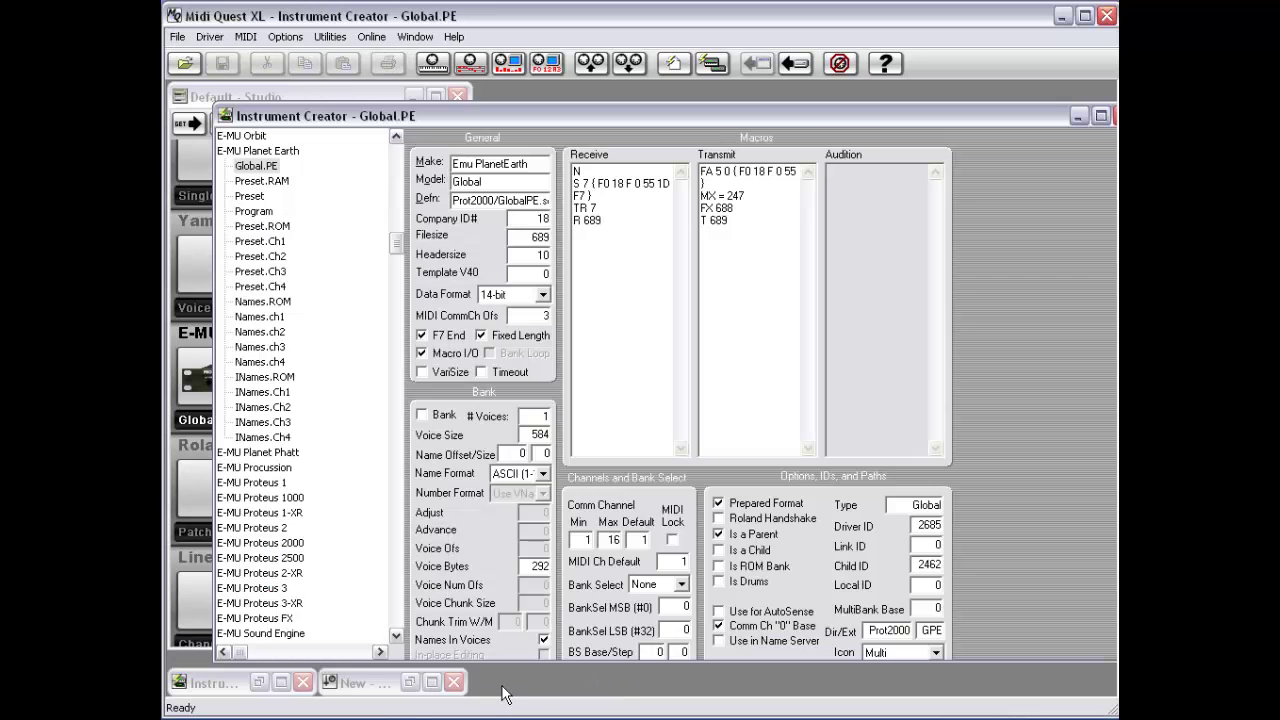
click(1078, 116)
double_click(366, 686)
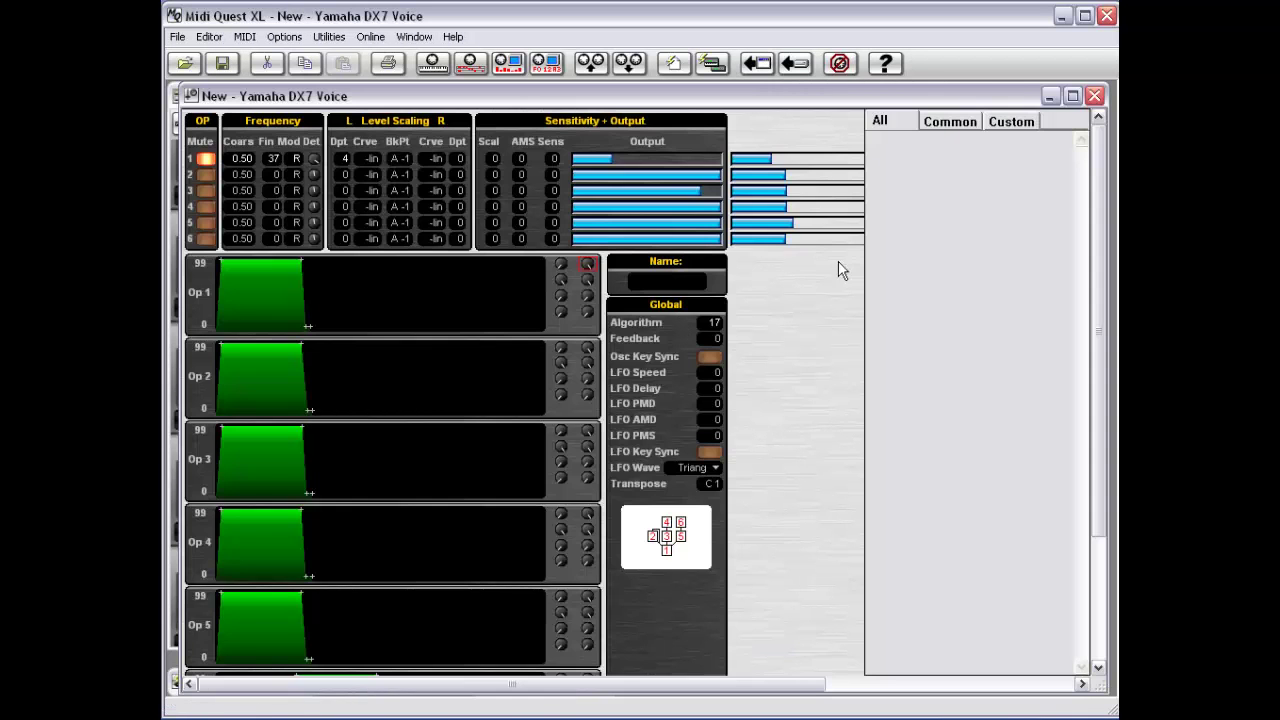
Examine the options for setting how all controls transmit, along with the Feedback control's Transmit and Comm Mode parameters.
right_click(768, 286)
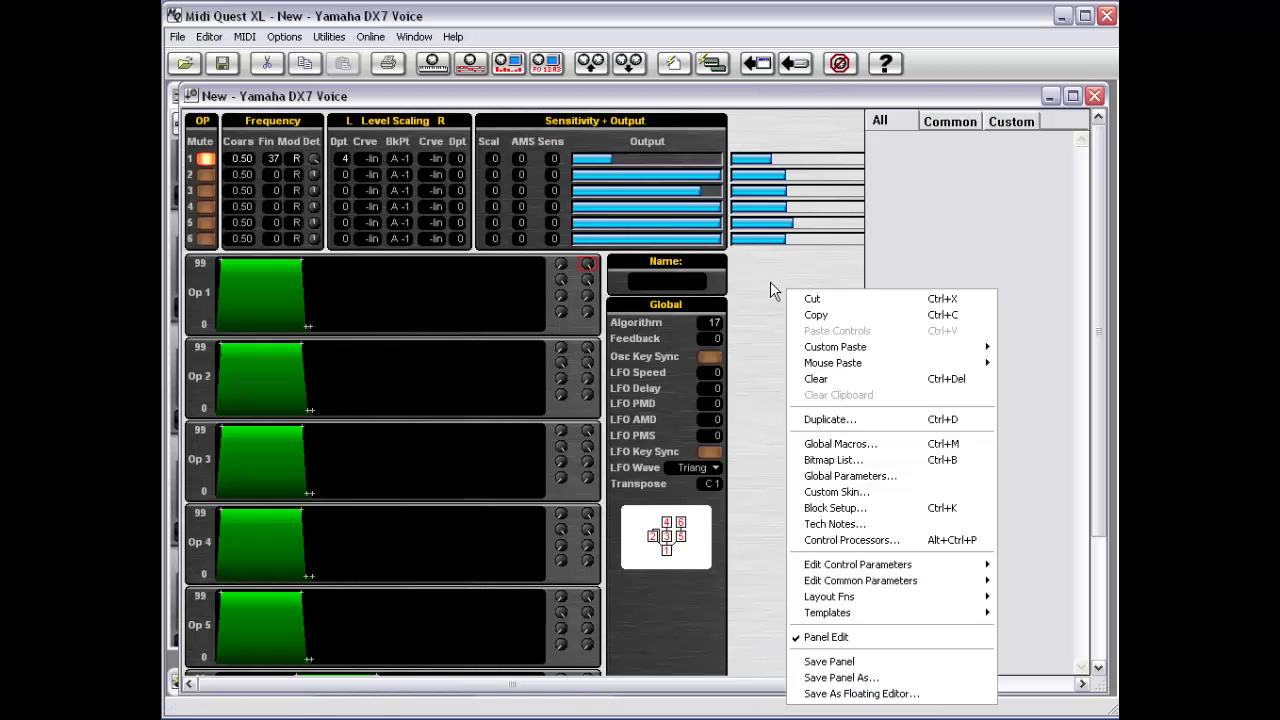
mouse_move(862, 586)
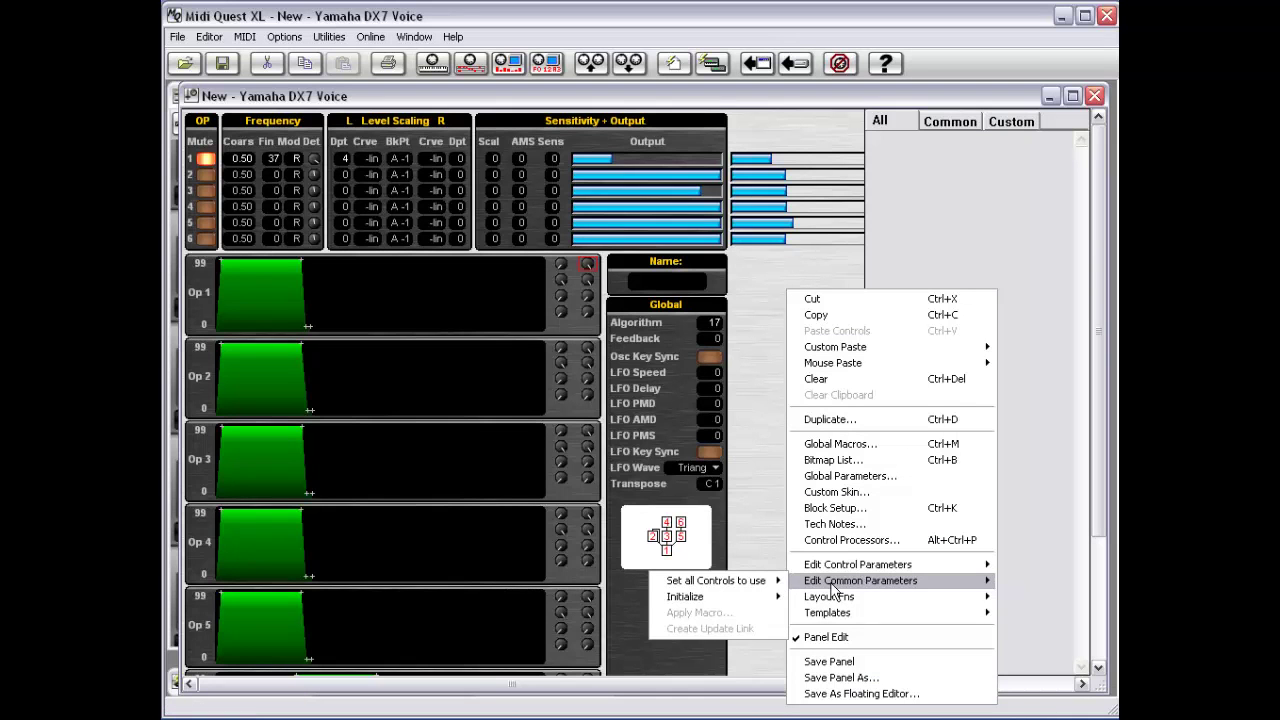
mouse_move(769, 580)
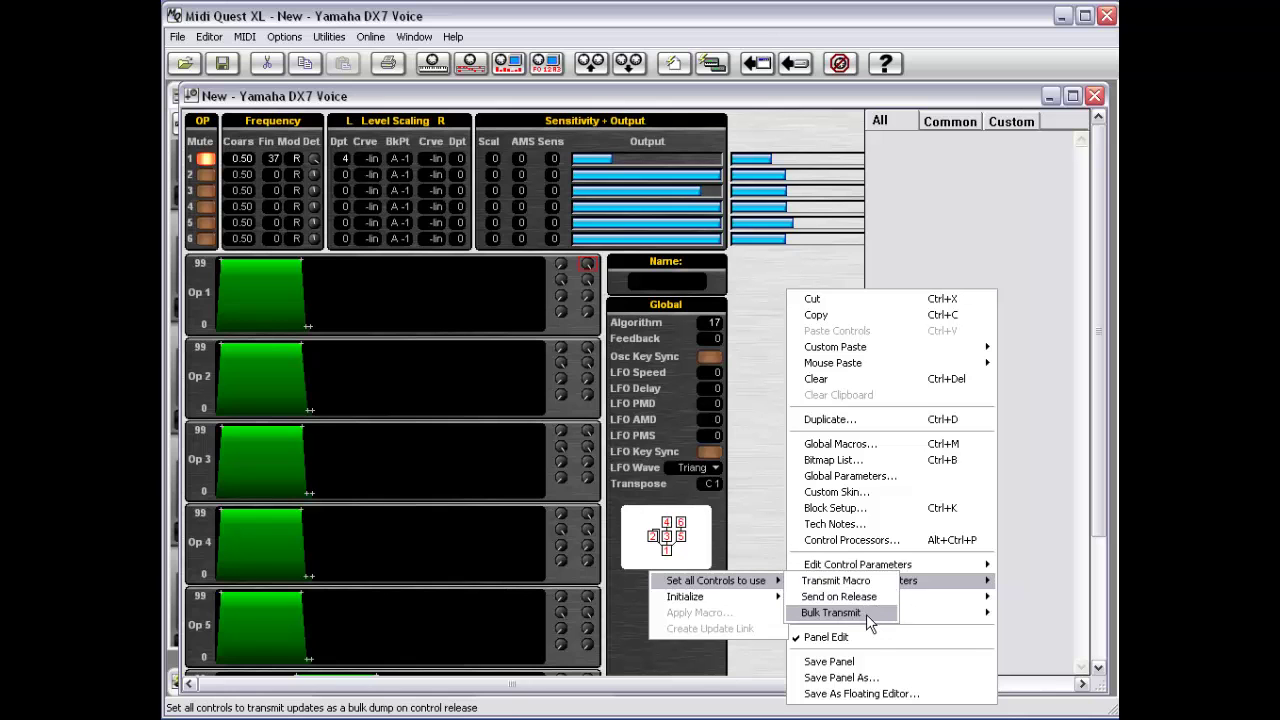
click(740, 368)
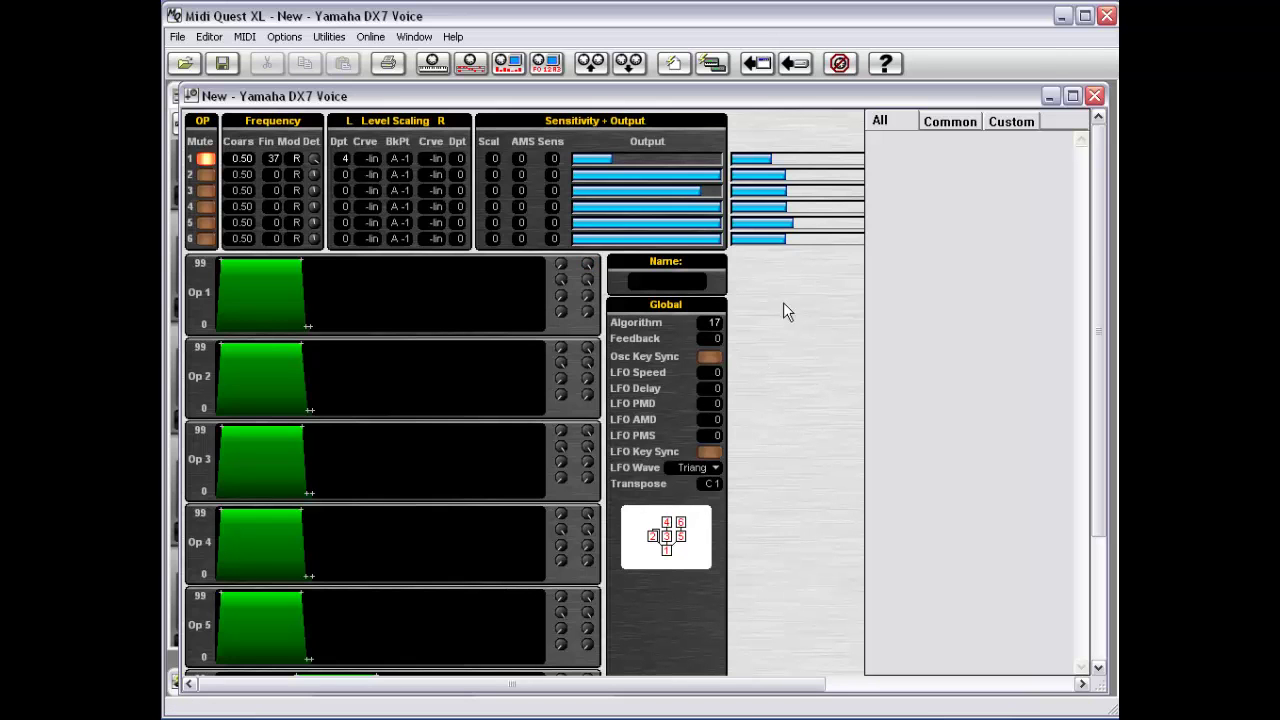
click(713, 341)
click(950, 121)
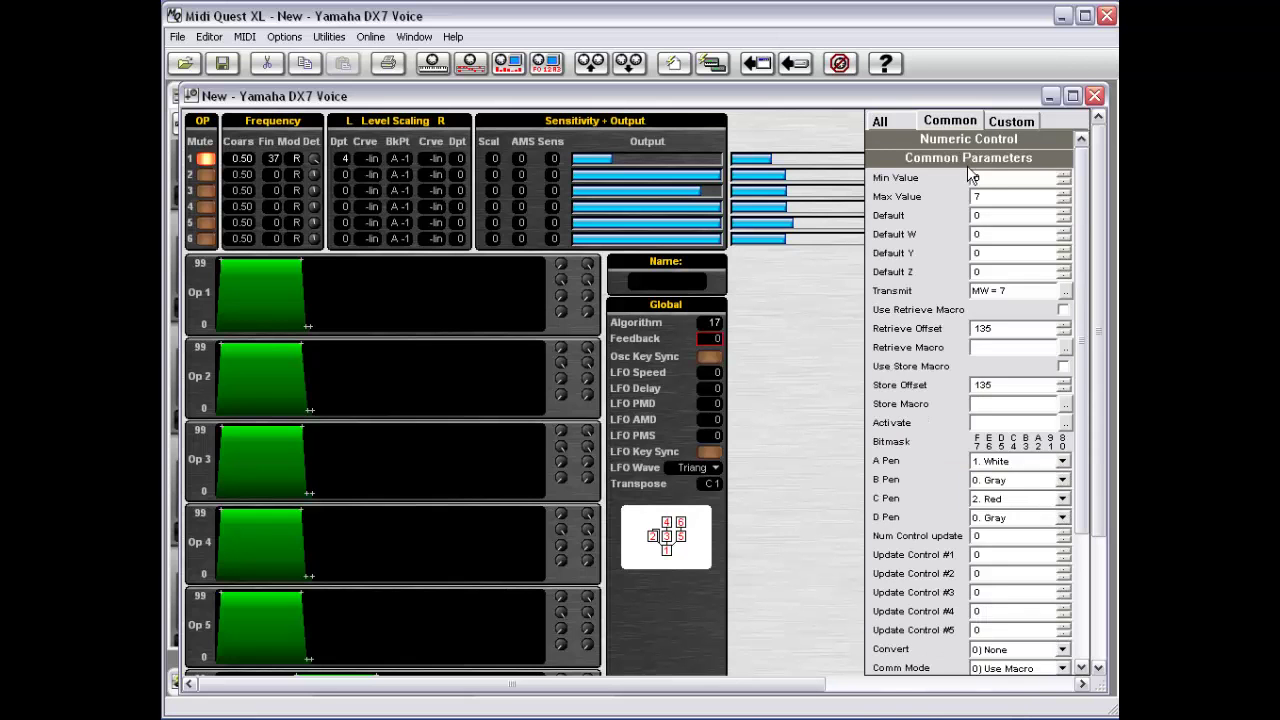
drag(1080, 354, 1080, 405)
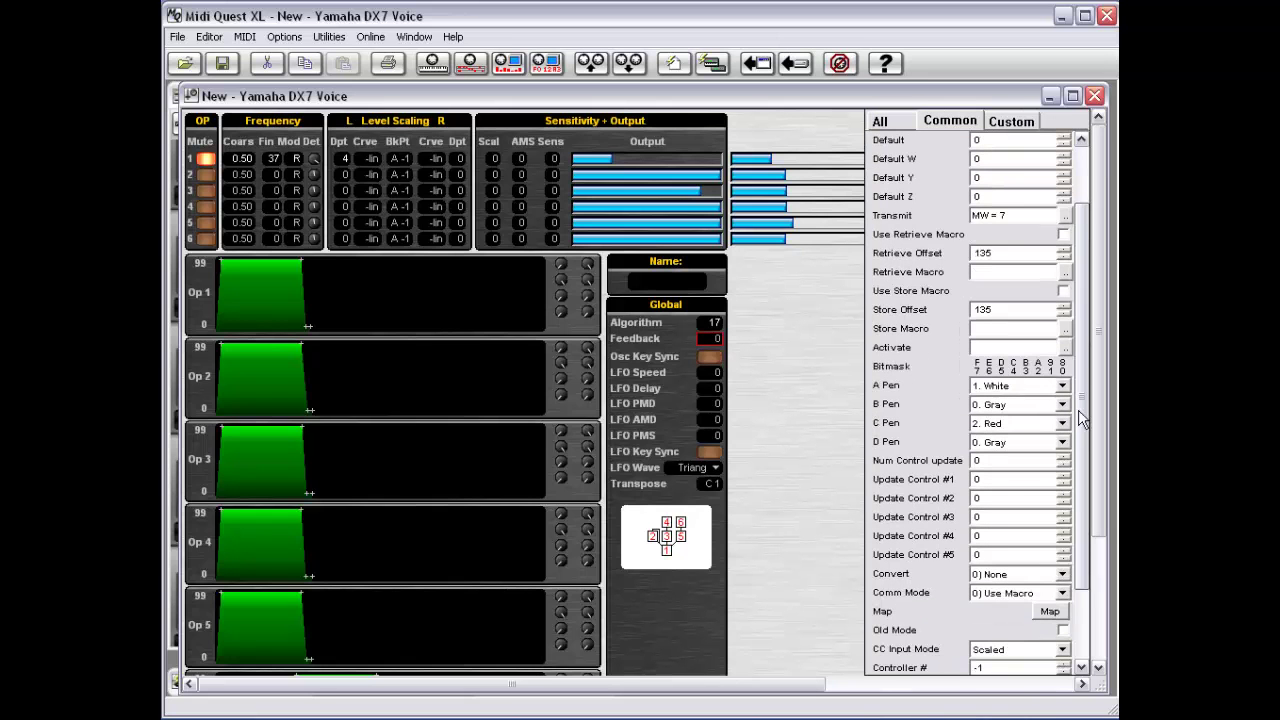
click(1008, 594)
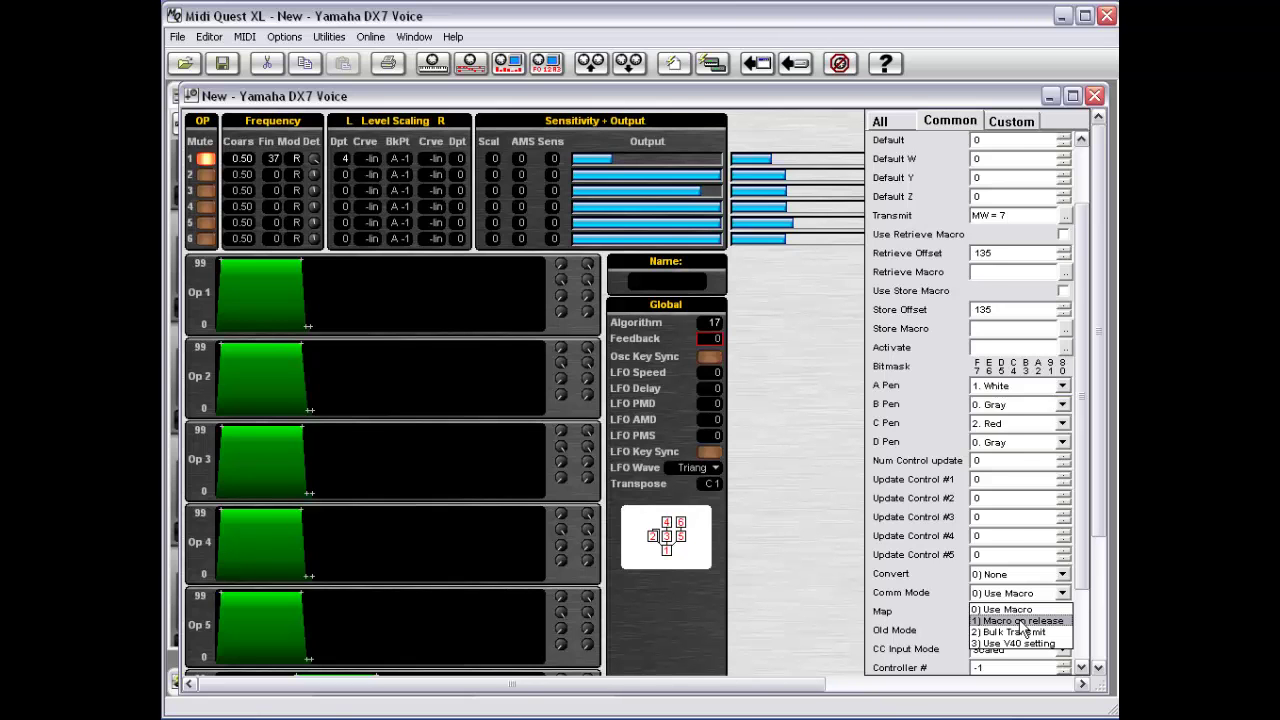
click(1020, 212)
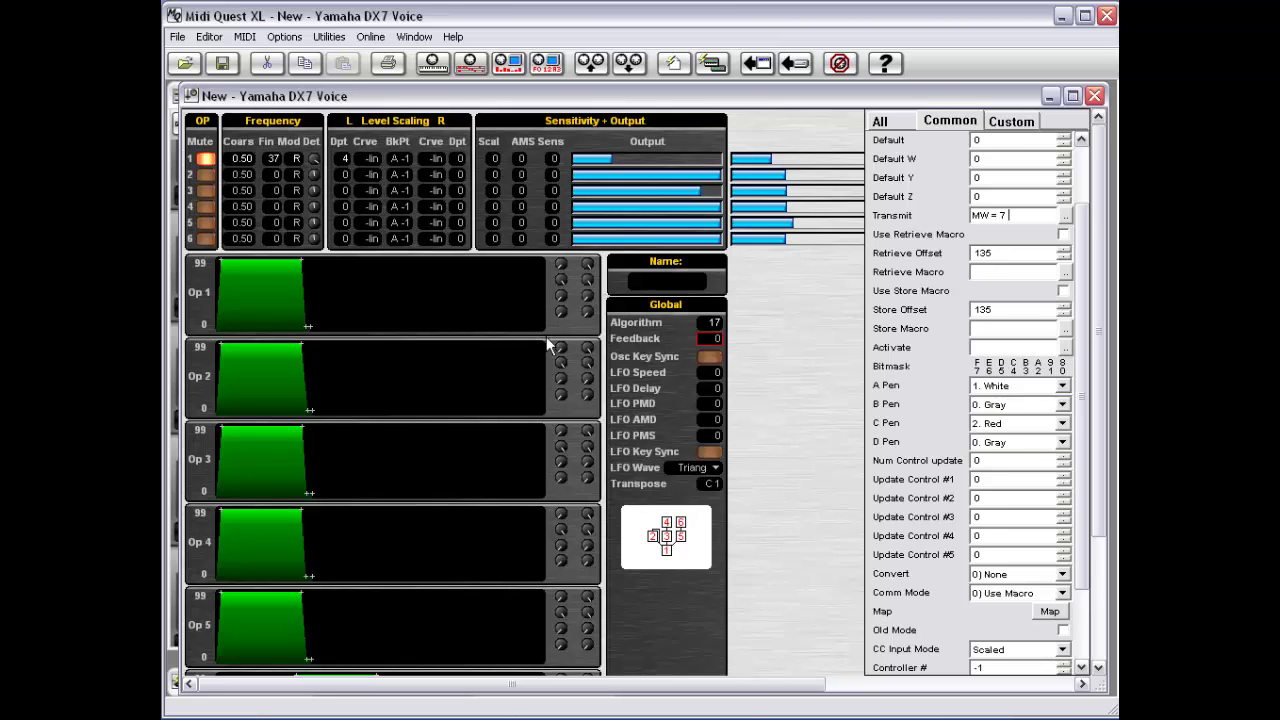
mouse_move(564, 300)
click(1008, 594)
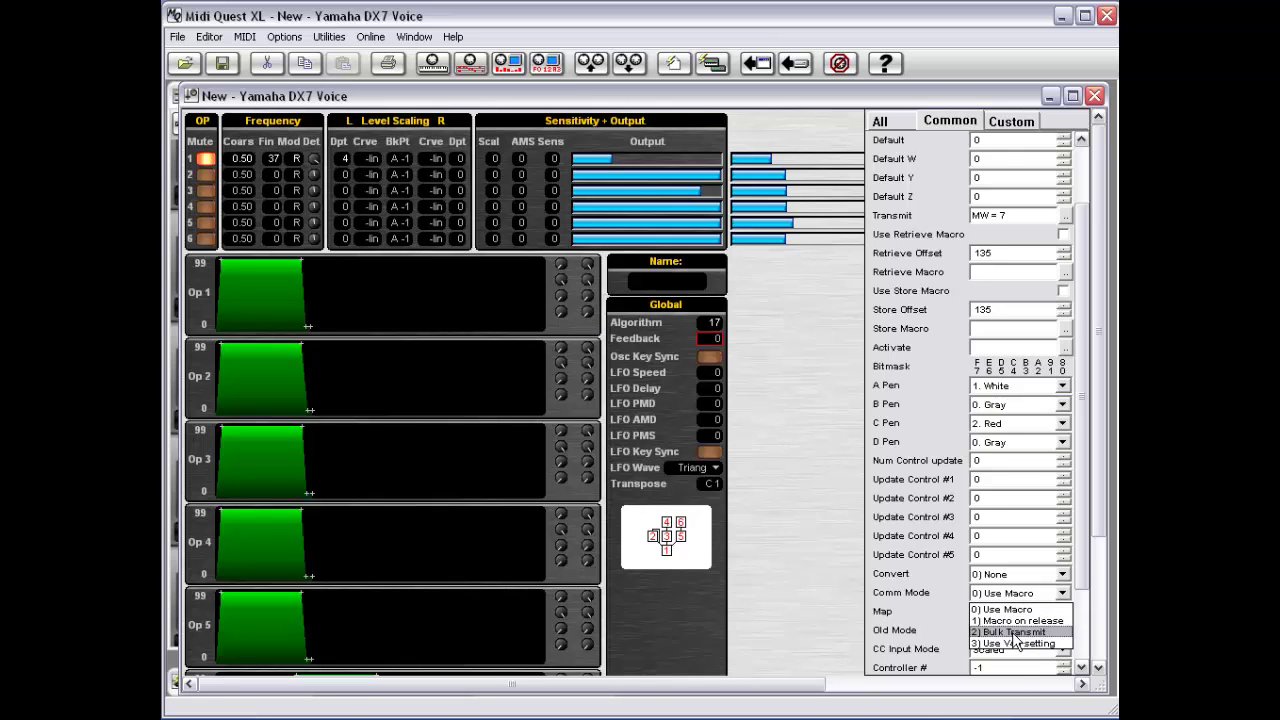
Set all controls to use Transmit Macro, and check the common parameters of LFO Speed, LFO Delay and LFO PMD.
right_click(778, 424)
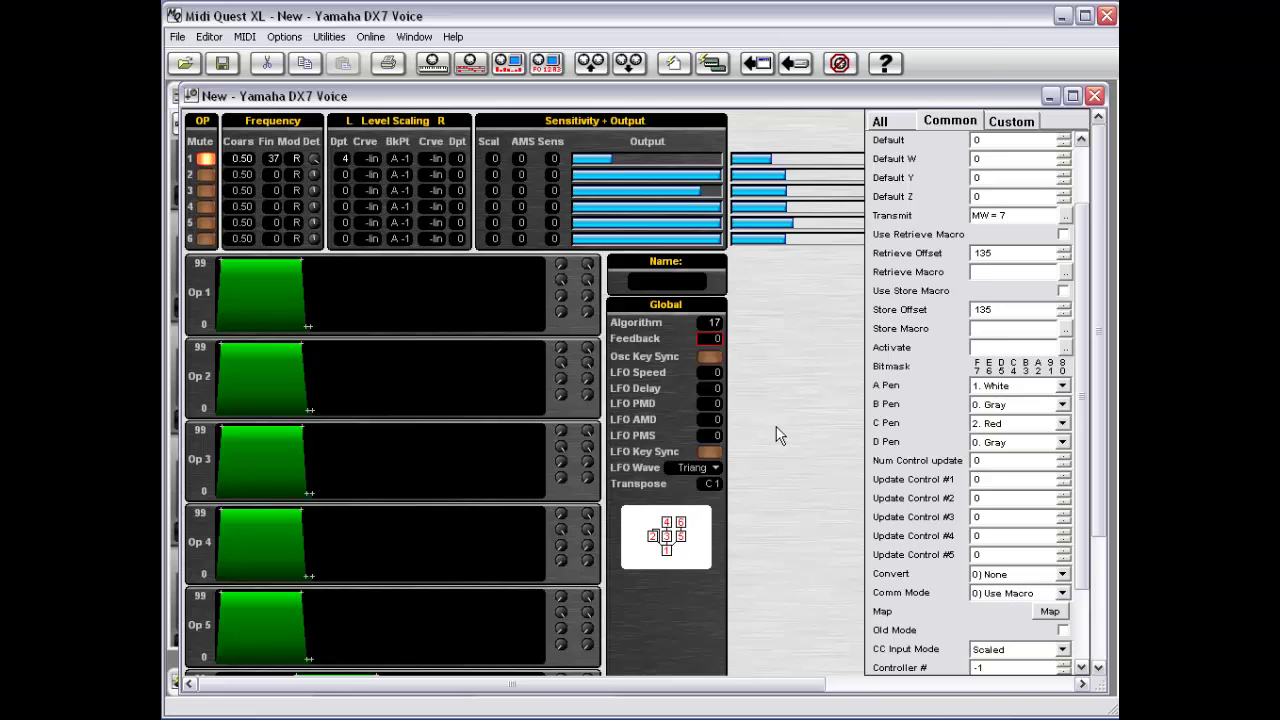
mouse_move(825, 305)
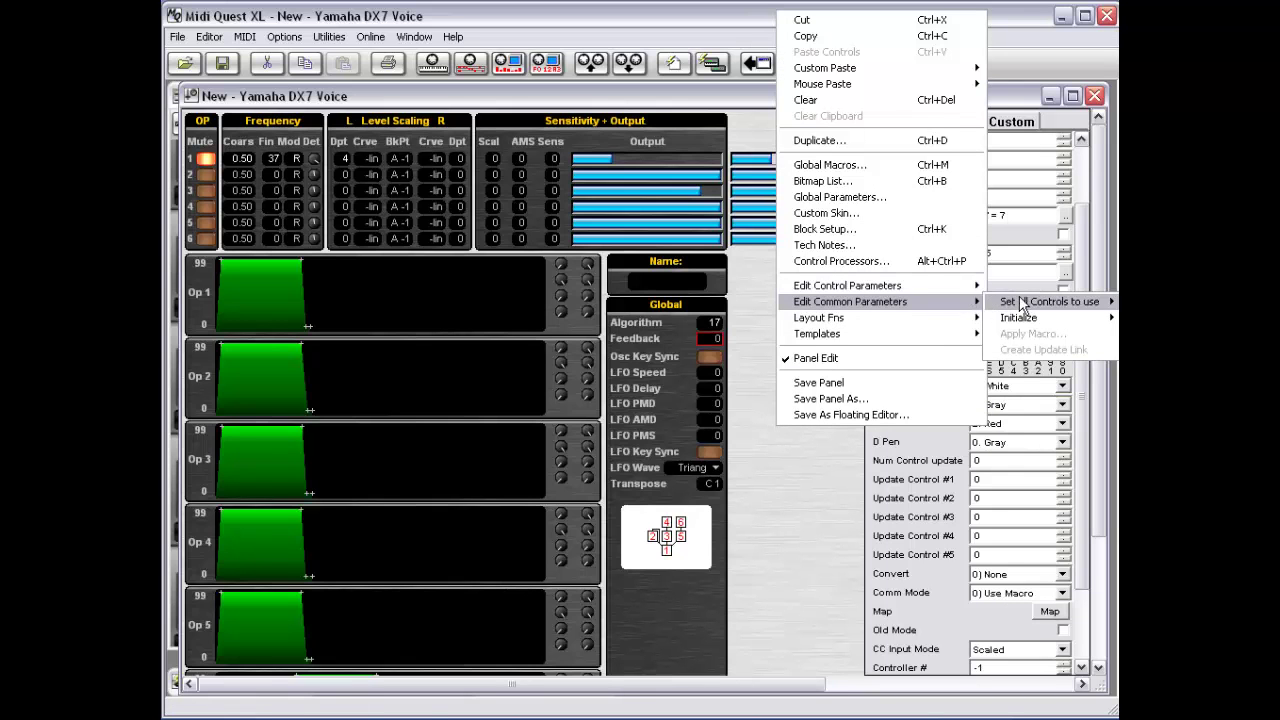
mouse_move(1022, 303)
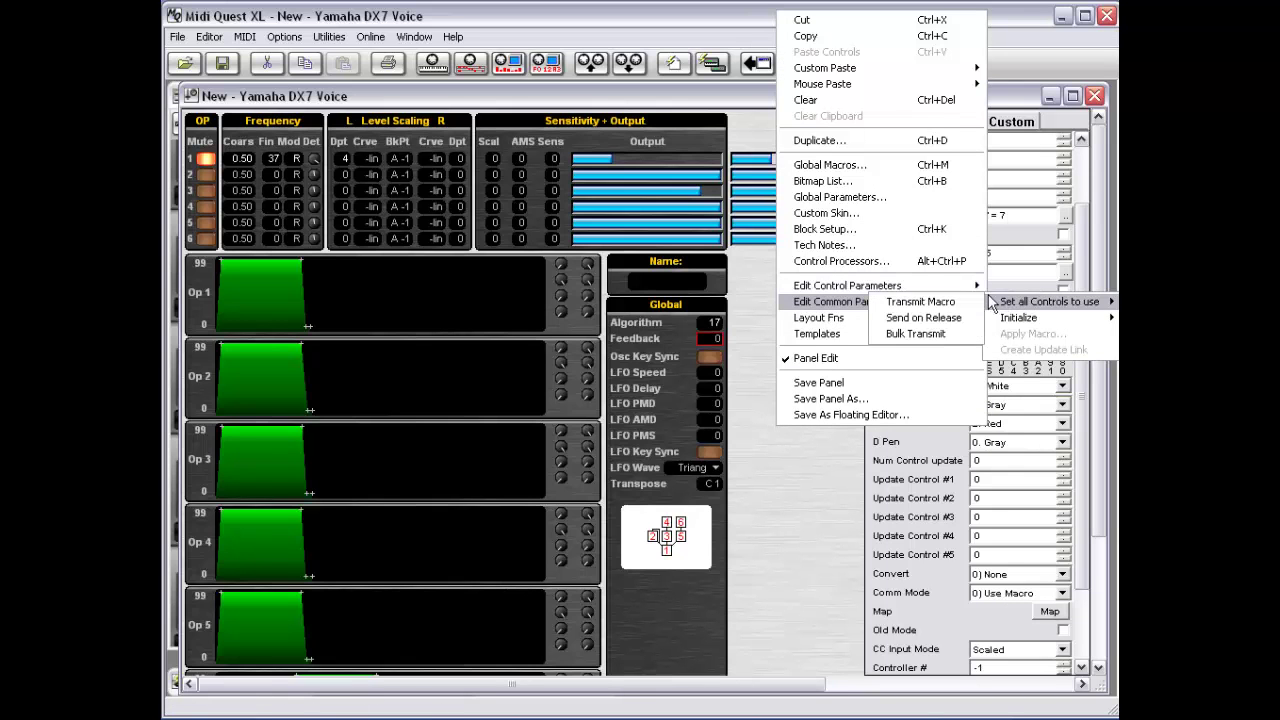
click(926, 308)
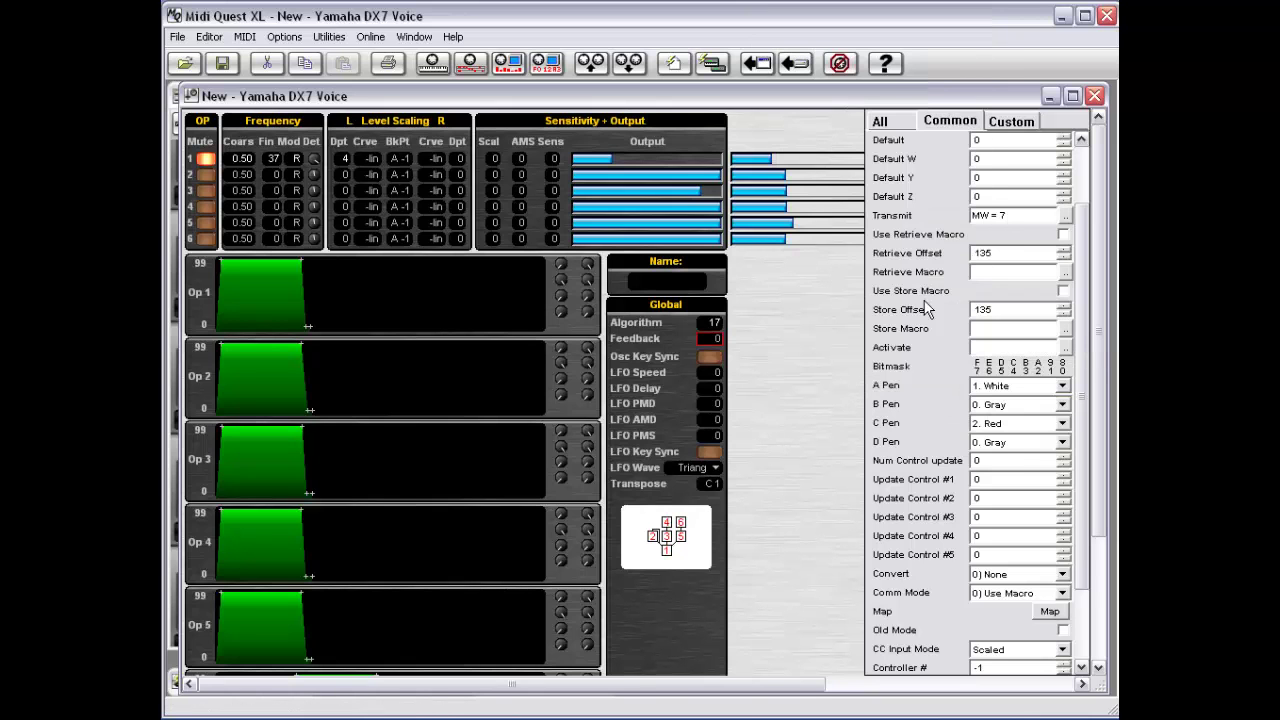
click(711, 373)
click(710, 390)
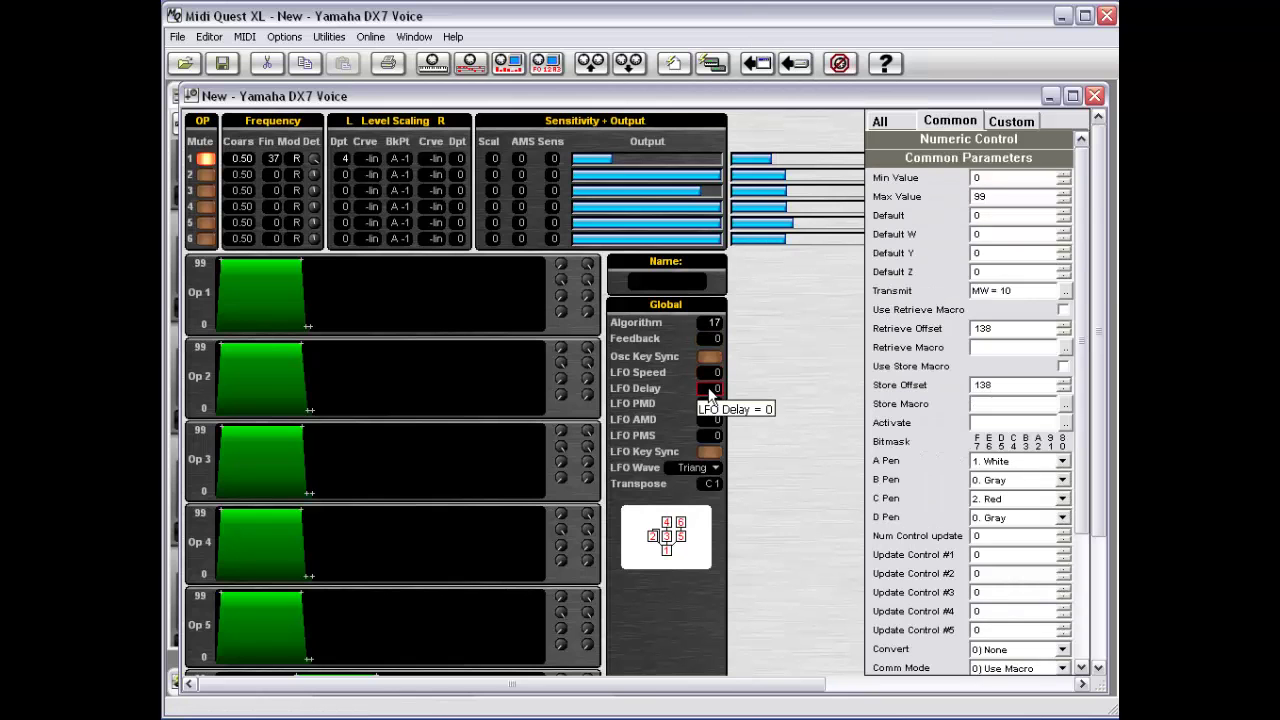
click(710, 405)
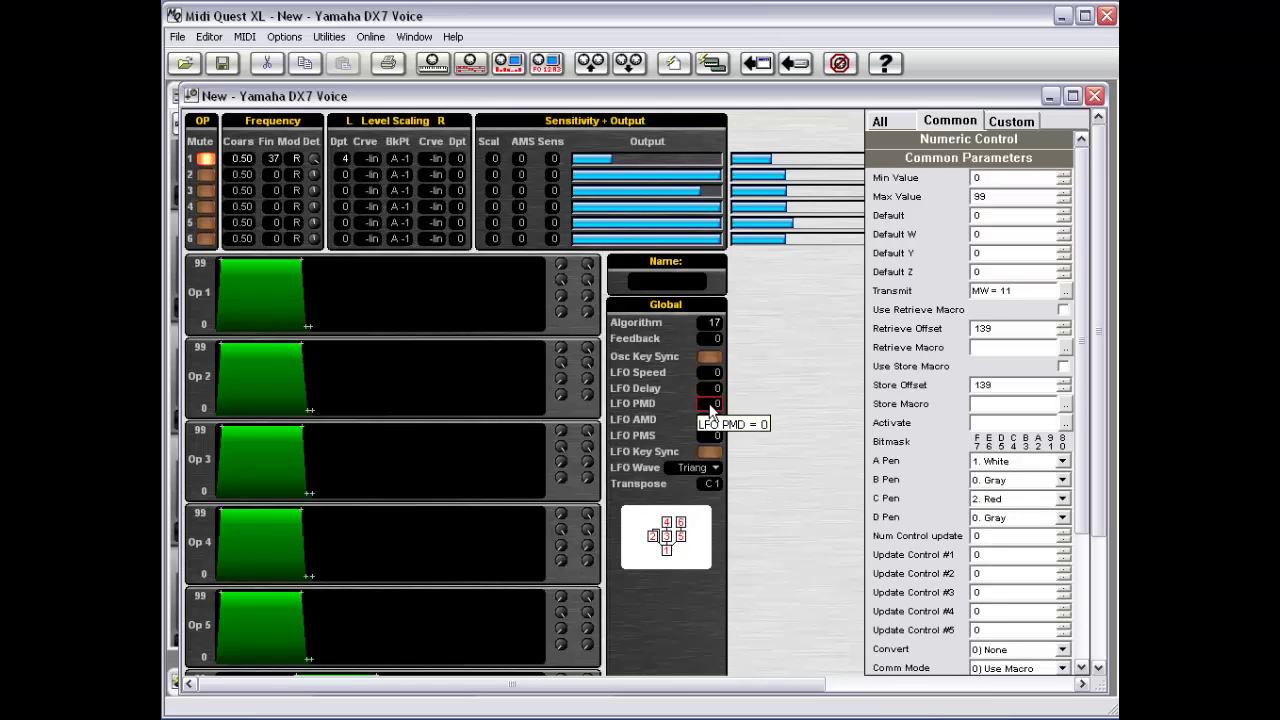
Set all controls to use Bulk Transmit, and check the LFO Delay control's Comm Mode.
right_click(799, 401)
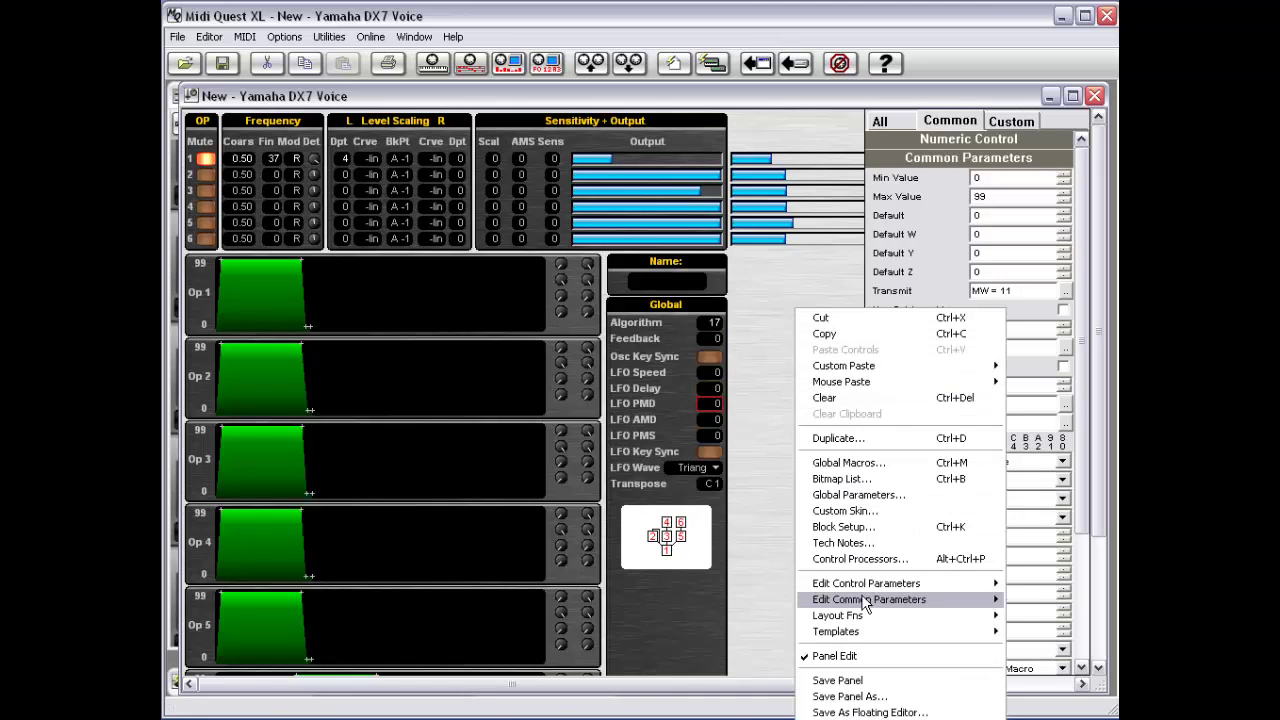
mouse_move(864, 598)
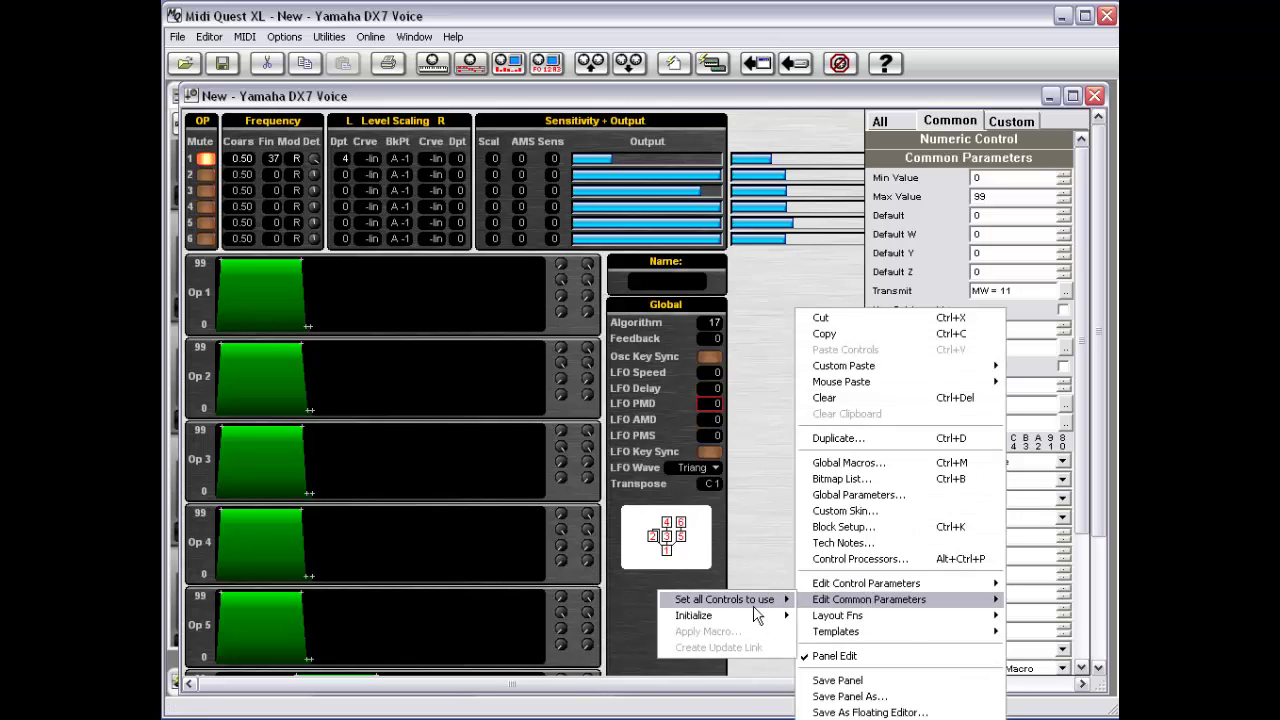
mouse_move(756, 607)
click(843, 640)
click(712, 394)
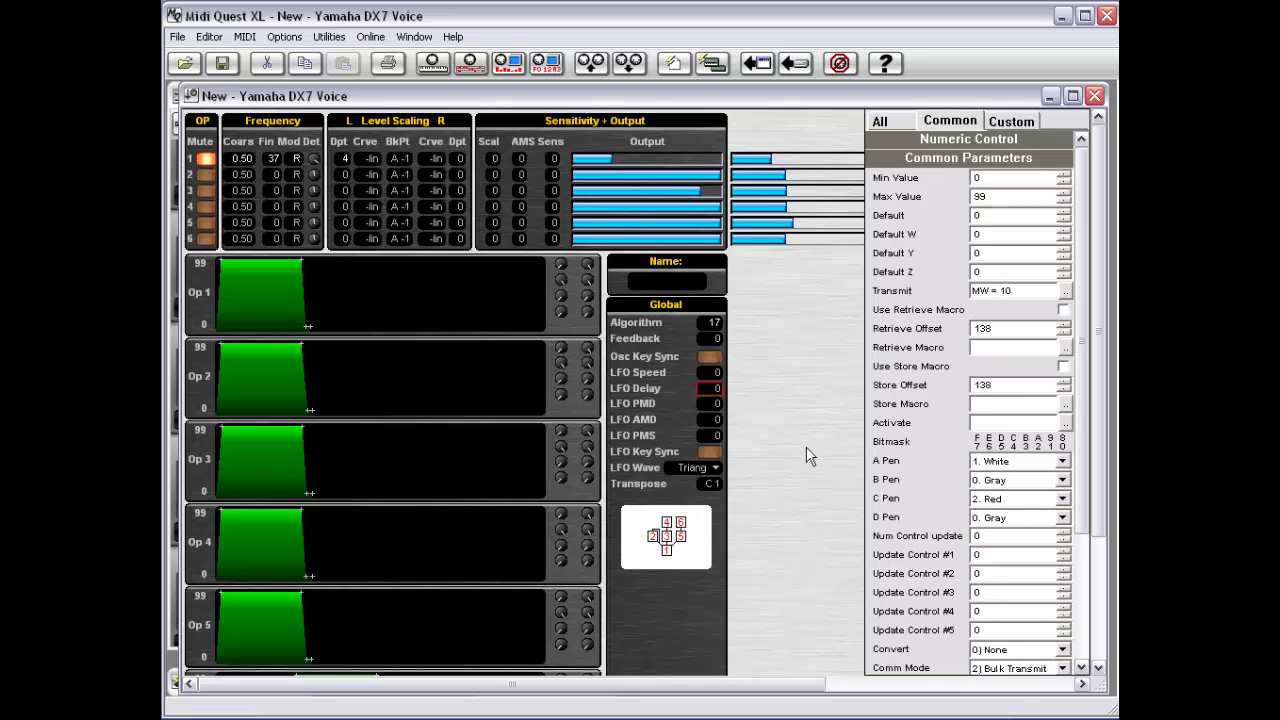
Look over the Initialize commands for common parameters, and set the fifth output slider in the extra slider column to 37.
right_click(770, 368)
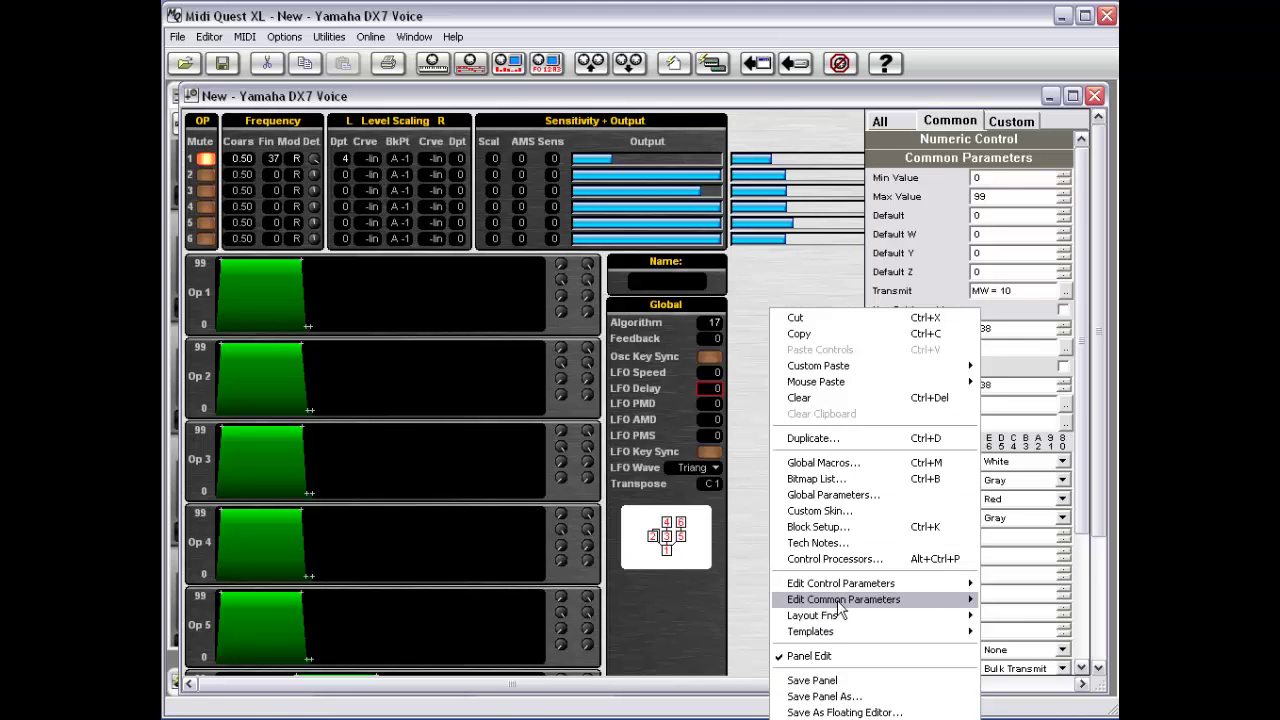
mouse_move(837, 600)
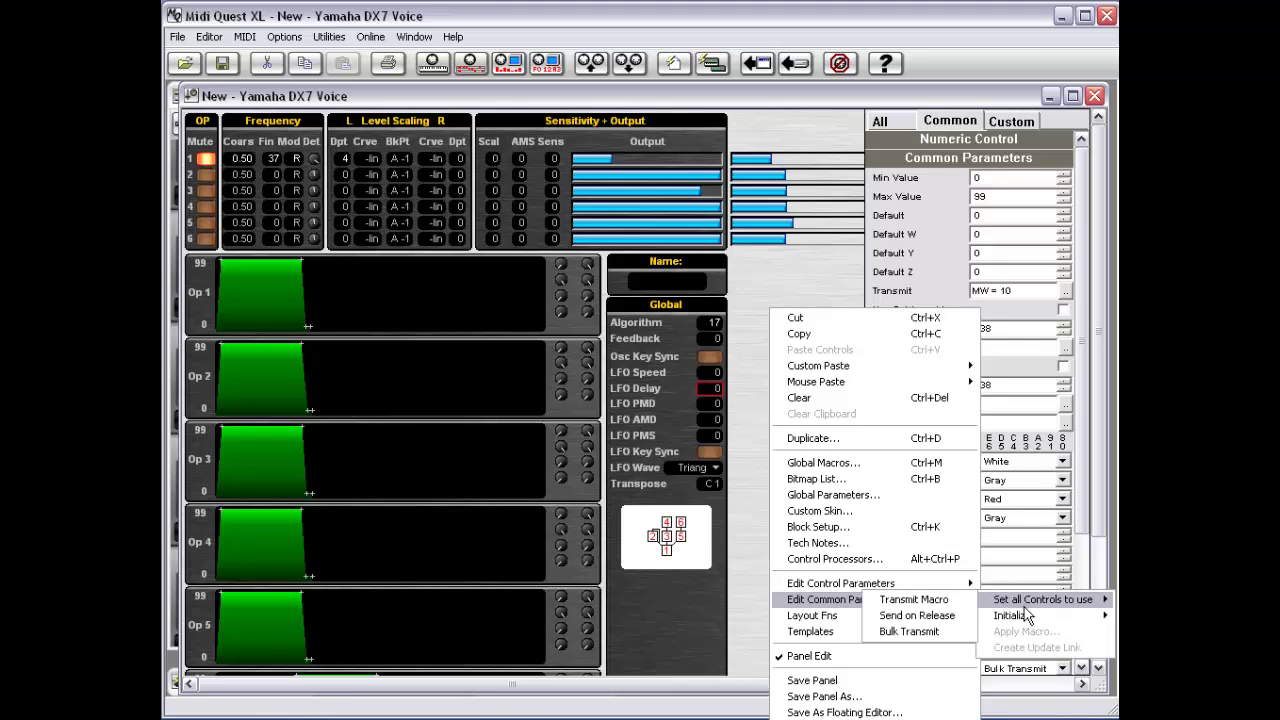
mouse_move(1023, 620)
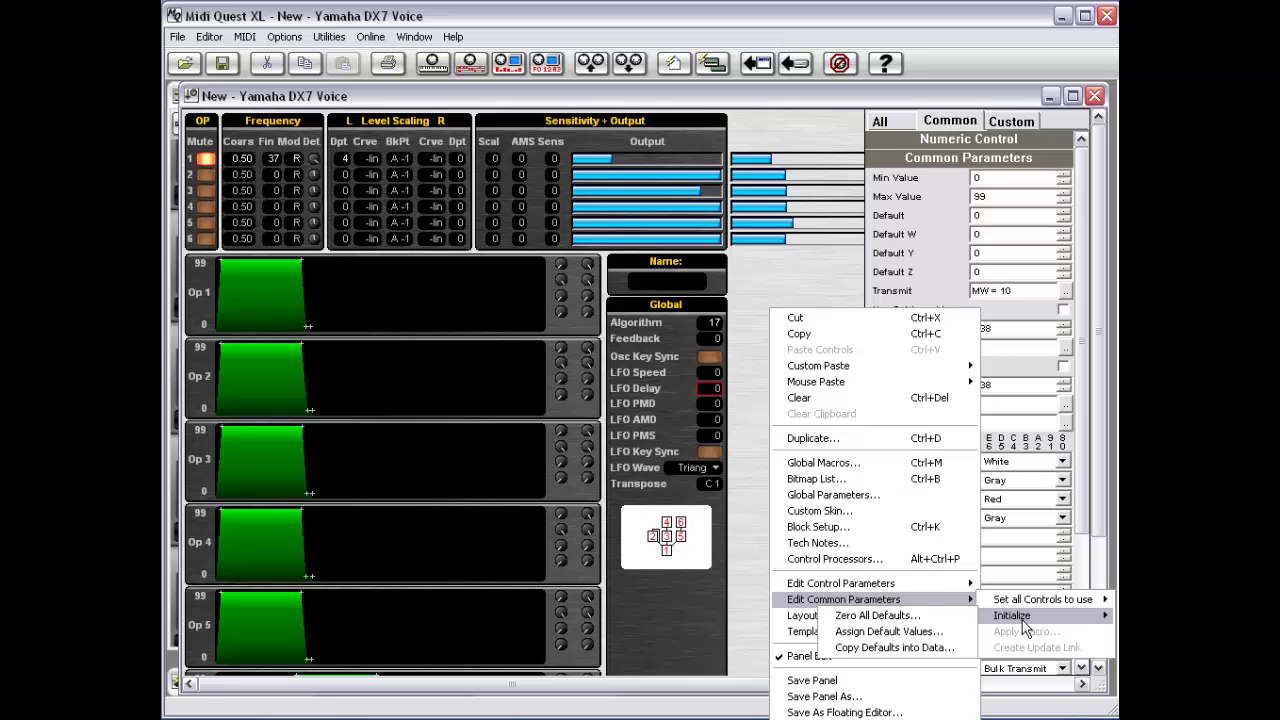
click(798, 271)
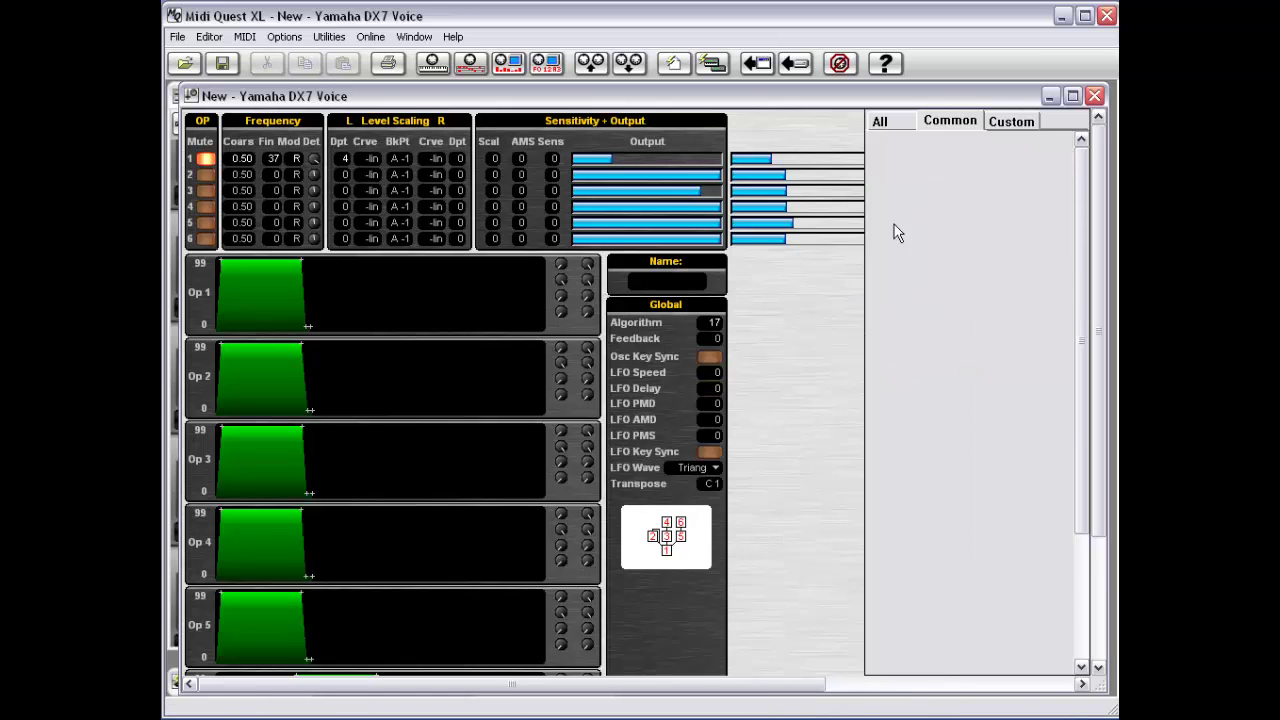
click(796, 225)
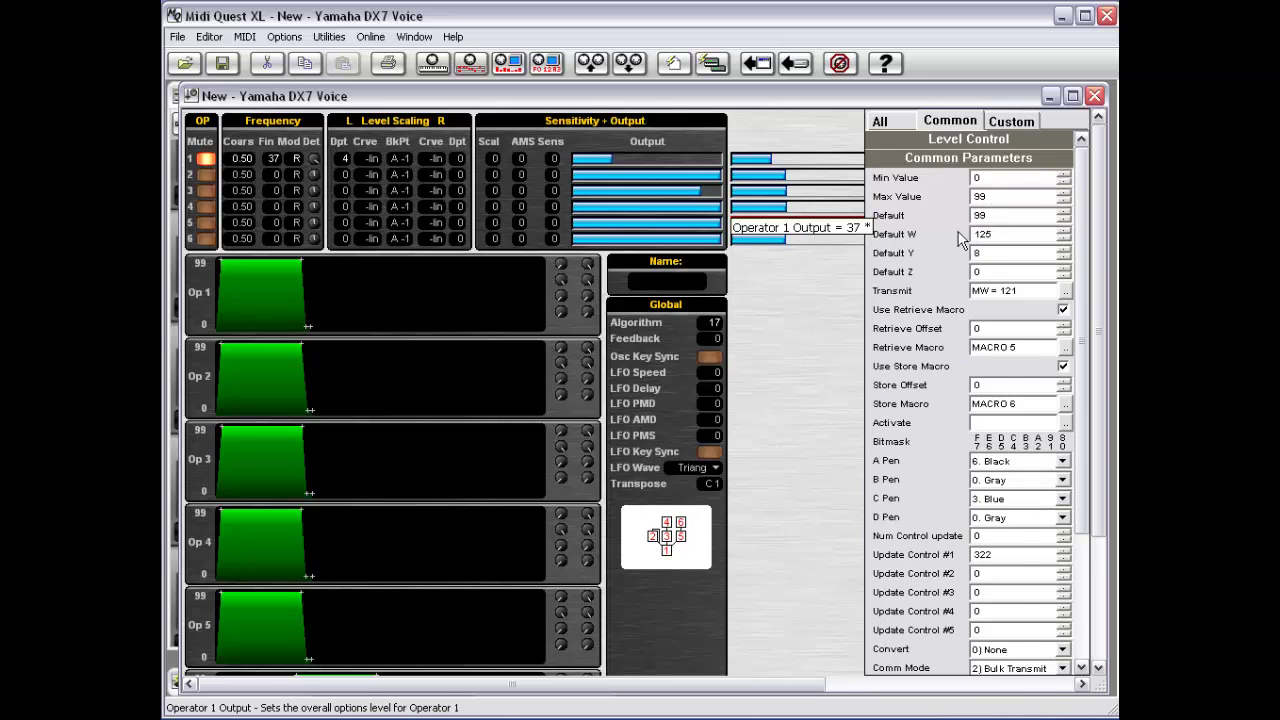
Try assigning default values from the current editor settings, and check the Algorithm control's common parameters.
right_click(814, 351)
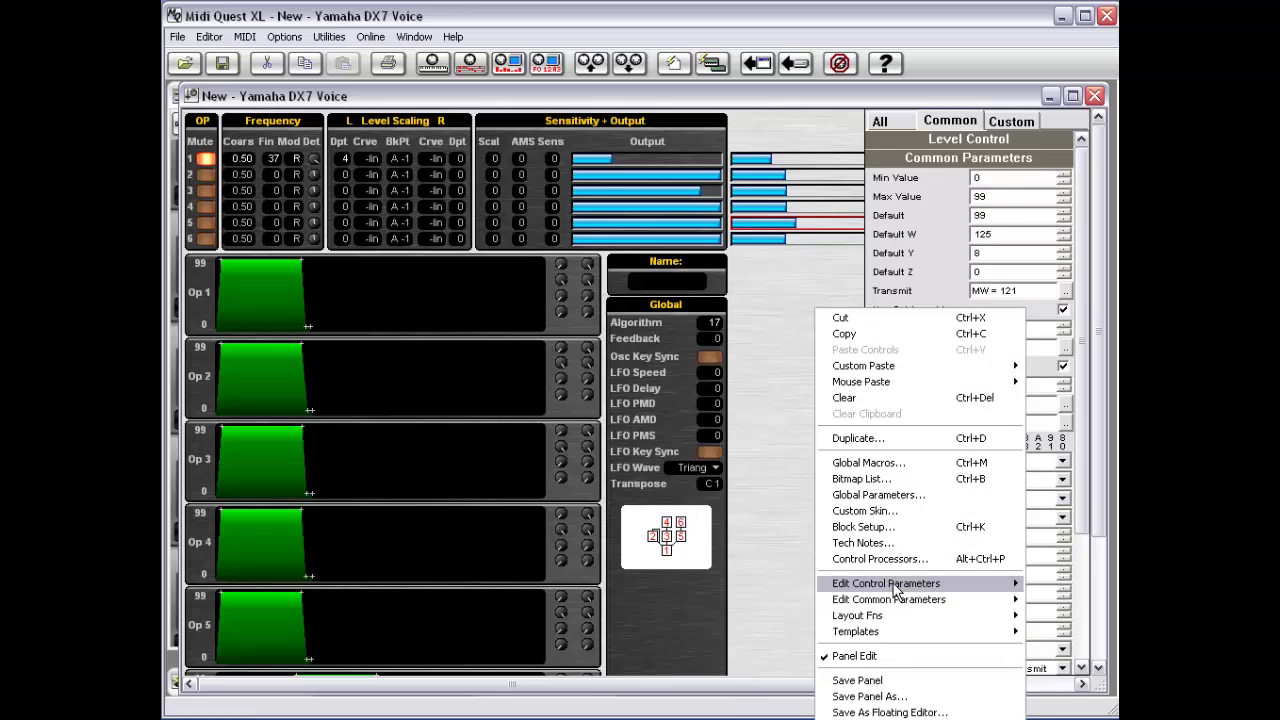
mouse_move(858, 590)
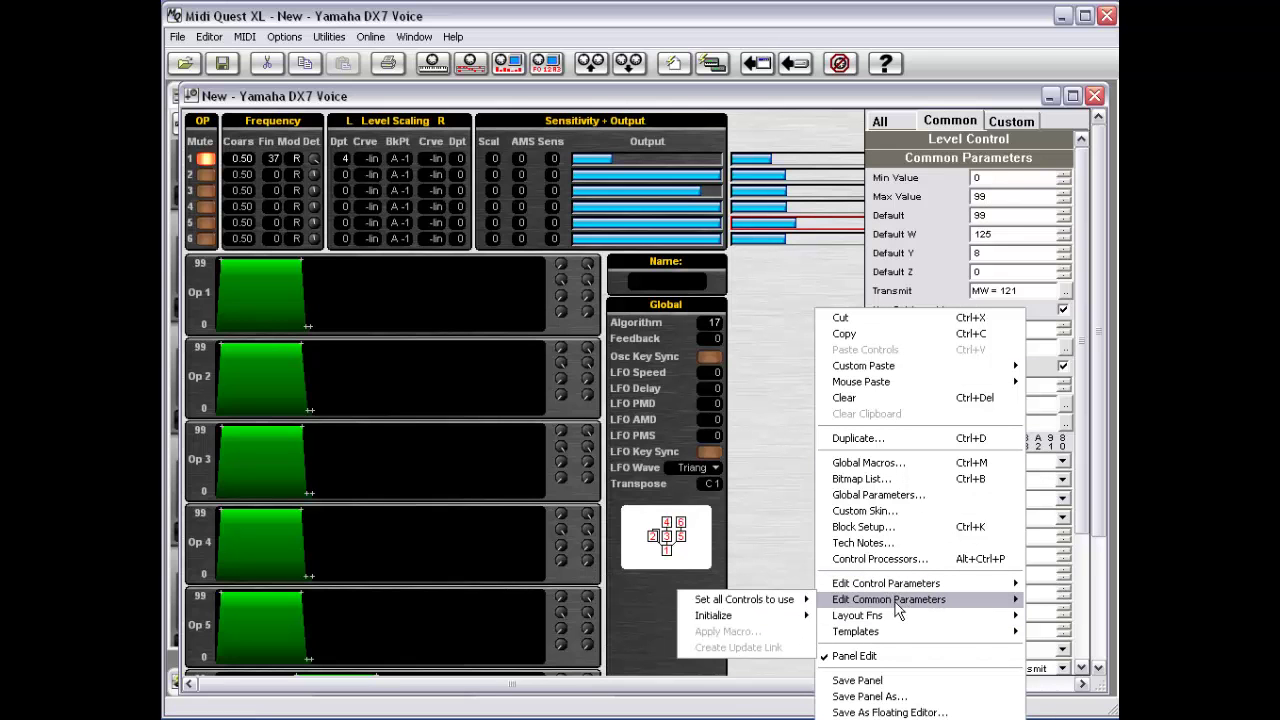
mouse_move(756, 614)
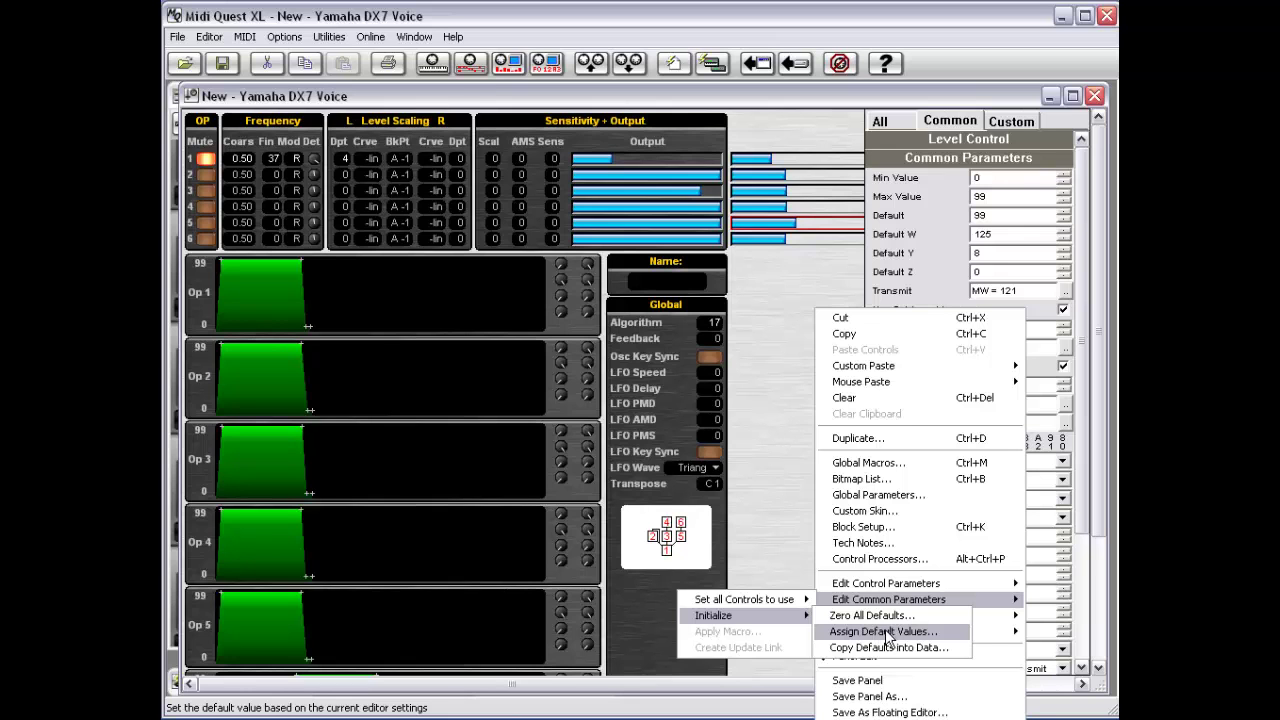
click(885, 632)
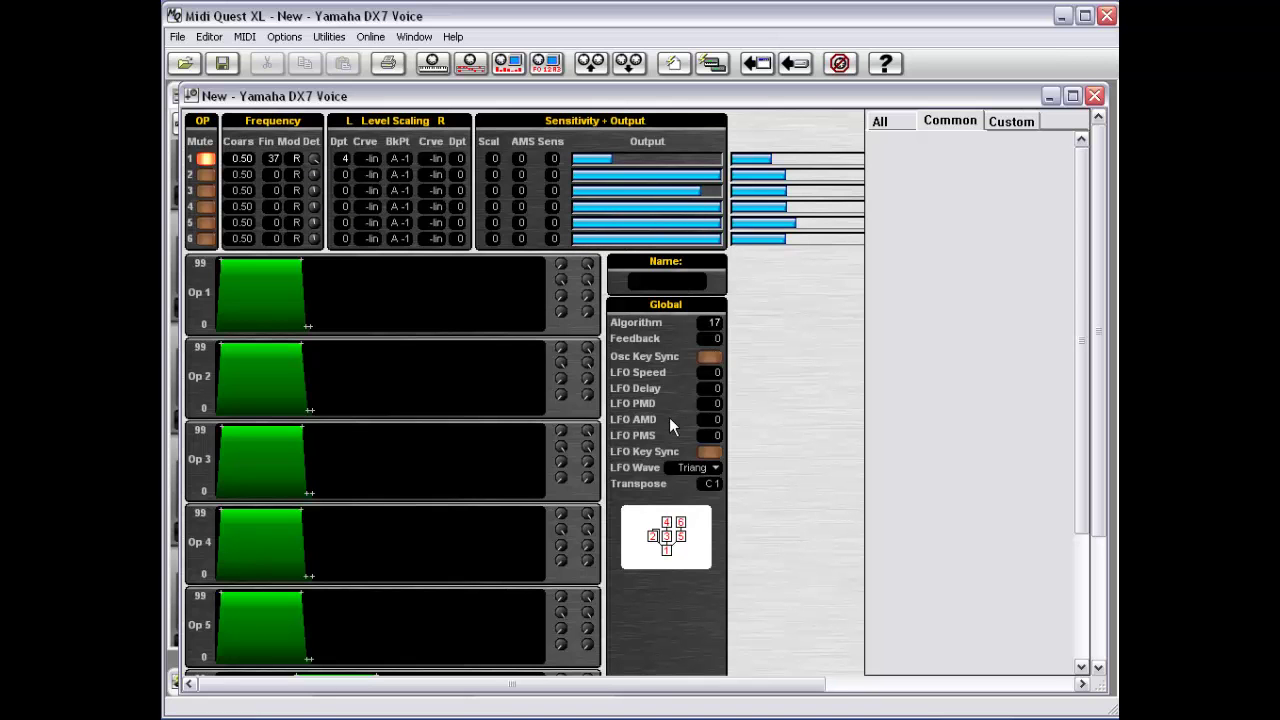
click(717, 323)
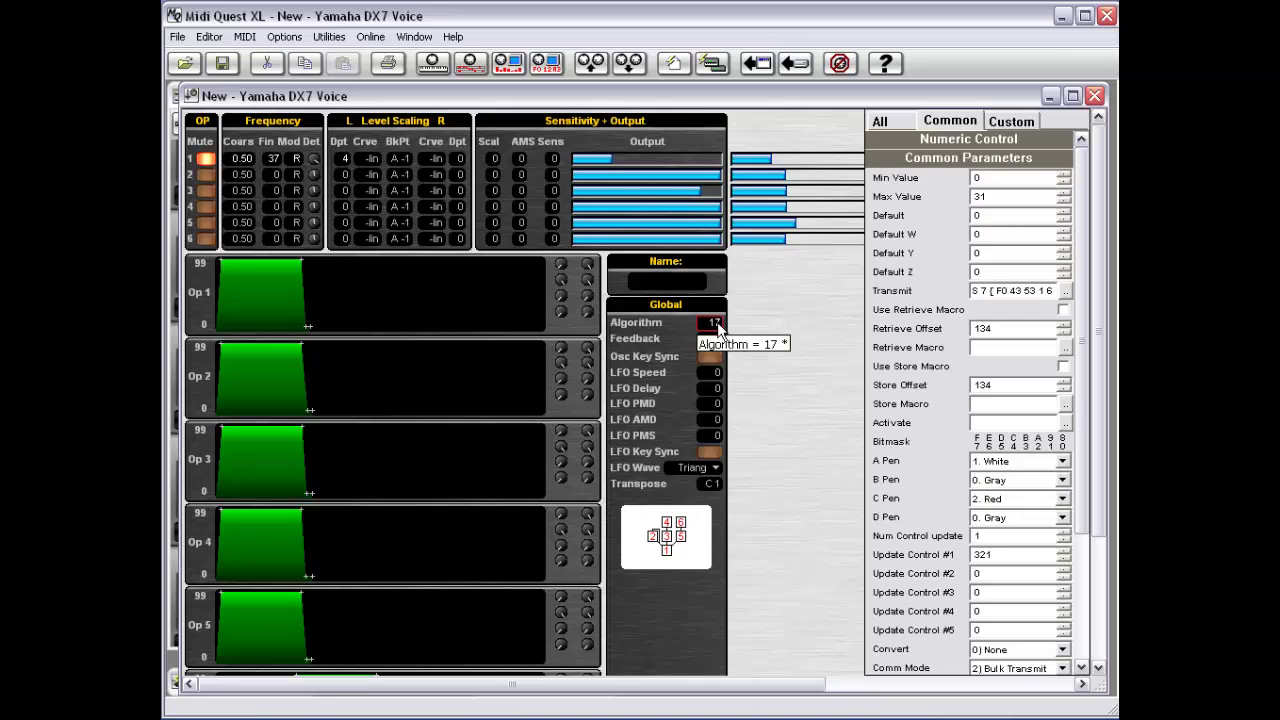
Start copying the template's defaults into the voice data, and decline the change.
right_click(781, 440)
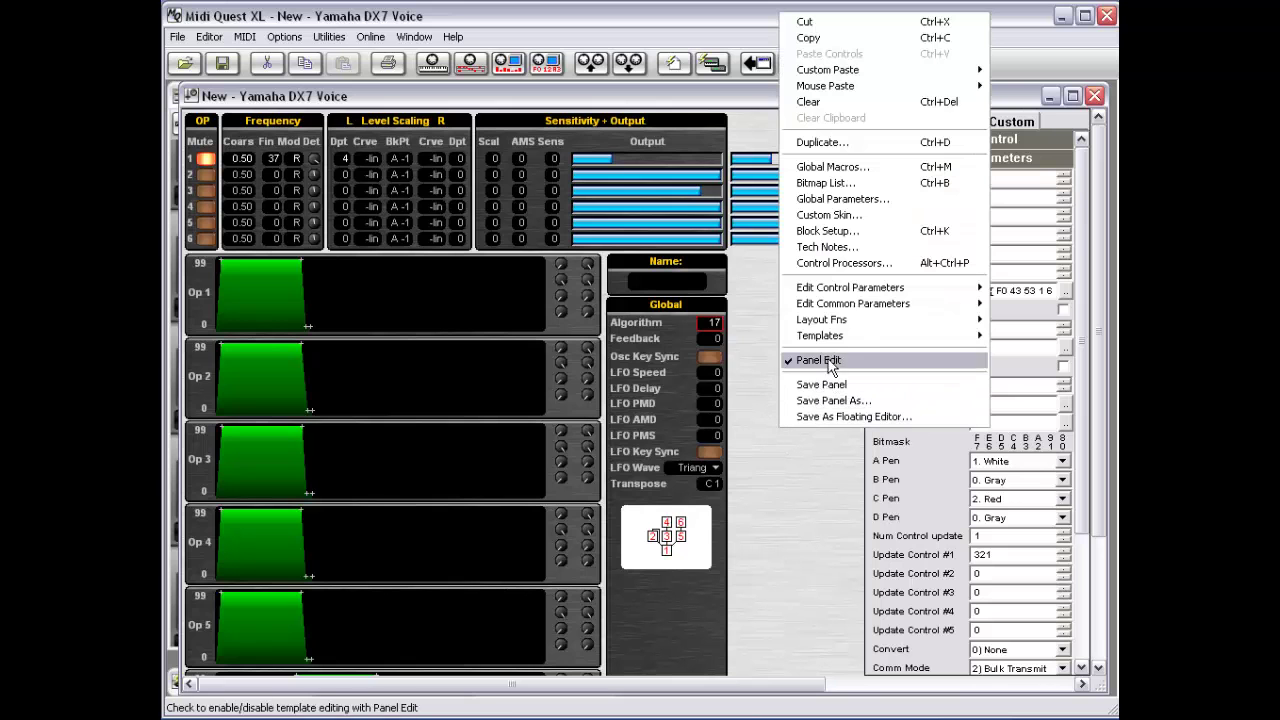
mouse_move(834, 305)
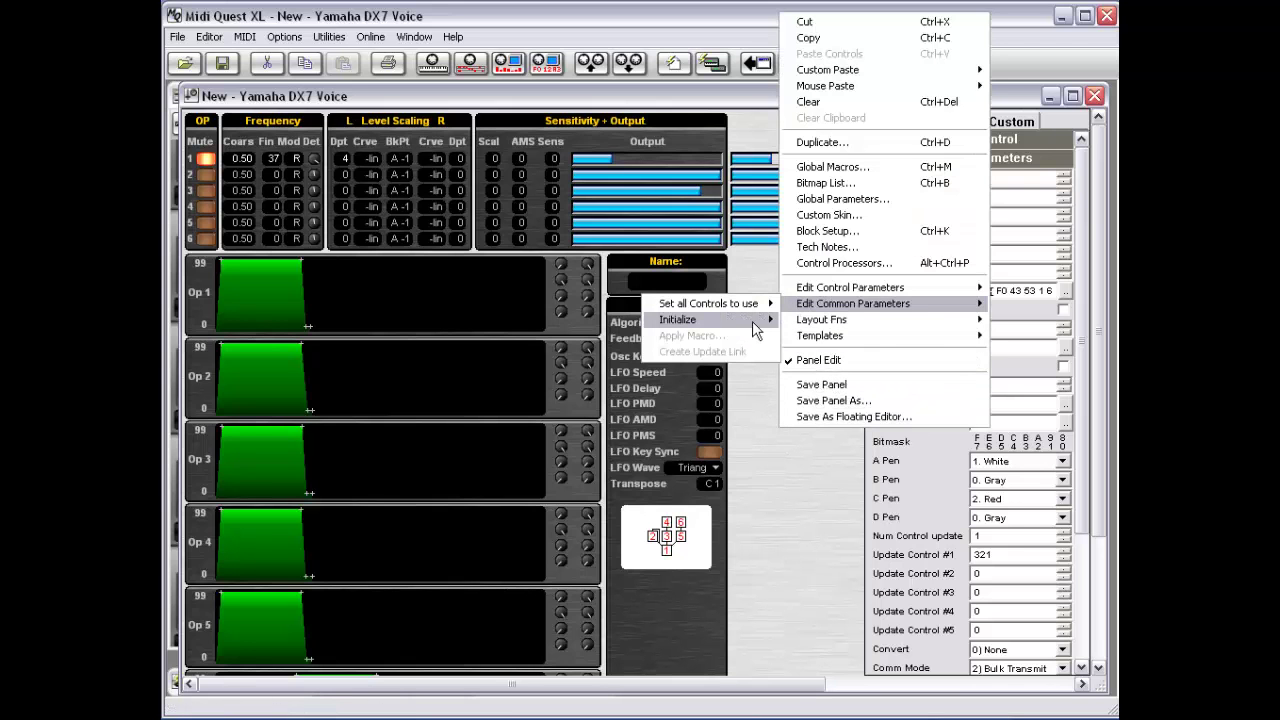
mouse_move(756, 321)
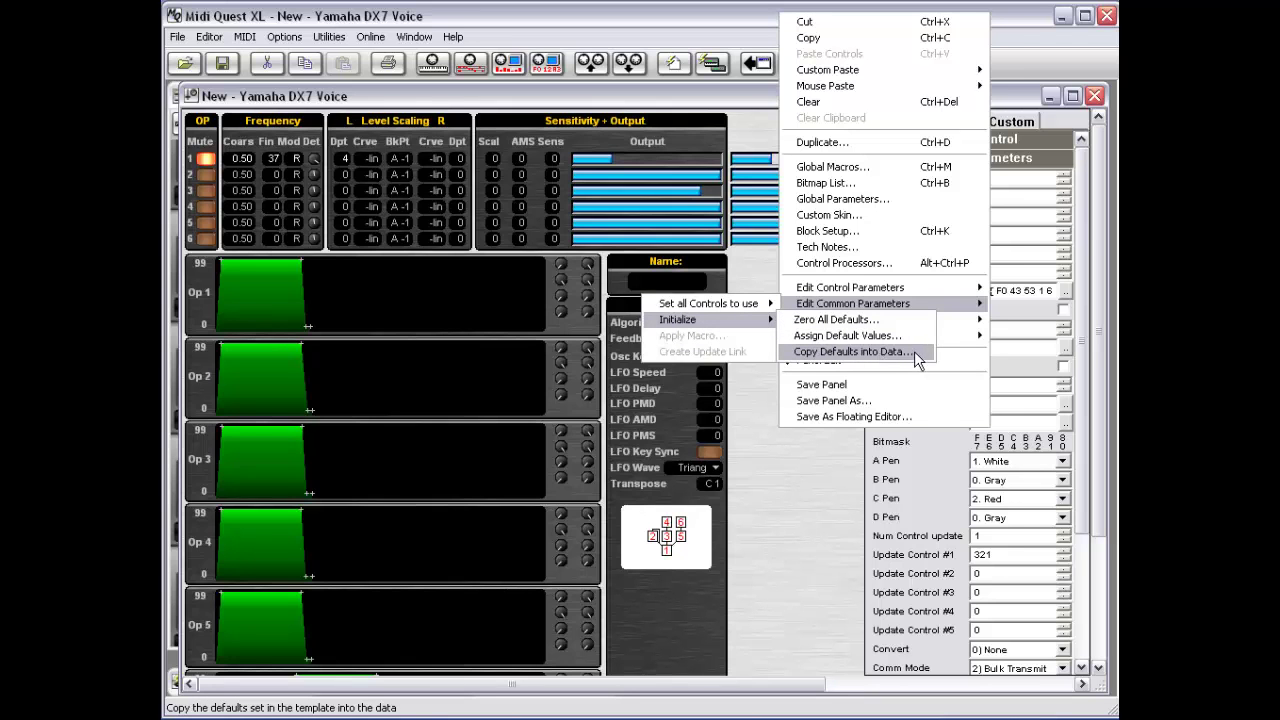
click(914, 351)
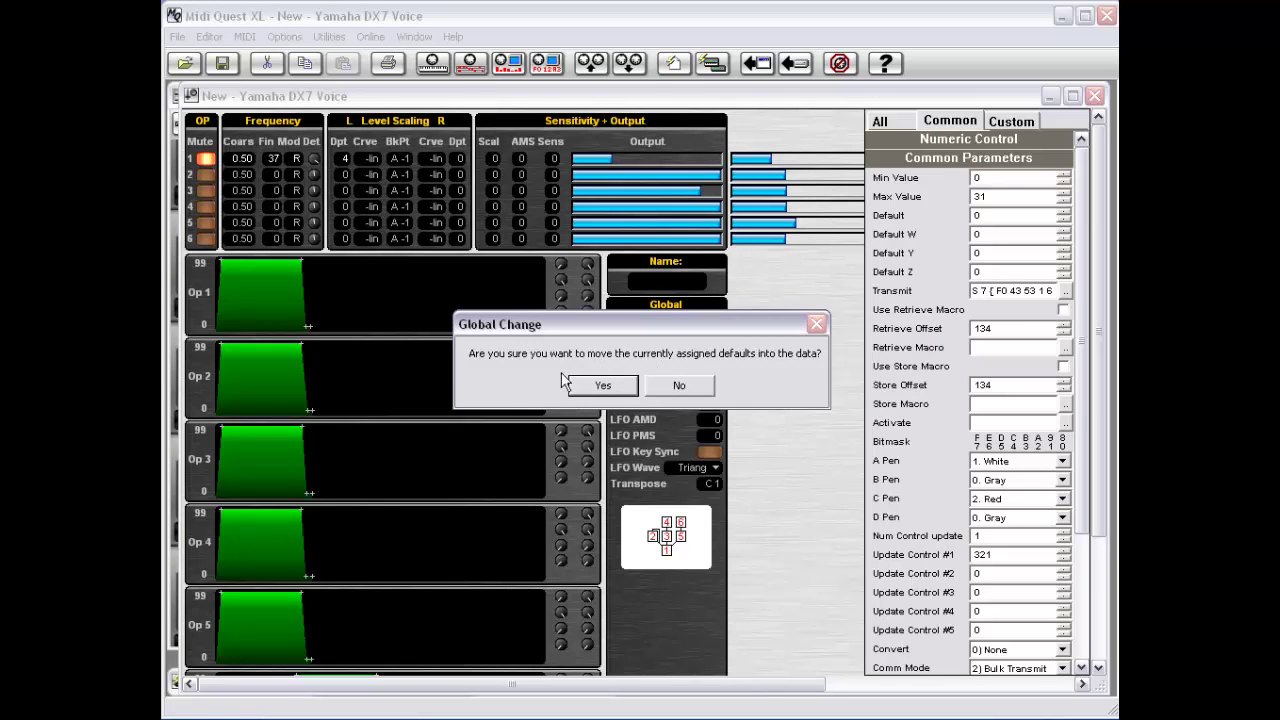
click(679, 388)
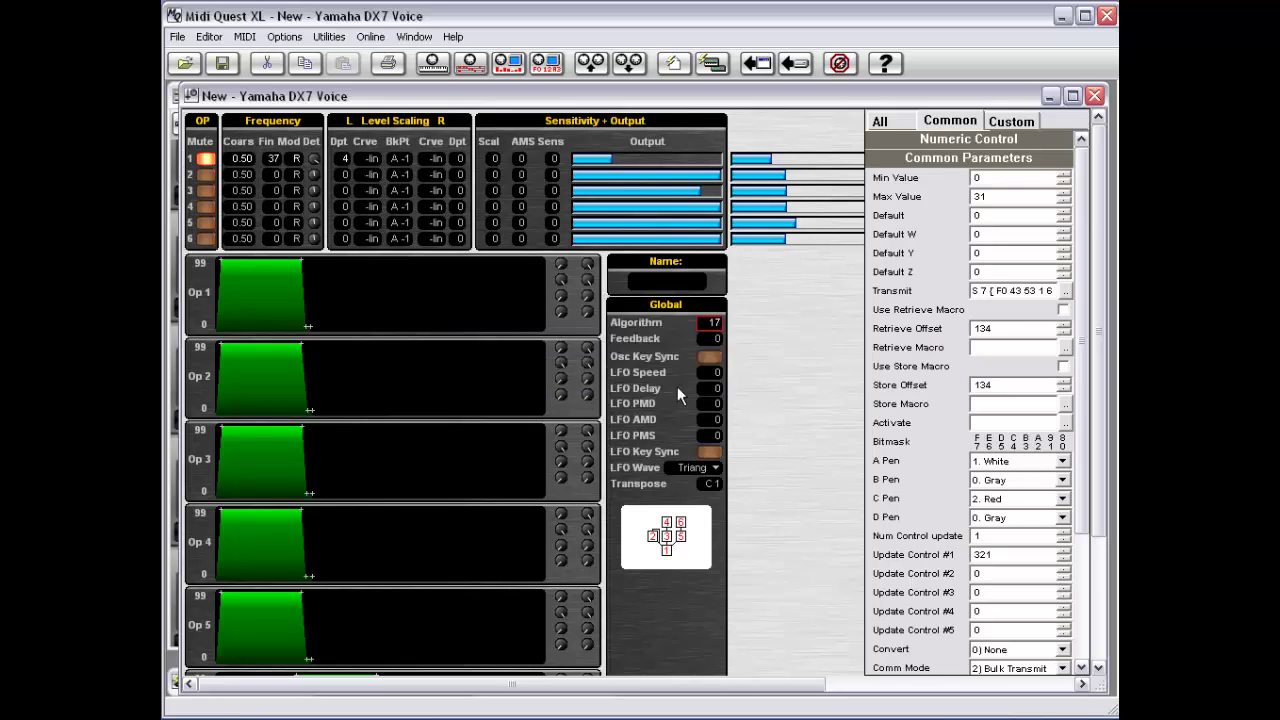
Review the Edit Common Parameters commands, and set the sixth output slider in the extra slider column to 20.
right_click(783, 418)
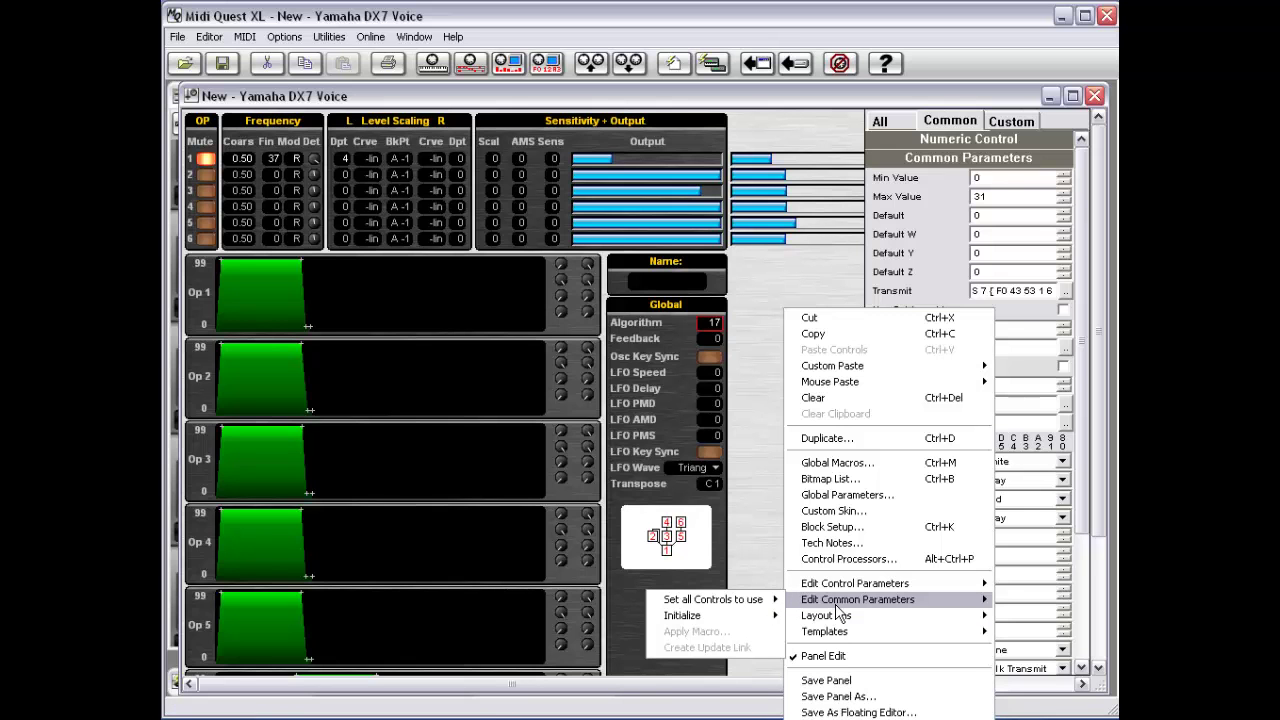
click(774, 509)
click(765, 245)
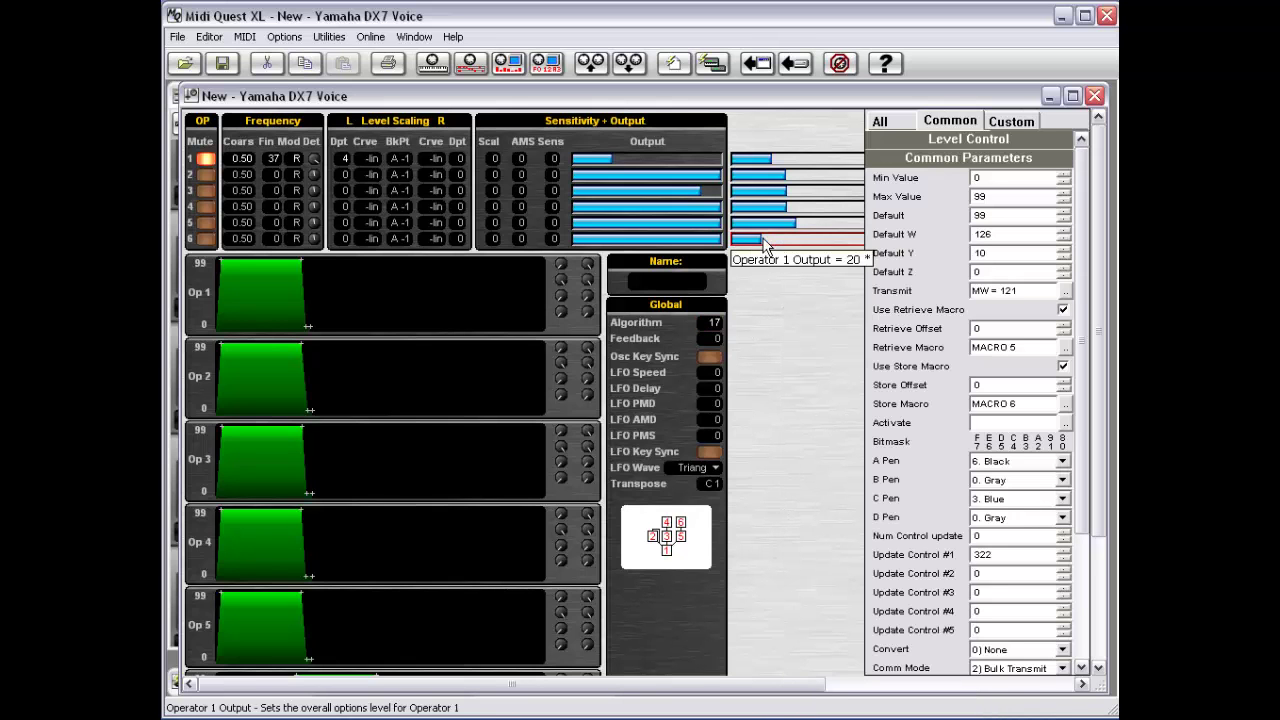
Select the six output sliders in the extra column and review the Edit Common Parameters commands available for them.
right_click(765, 245)
mouse_move(866, 540)
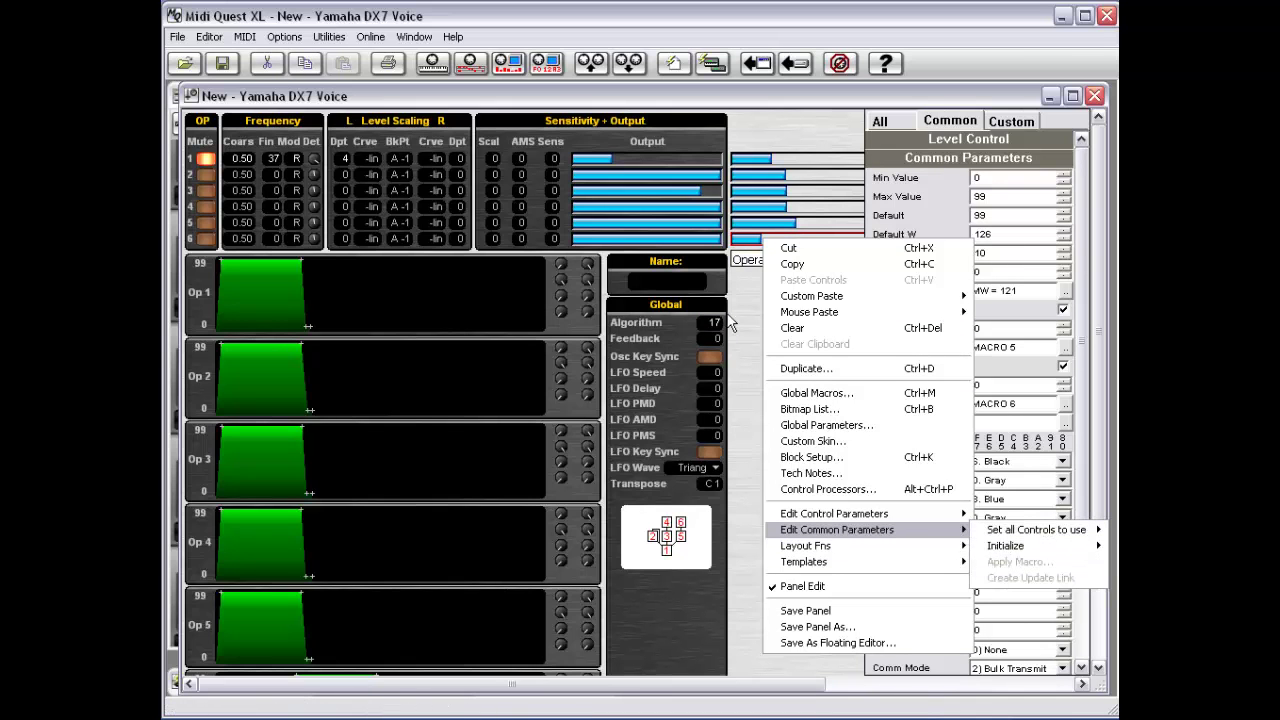
click(743, 264)
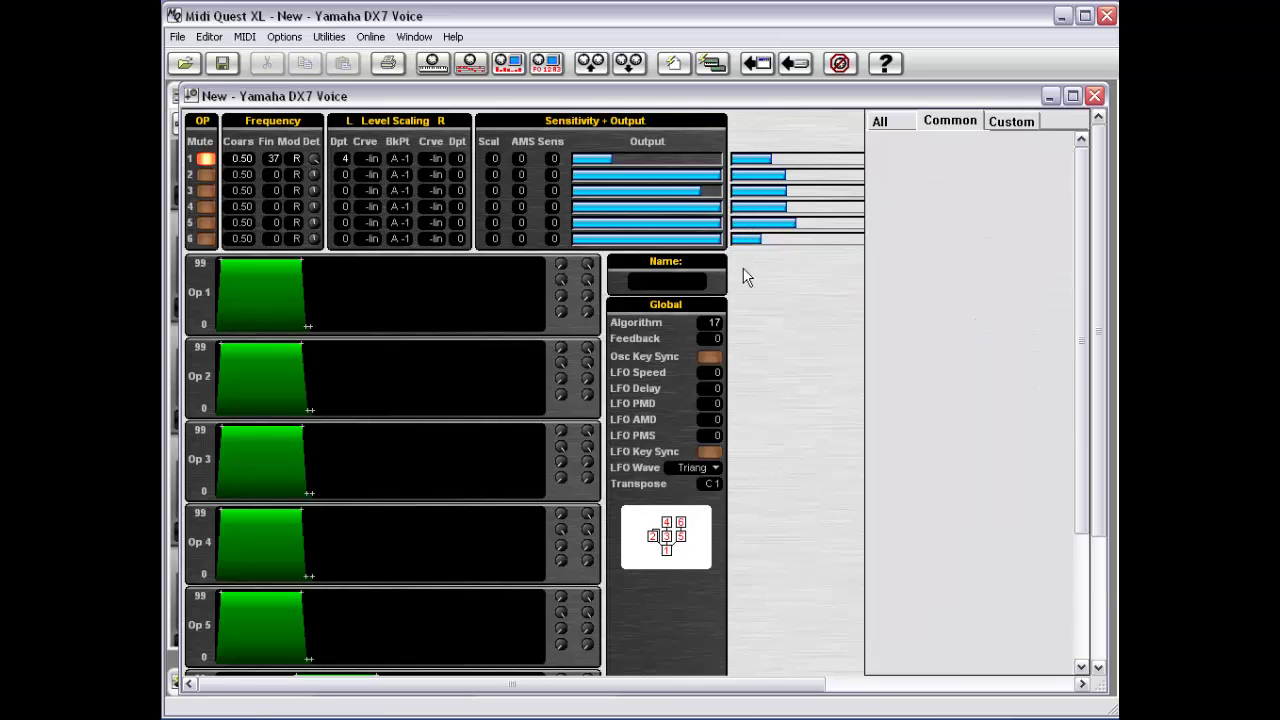
drag(757, 264, 722, 137)
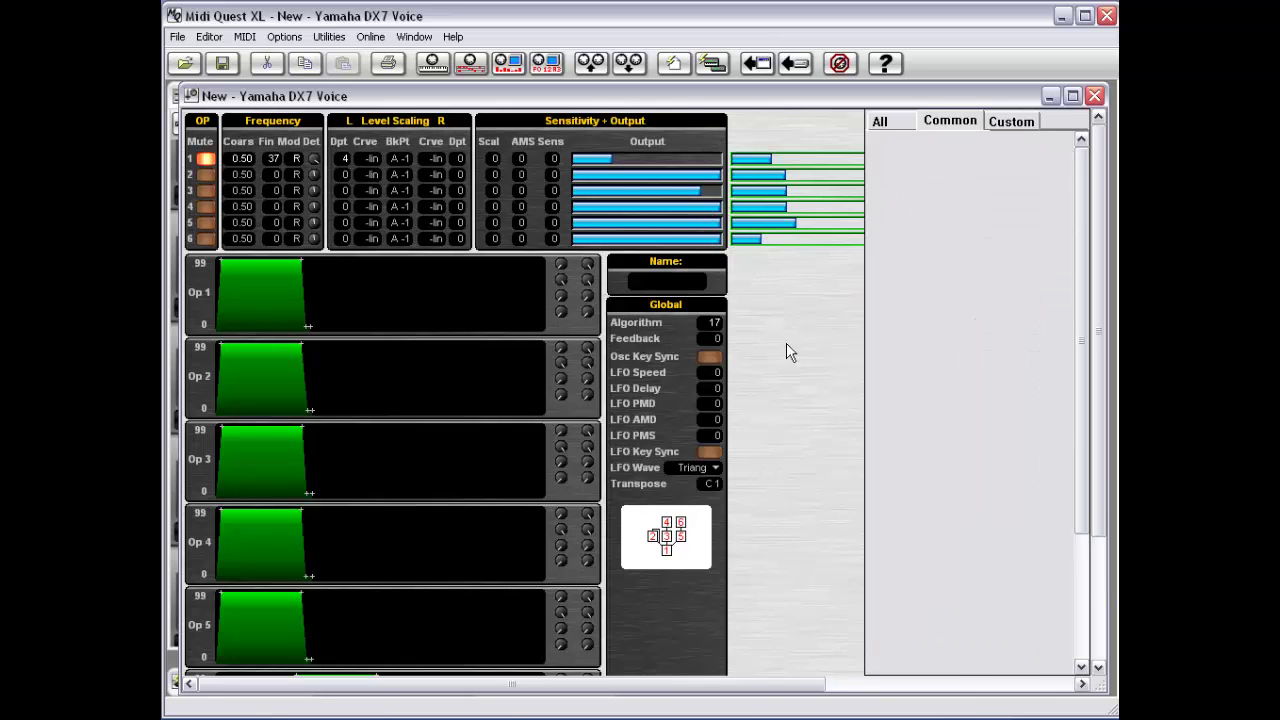
right_click(780, 309)
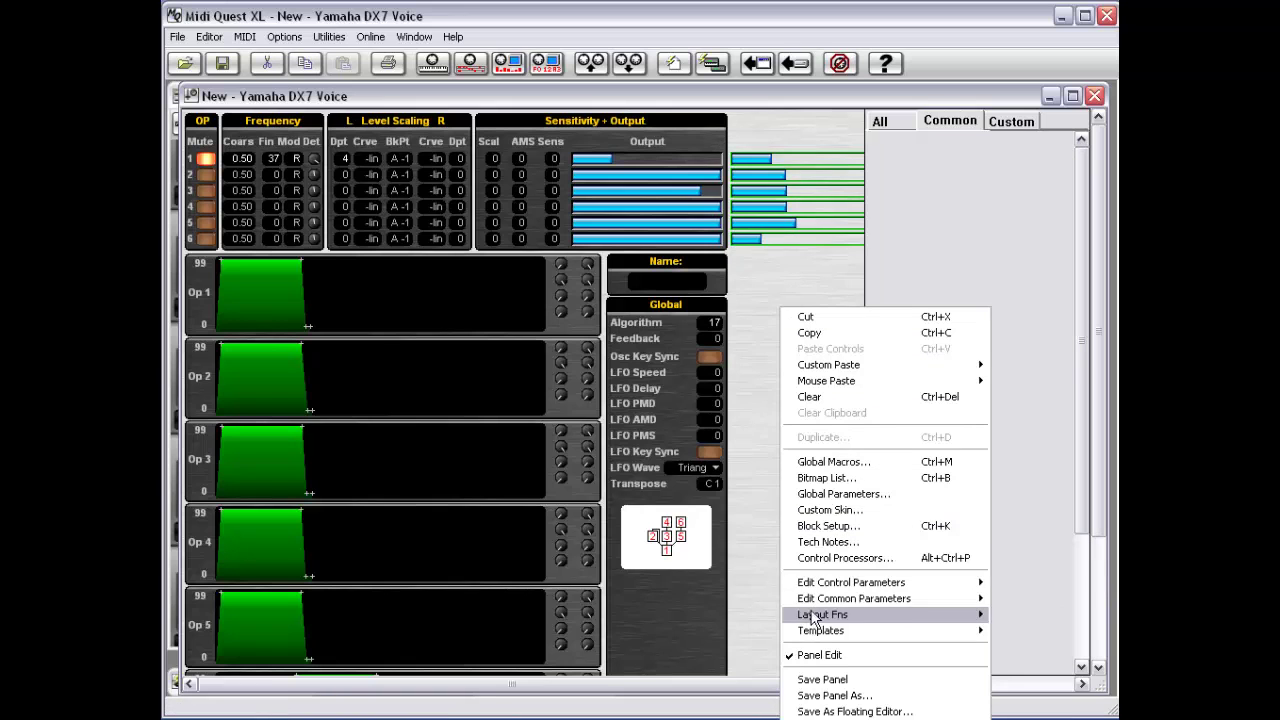
mouse_move(815, 604)
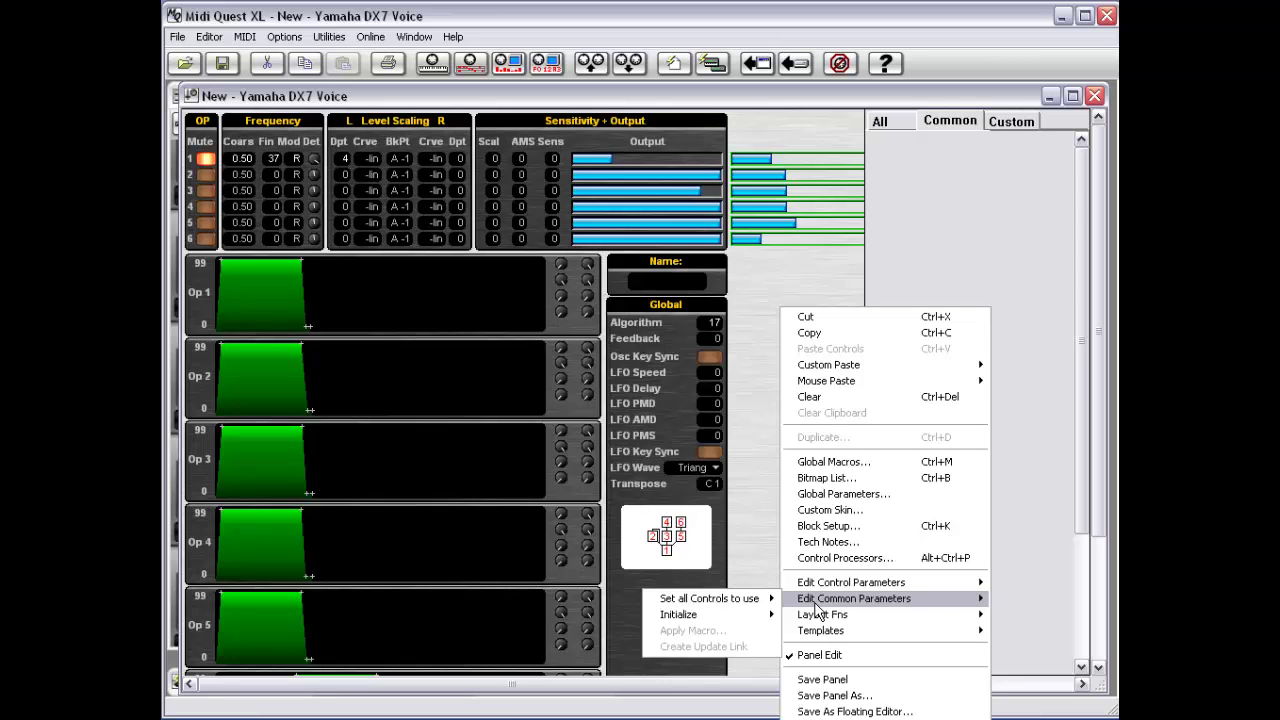
click(738, 453)
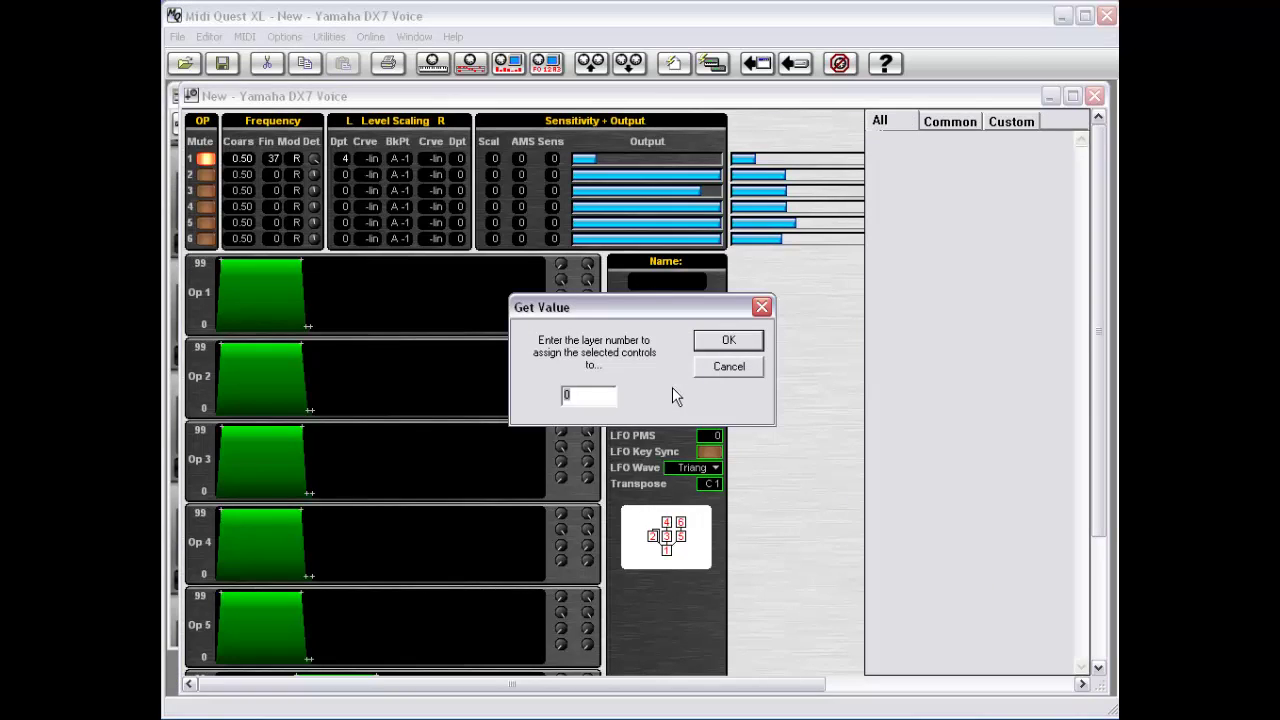
Assign the selected Global controls to layer 2, and check the layer property of Algorithm, Feedback and Osc Key Sync.
text(2)
click(728, 341)
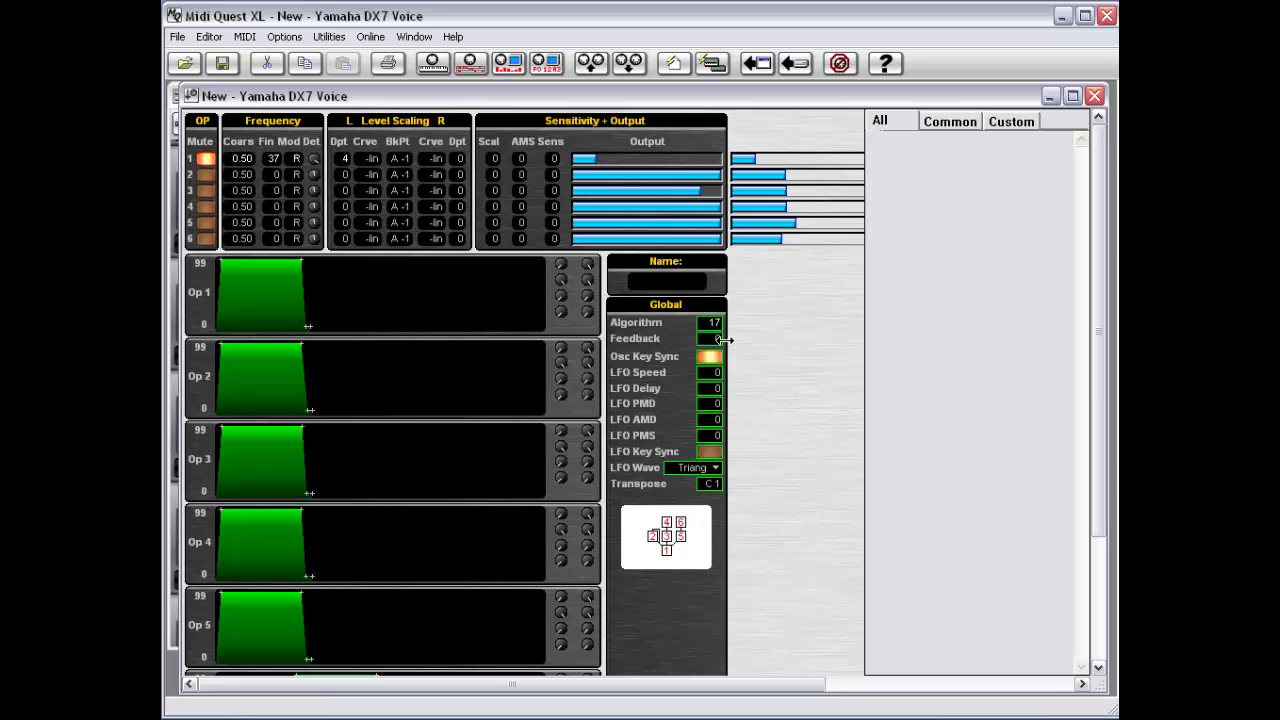
click(711, 326)
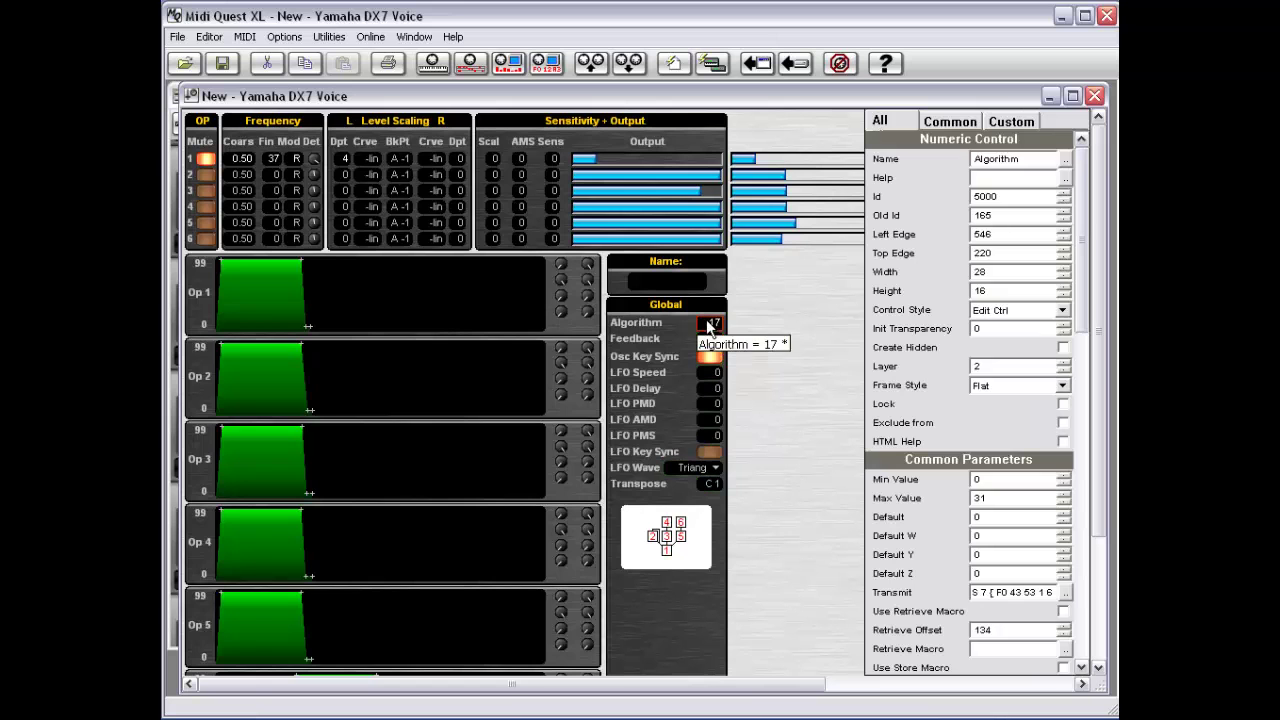
click(712, 339)
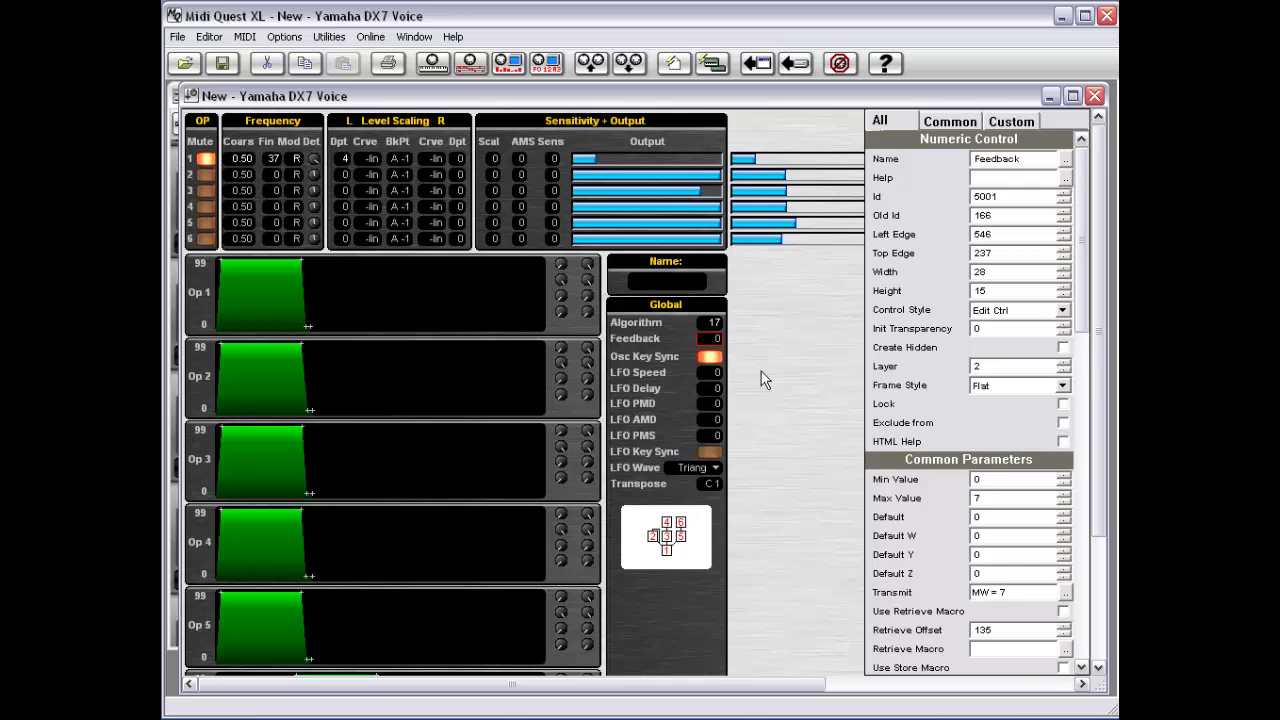
click(710, 358)
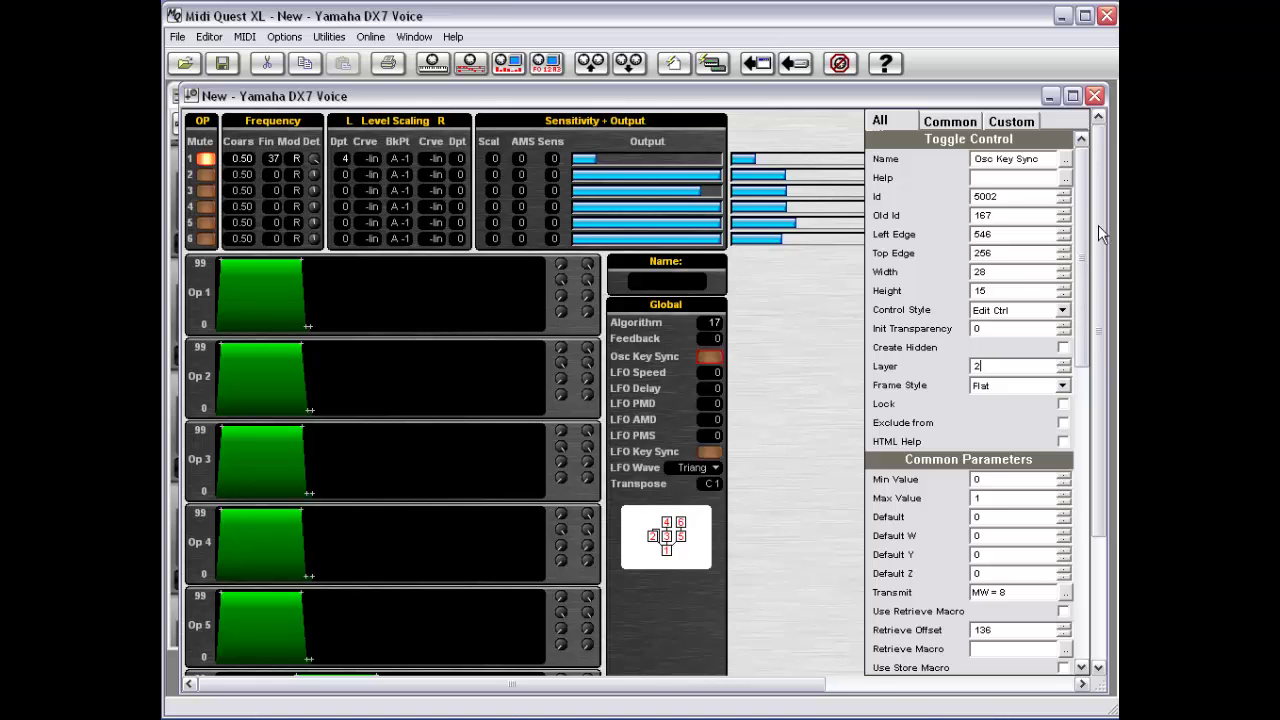
drag(1096, 223, 1101, 193)
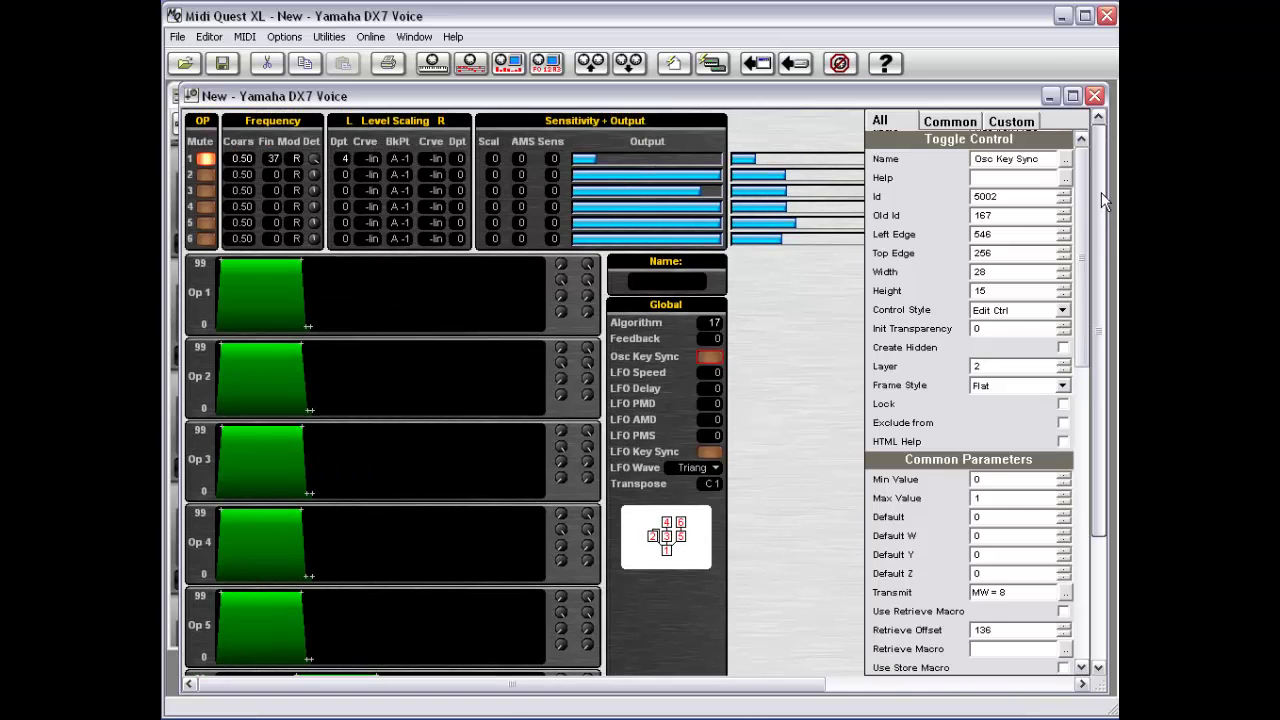
mouse_move(1101, 194)
mouse_down()
mouse_move(1083, 417)
mouse_move(1090, 180)
mouse_up()
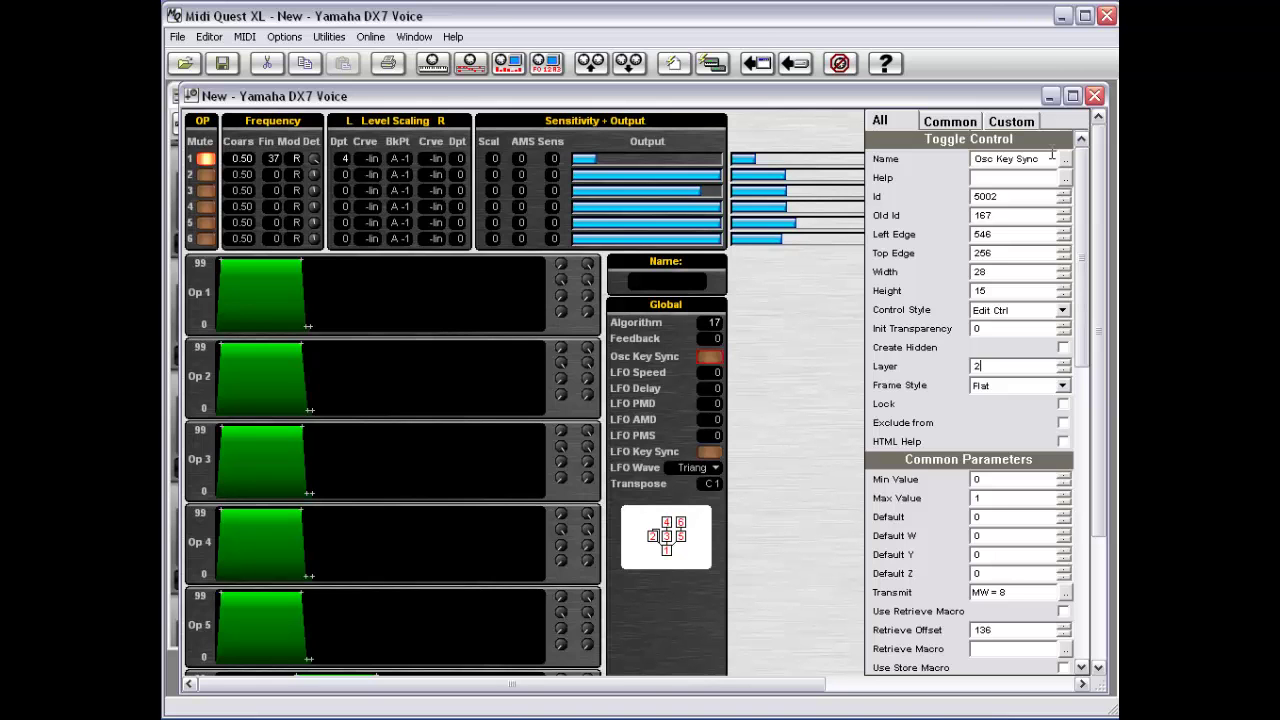
Minimize the DX7 Voice editor, and create a new Yamaha Motif ES6 Voice with its editor window widened.
click(1050, 96)
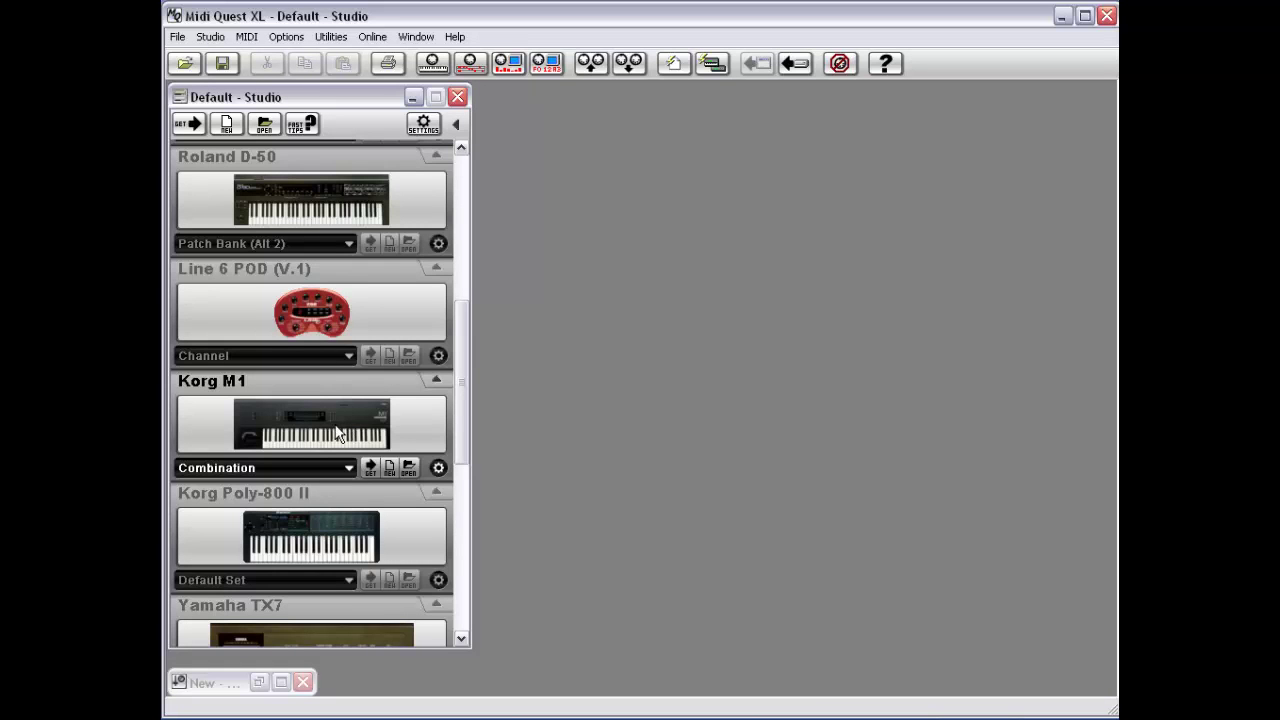
drag(461, 405, 471, 300)
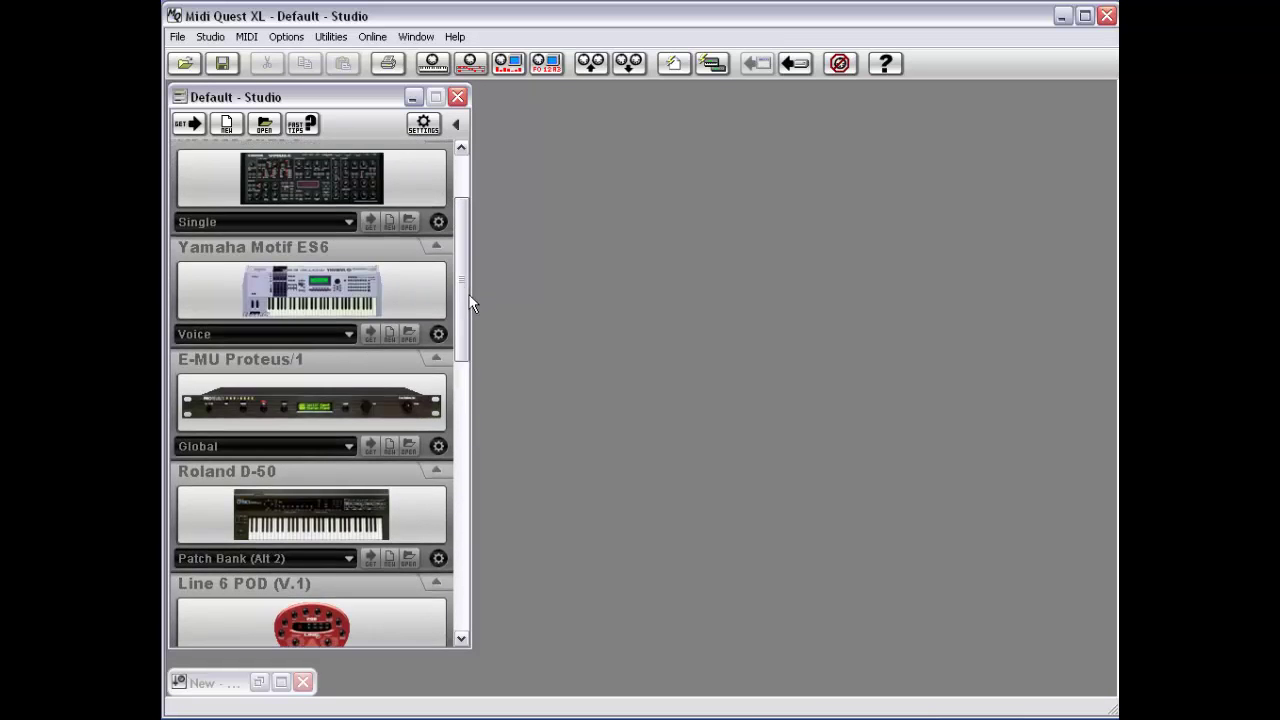
click(388, 333)
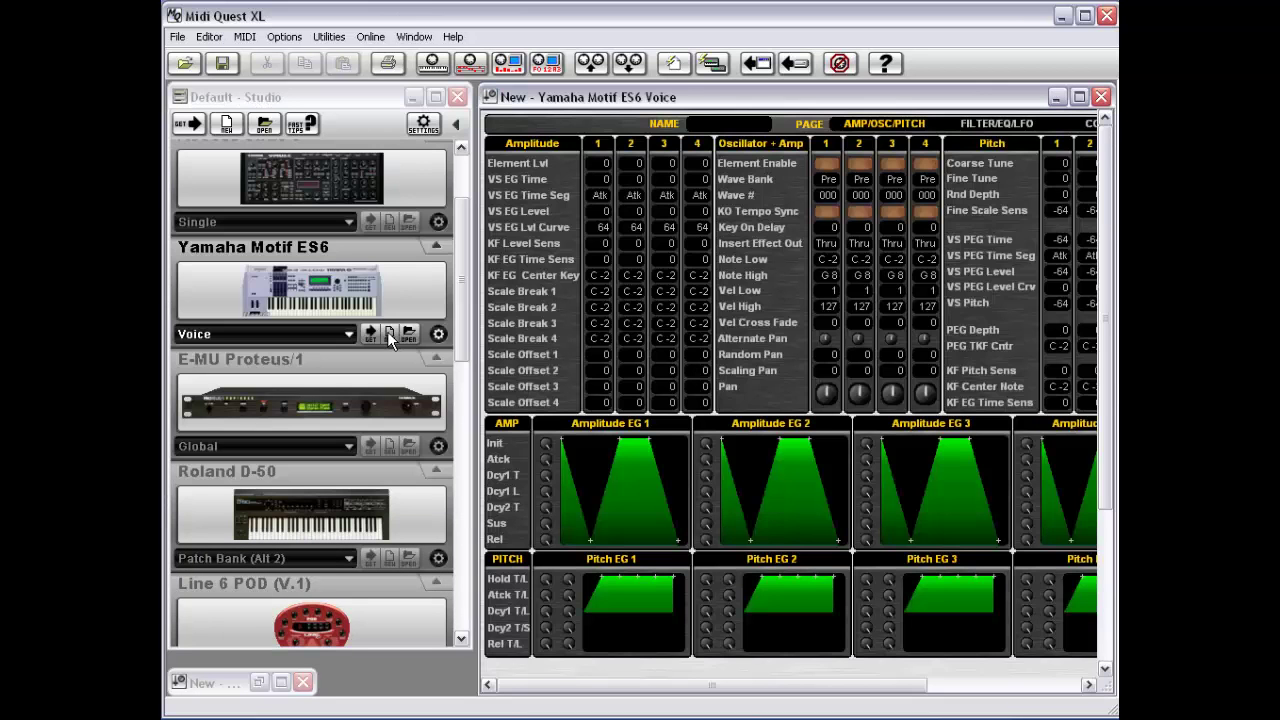
drag(480, 312, 377, 320)
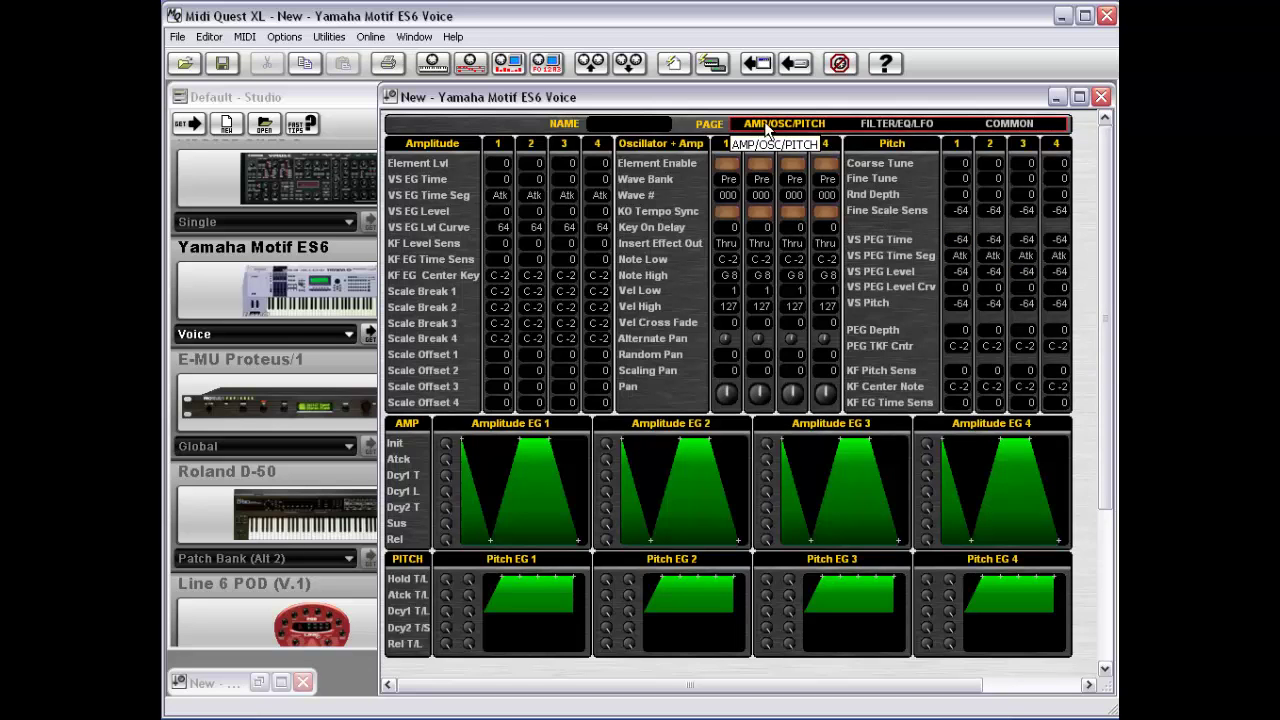
View the FILTER/EQ/LFO page, and on the COMMON page set Insertion Effect 2 to Compressor and Insertion Effect 1 to Flanger 3.
click(899, 124)
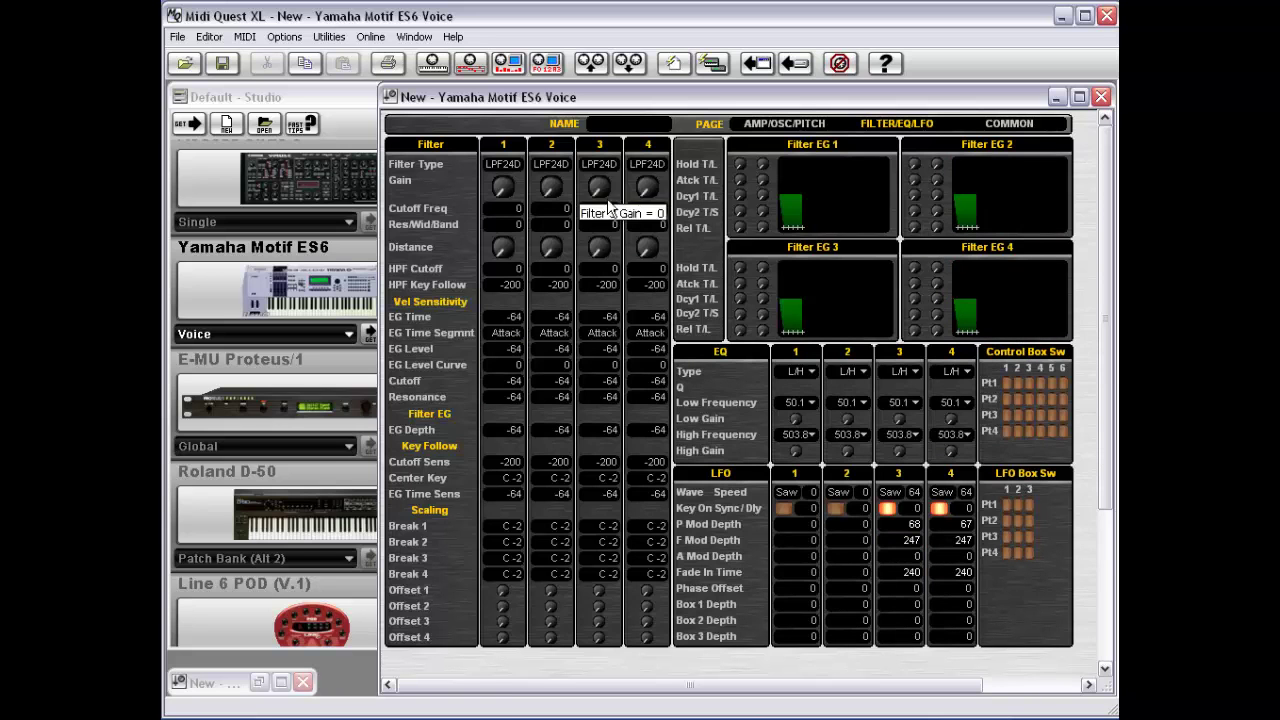
click(1020, 125)
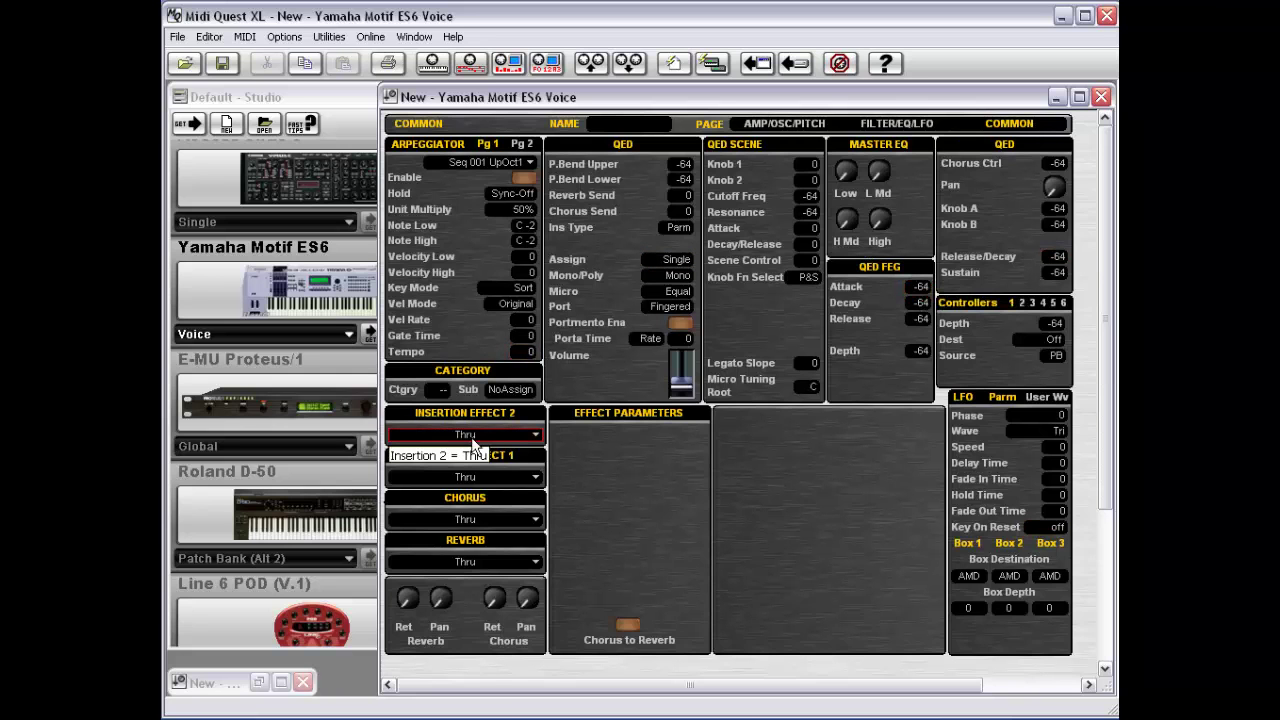
scroll(462, 435, up, 3)
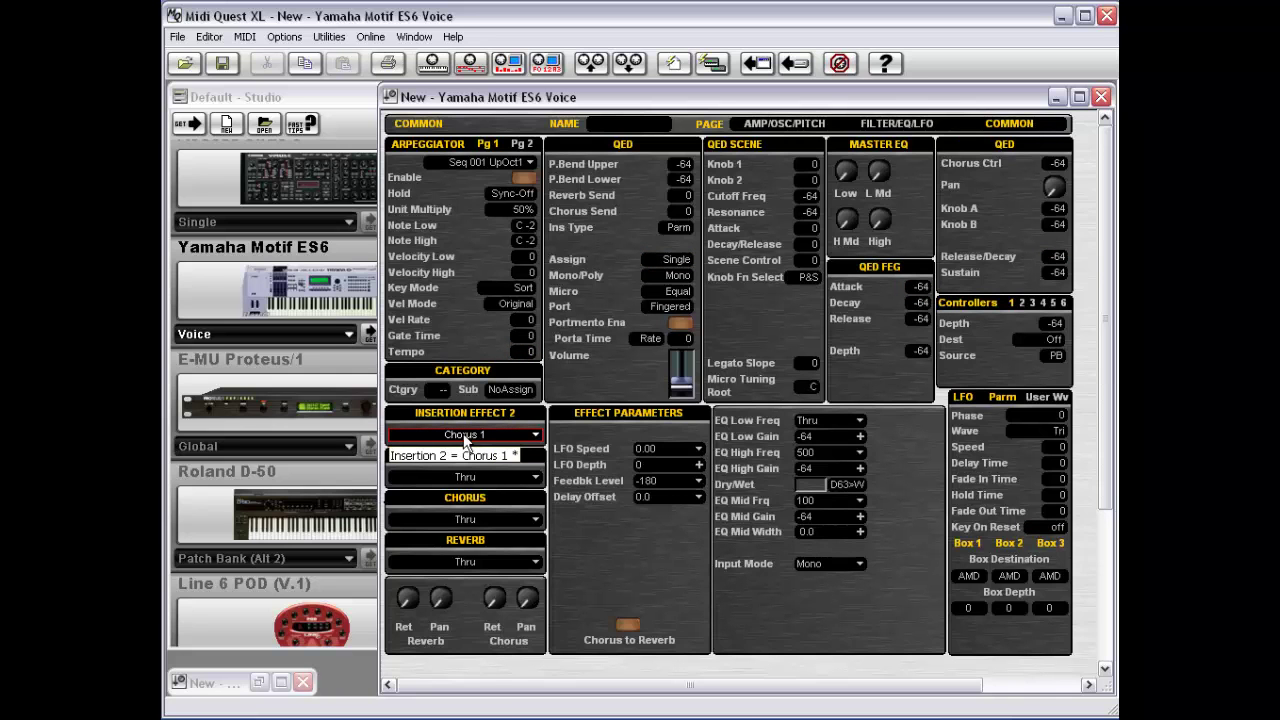
scroll(476, 436, up, 3)
scroll(487, 438, up, 2)
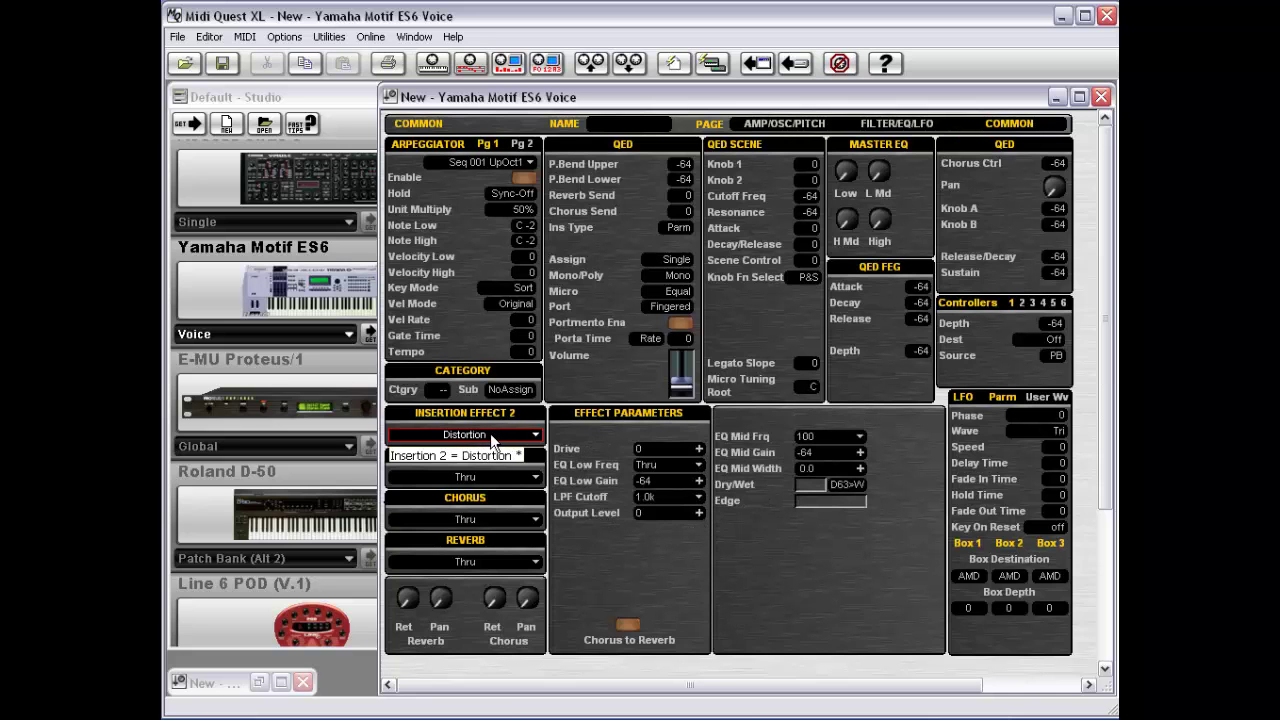
scroll(490, 437, up, 1)
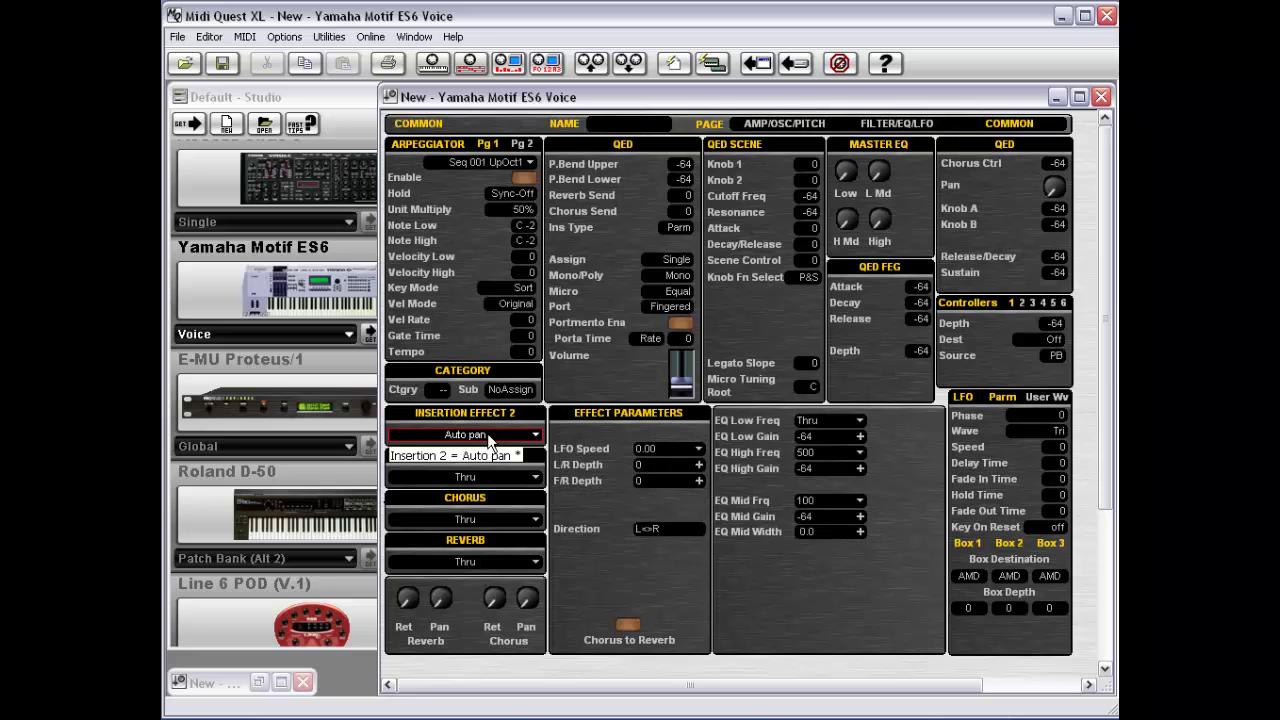
scroll(490, 437, up, 3)
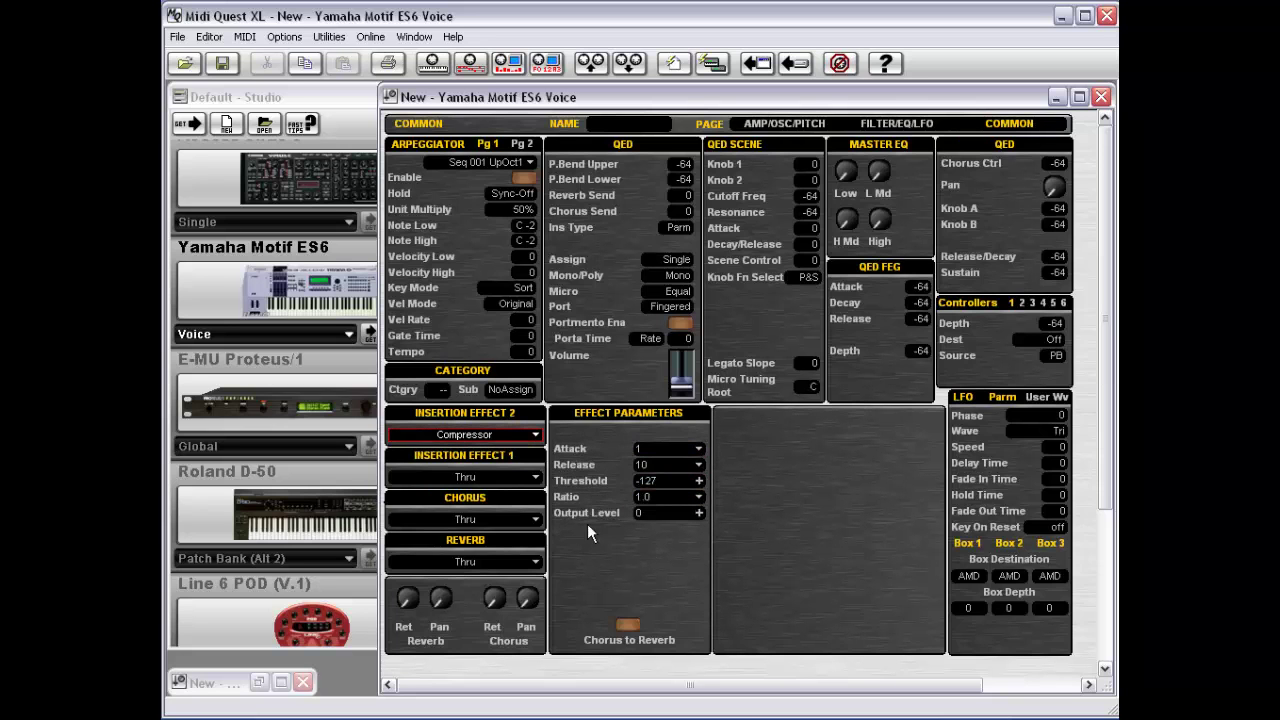
scroll(476, 478, up, 1)
scroll(476, 478, up, 7)
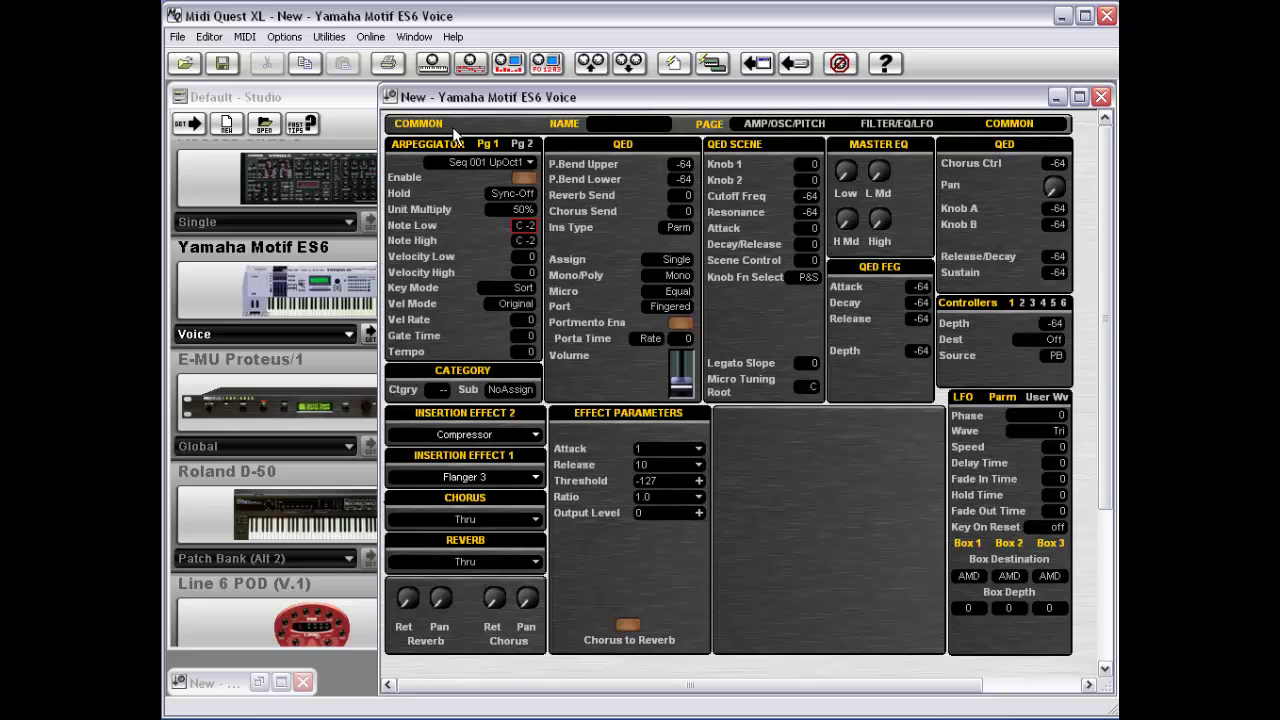
Close the Motif ES6 Voice editor without saving, and restore the minimized DX7 Voice editor.
click(488, 143)
double_click(390, 97)
click(632, 388)
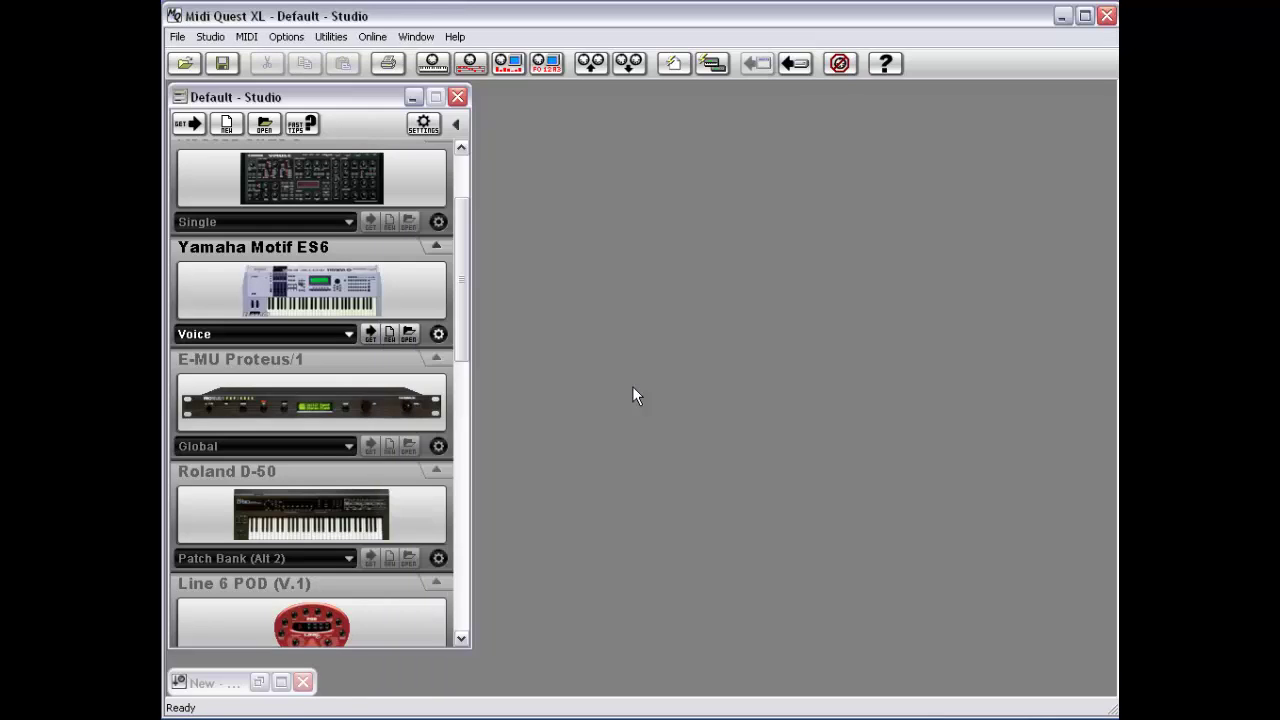
click(210, 688)
click(212, 688)
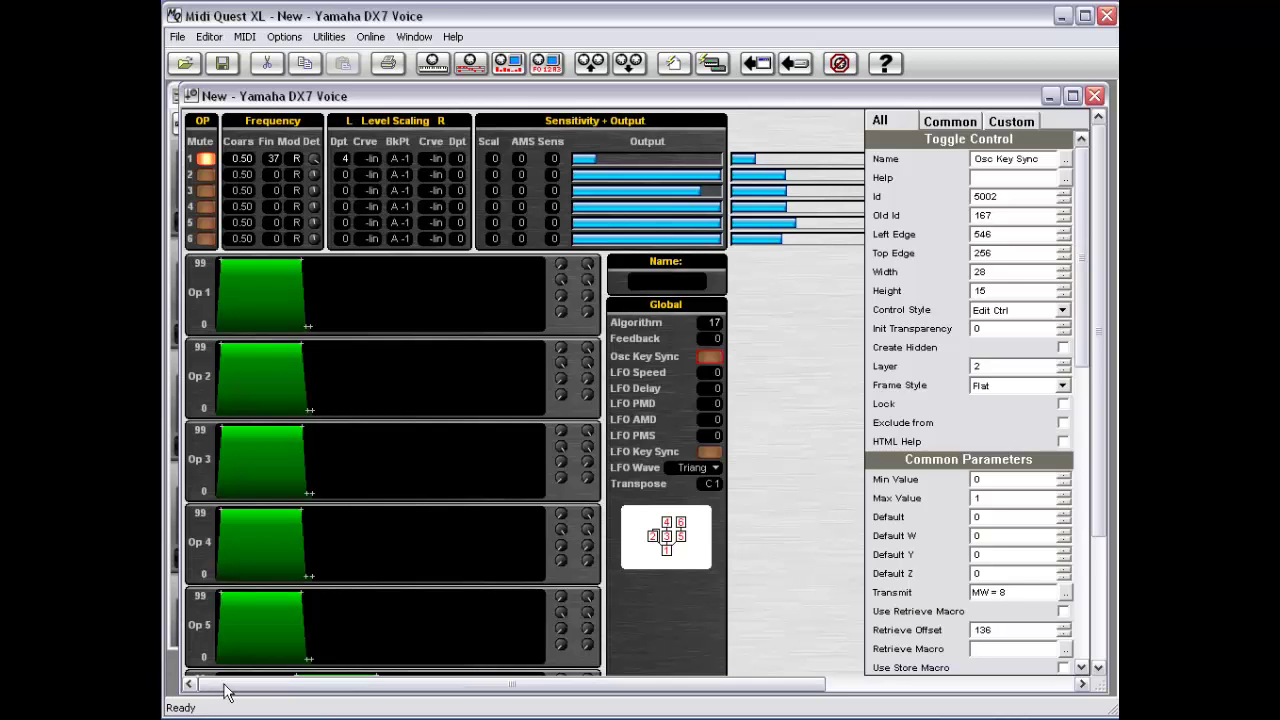
Open the Layer Manager and select layers 2, 5 and 6 with the Show Selected, Hide Unselected option.
right_click(770, 322)
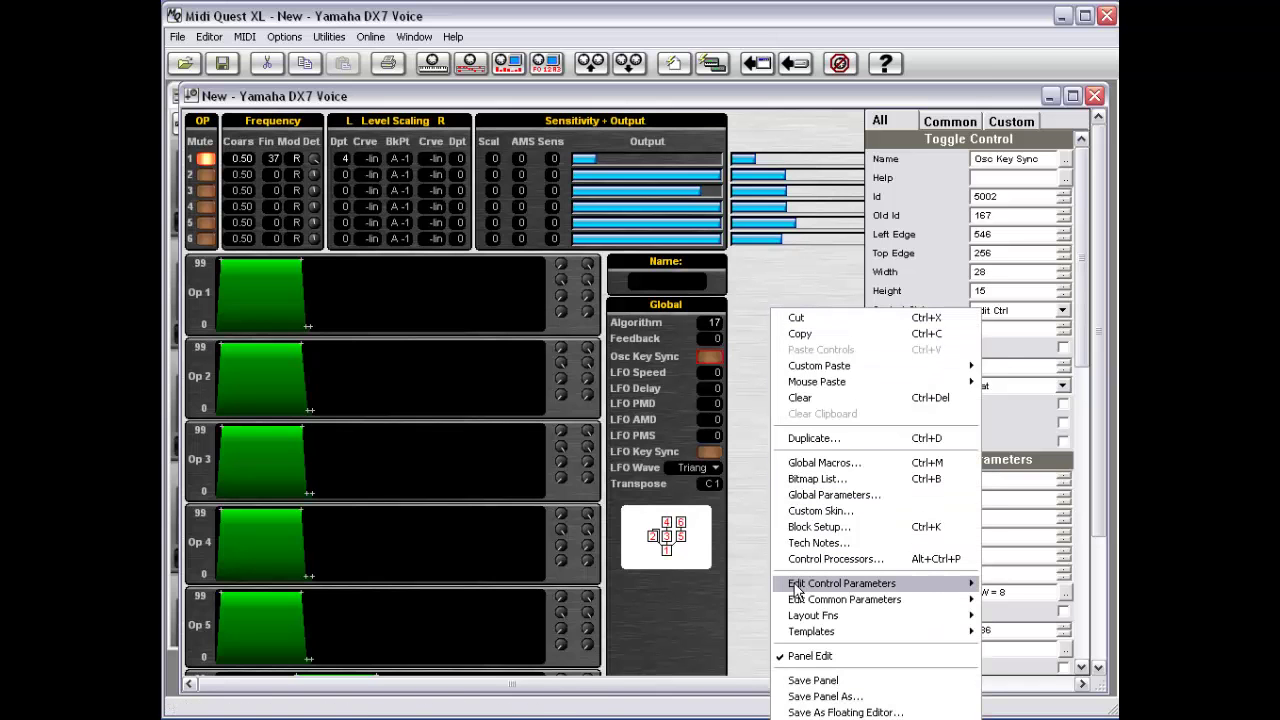
mouse_move(797, 590)
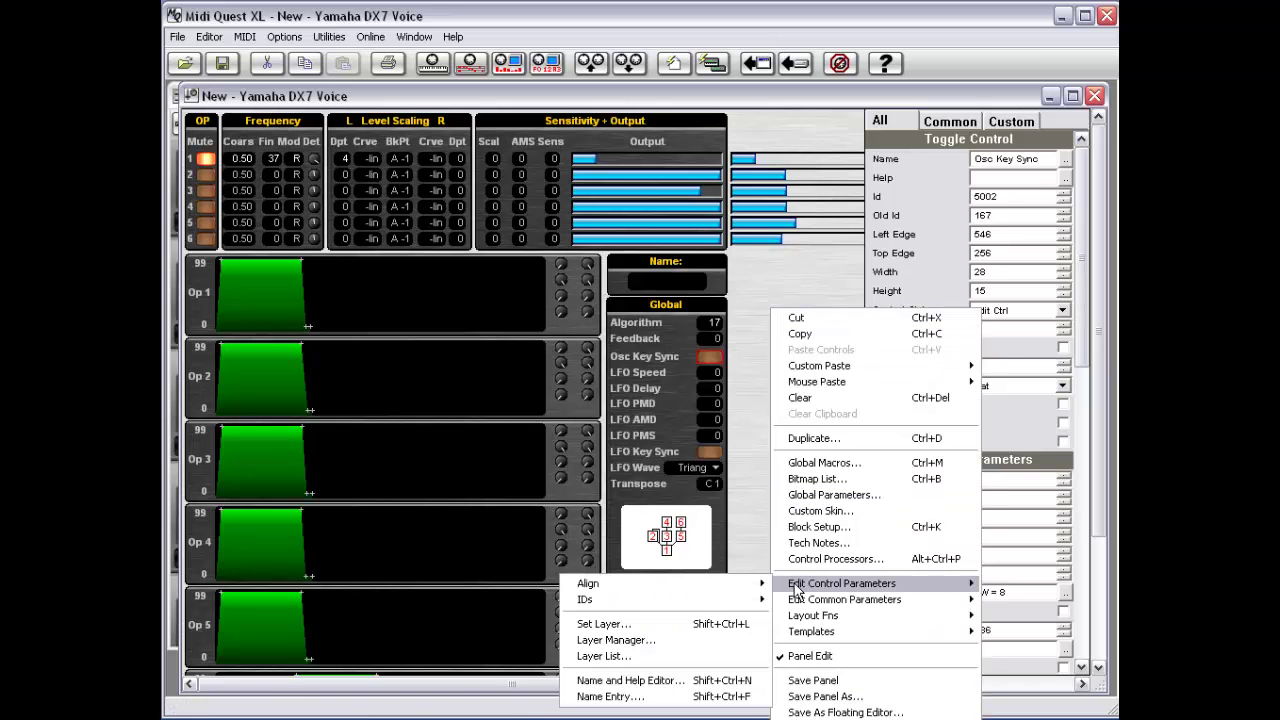
click(722, 641)
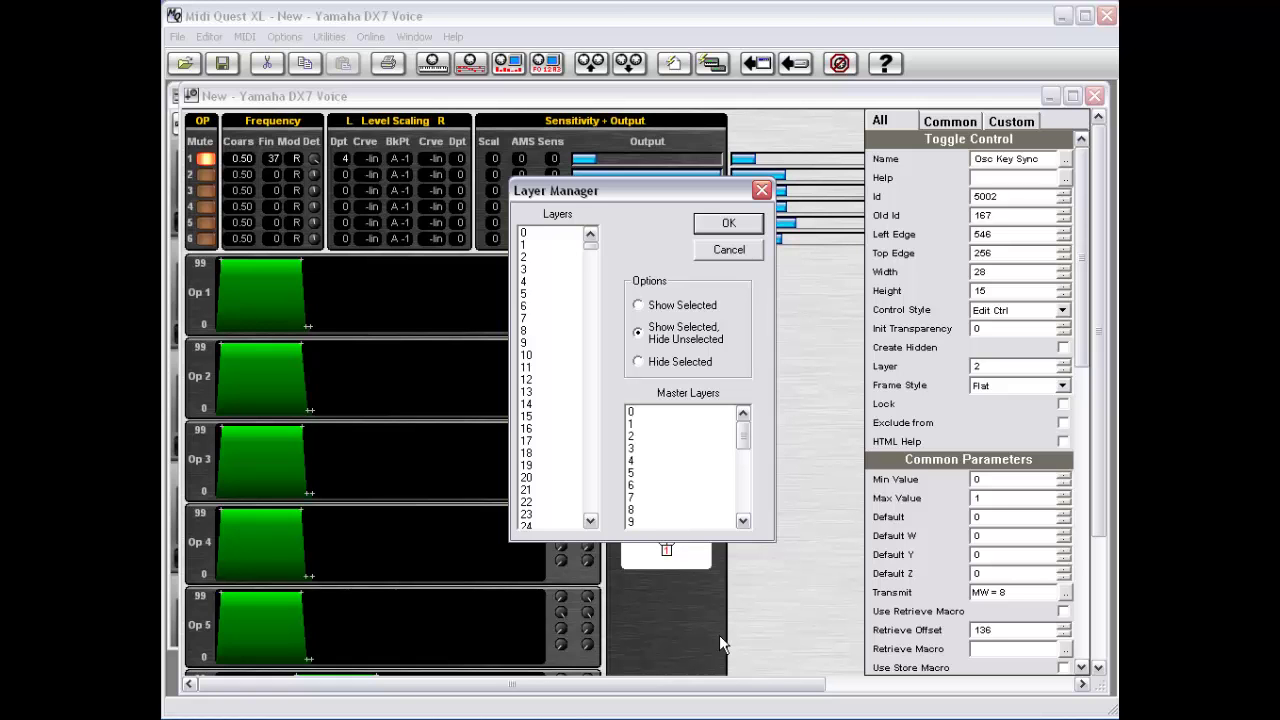
click(538, 256)
click(543, 298)
click(544, 308)
click(637, 331)
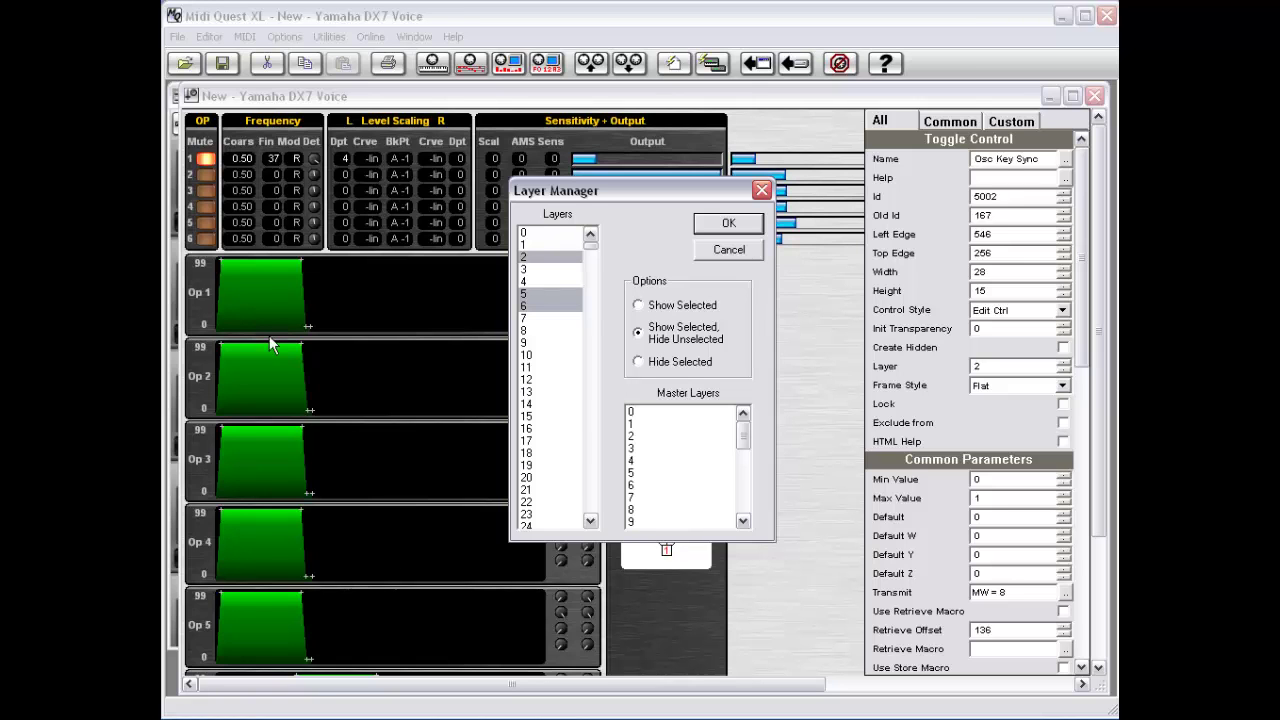
Try the visibility options, settling on Hide Selected, and select master layer 0 to cover layers 0 to 31.
click(648, 310)
click(658, 339)
click(639, 362)
click(656, 411)
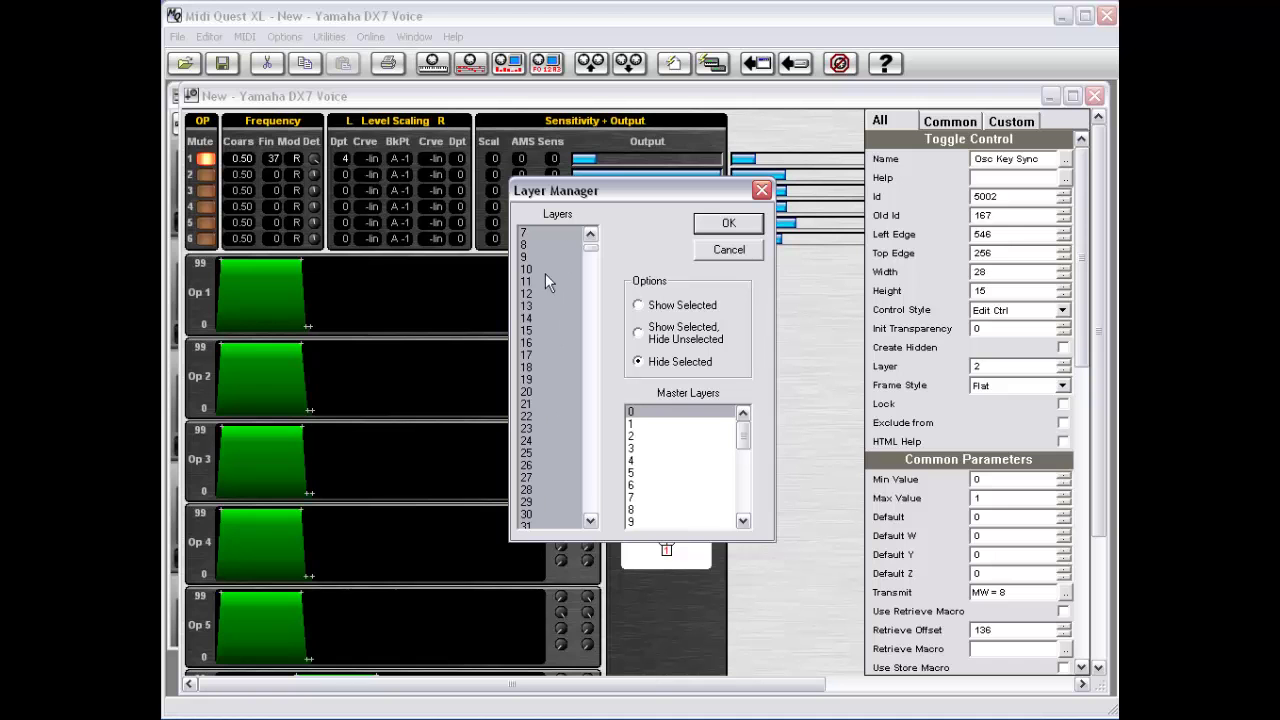
drag(591, 246, 591, 251)
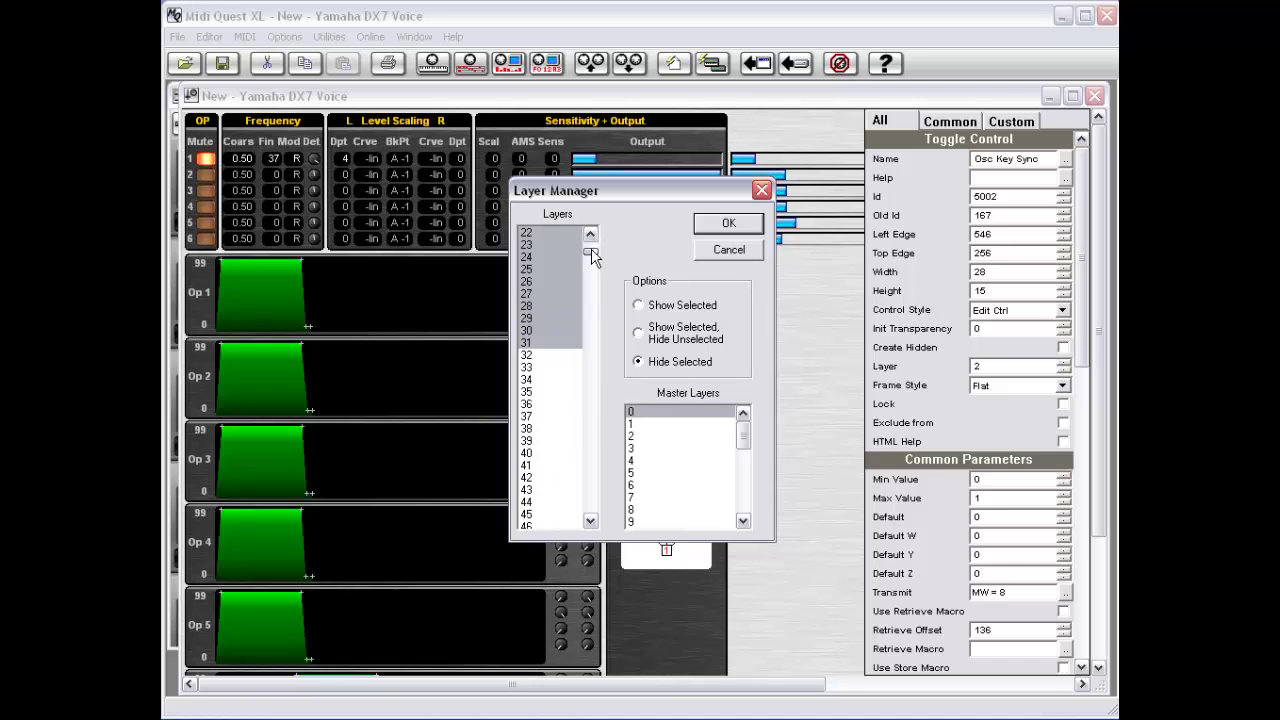
Switch the master layer selection from 0 to 1, and deselect layers 34, 36 and 39 in the layer list.
click(646, 424)
mouse_move(590, 258)
mouse_down()
mouse_move(593, 269)
mouse_move(594, 236)
mouse_up()
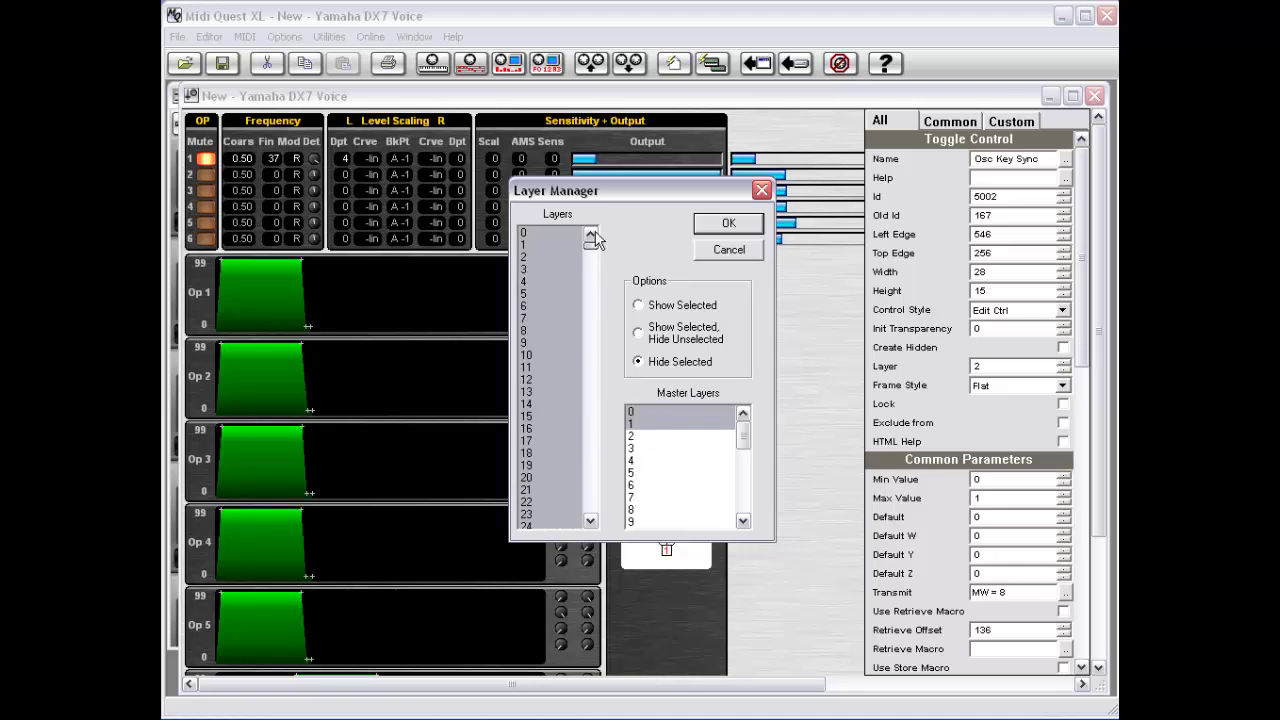
click(646, 422)
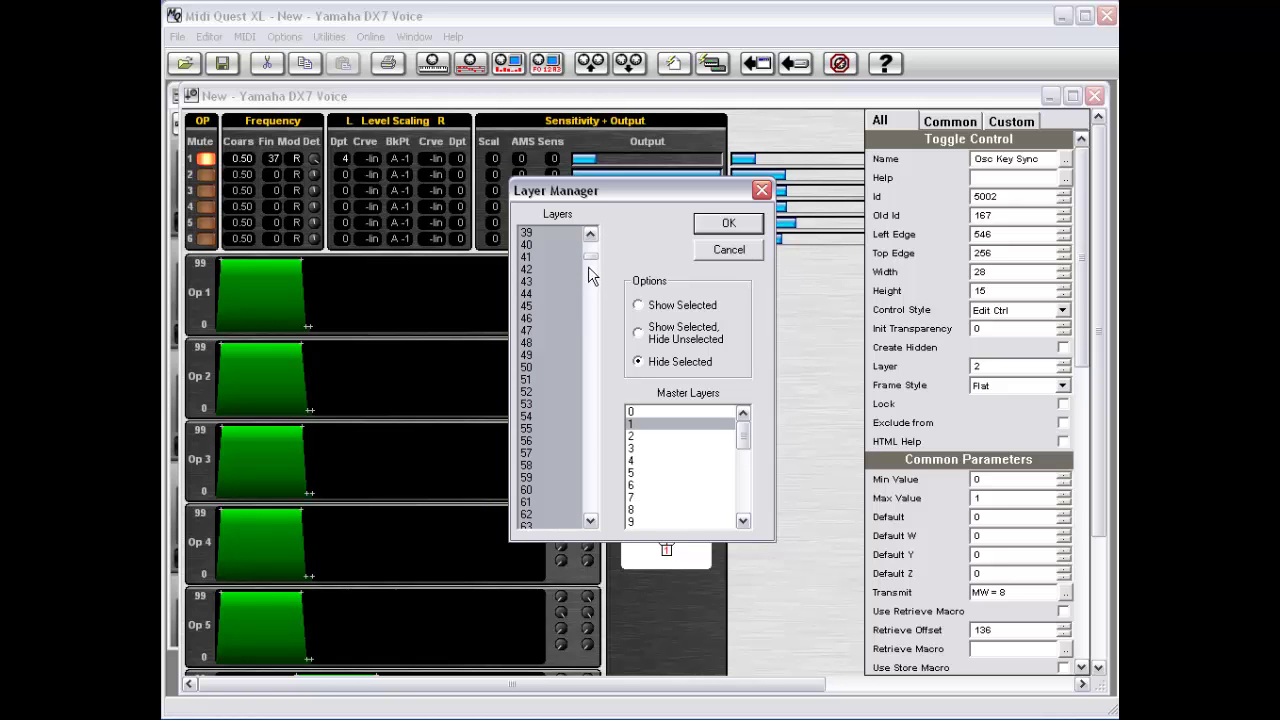
drag(590, 261, 590, 257)
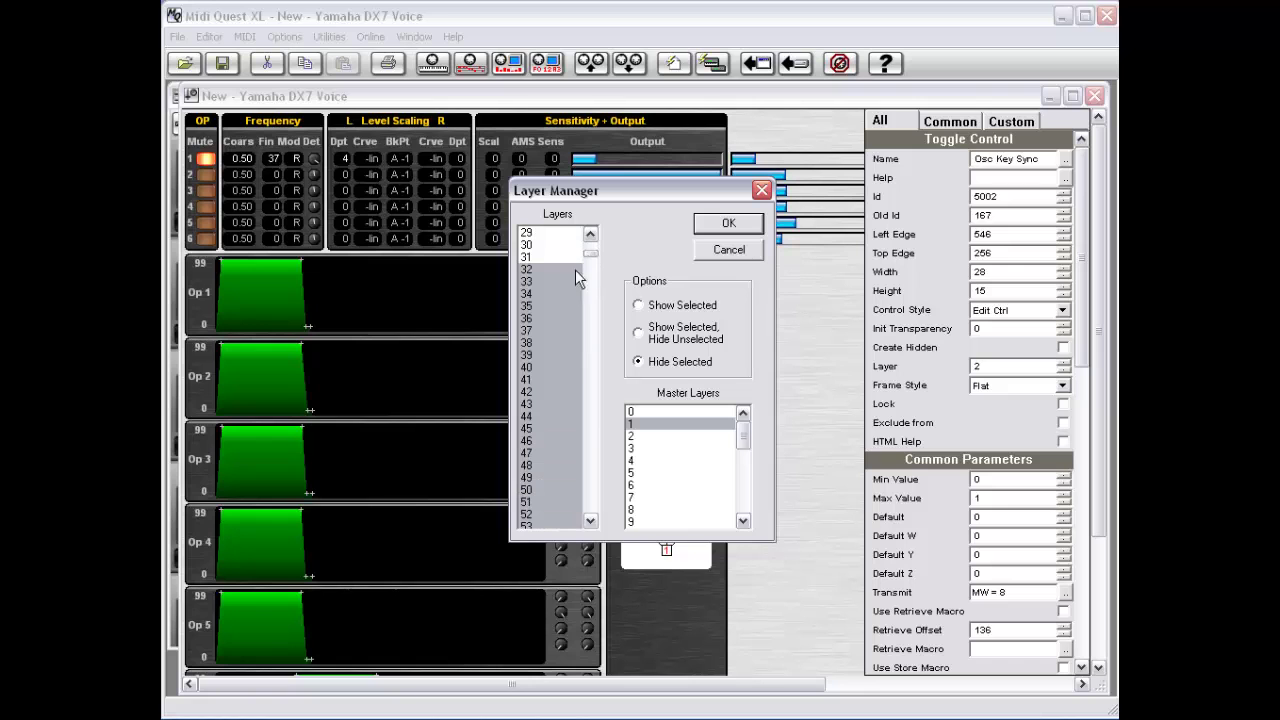
click(540, 293)
click(540, 318)
click(537, 355)
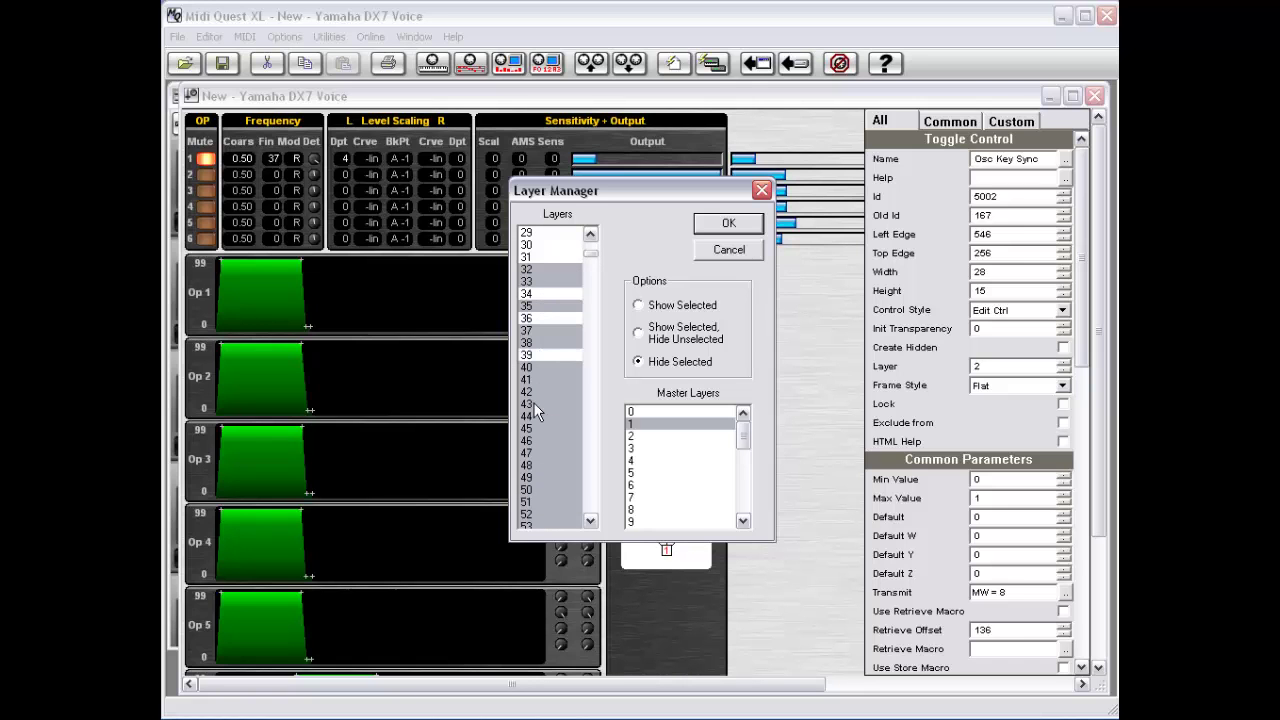
Replace the layer selection with layer 2 alone and apply the Show Selected, Hide Unselected option.
click(538, 404)
click(549, 502)
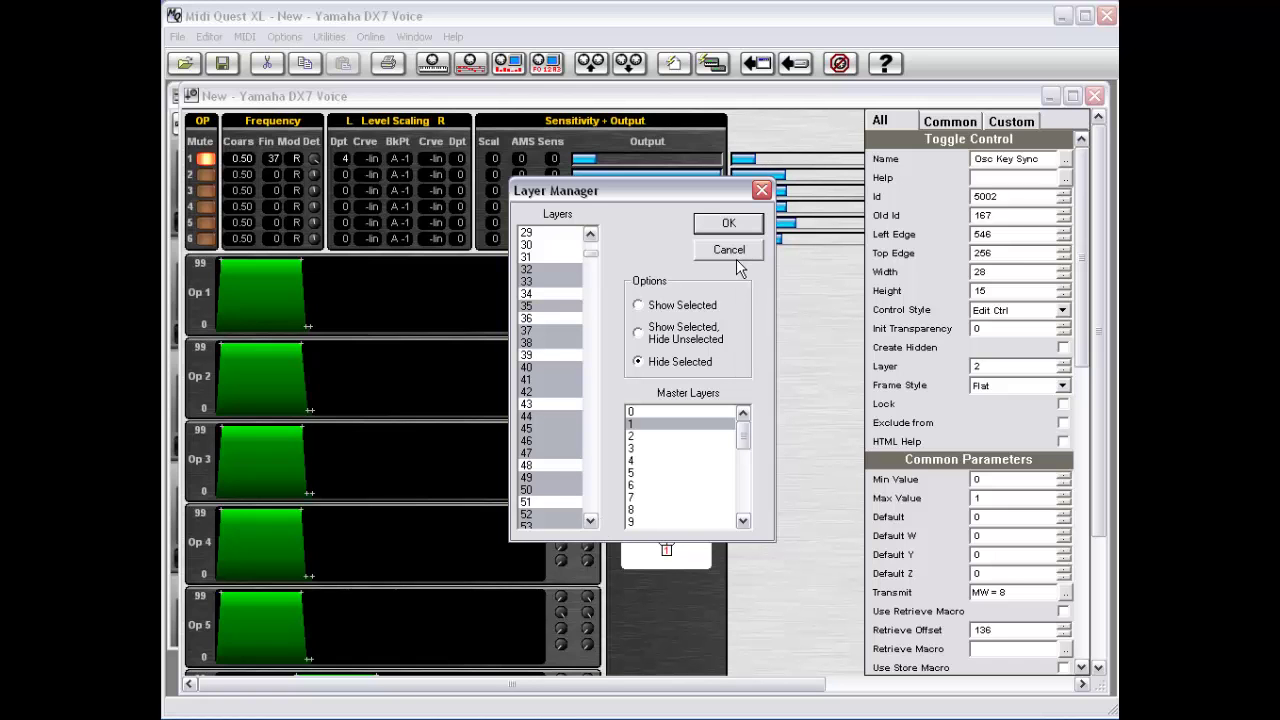
drag(596, 253, 590, 239)
click(530, 257)
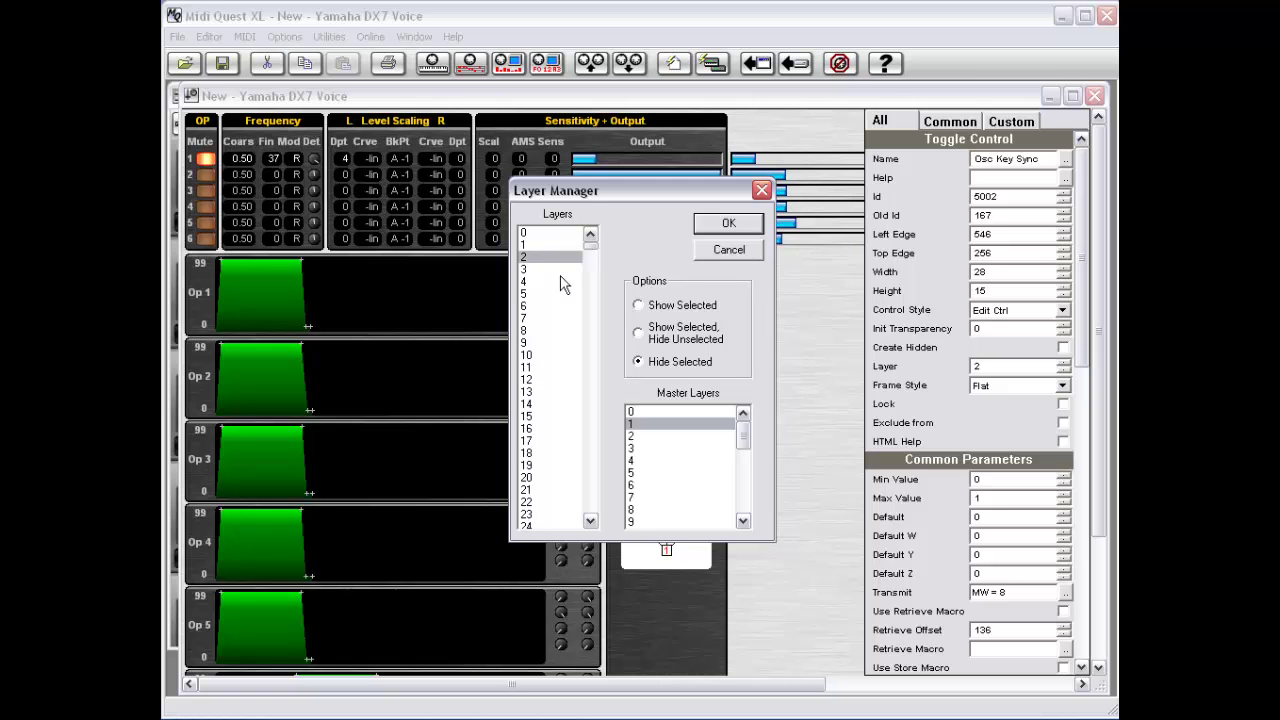
click(662, 332)
click(729, 223)
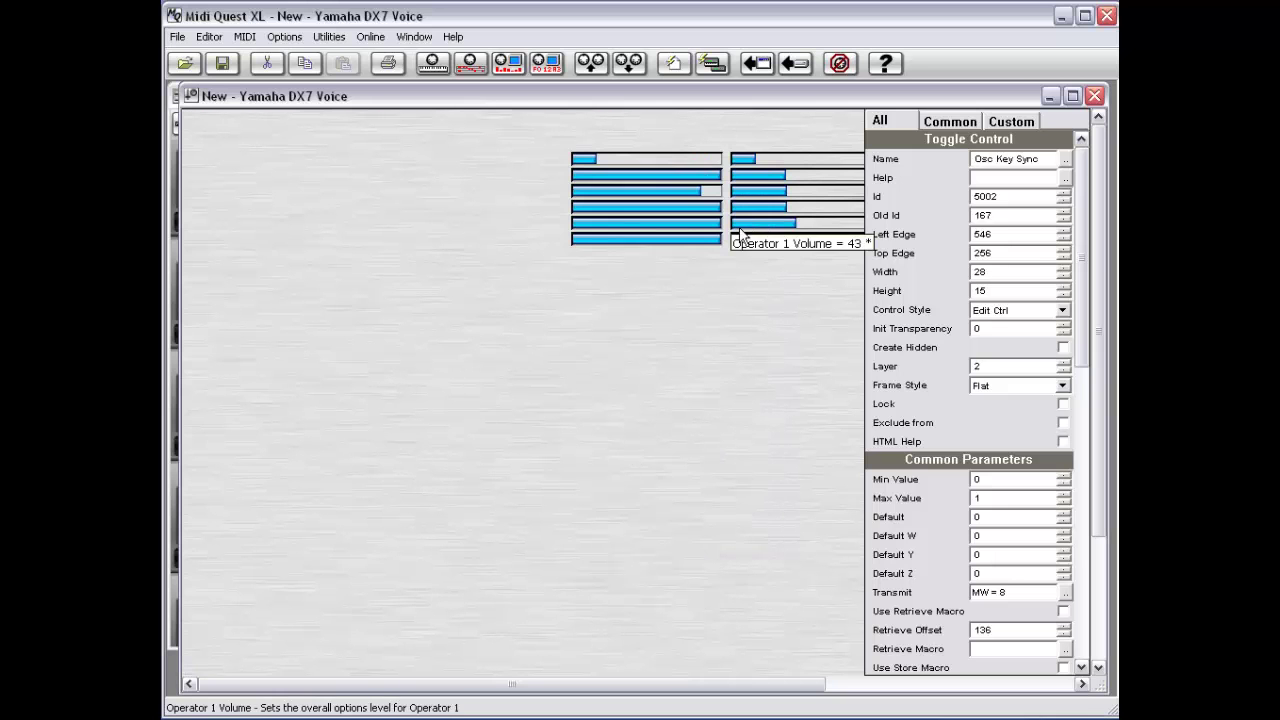
Reopen the Layer Manager, select master layer 0 and apply Show Selected to bring back its layers.
right_click(726, 309)
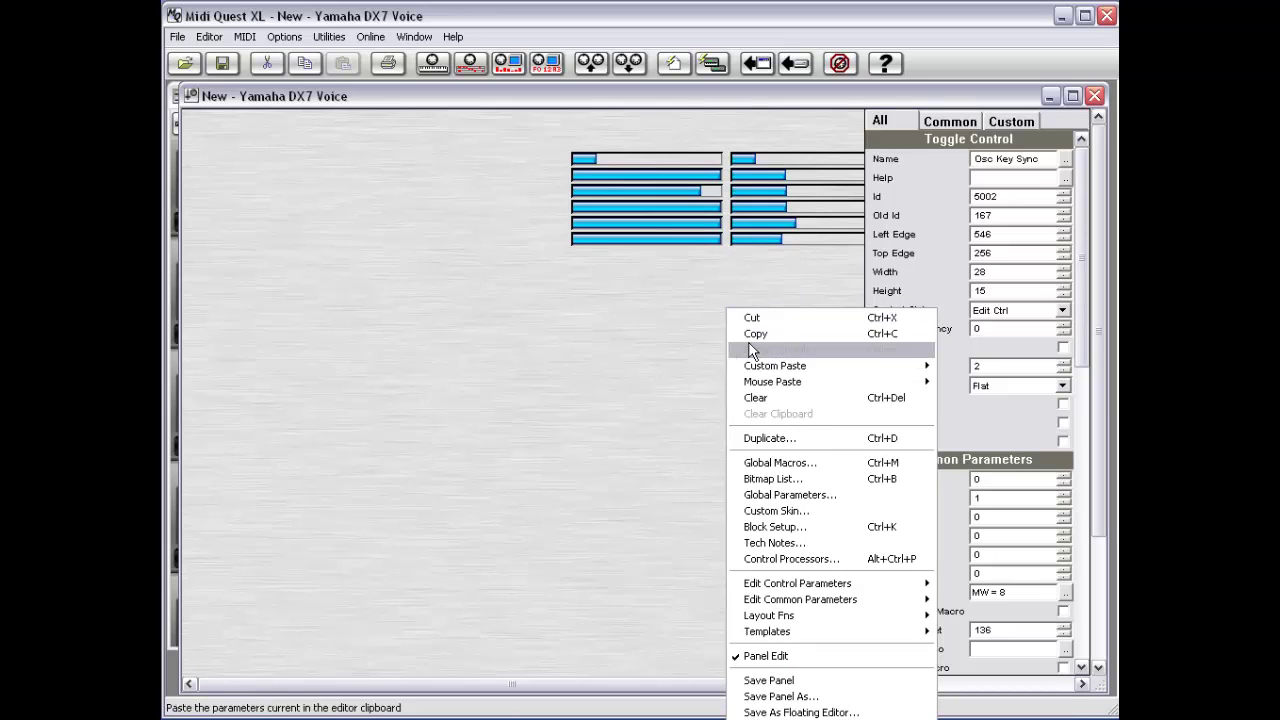
mouse_move(800, 584)
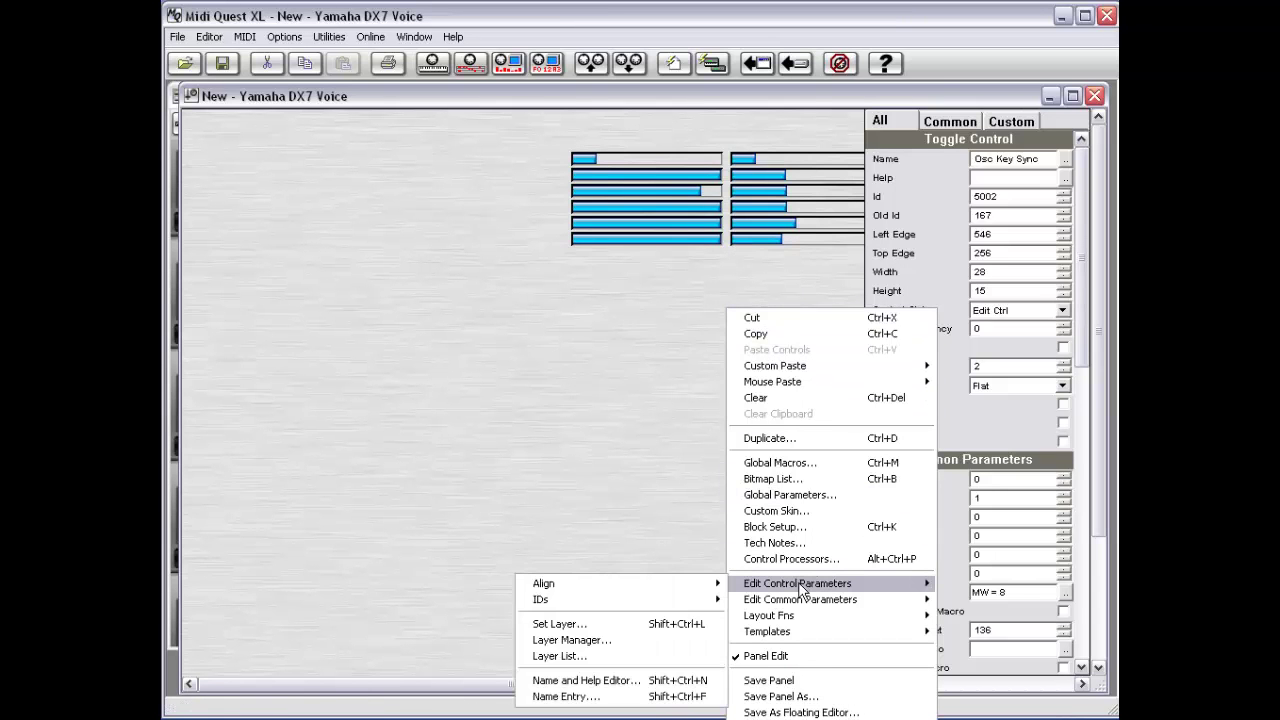
click(657, 640)
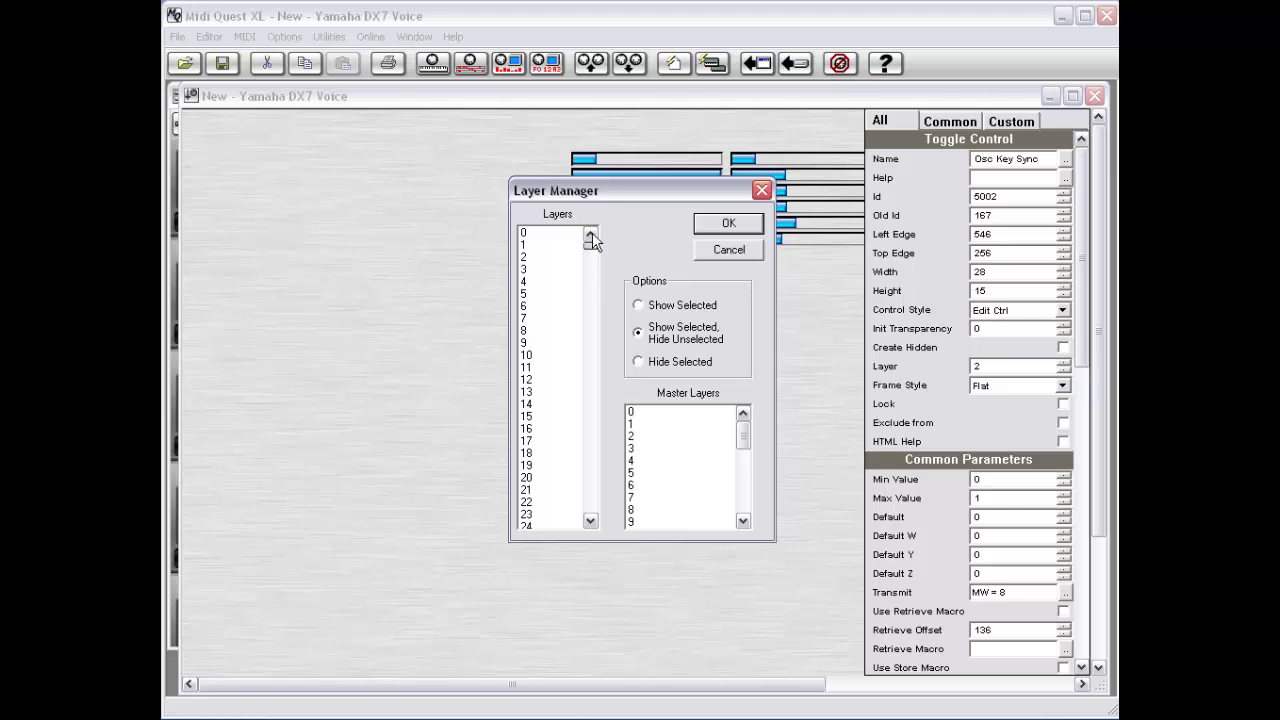
click(555, 235)
click(547, 256)
click(661, 413)
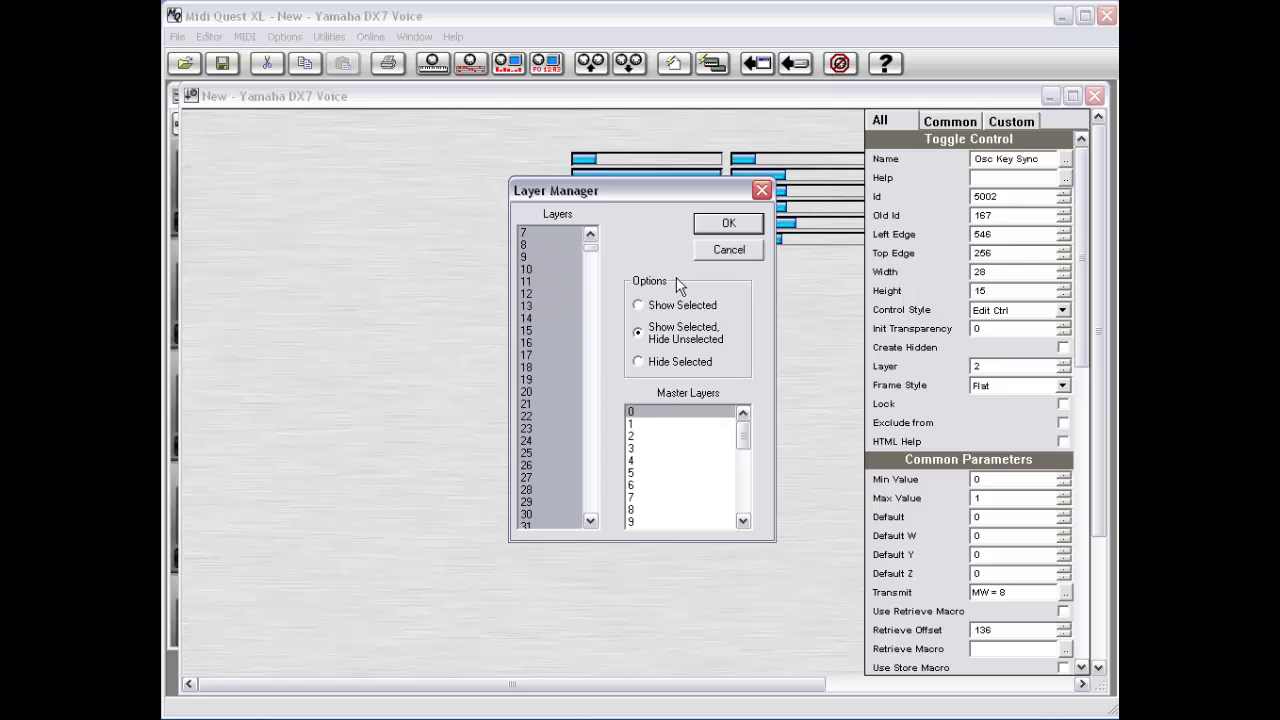
click(662, 305)
click(733, 224)
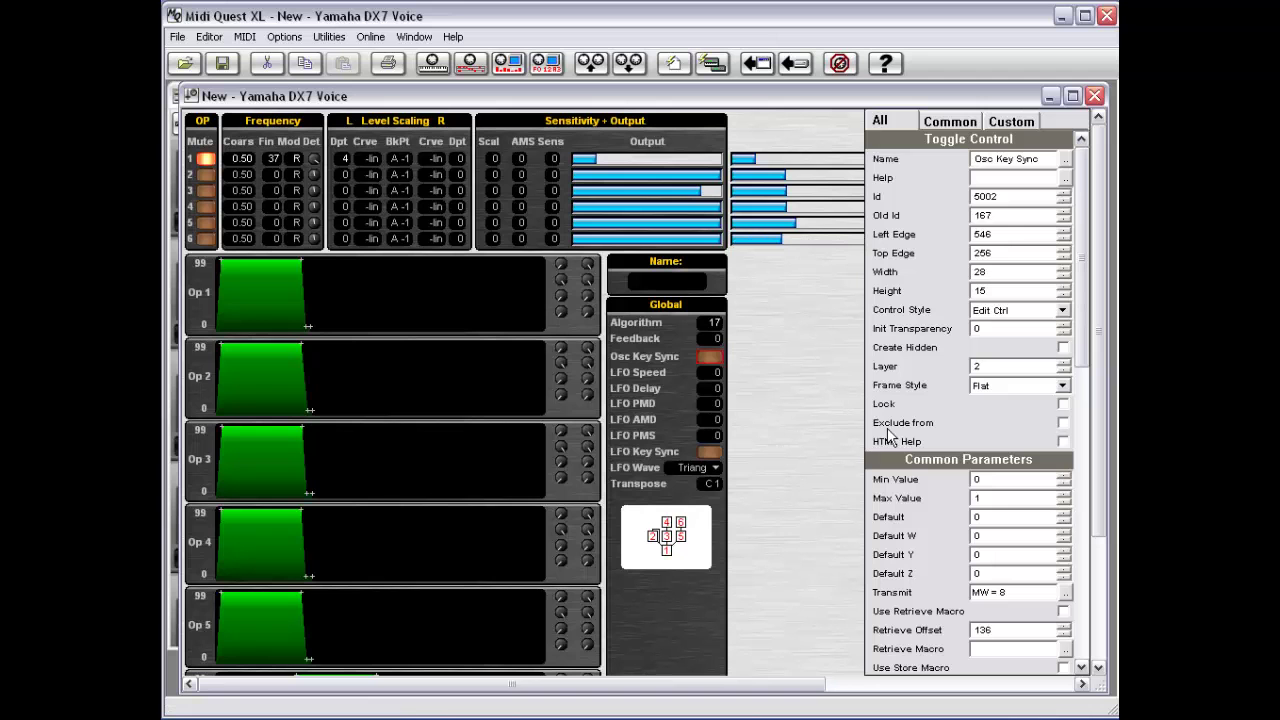
Deselect the Osc Key Sync control and examine the Layer List for the layers in use.
right_click(751, 289)
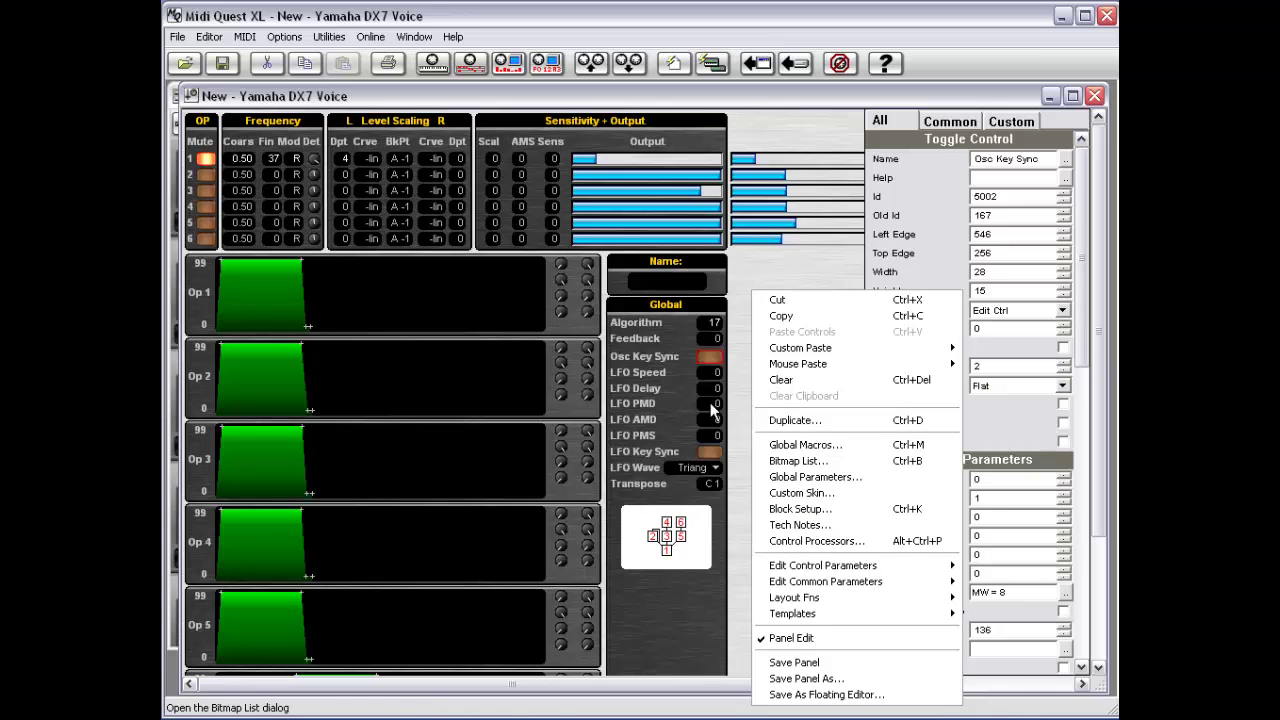
click(754, 272)
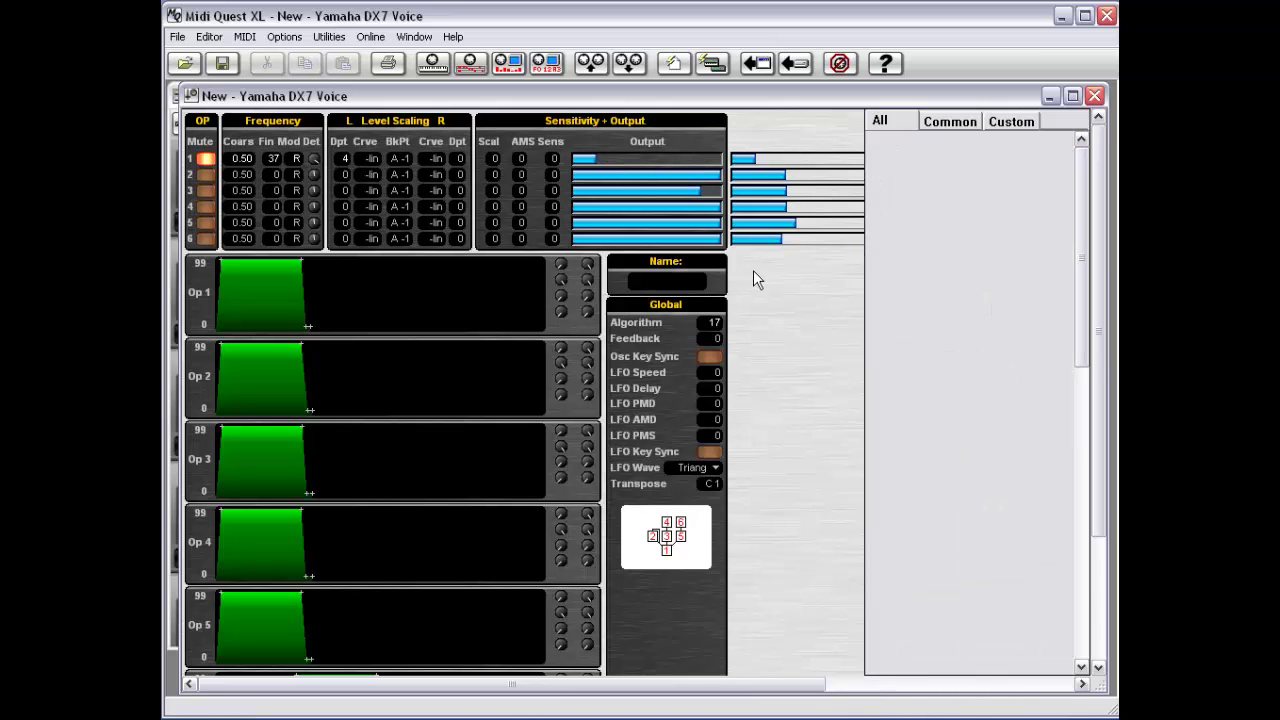
right_click(773, 337)
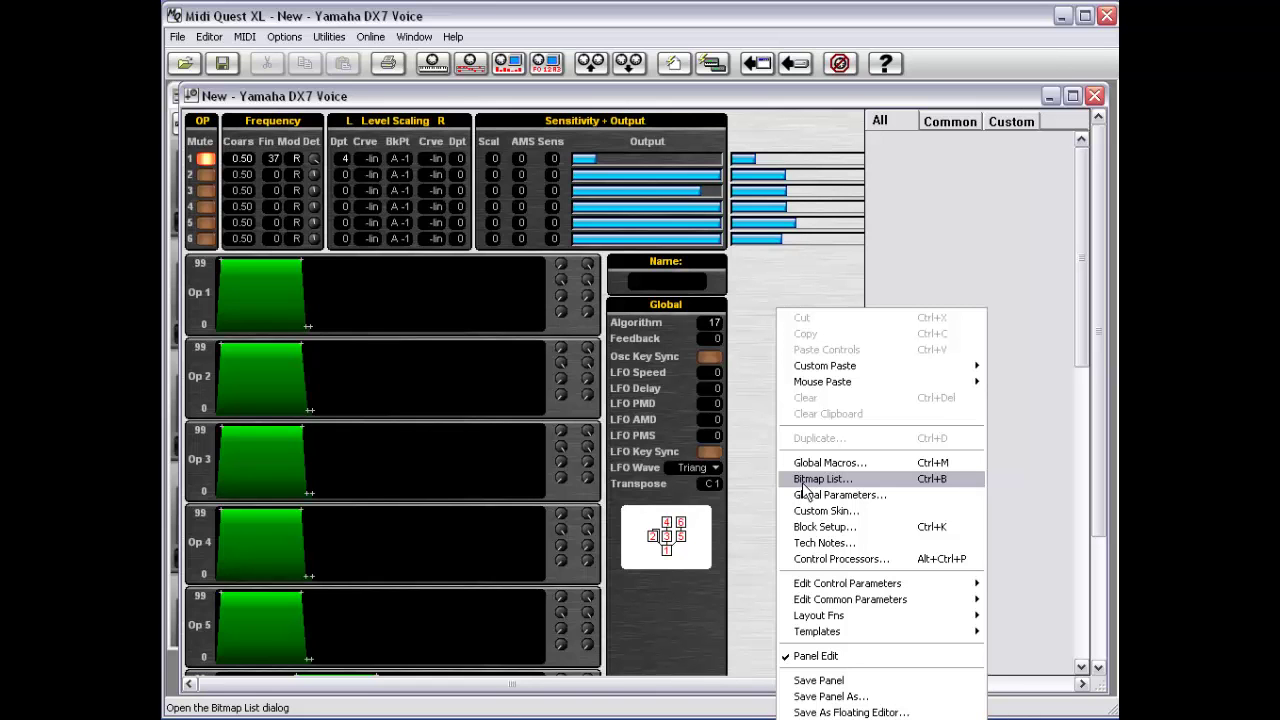
mouse_move(800, 583)
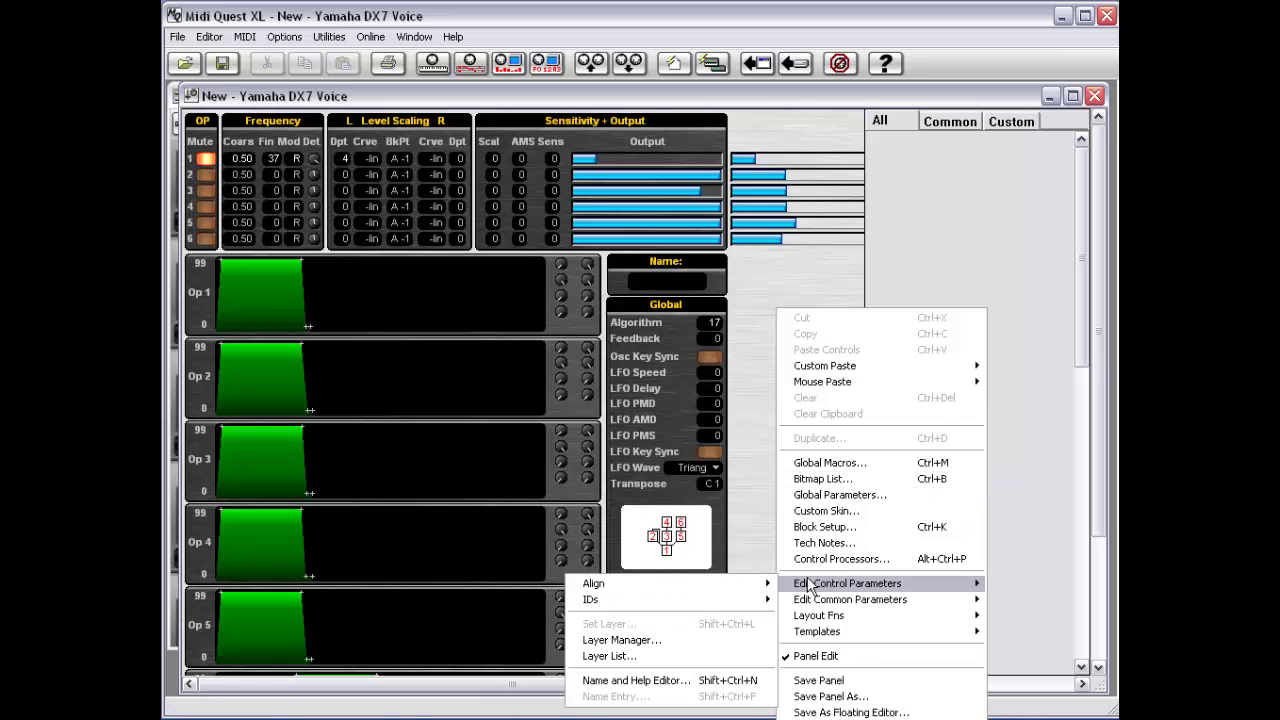
click(714, 658)
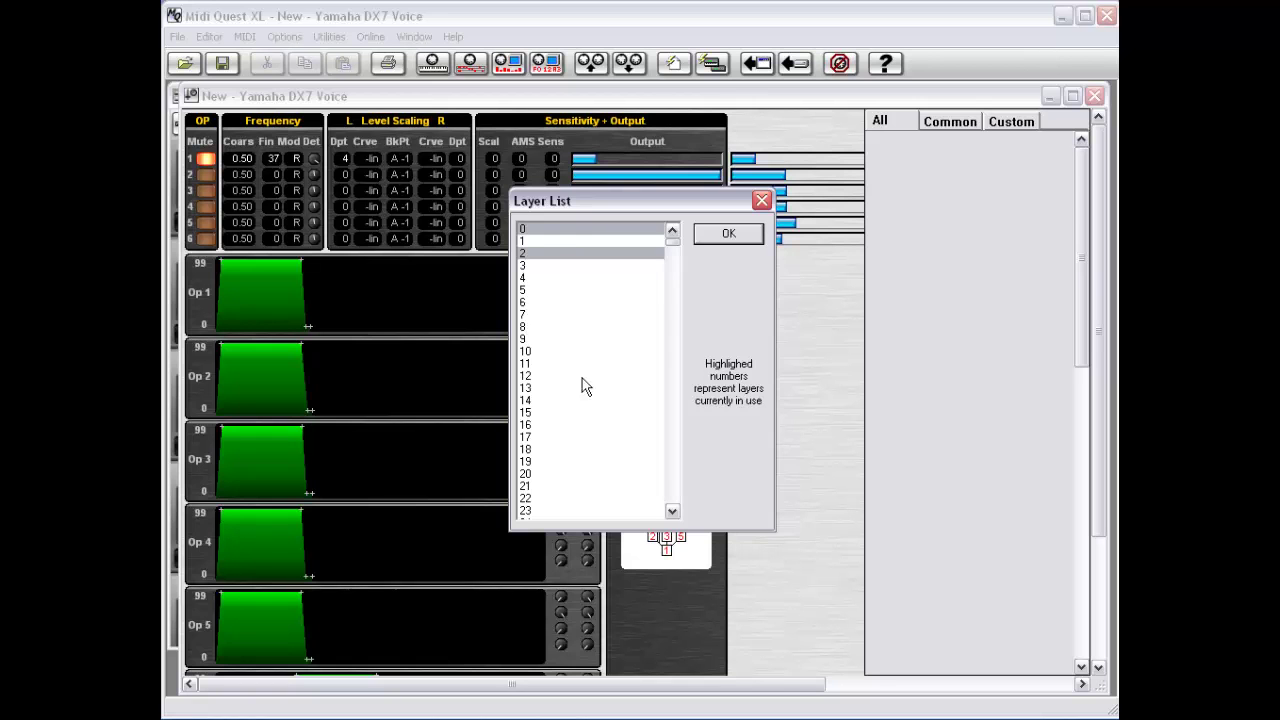
click(754, 234)
Open the Name and Help String Editor and examine the name and help entries of the panel's controls.
right_click(759, 285)
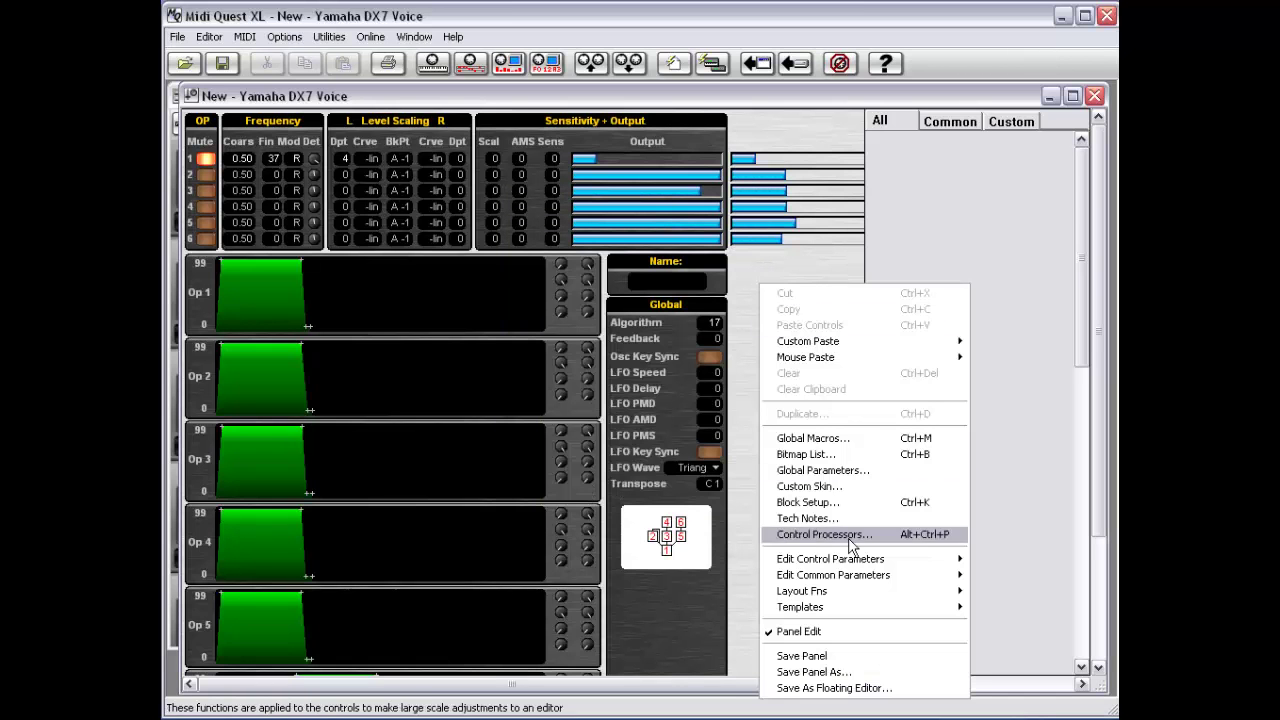
mouse_move(835, 564)
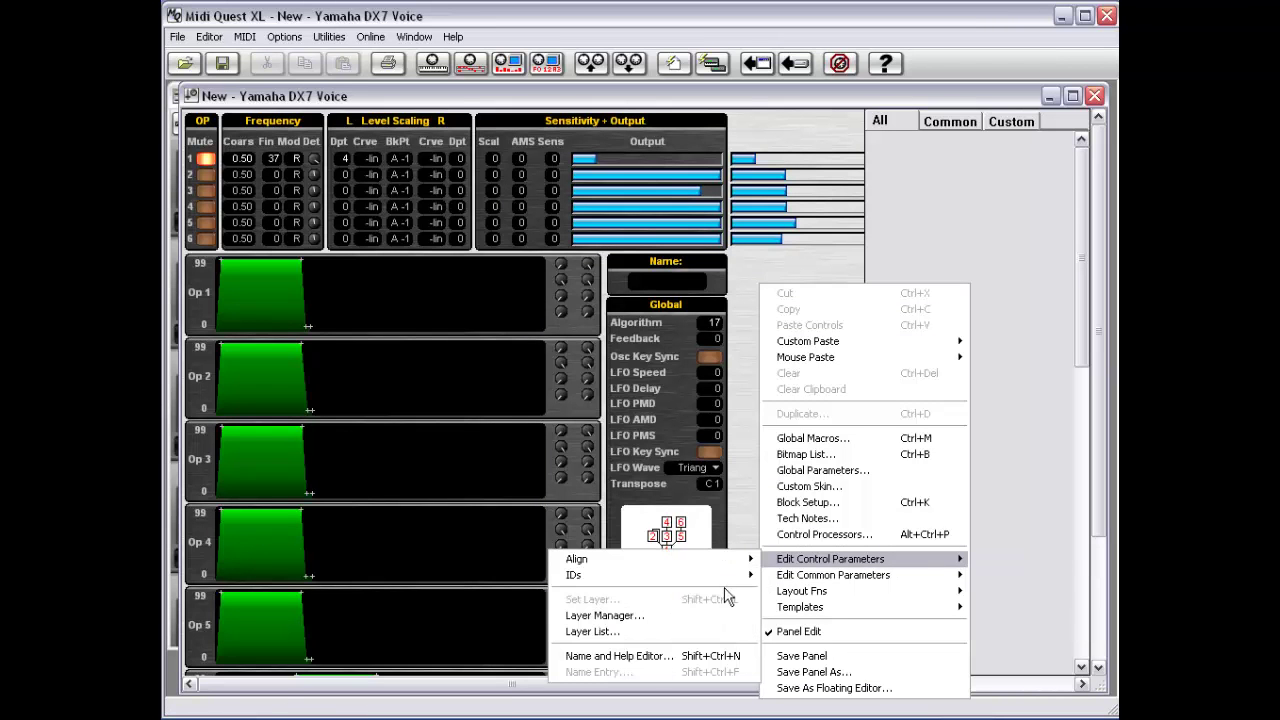
click(703, 660)
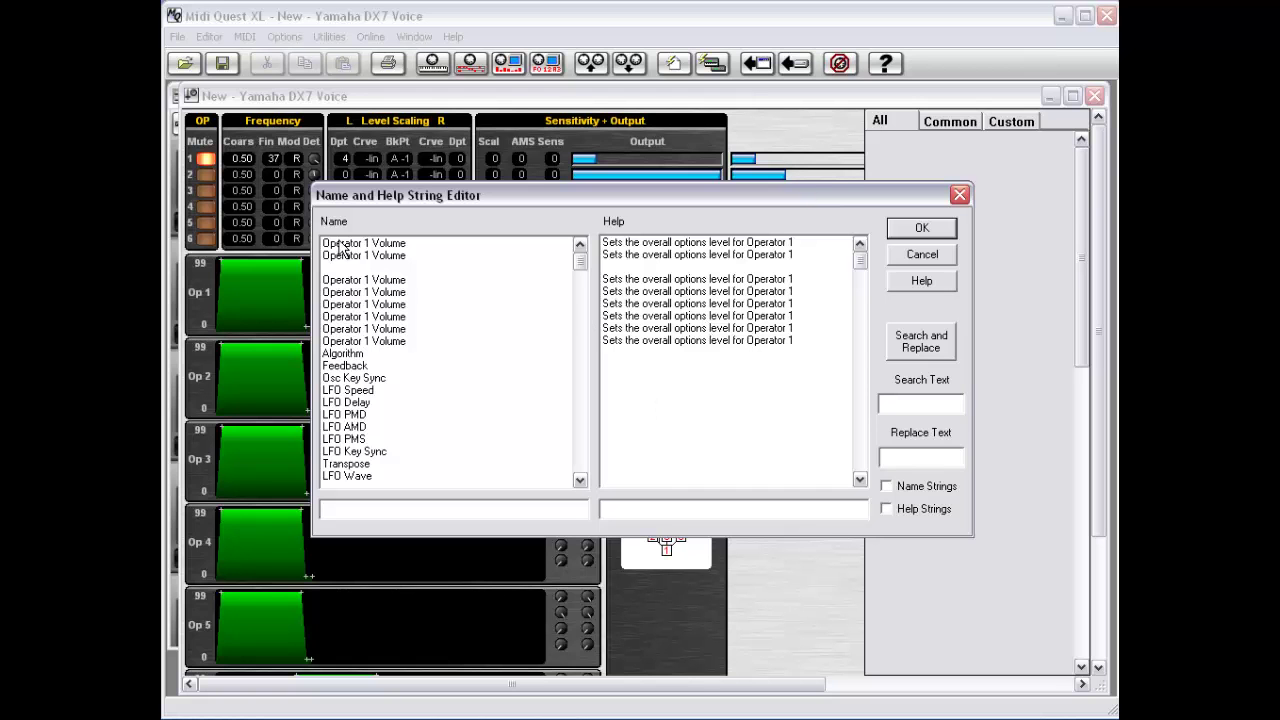
mouse_move(579, 268)
mouse_down()
mouse_move(577, 446)
mouse_move(579, 256)
mouse_up()
drag(583, 272, 471, 306)
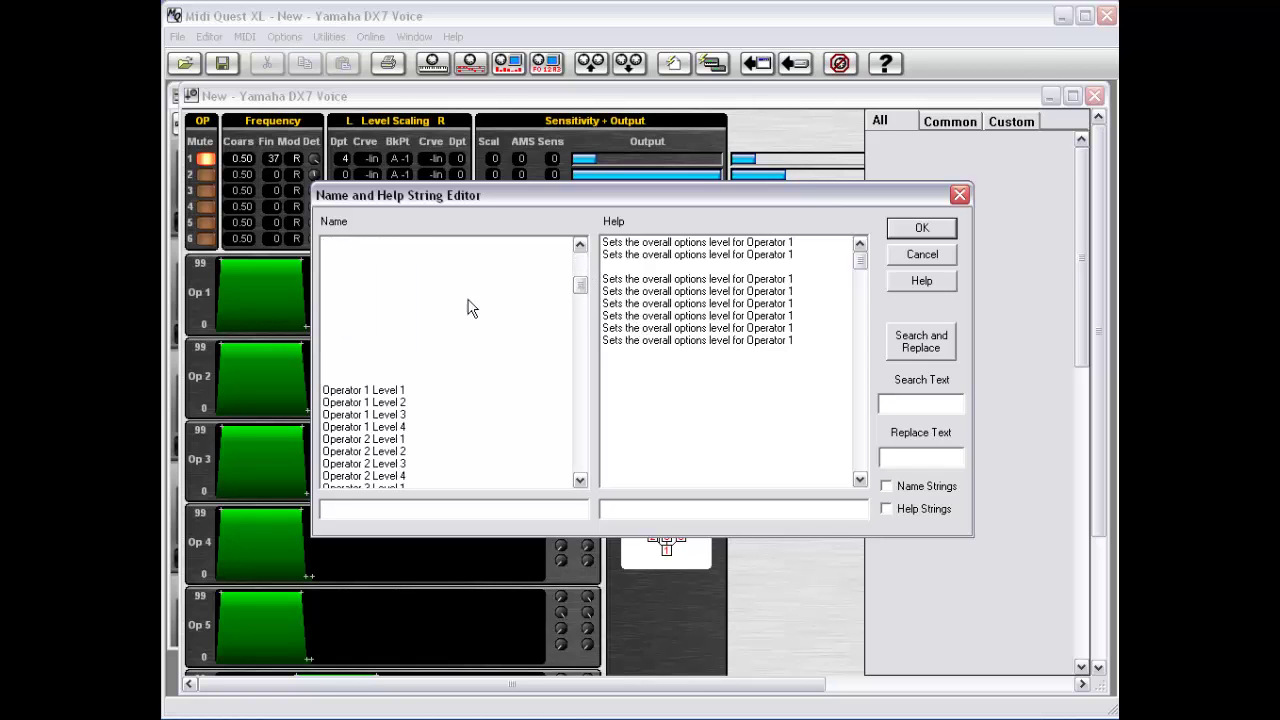
click(371, 281)
click(364, 291)
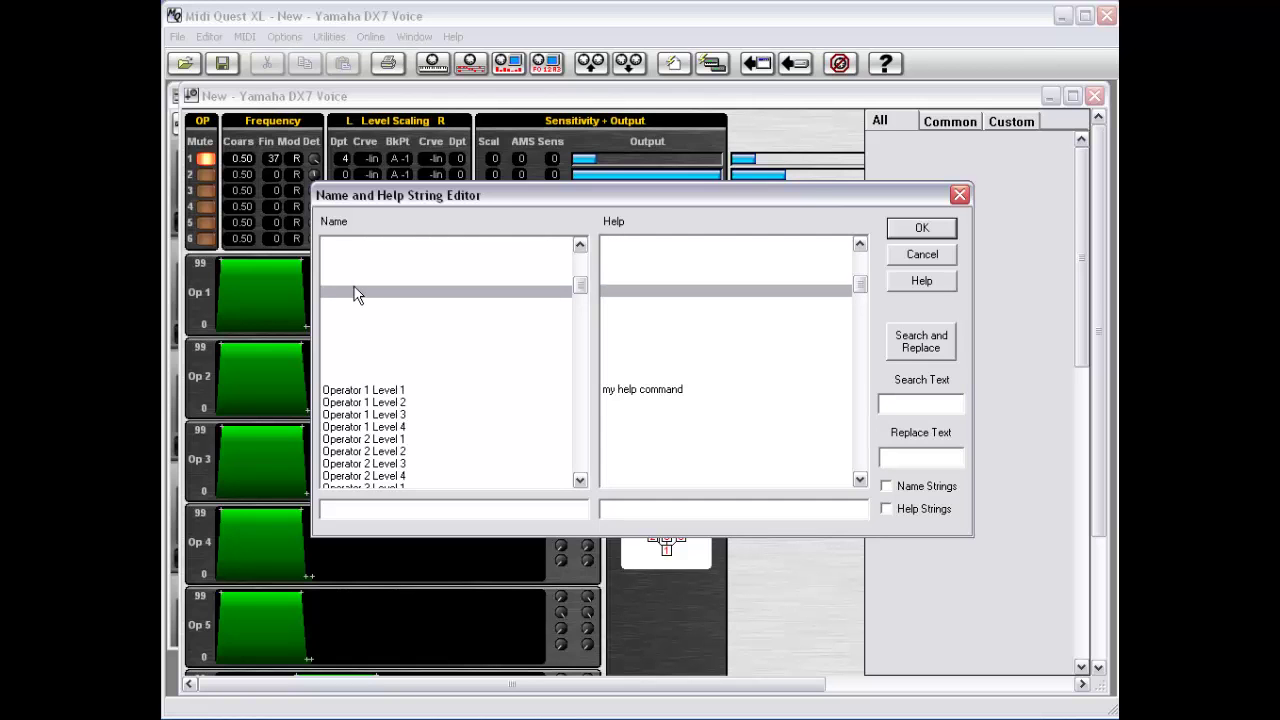
click(355, 280)
click(357, 270)
drag(580, 285, 585, 258)
click(385, 281)
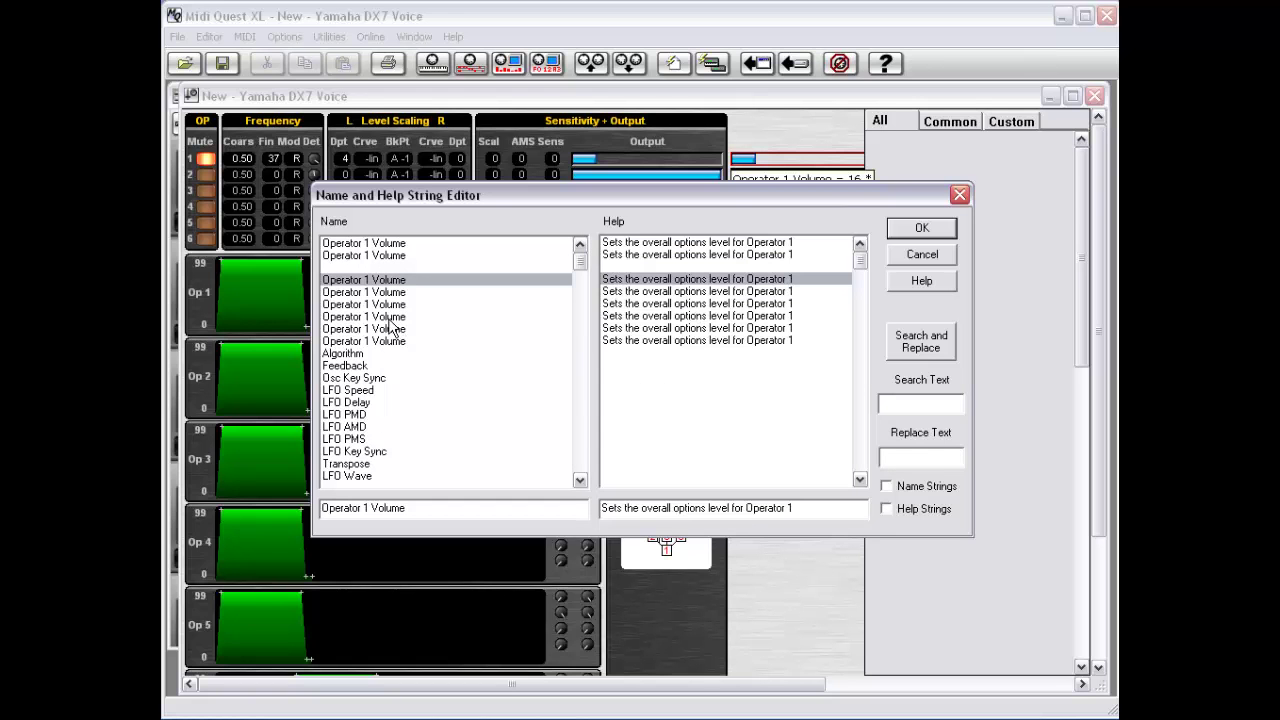
Enter the help string "My commant" for LFO Delay and "help info" for LFO PMD.
click(366, 404)
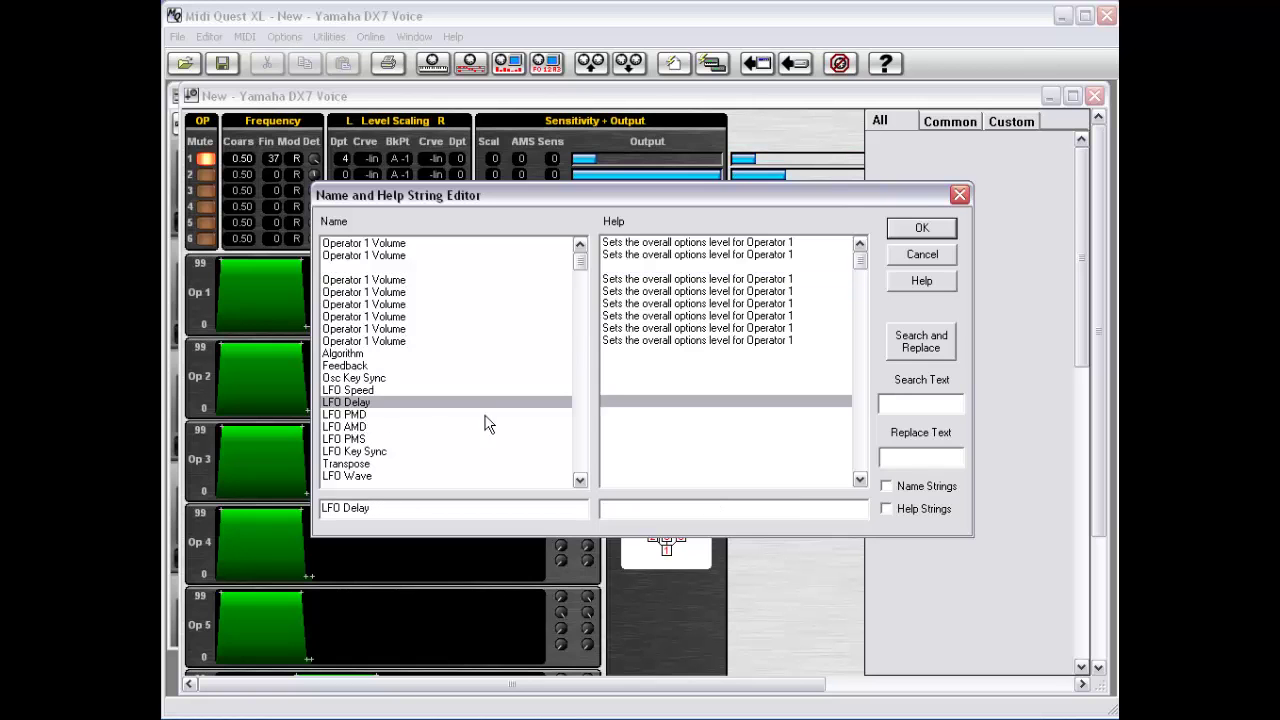
click(650, 506)
text(My commant)
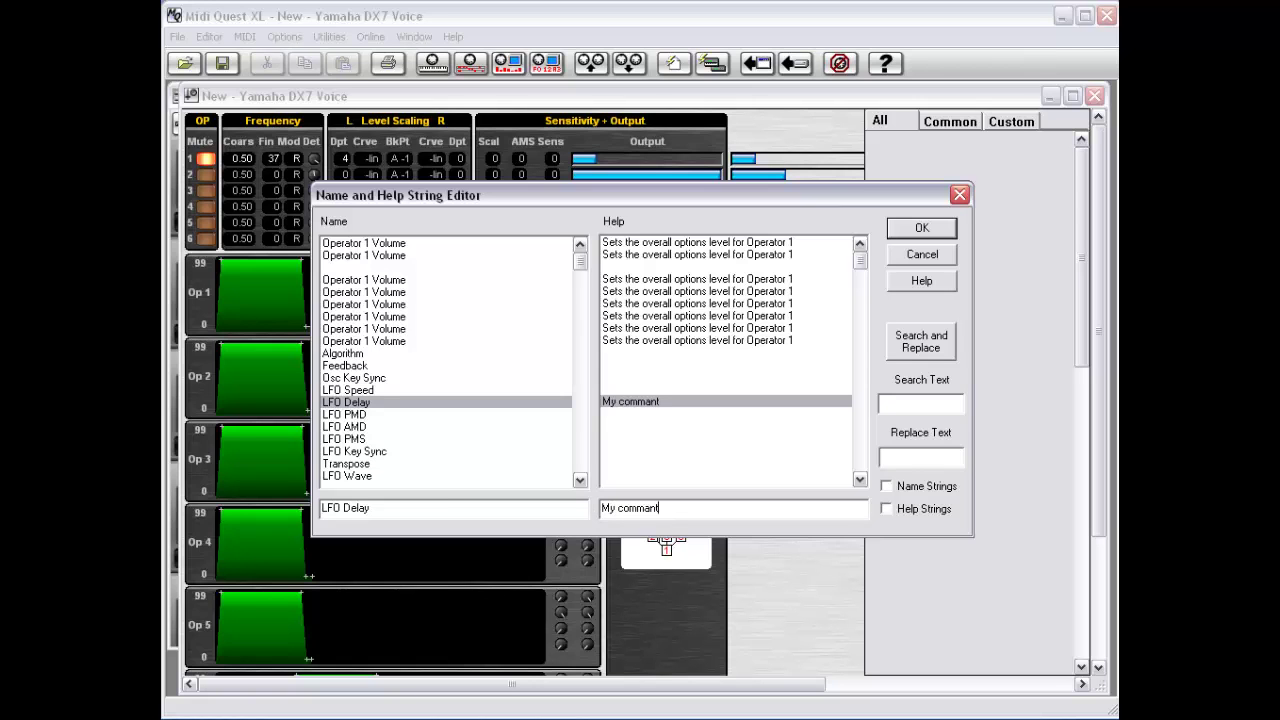
click(358, 416)
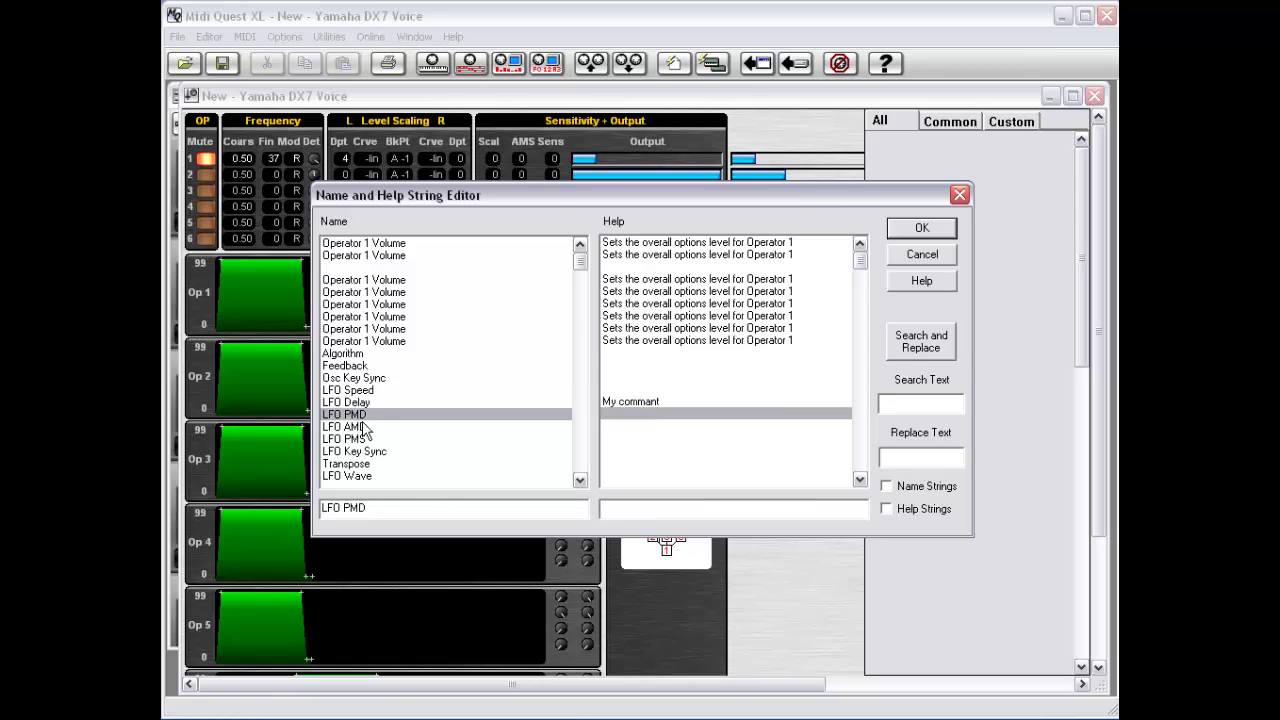
click(648, 507)
text(help info)
click(400, 243)
click(910, 404)
text(Leve)
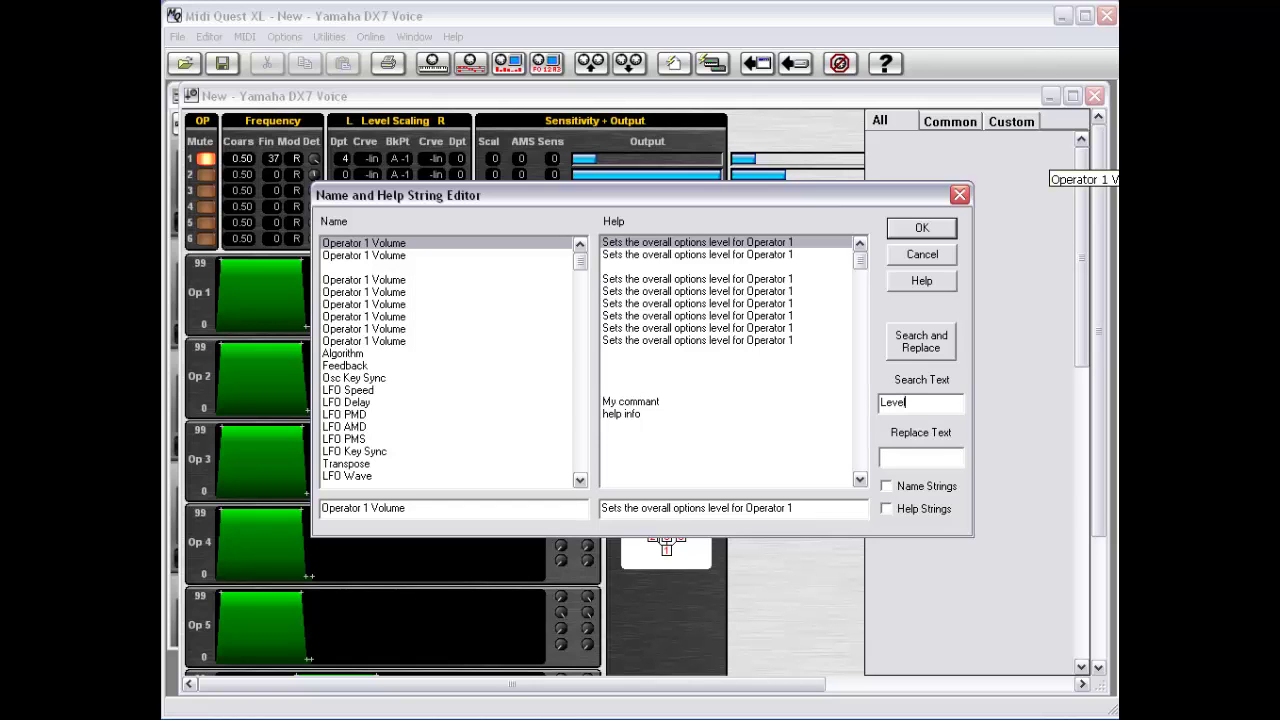
text(l)
click(909, 455)
Replace "Volume" with "Level" in all name strings and accept the changes in the string editor.
drag(935, 403, 852, 403)
text(Volume)
key(Tab)
text(Level)
click(888, 486)
click(924, 342)
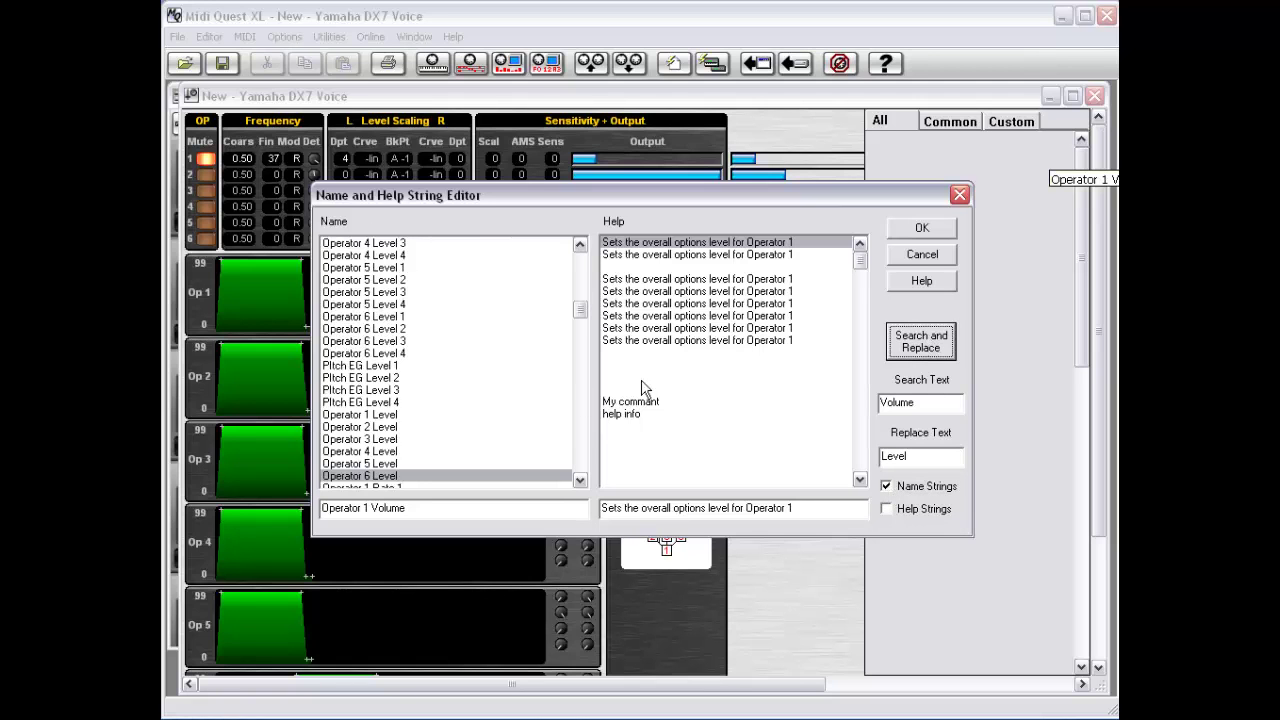
drag(580, 311, 579, 260)
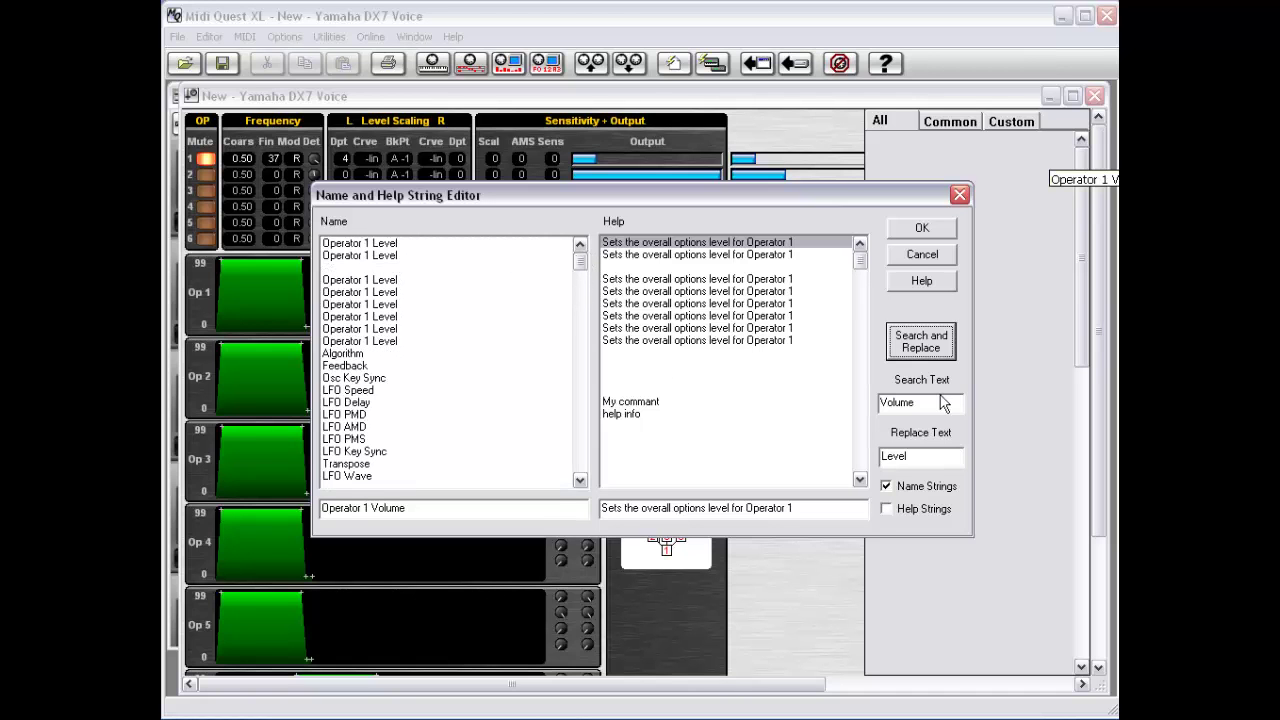
click(922, 230)
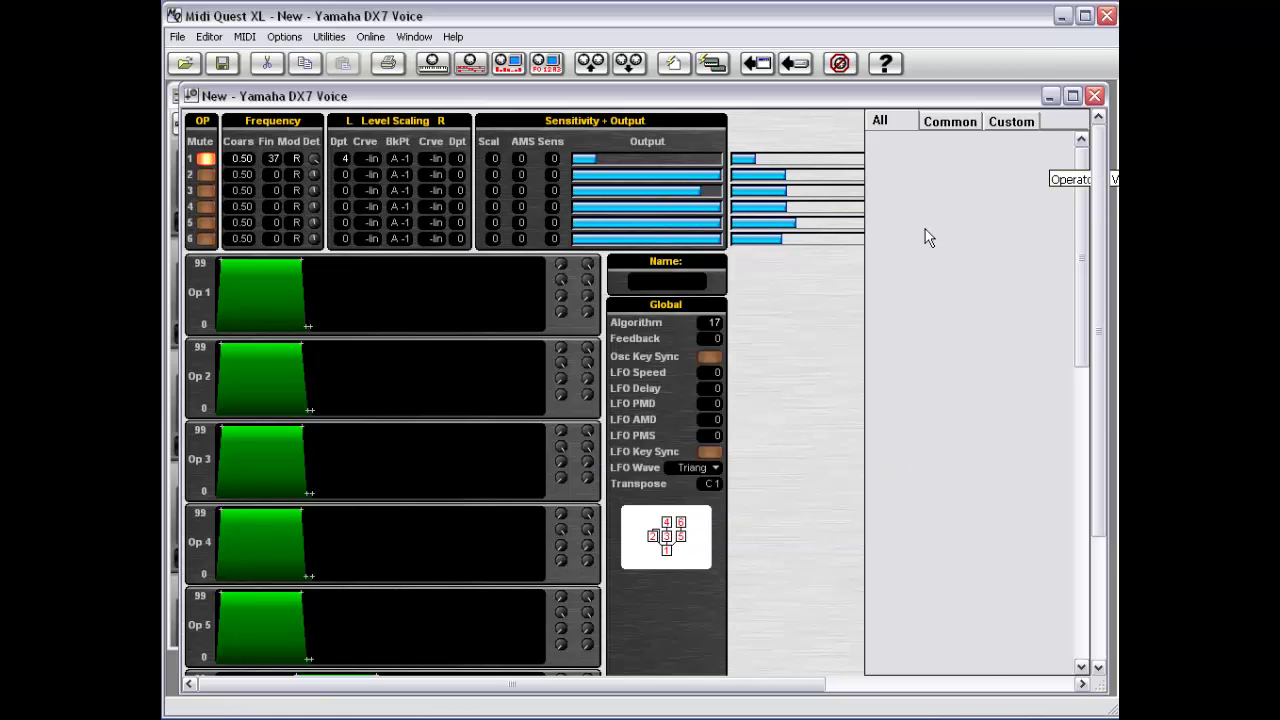
Open the Name Entry dialog to examine its Replace, Prepend and Append modes, and cancel it.
right_click(781, 336)
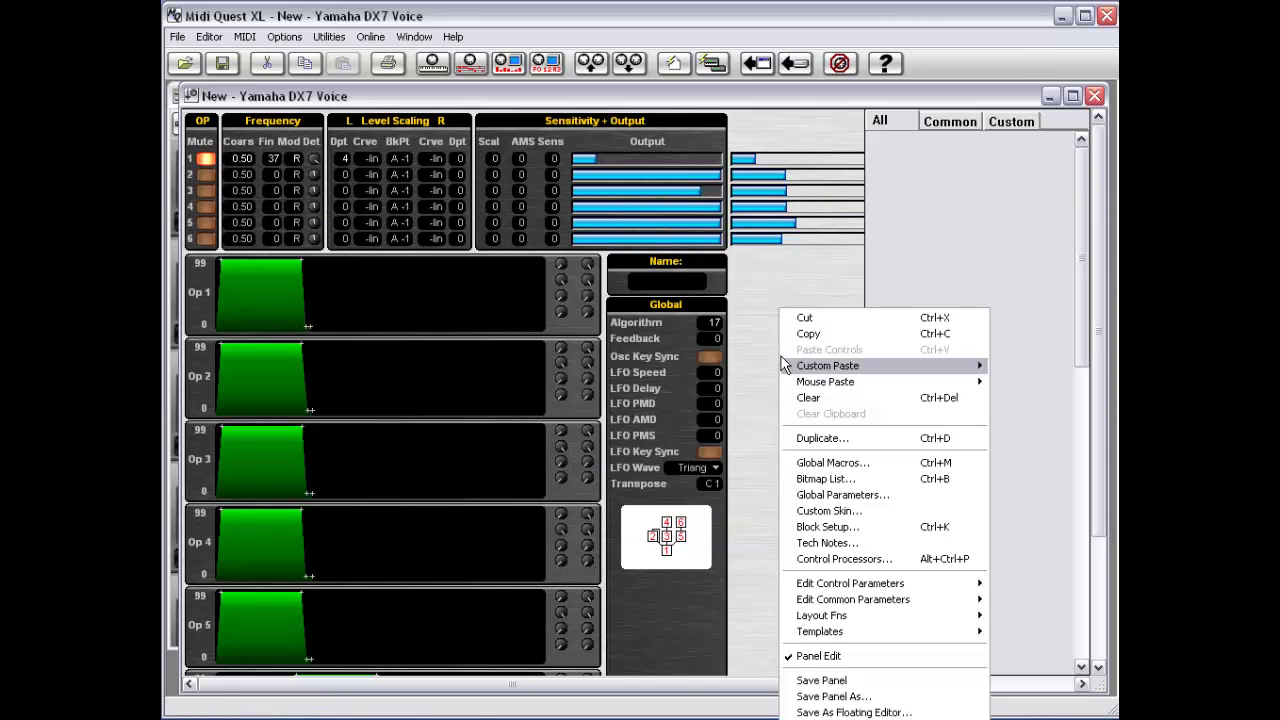
mouse_move(861, 591)
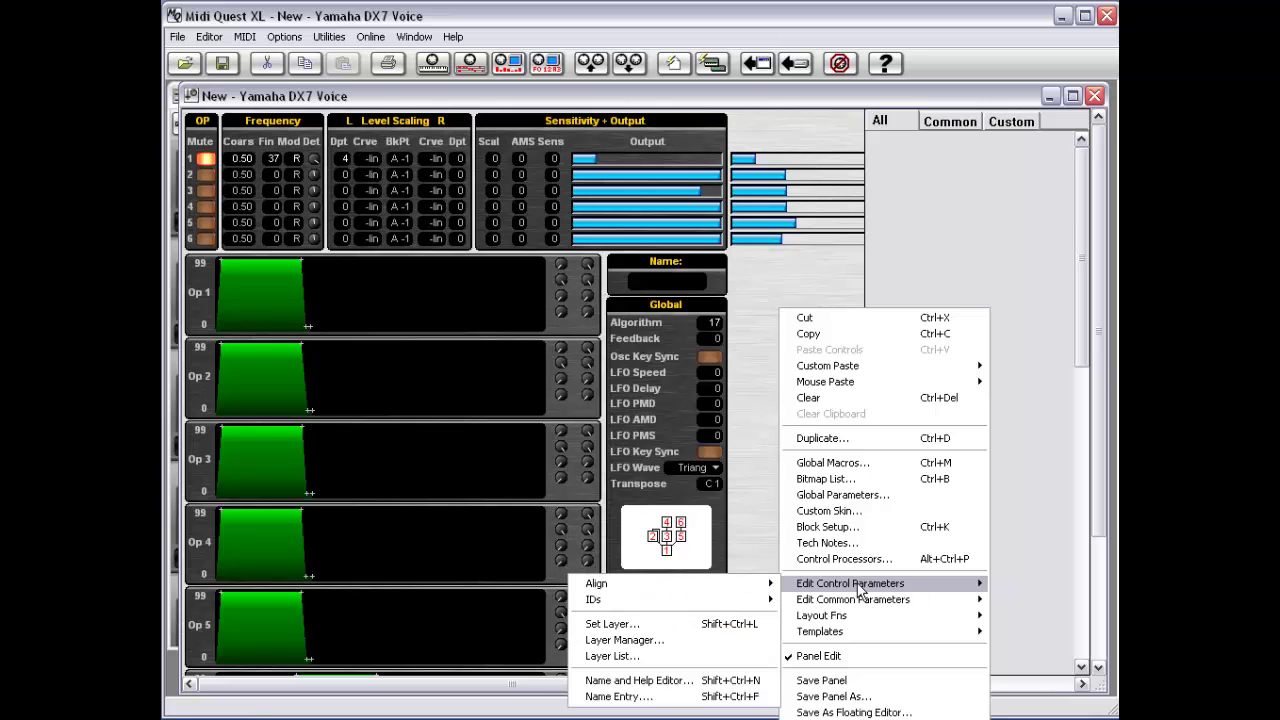
click(669, 705)
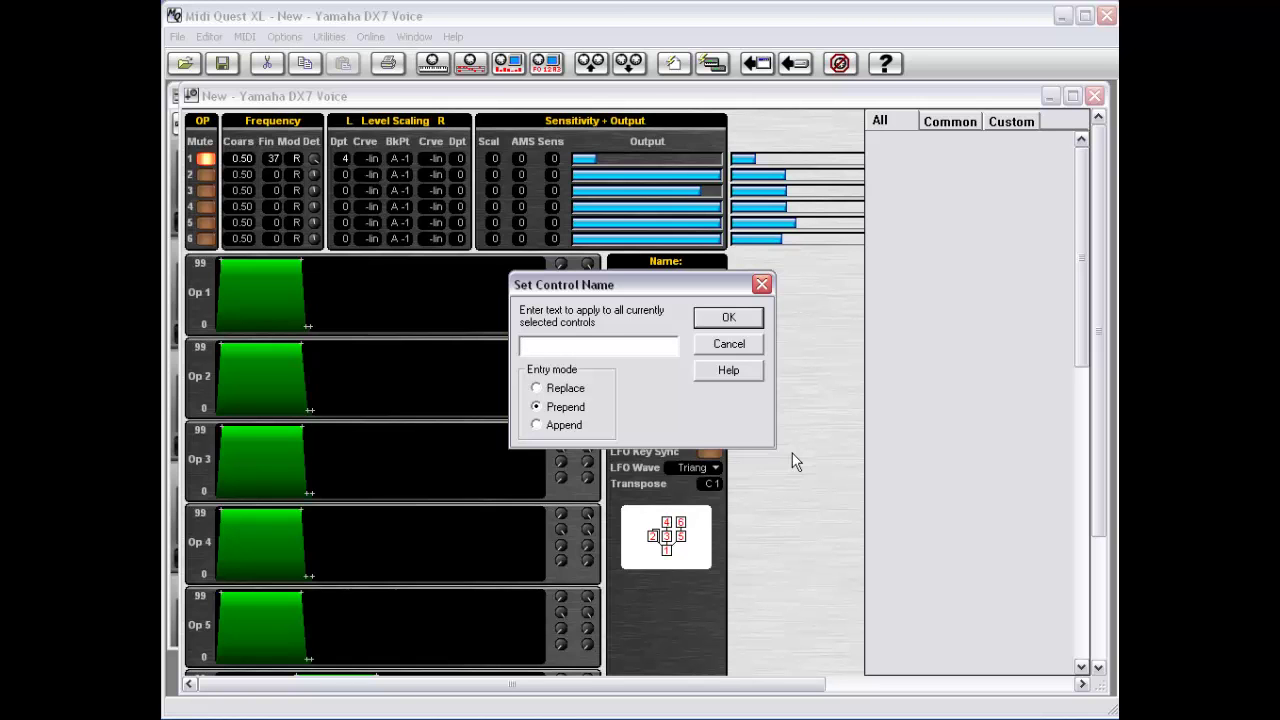
click(729, 344)
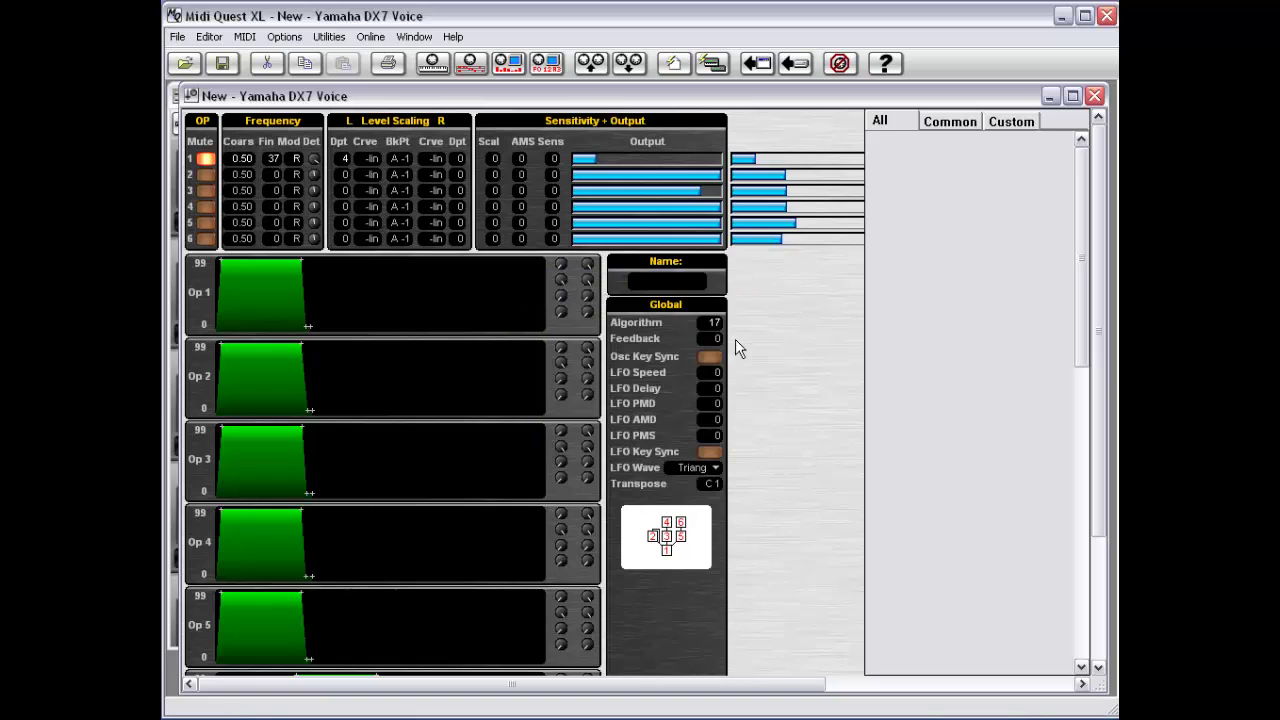
Minimize the DX7 Voice editor and create a new Korg M1 Combination from the studio window.
click(1049, 95)
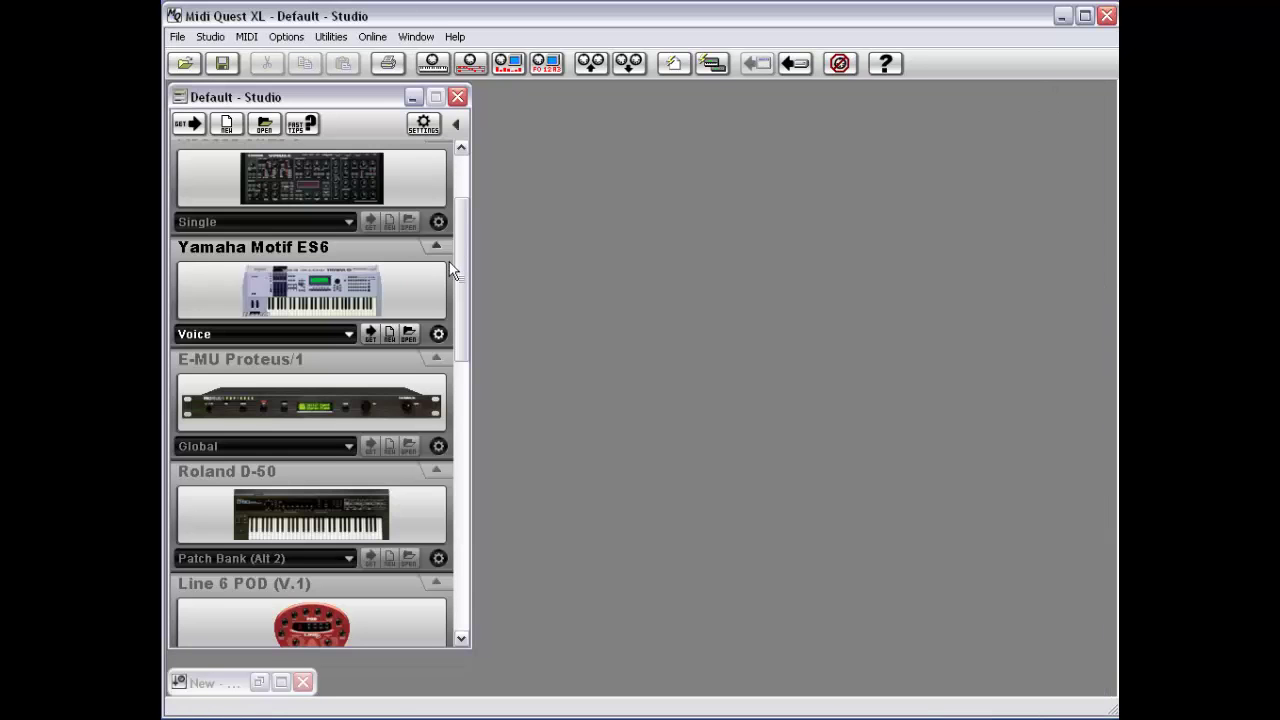
drag(460, 261, 468, 420)
click(389, 333)
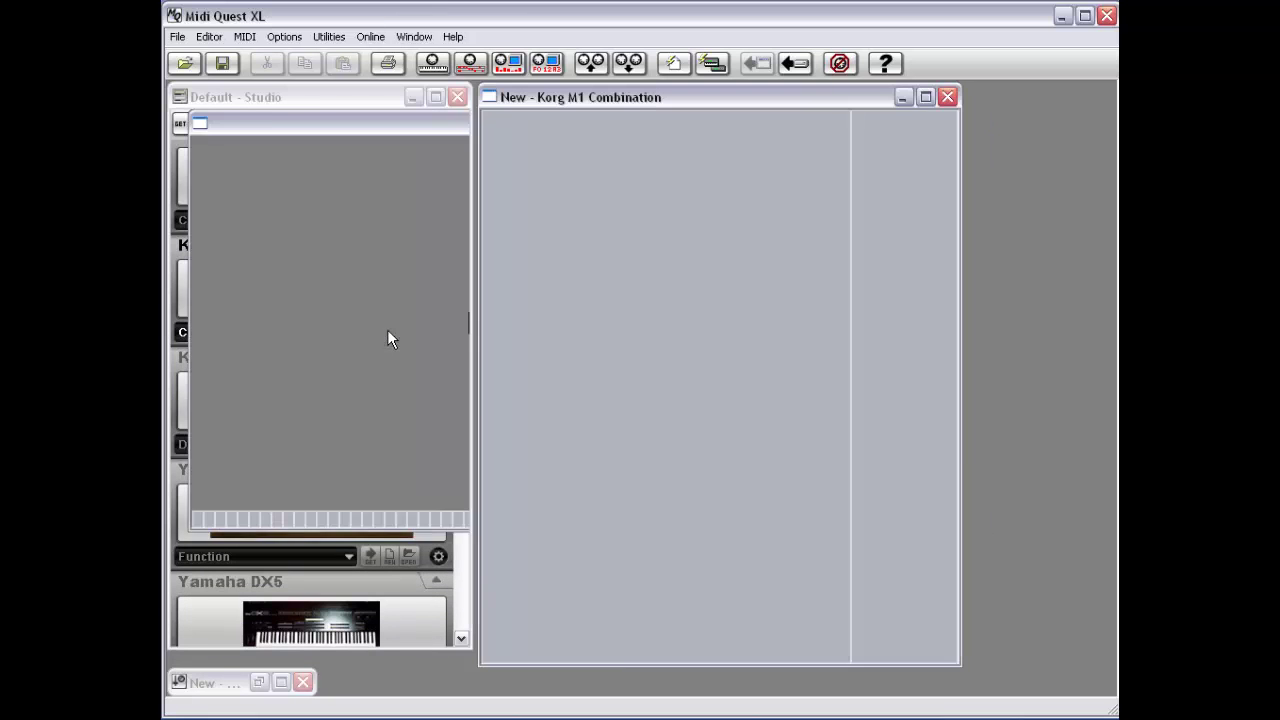
Turn on Panel Edit for the Korg M1 Combination, reposition its window and select the background behind the parameter labels.
right_click(937, 432)
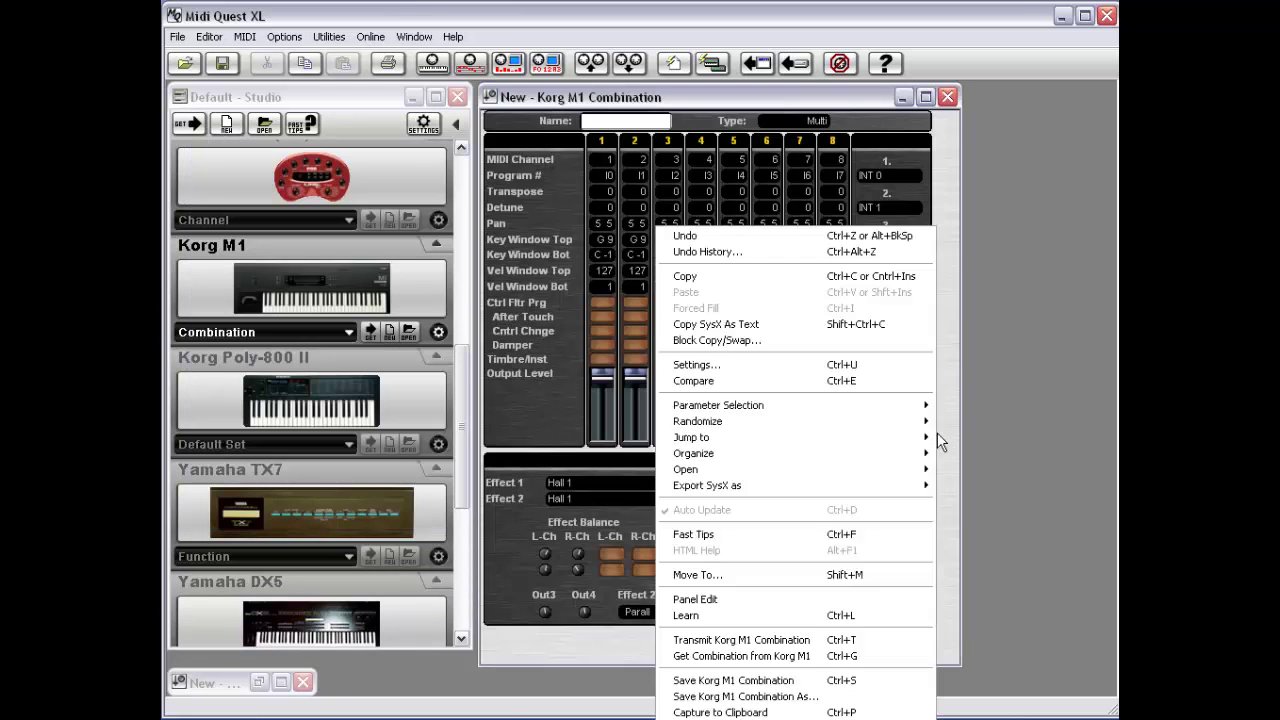
click(847, 599)
drag(869, 104, 783, 114)
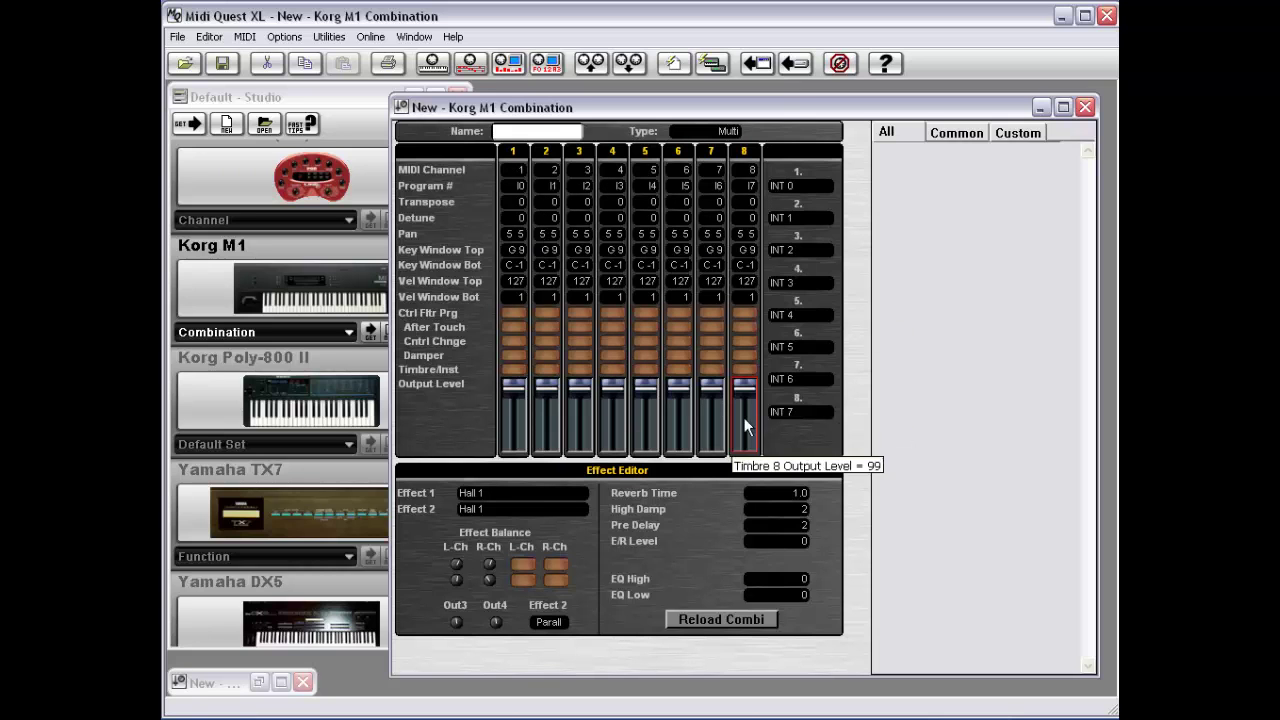
click(476, 422)
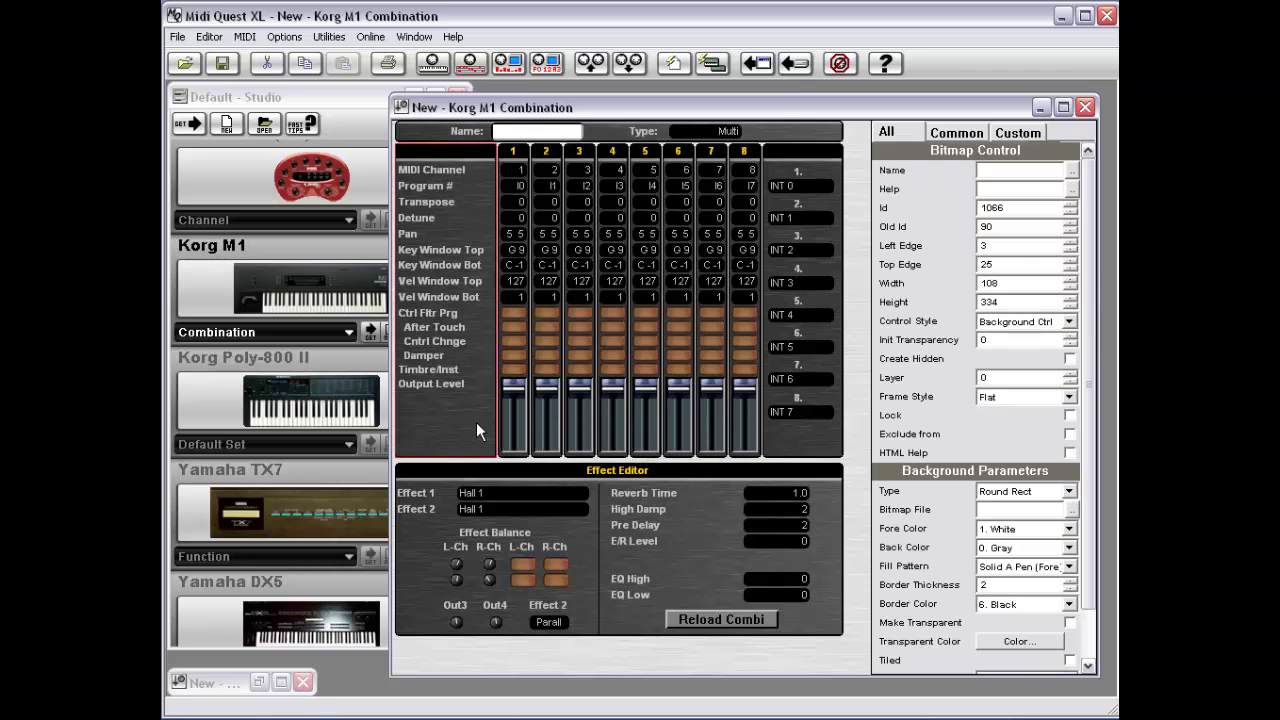
Lock the background behind the parameter labels.
click(1071, 418)
click(485, 410)
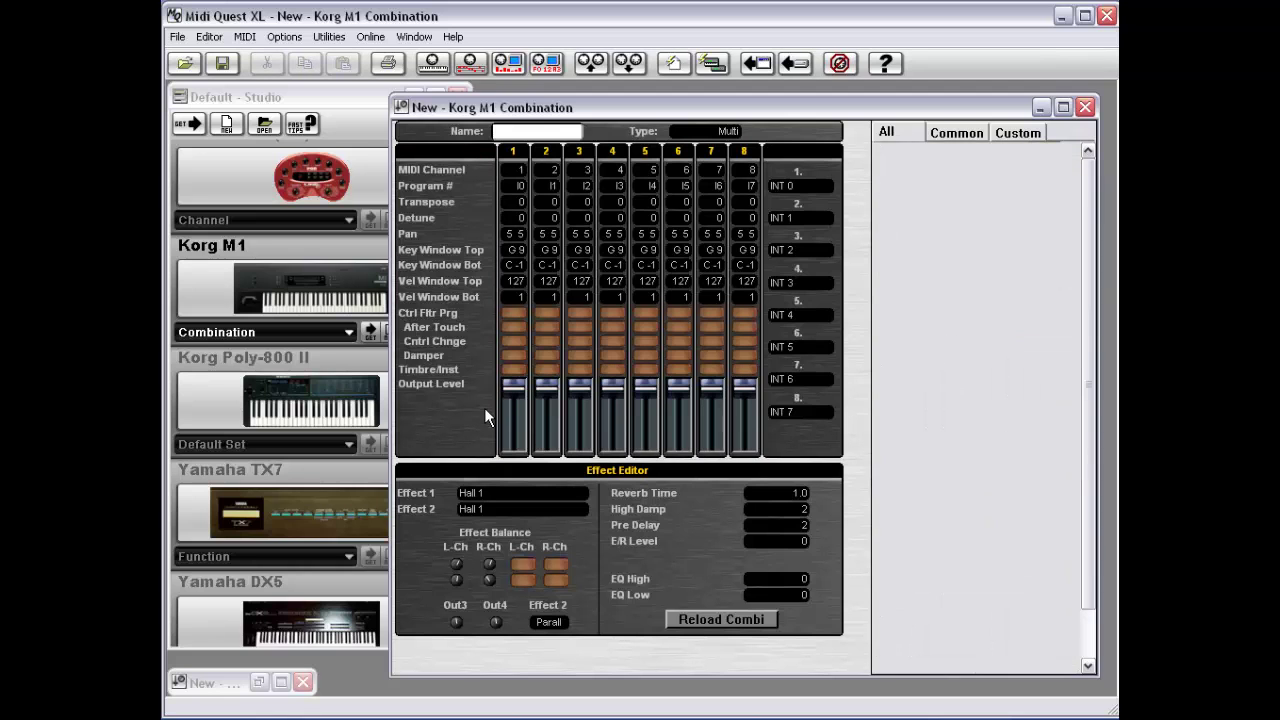
Narrow the Timbre/Inst text label to free the space beside the column 1 controls.
click(489, 369)
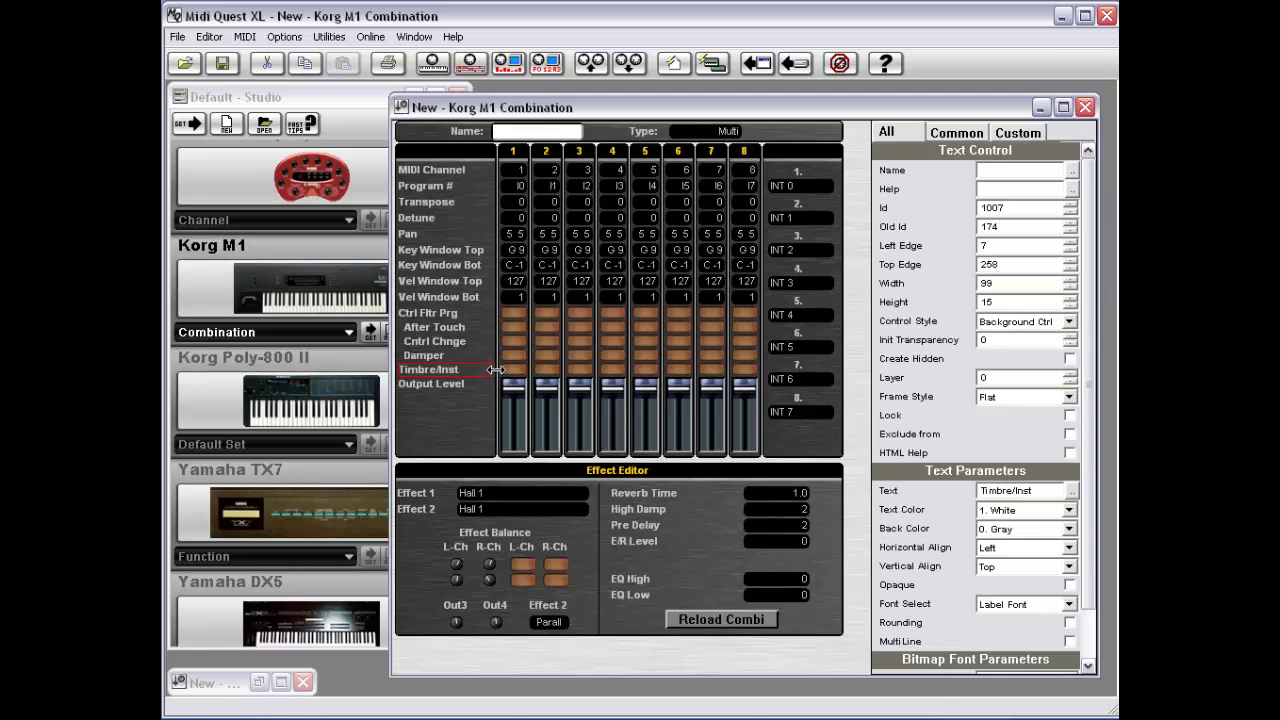
click(492, 369)
click(488, 368)
key(shift+Left)
key(shift+Left)
key(shift+Left)
key(shift+Left)
key(shift+Left)
key(shift+Left)
key(shift+Left)
key(shift+Left)
key(shift+Left)
key(shift+Left)
key(shift+Left)
key(shift+Left)
key(shift+Left)
key(shift+Left)
key(shift+Left)
key(shift+Left)
key(shift+Left)
key(shift+Left)
key(shift+Left)
key(shift+Left)
Name all eight output faders "Output Level", using the Replace entry mode.
drag(488, 371, 752, 392)
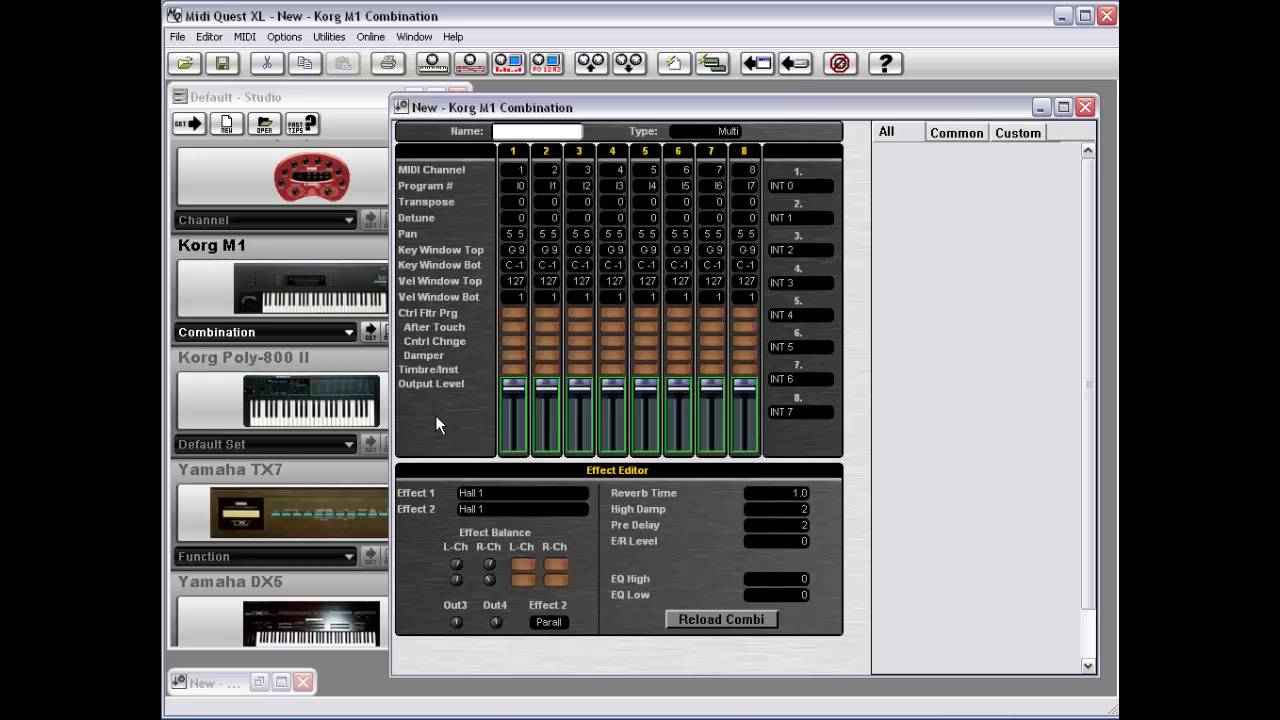
key(n)
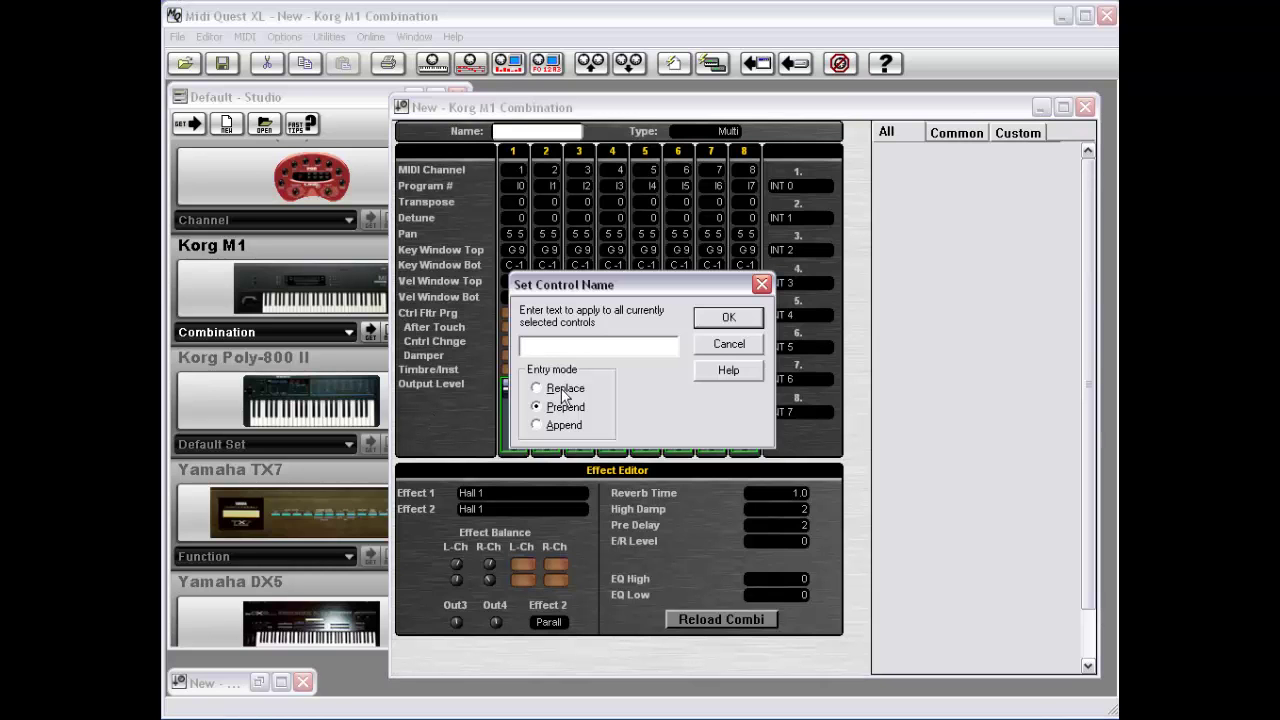
text(Output Level)
click(563, 389)
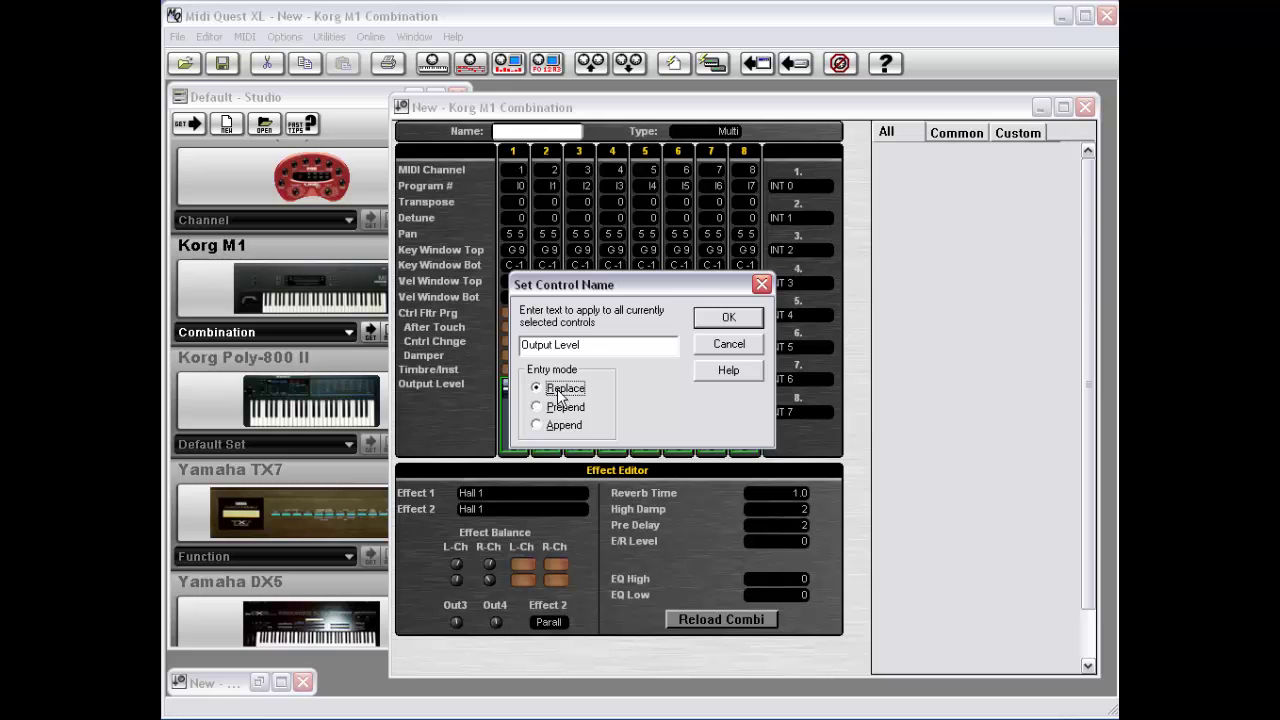
click(728, 317)
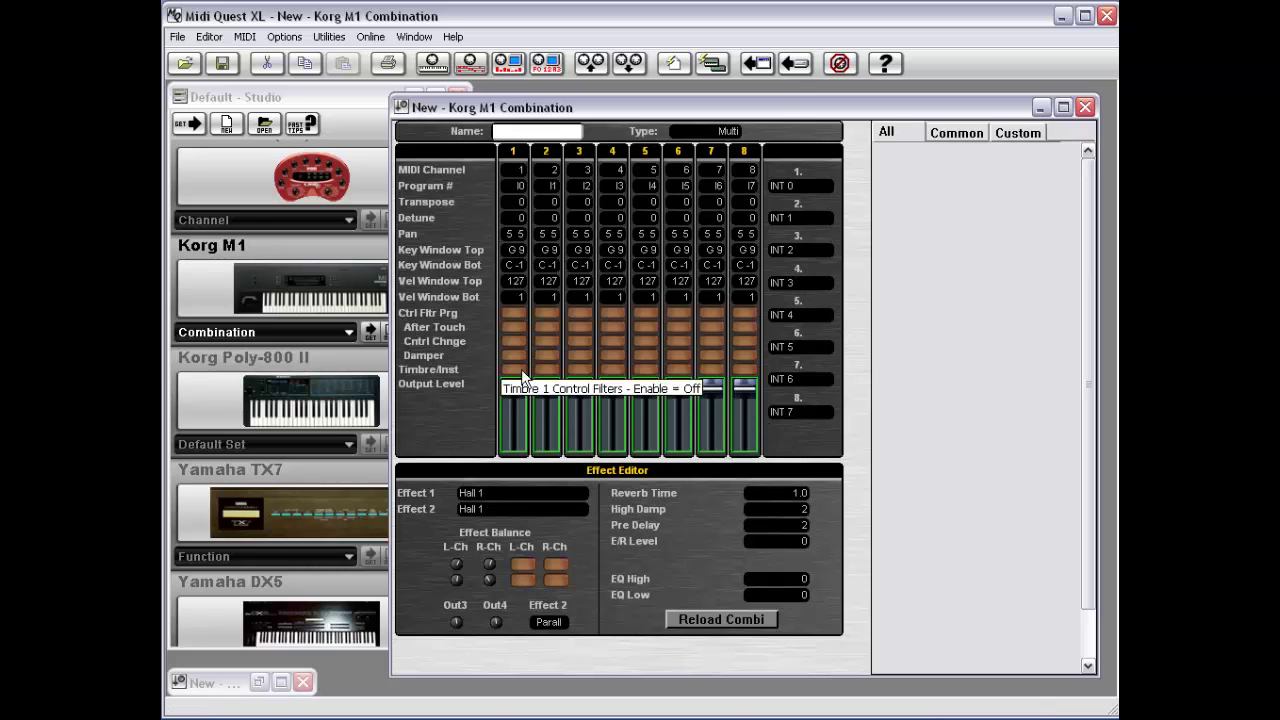
Replace the names of the eight controls in the Timbre/Inst row with "Timbre".
click(465, 372)
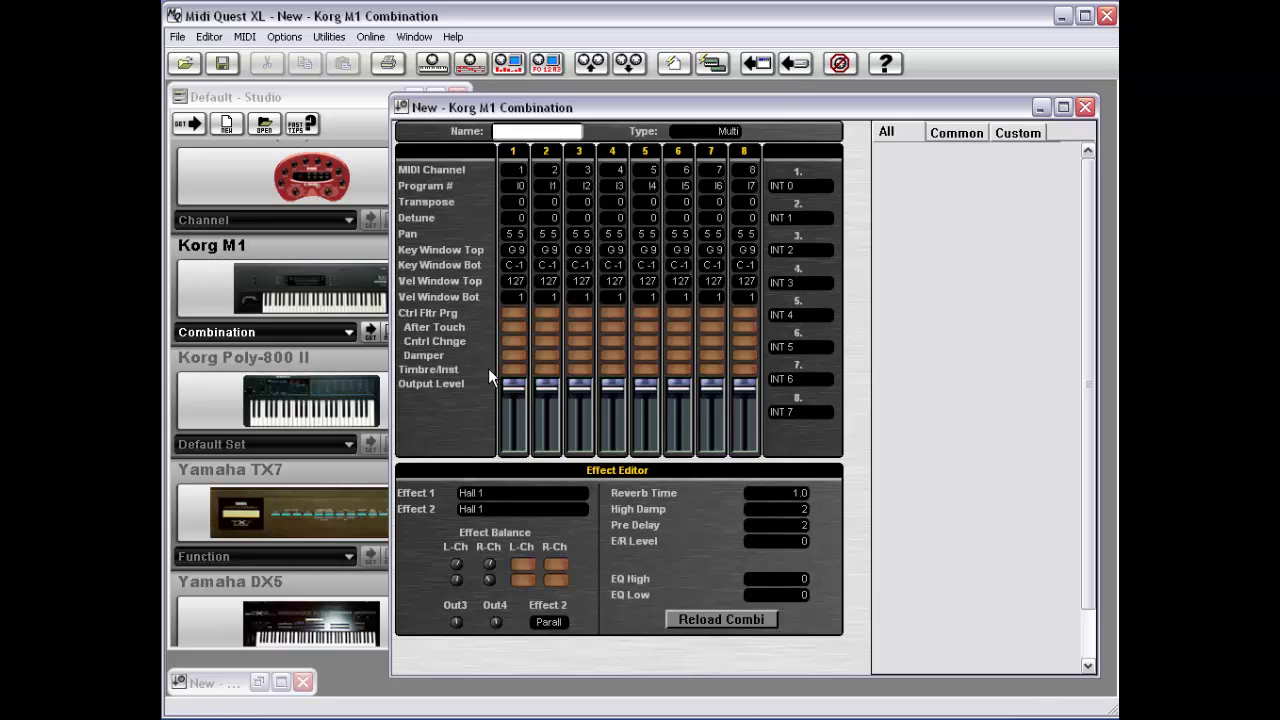
drag(486, 360, 749, 372)
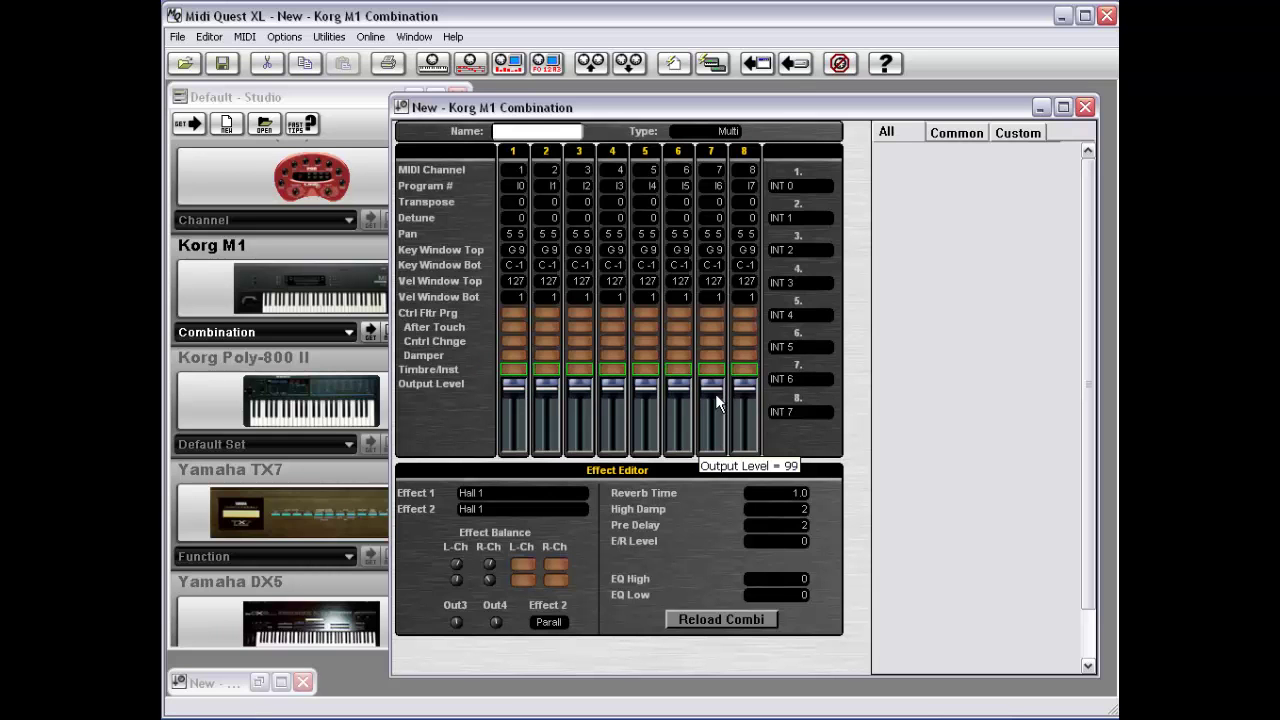
key(Return)
text(Timbr)
text(al)
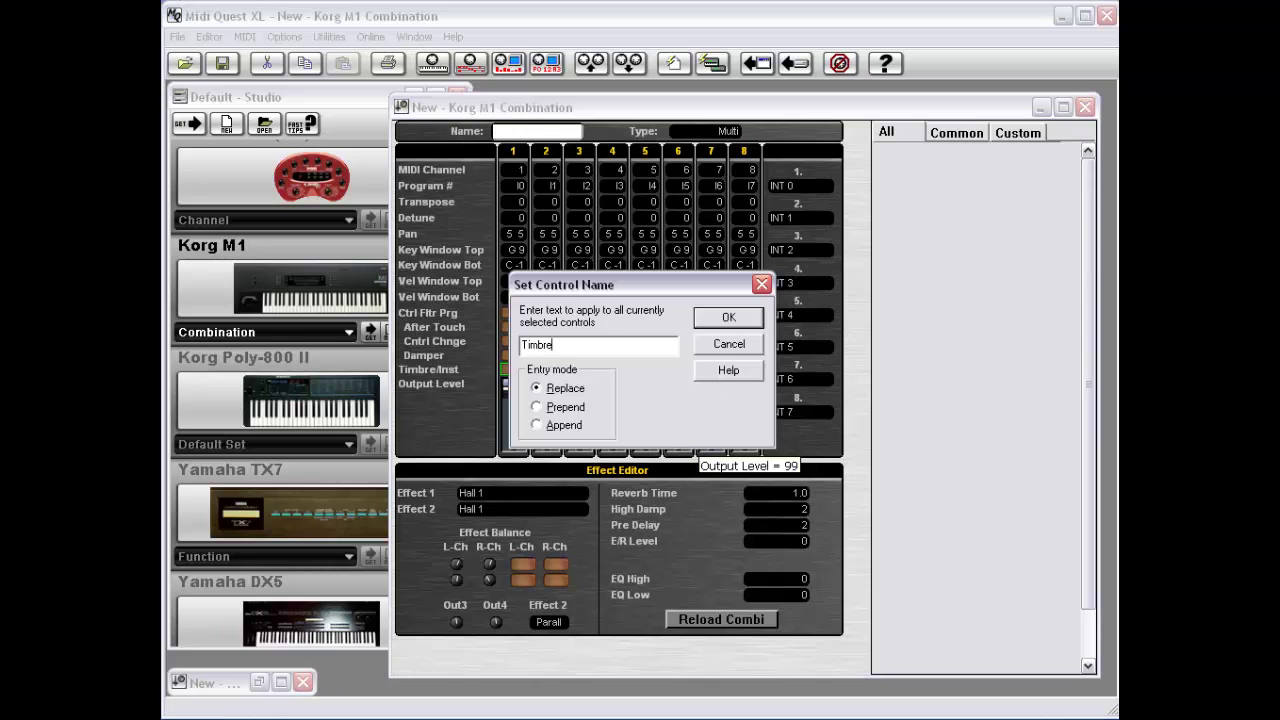
key(Return)
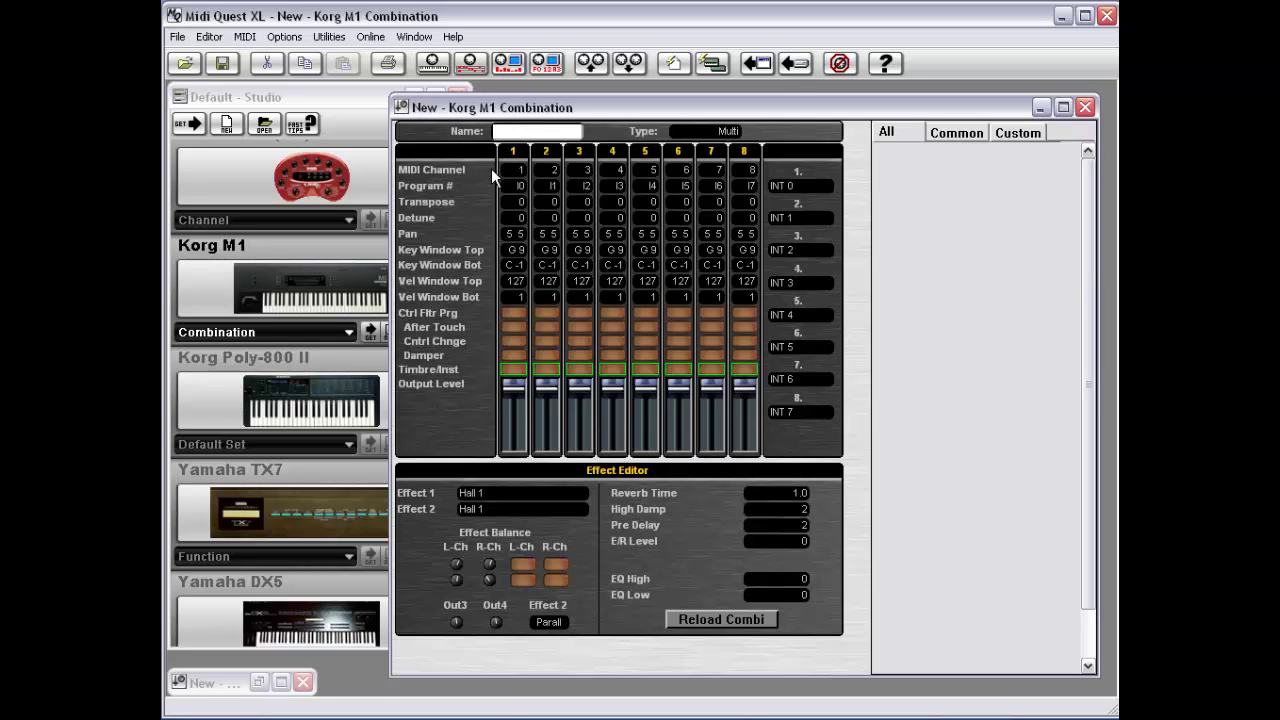
Replace the names of the eight controls in the MIDI Channel row with "MIDI Channel".
drag(500, 170, 748, 162)
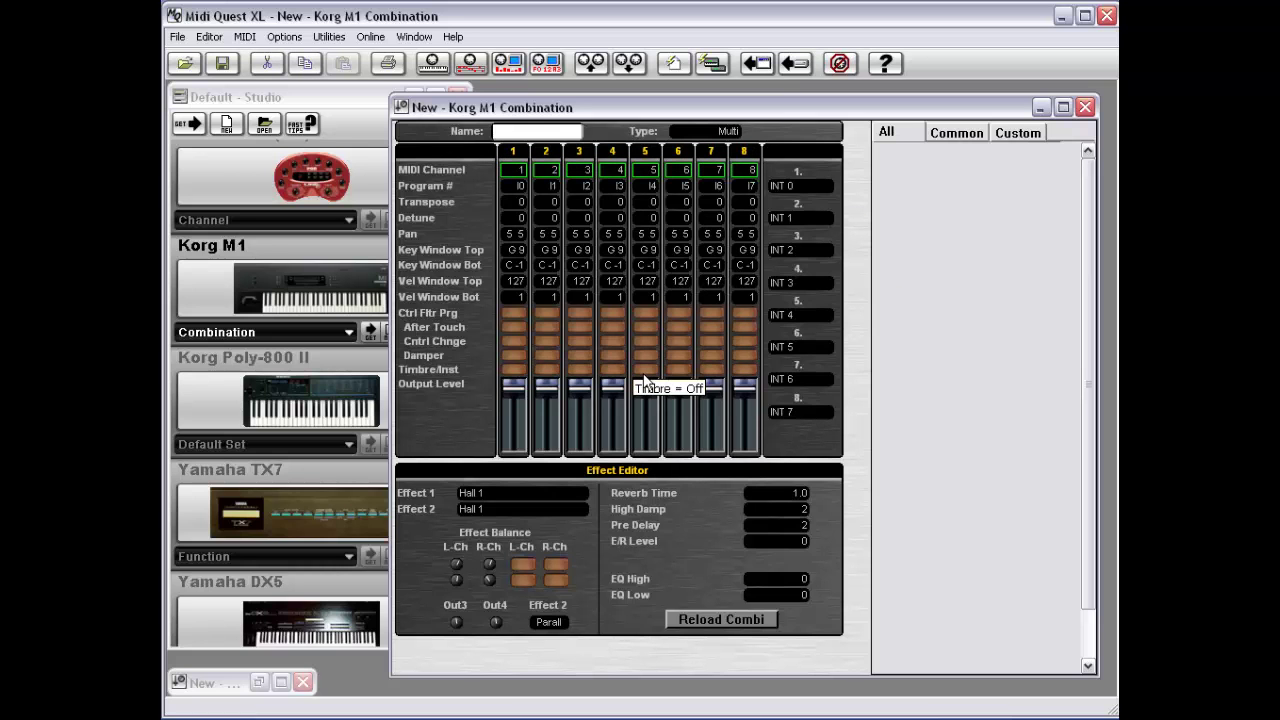
key(ctrl+n)
text(MIDI Channel)
key(Return)
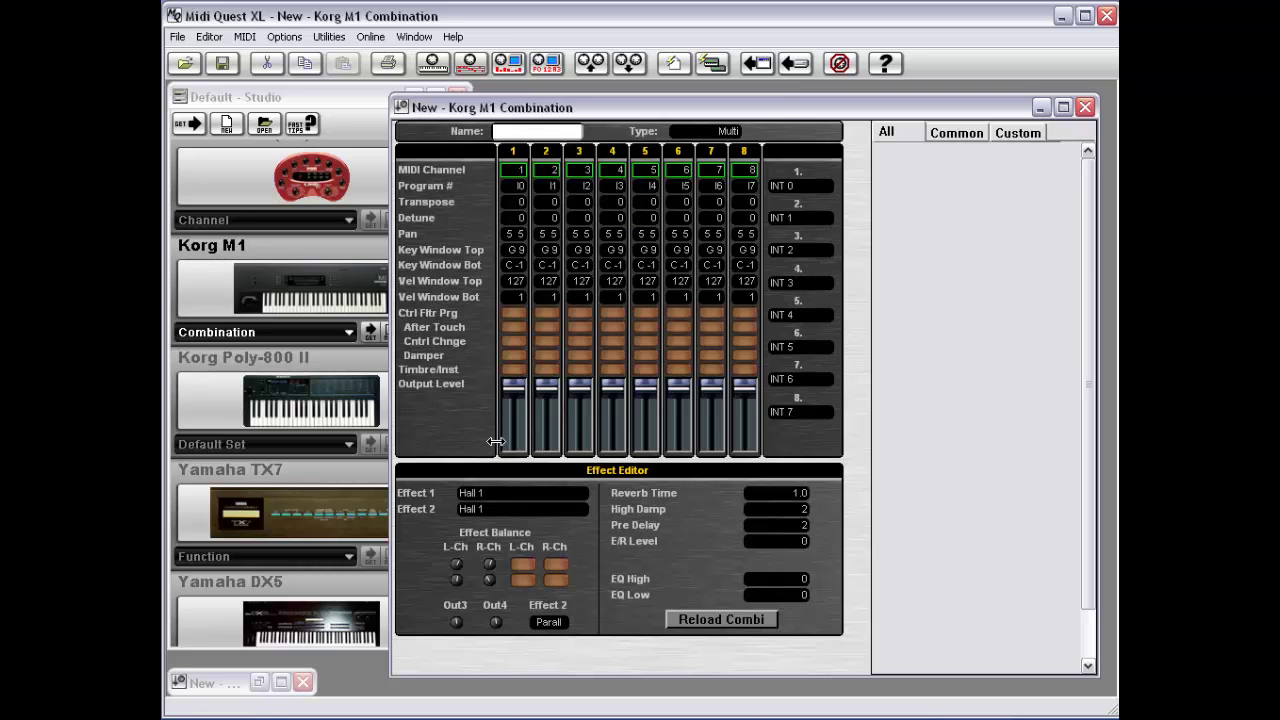
Lock the Effect Editor title text and the background behind it.
click(518, 474)
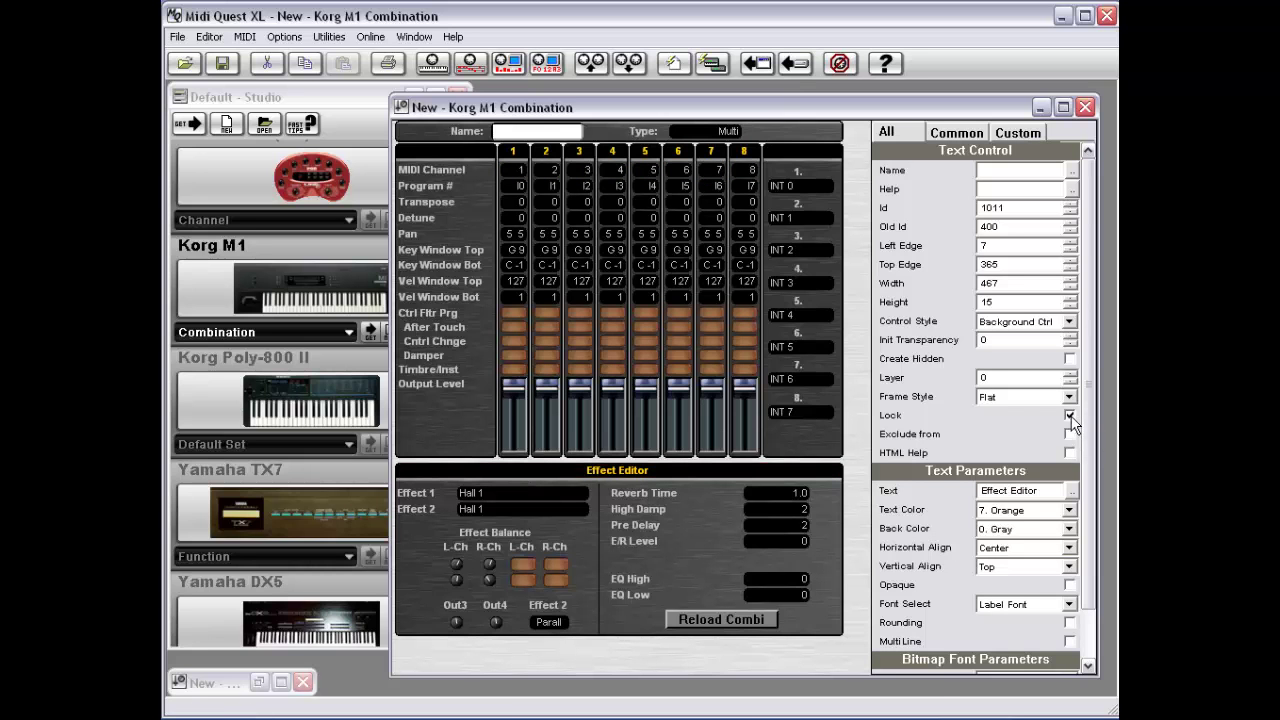
click(536, 466)
click(1070, 414)
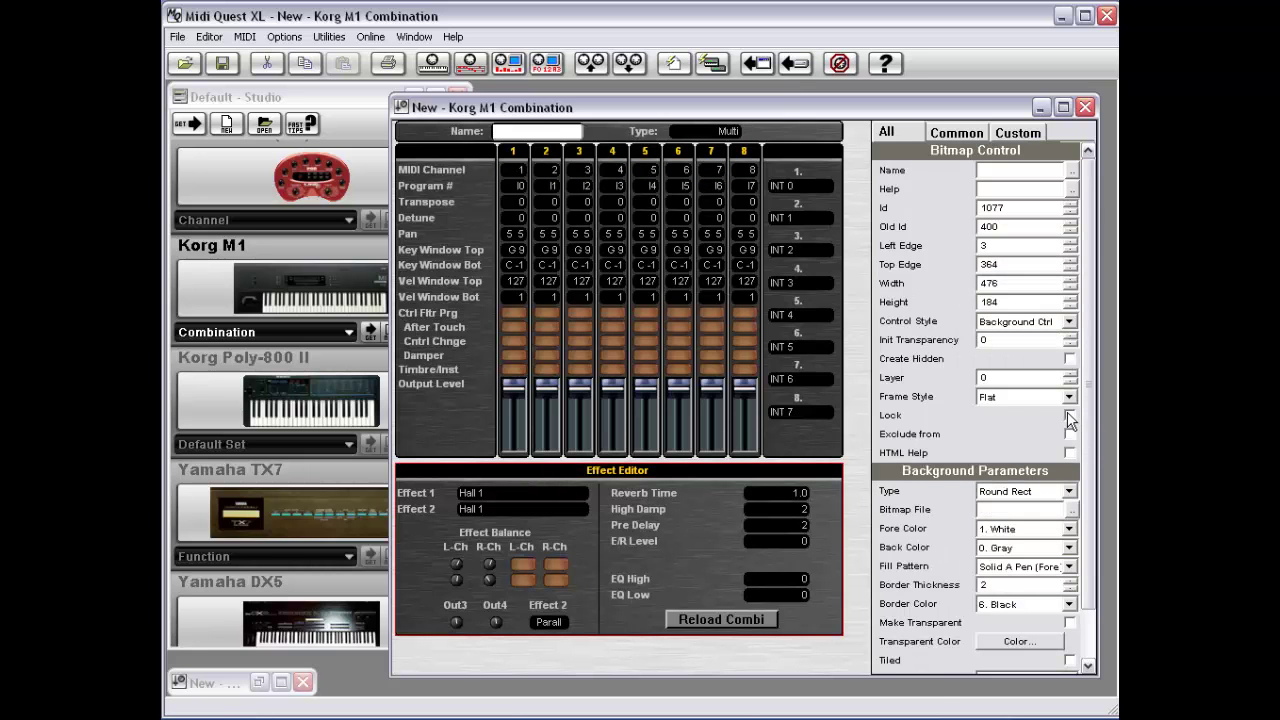
click(412, 462)
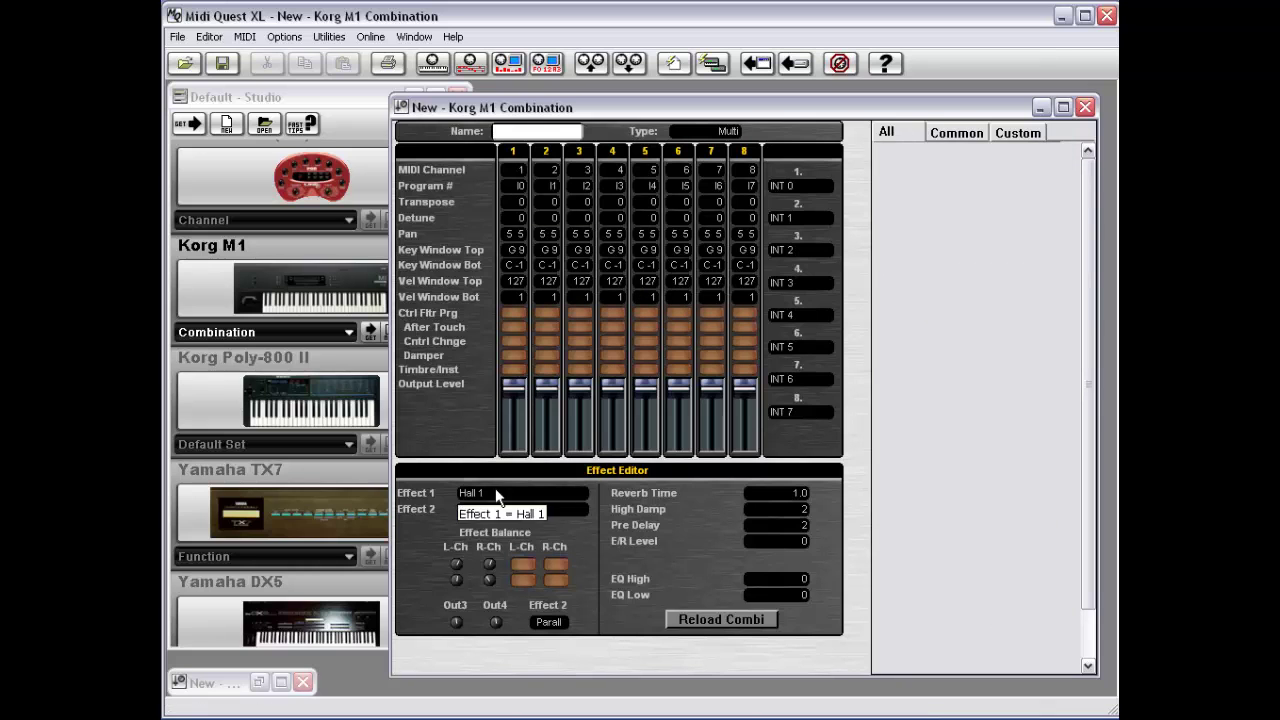
Prepend "Part 1 " to the names of all controls in column 1.
drag(508, 471, 493, 153)
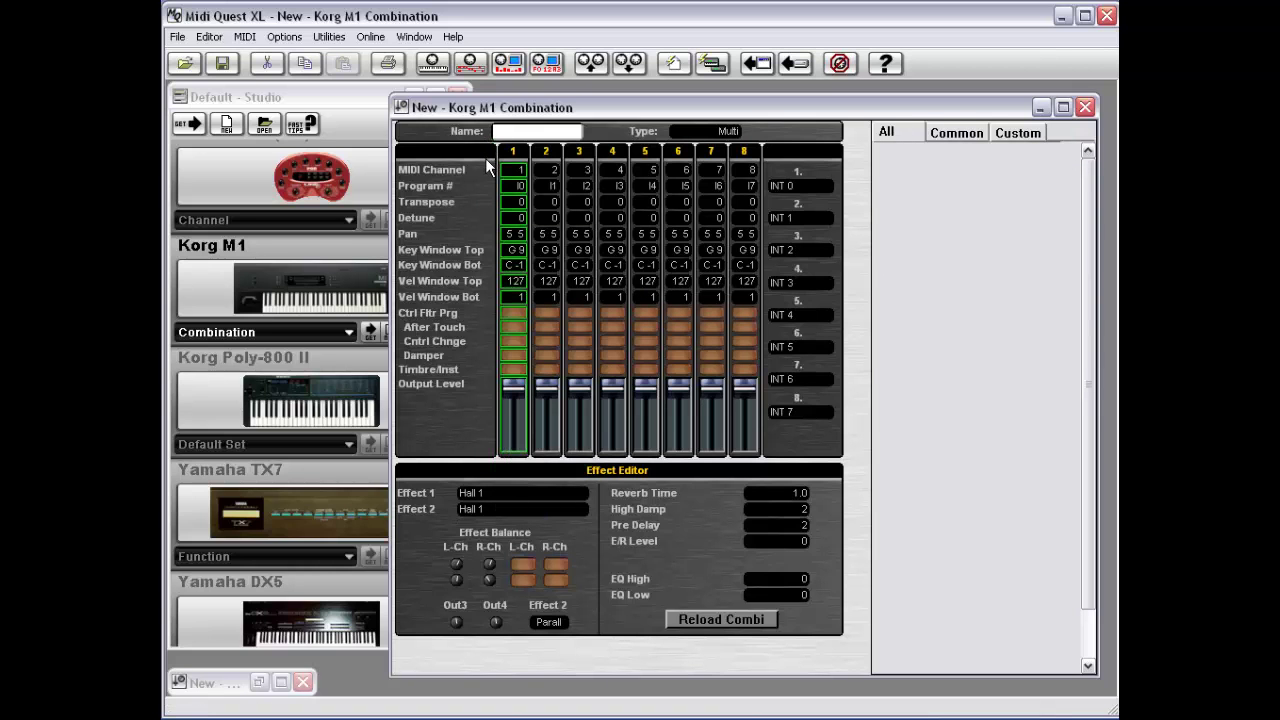
text(nPart 1)
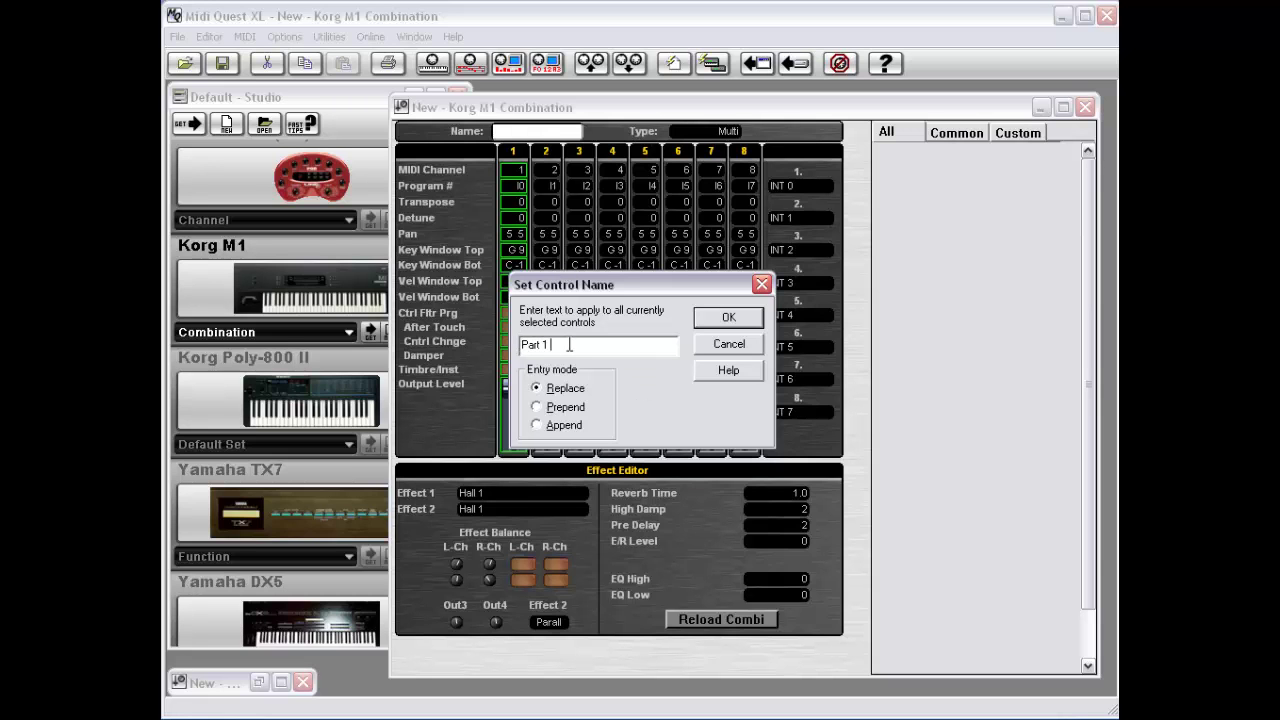
click(540, 410)
click(727, 318)
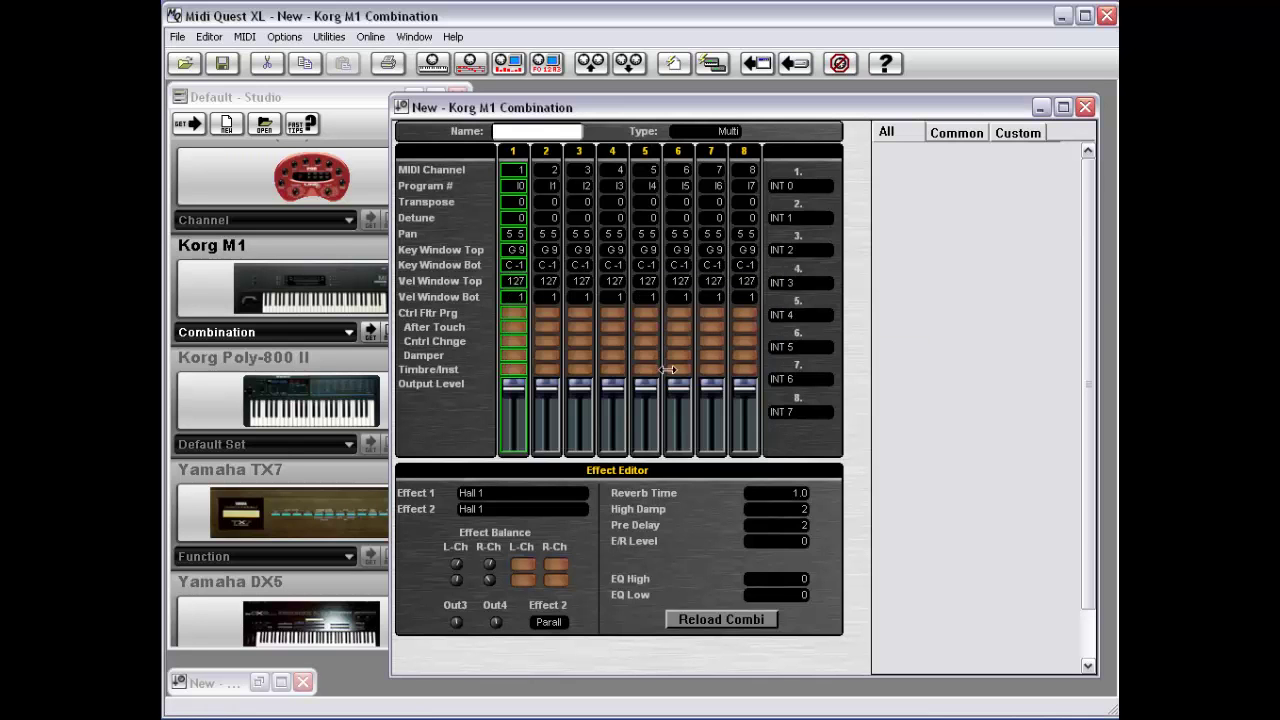
mouse_move(527, 418)
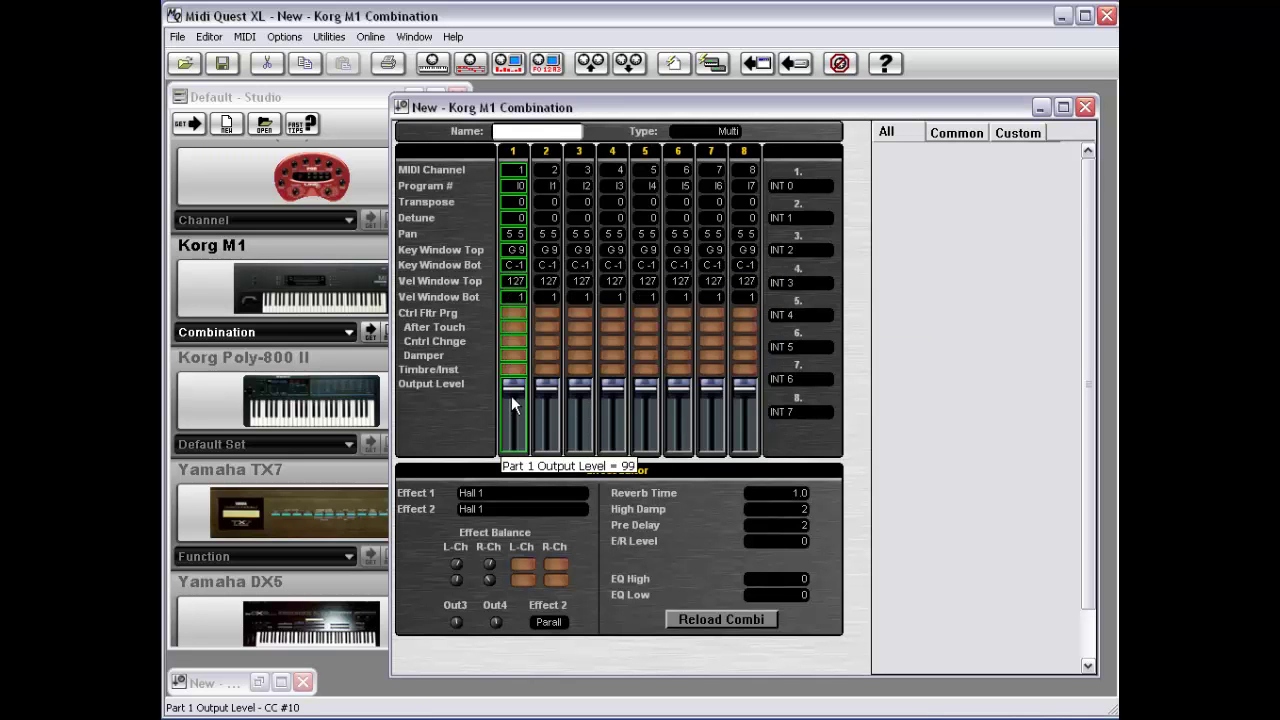
mouse_move(512, 366)
Prepend "Part 2" to the names of all controls in column 2.
drag(542, 472, 521, 149)
key(ctrl+n)
text(Part 2)
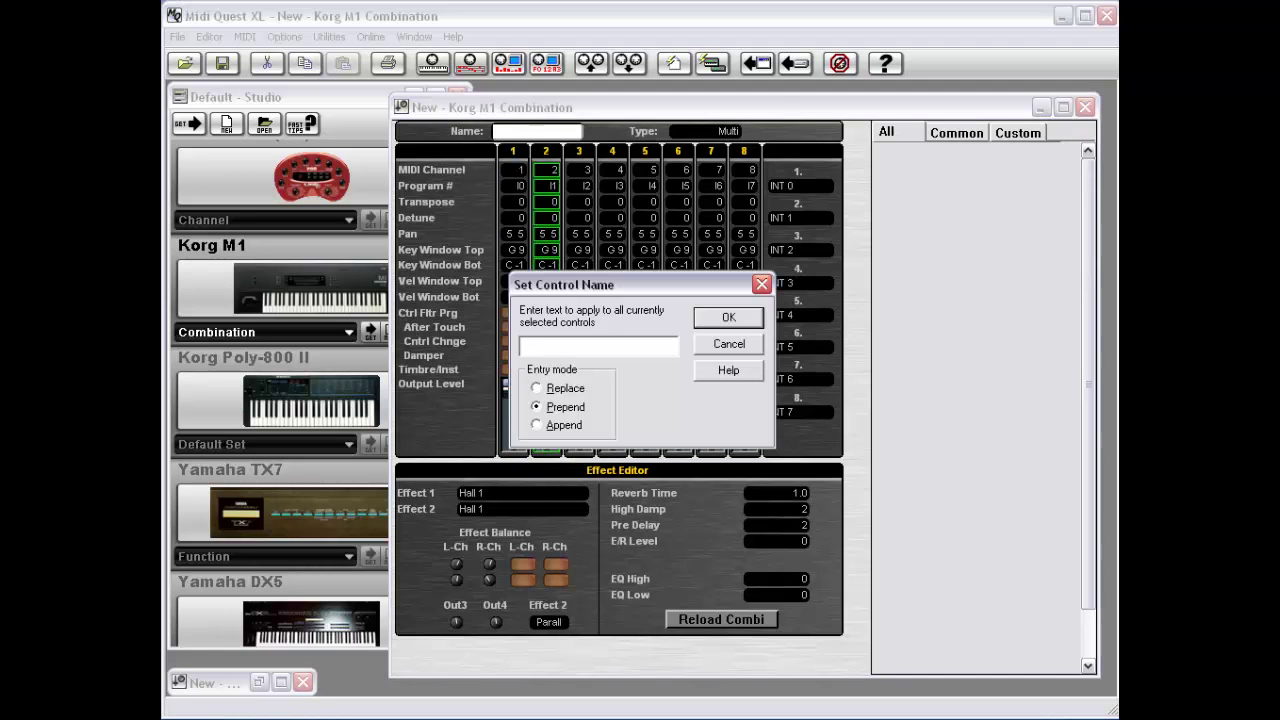
key(Return)
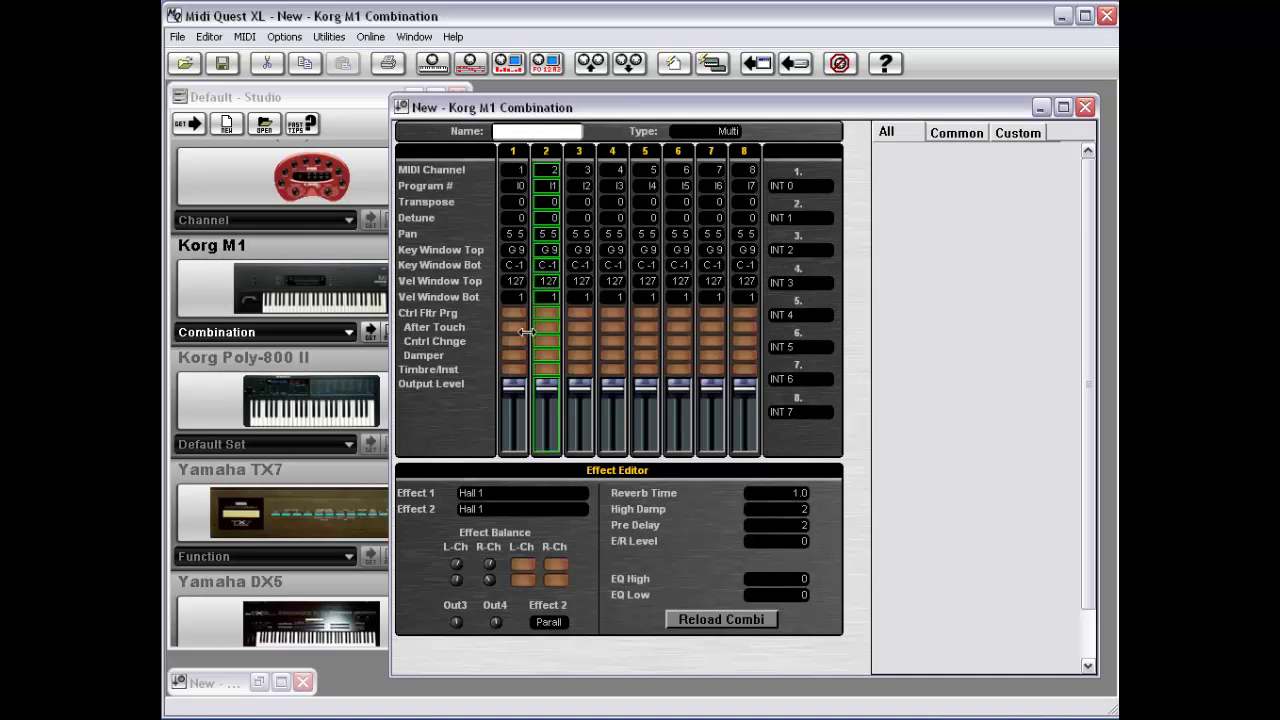
Prepend "Part 3" to the names of all controls in column 3.
drag(572, 468, 550, 158)
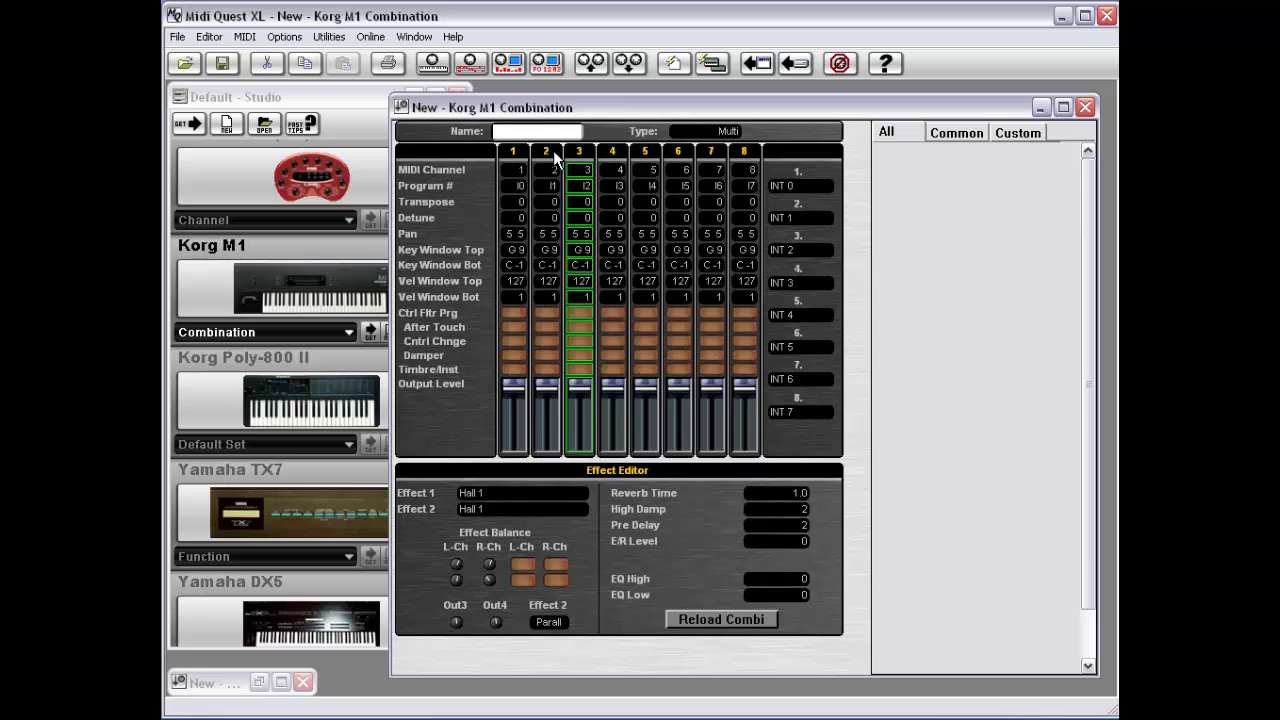
key(ctrl+n)
text(Part 3)
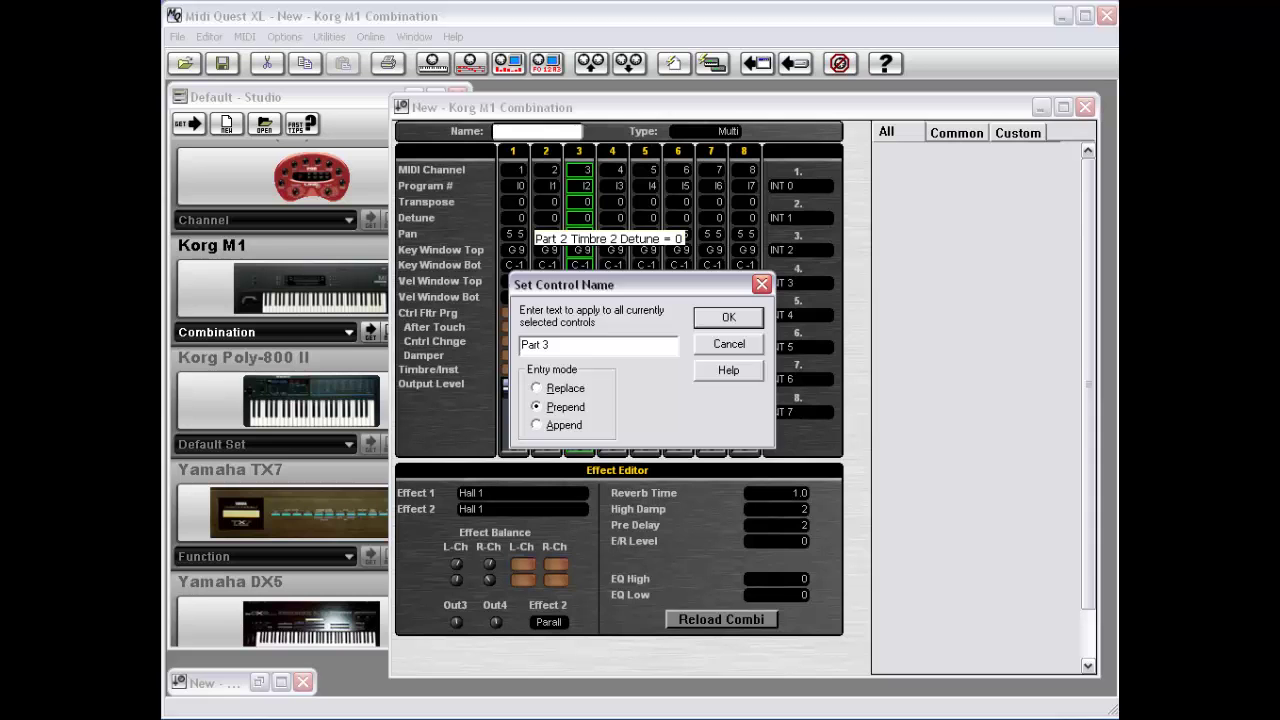
key(Return)
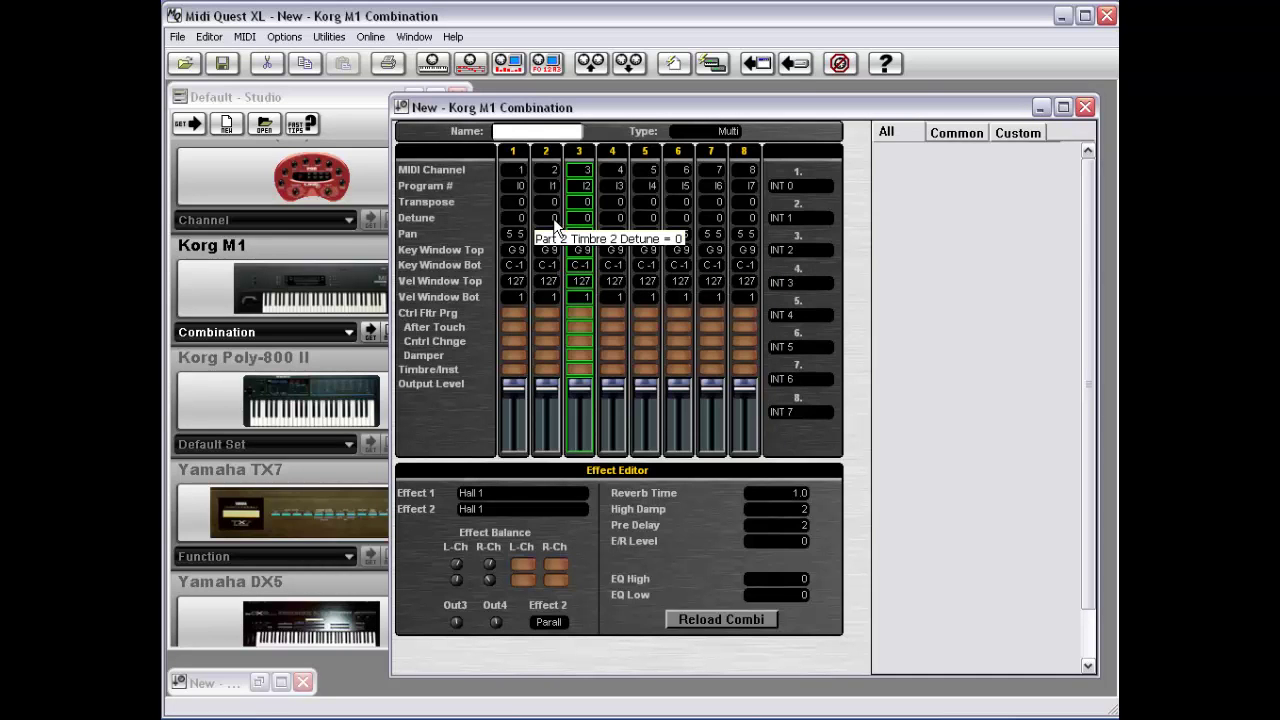
Examine the Name parameter of column 6's Key Window Bot control.
click(617, 265)
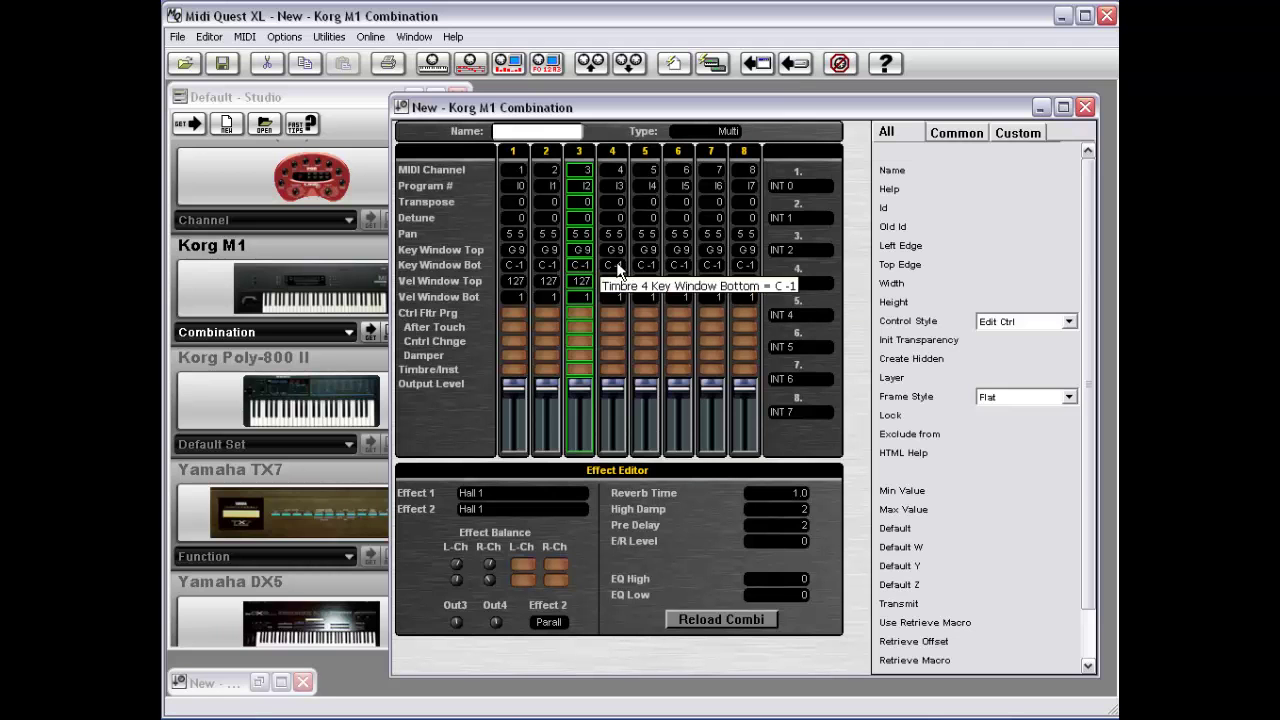
click(679, 265)
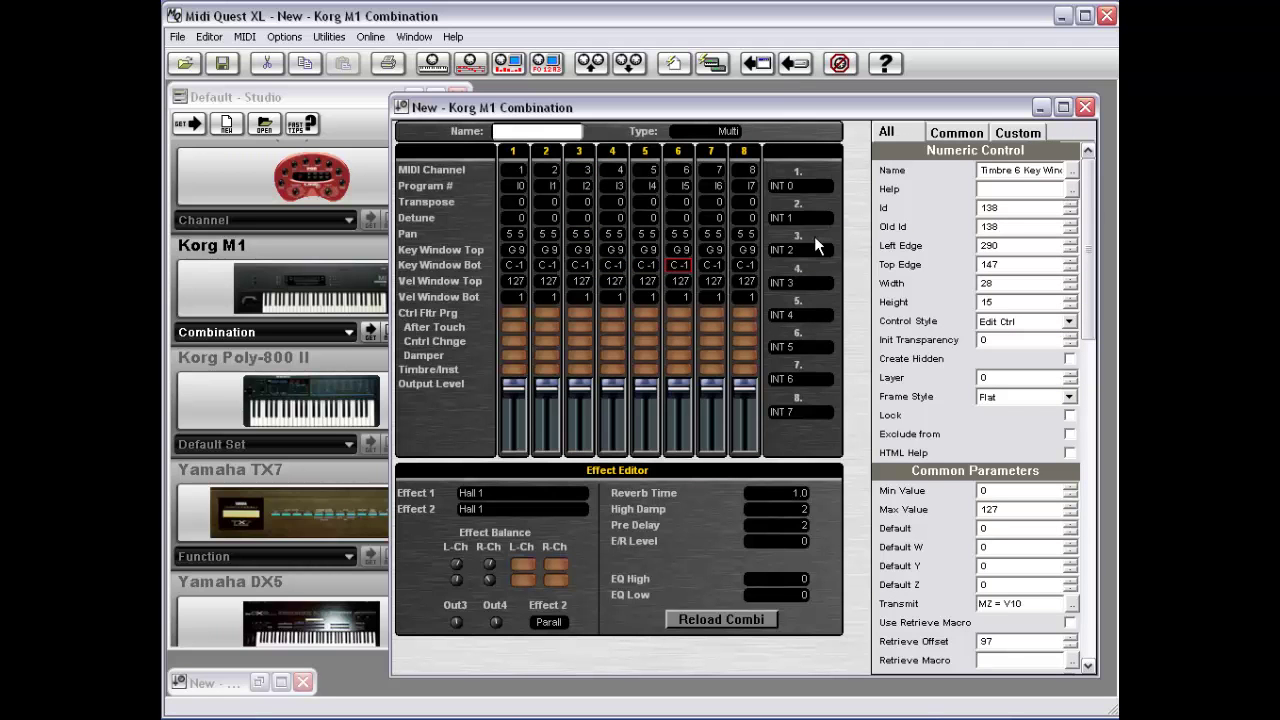
drag(980, 171, 1080, 170)
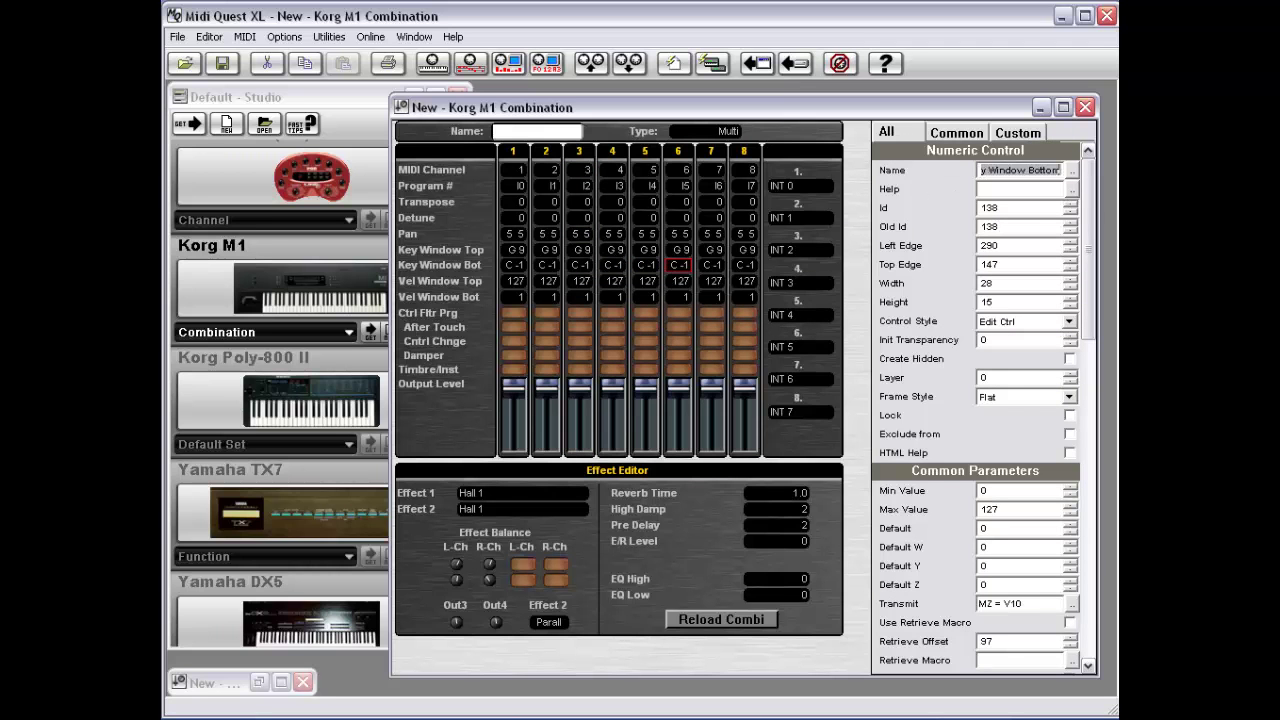
click(1038, 171)
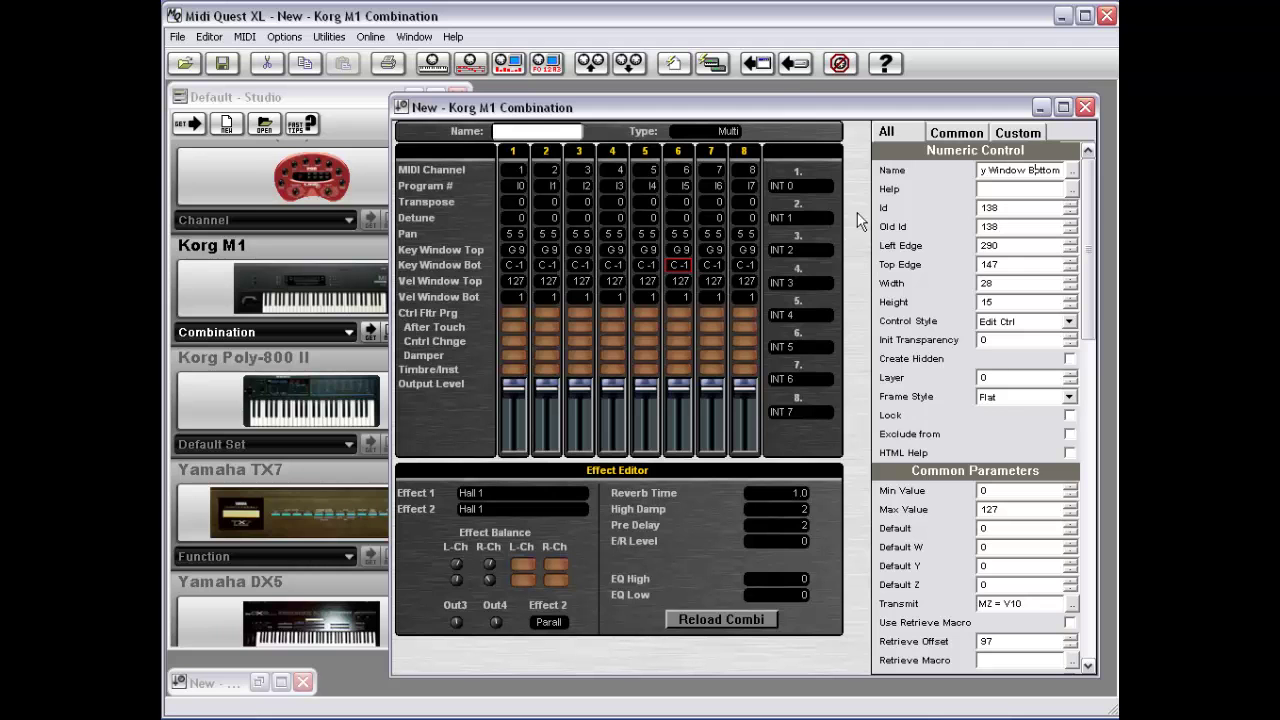
Close the Korg M1 Combination and restore the minimized Yamaha DX7 Voice editor.
click(402, 108)
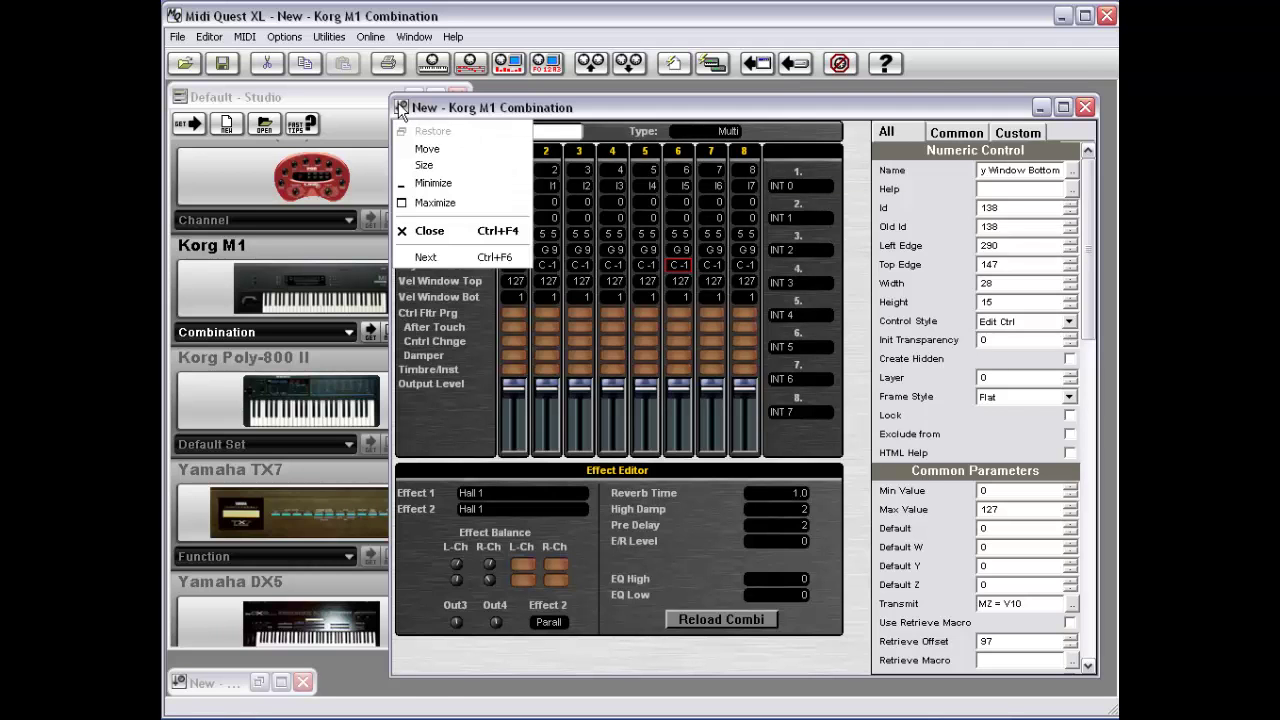
click(430, 229)
double_click(214, 686)
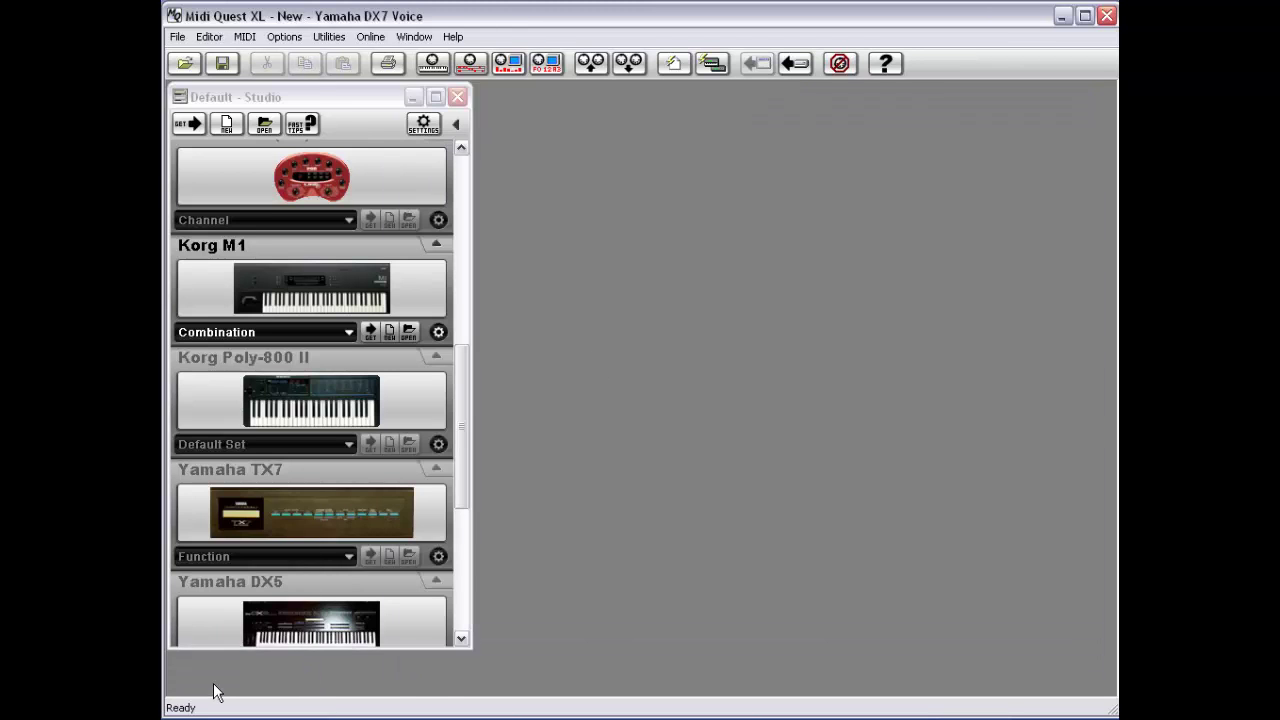
Examine the Edit Common Parameters commands and the common parameters of the level bar in the operator 6 row.
right_click(773, 304)
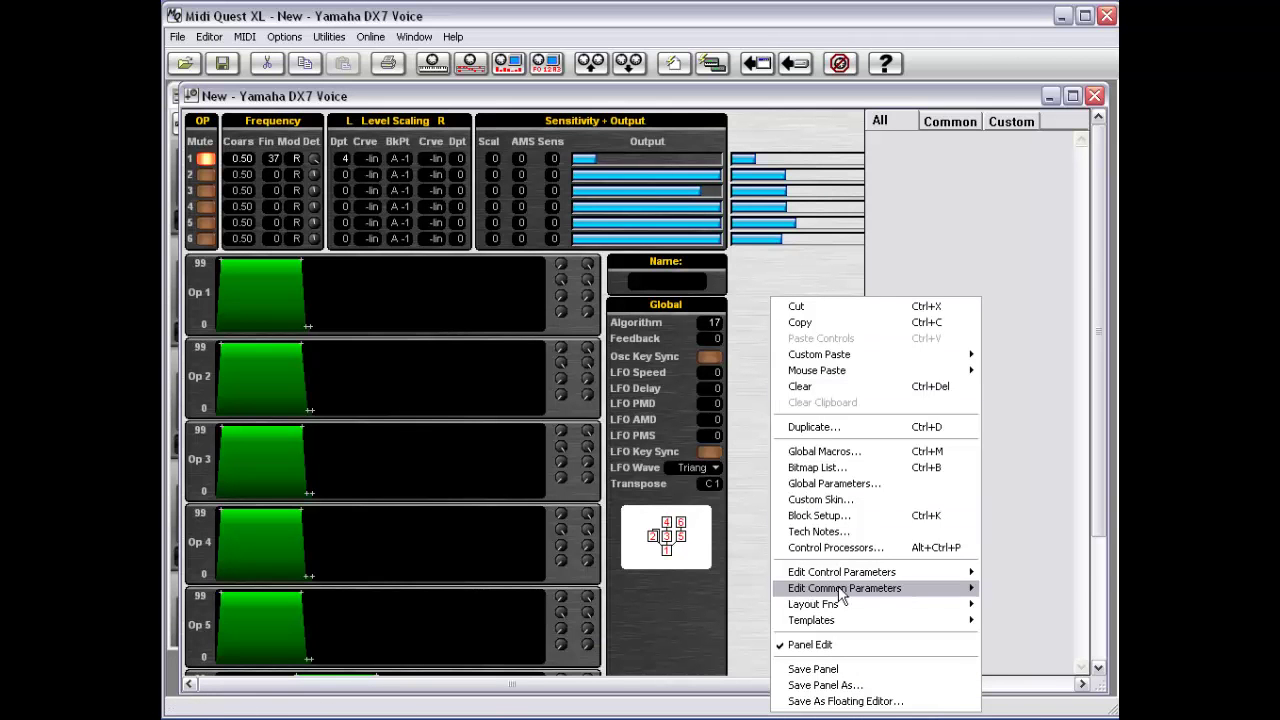
mouse_move(840, 592)
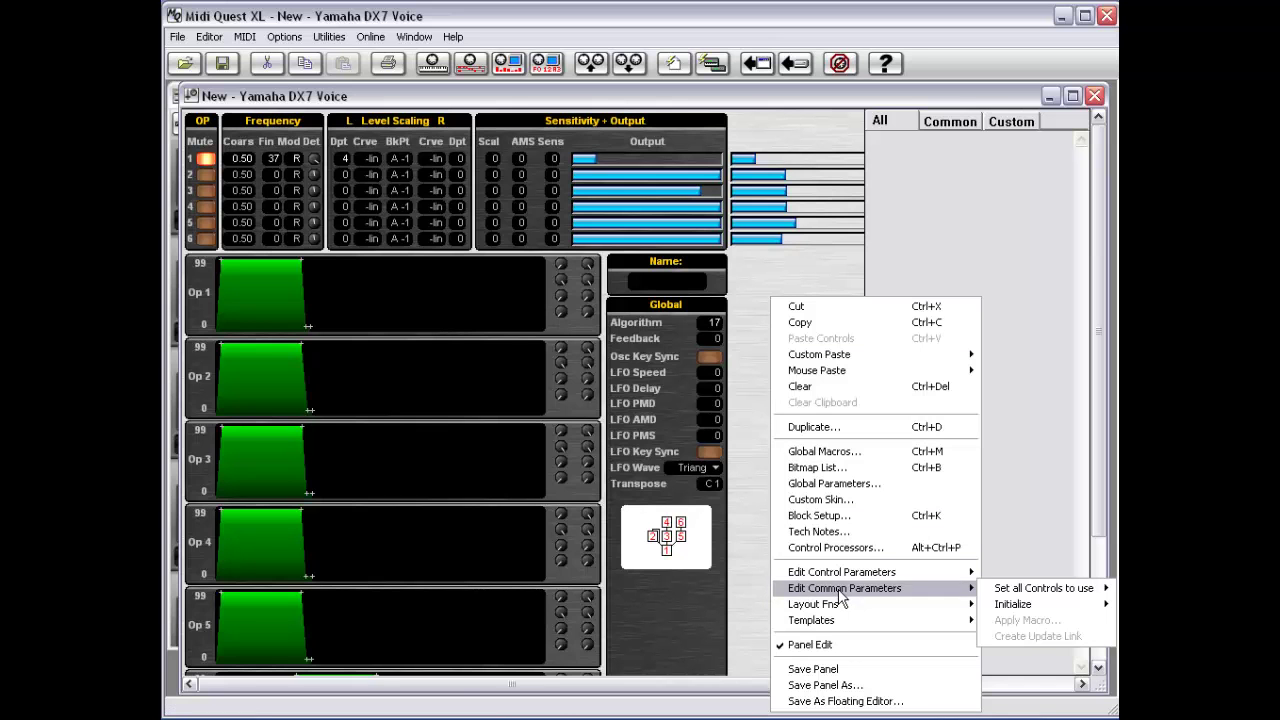
click(769, 242)
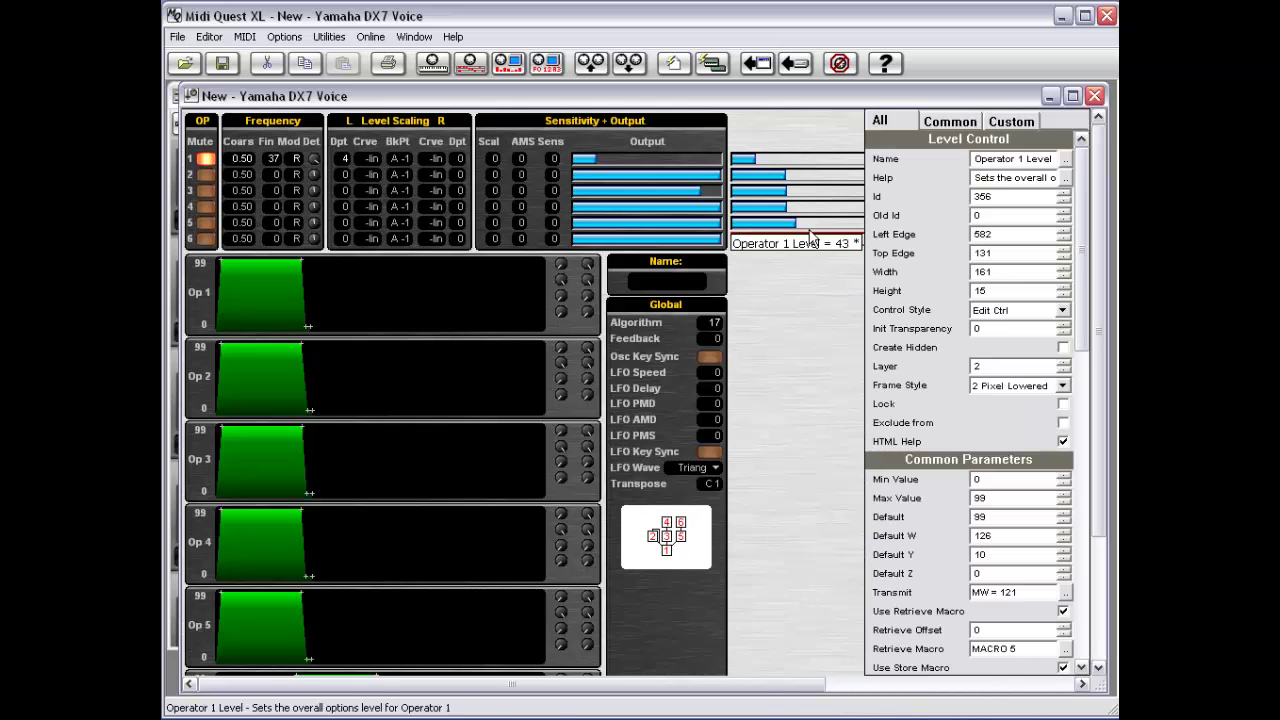
click(960, 121)
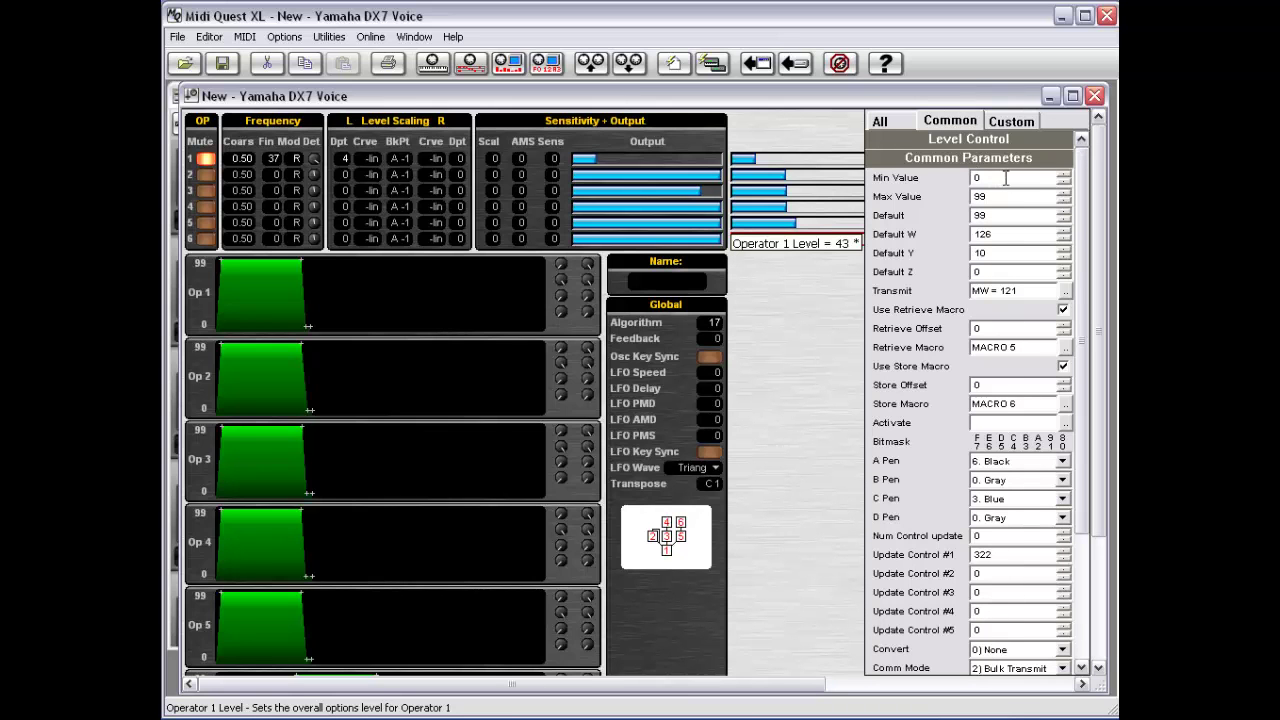
Select the six operator level bars, examine the Edit Common Parameters commands available for them, and clear the selection.
drag(766, 263, 718, 134)
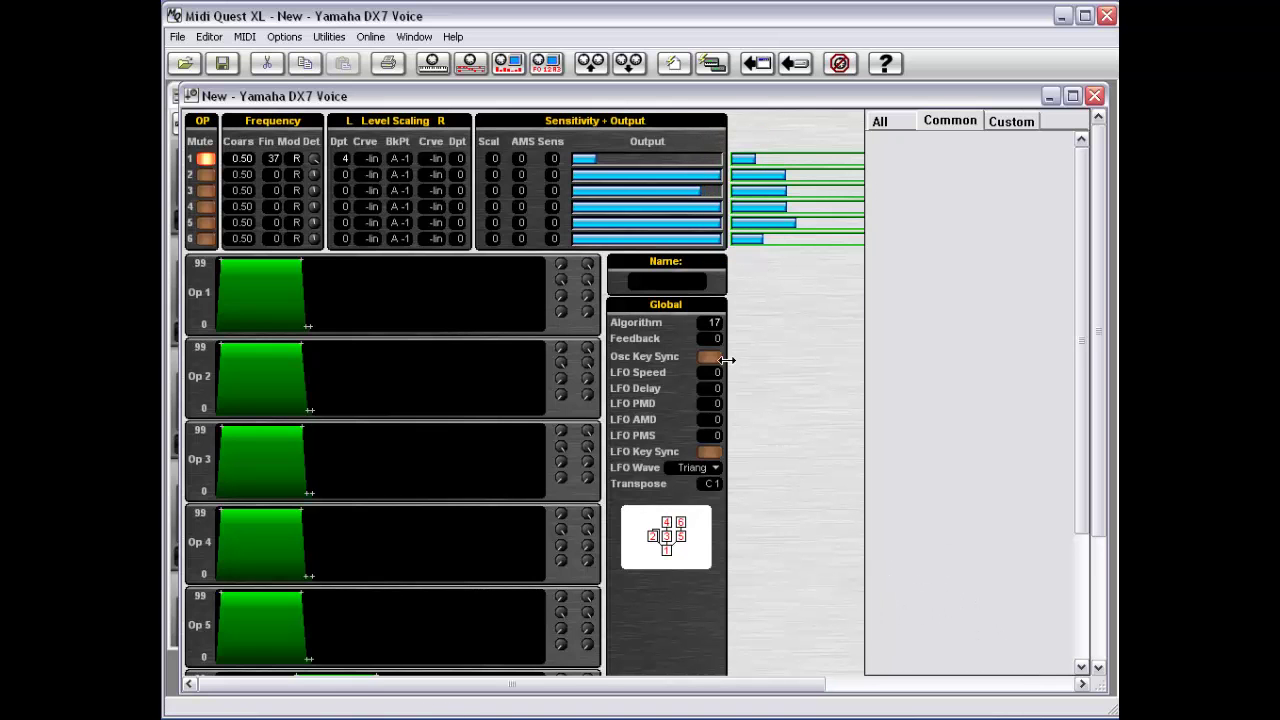
right_click(741, 305)
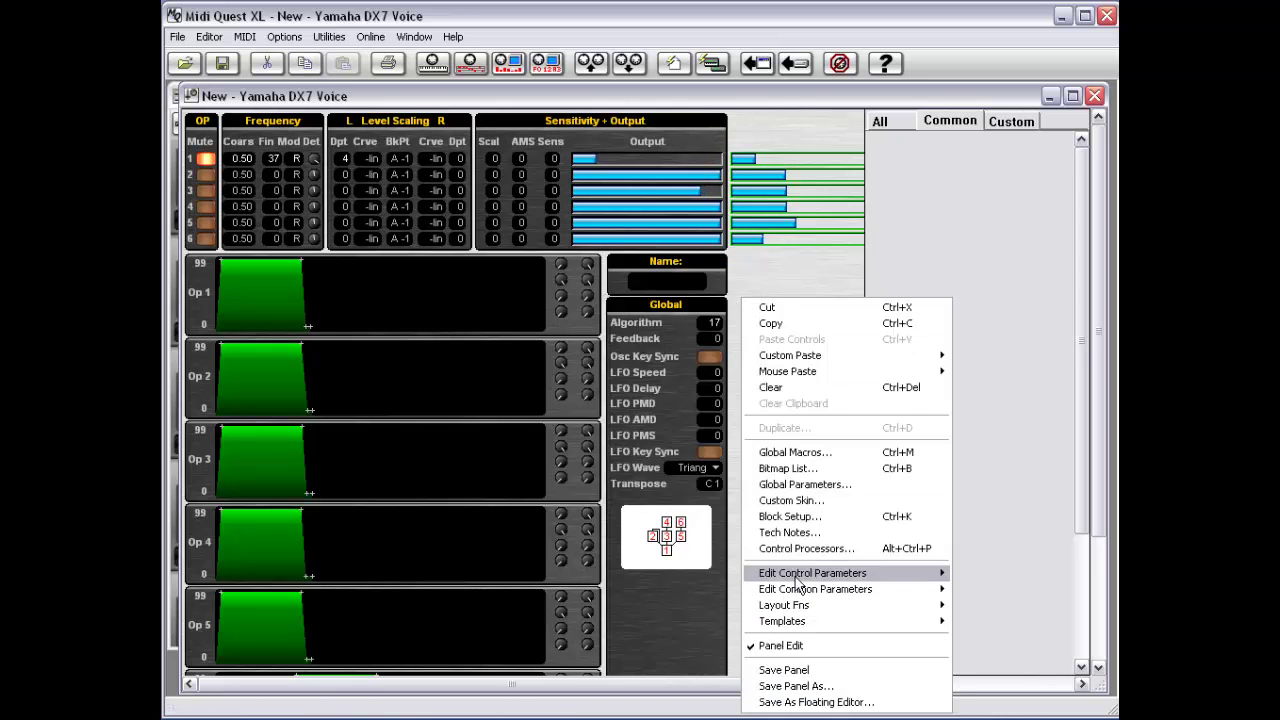
mouse_move(792, 594)
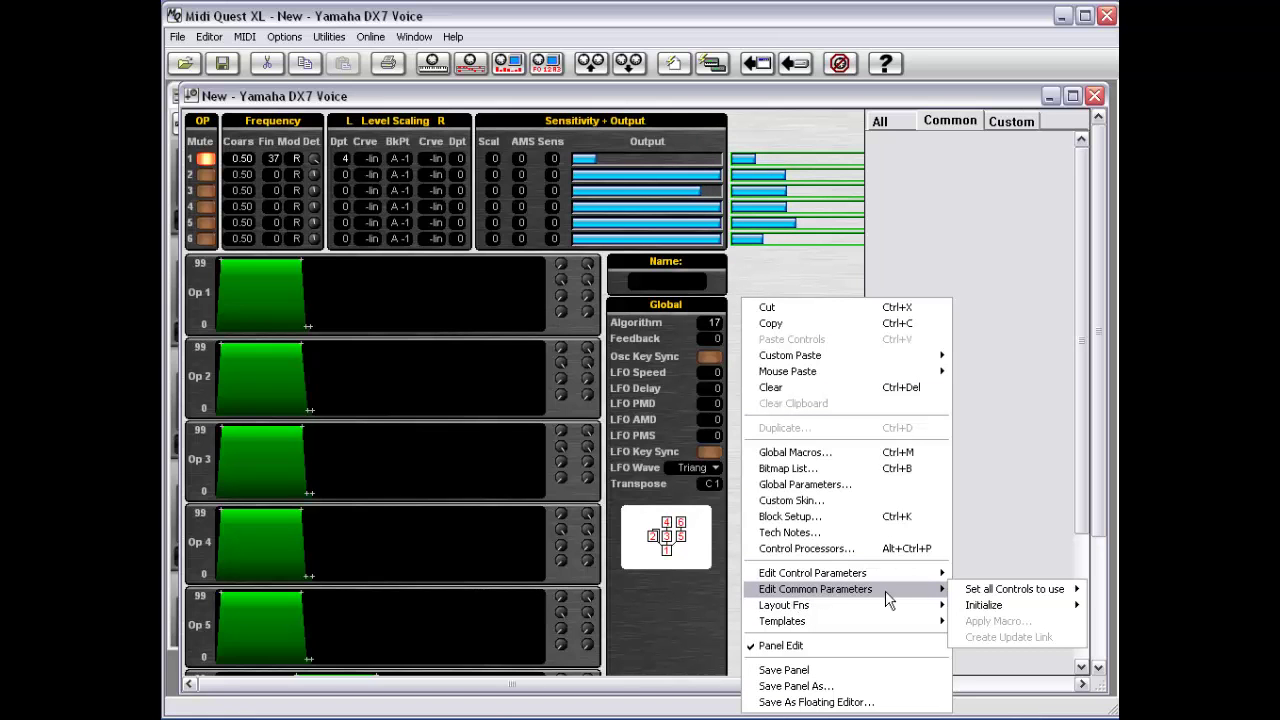
mouse_move(975, 592)
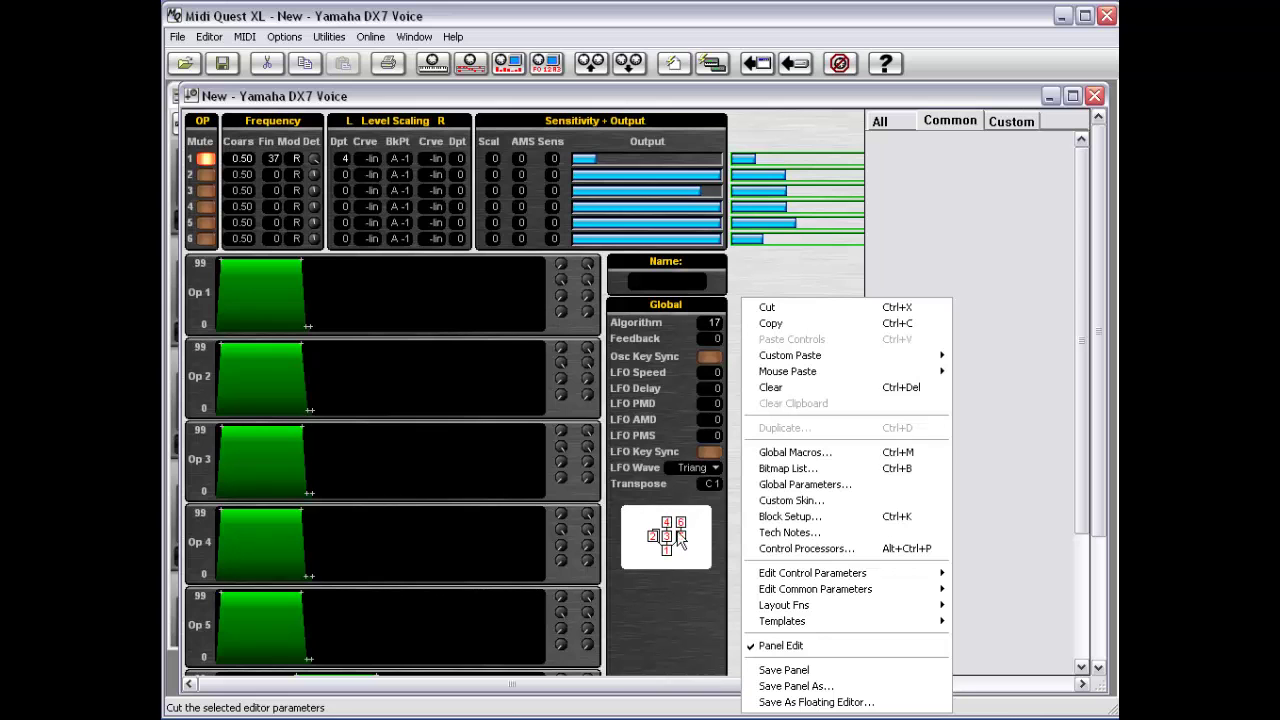
click(766, 268)
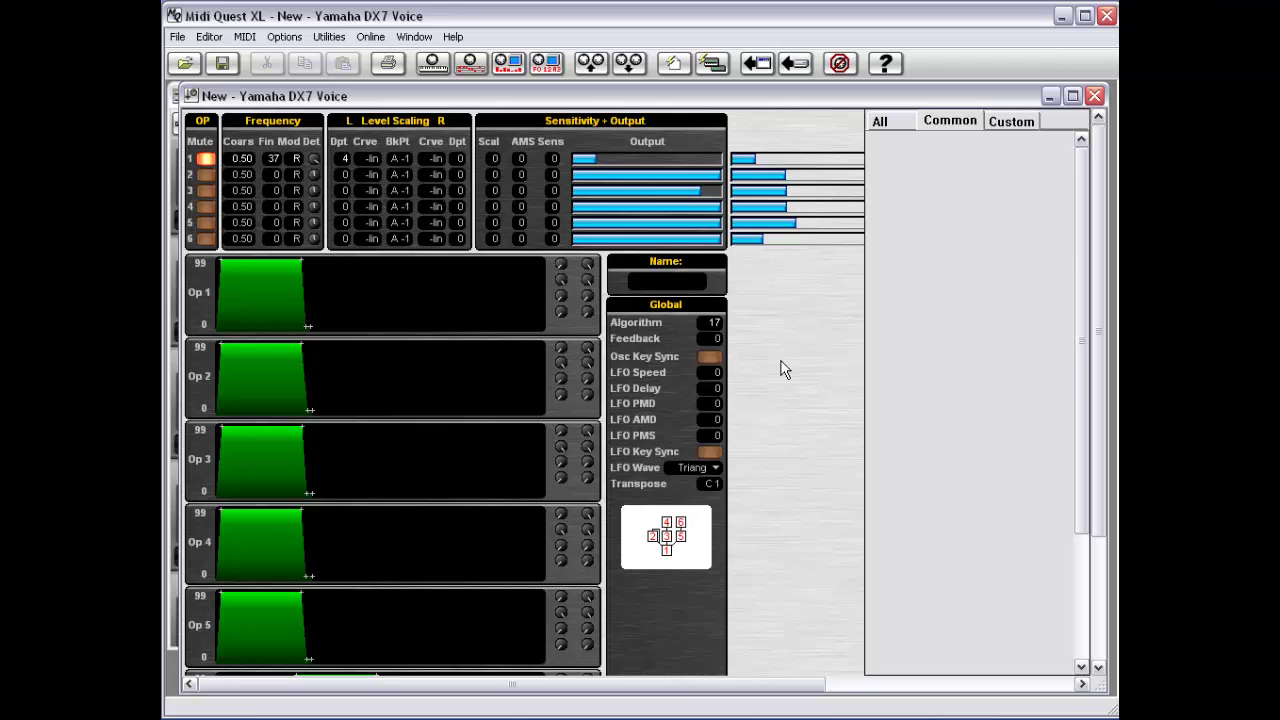
Review the common parameters of Algorithm and Feedback, and set all controls to use Bulk Transmit.
click(714, 324)
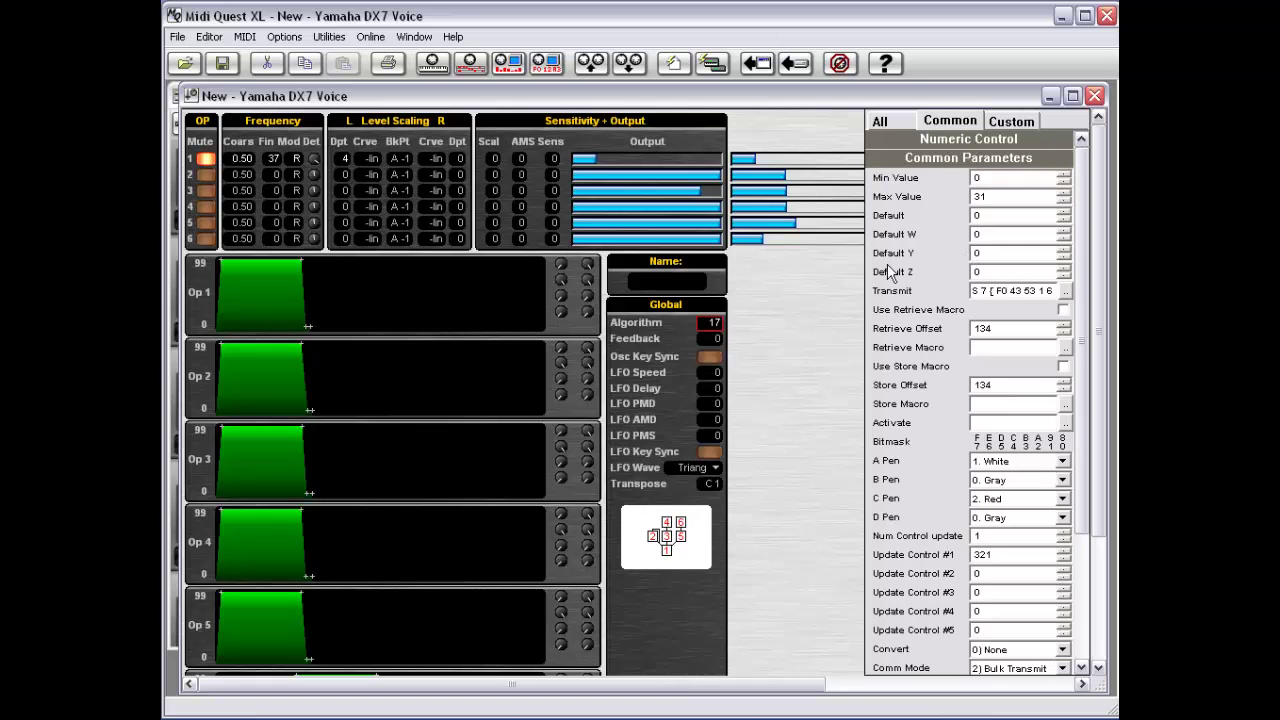
click(711, 340)
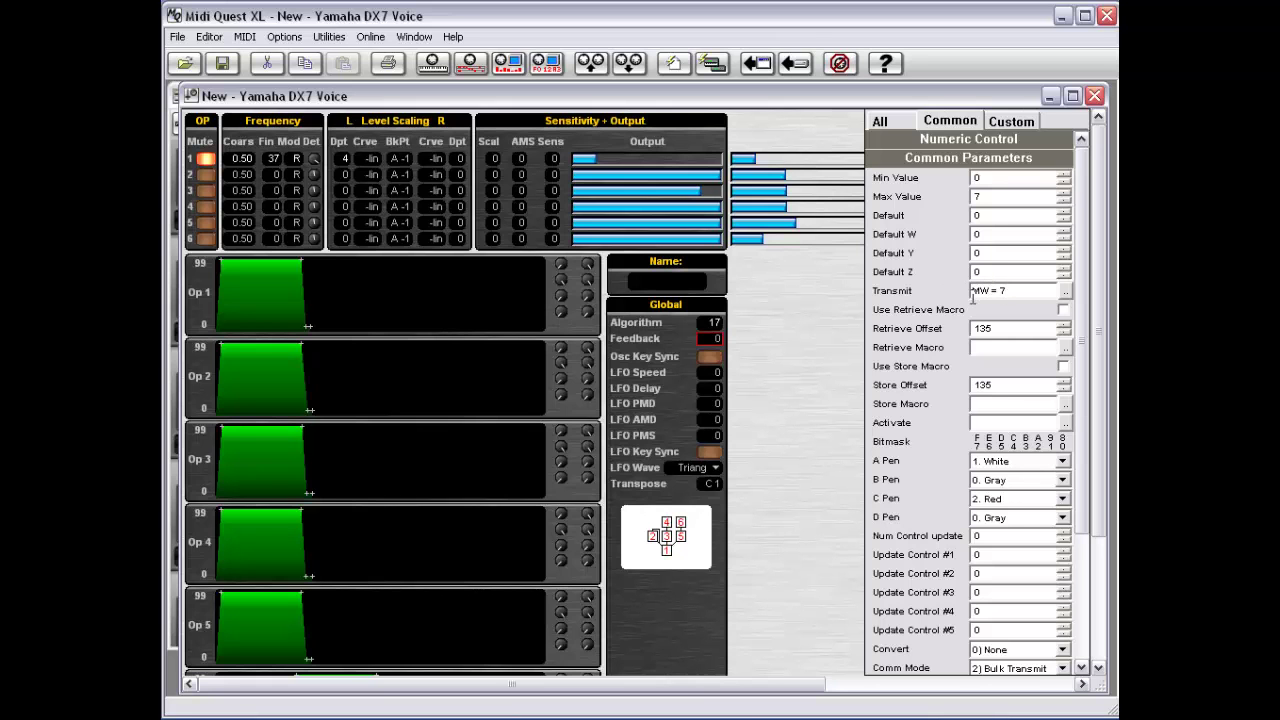
right_click(745, 304)
mouse_move(778, 596)
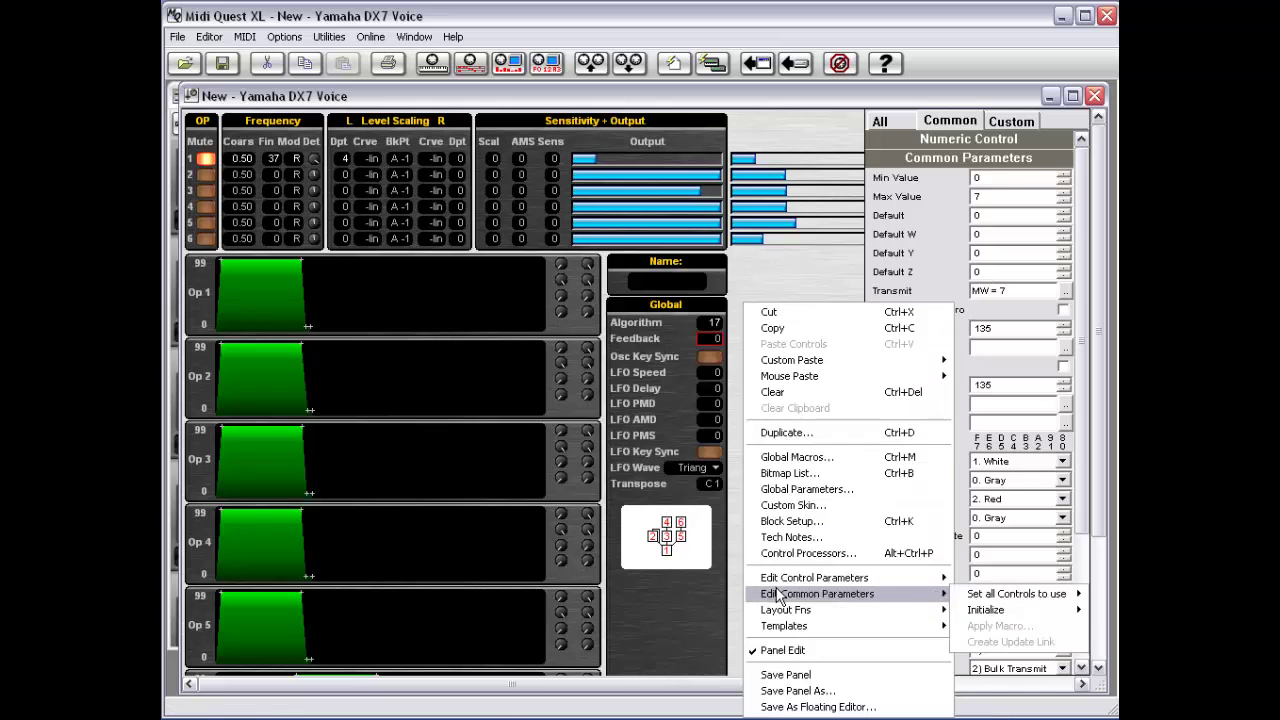
mouse_move(925, 600)
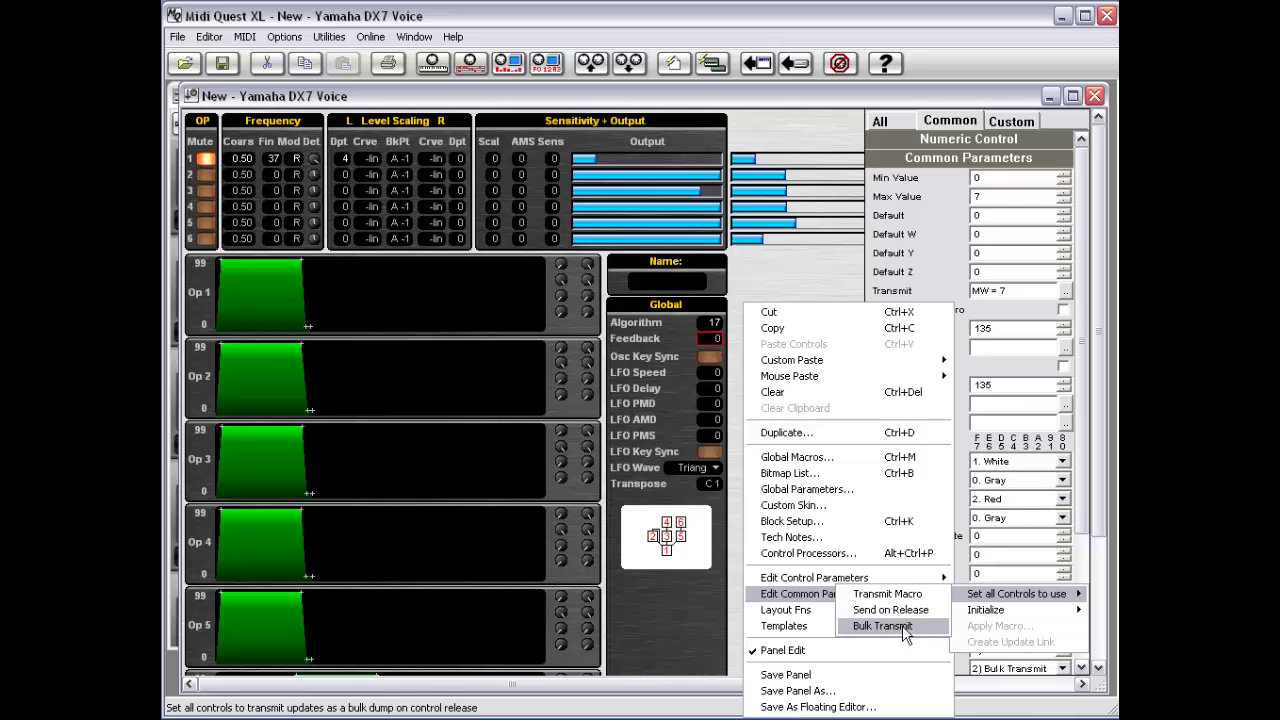
click(877, 627)
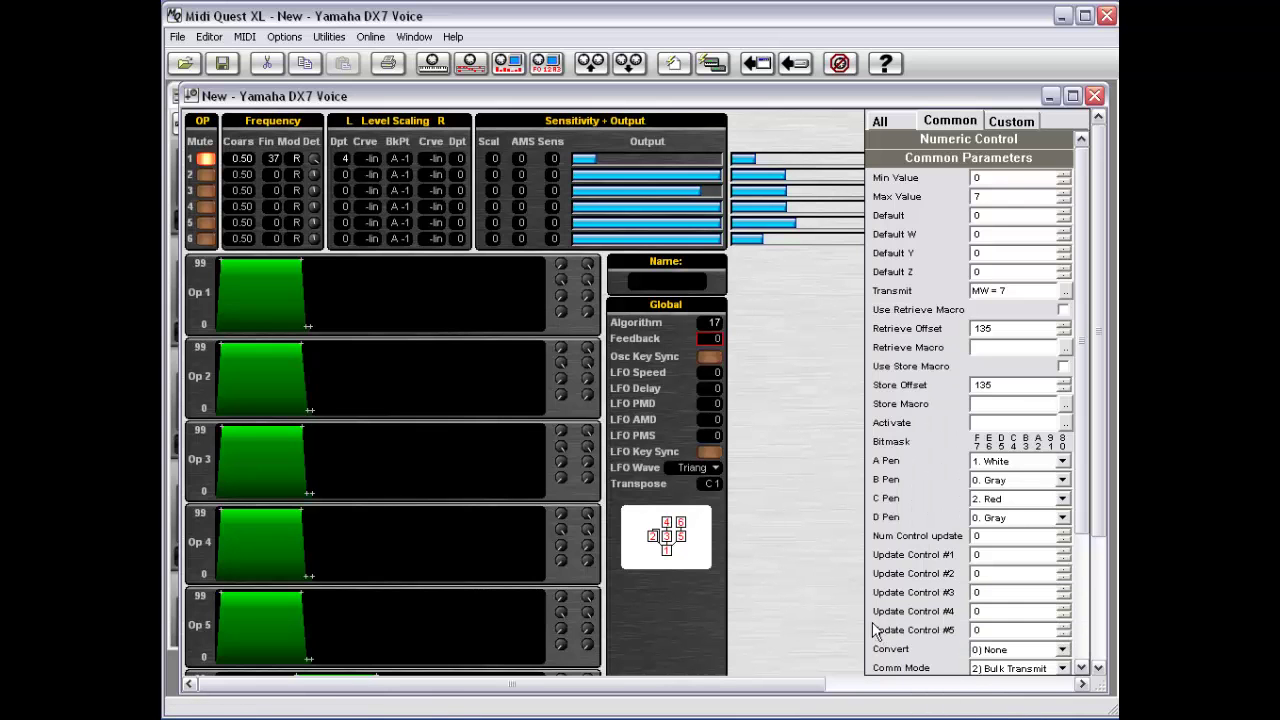
Examine the common parameters, including Comm Mode, of the Feedback and LFO PMD controls.
click(751, 239)
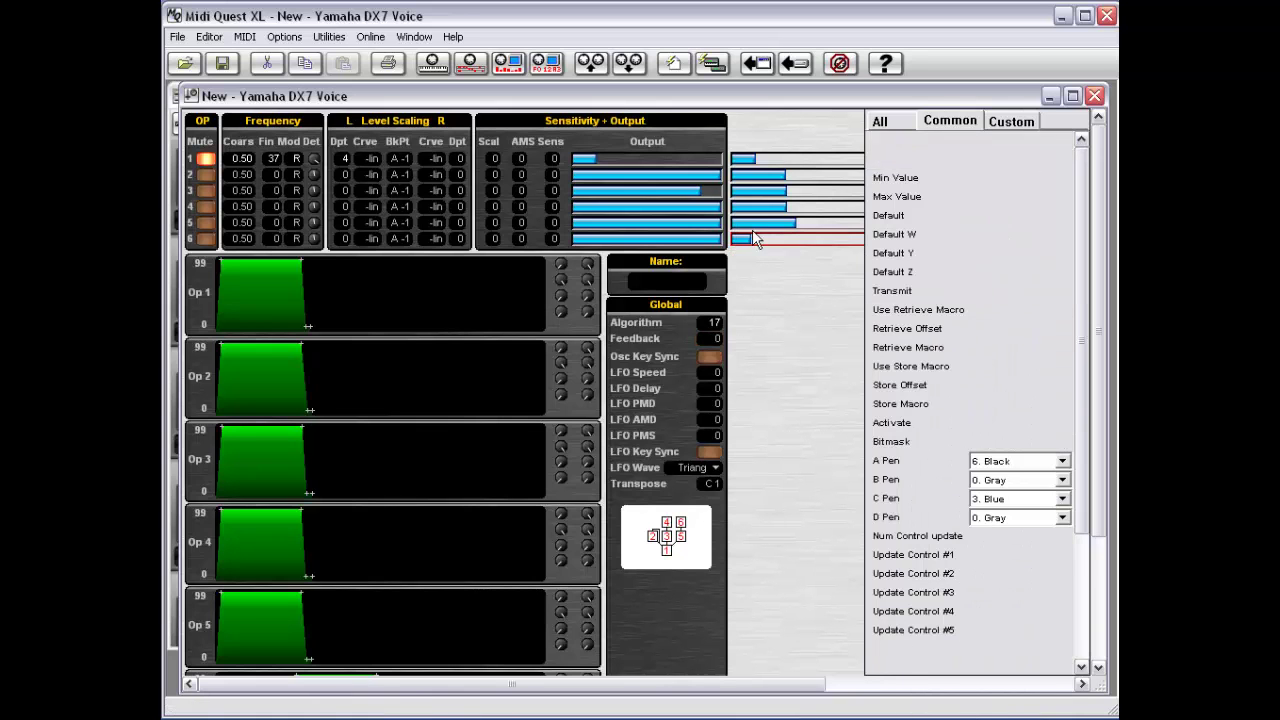
click(712, 340)
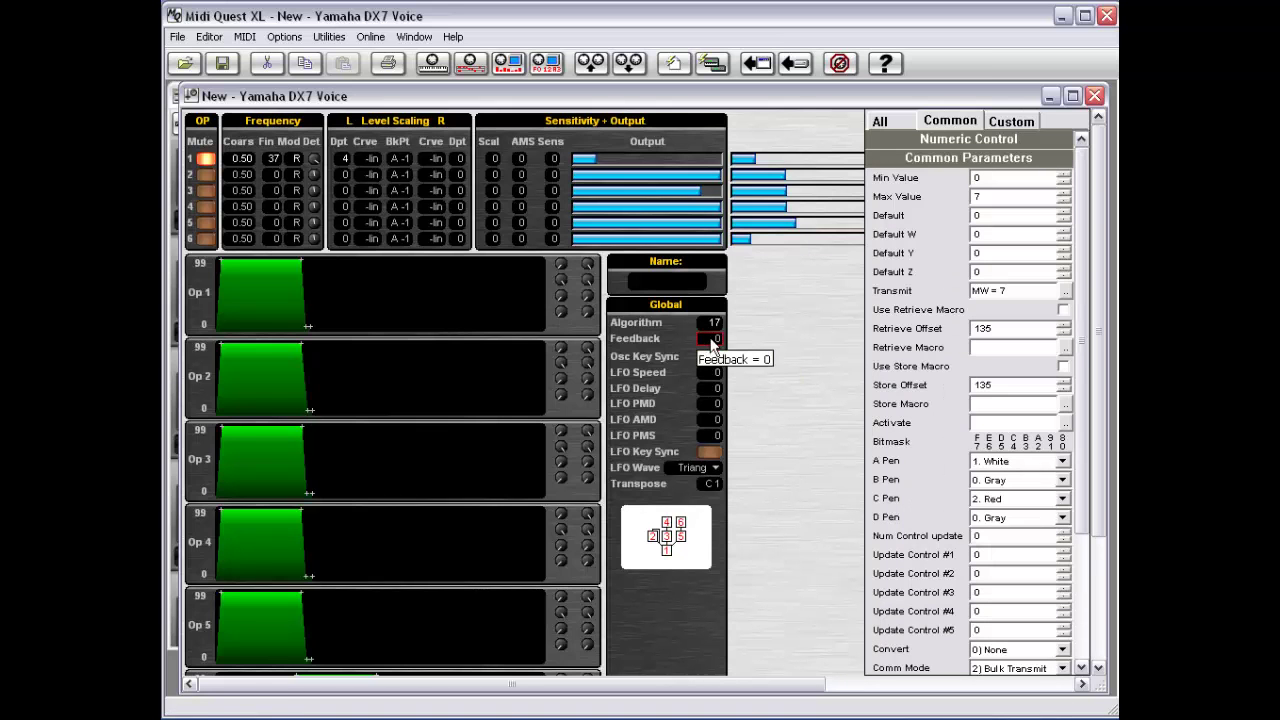
click(714, 404)
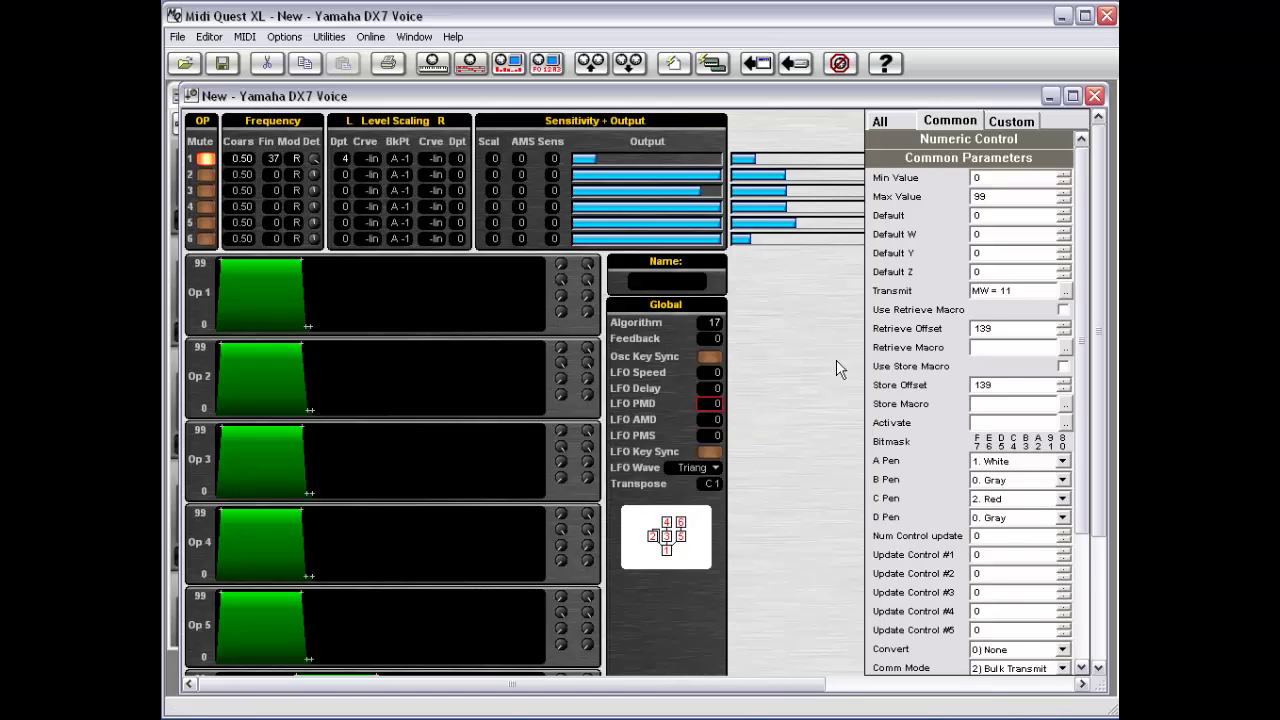
Examine the Initialize commands for common parameters and the Default values of the LFO PMD control.
right_click(781, 311)
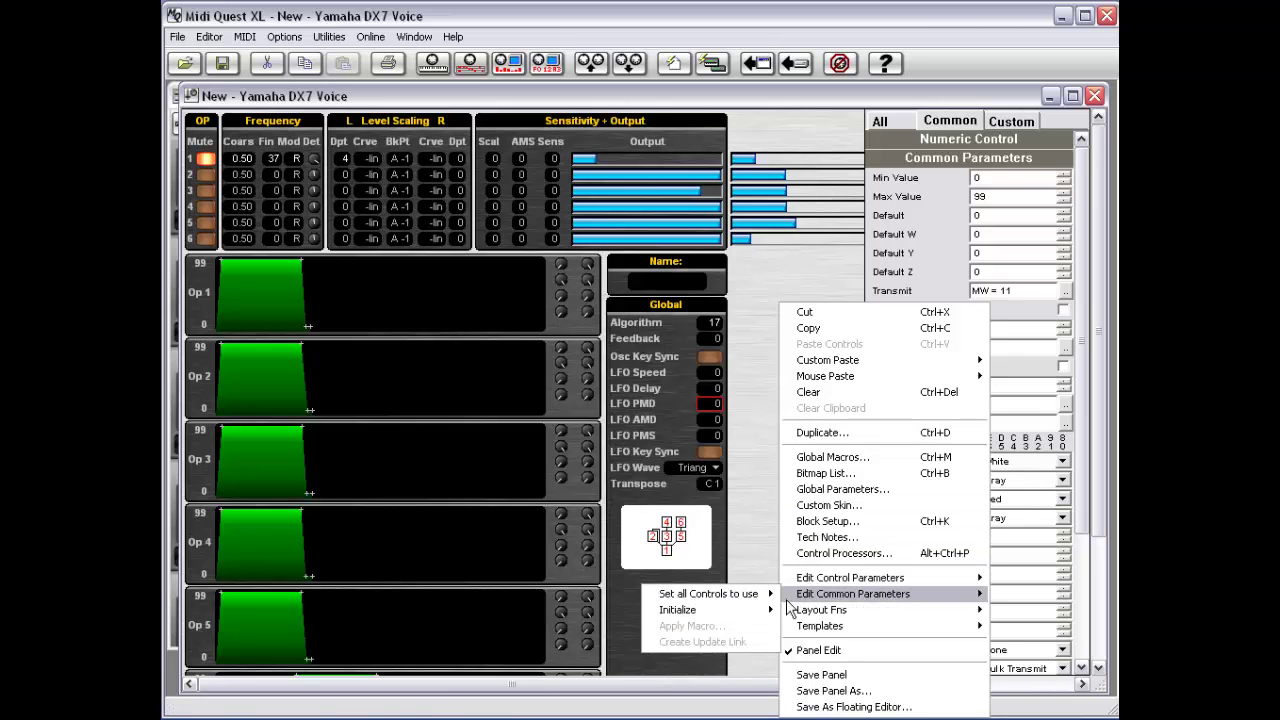
mouse_move(728, 618)
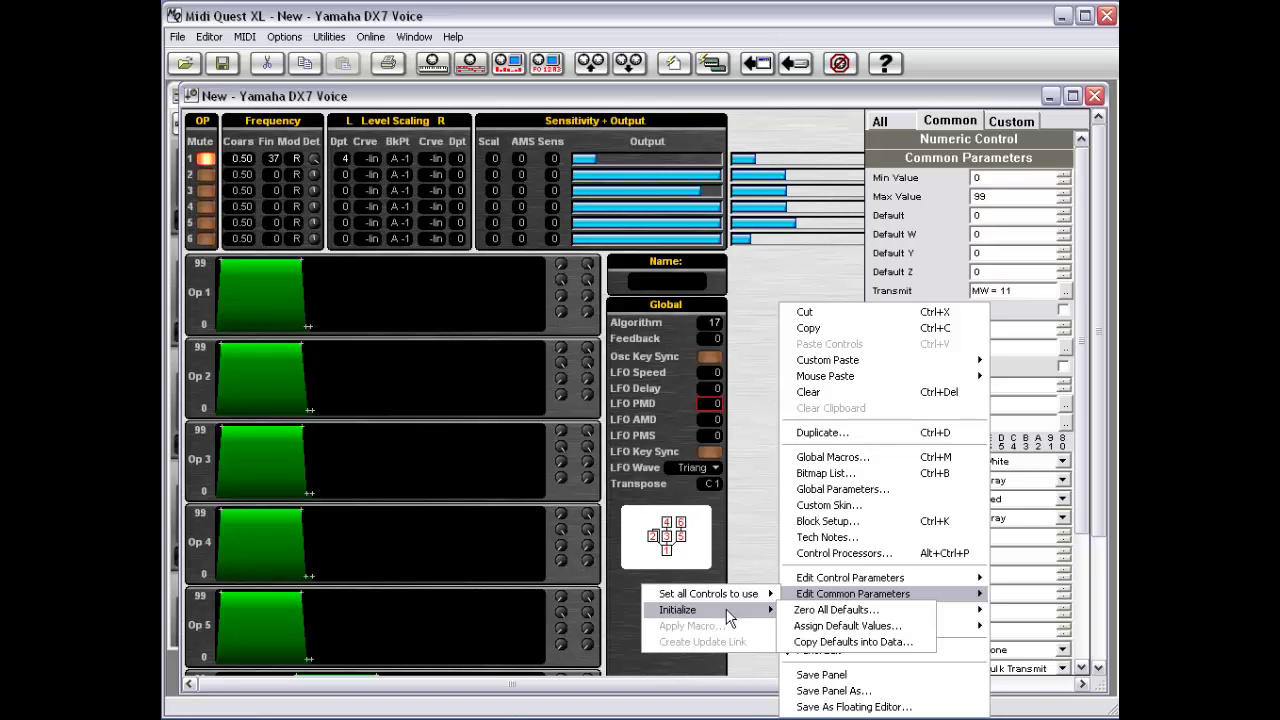
click(915, 221)
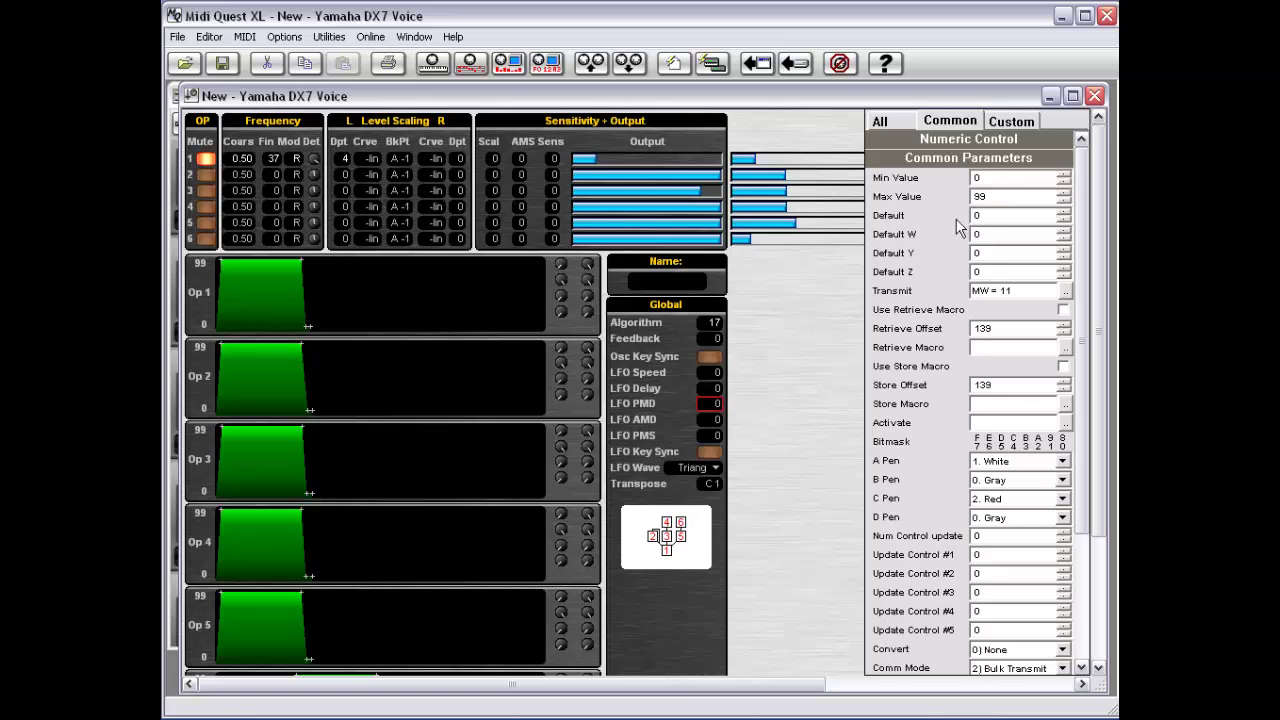
right_click(757, 304)
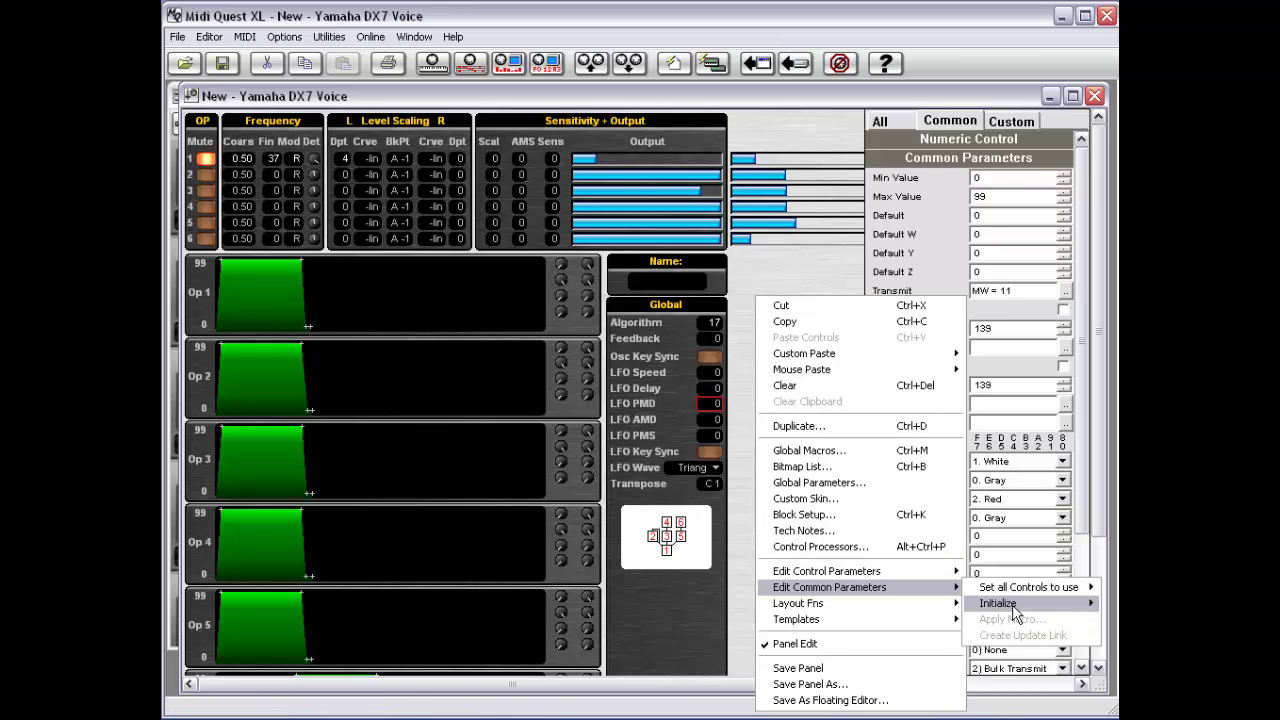
mouse_move(1000, 604)
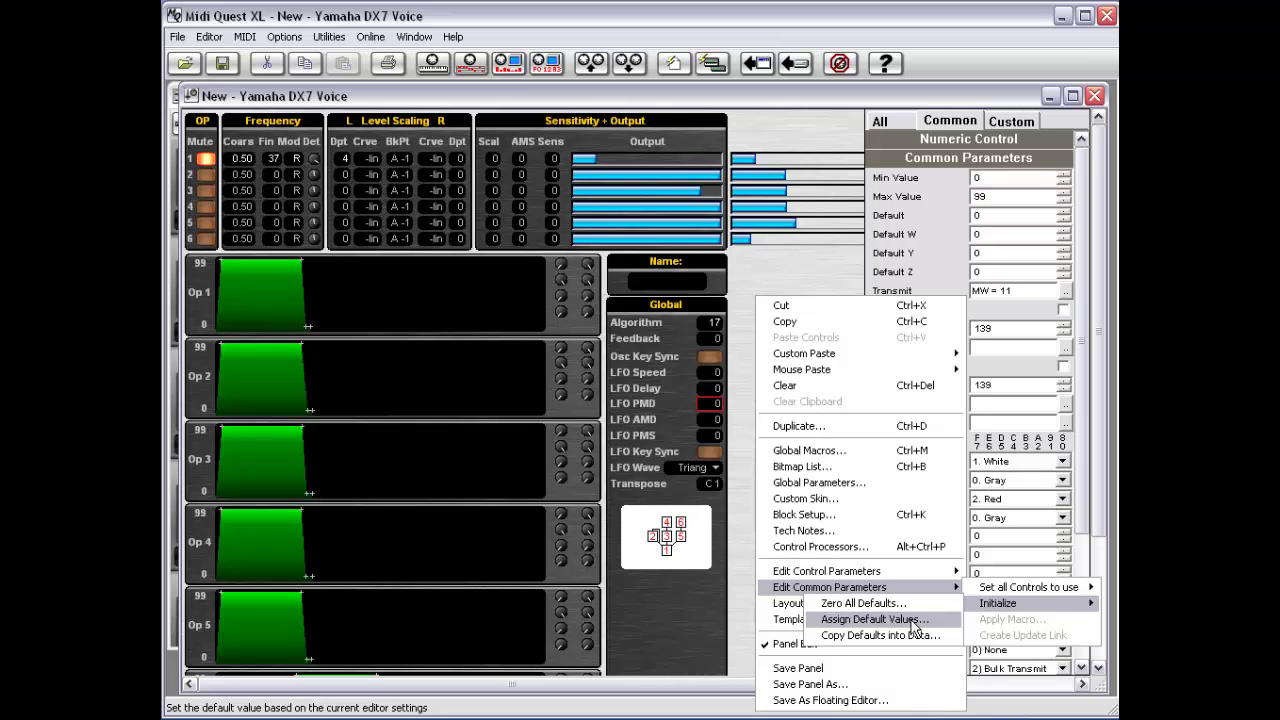
click(781, 282)
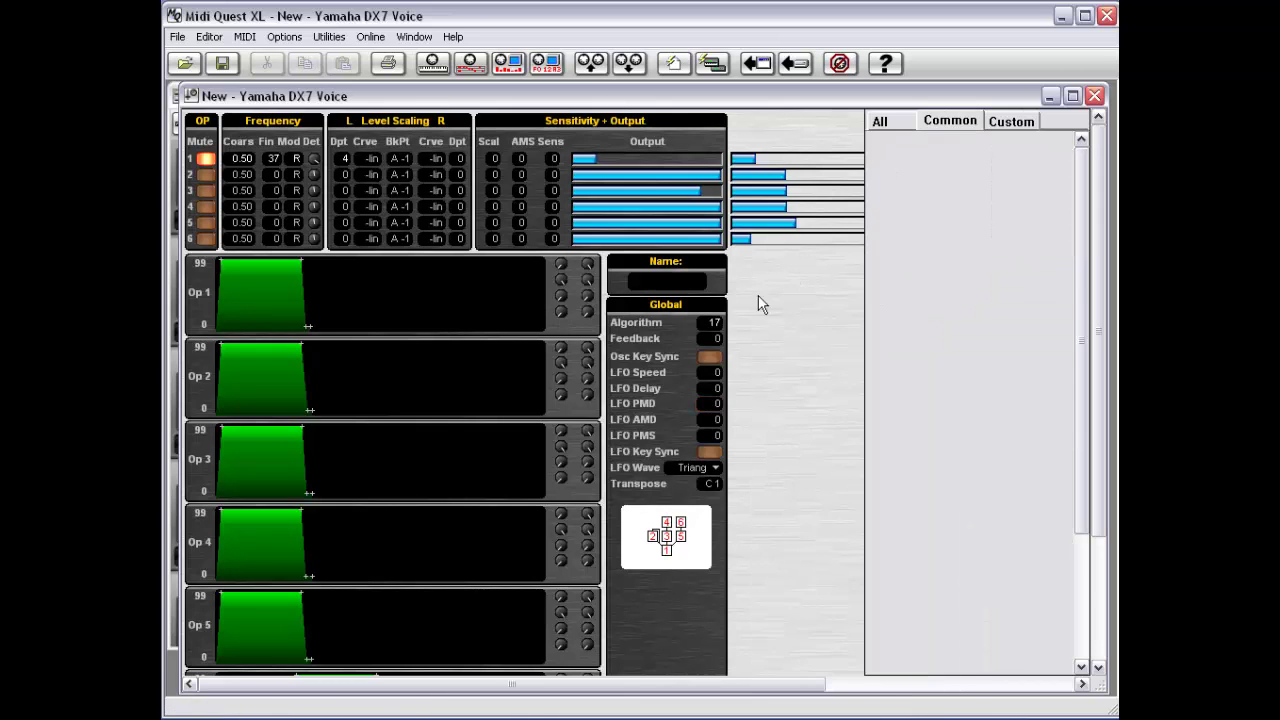
Check the Algorithm control's default parameters and set the Feedback value to 3.
click(714, 324)
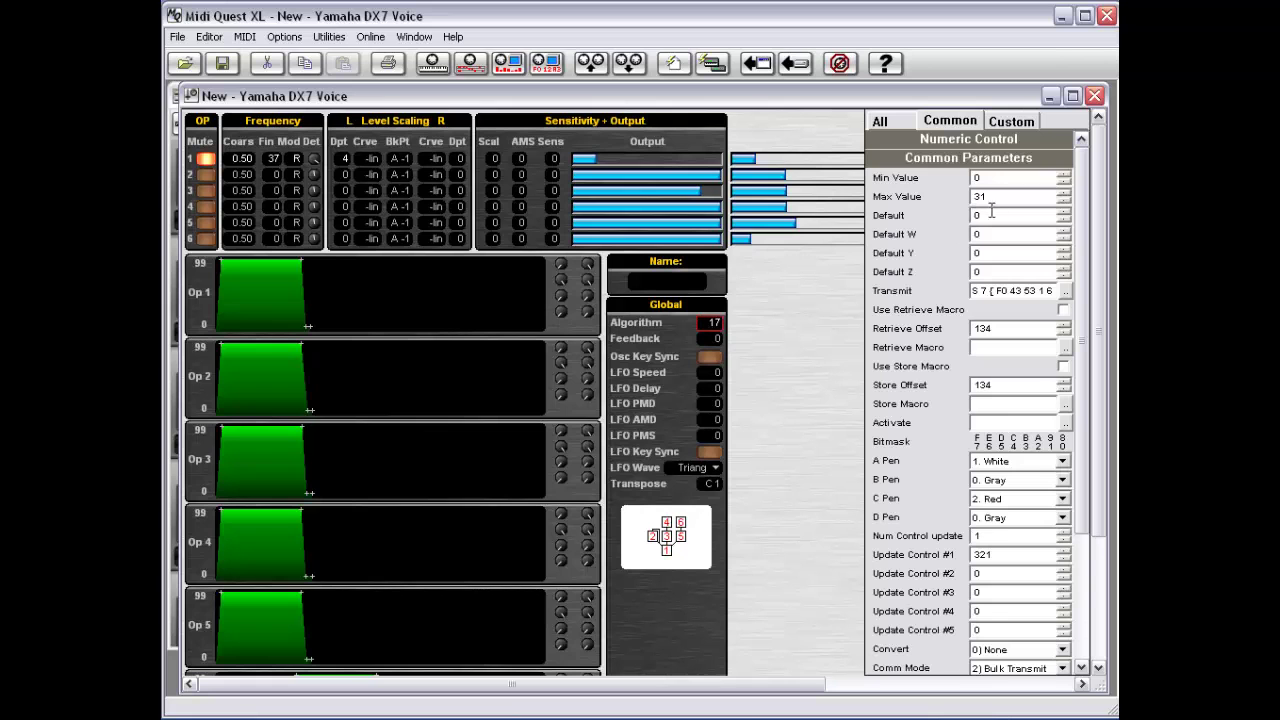
click(713, 343)
drag(713, 341, 718, 336)
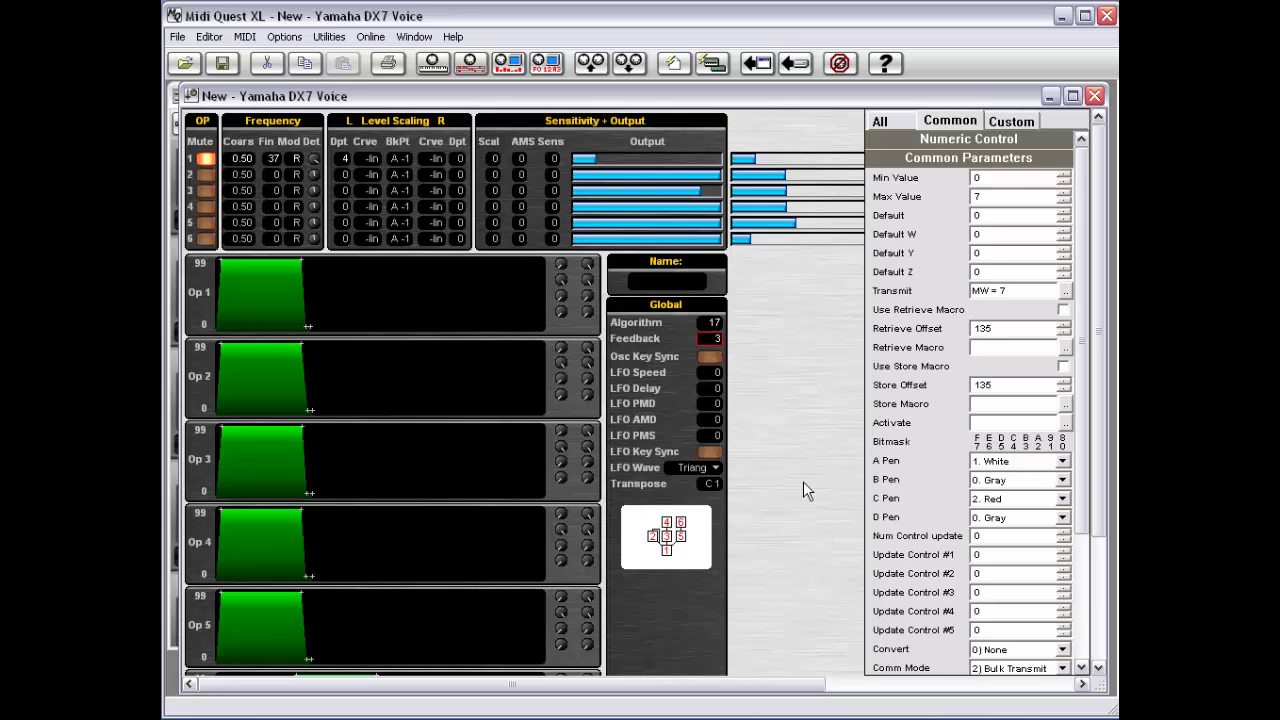
Examine the Copy Defaults into Data command among the Initialize options, with Feedback selected and with no control selected.
right_click(785, 366)
mouse_move(823, 599)
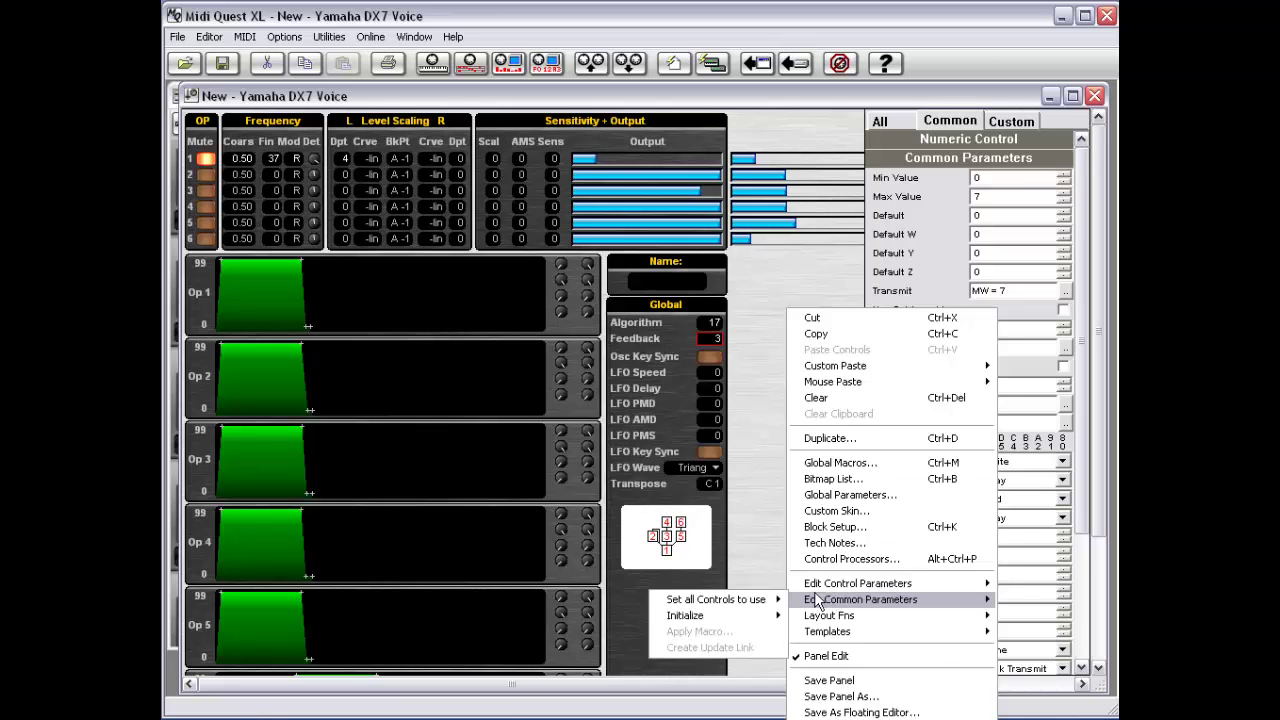
mouse_move(750, 612)
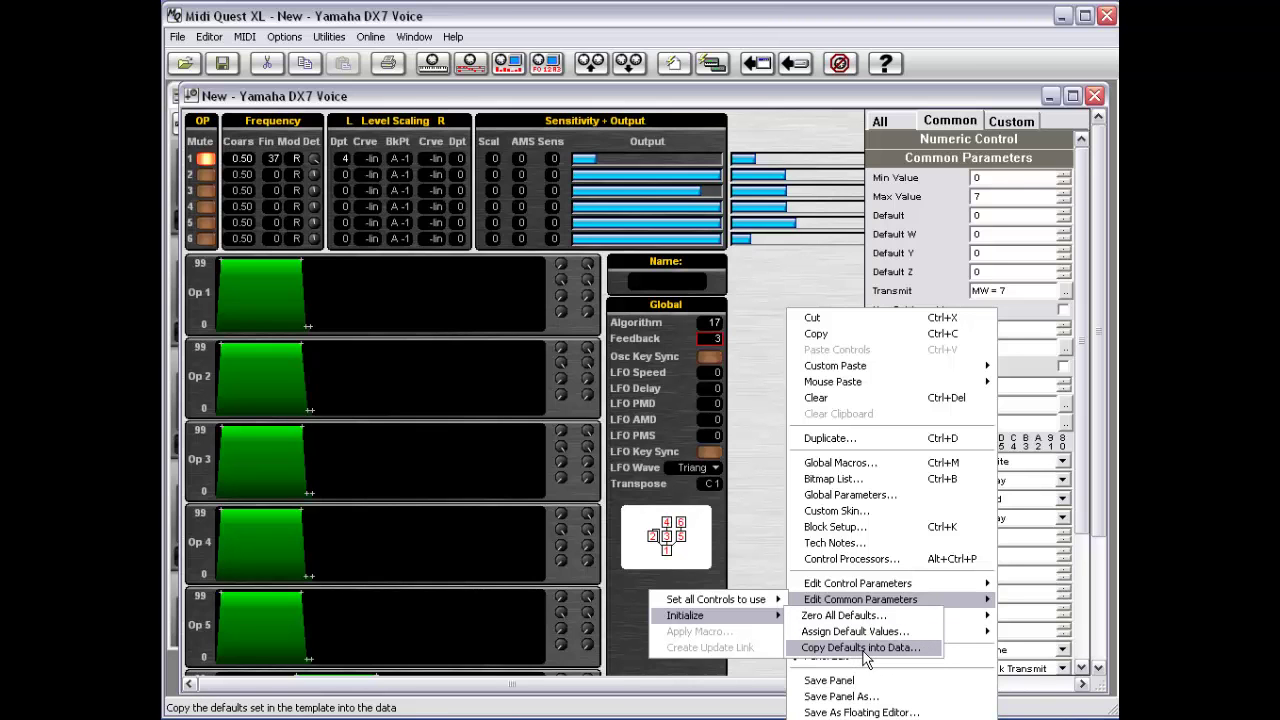
click(750, 288)
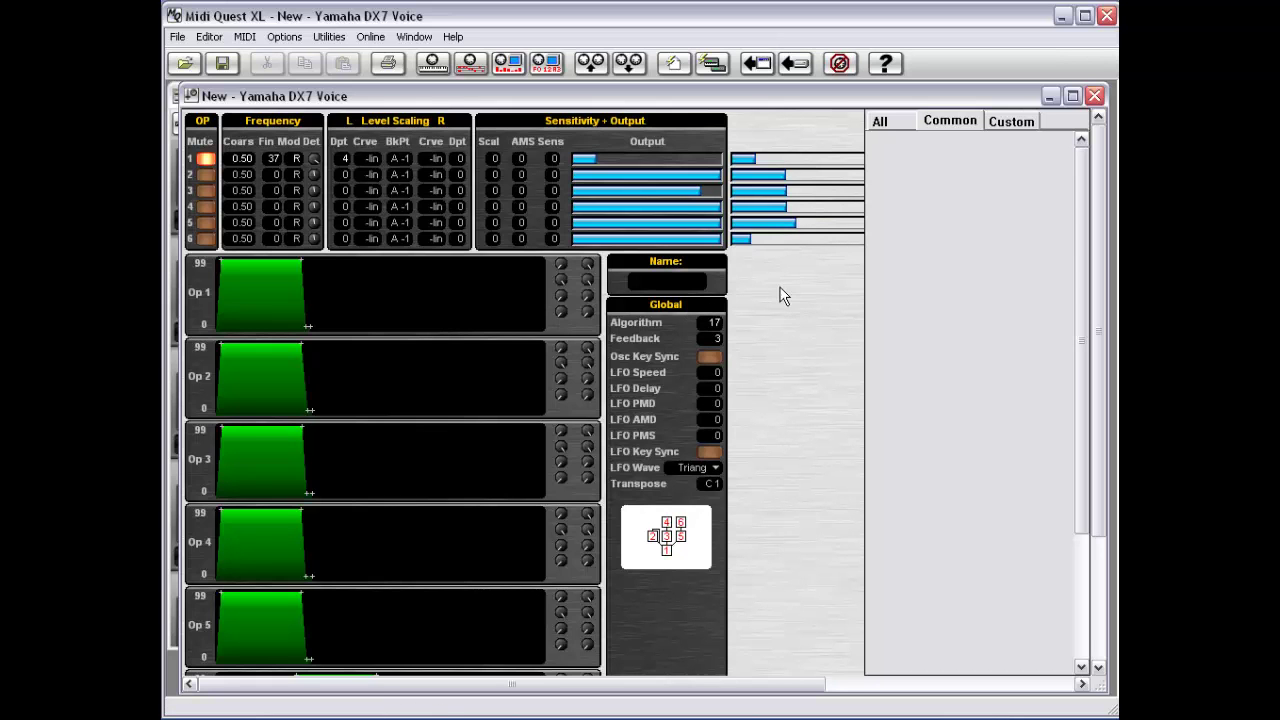
right_click(755, 299)
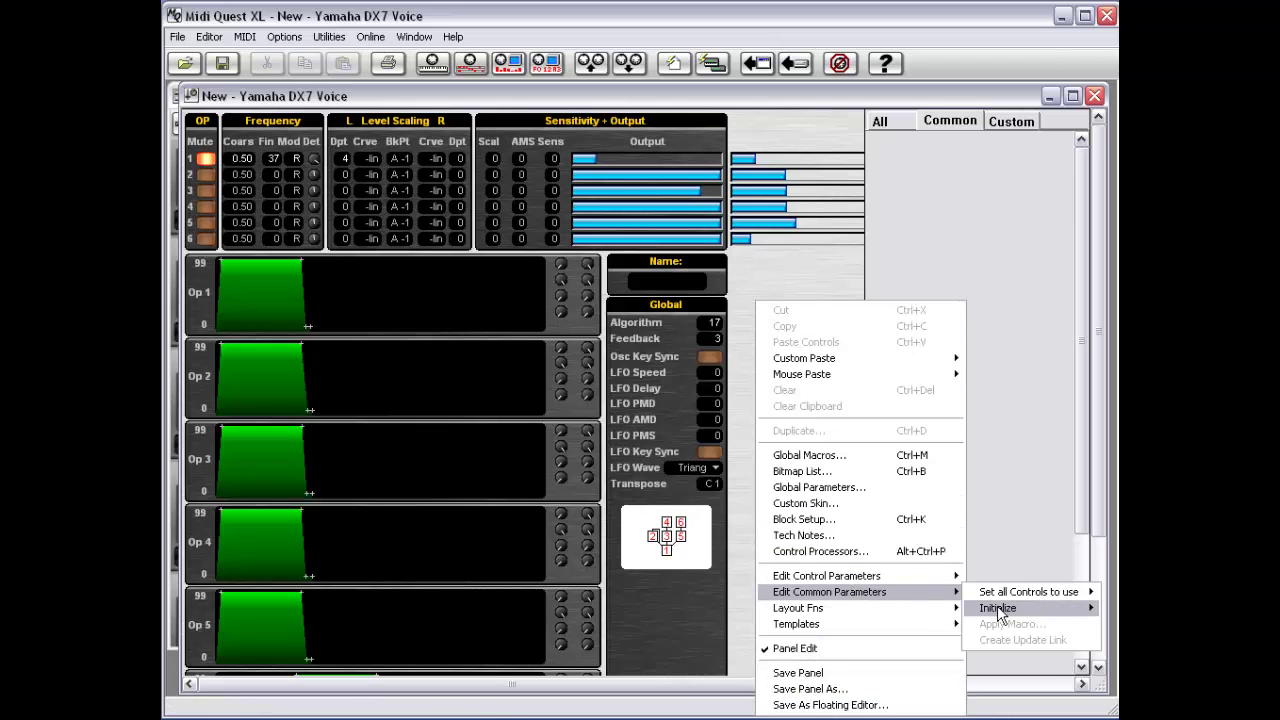
click(820, 274)
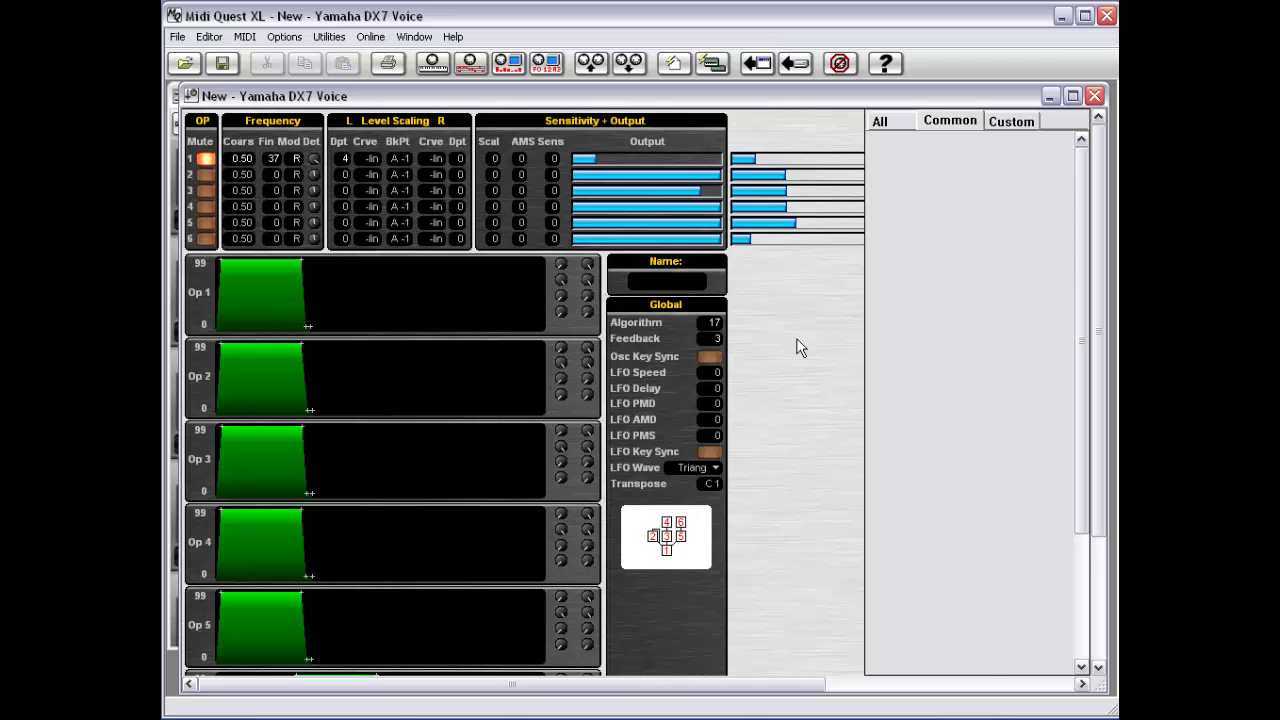
Examine the Layout Fns commands, such as Full Control Select, Grid Enabled and Show All Controls.
right_click(778, 308)
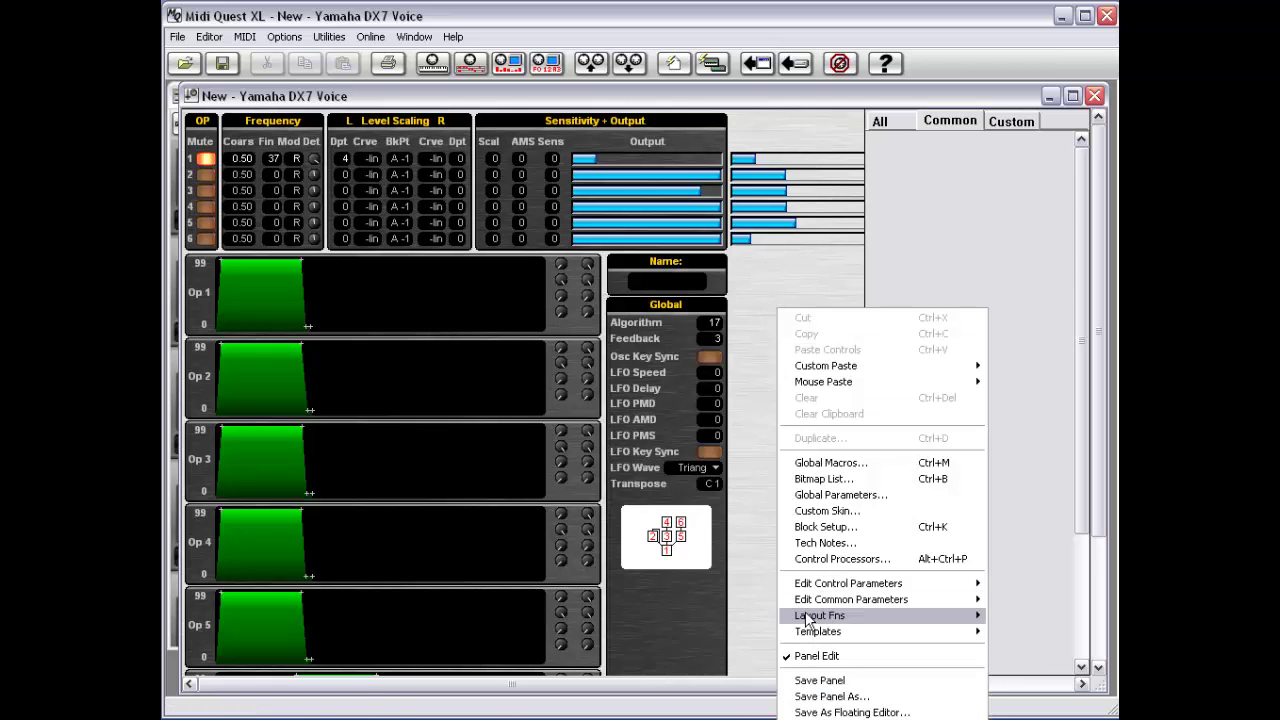
mouse_move(805, 620)
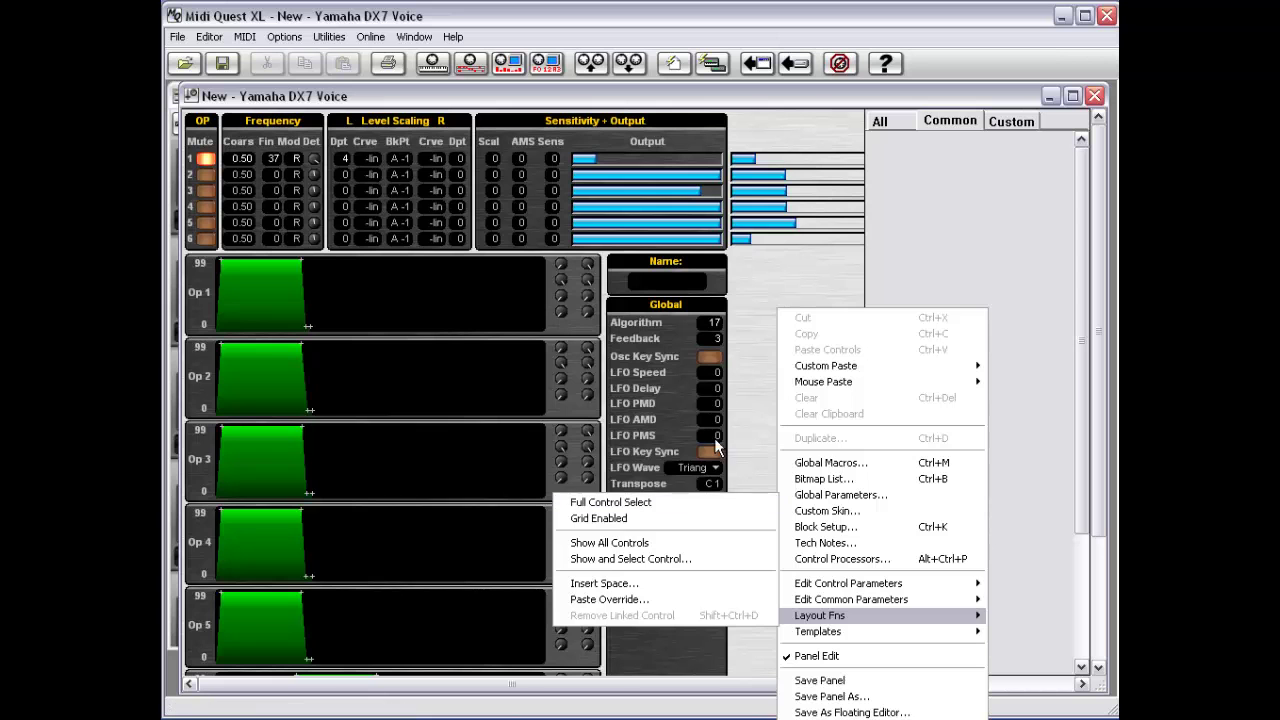
click(740, 285)
Show all parameters of the Global section's background bitmap control and turn on its Lock option.
click(673, 619)
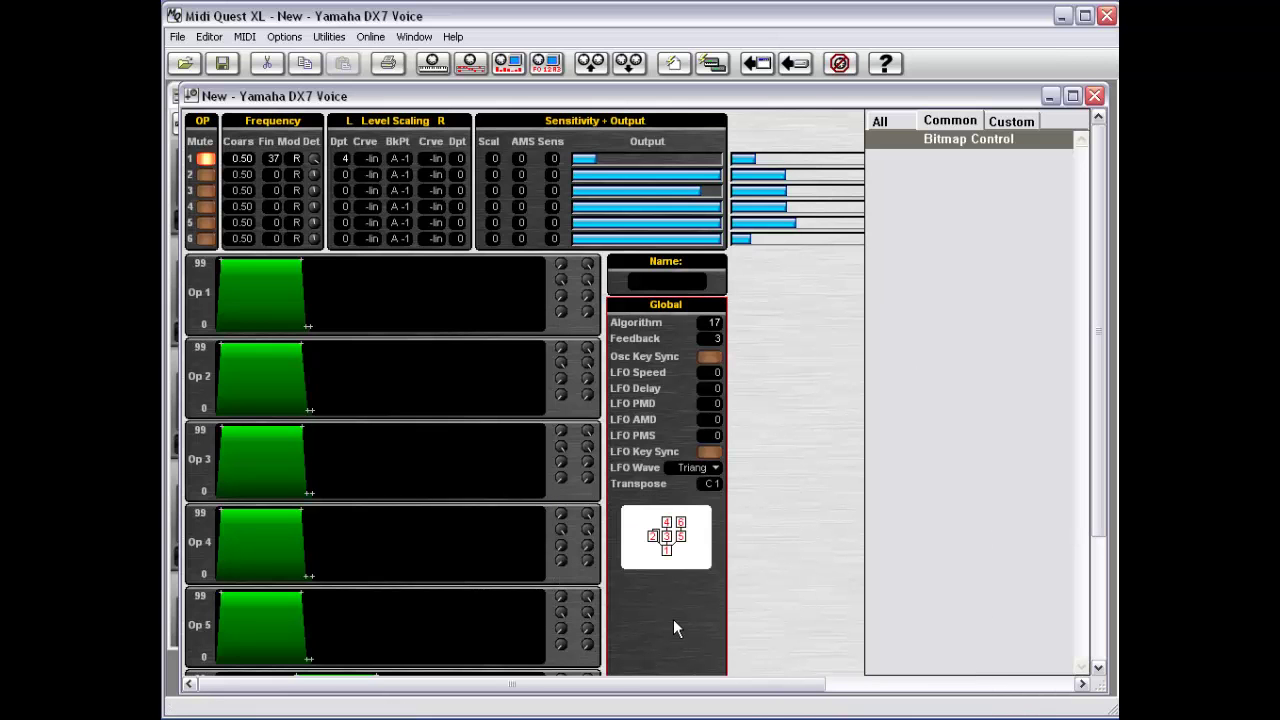
click(880, 121)
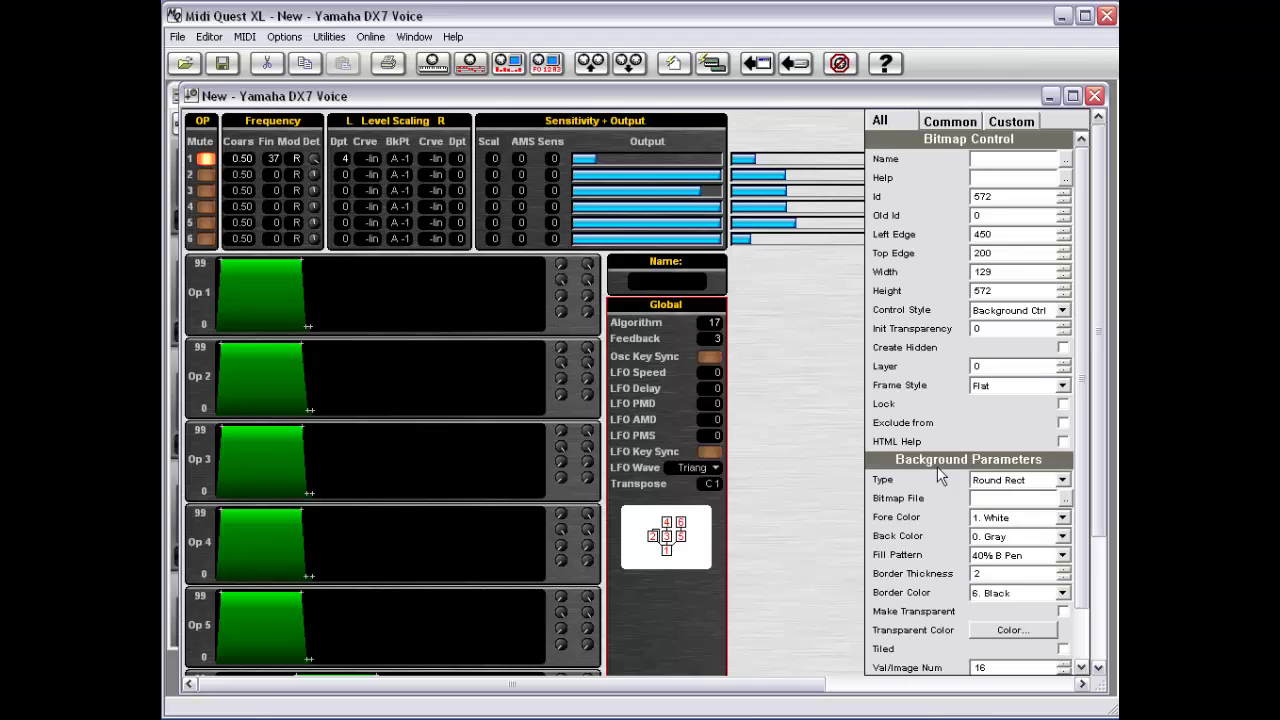
click(1063, 404)
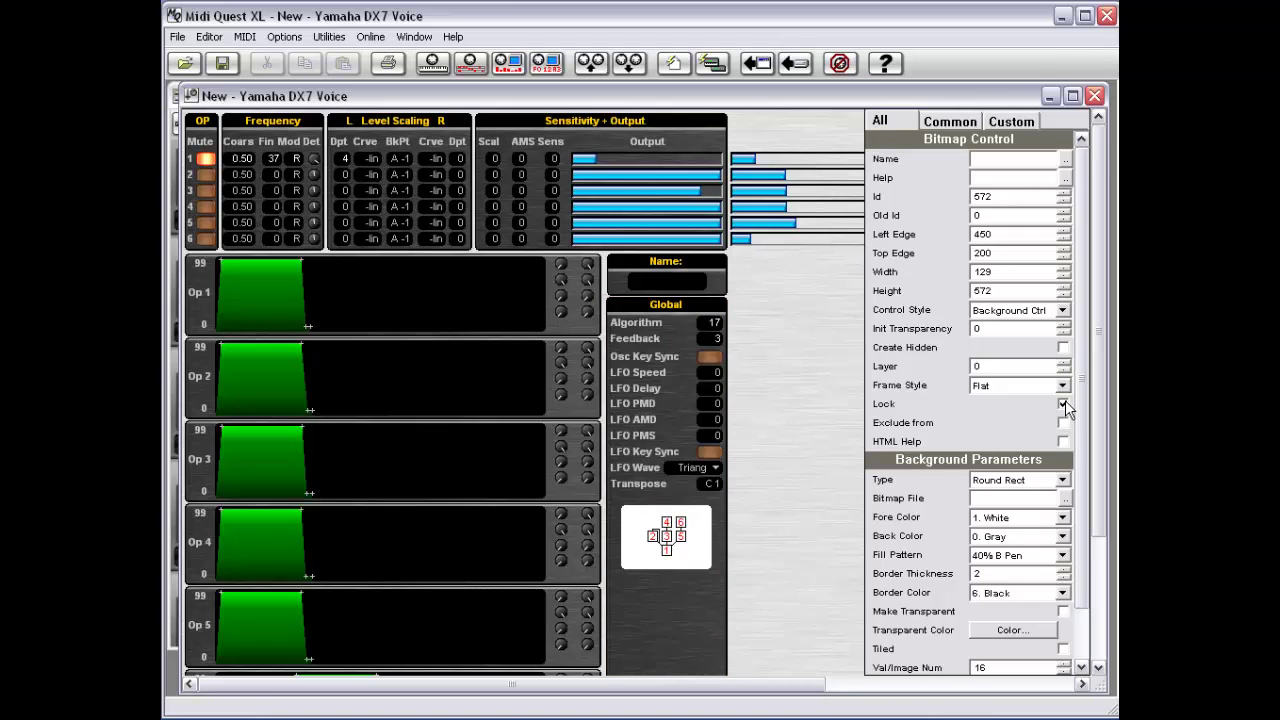
click(1063, 404)
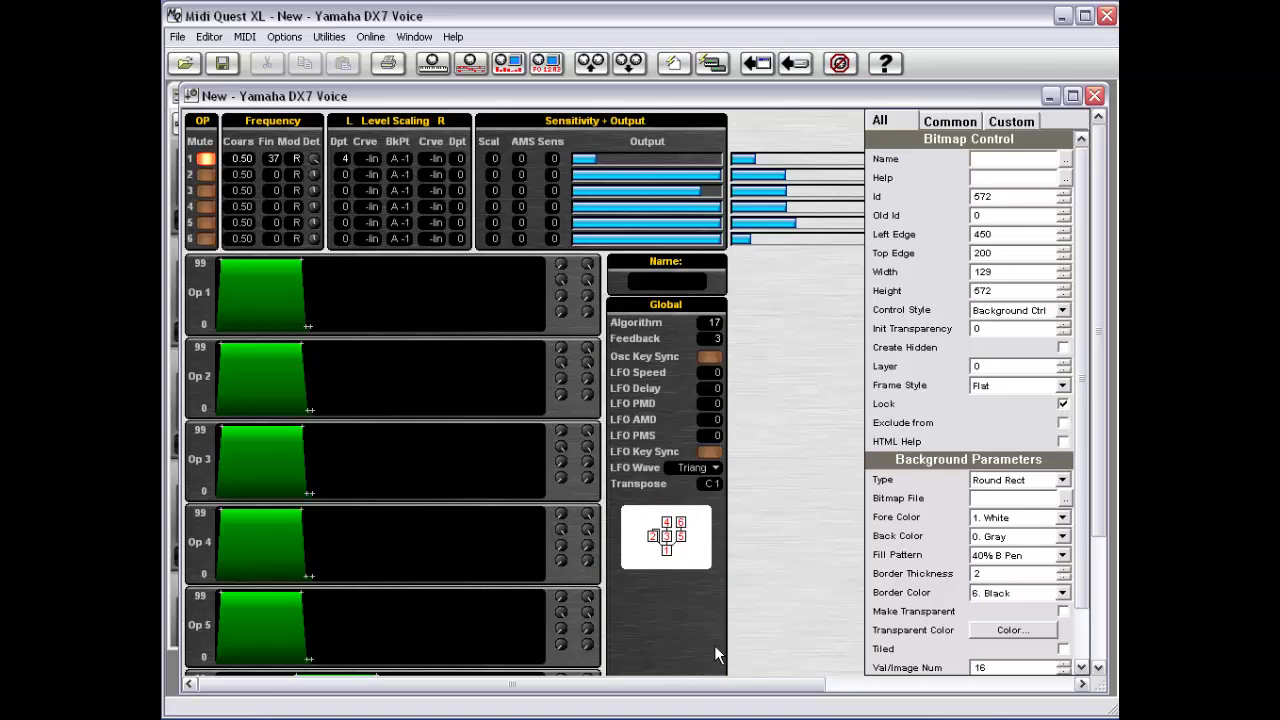
Try to select the locked Global background, marquee-select the eight Op 4 knobs starting from over it, and clear the selection.
click(669, 618)
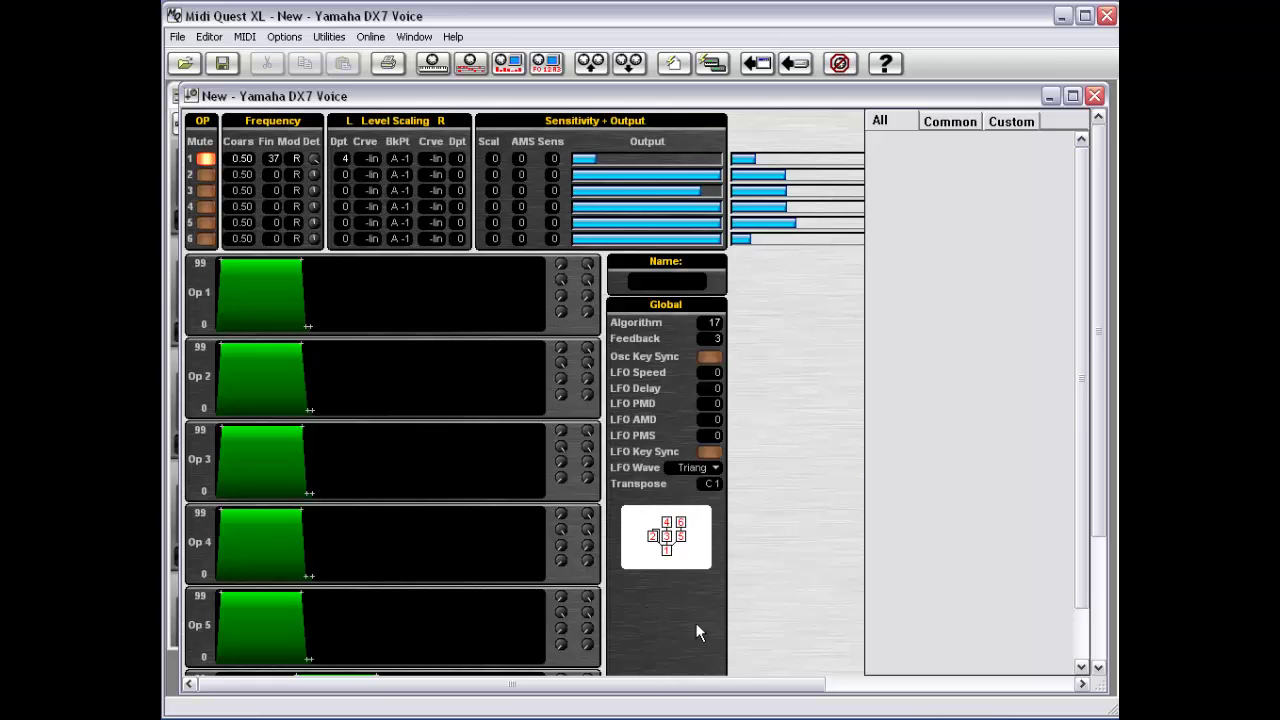
right_click(669, 610)
key(Escape)
drag(615, 572, 541, 502)
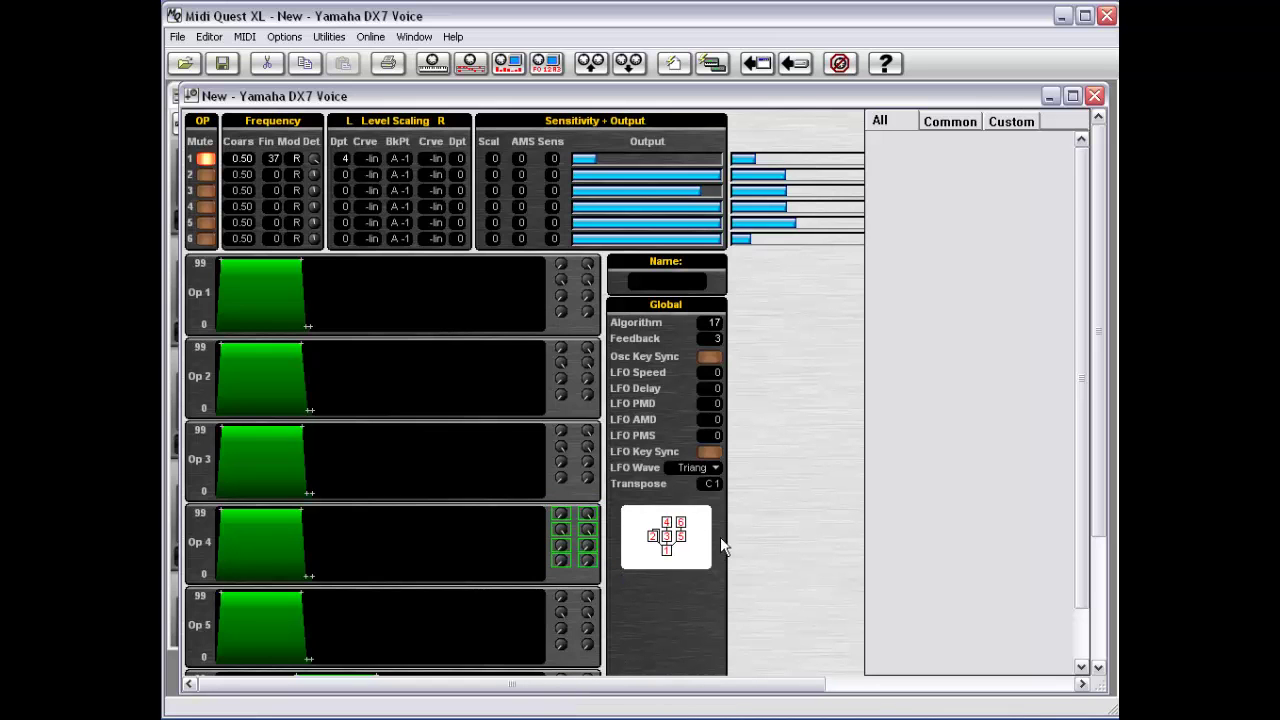
drag(759, 569, 837, 570)
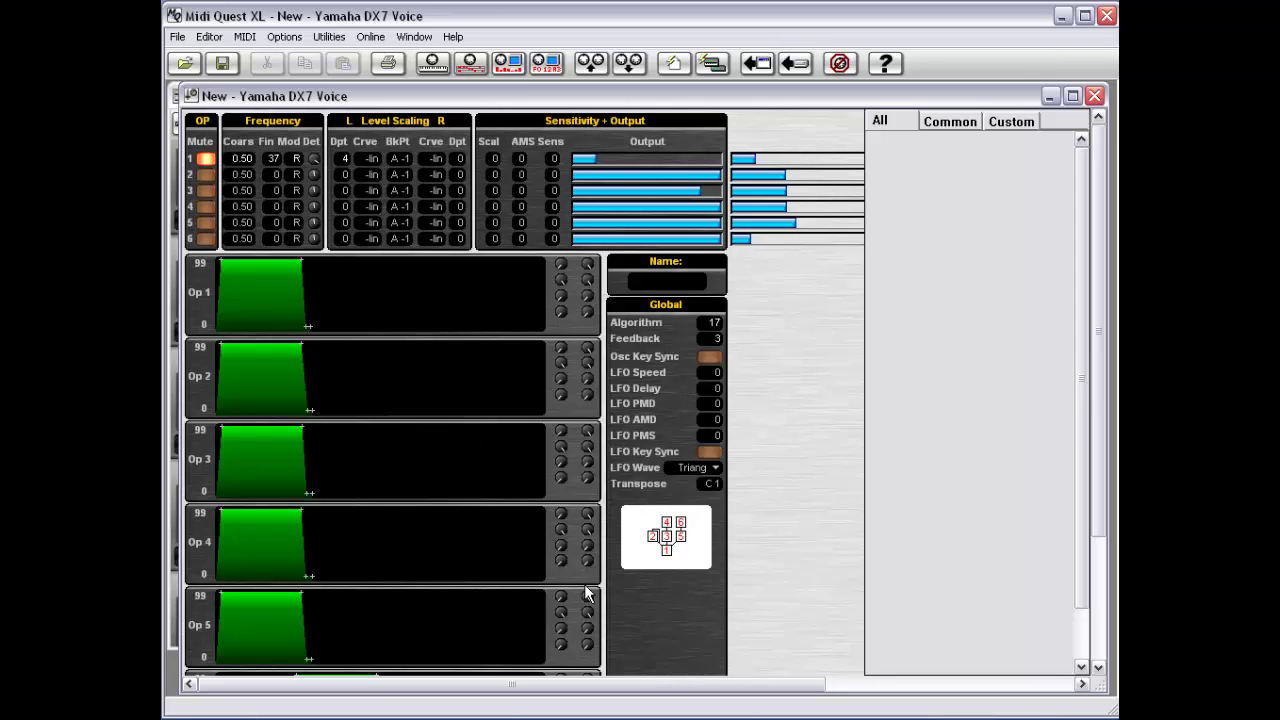
Marquee-select the eight Op 4 knobs from the corner of their section, and clear the selection.
drag(588, 578, 541, 503)
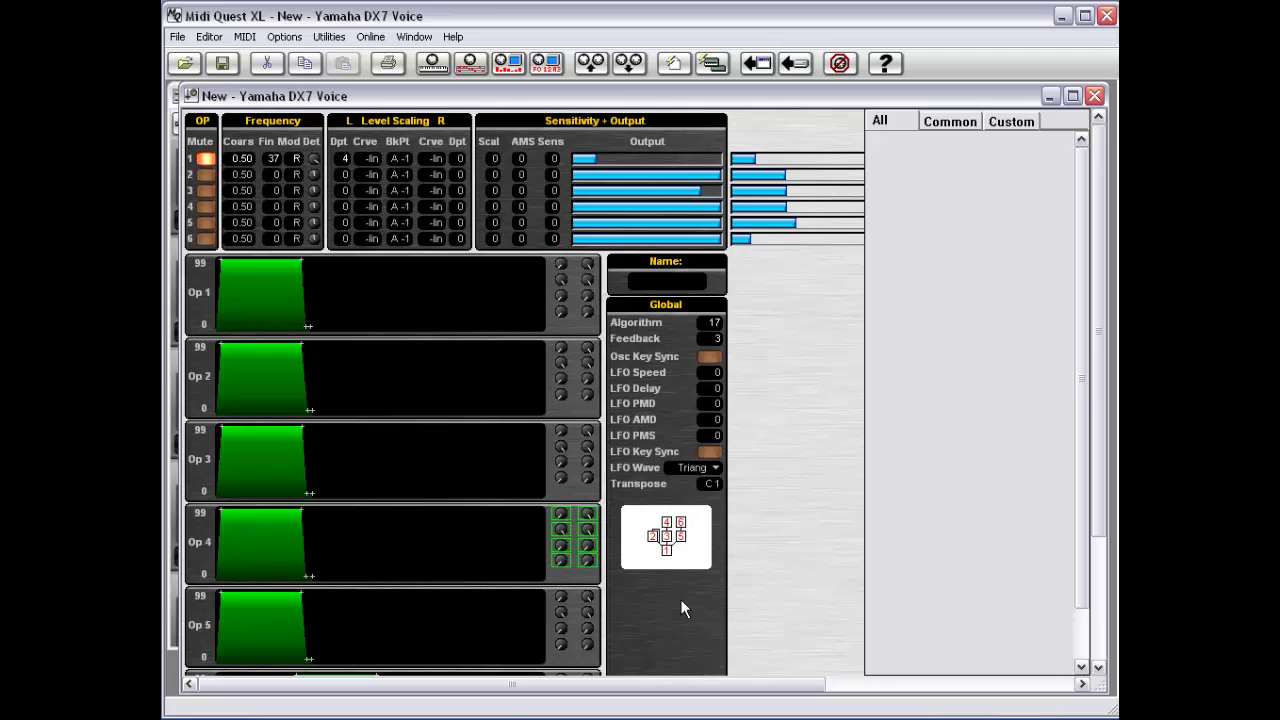
click(815, 548)
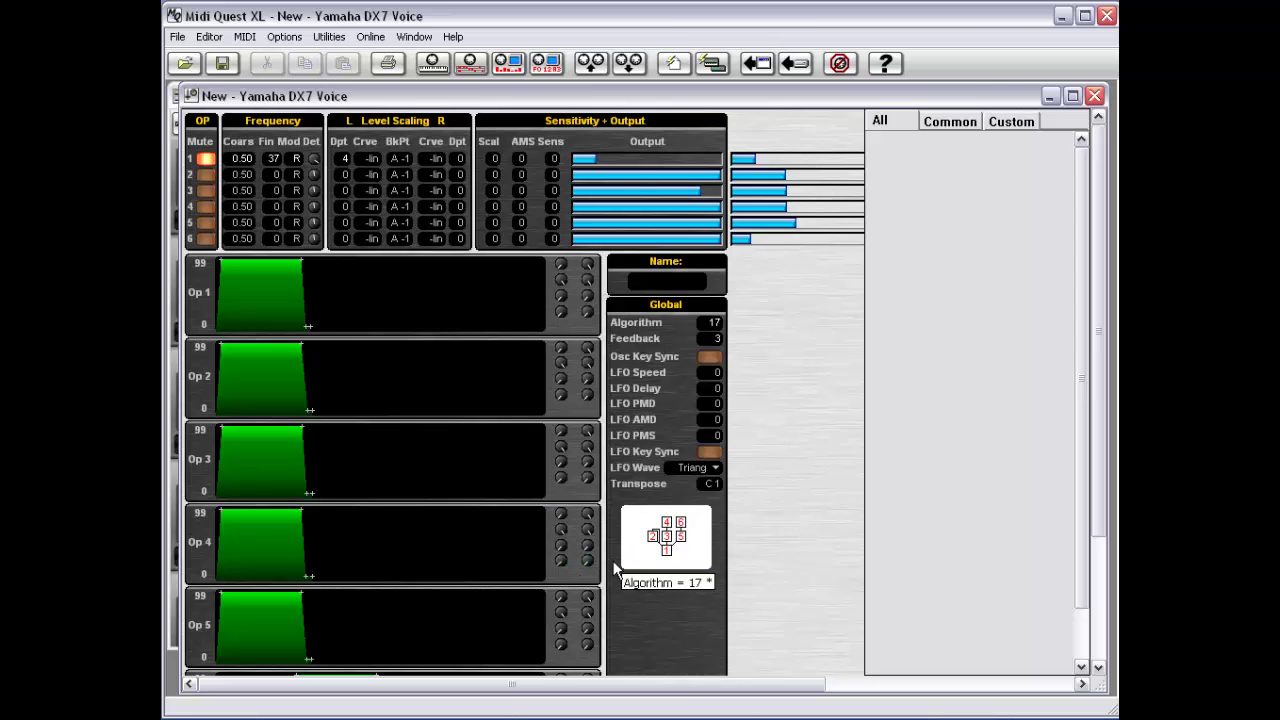
Turn on Full Control Select for the panel layout and check that the option is active.
right_click(780, 480)
mouse_move(836, 372)
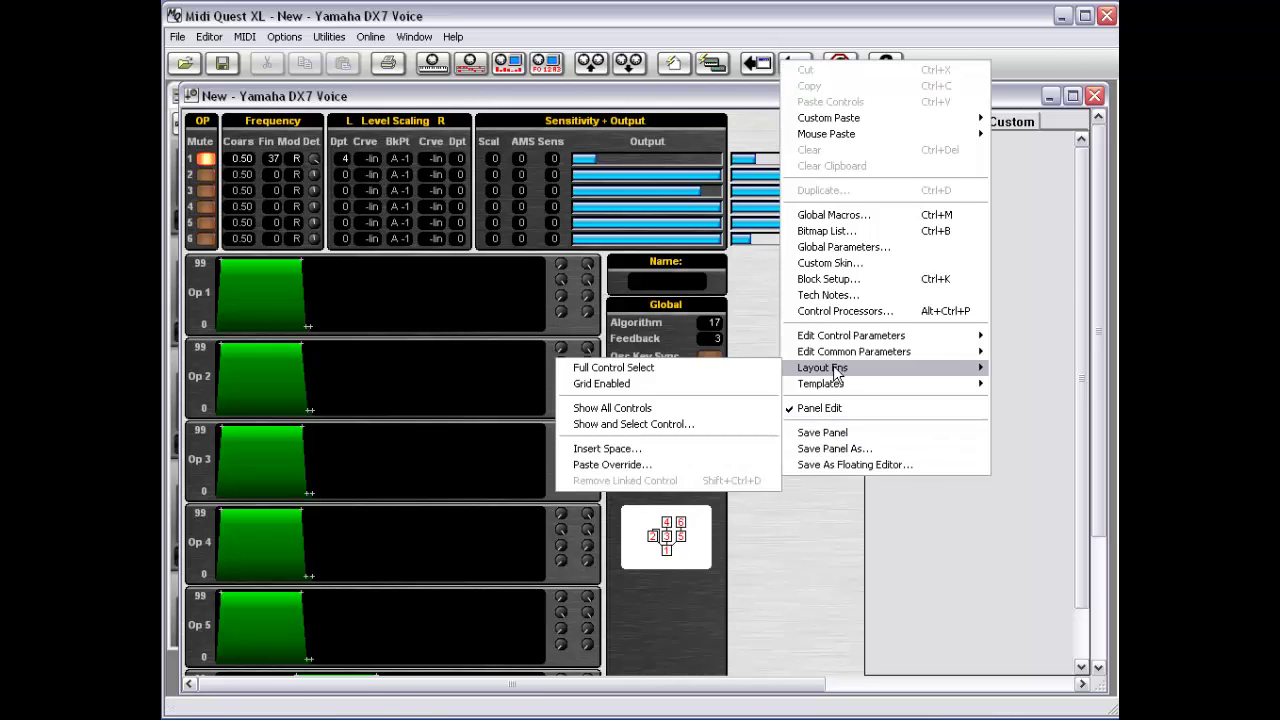
click(678, 372)
right_click(777, 417)
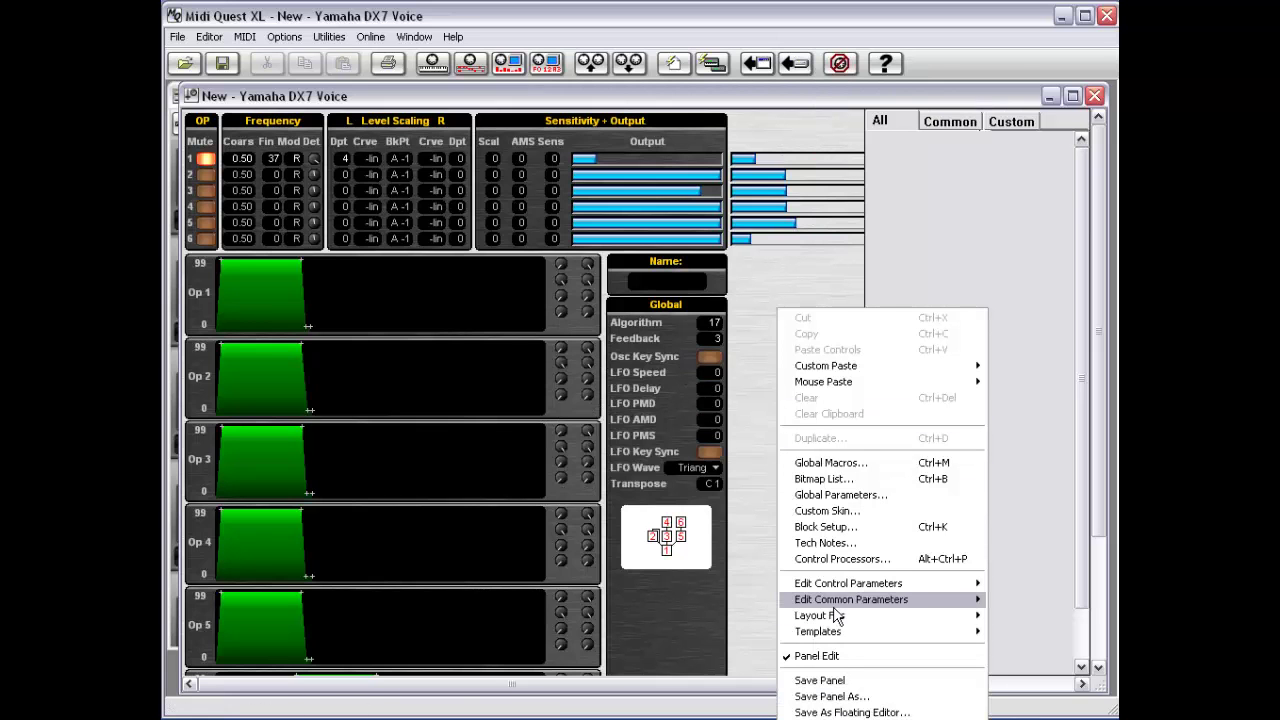
mouse_move(834, 616)
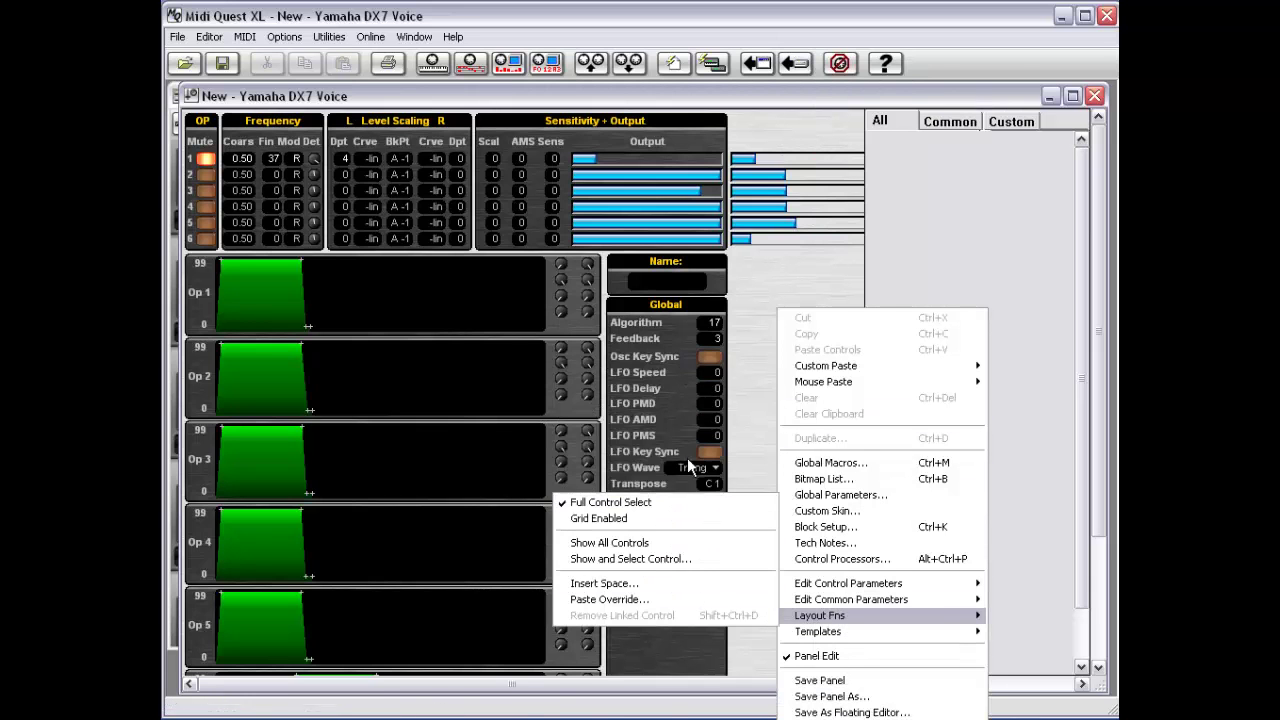
click(751, 356)
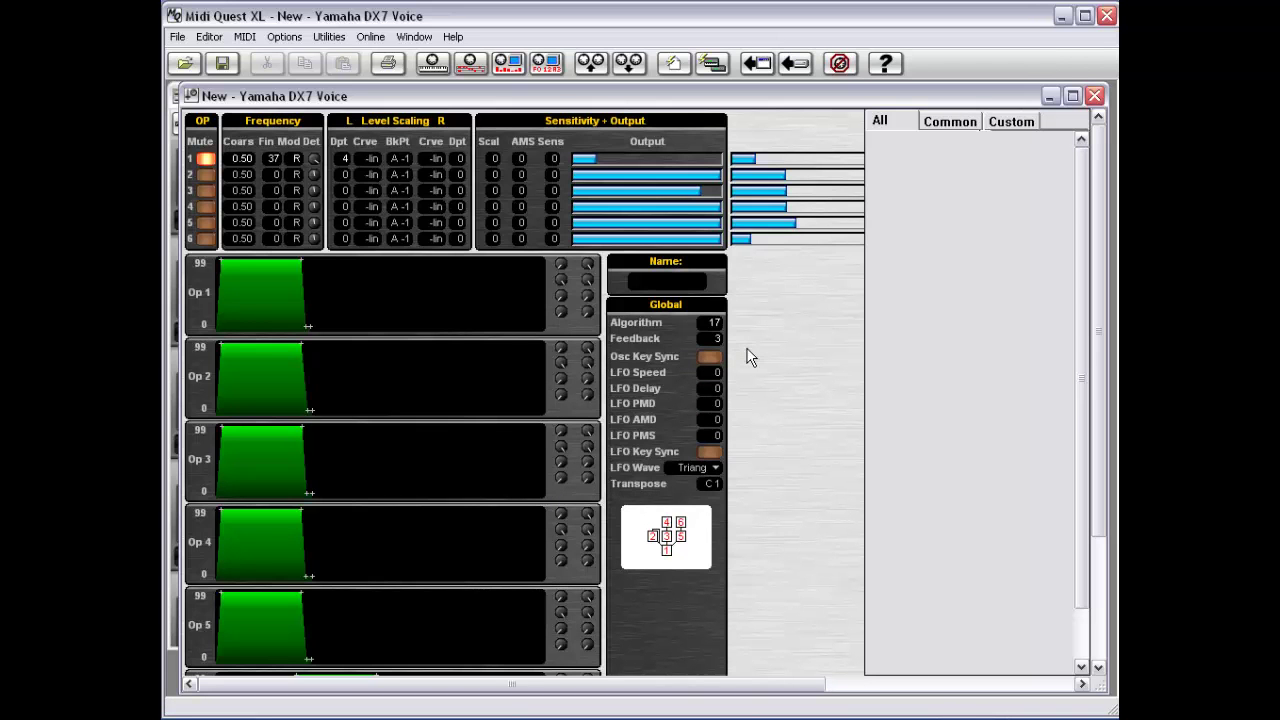
Select the Op 2, Op 3 and Op 4 section backgrounds in turn, ending with the locked Global background.
click(586, 416)
click(584, 493)
click(576, 578)
click(655, 600)
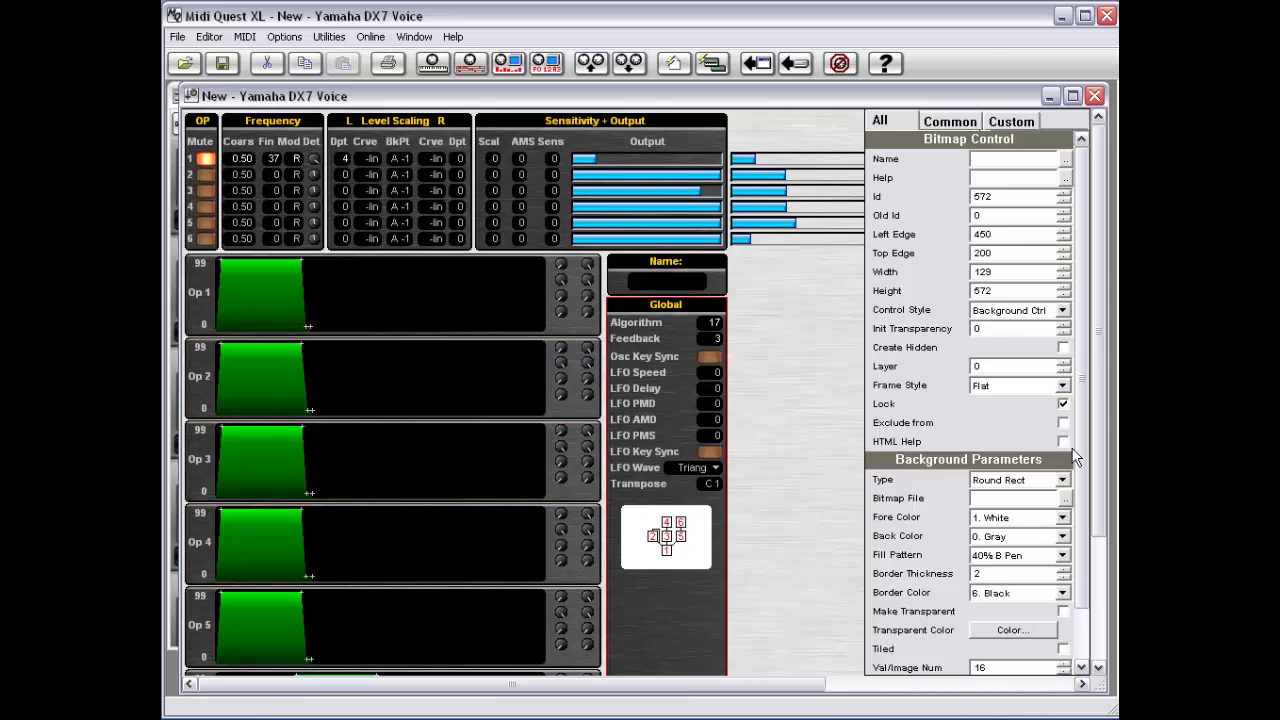
Examine the Layout Fns commands with the Global background selected and with no control selected.
right_click(781, 447)
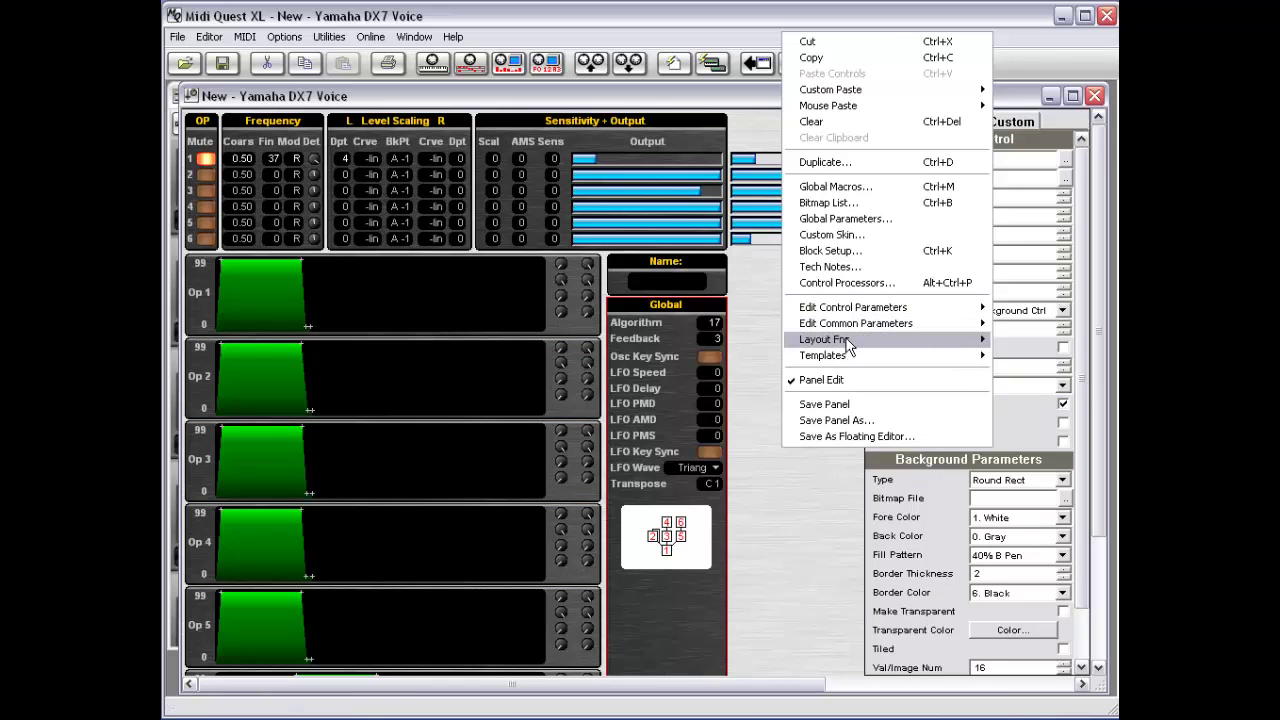
mouse_move(840, 339)
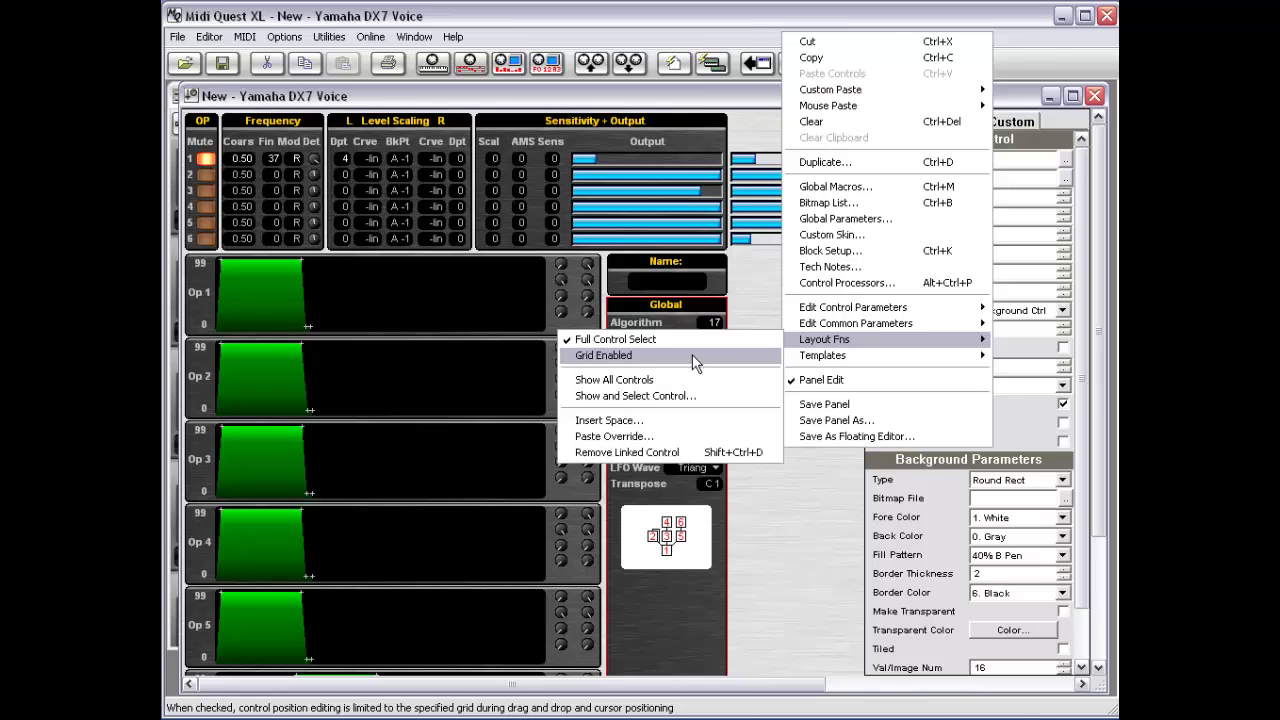
click(721, 571)
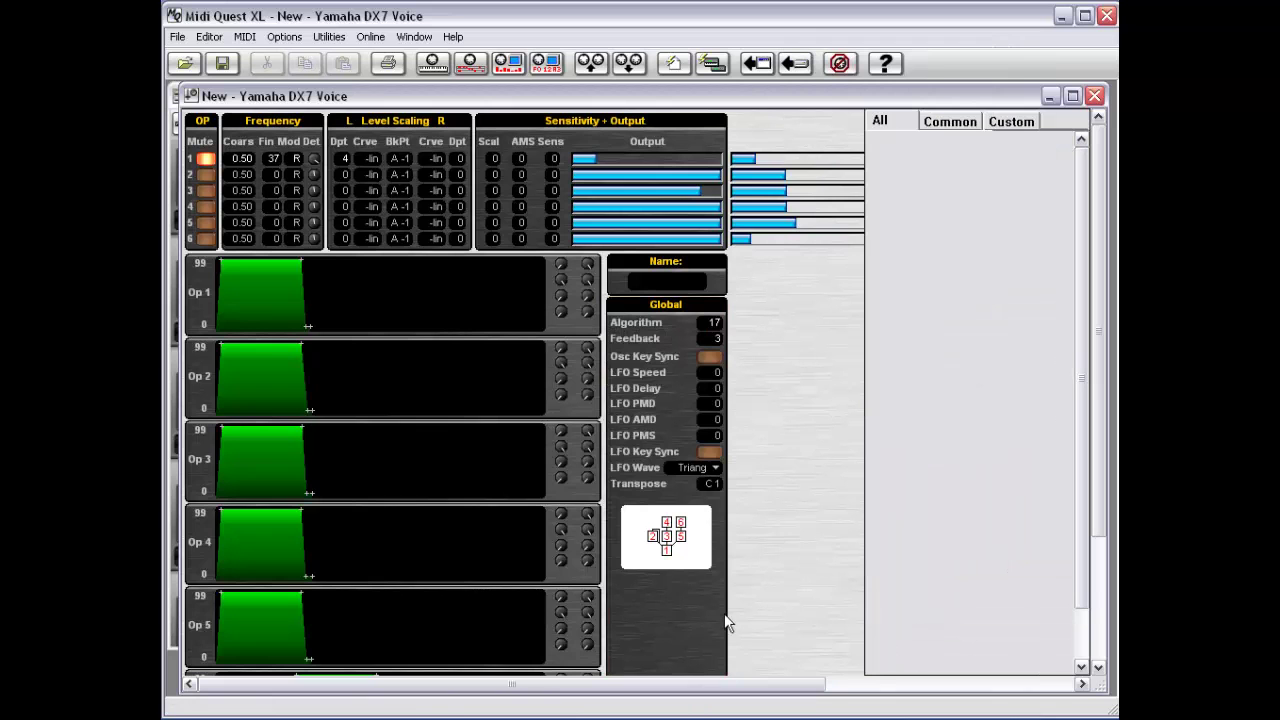
right_click(763, 556)
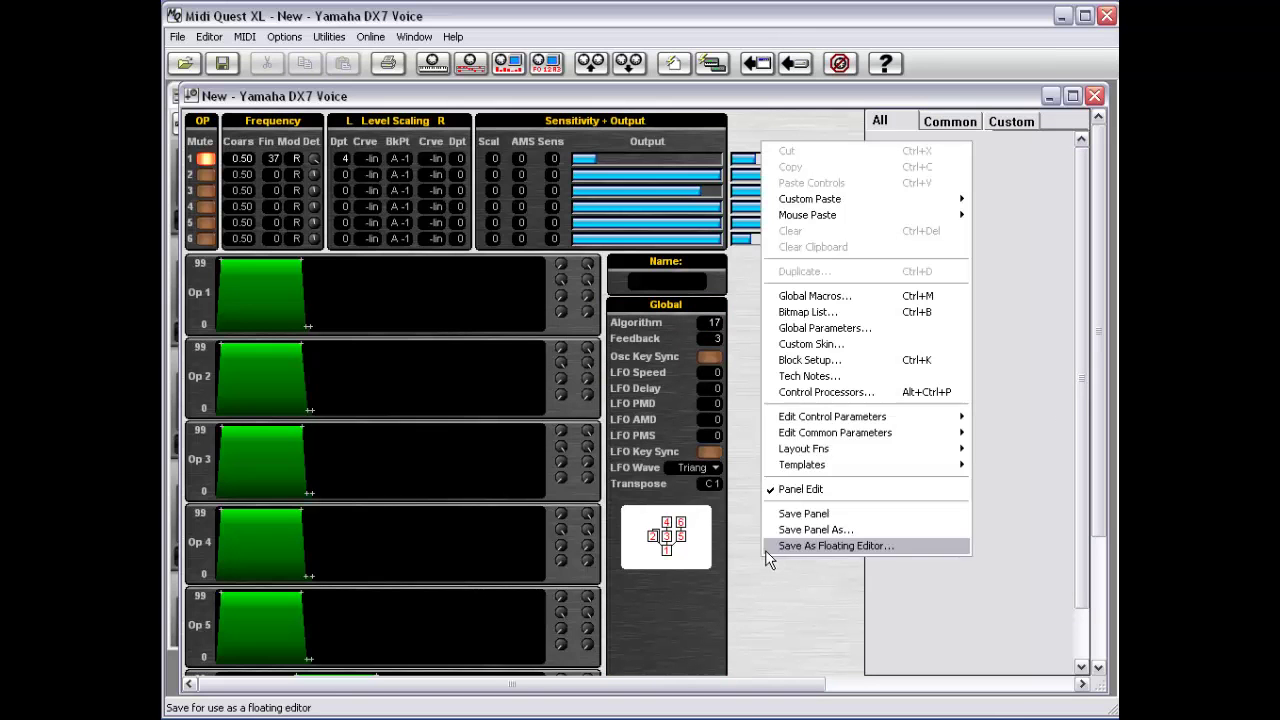
mouse_move(806, 422)
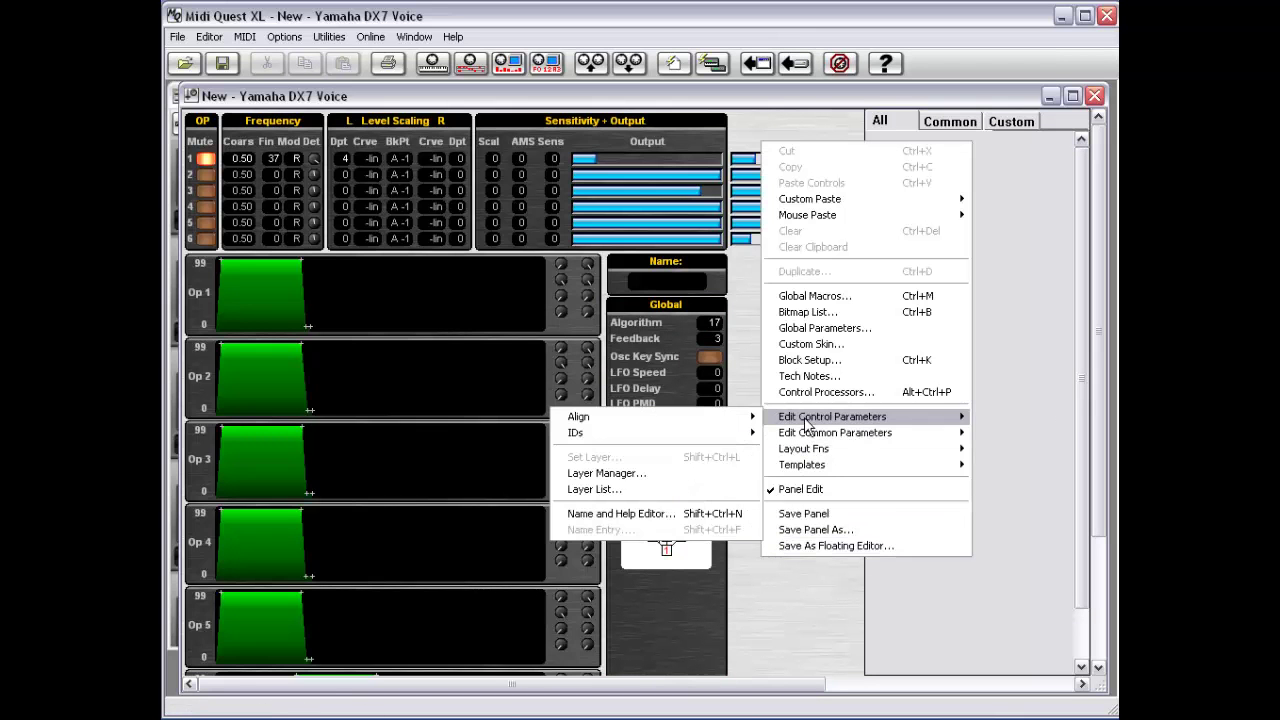
mouse_move(812, 450)
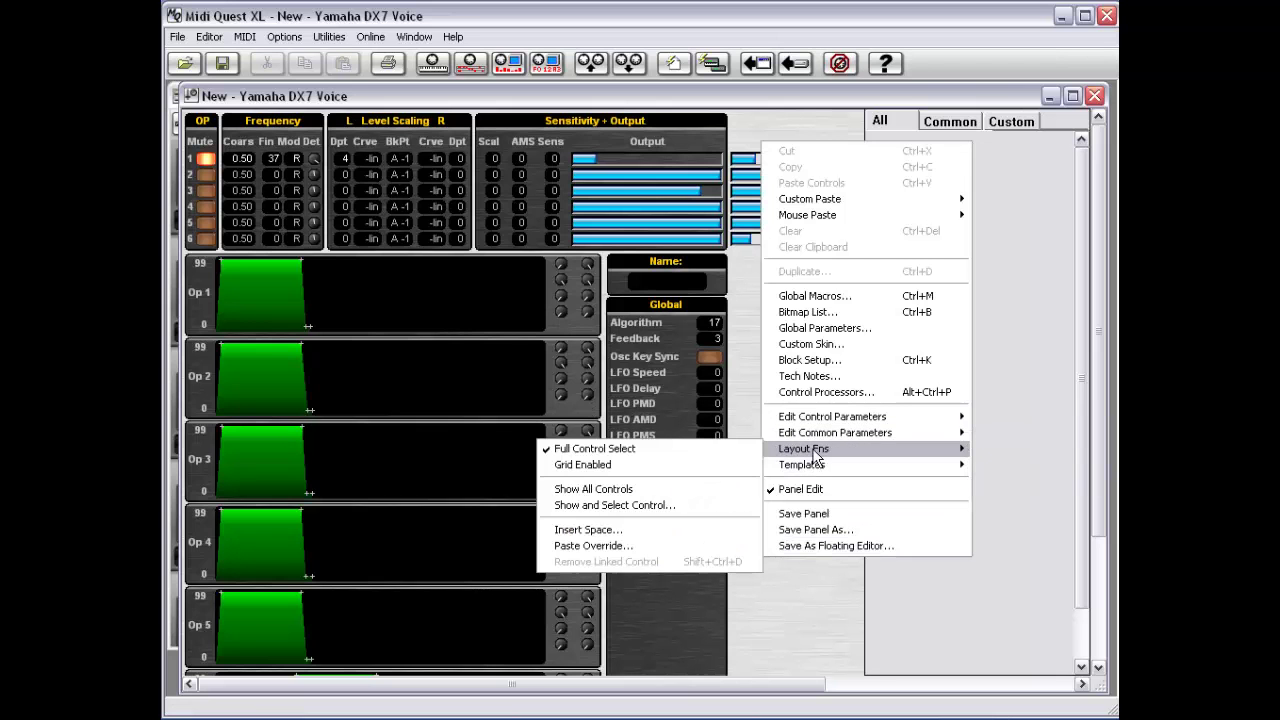
click(798, 606)
Move the locked Global background down slightly to a Top Edge of 202, and turn on Grid Enabled.
click(706, 601)
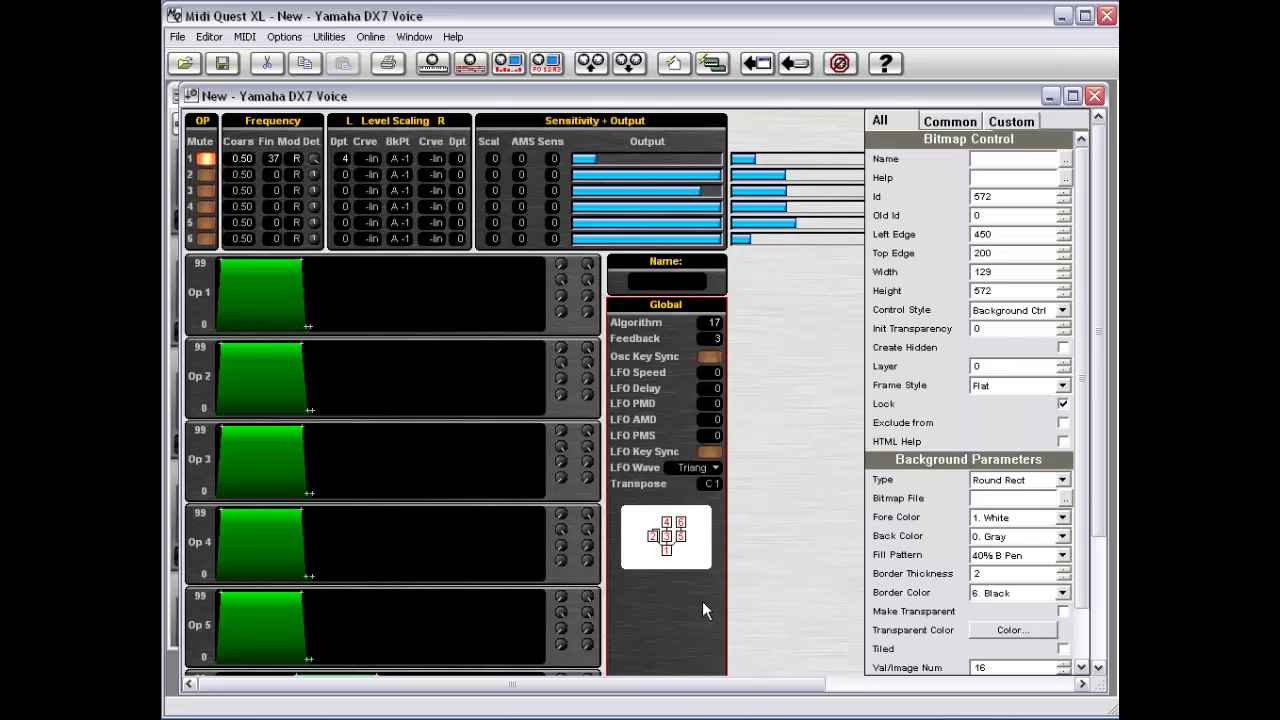
mouse_move(662, 612)
mouse_down()
mouse_move(710, 595)
mouse_move(696, 572)
mouse_move(693, 610)
mouse_move(661, 616)
mouse_move(731, 614)
mouse_move(663, 614)
mouse_up()
right_click(777, 490)
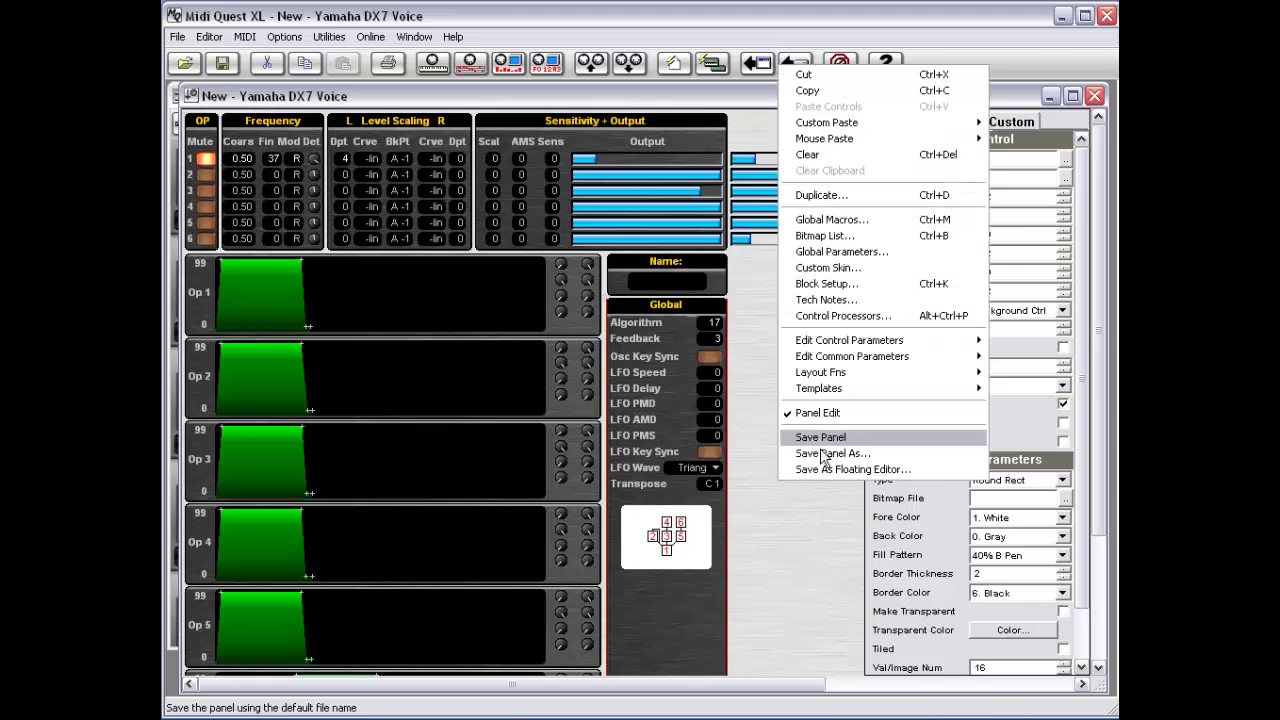
mouse_move(862, 358)
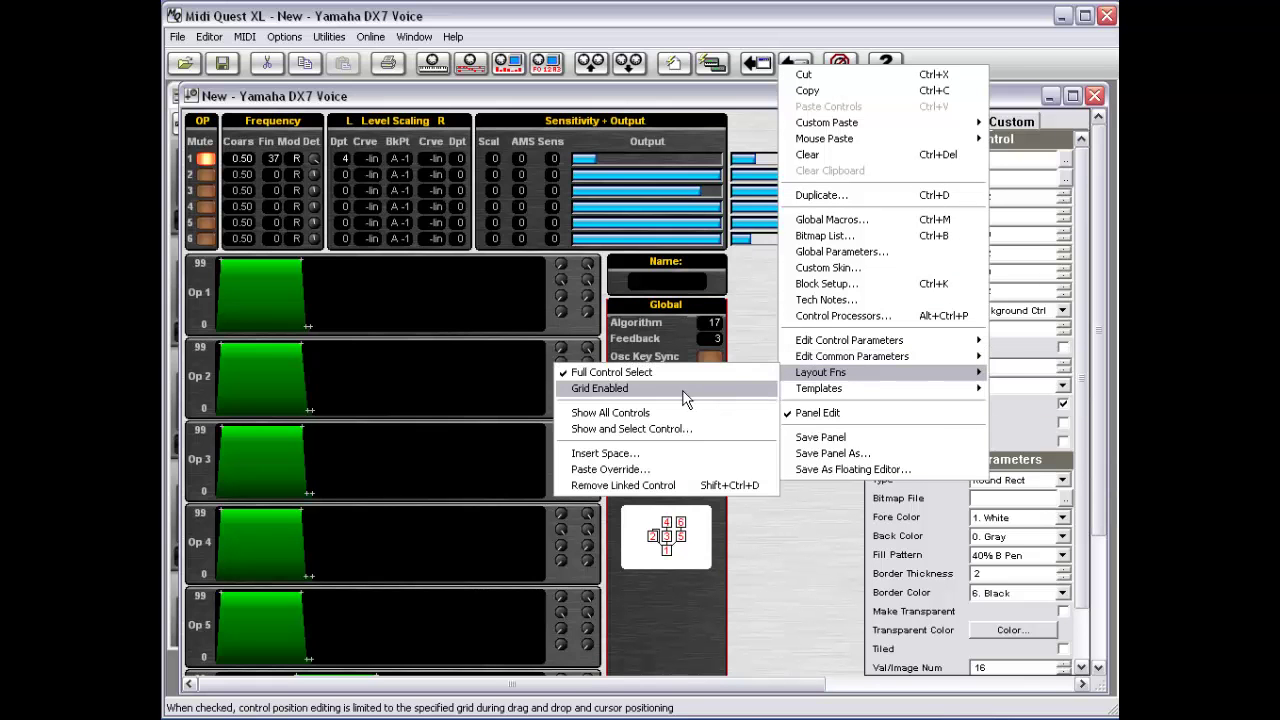
click(686, 398)
Try a patch-edit grid width of 4 and height of 2 in the Preferences, and discard the changes.
click(278, 37)
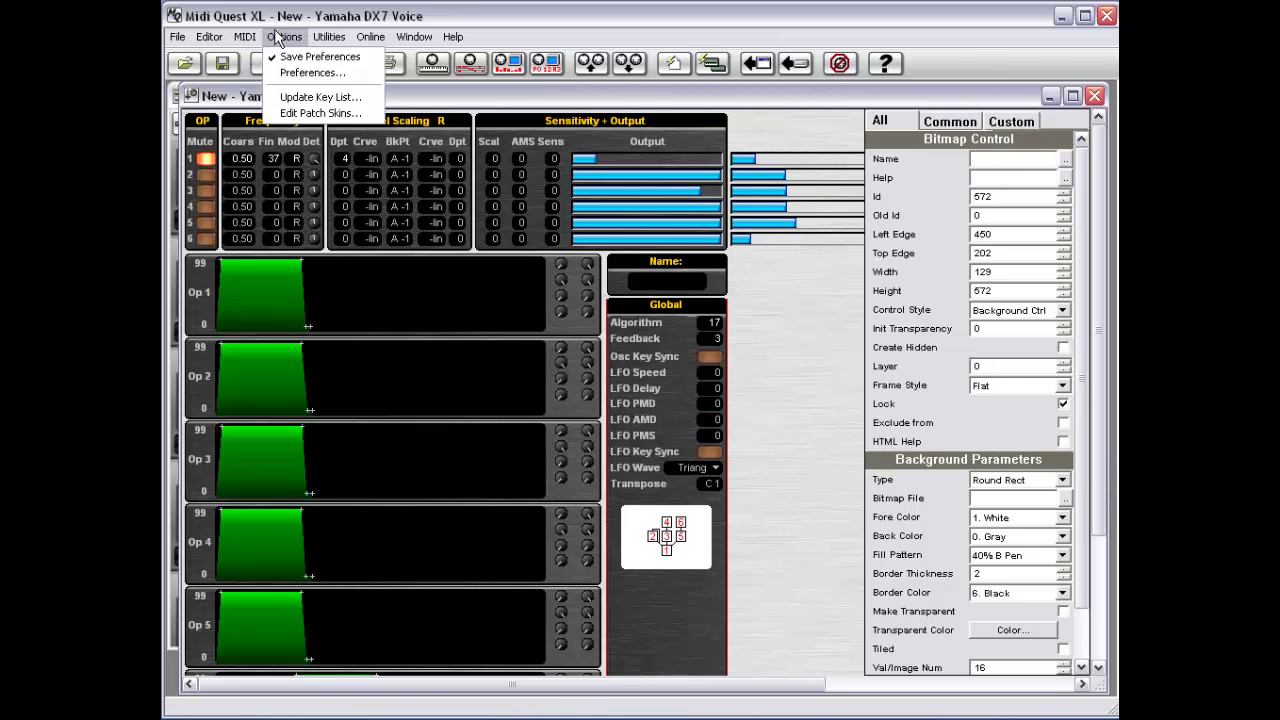
click(294, 72)
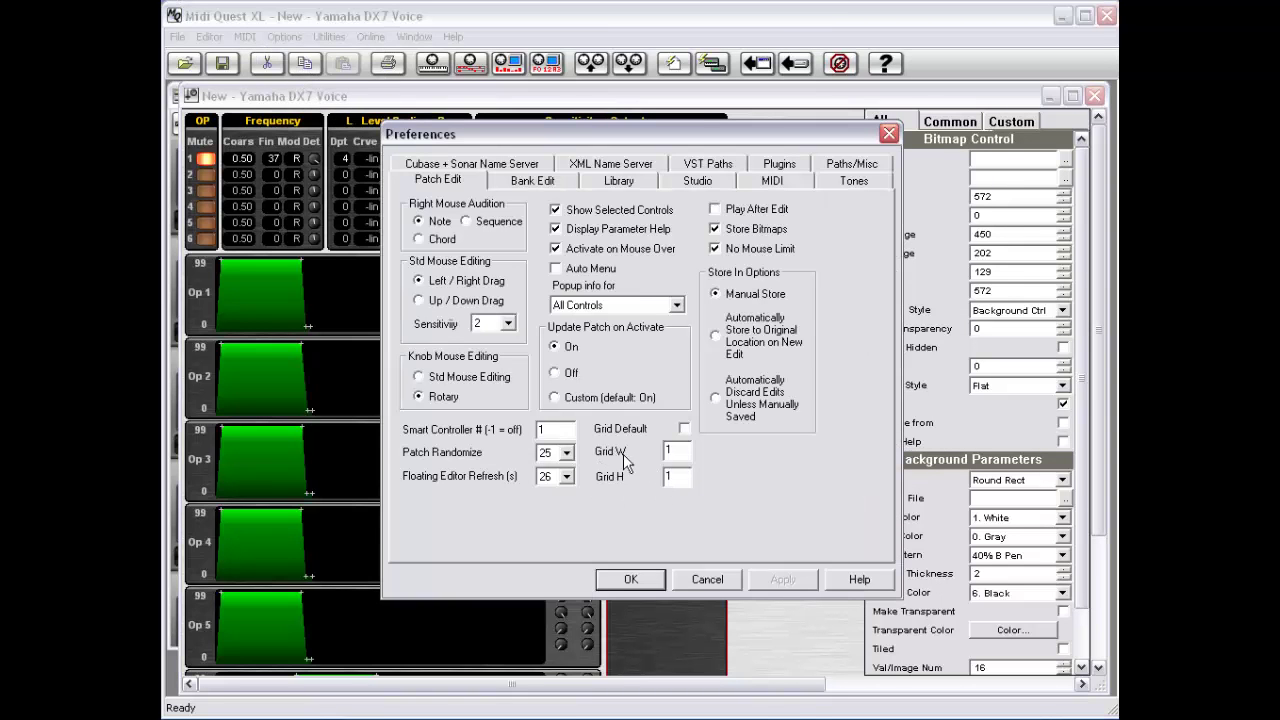
drag(680, 449, 657, 458)
click(684, 451)
drag(685, 453, 646, 481)
text(4)
text(2)
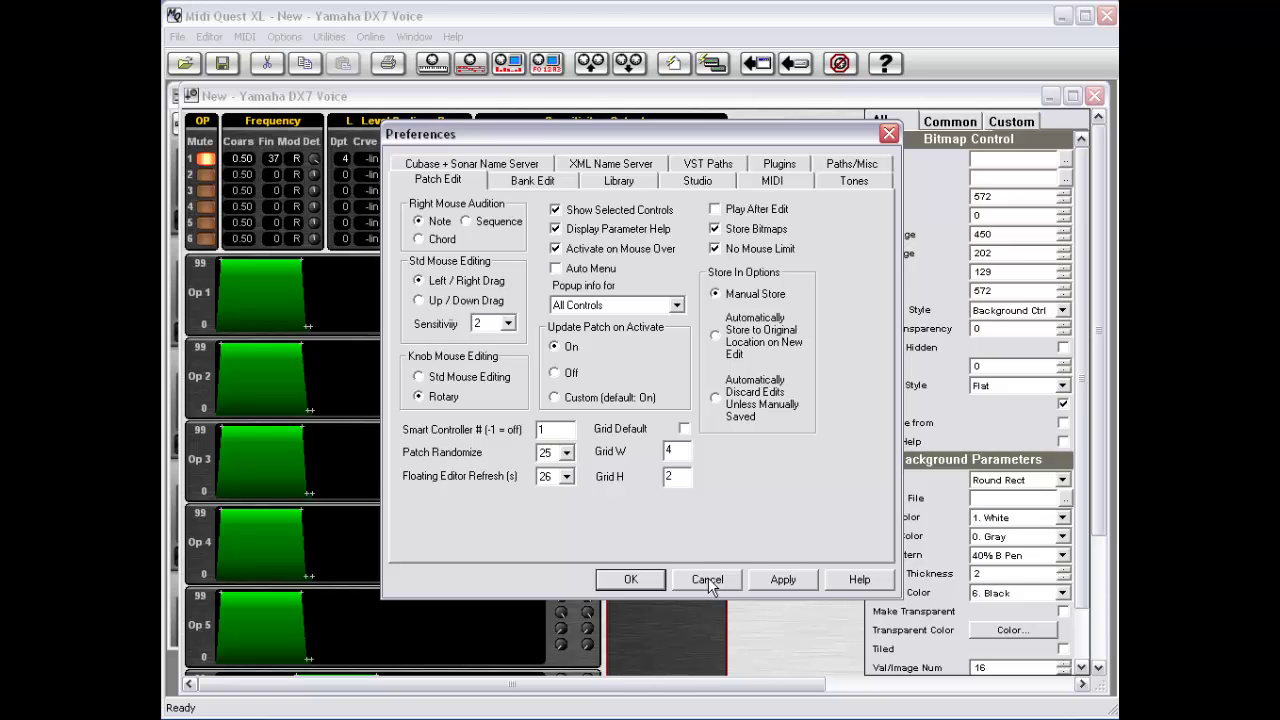
click(705, 580)
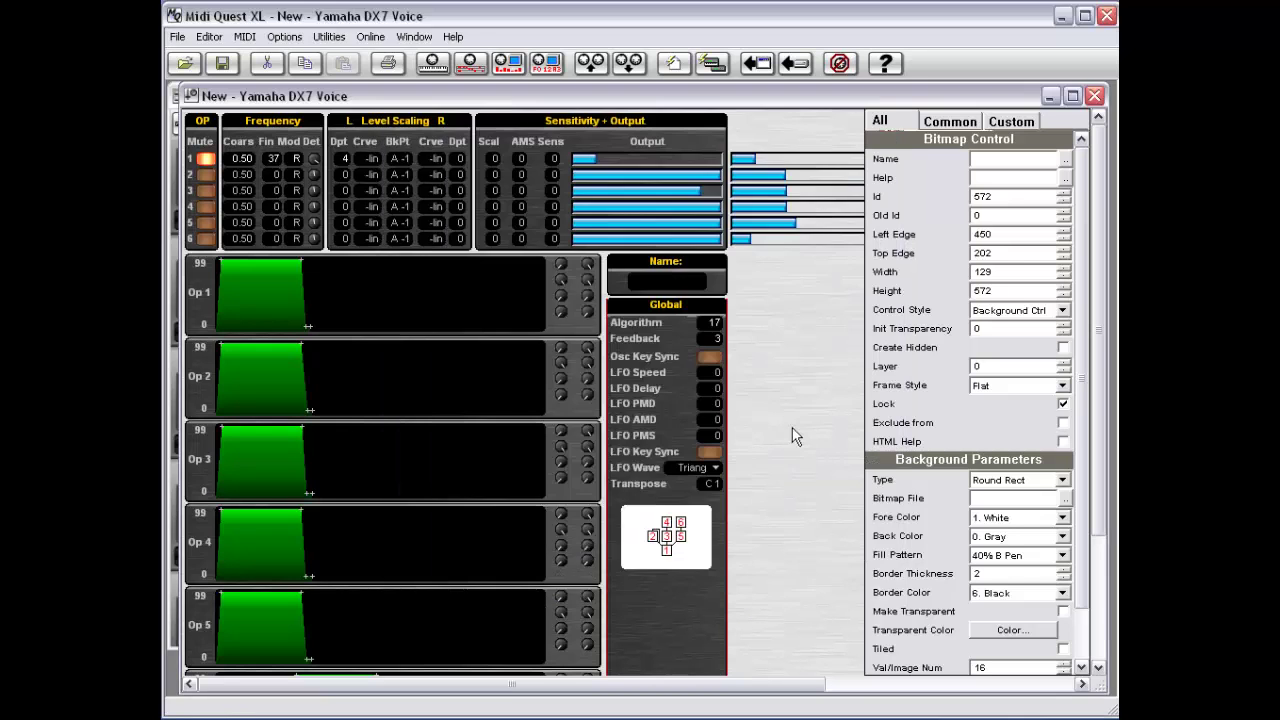
Turn off Grid Enabled and Full Control Select for the panel layout.
right_click(790, 416)
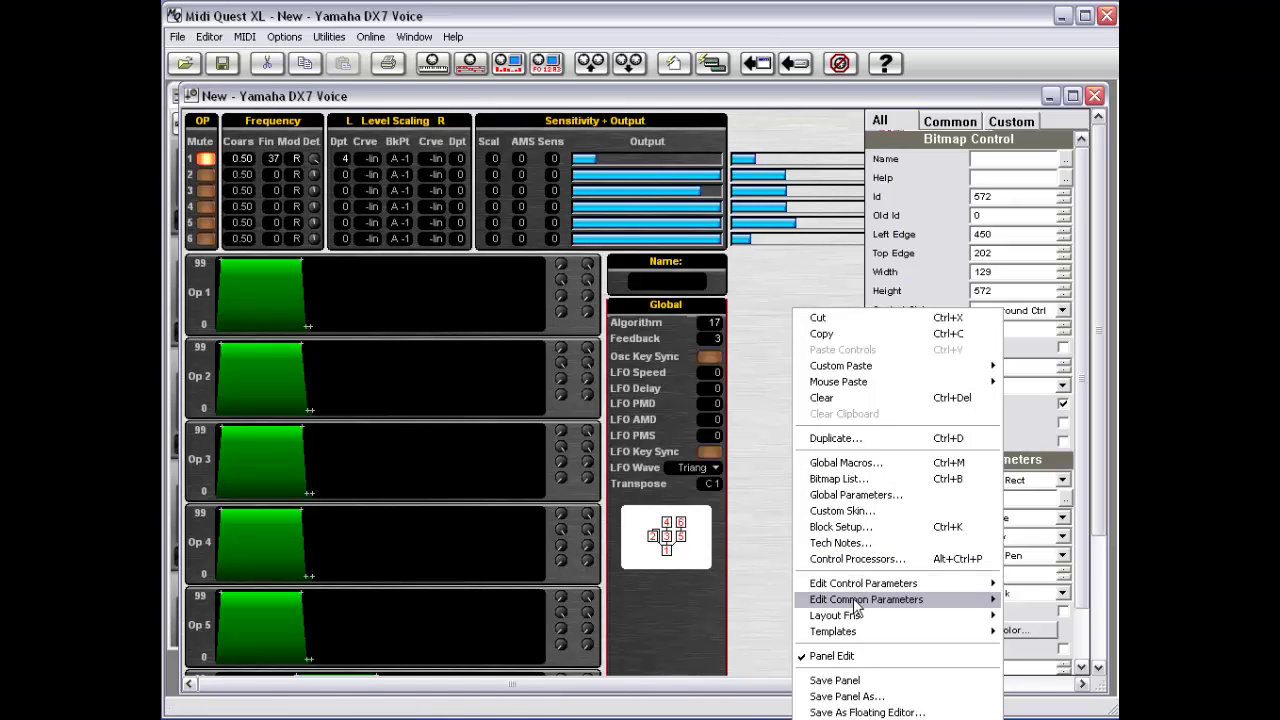
mouse_move(857, 604)
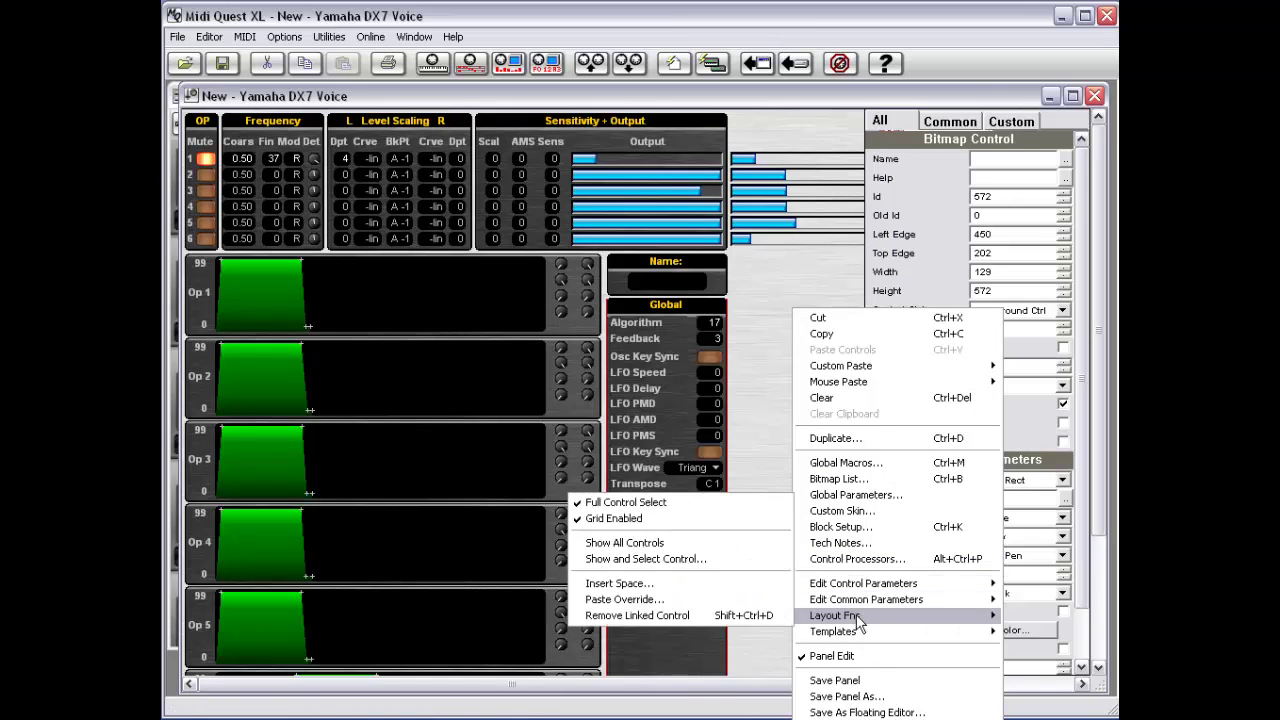
click(677, 518)
right_click(750, 449)
mouse_move(820, 358)
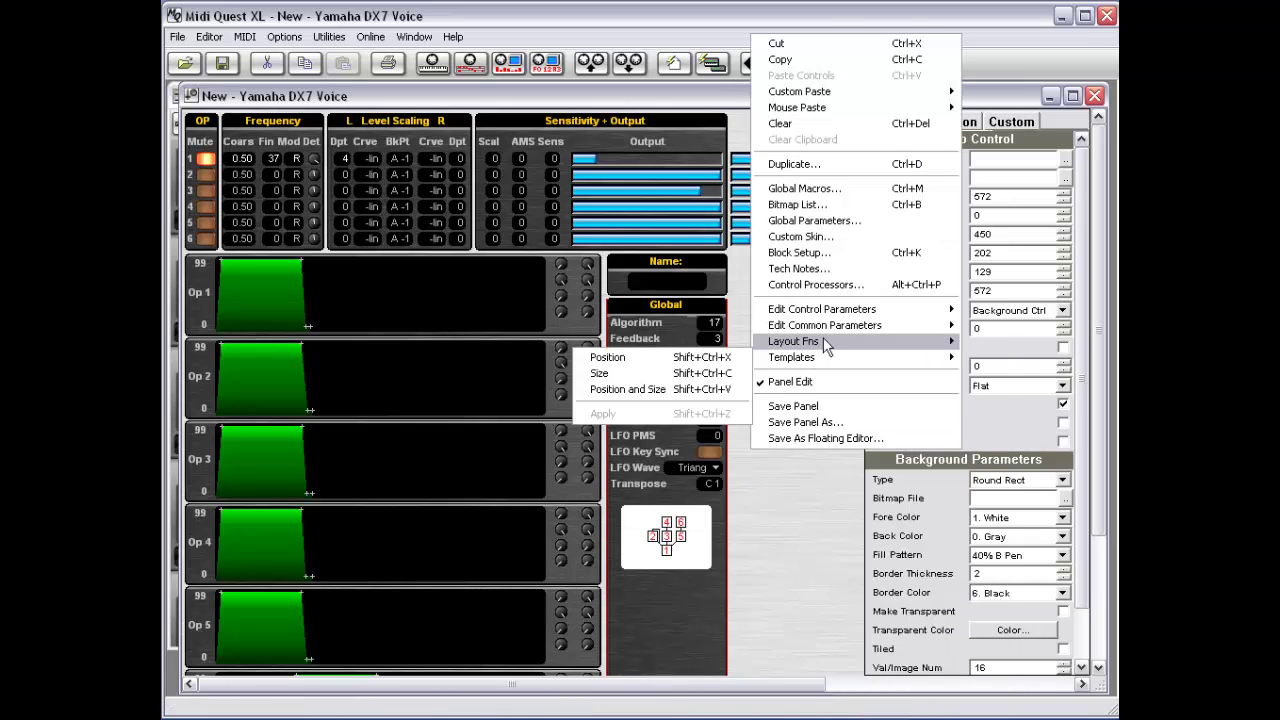
click(660, 345)
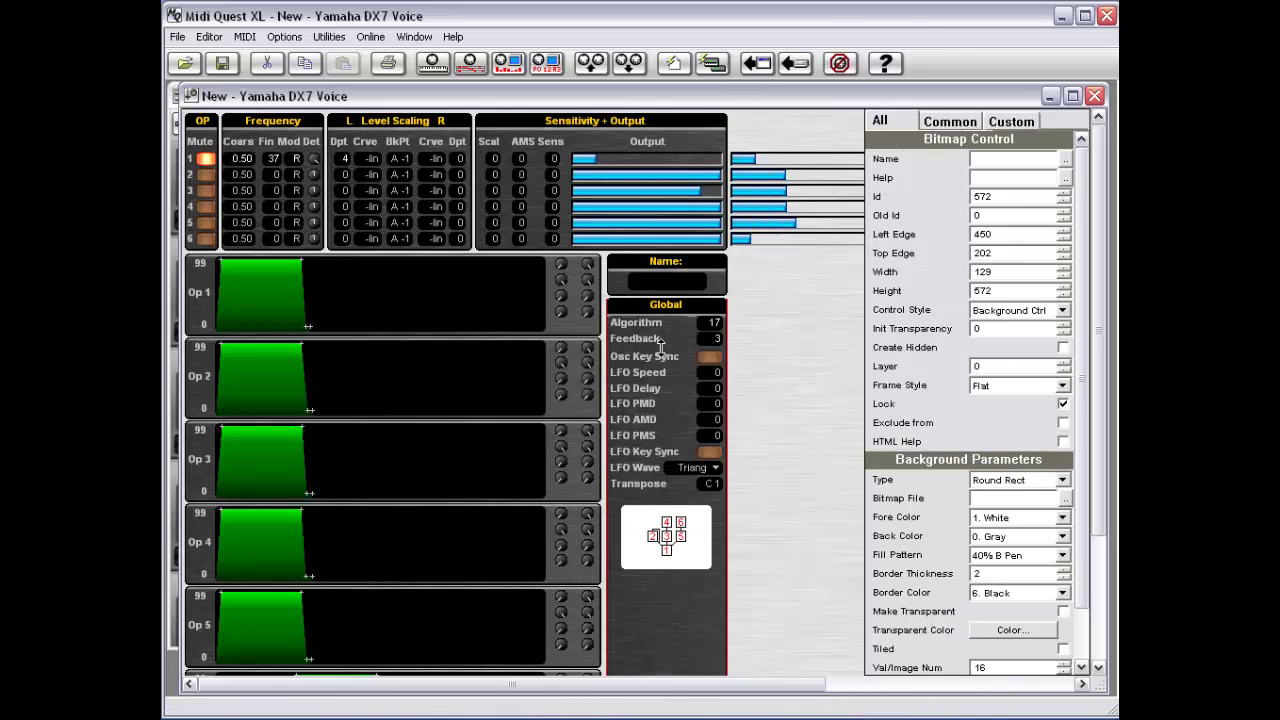
Select control number 300 with the Show and Select Control command.
right_click(758, 394)
mouse_move(818, 618)
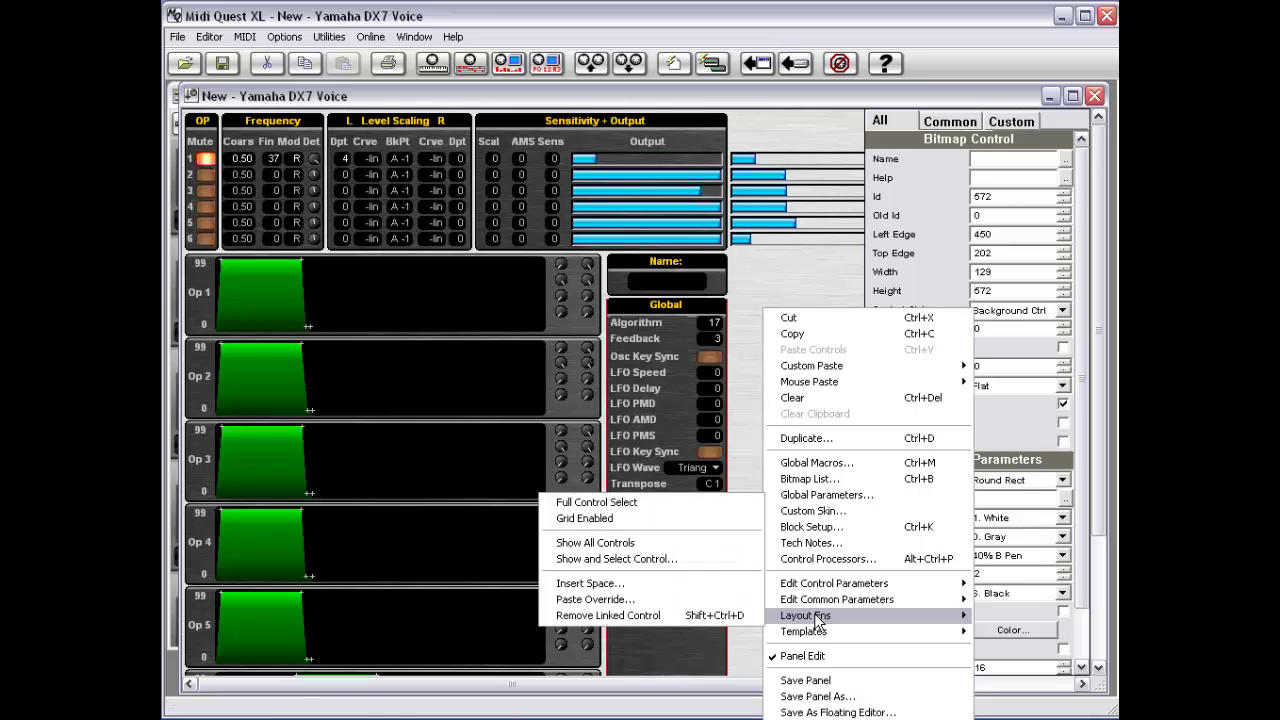
click(693, 565)
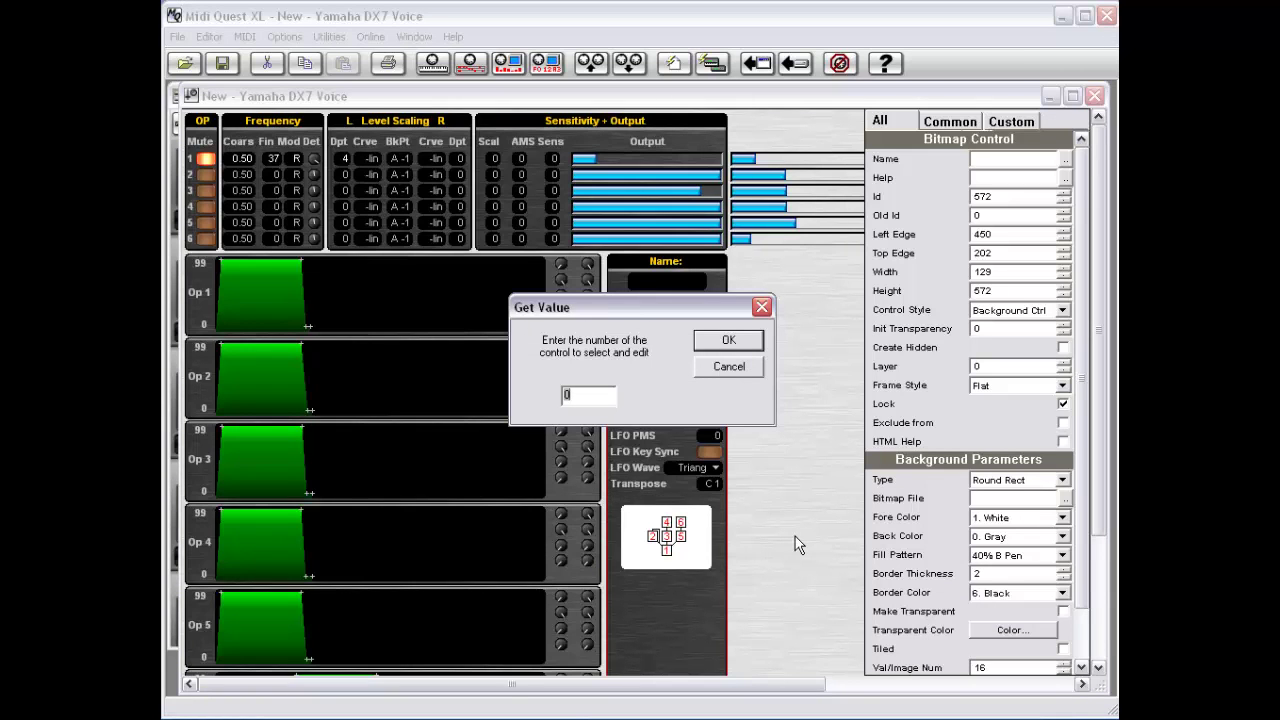
text(300)
key(Return)
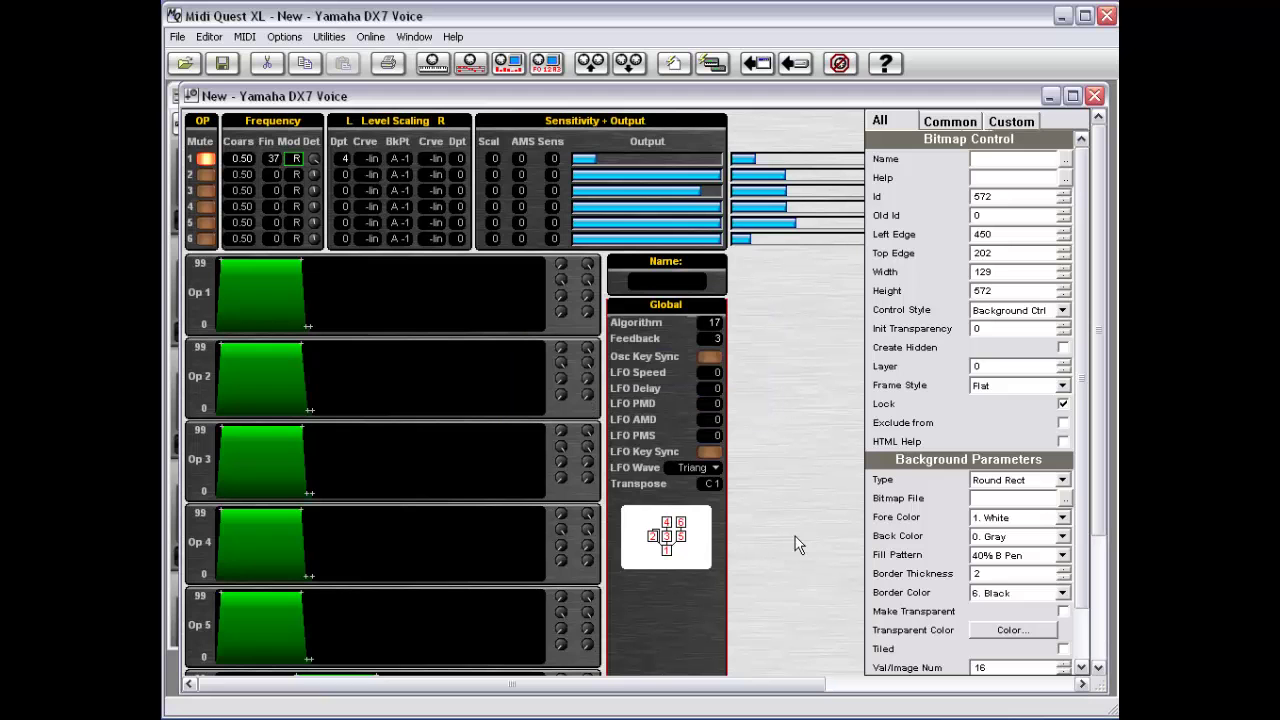
Add control number 301 to the selection with Show and Select Control.
right_click(769, 444)
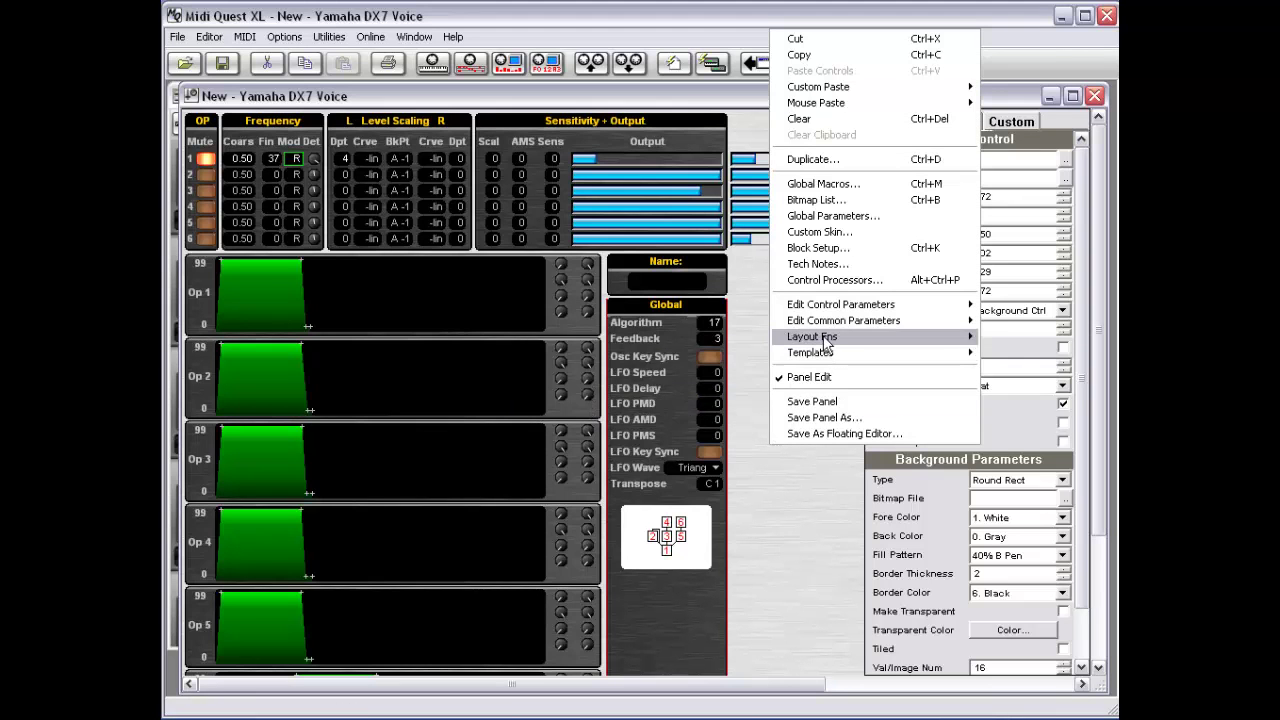
mouse_move(823, 342)
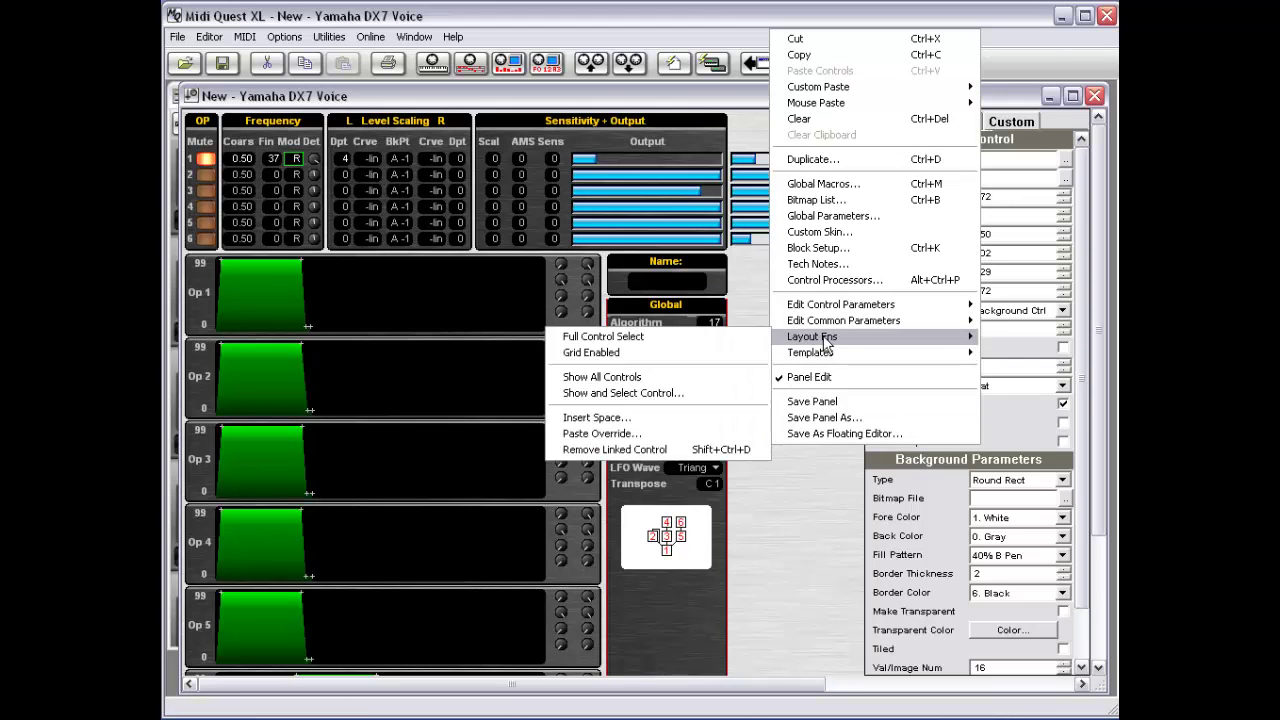
click(706, 393)
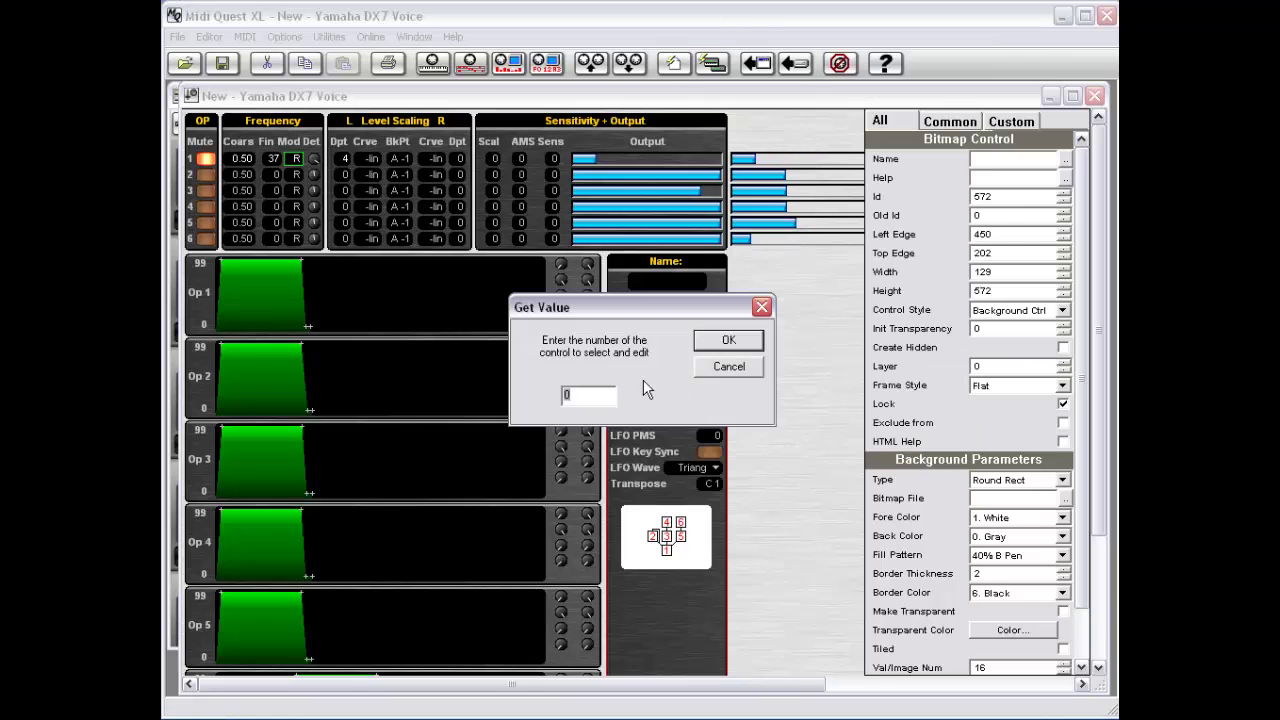
double_click(583, 397)
text(301)
key(Return)
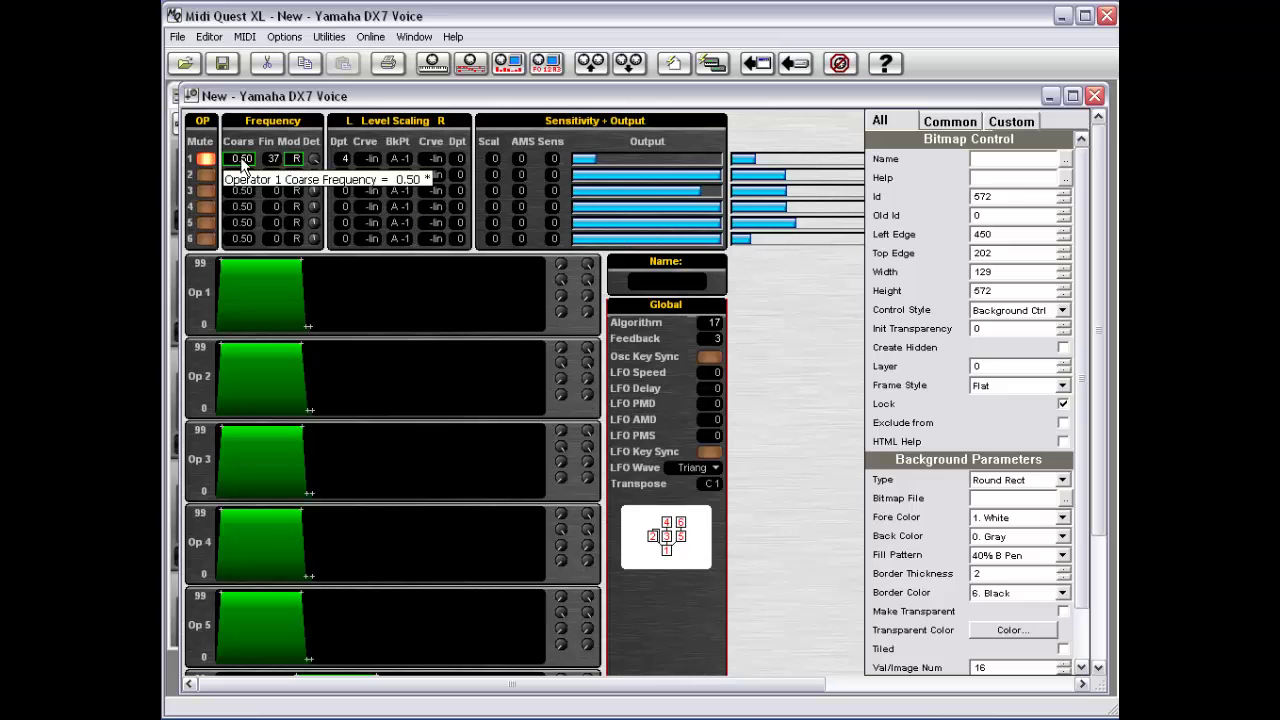
Add Operator 2's Coarse frequency control to the selection by its number with Show and Select Control.
right_click(766, 434)
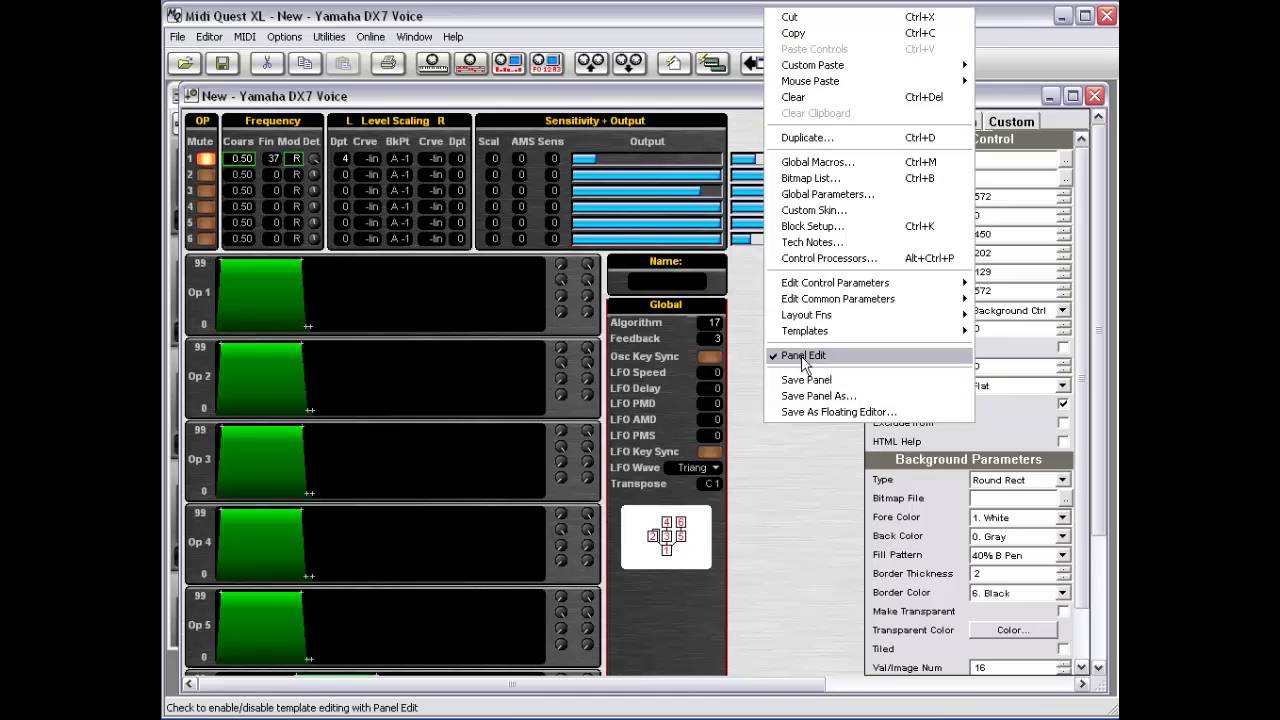
mouse_move(834, 314)
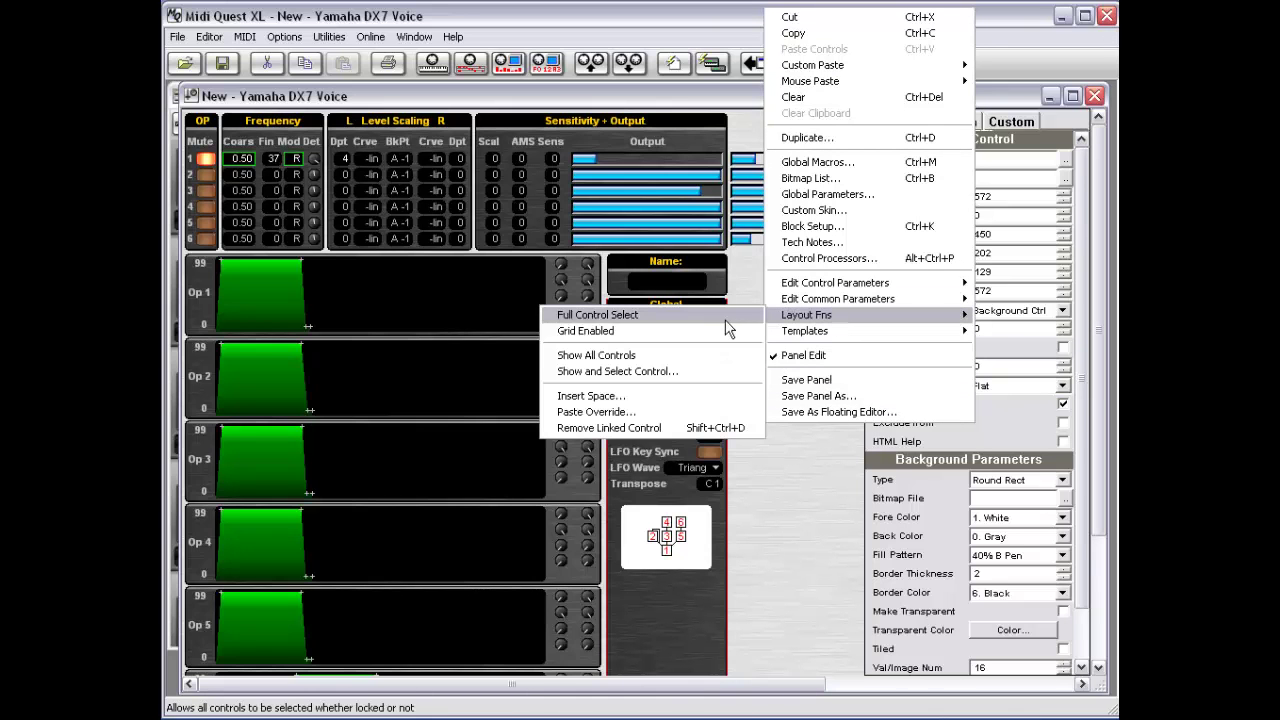
click(718, 370)
text(30)
key(Return)
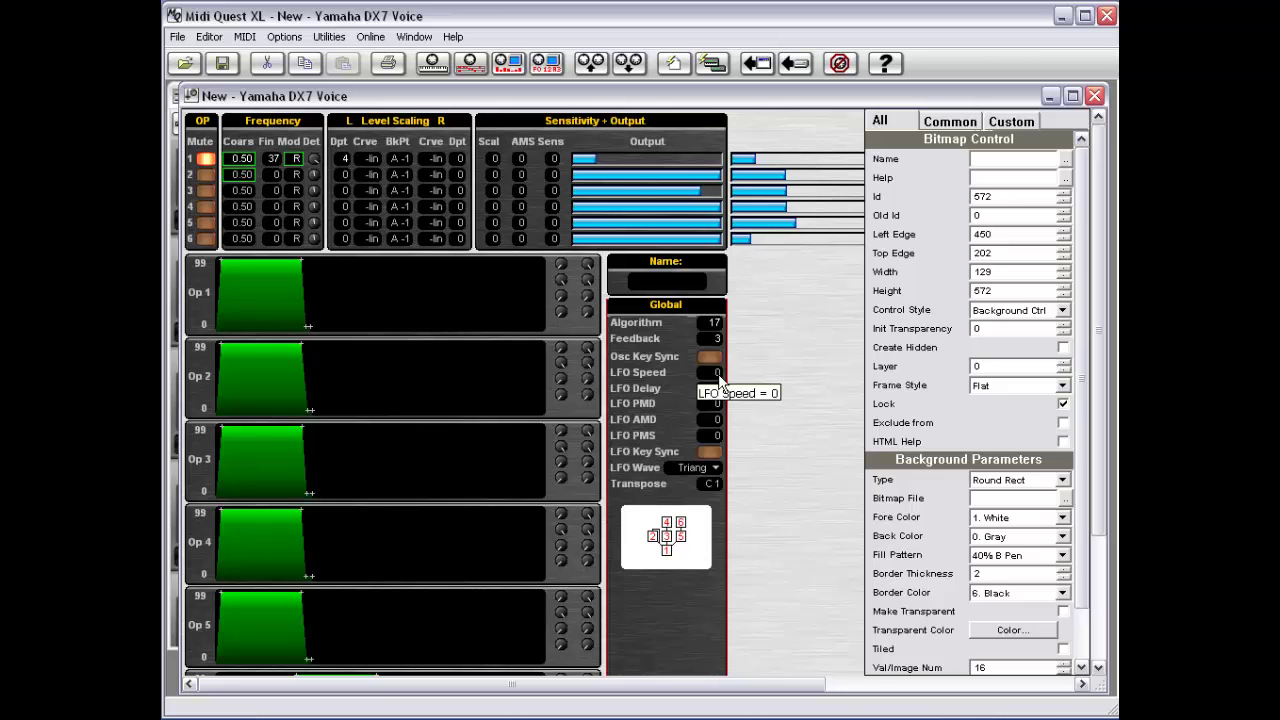
Cross-check the panel's control IDs for multiply used IDs and close the resulting list.
right_click(751, 344)
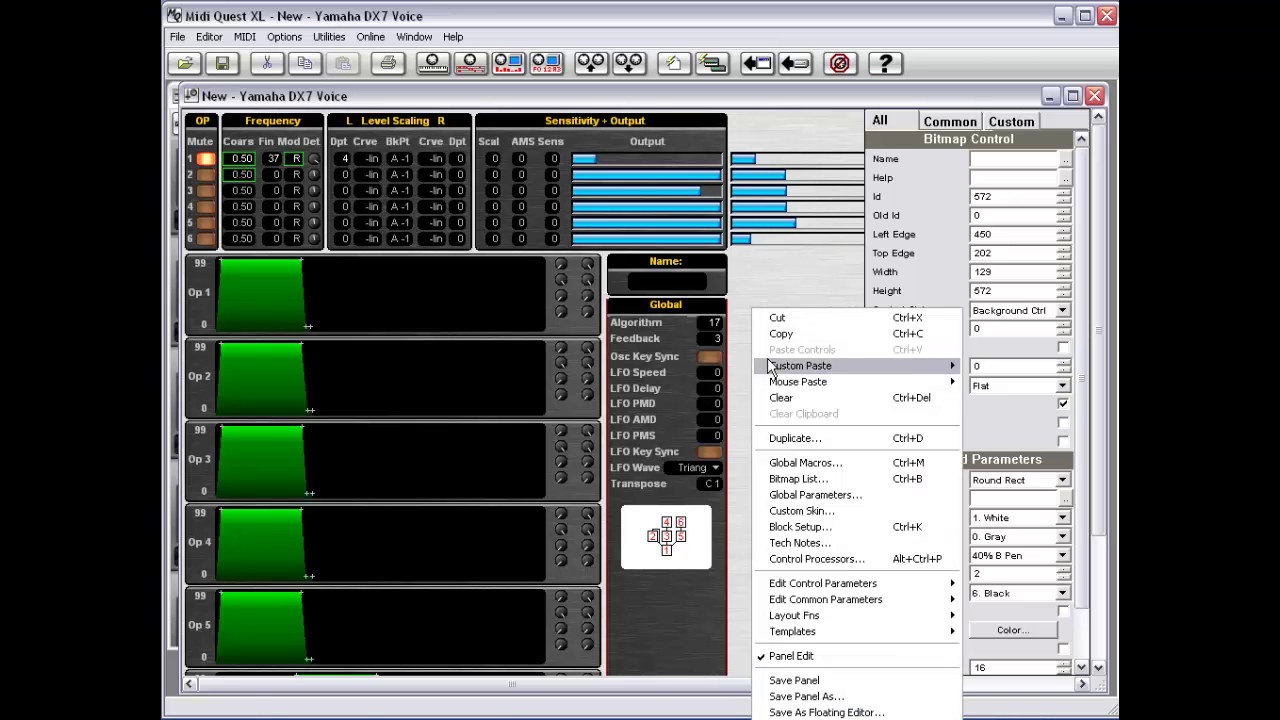
mouse_move(835, 592)
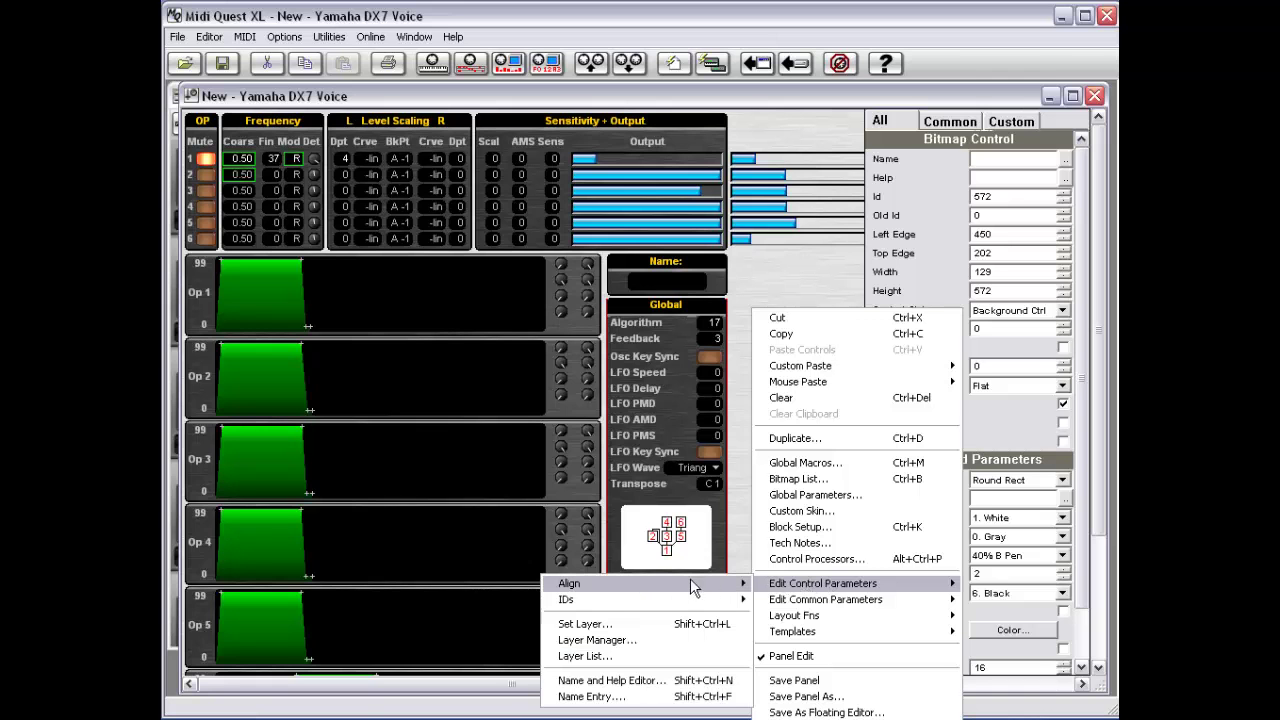
mouse_move(690, 597)
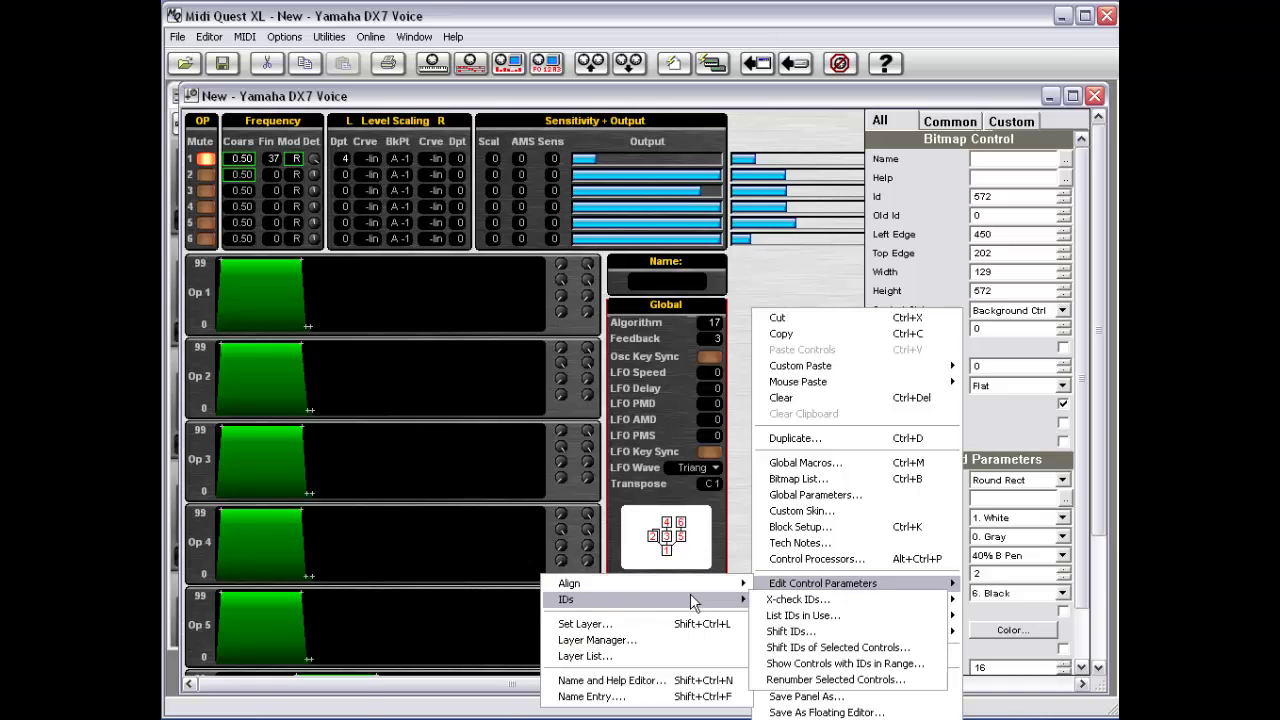
click(826, 599)
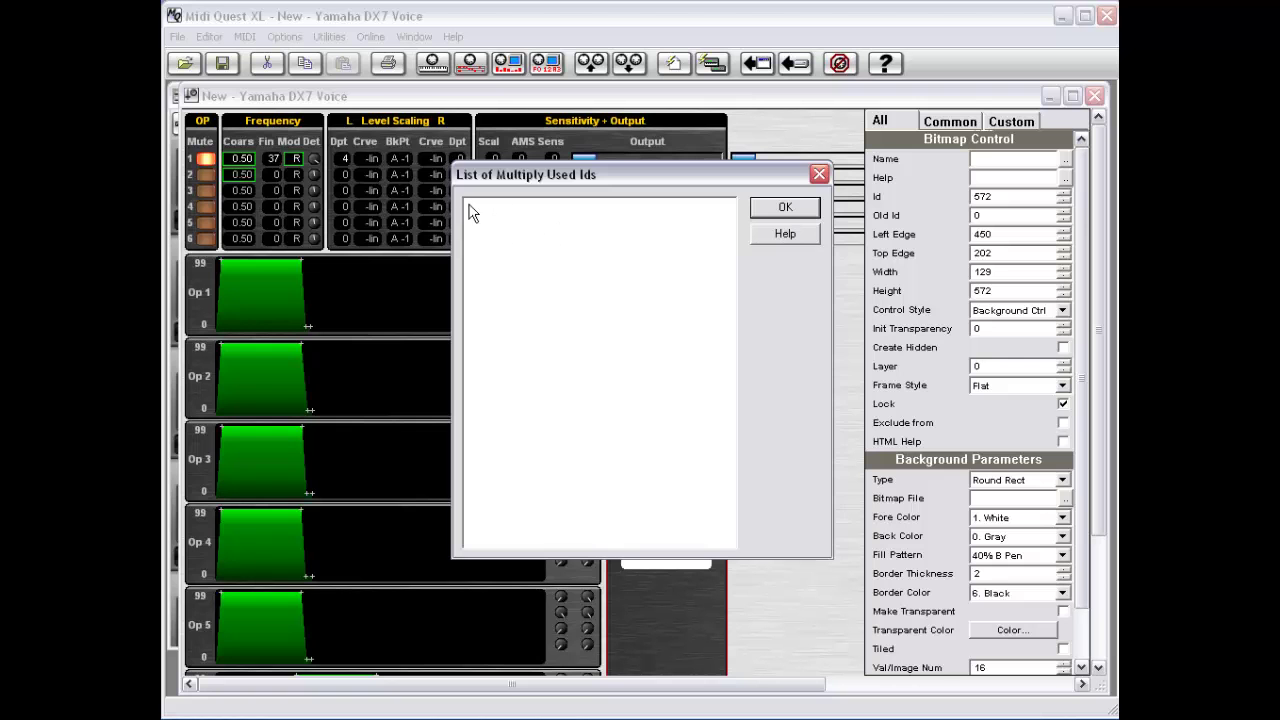
click(768, 211)
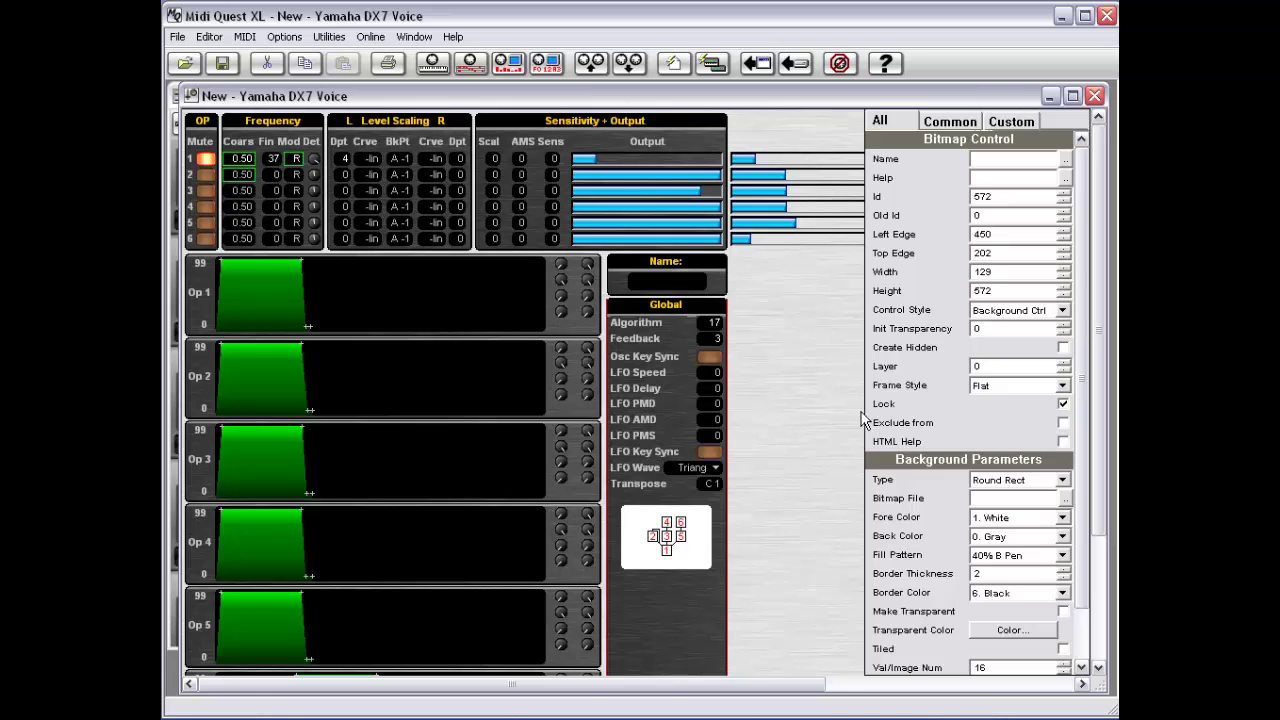
Insert space into the panel layout at X 0, Y 160, adding 20 horizontally and 200 vertically.
right_click(812, 408)
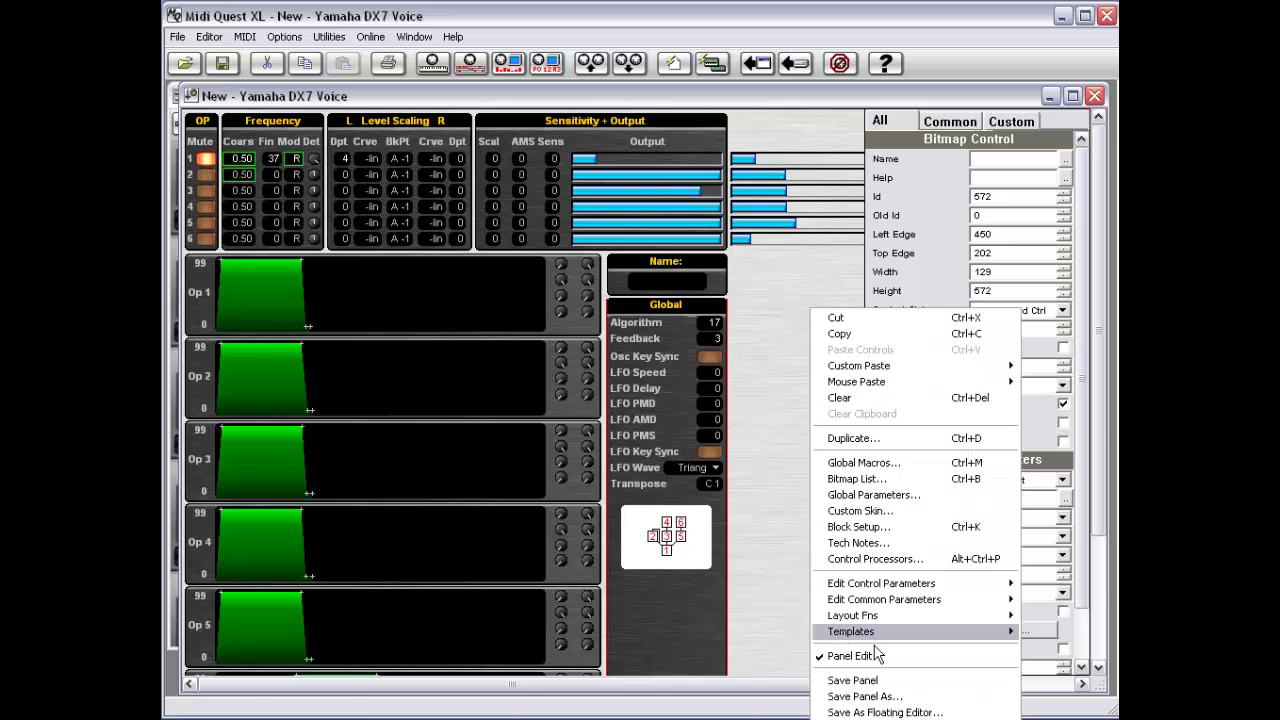
mouse_move(868, 620)
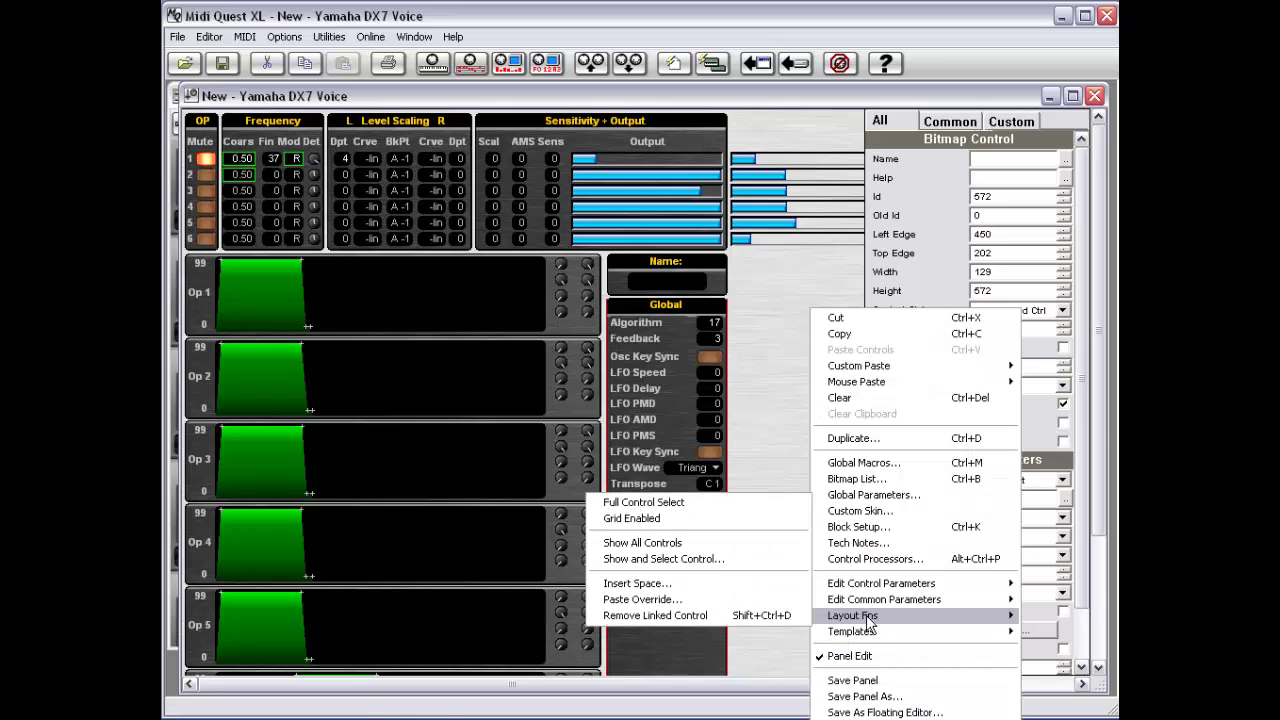
click(755, 580)
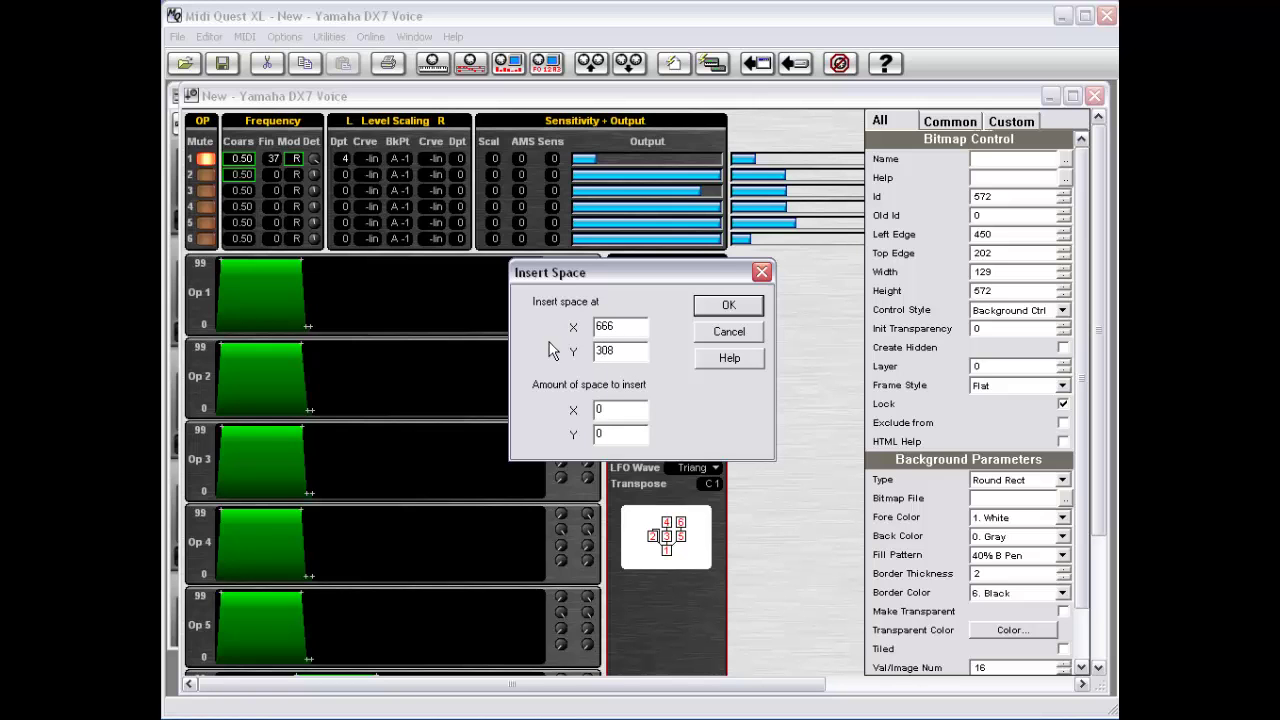
drag(622, 331, 520, 317)
text(0)
key(Tab)
text(160)
key(Tab)
text(20)
key(Tab)
text(200)
click(739, 304)
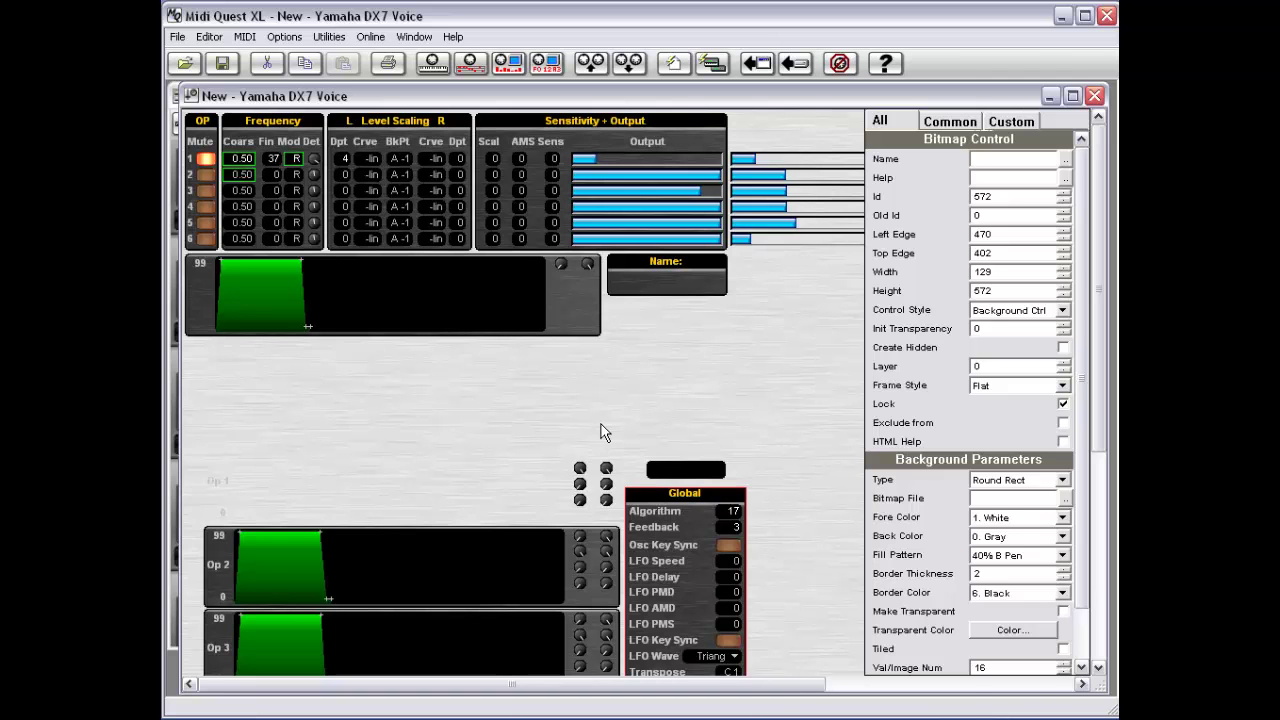
Configure Paste Override to set the layer to 0 and maintain current IDs.
right_click(765, 340)
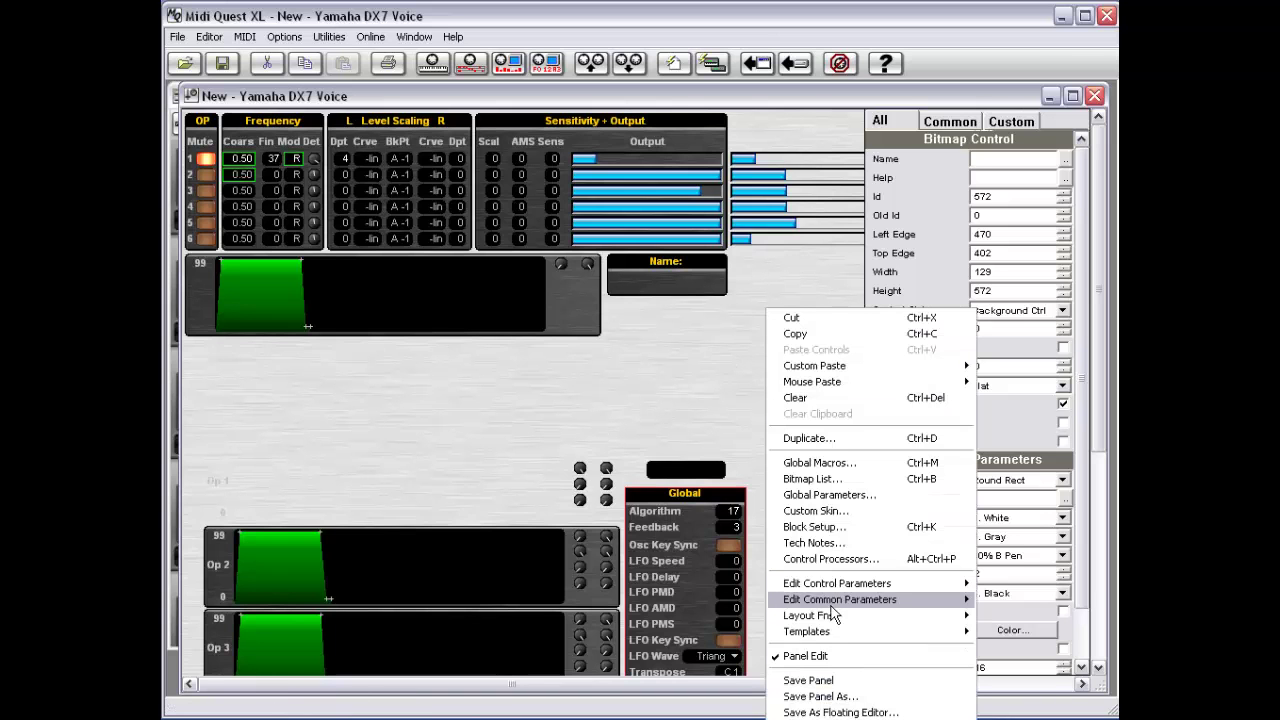
mouse_move(828, 615)
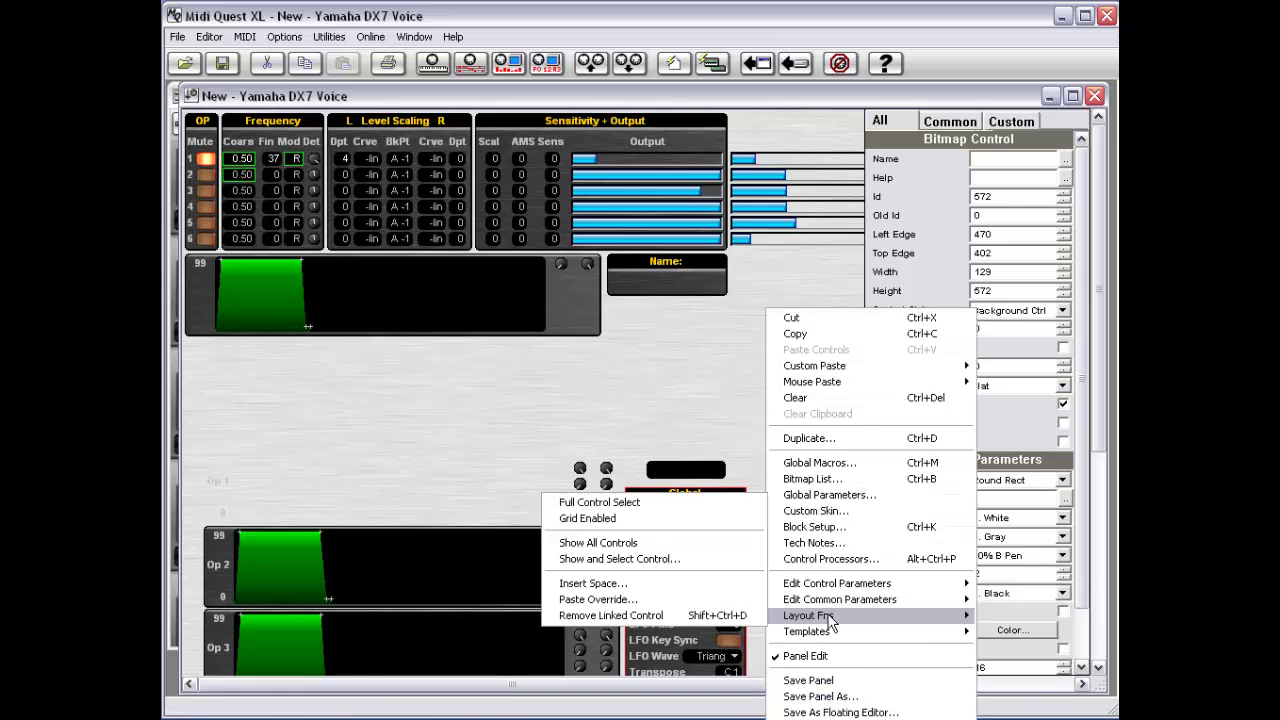
click(696, 599)
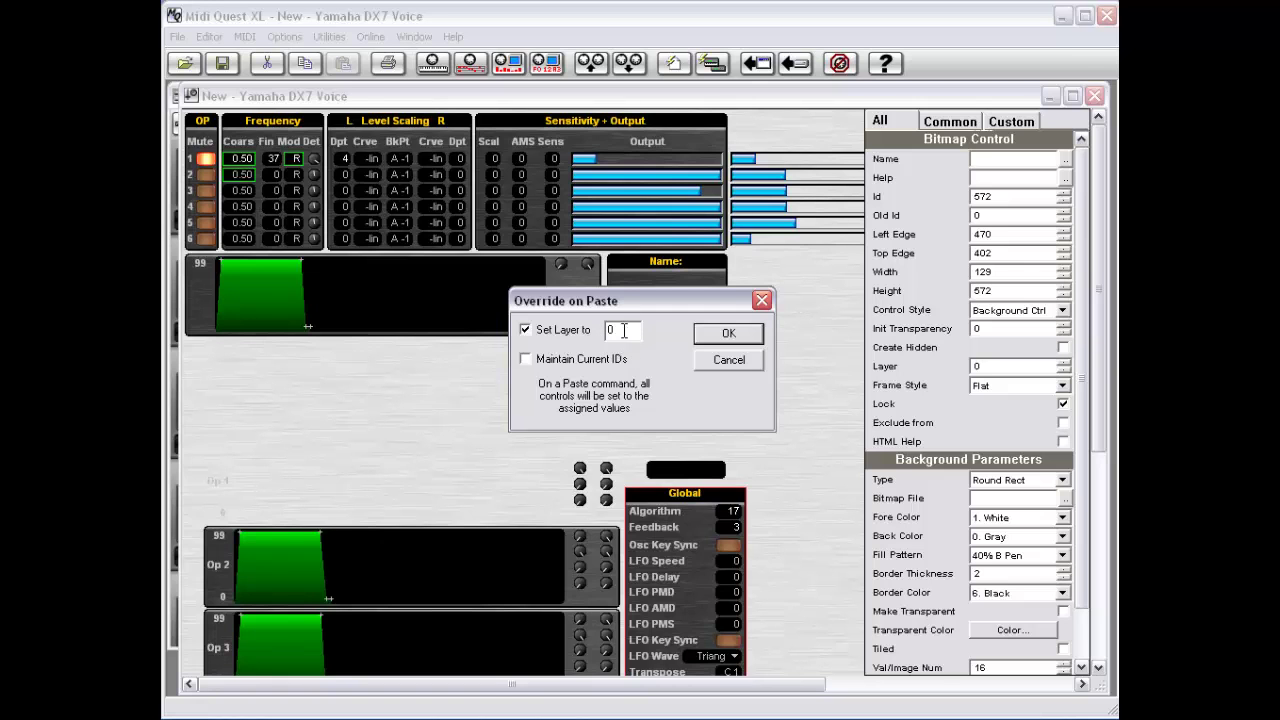
click(526, 360)
click(750, 342)
Clear the control selection on the panel.
right_click(787, 351)
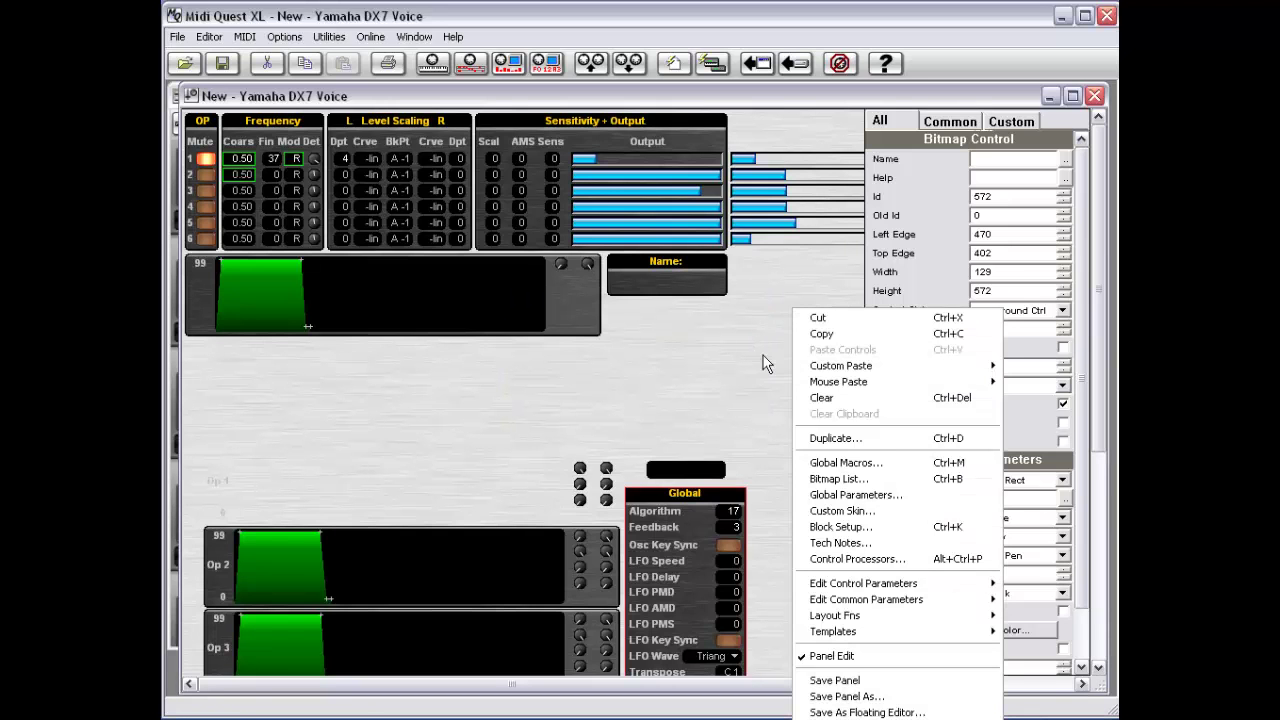
mouse_move(858, 622)
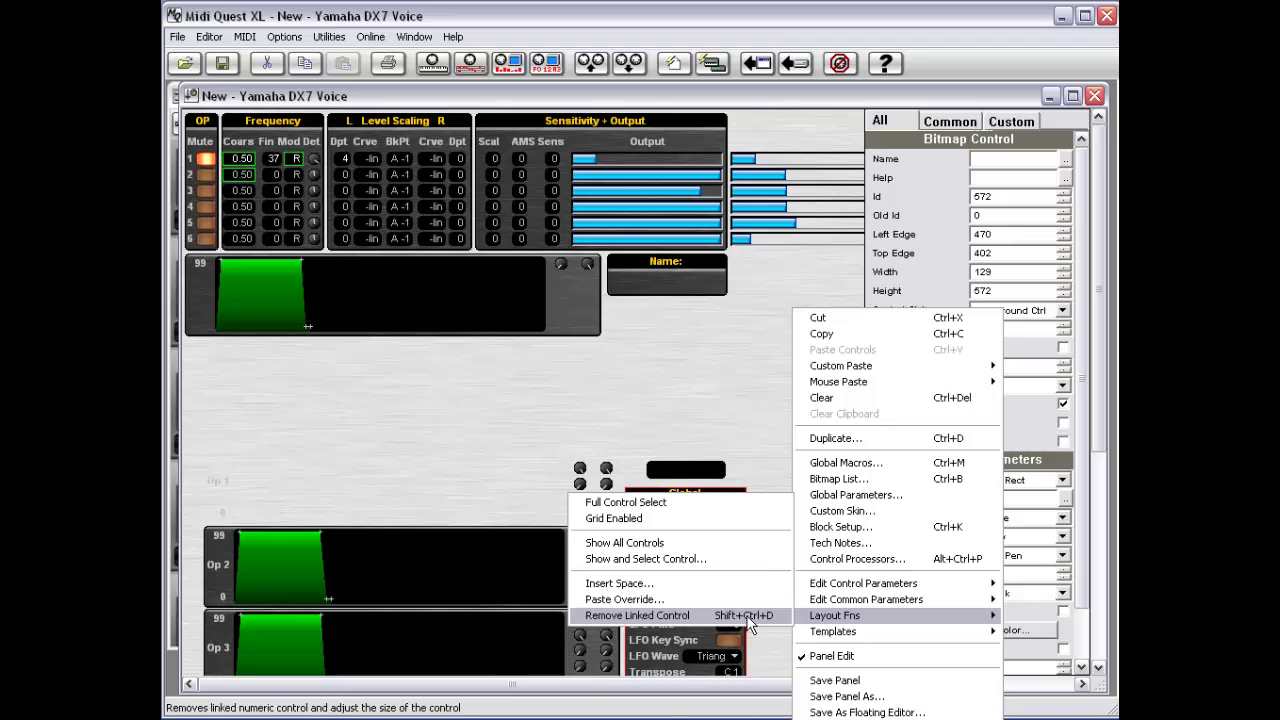
click(745, 390)
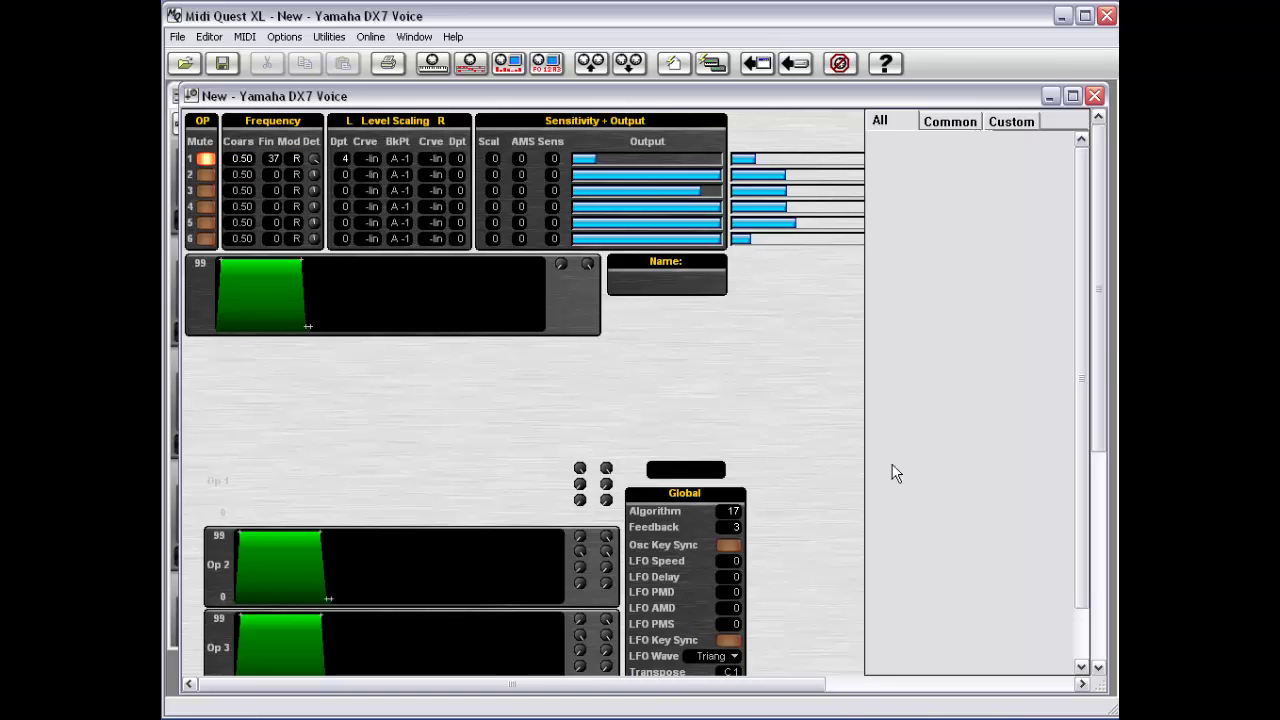
drag(1097, 352, 1098, 266)
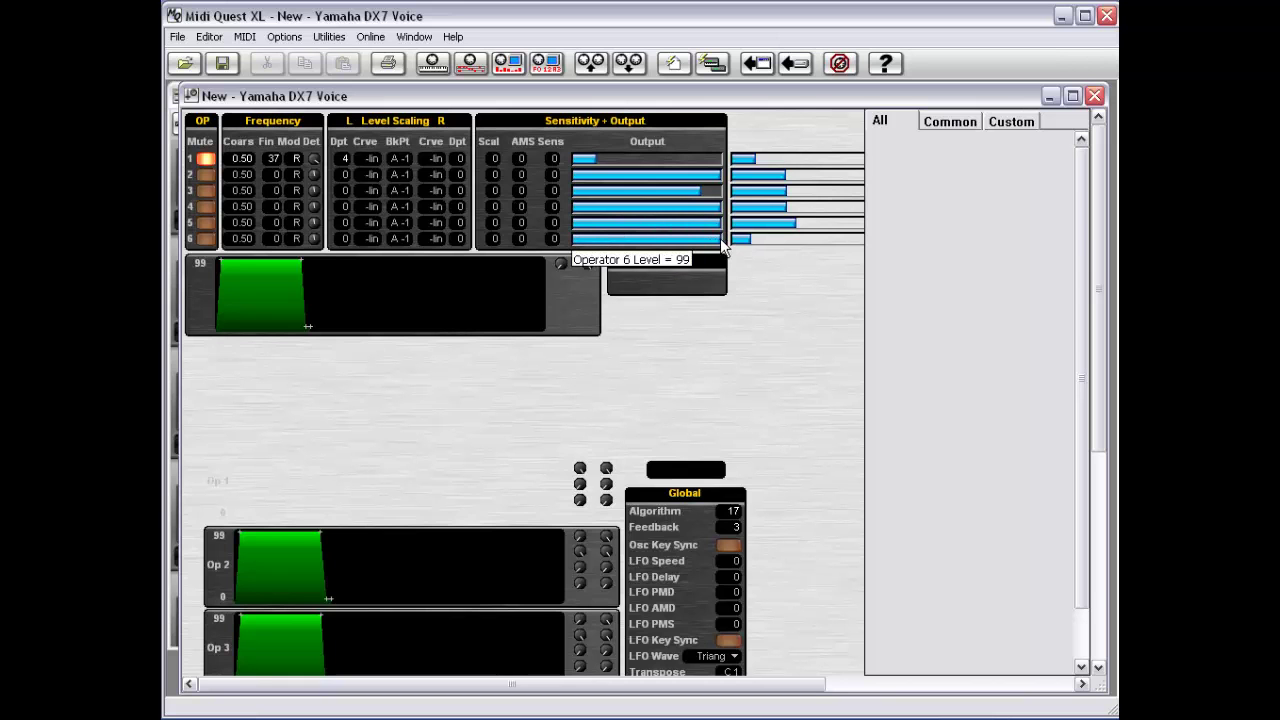
Lower Operator 6's output level to about 85 and narrow its level slider to a width of 132.
drag(723, 238, 700, 238)
key(shift+Left)
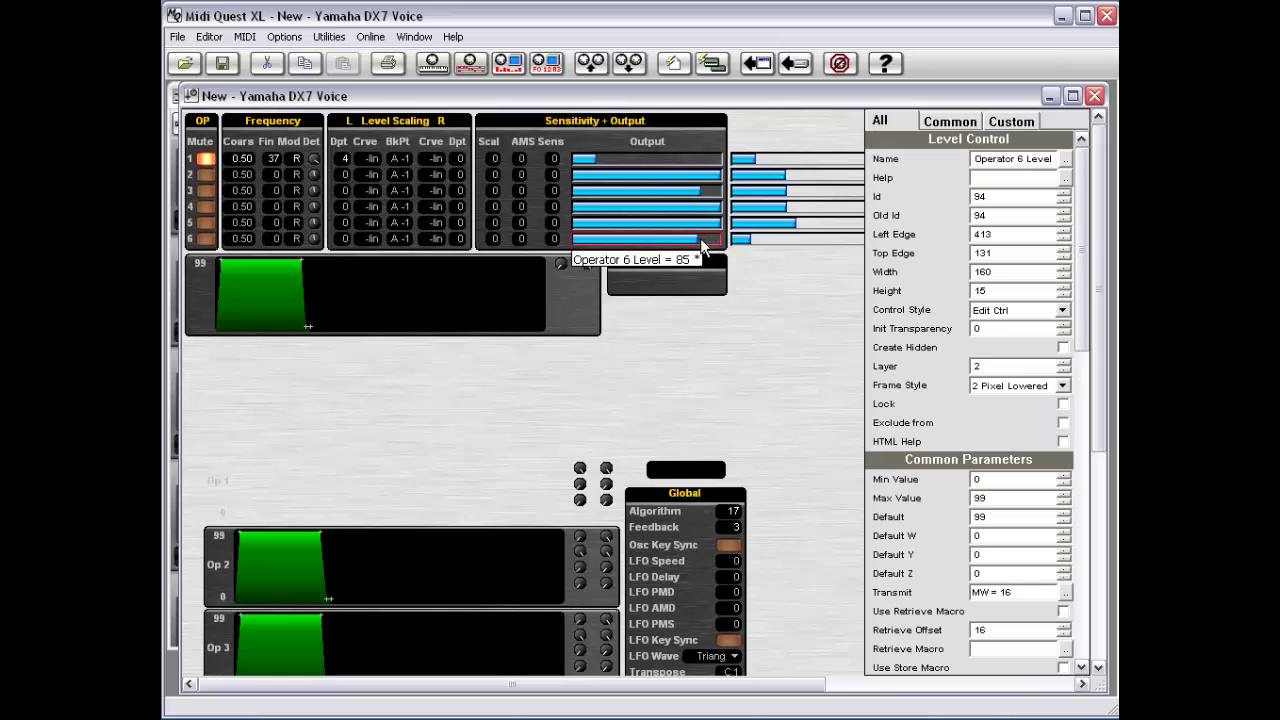
key(shift+Left)
key(shift+Left)
key(shift+Left)
key(shift+Left)
key(shift+Left)
key(shift+Left)
key(shift+Left)
key(shift+Left)
key(shift+Left)
key(shift+Left)
key(shift+Left)
key(shift+Left)
key(shift+Left)
key(shift+Left)
Add a numeric control below the output sliders and move it into the gap beside Operator 6's level slider.
click(758, 272)
right_click(758, 272)
click(772, 275)
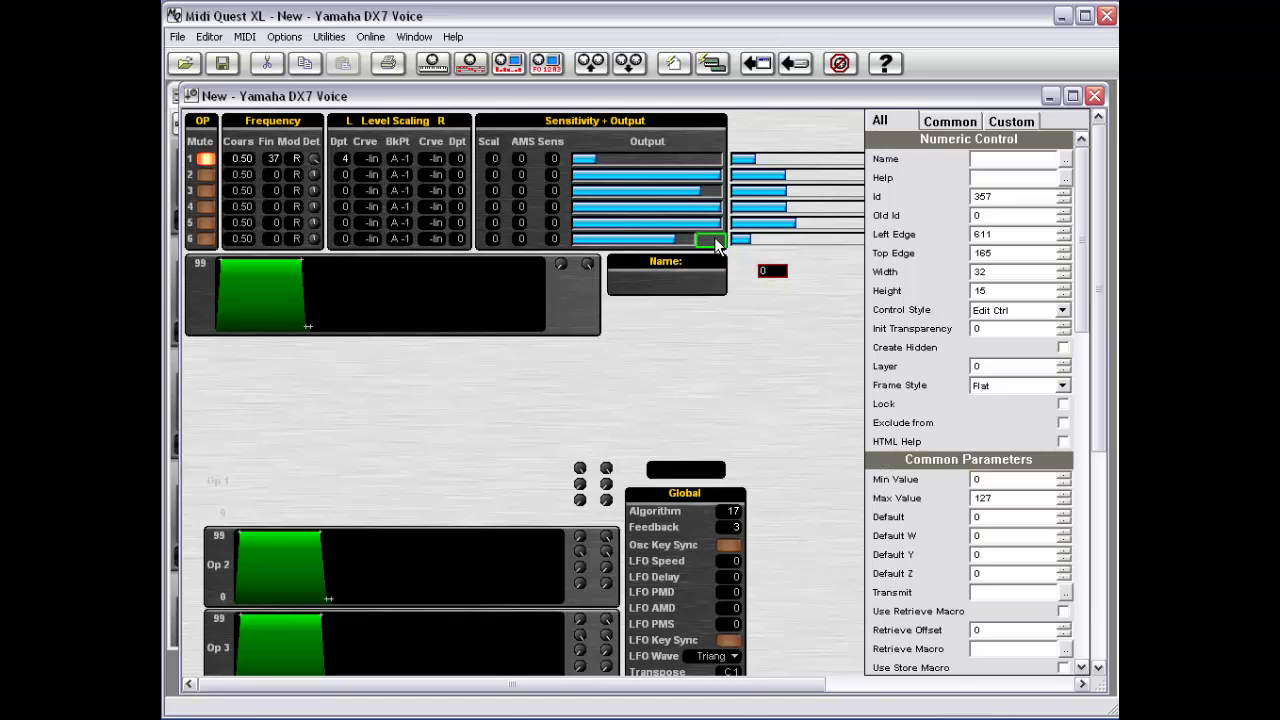
drag(716, 237, 716, 237)
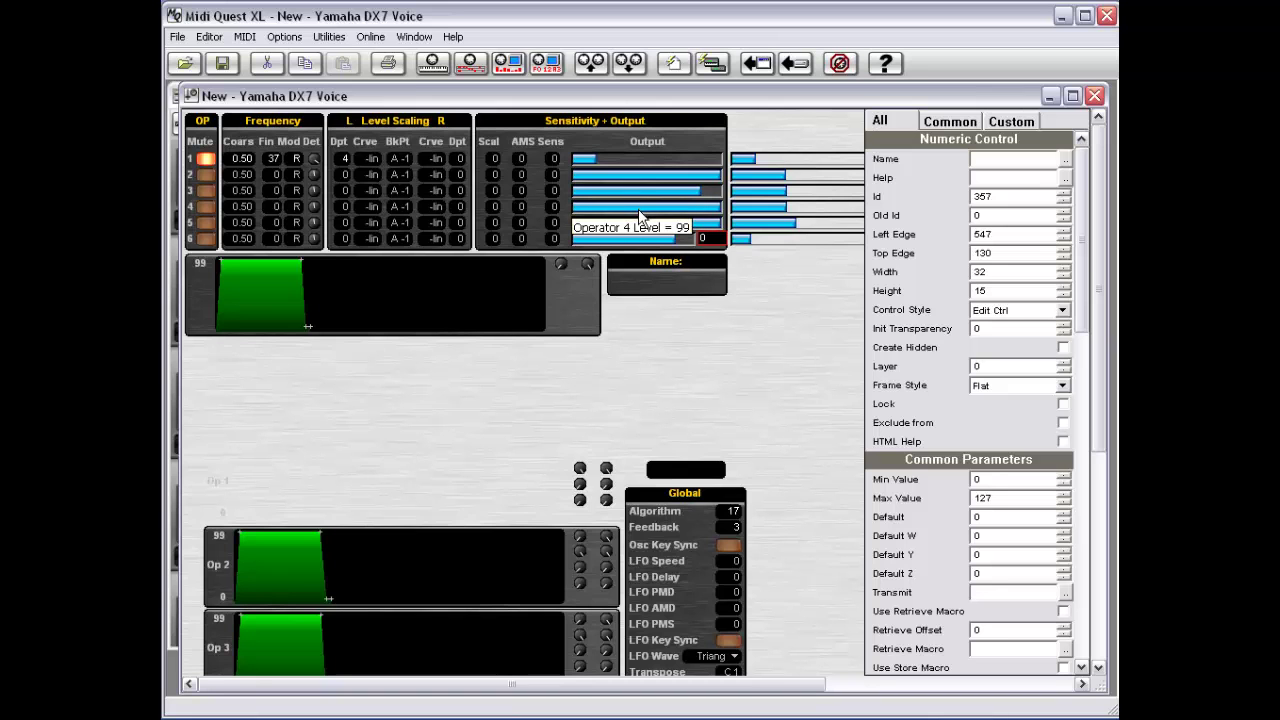
Lower Operator 6's output level further and try Remove Linked Control on its level slider.
click(711, 239)
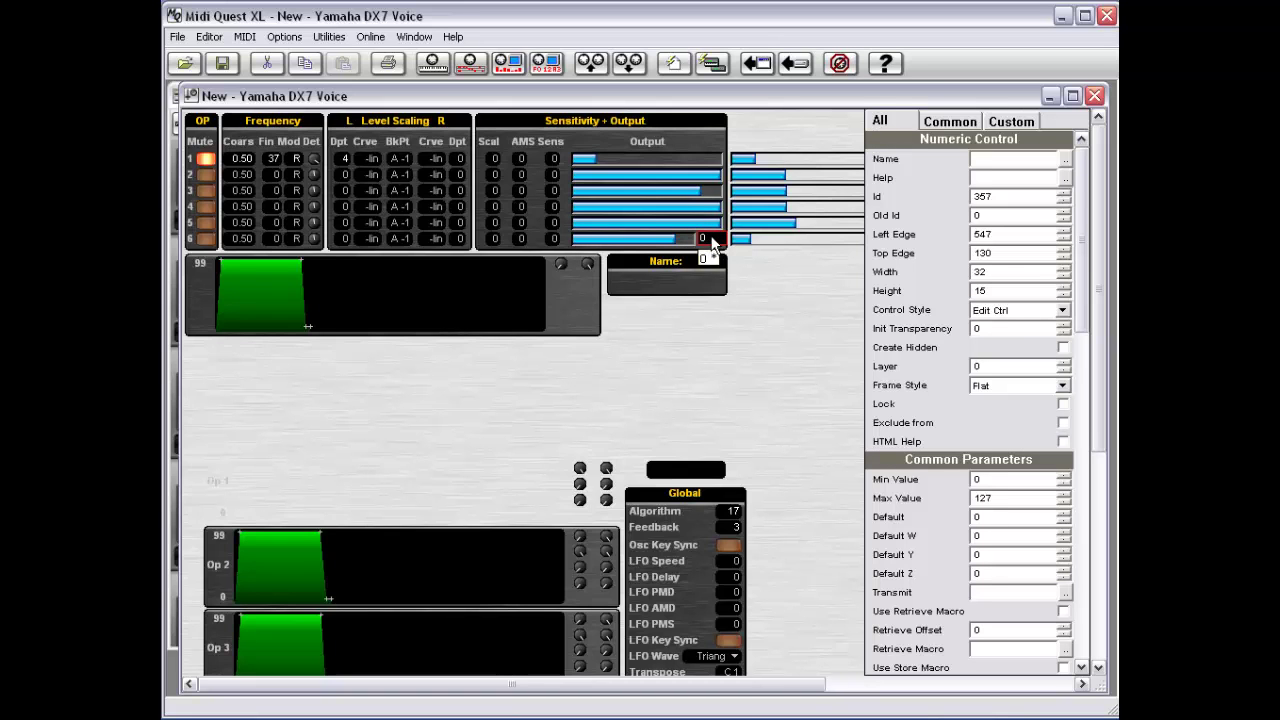
click(654, 237)
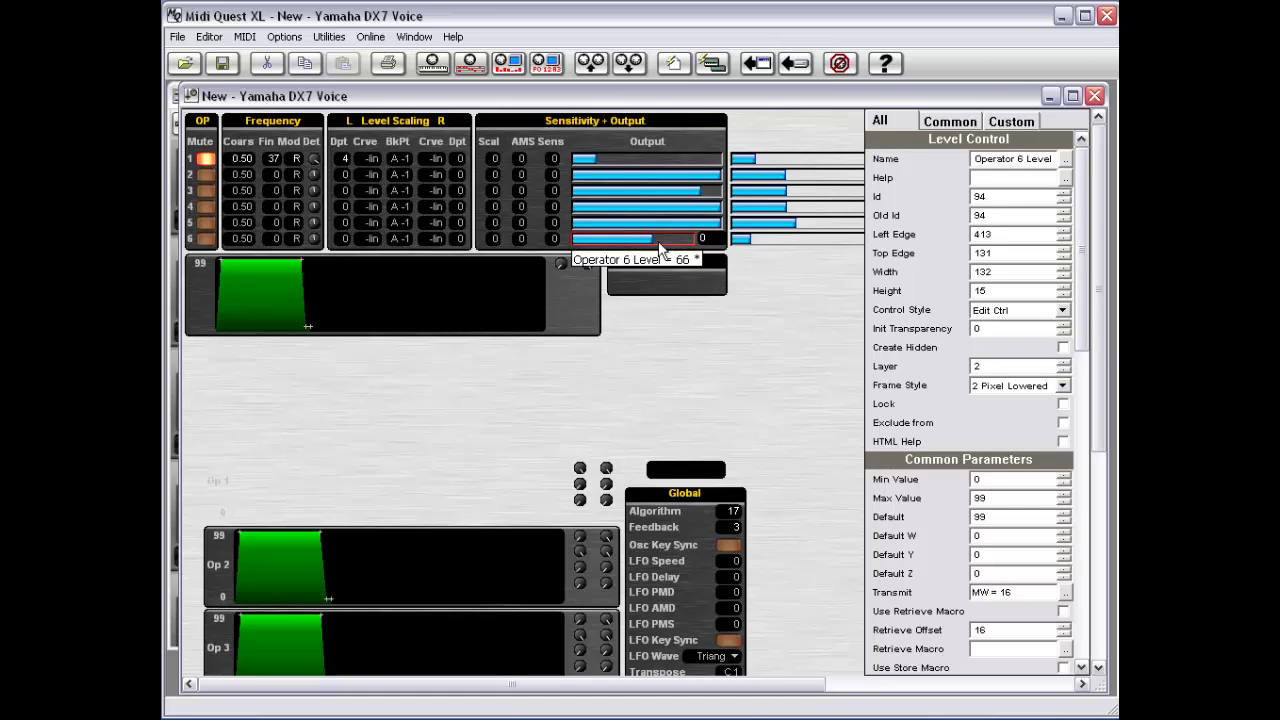
click(634, 240)
right_click(785, 296)
mouse_move(867, 598)
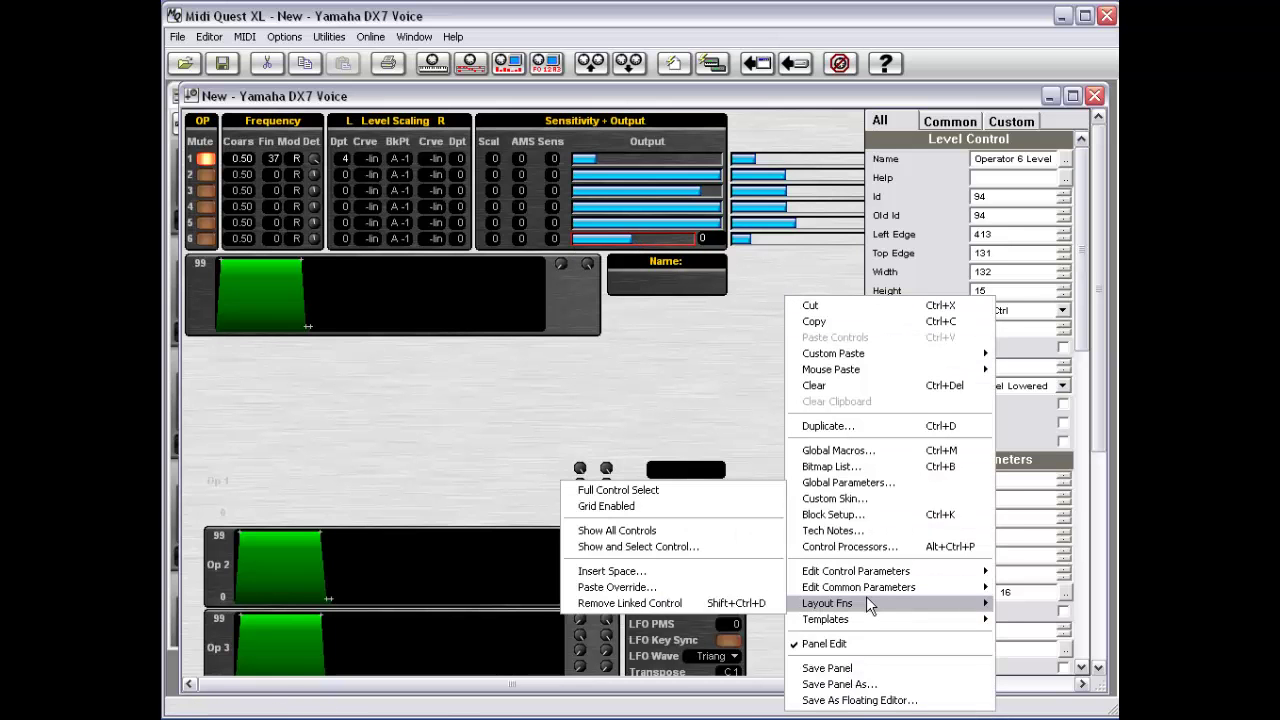
click(714, 604)
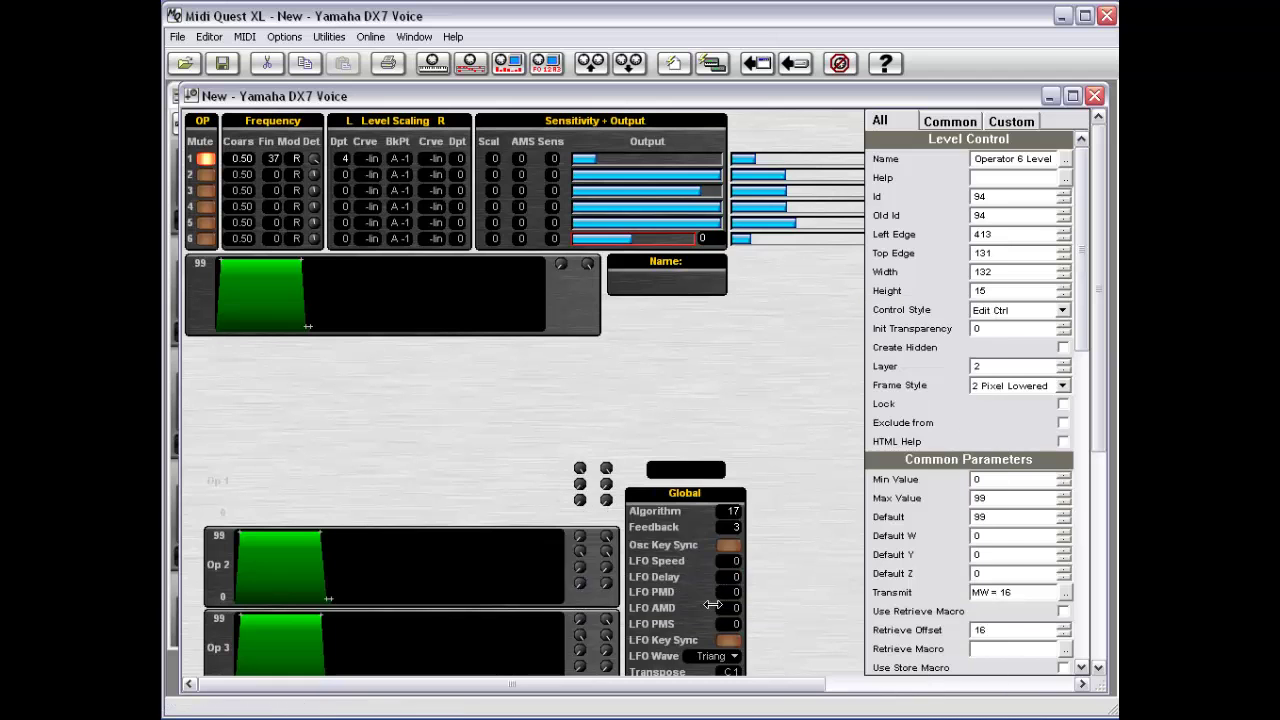
Delete the numeric control beside Operator 6's level slider and widen the slider to 159.
click(708, 241)
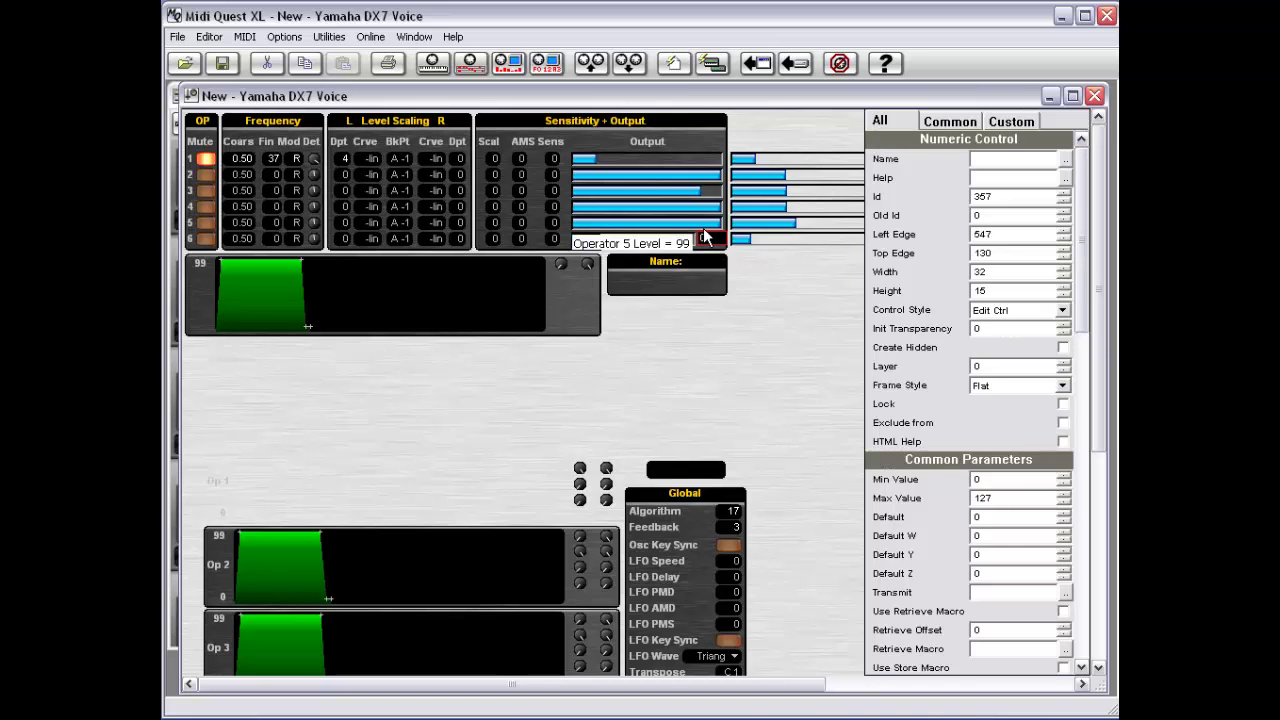
key(Delete)
key(Return)
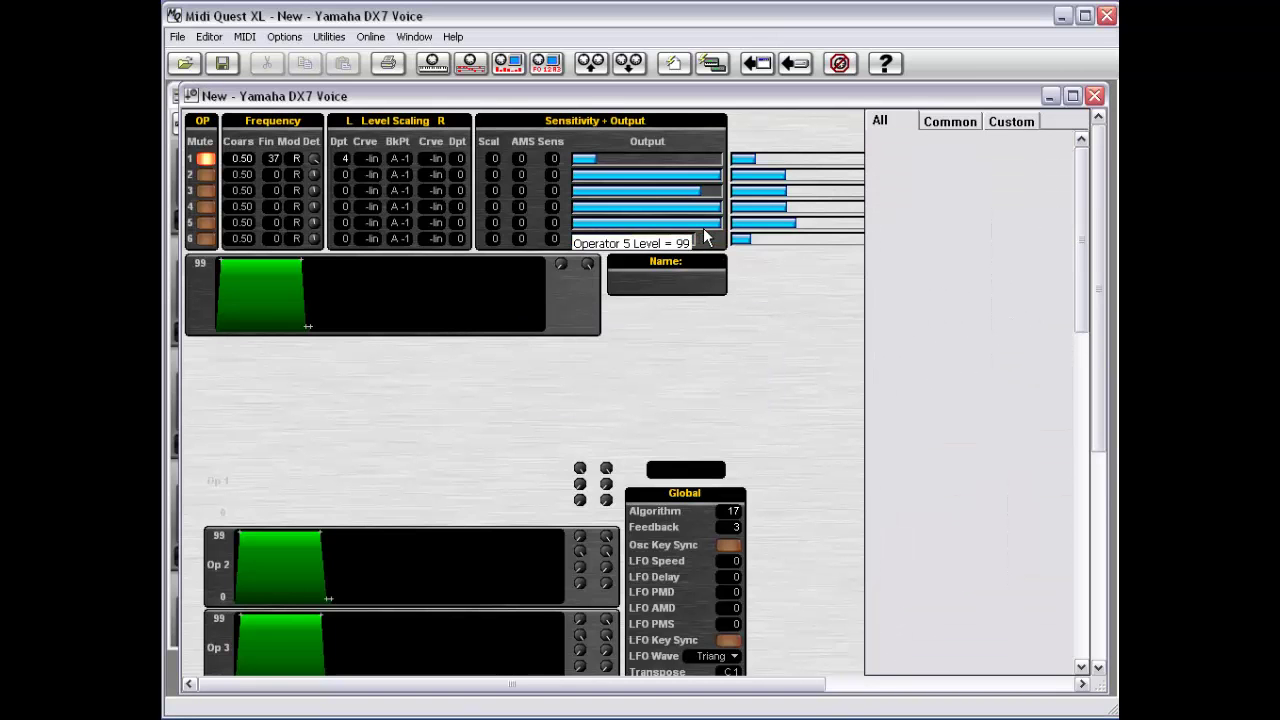
click(672, 237)
drag(698, 239, 726, 243)
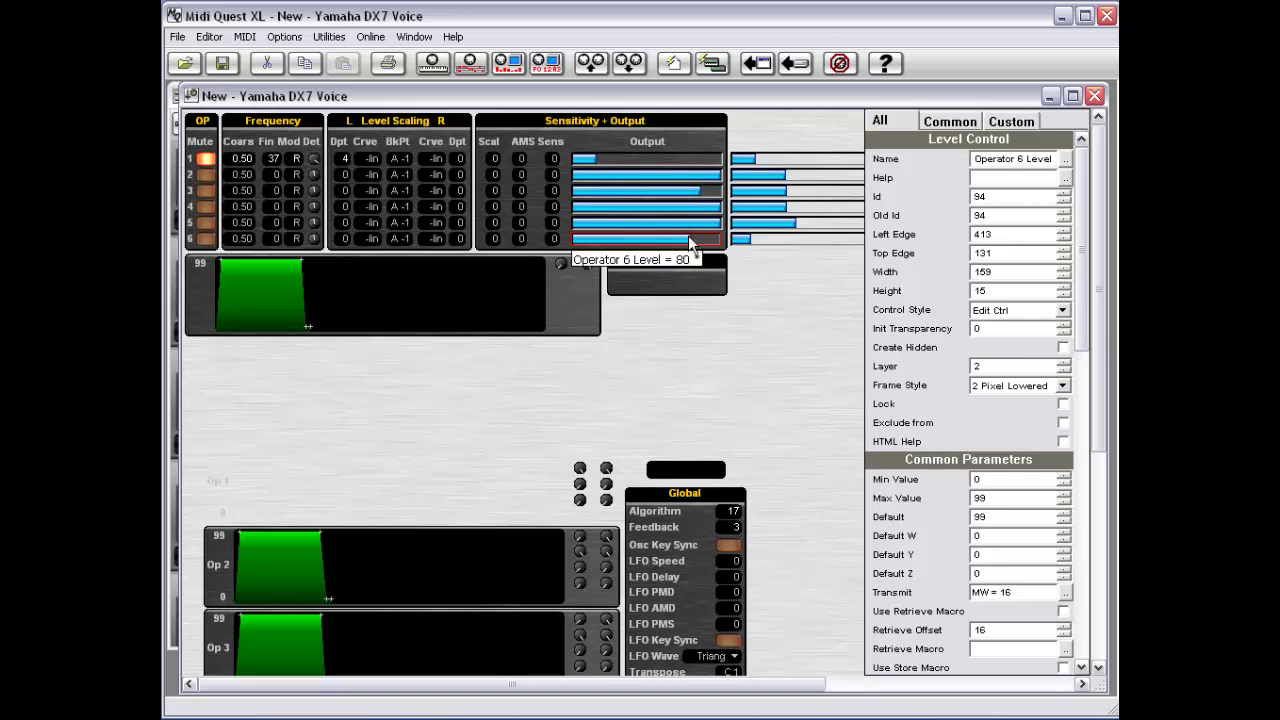
Turn Panel Edit off for the DX7 Voice editor and turn it back on.
right_click(766, 349)
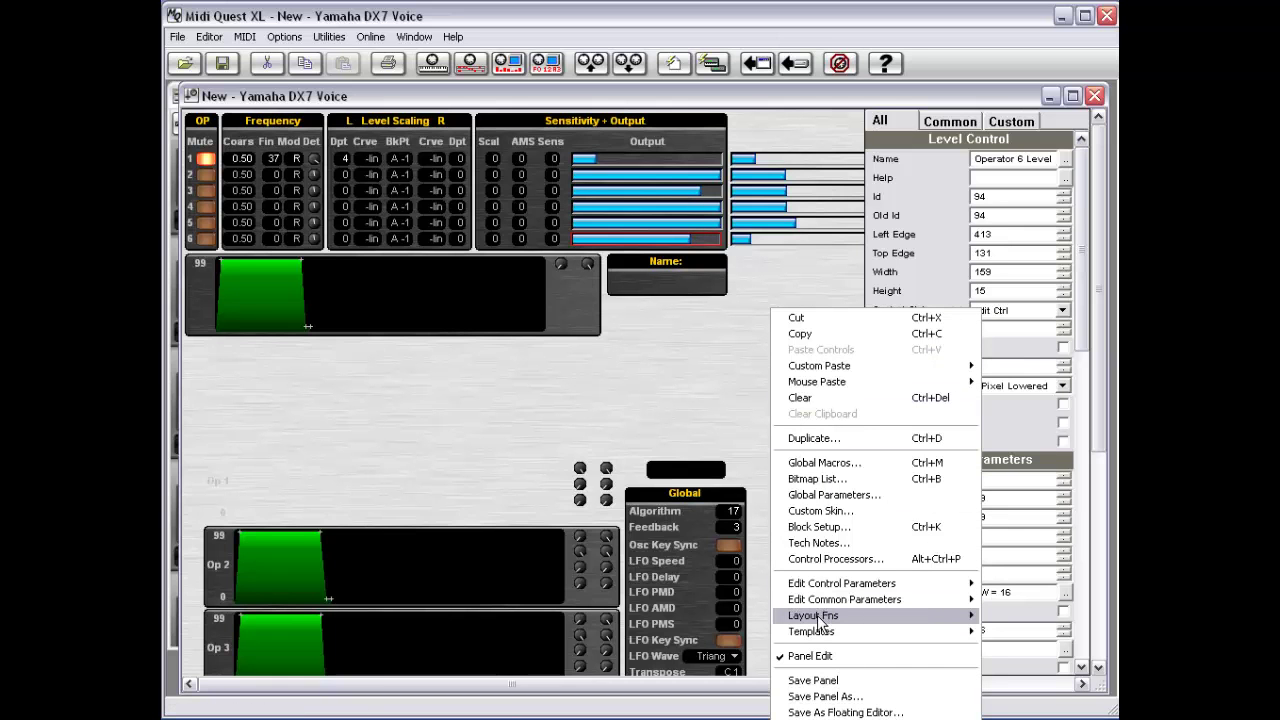
mouse_move(816, 633)
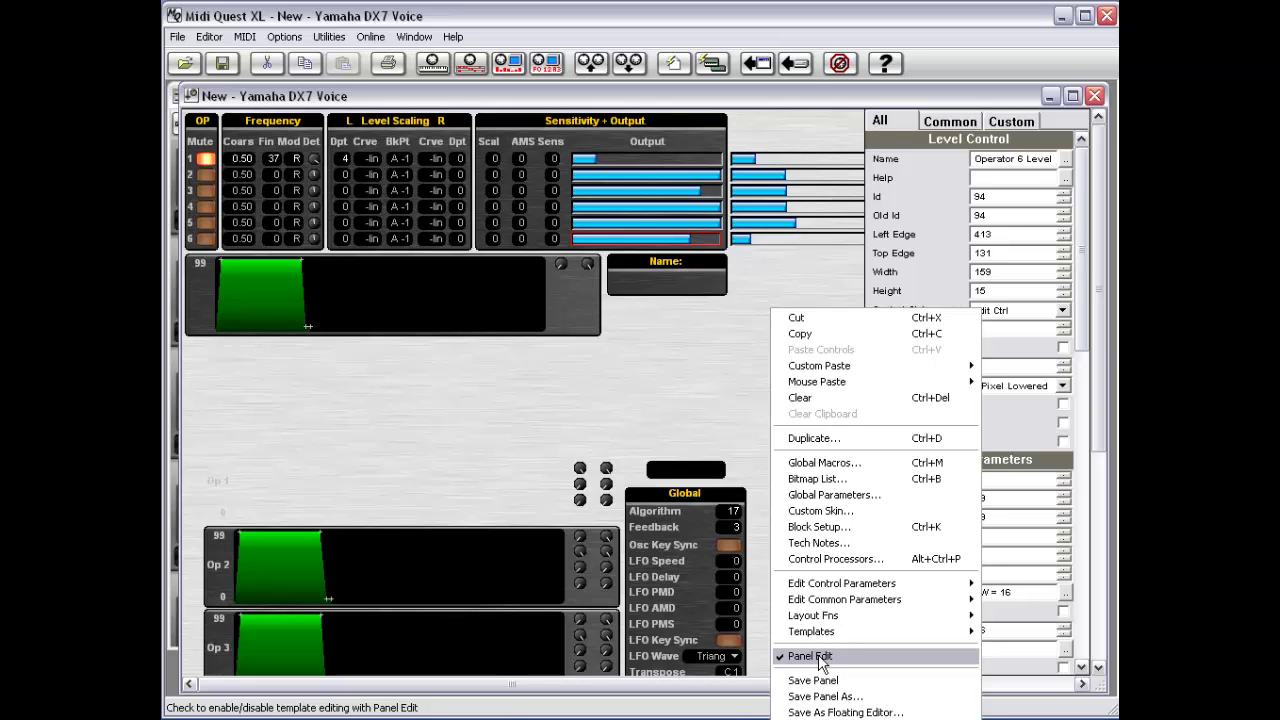
click(818, 654)
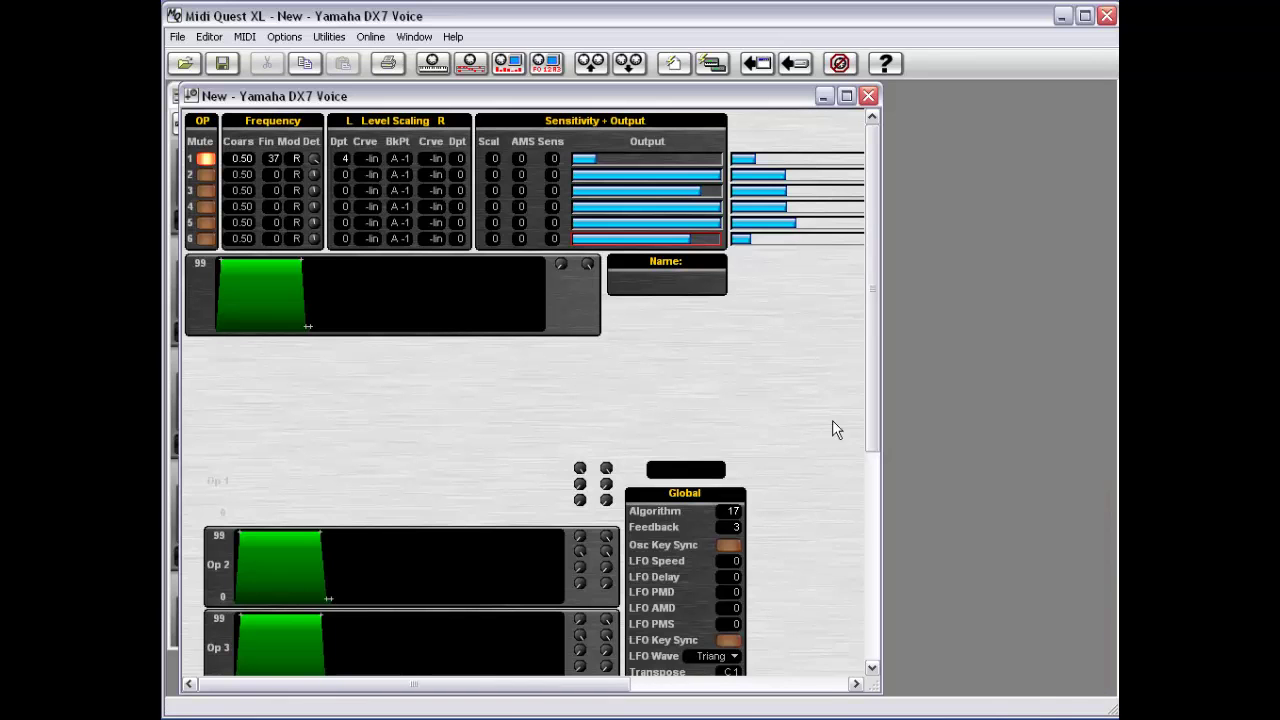
right_click(836, 426)
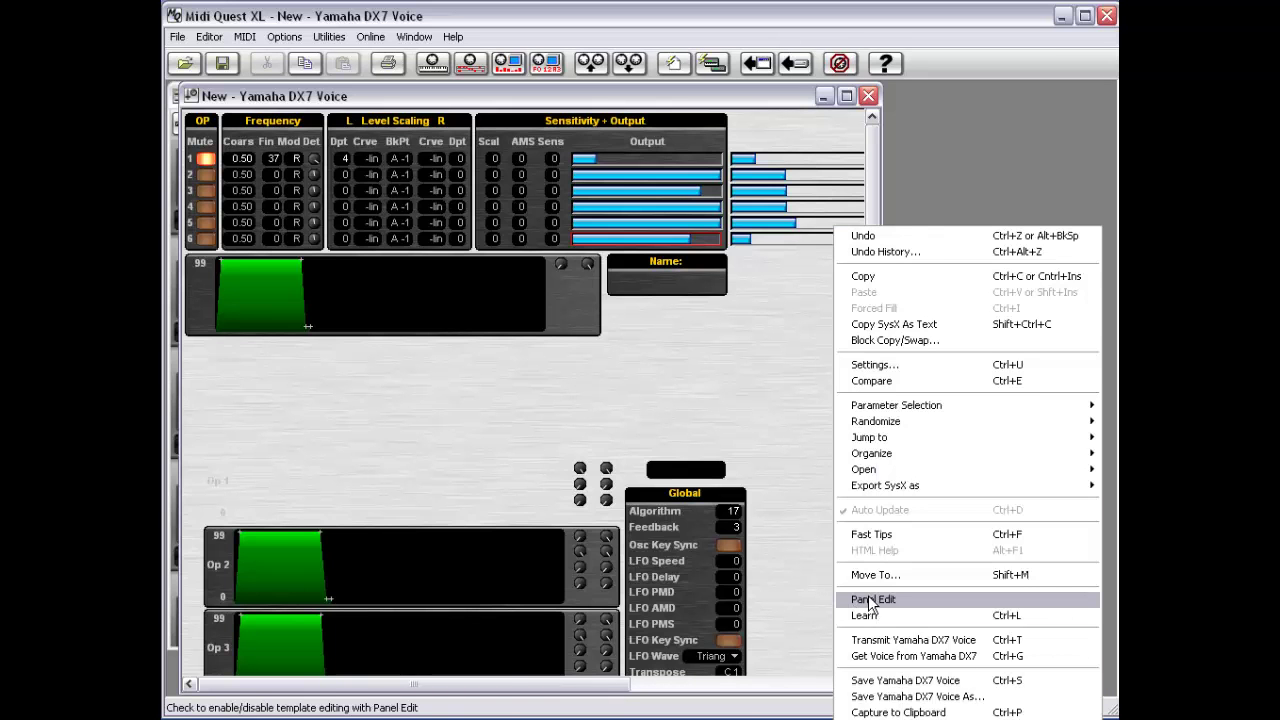
click(869, 598)
right_click(785, 466)
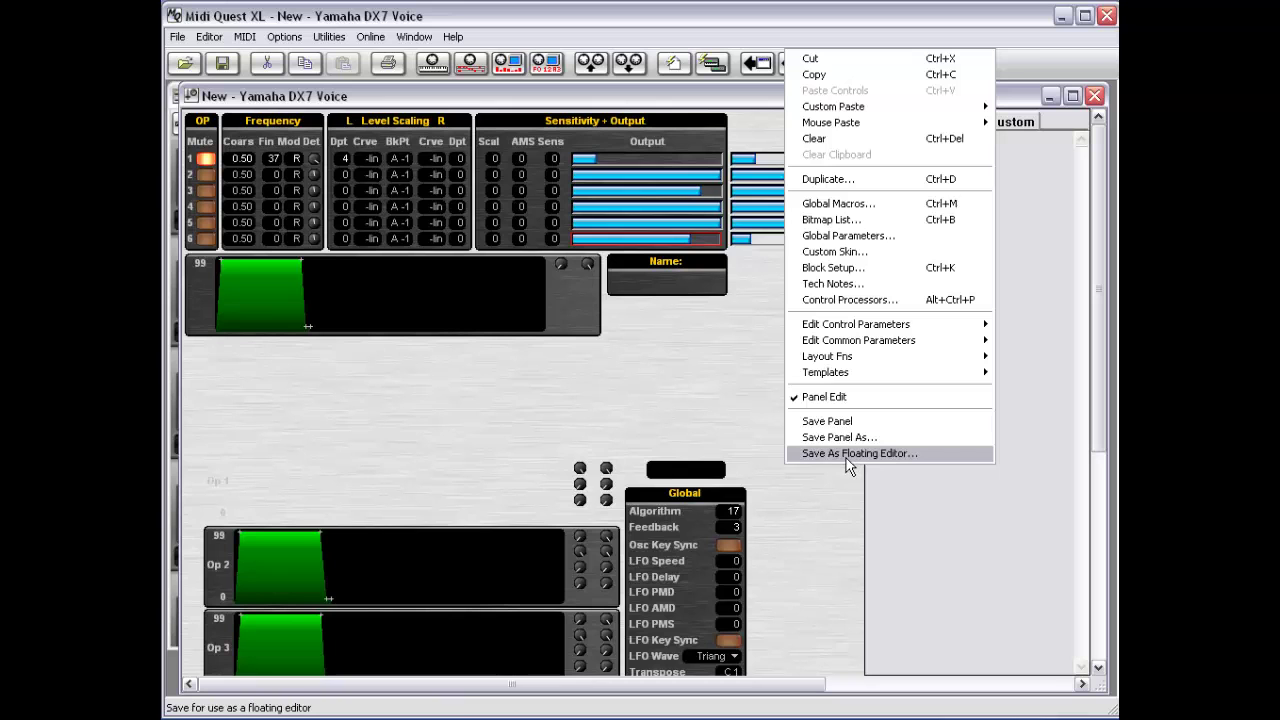
click(617, 388)
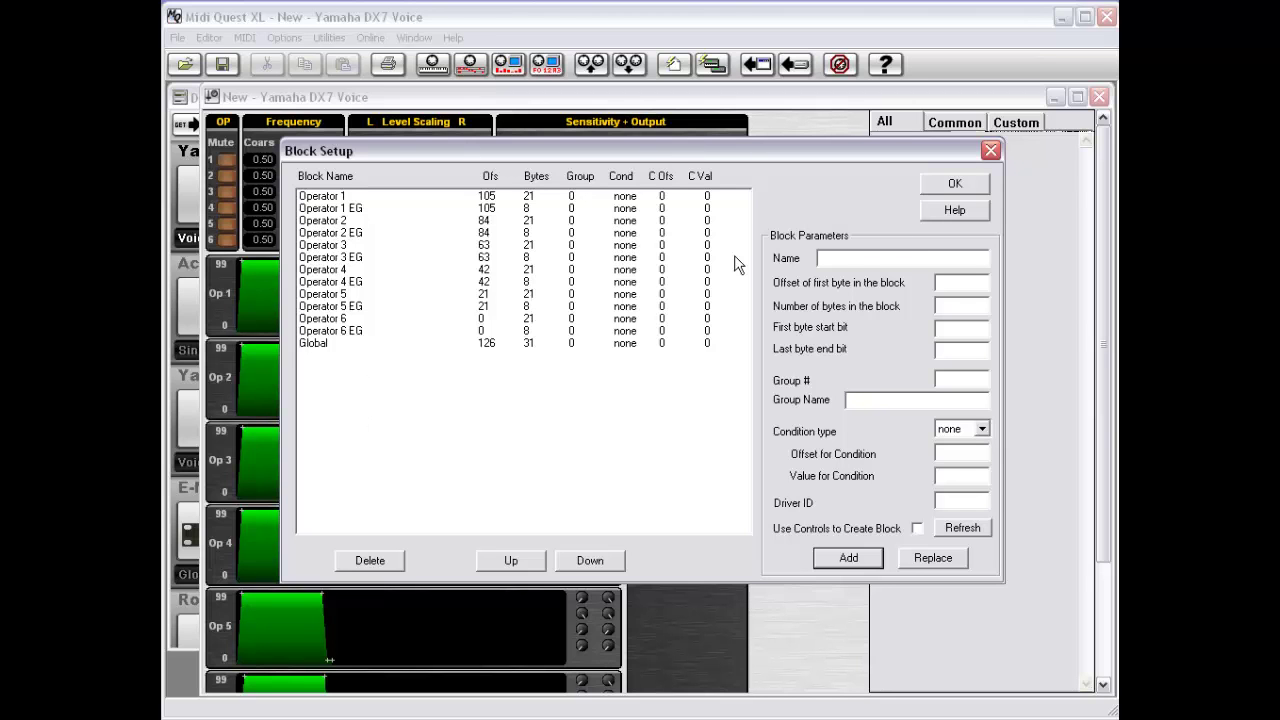
Examine the block parameters of Operator 1, Operator 1 EG and Operator 2 in Block Setup.
click(486, 197)
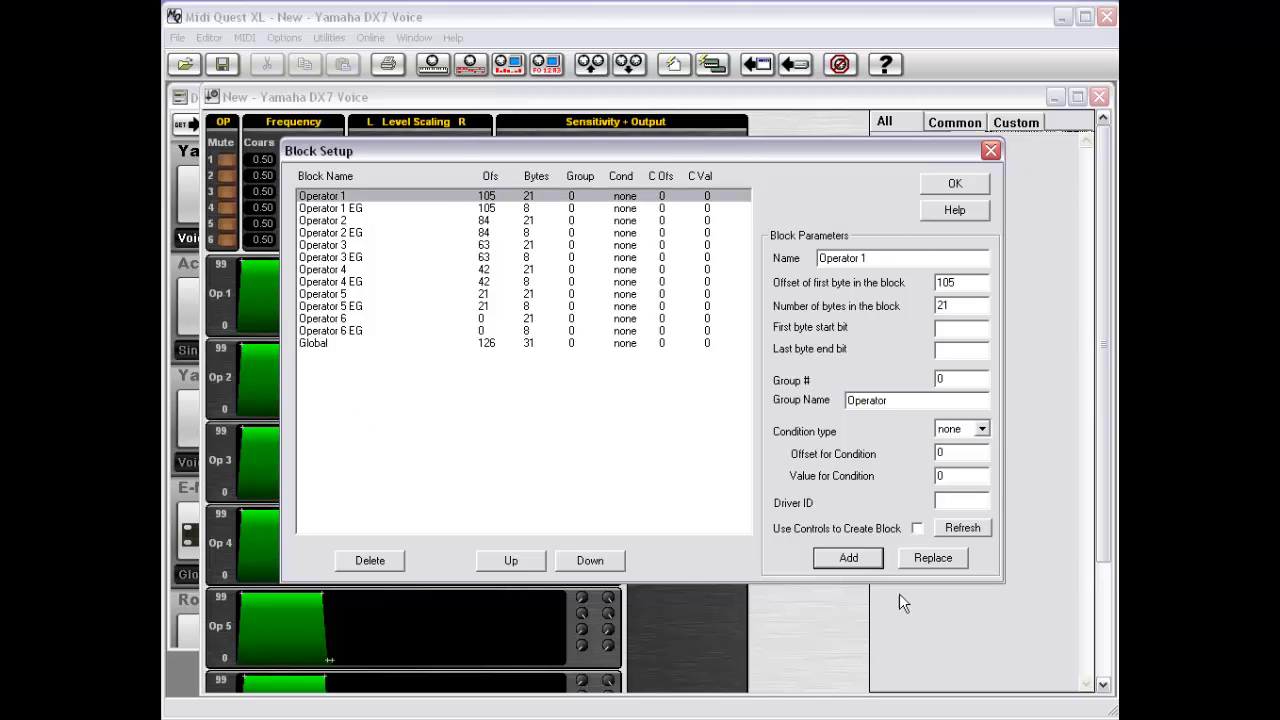
click(615, 209)
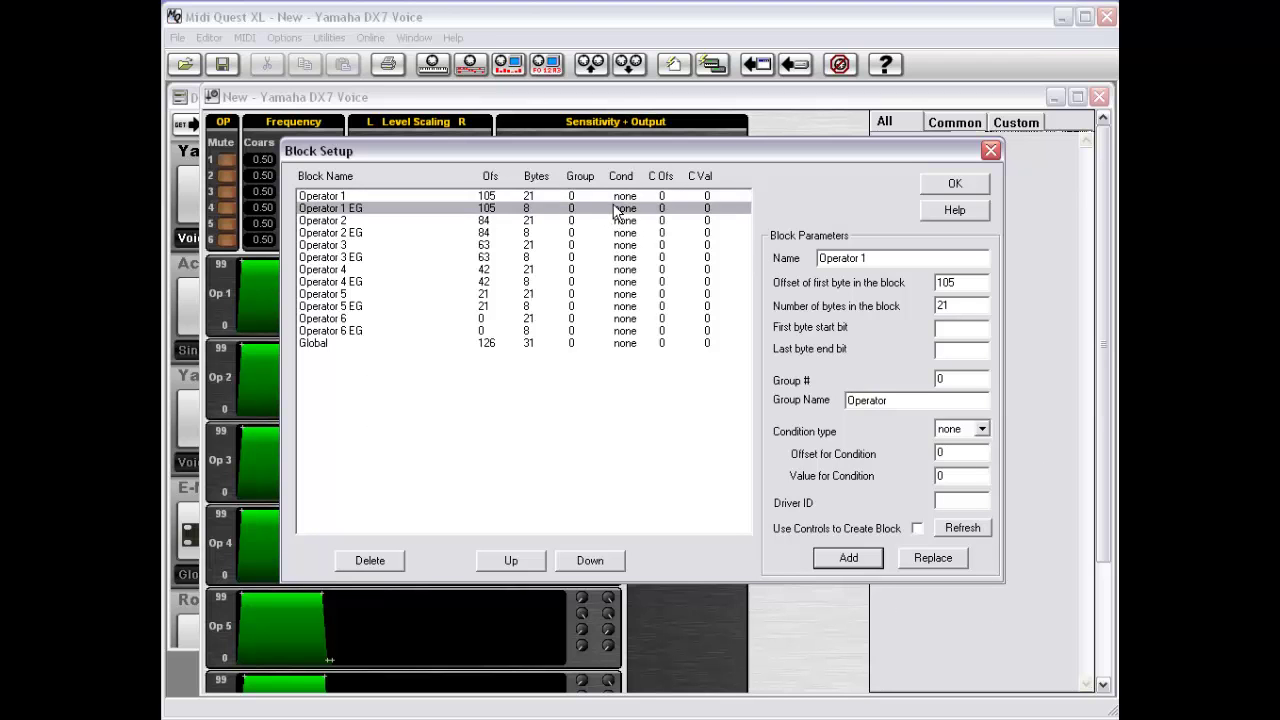
click(619, 221)
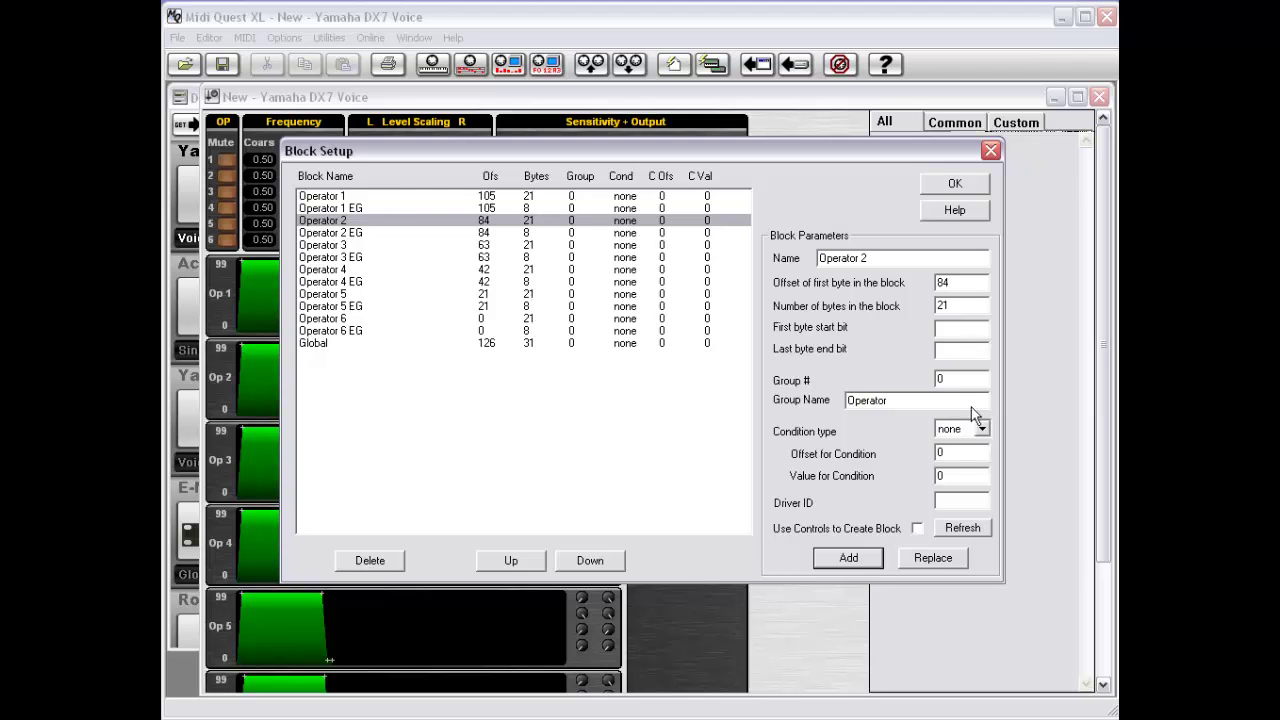
Close Block Setup and select the six operator Output sliders together with the value controls in the Global section.
click(957, 190)
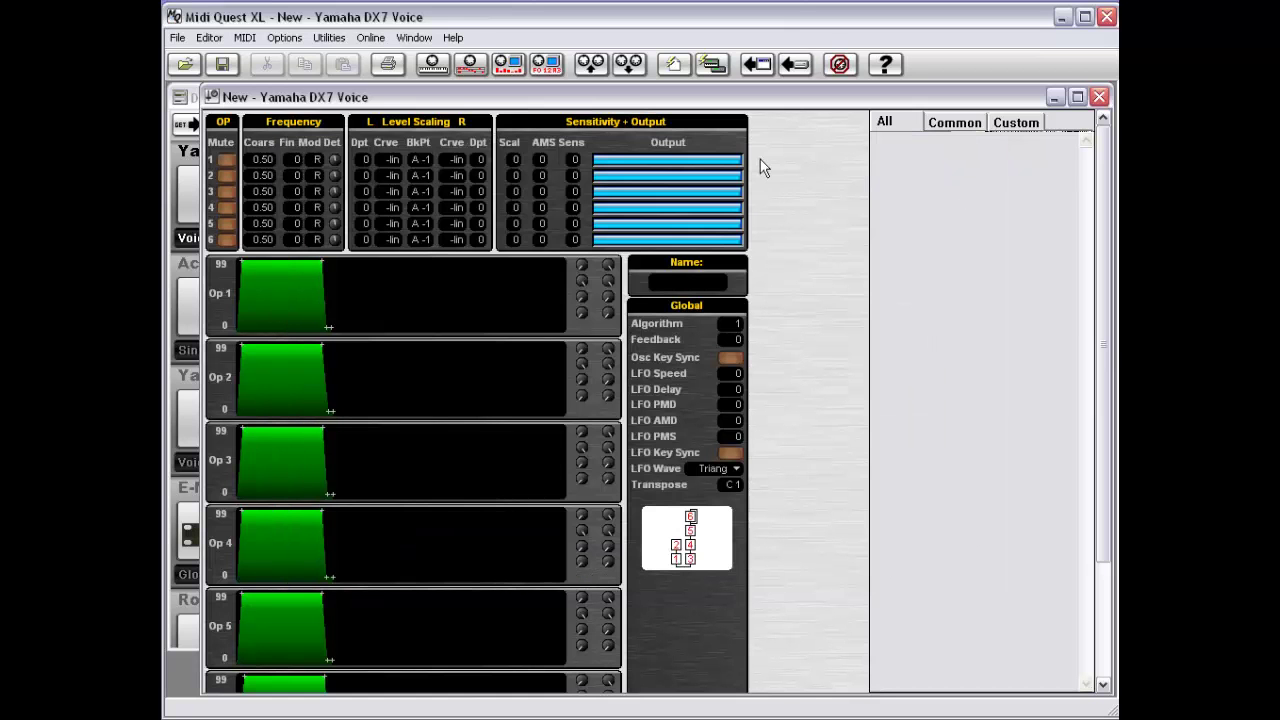
drag(775, 140, 578, 250)
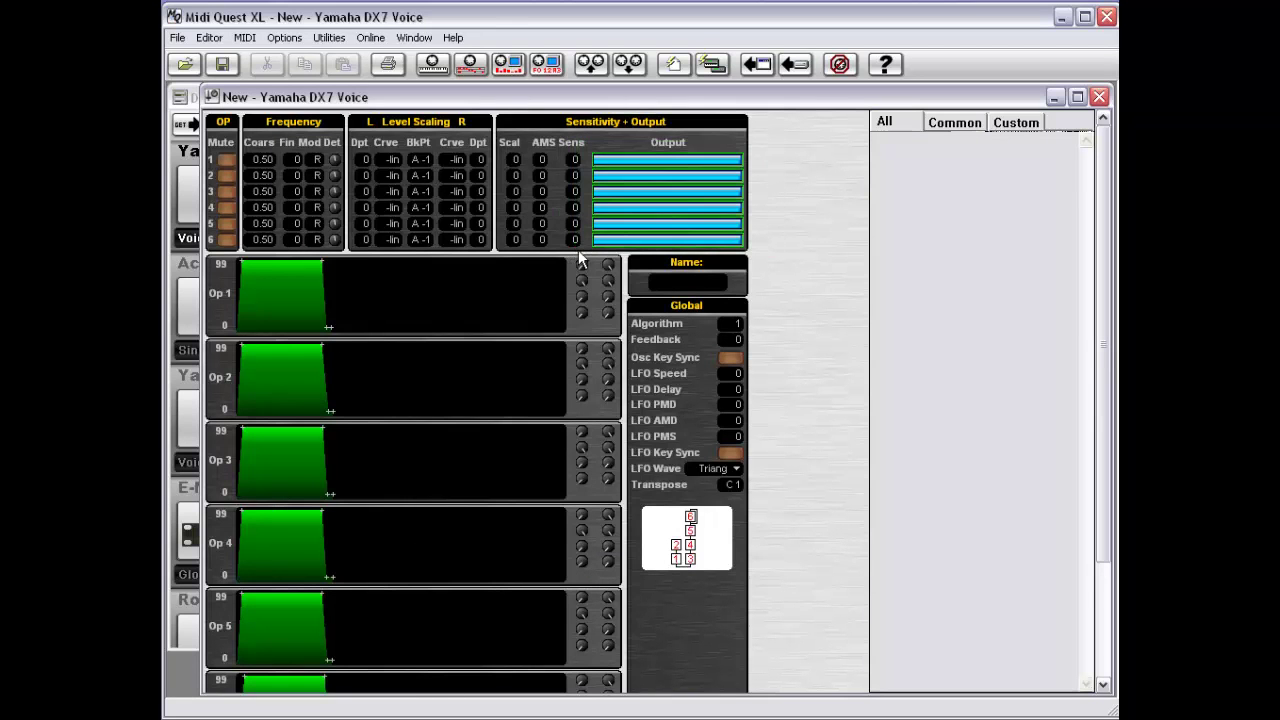
drag(760, 310, 686, 494)
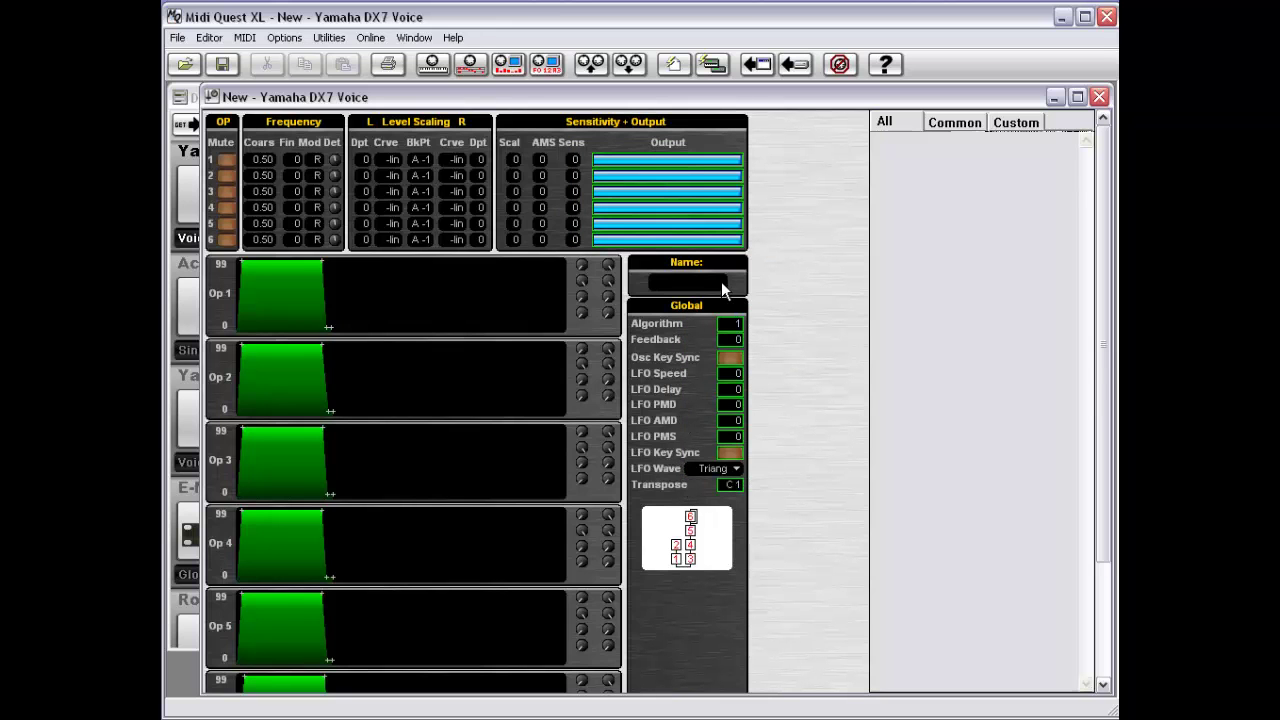
Add a block called Name in Block Setup, with Use Controls to Create Block enabled for the selected controls.
right_click(800, 274)
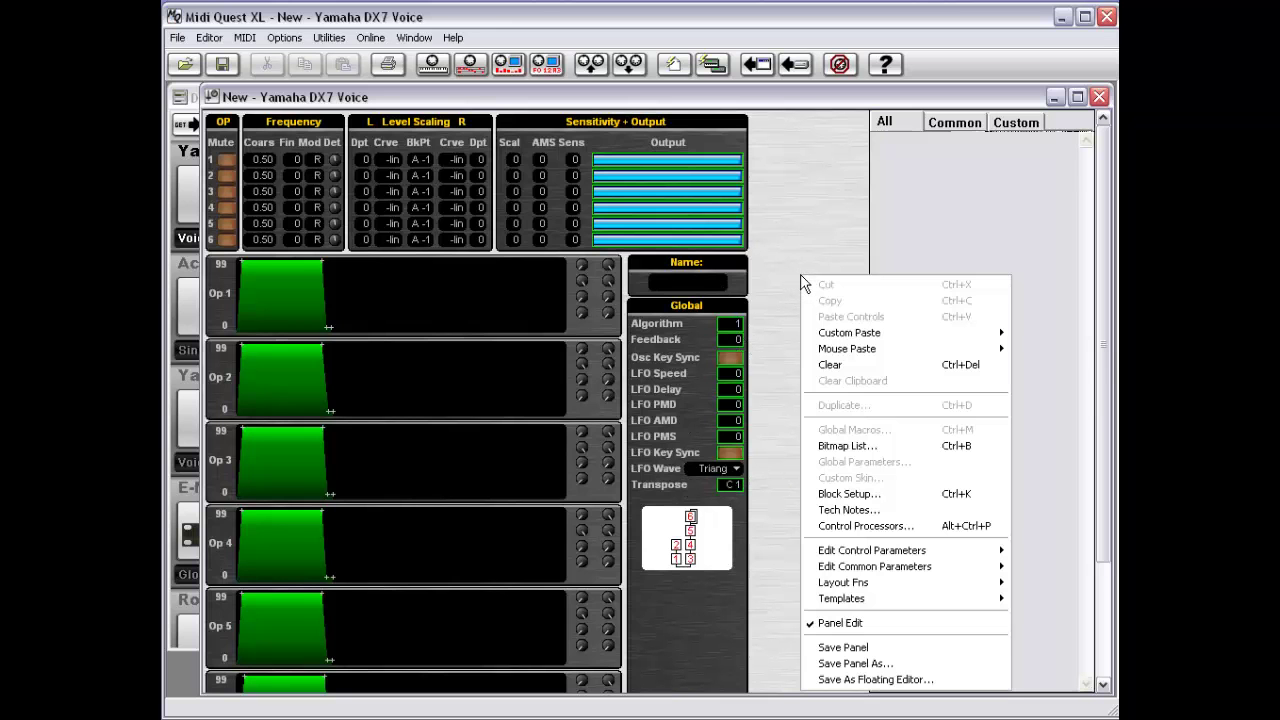
click(897, 495)
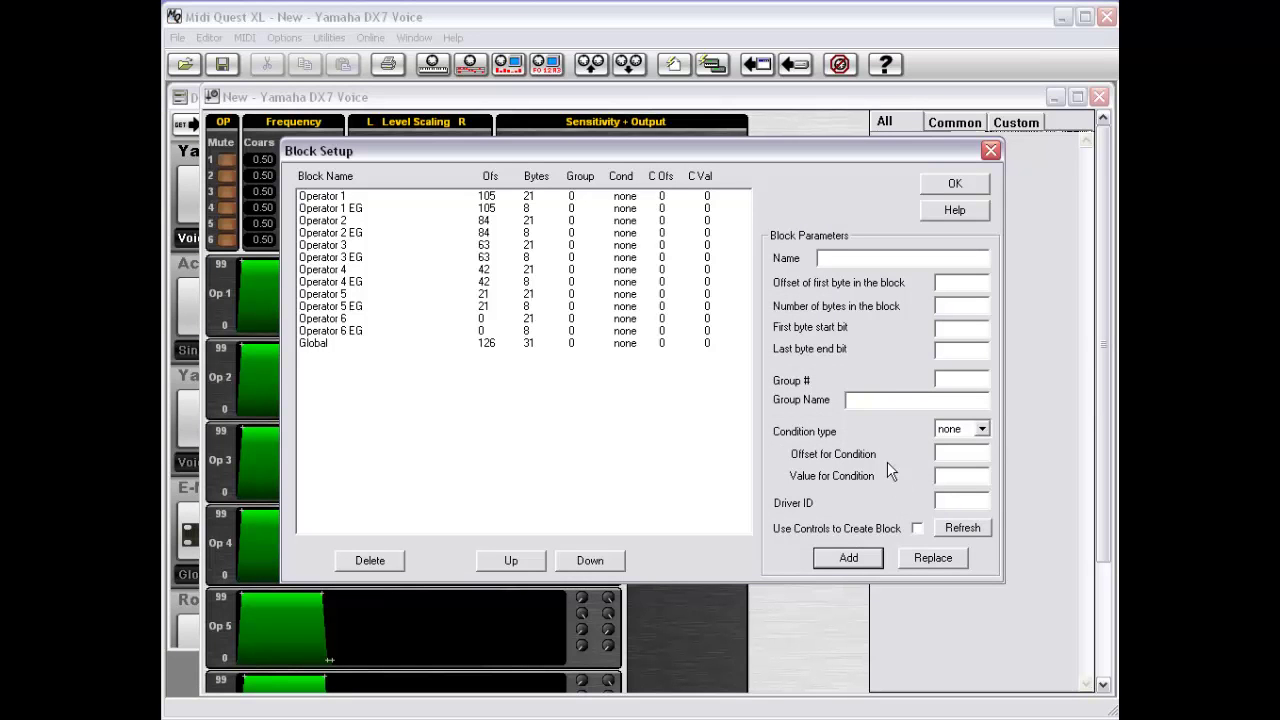
click(881, 259)
text(Name)
click(917, 528)
click(849, 560)
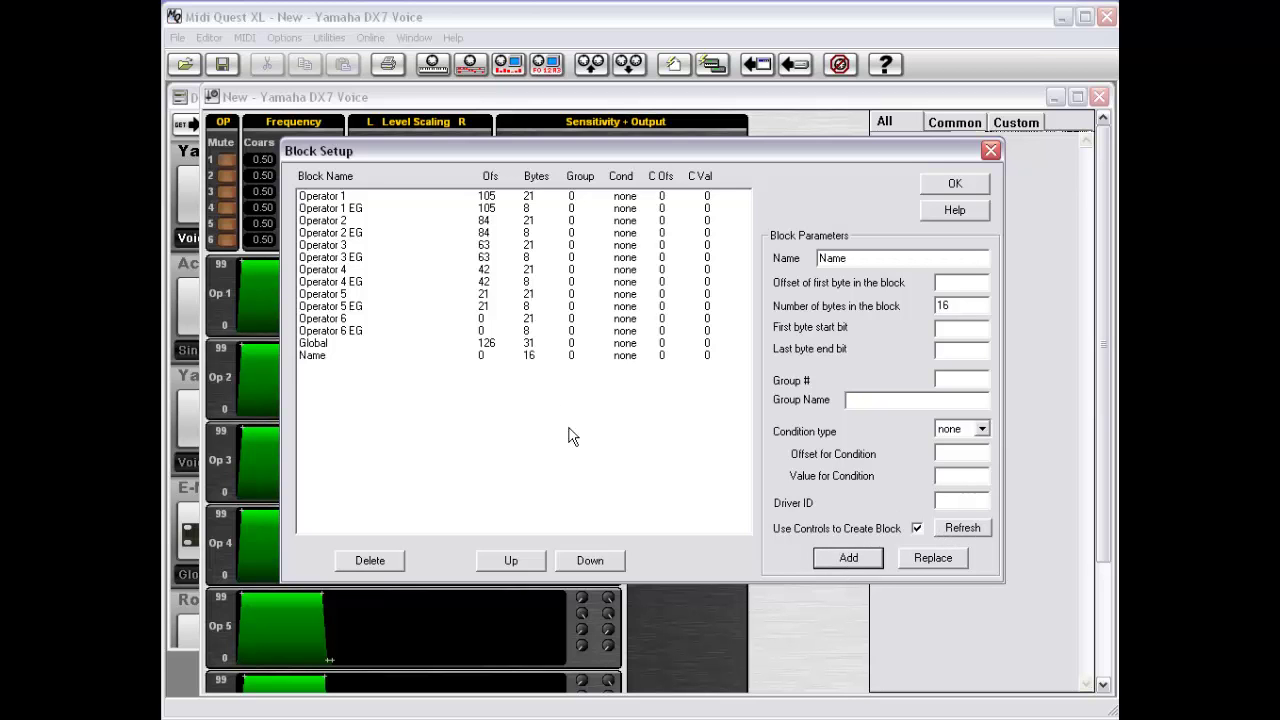
Check the new Name block's parameters against the controls on the panel and refresh the block from the selected controls.
click(547, 357)
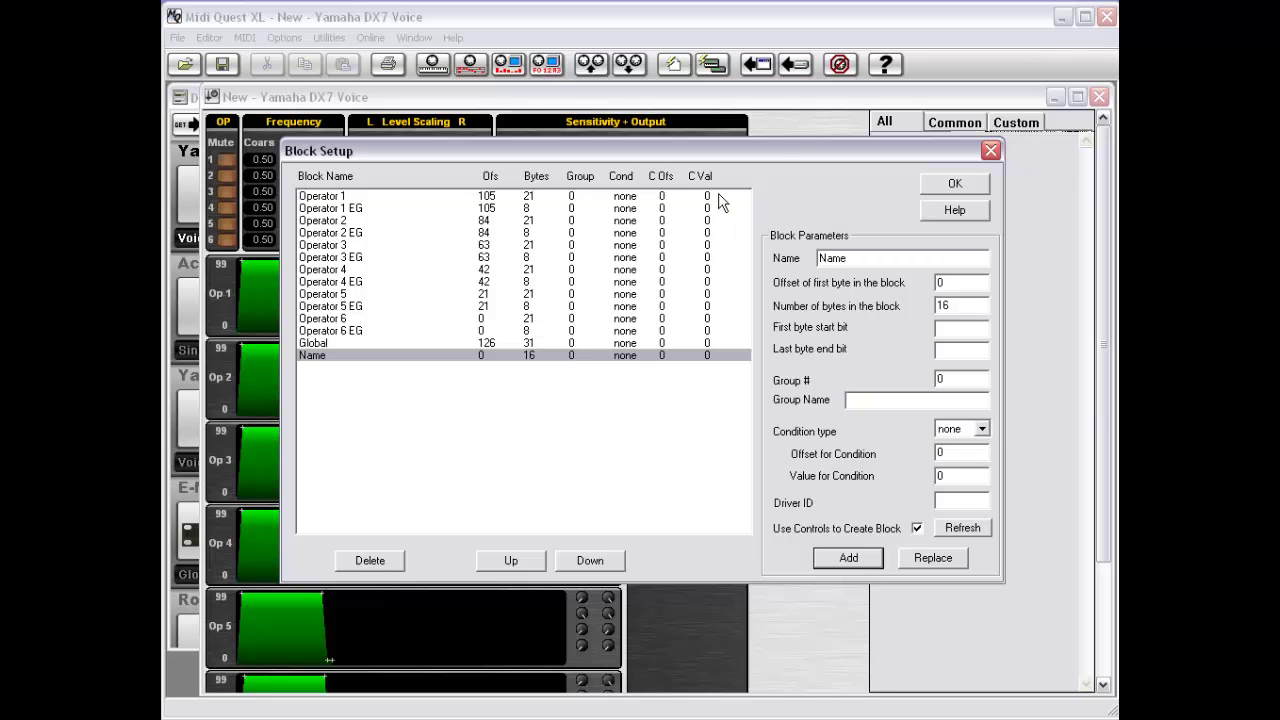
drag(787, 152, 838, 292)
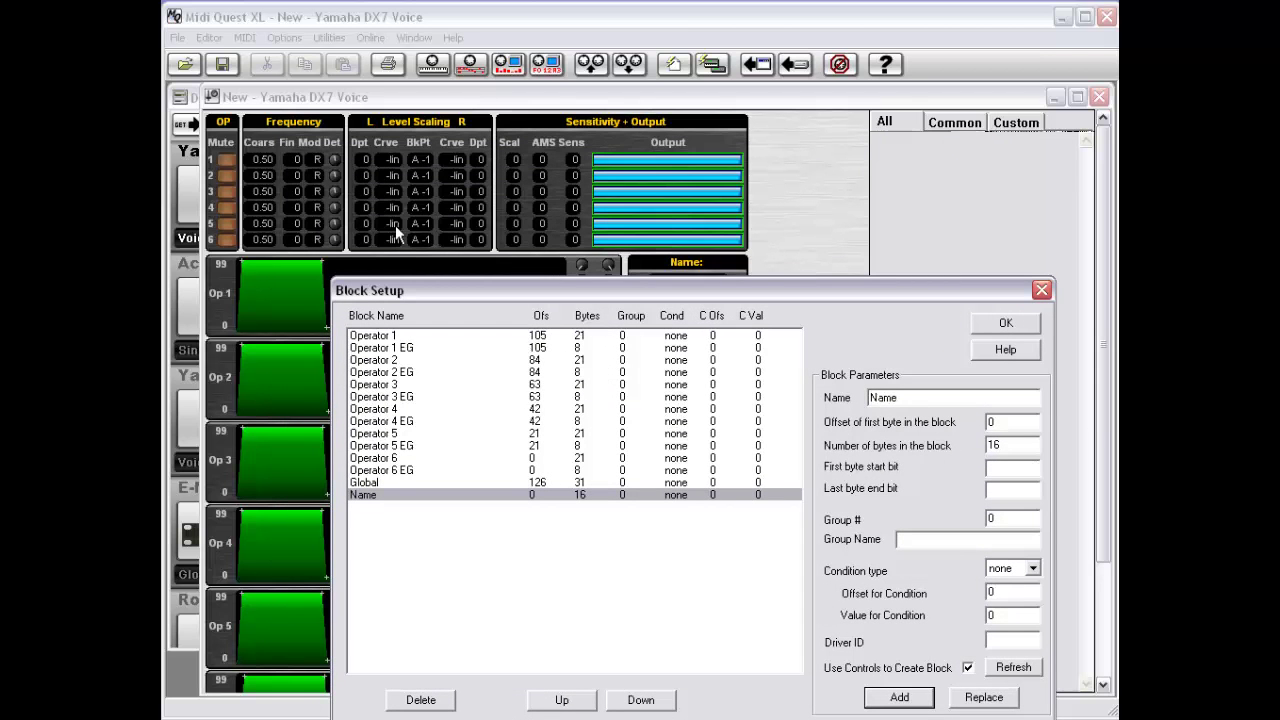
drag(624, 298, 569, 160)
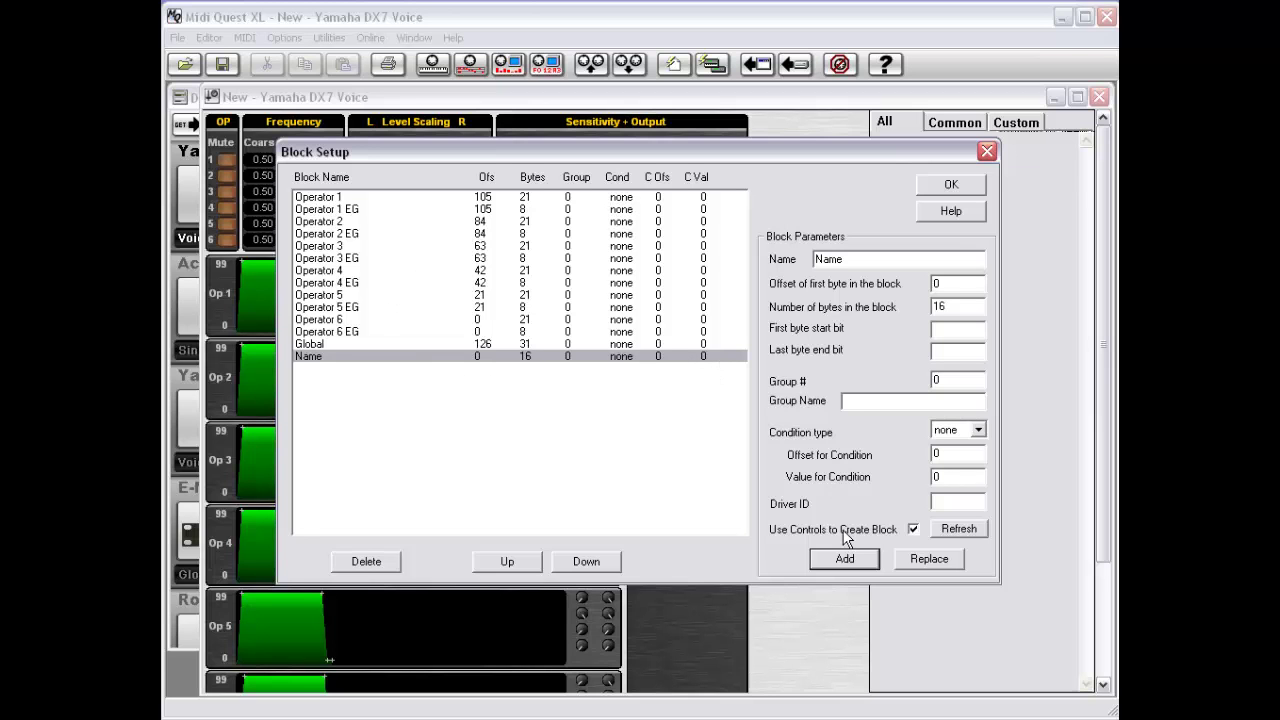
click(964, 529)
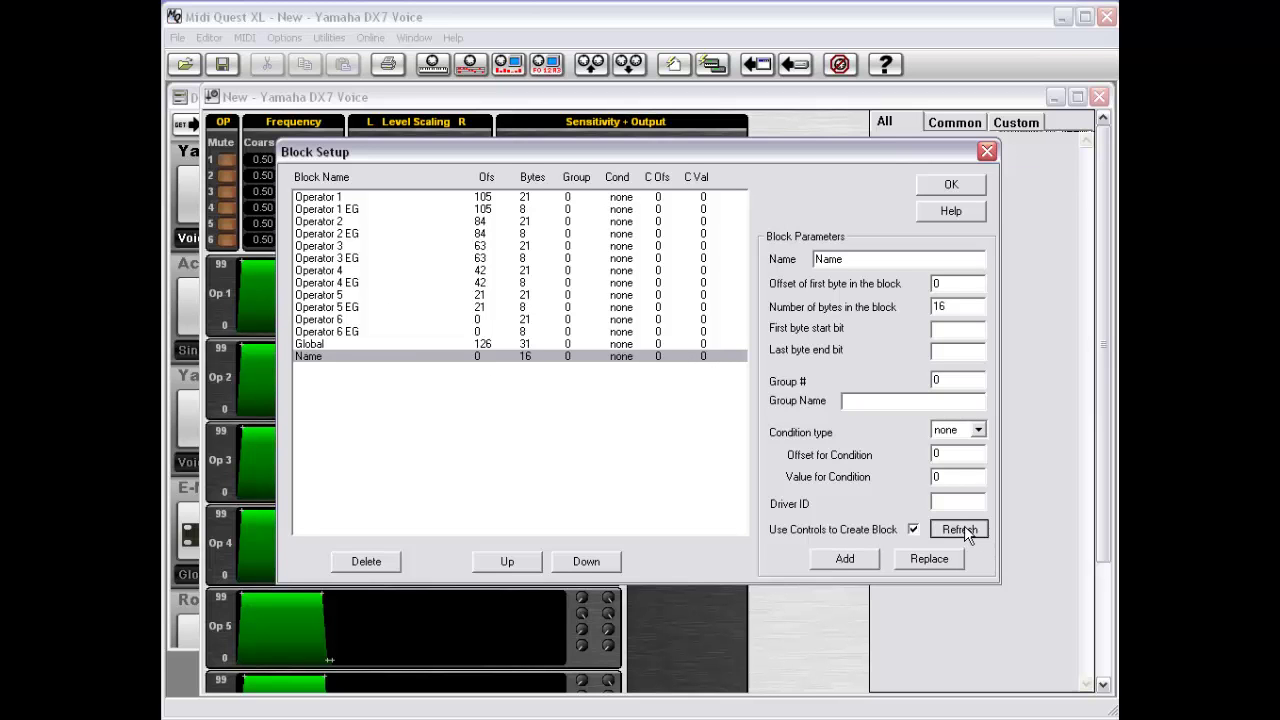